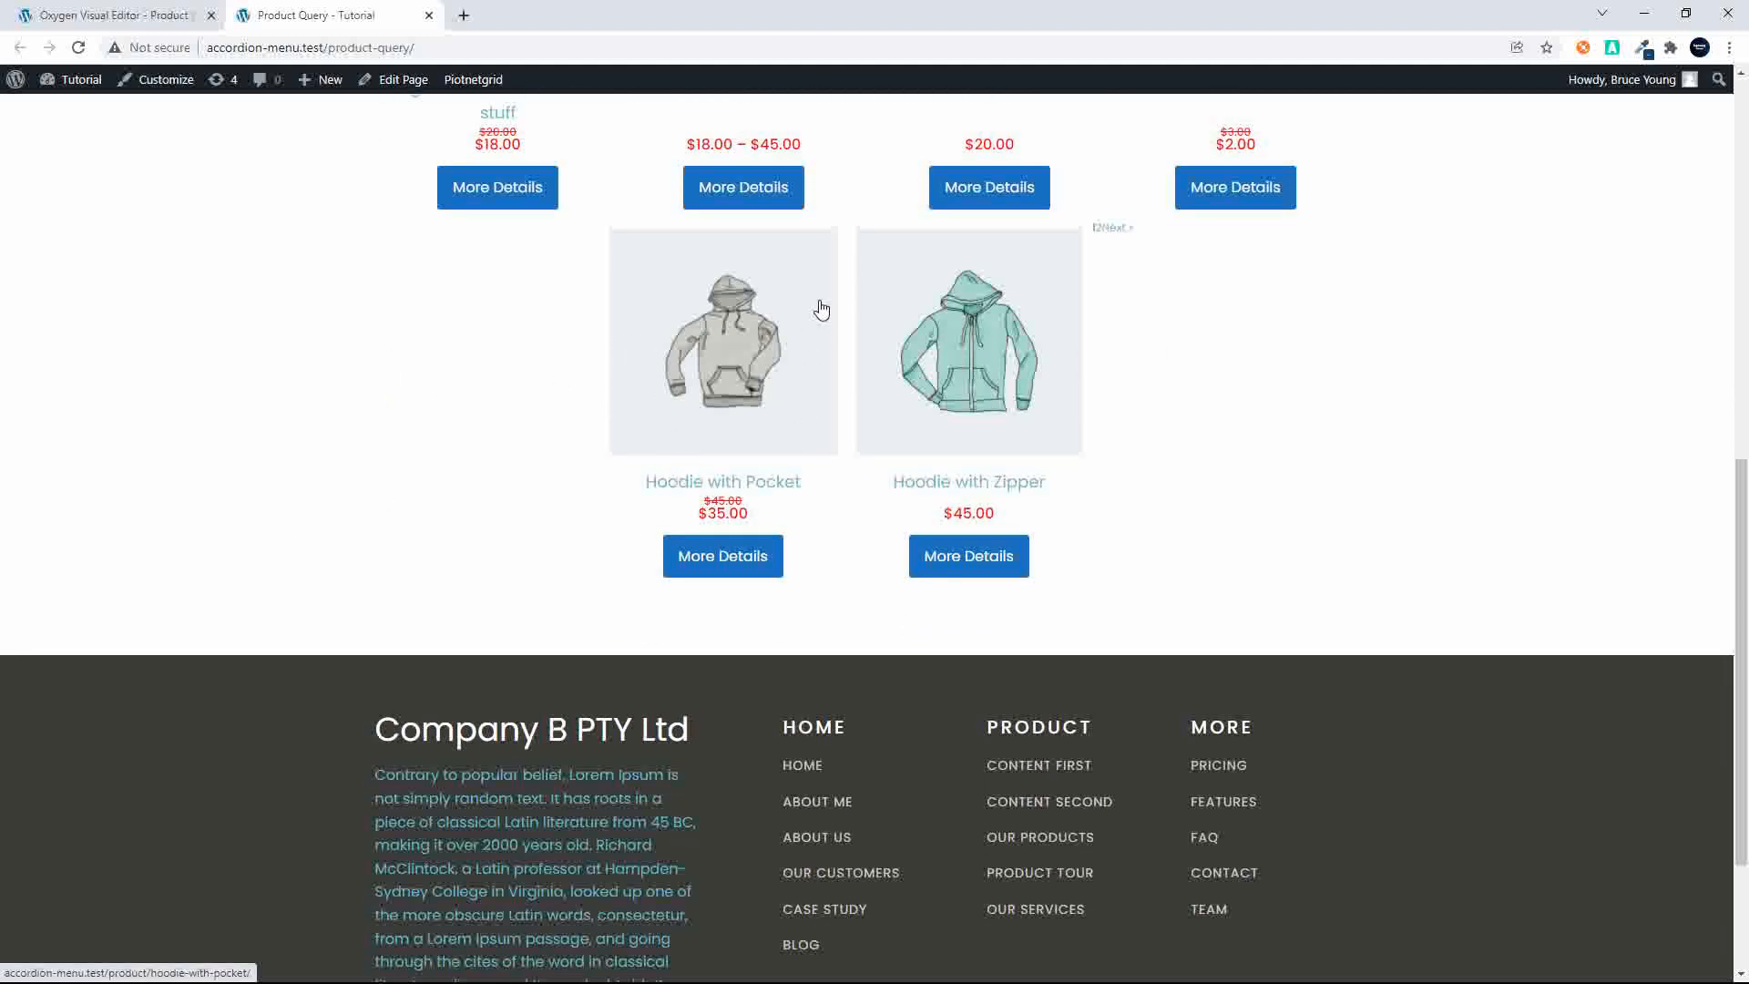
# Step: Look over the live product grid, switch to the Oxygen editor and open the repeater's advanced query for editing
pyautogui.scroll(3, 833, 227)
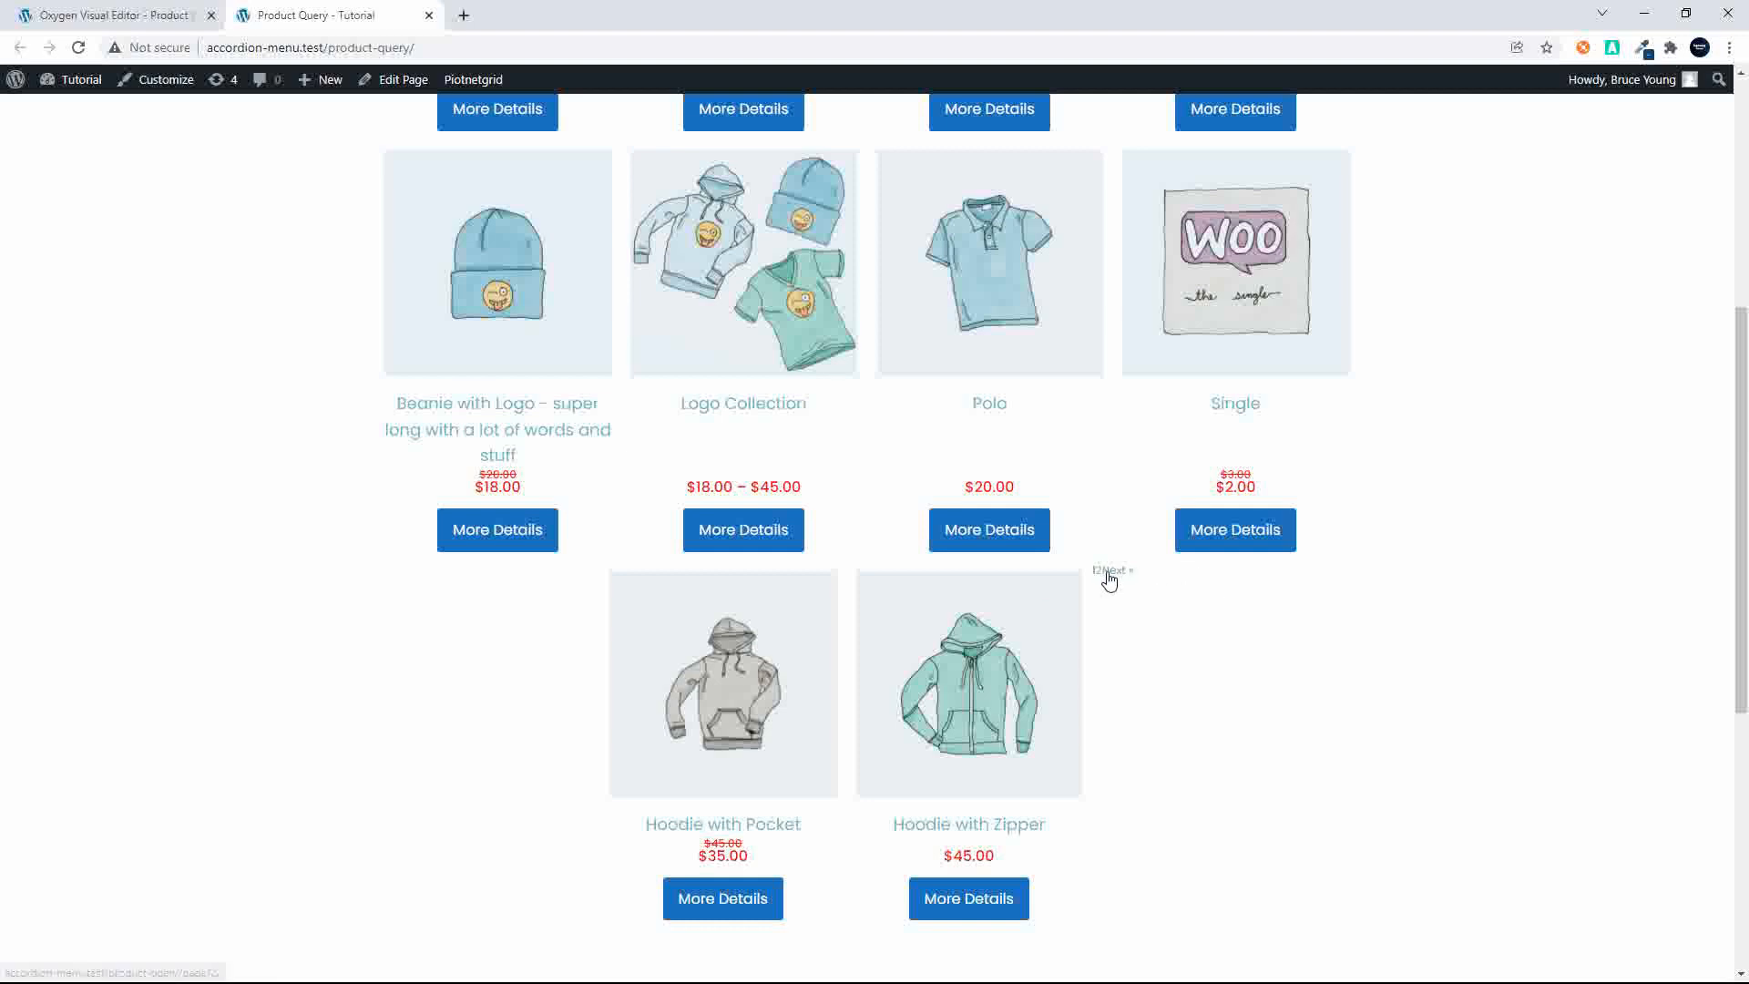
pyautogui.scroll(5, 1125, 580)
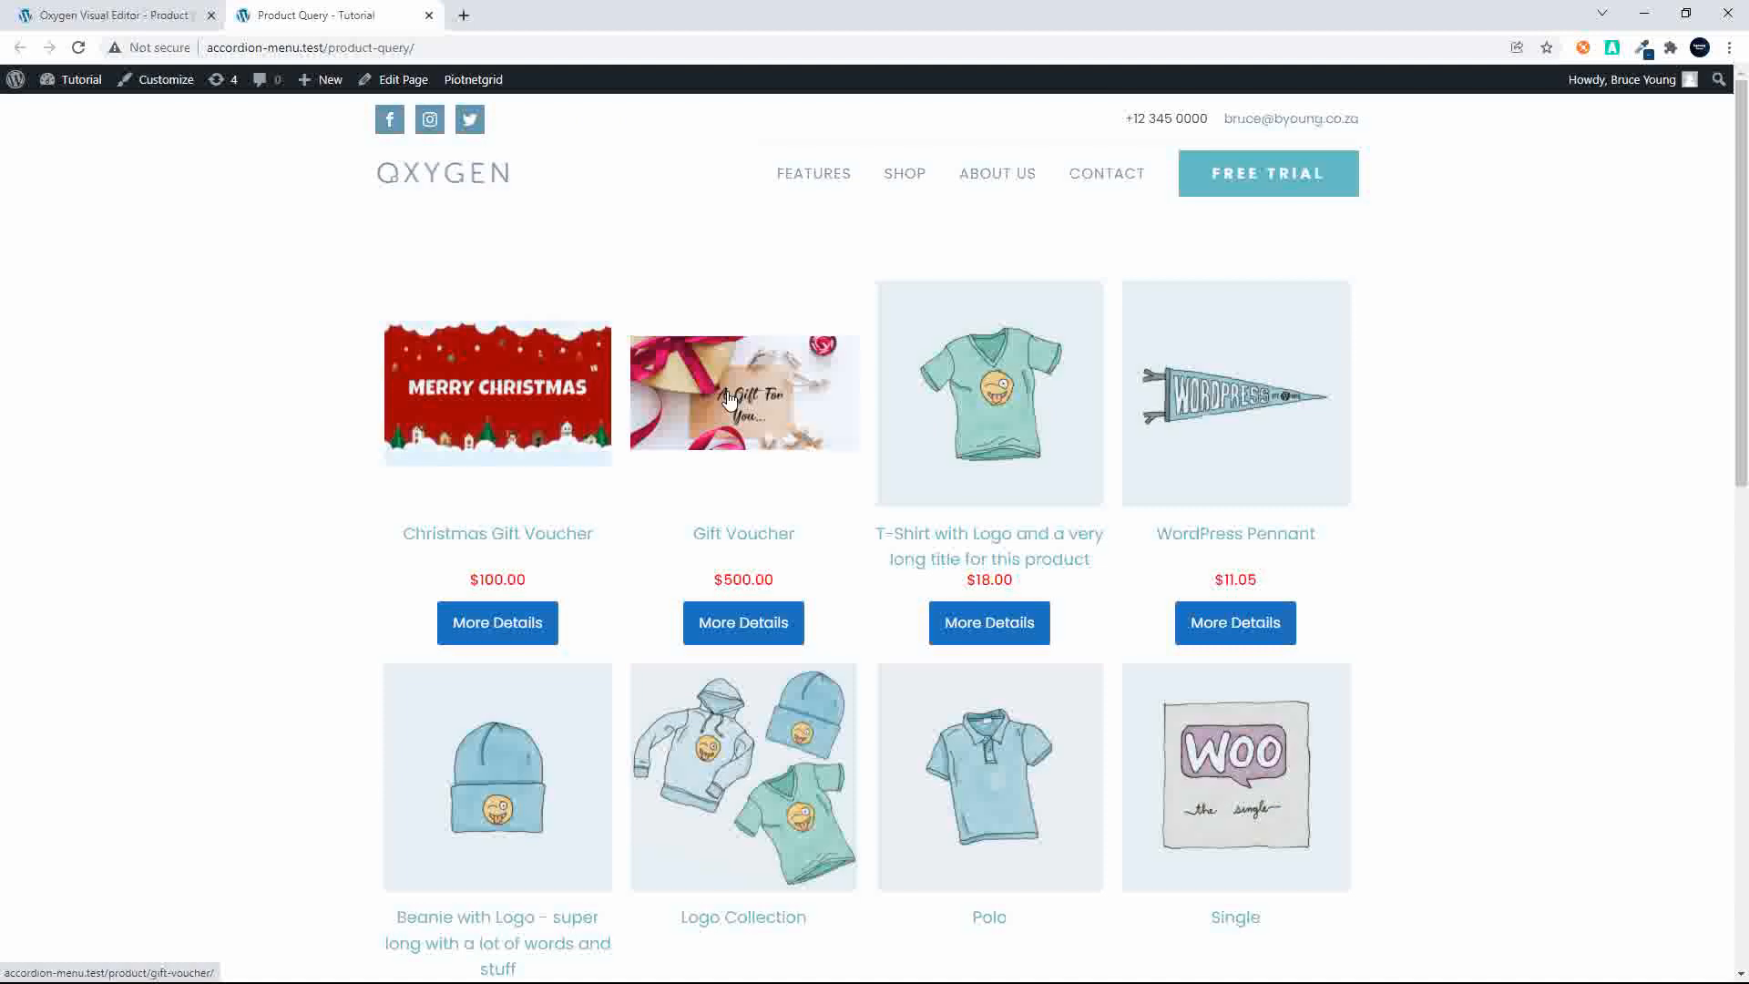
pyautogui.click(103, 18)
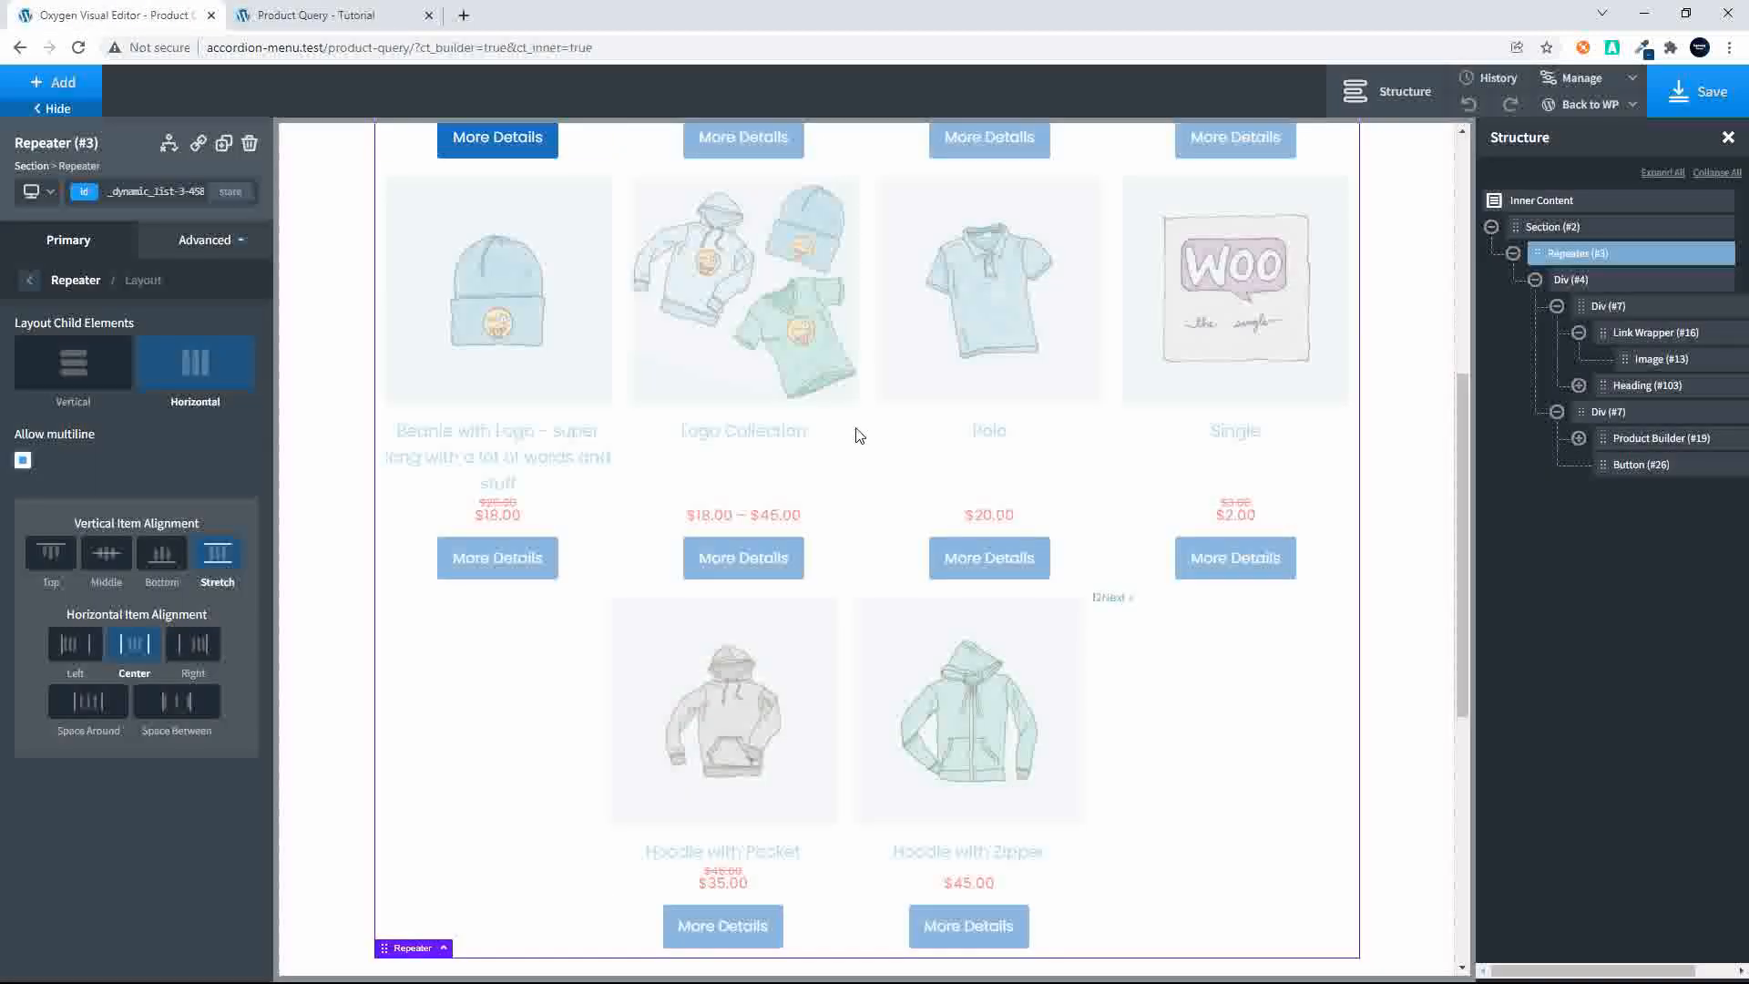
pyautogui.scroll(5, 854, 428)
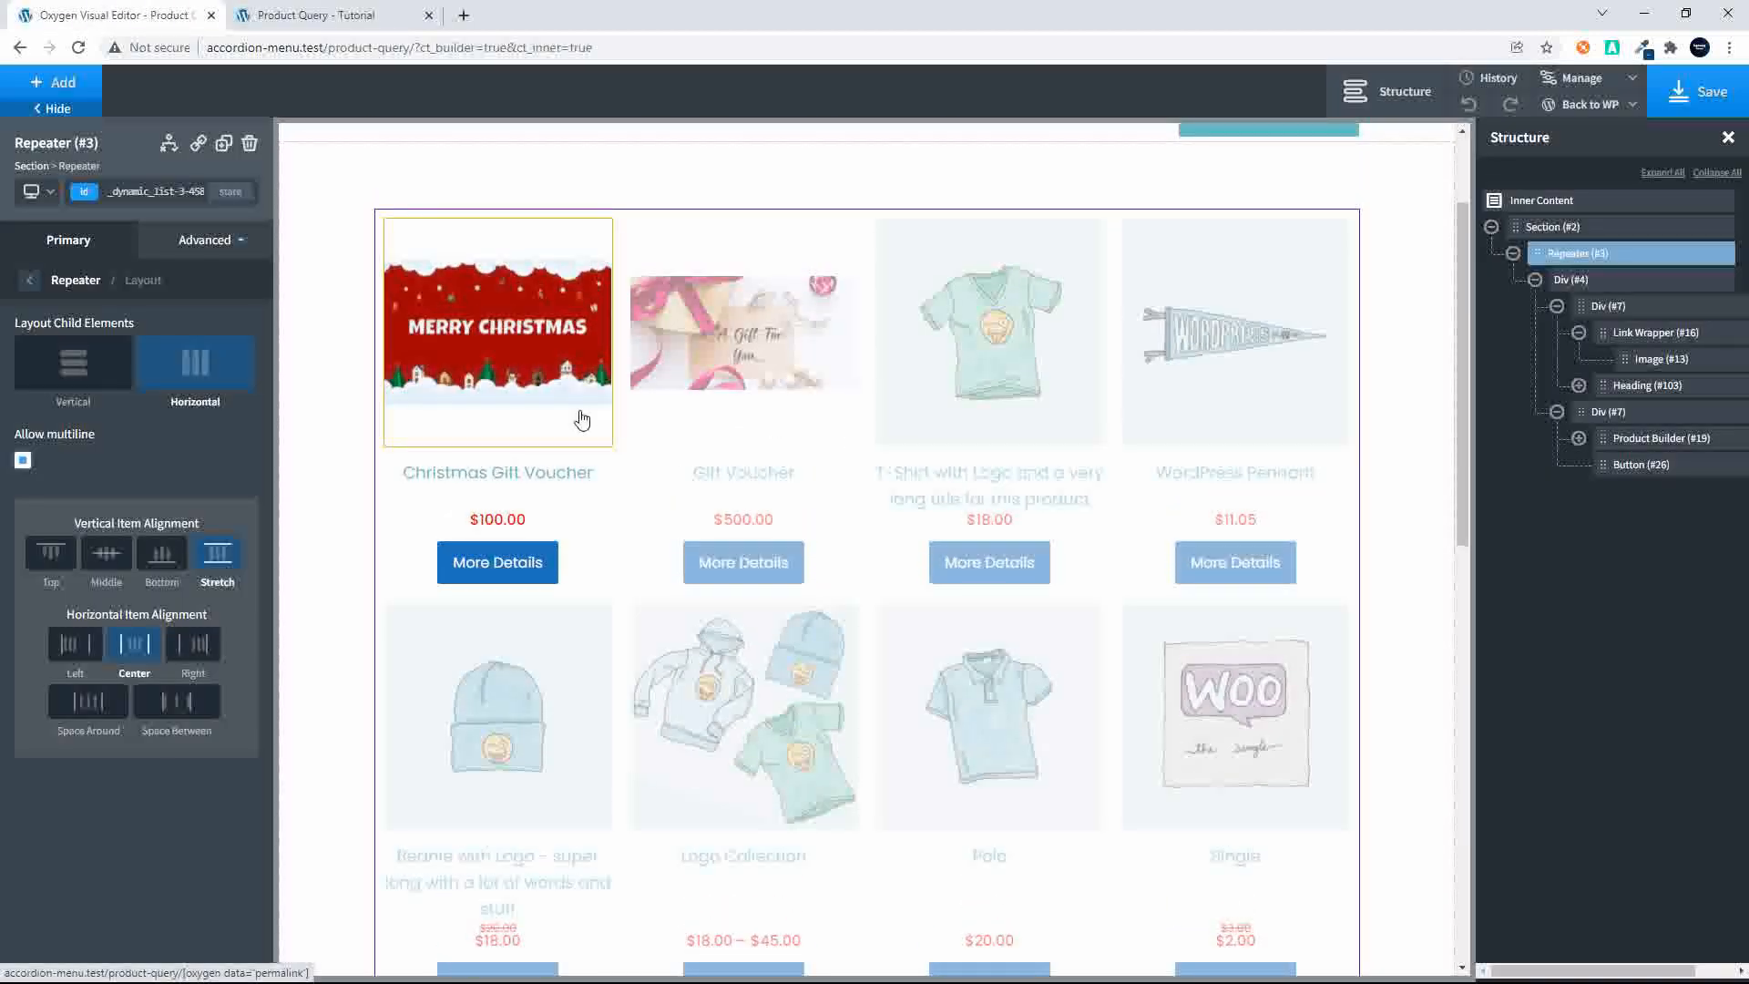
pyautogui.click(30, 282)
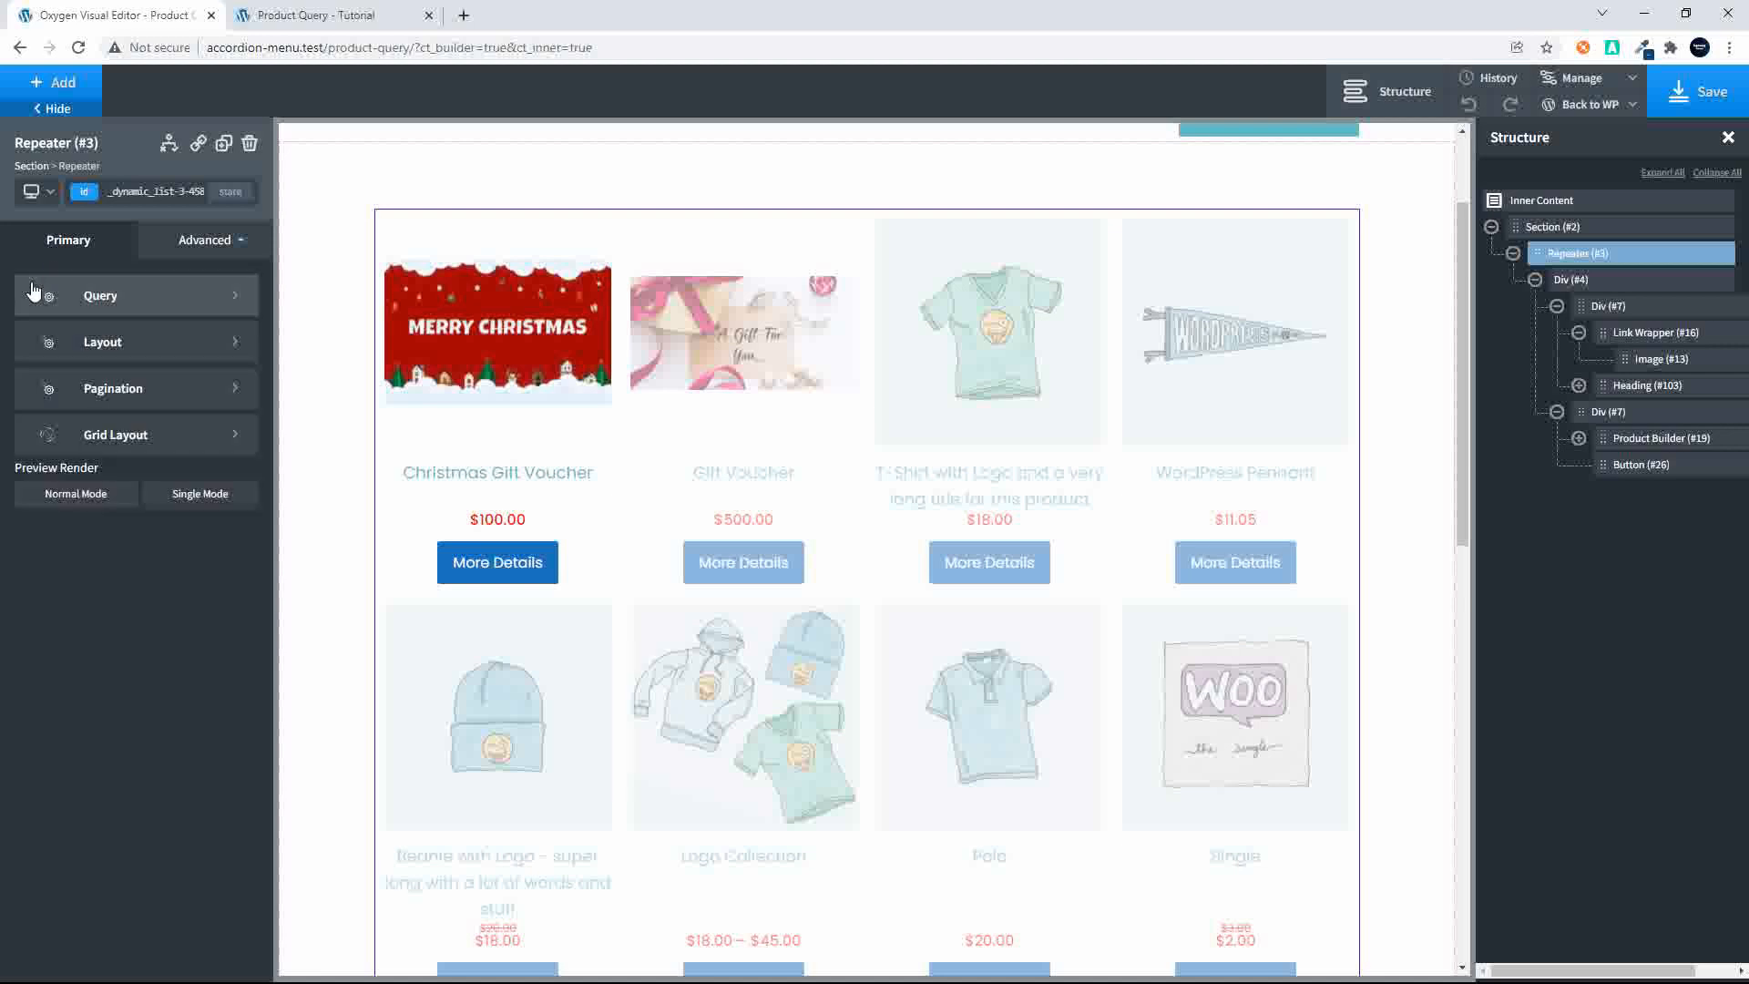
pyautogui.click(89, 297)
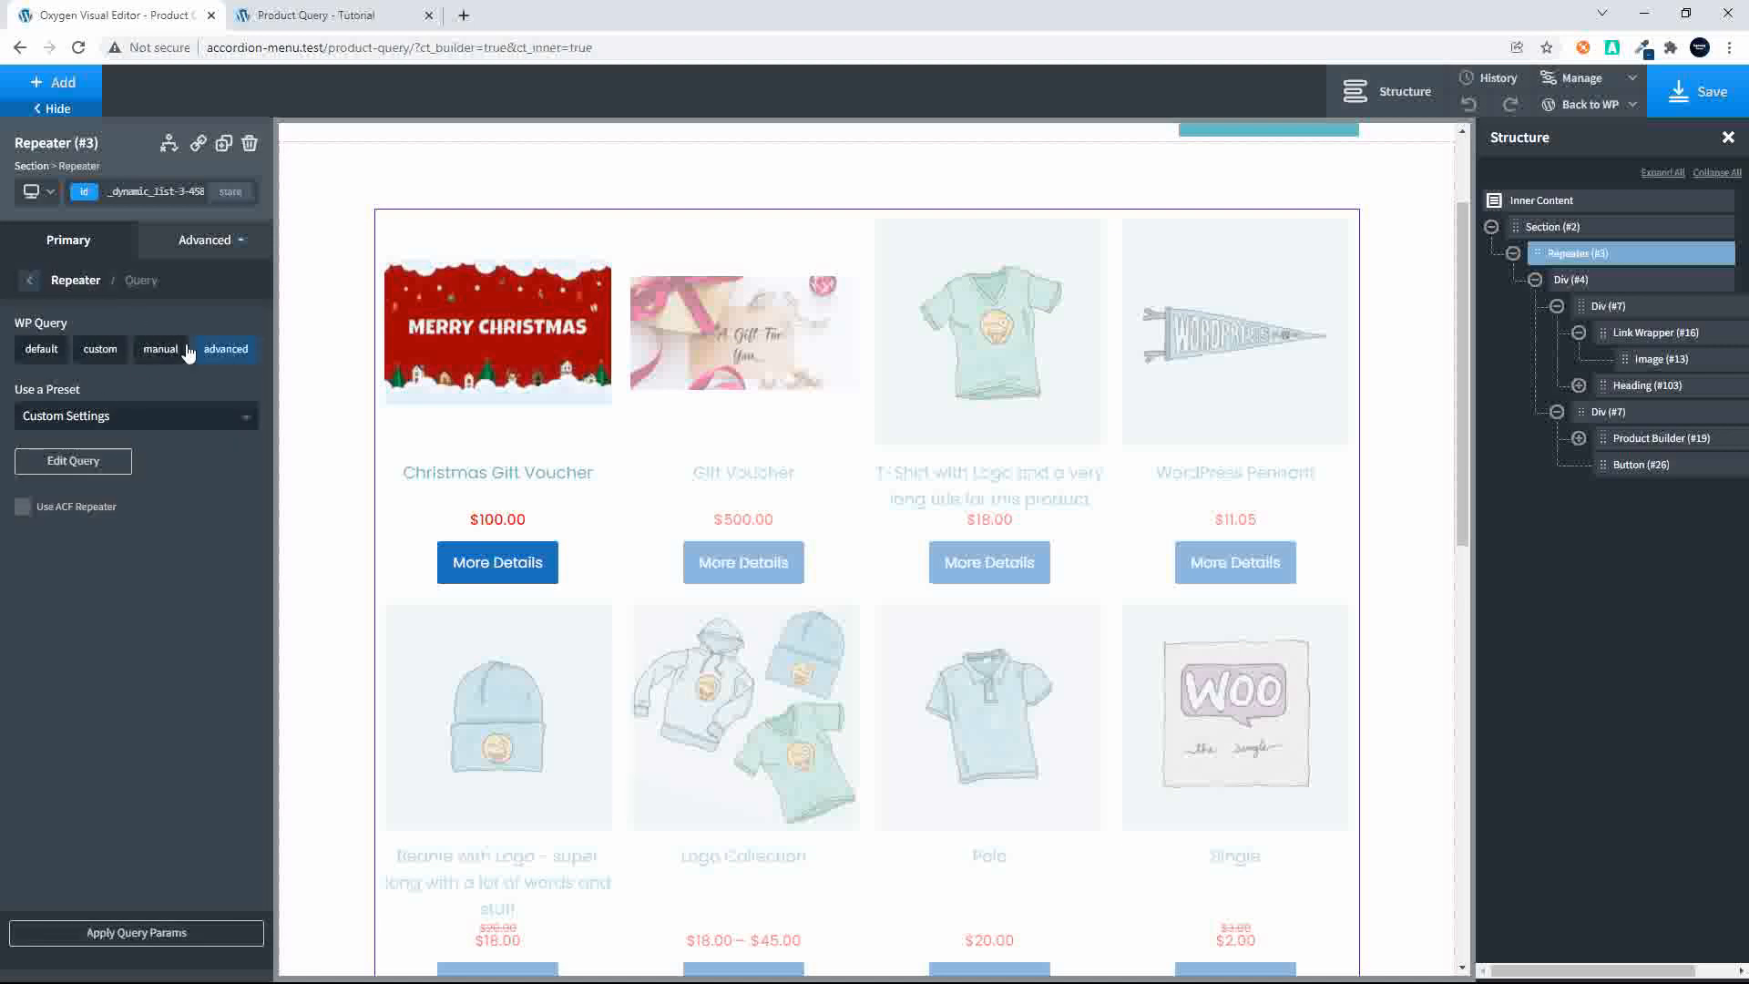
pyautogui.click(76, 462)
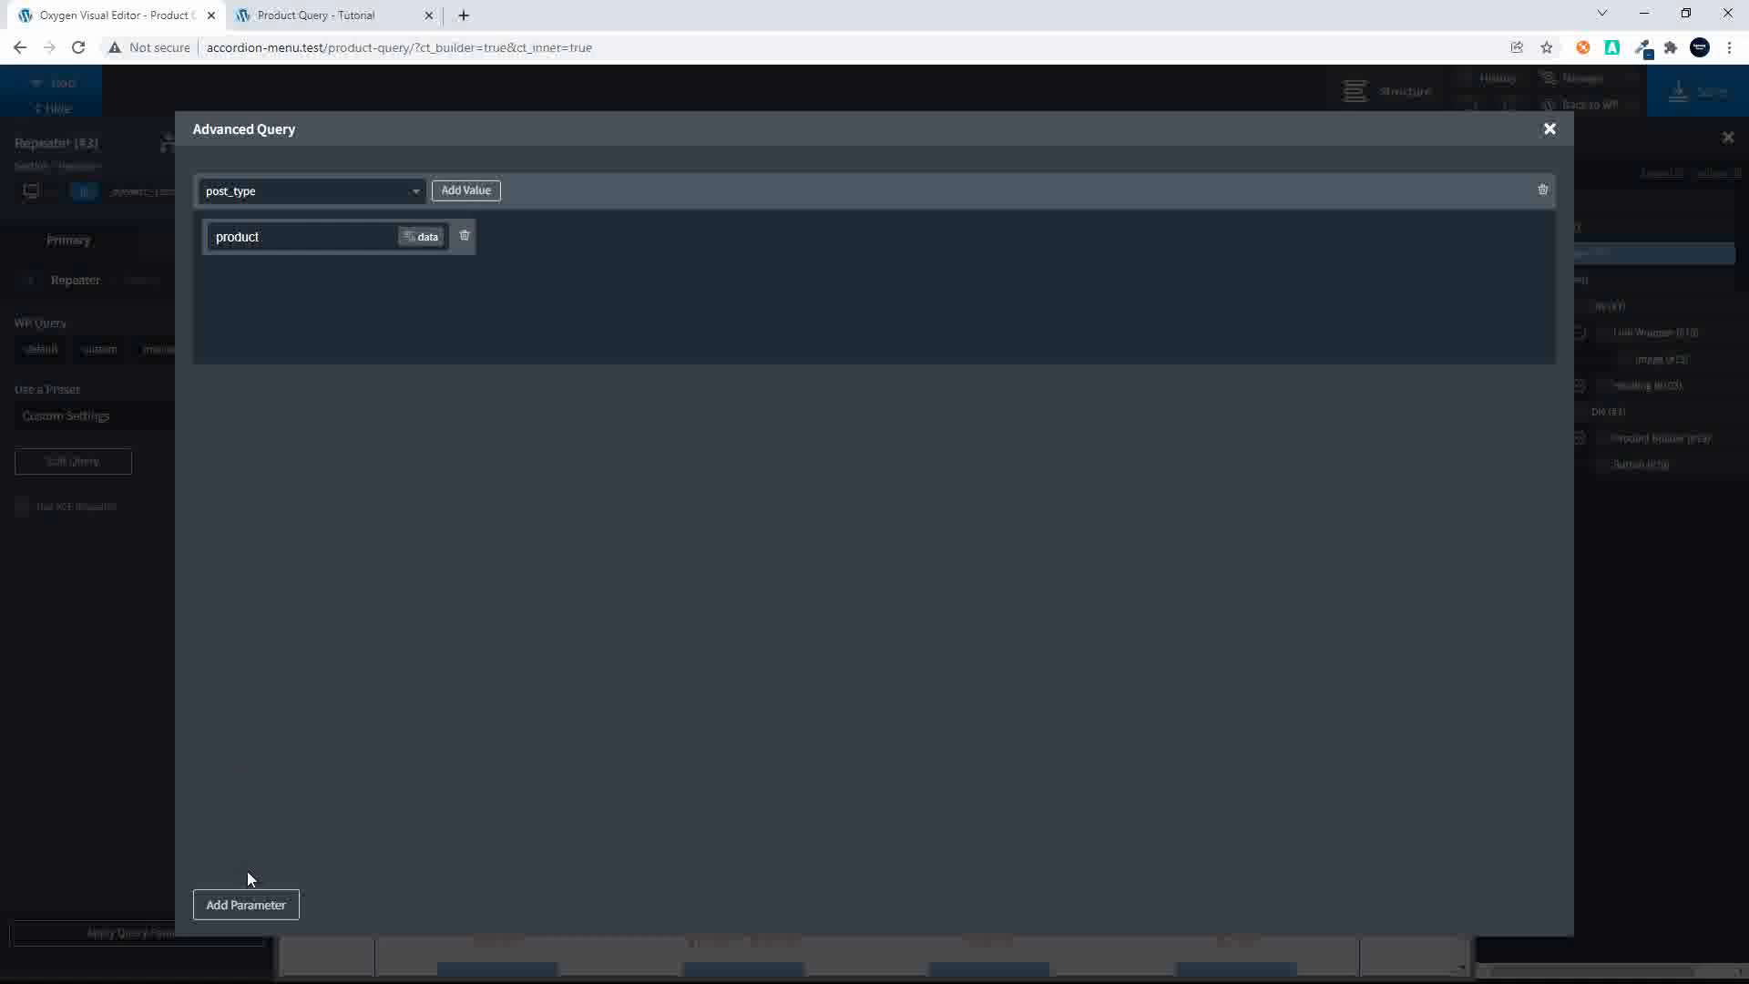
# Step: Add a posts_per_page parameter with the value 8 to the repeater's advanced query and save the page
pyautogui.click(256, 913)
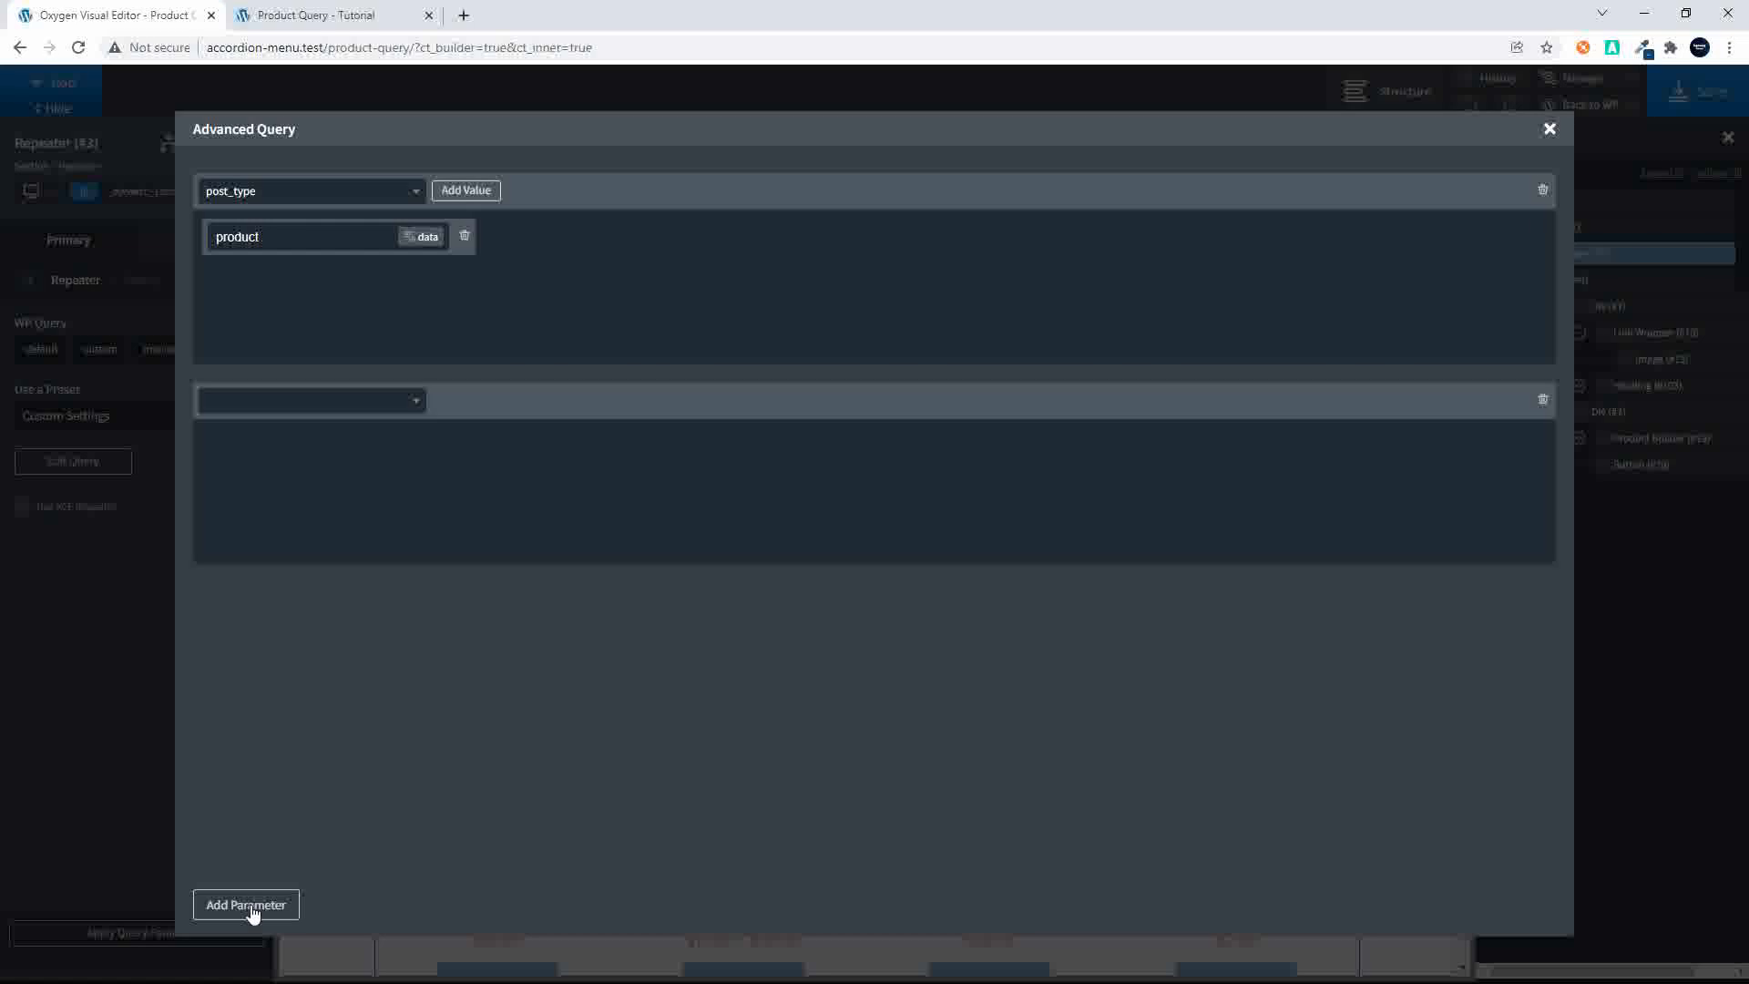
pyautogui.click(384, 402)
pyautogui.write('p;o')
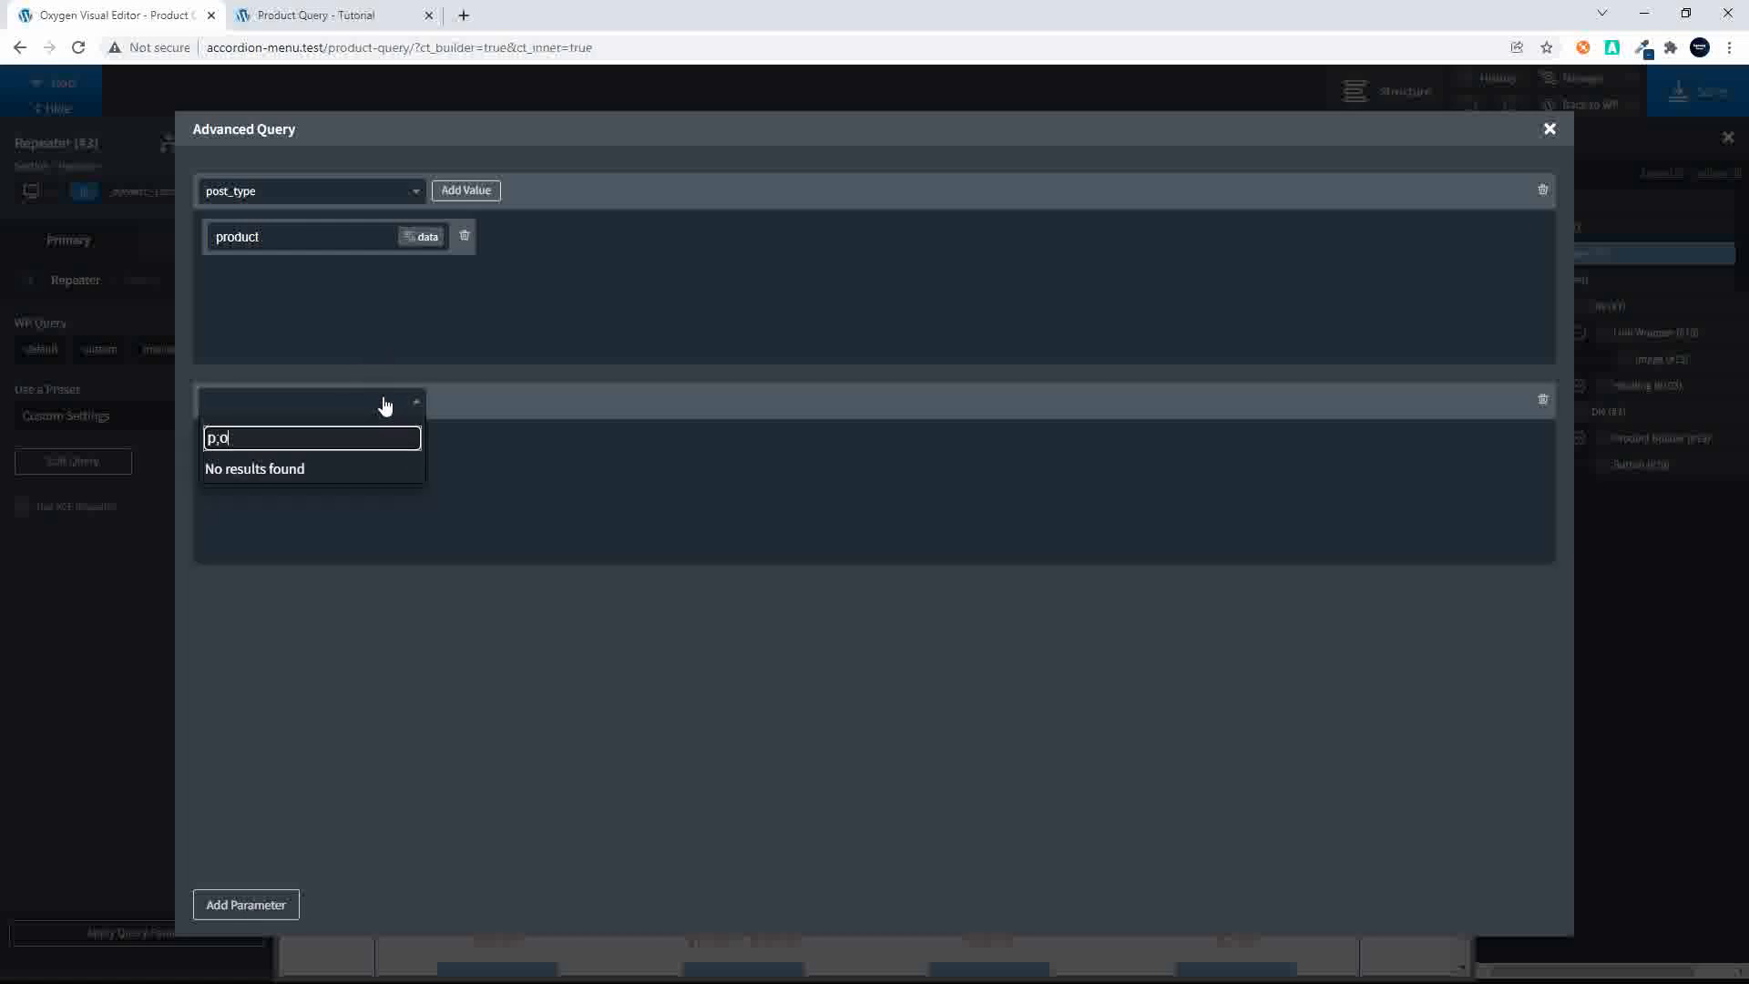
pyautogui.press('BackSpace')
pyautogui.press('BackSpace')
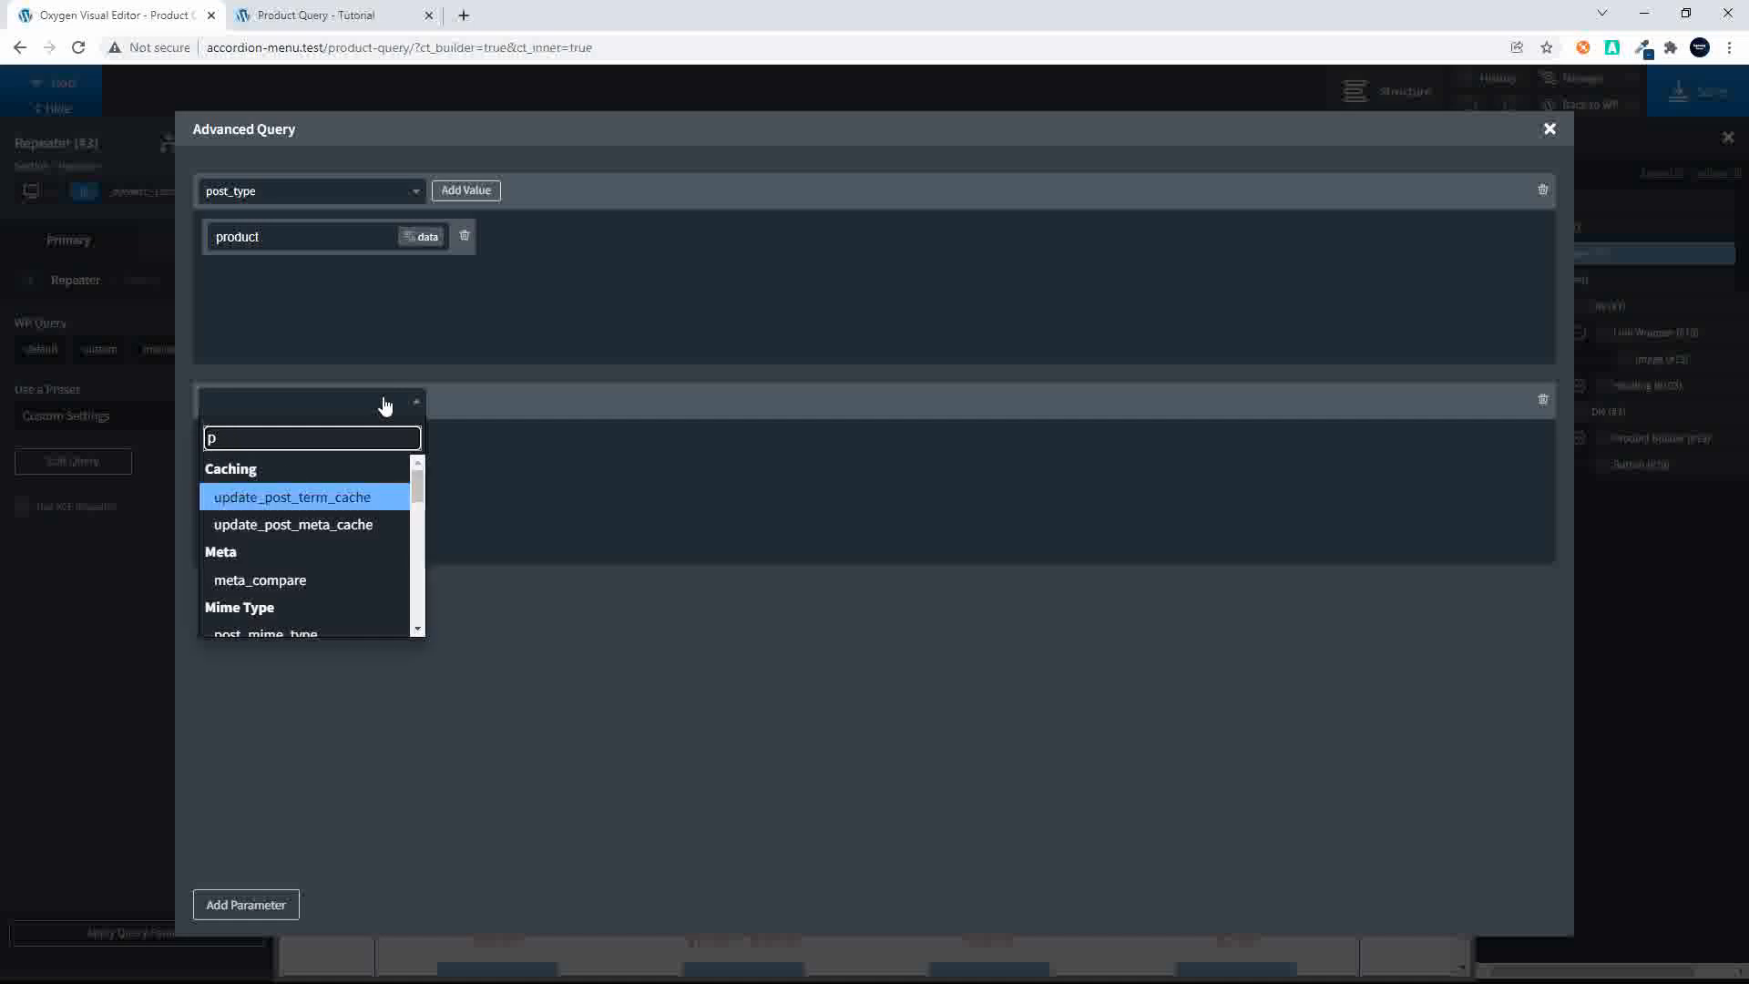
pyautogui.write('osts')
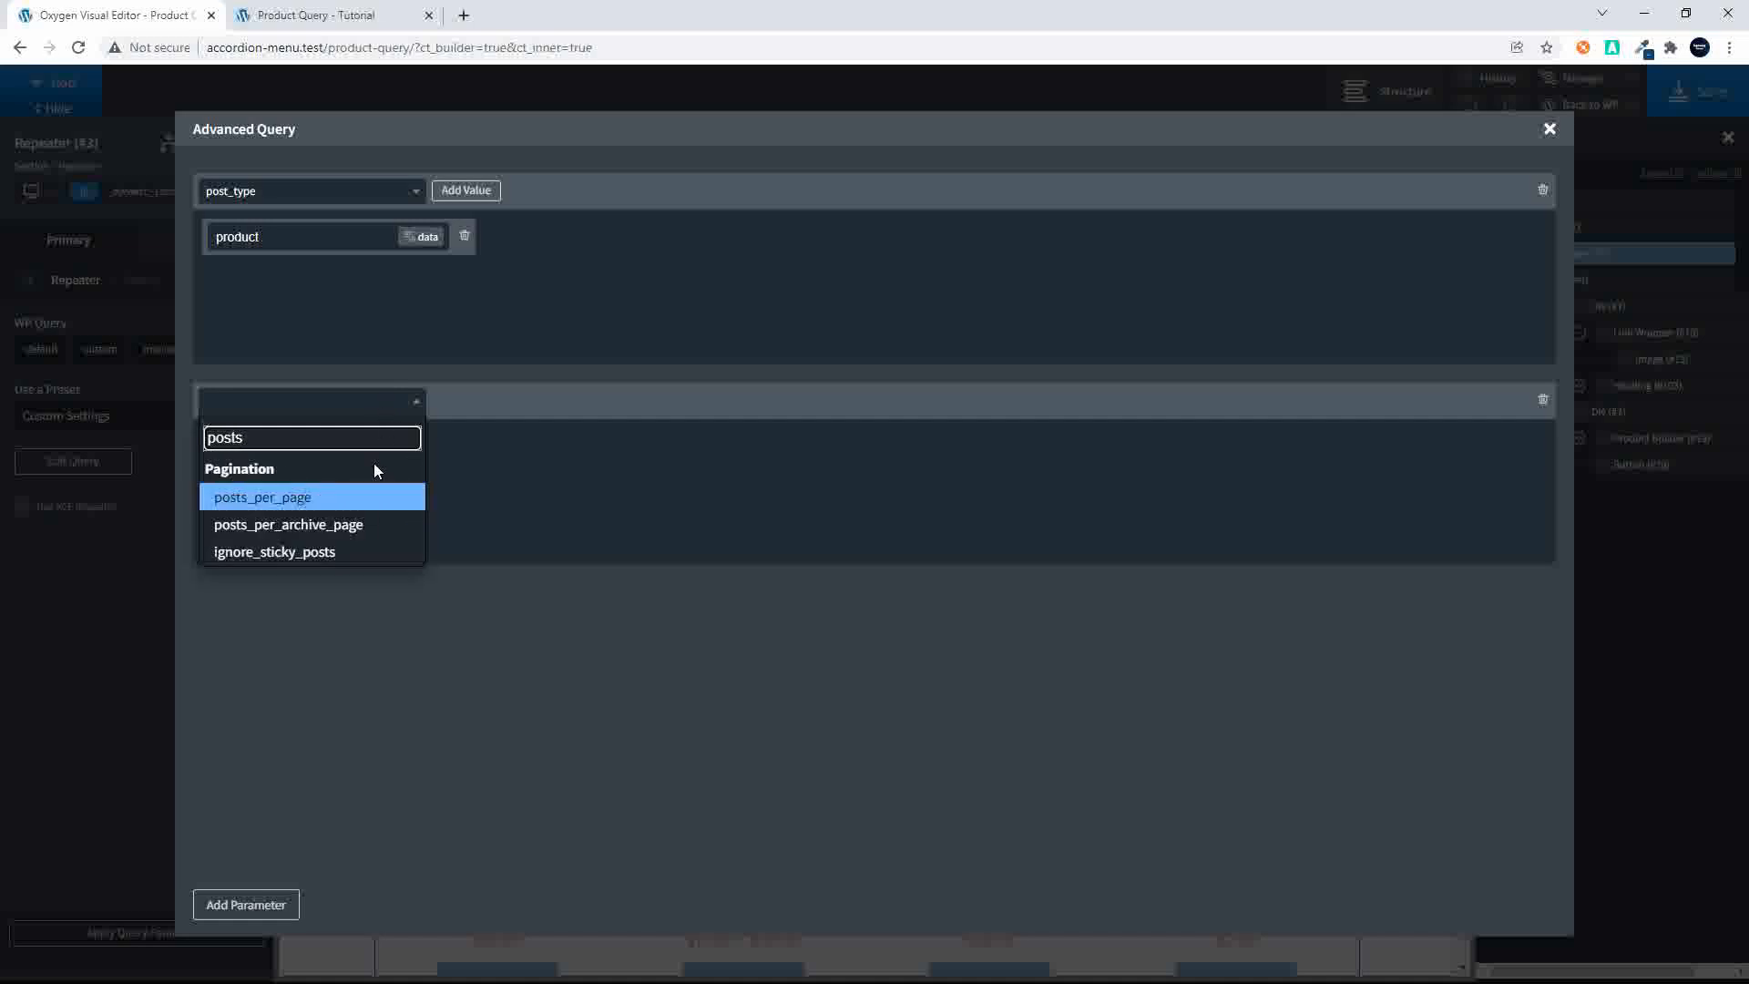
pyautogui.click(341, 499)
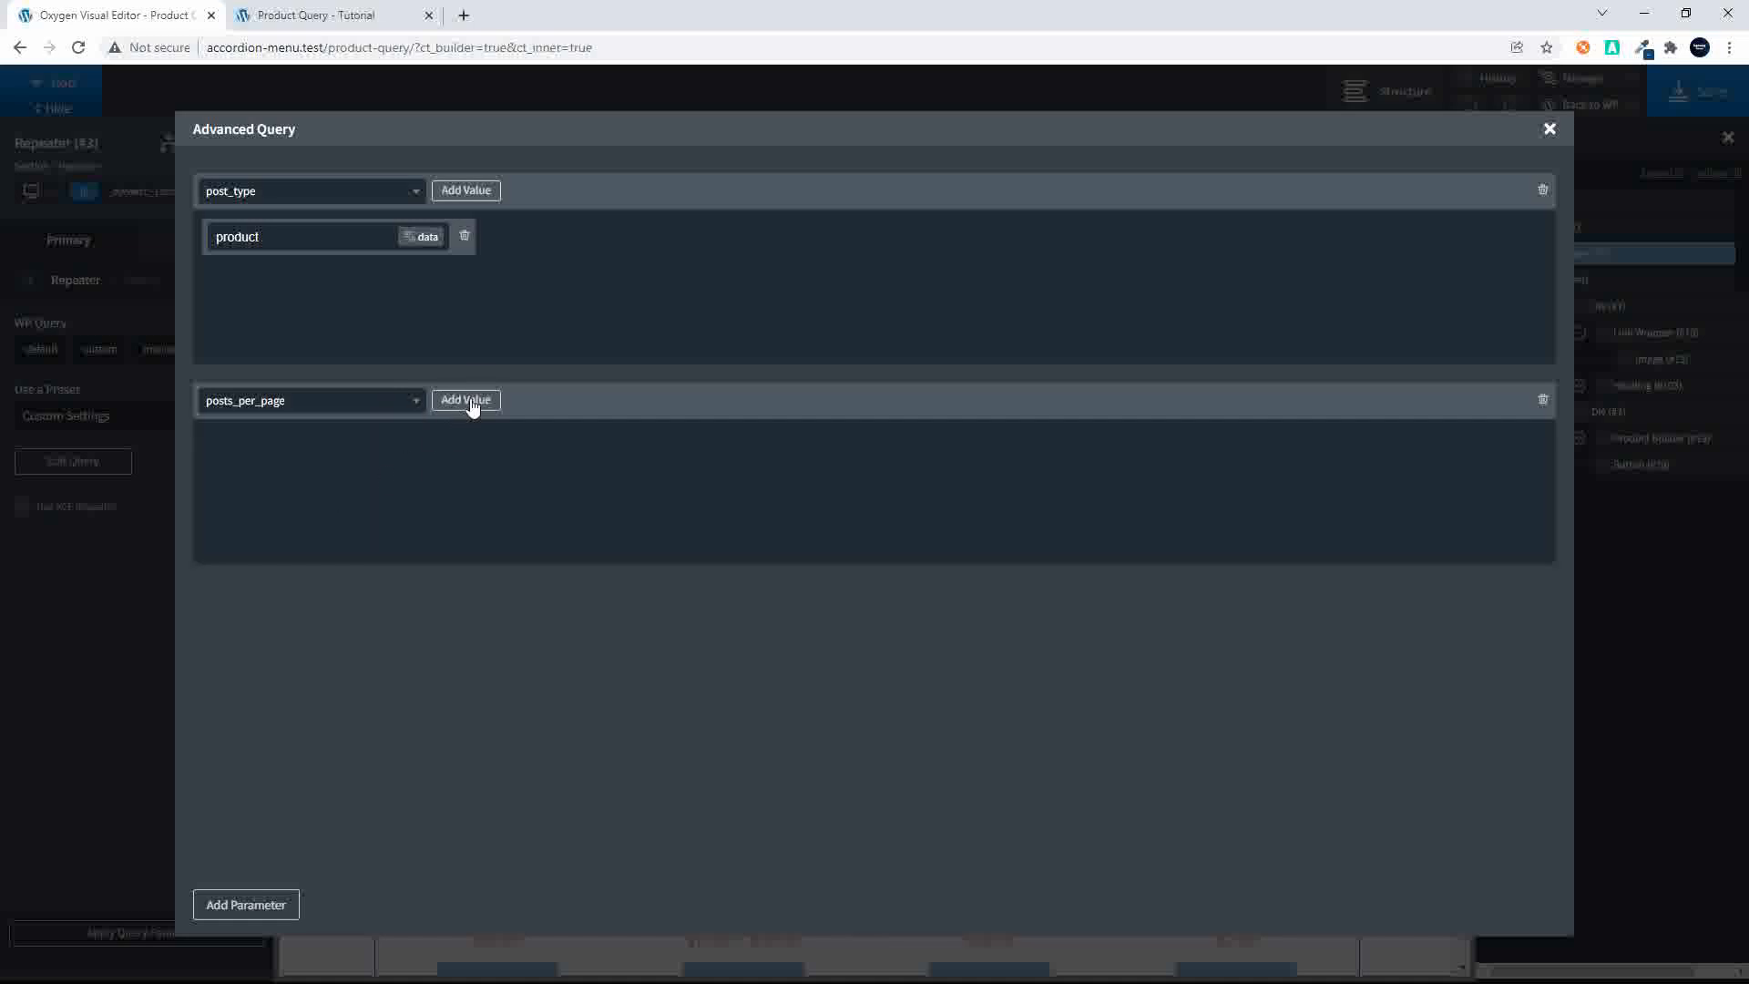
pyautogui.click(472, 403)
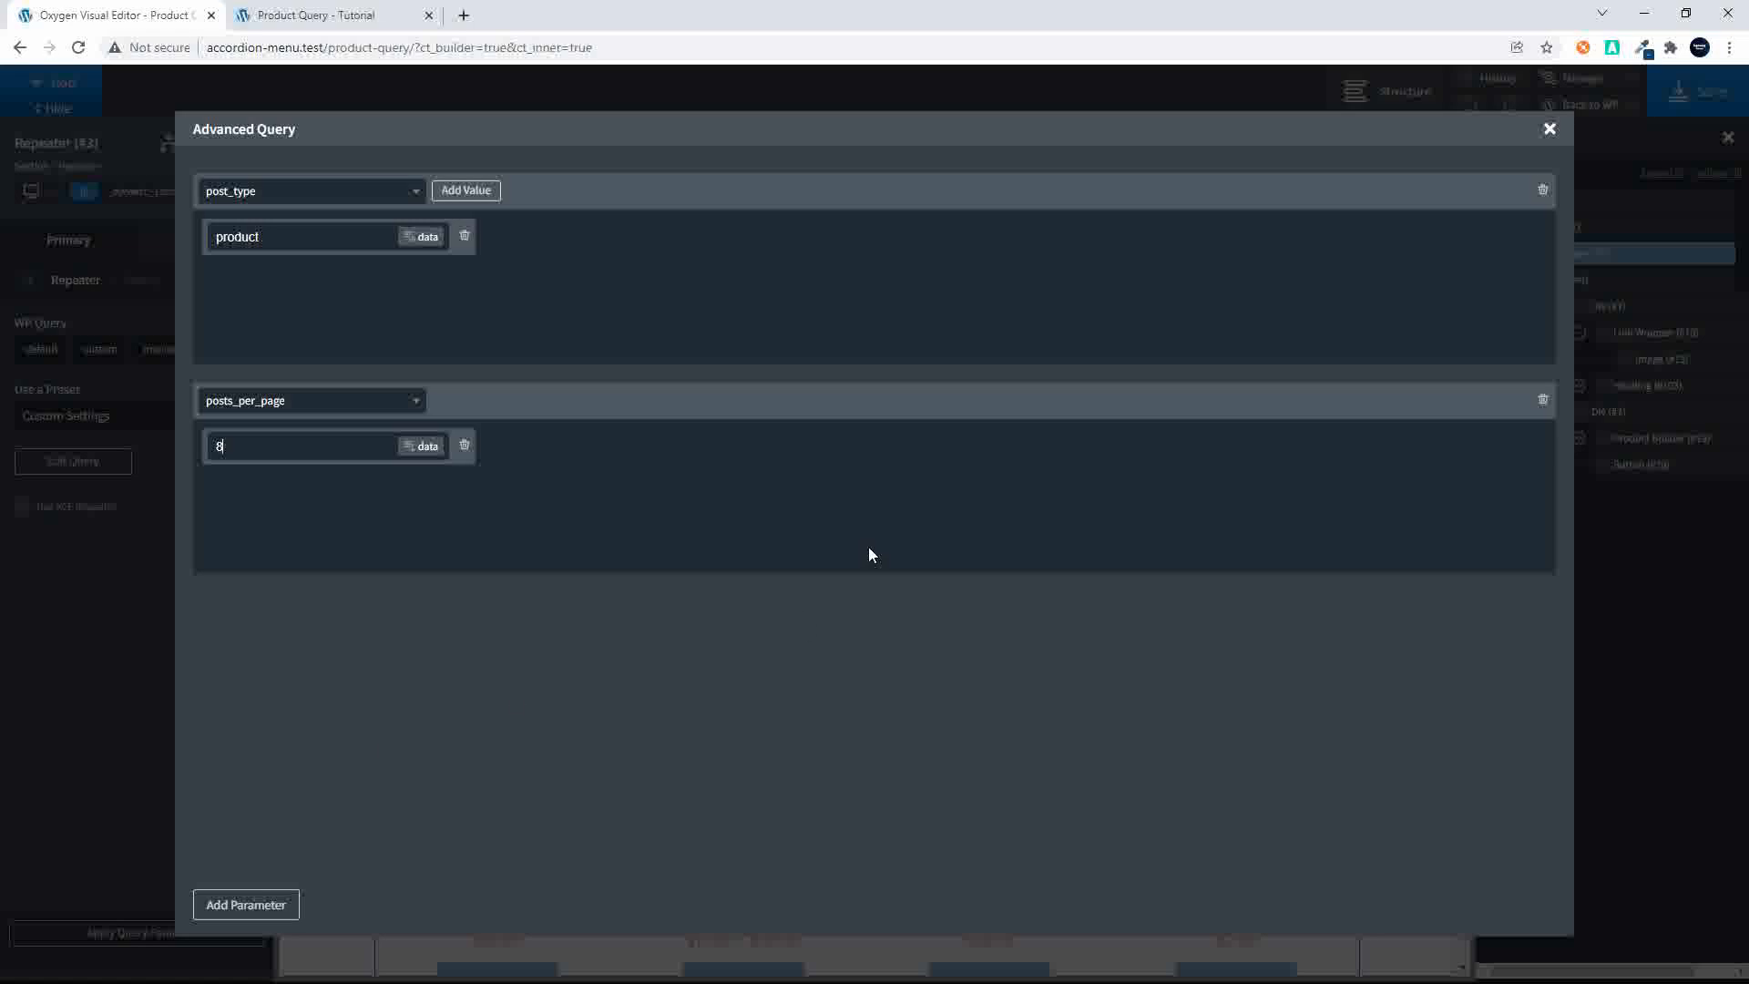
pyautogui.click(1549, 129)
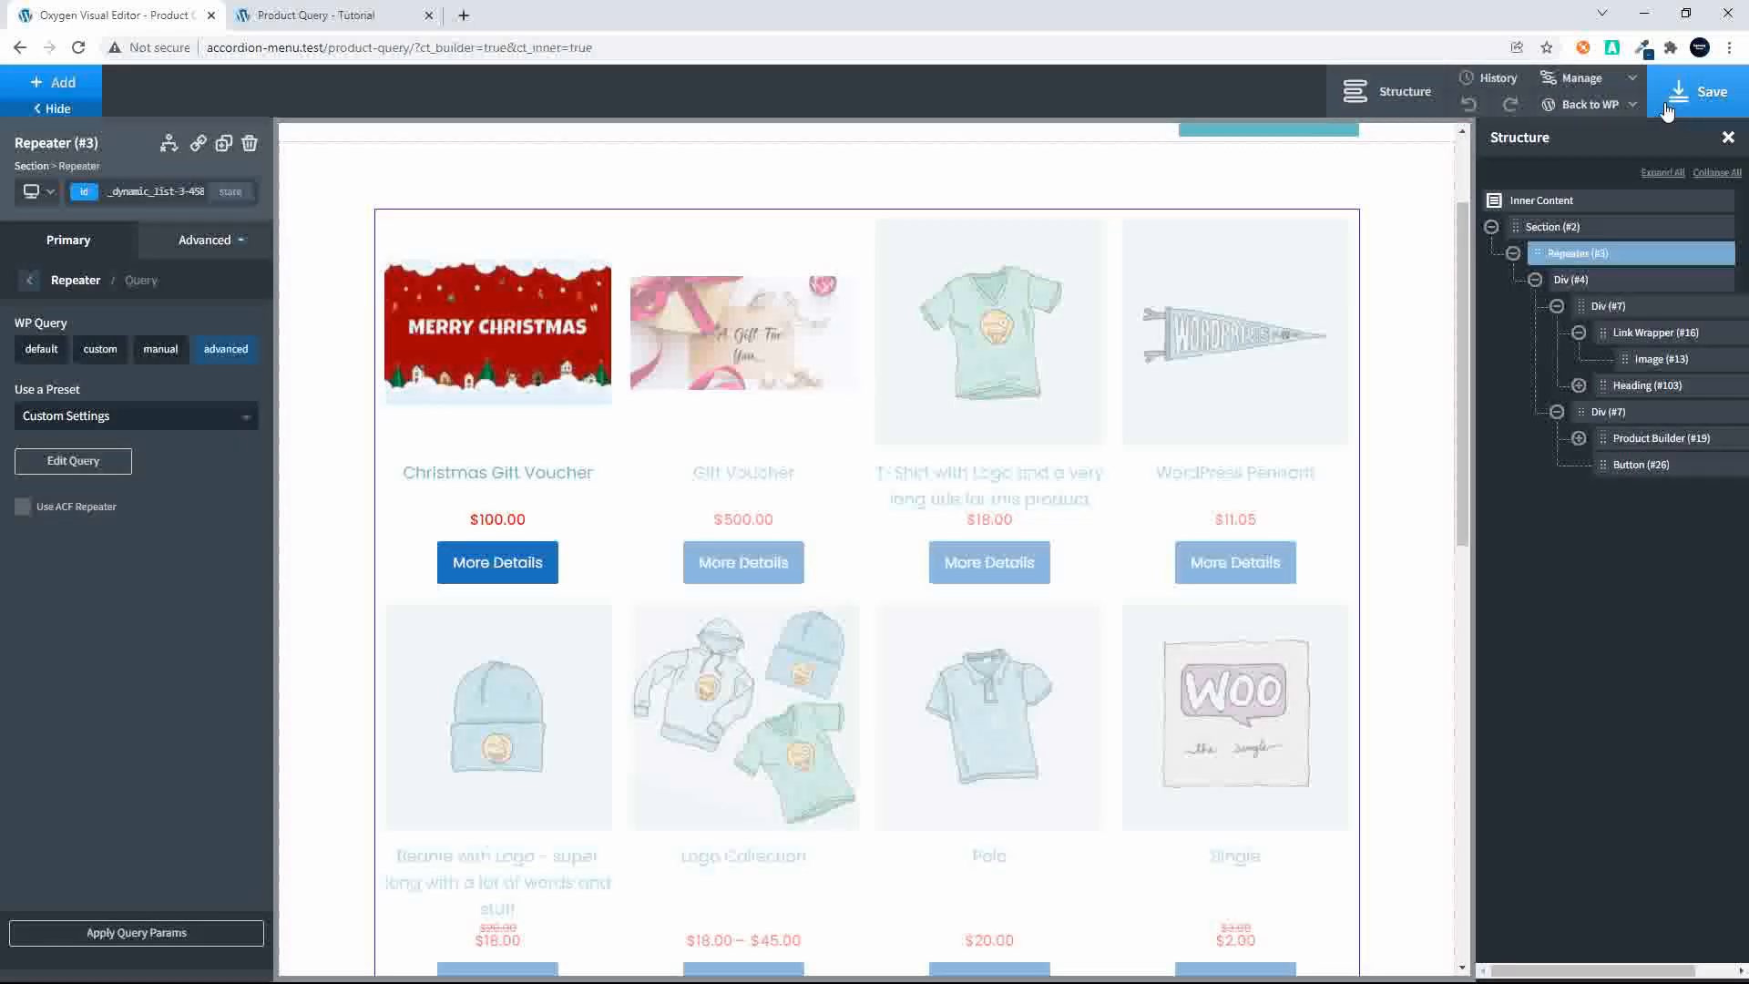
# Step: Refresh the live Product Query page and examine the product grid and its pagination links
pyautogui.click(318, 13)
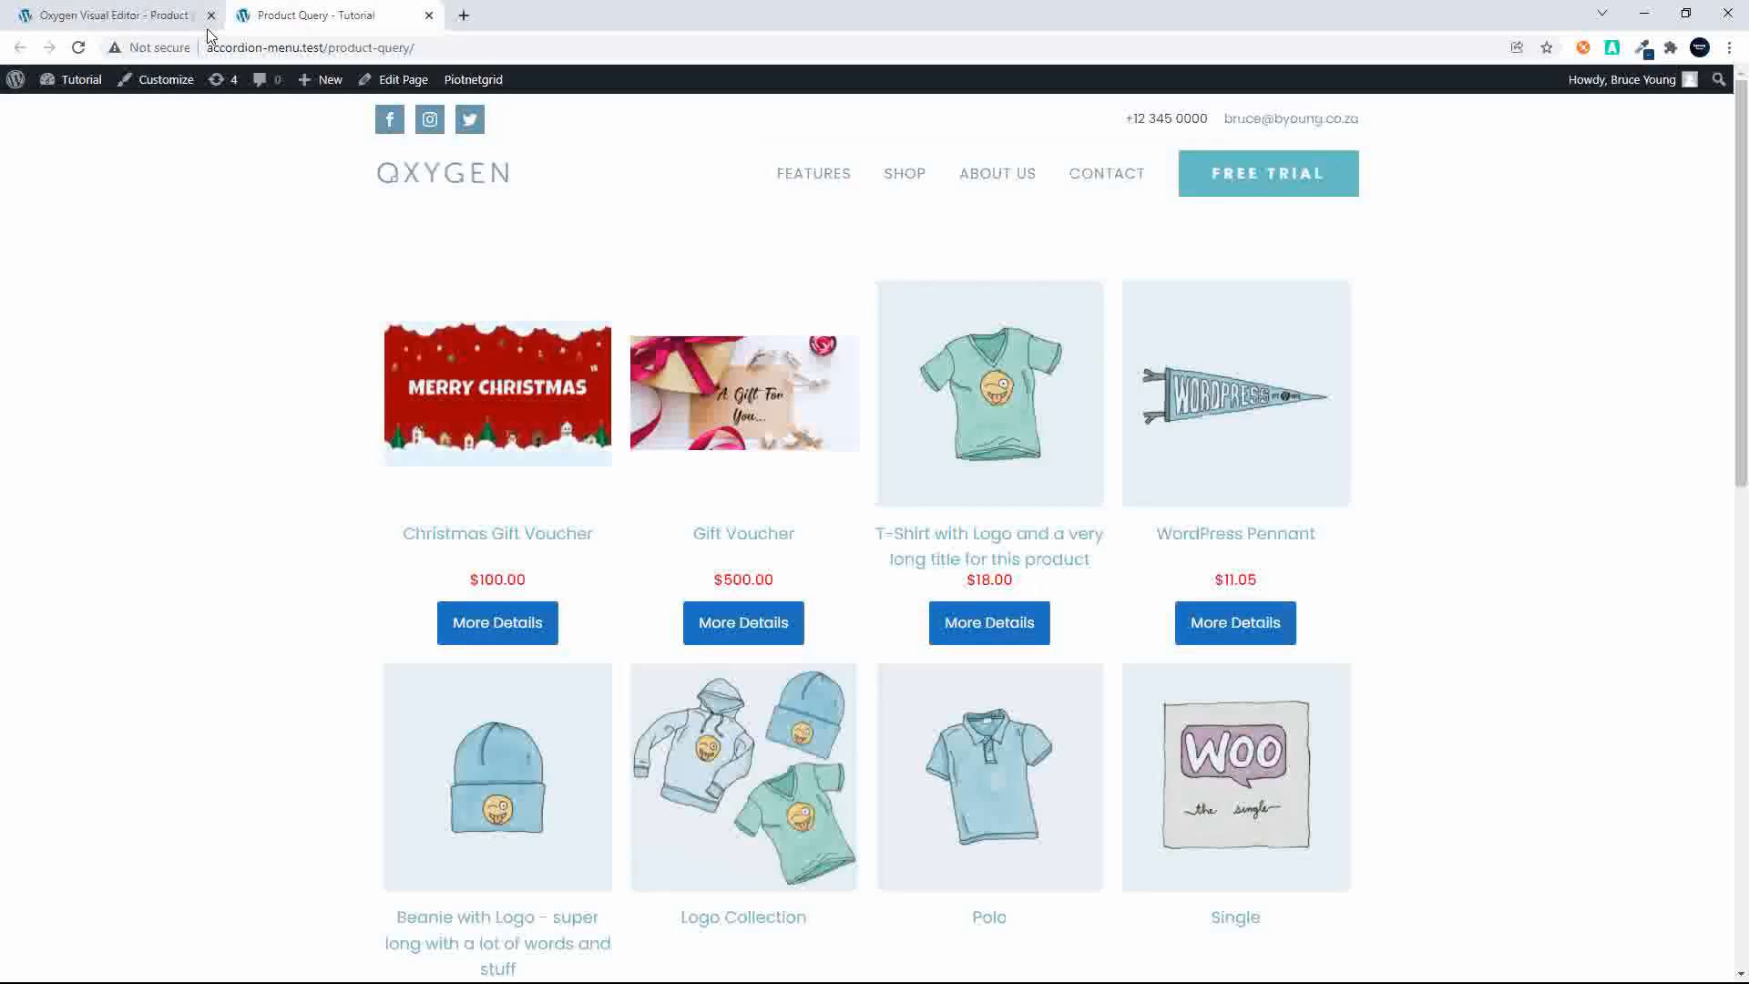
pyautogui.click(79, 48)
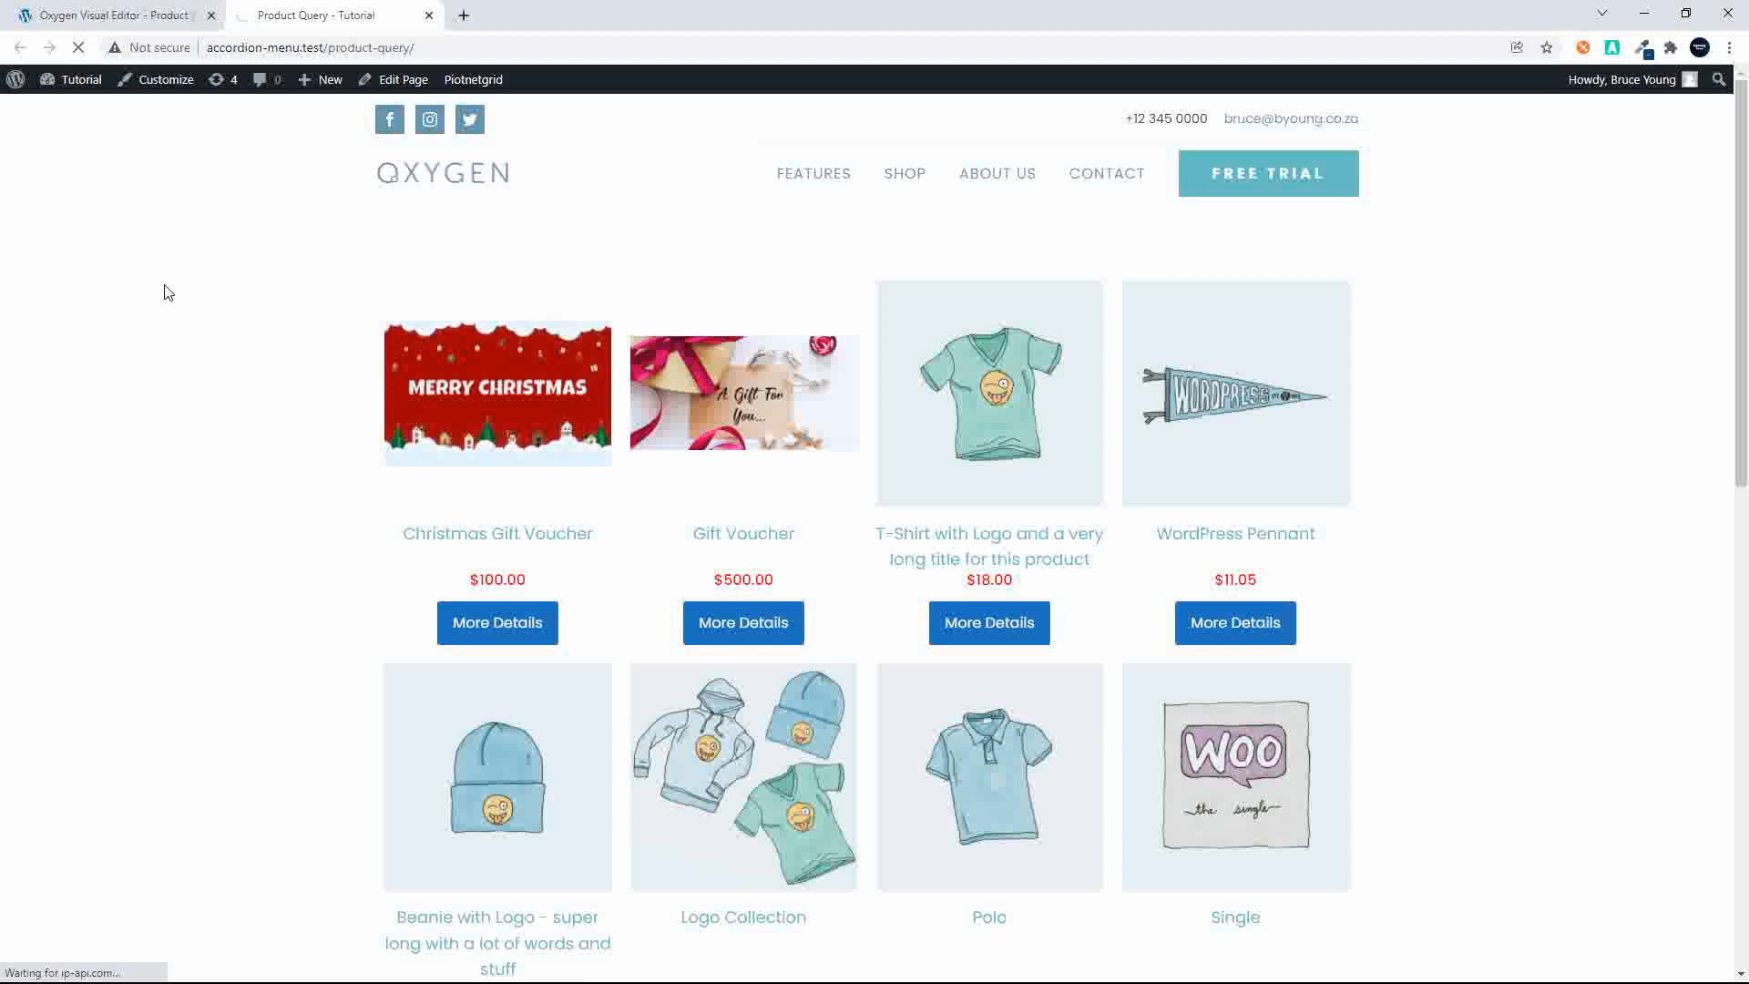
pyautogui.scroll(-4, 265, 476)
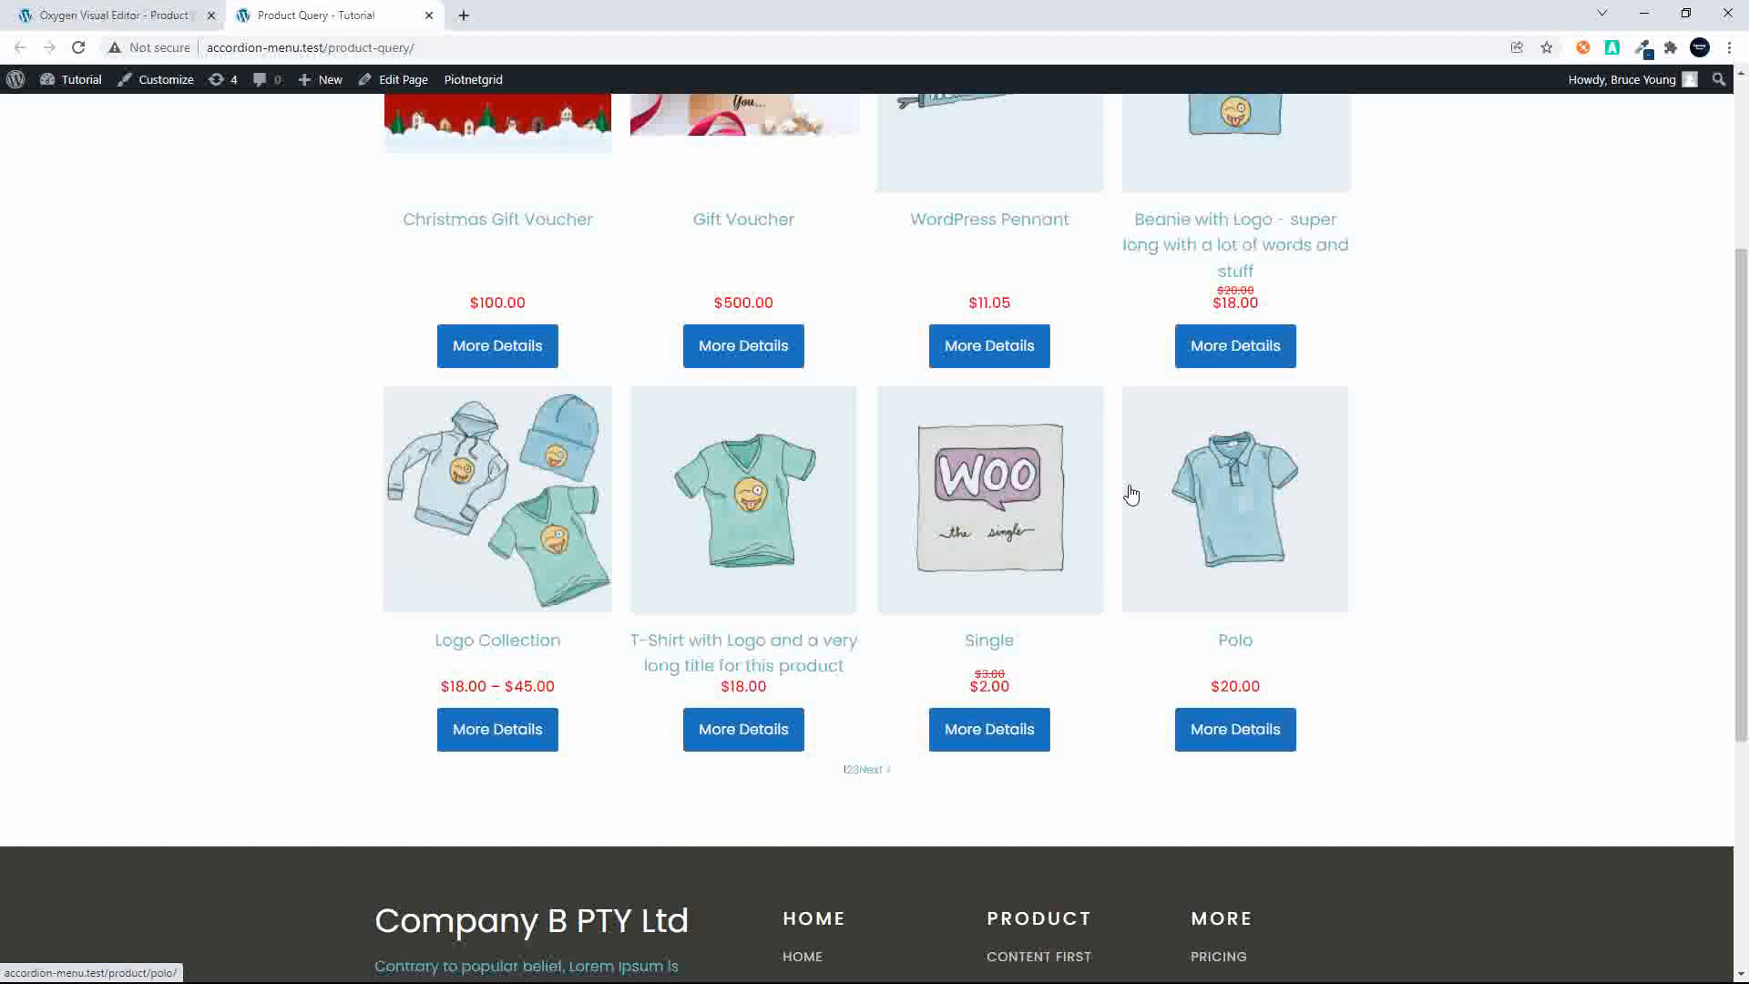
pyautogui.scroll(2, 1130, 494)
pyautogui.scroll(3, 1130, 495)
pyautogui.scroll(-4, 1130, 495)
pyautogui.scroll(2, 1131, 493)
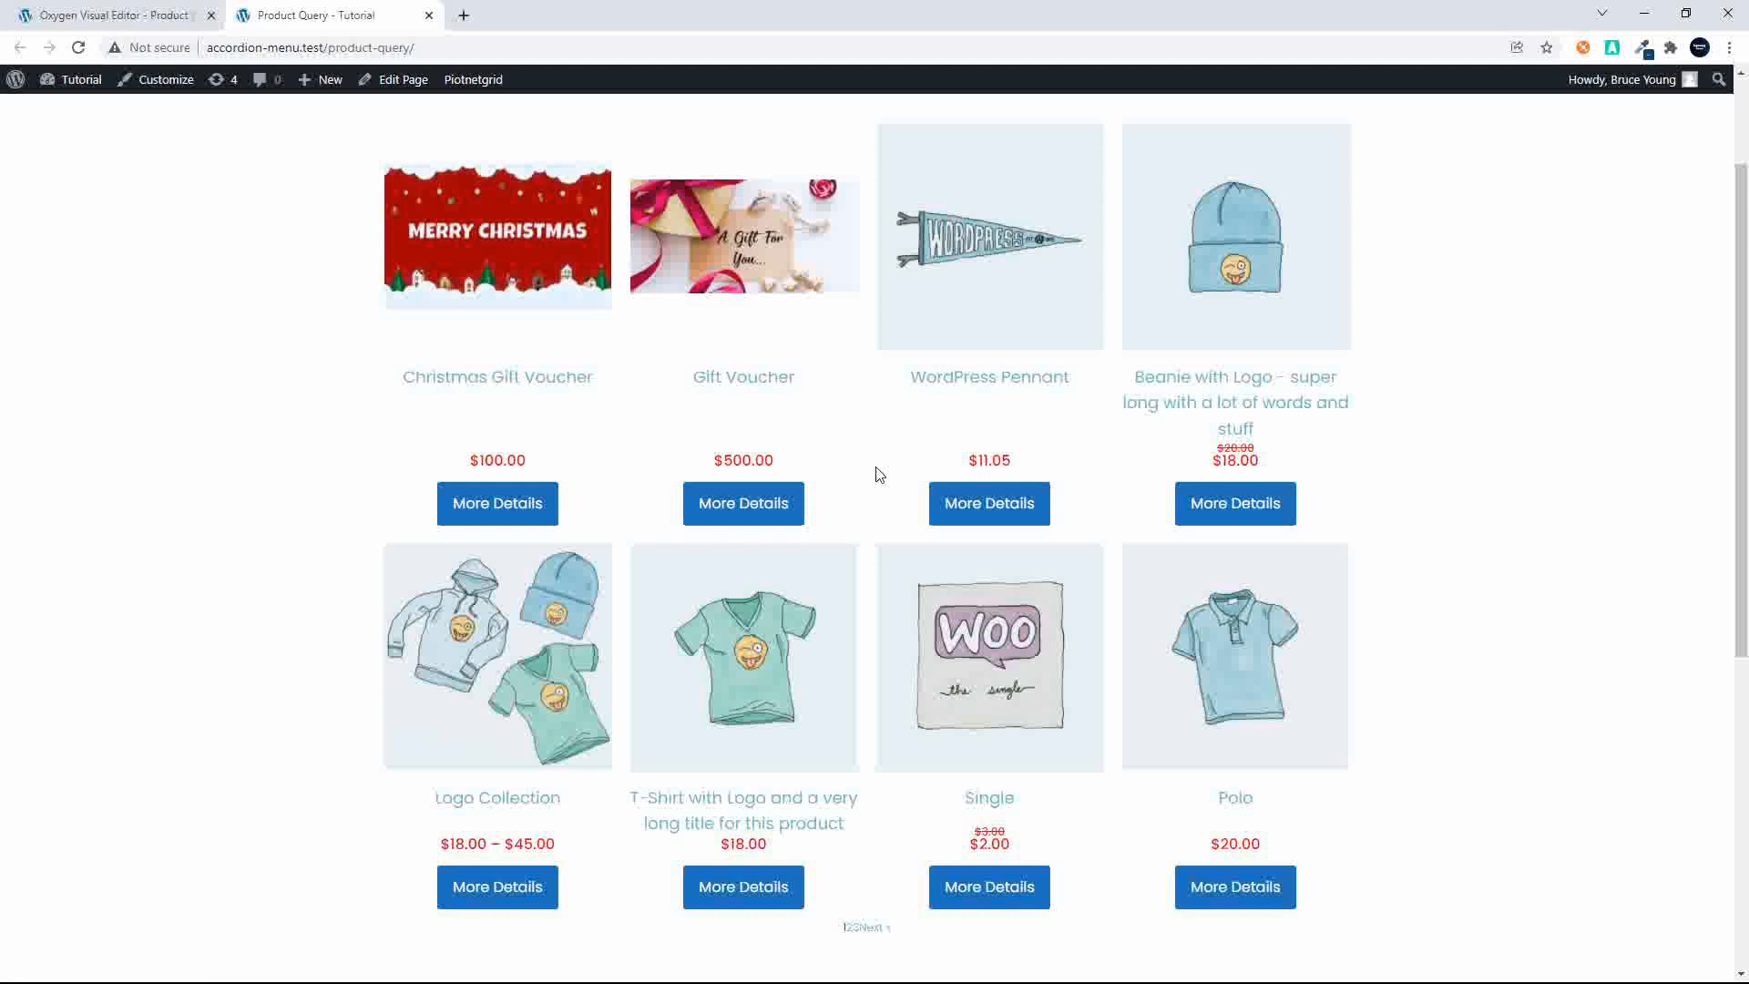
# Step: Save the repeater's advanced query with a no_found_rows parameter added as true, and refresh the live product page
pyautogui.click(124, 12)
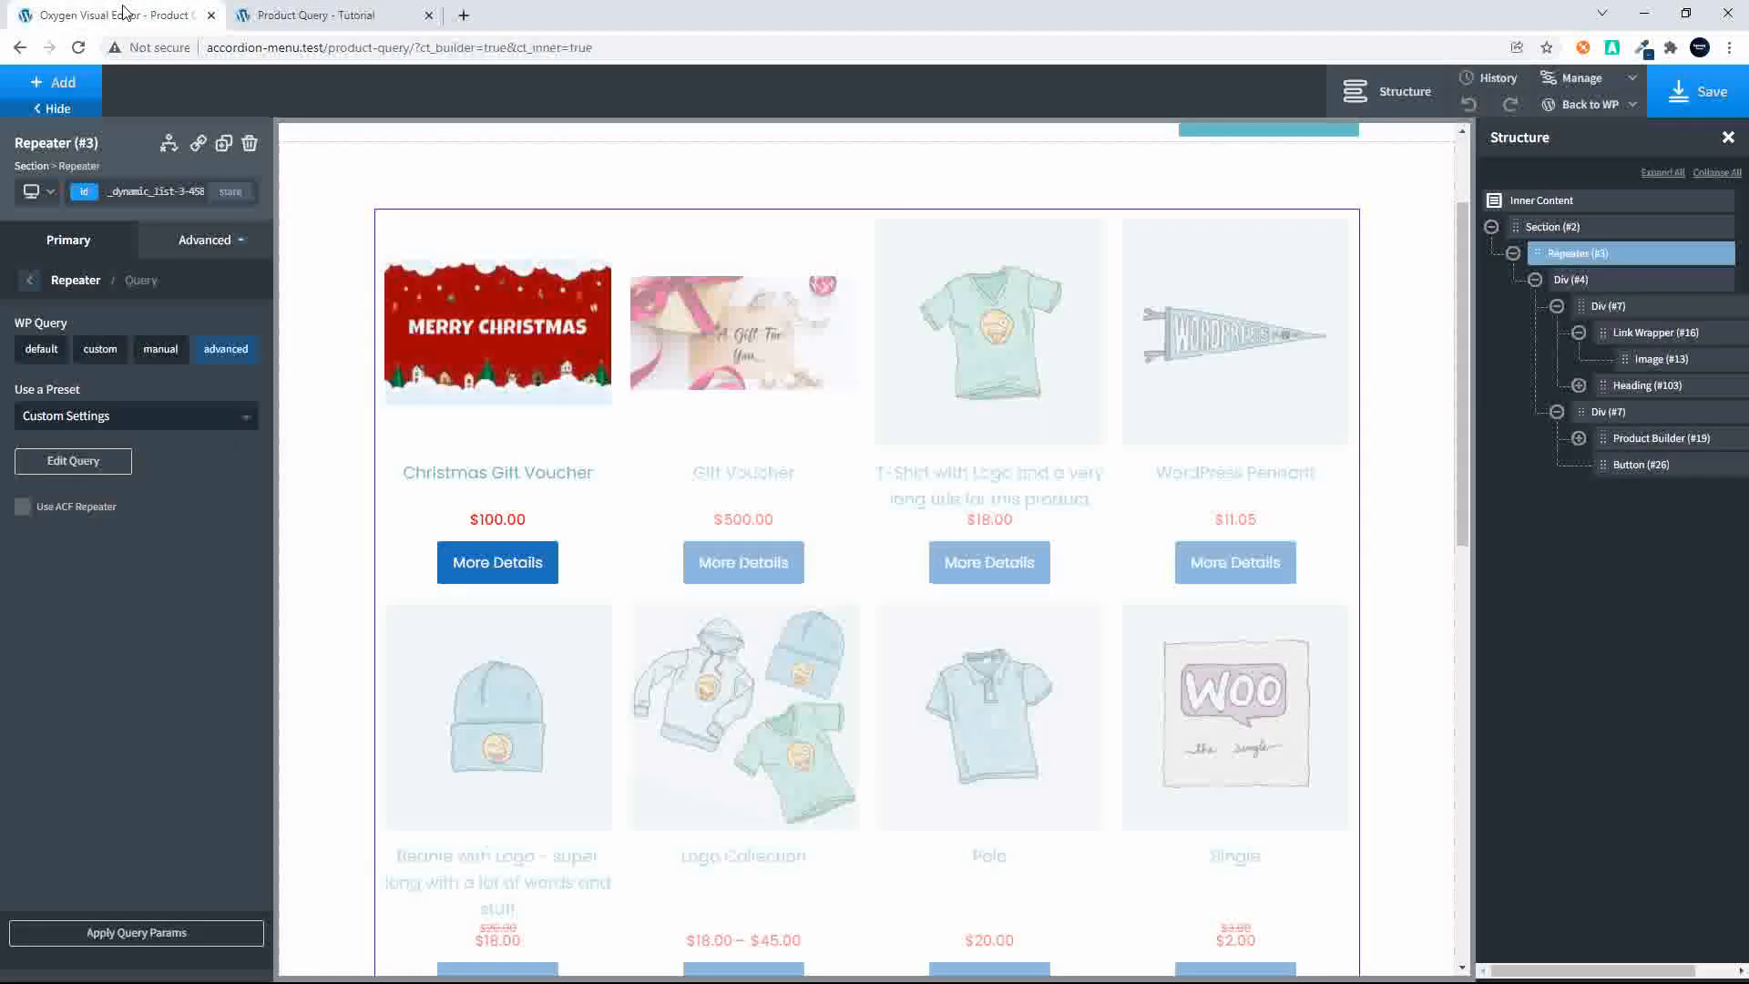
pyautogui.click(95, 466)
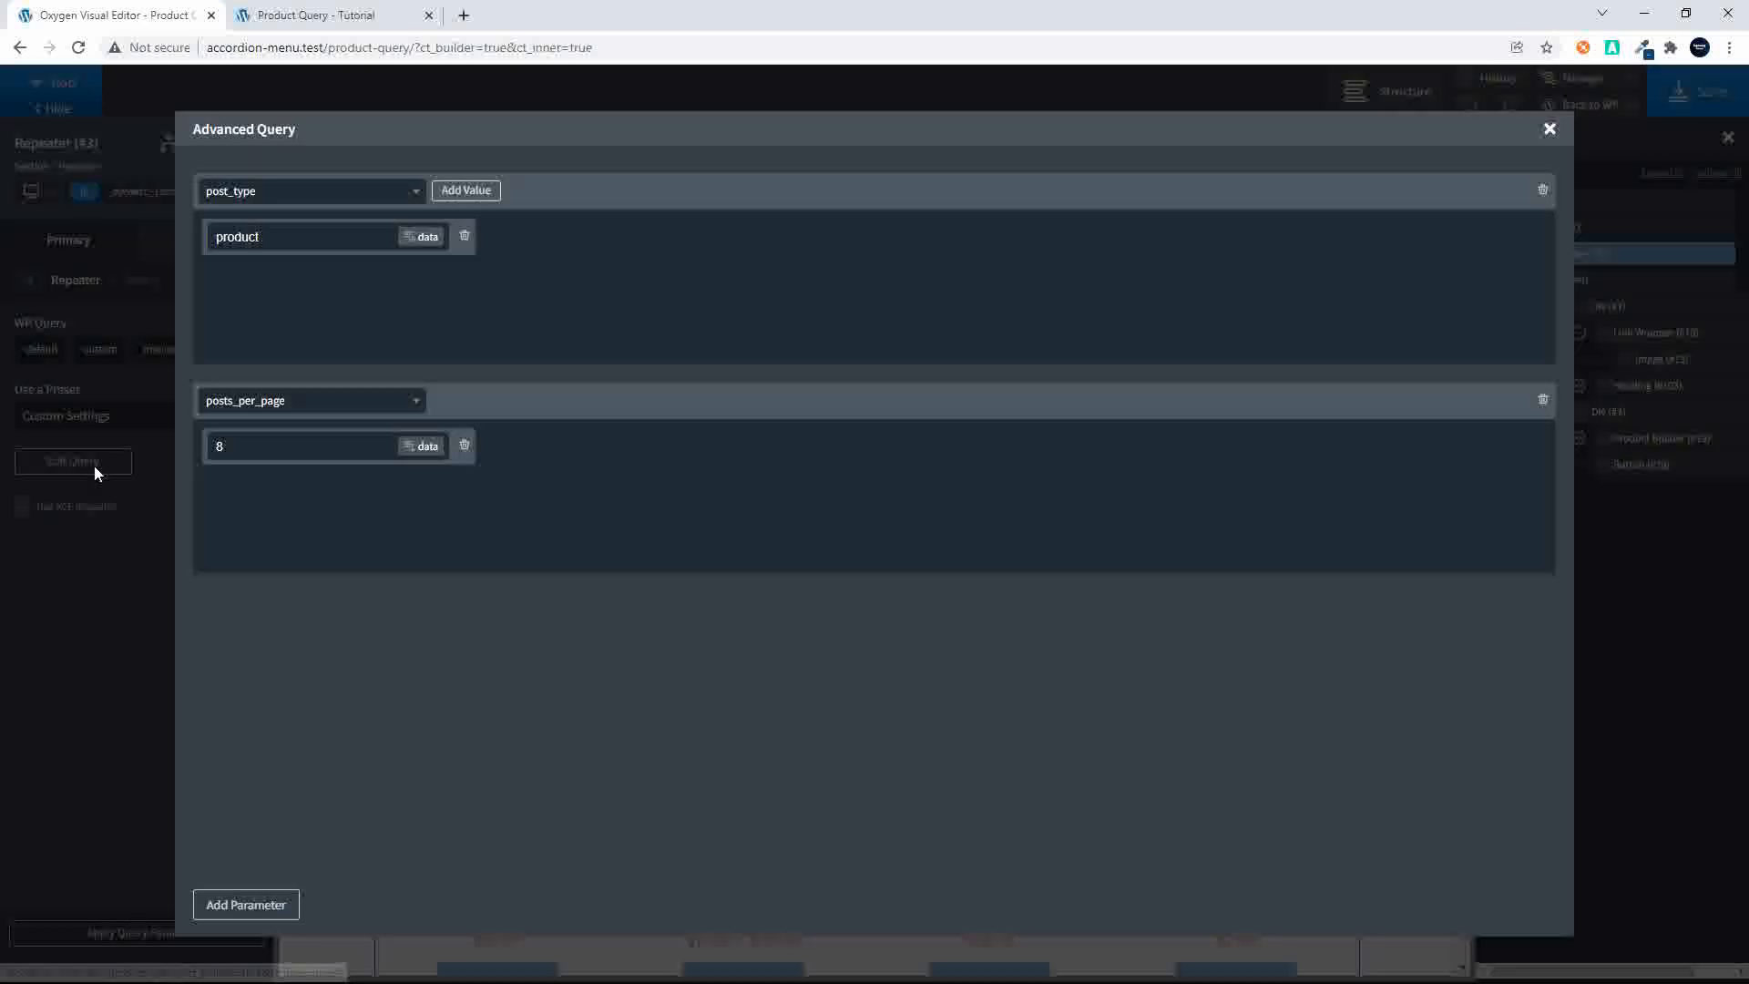
pyautogui.click(246, 910)
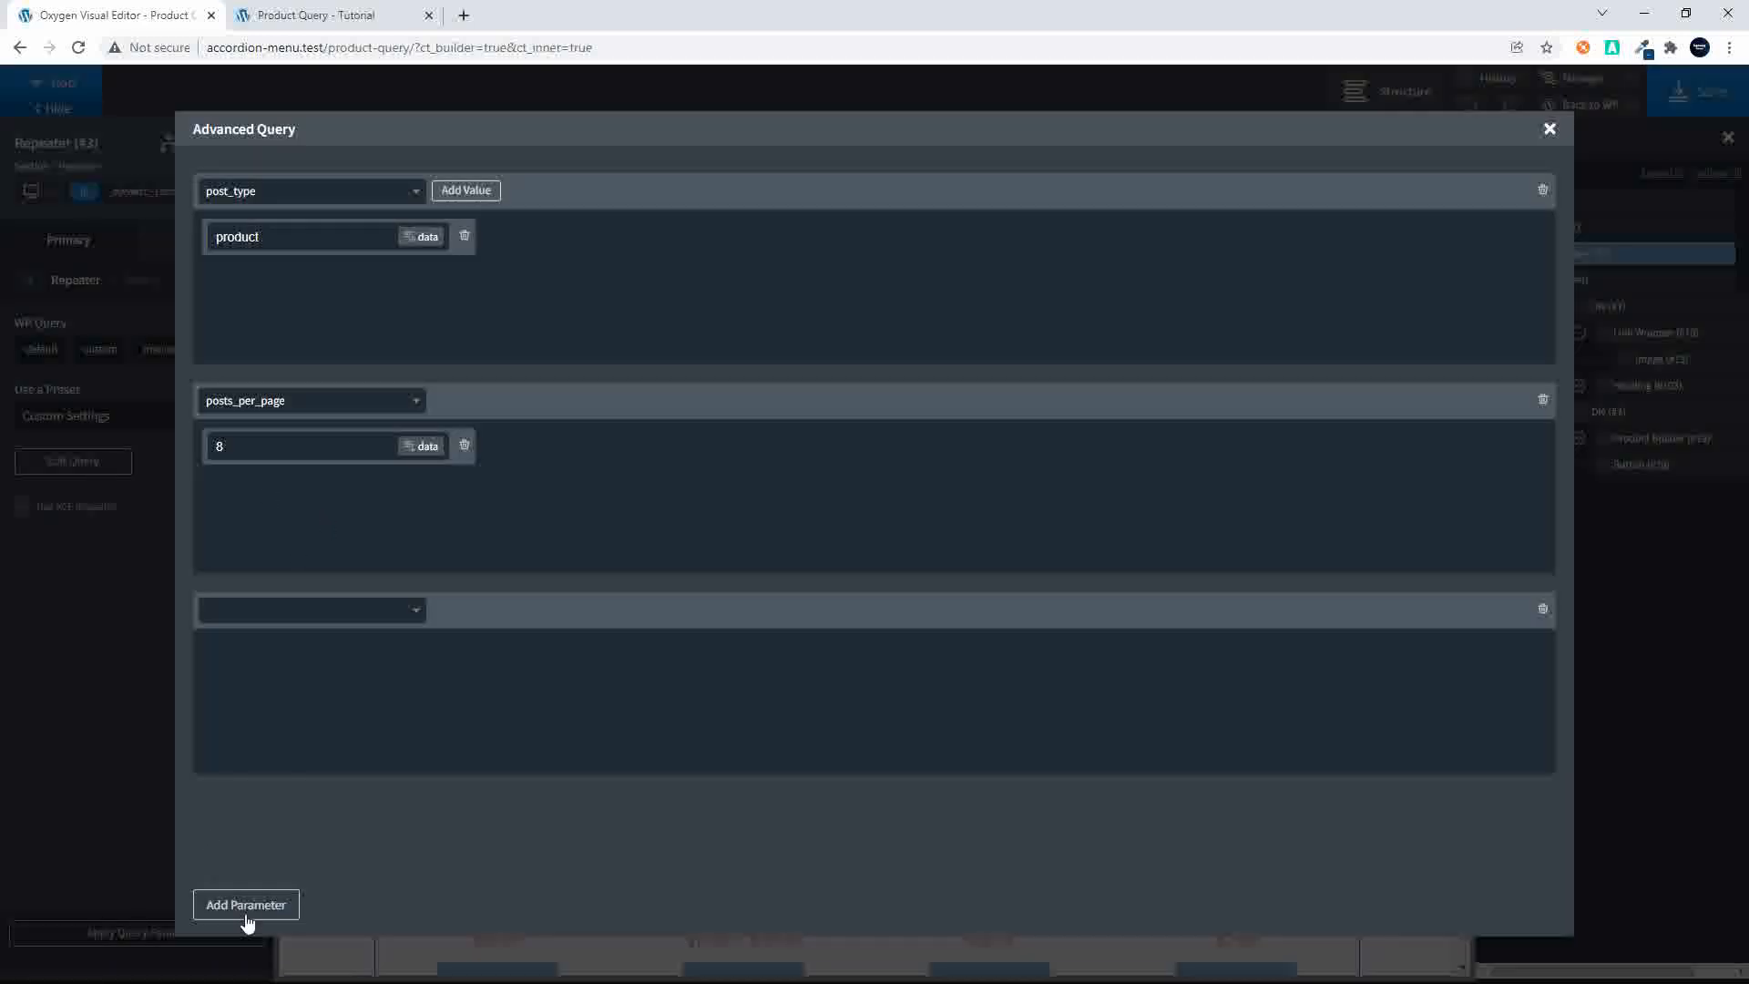
pyautogui.click(345, 616)
pyautogui.write('no')
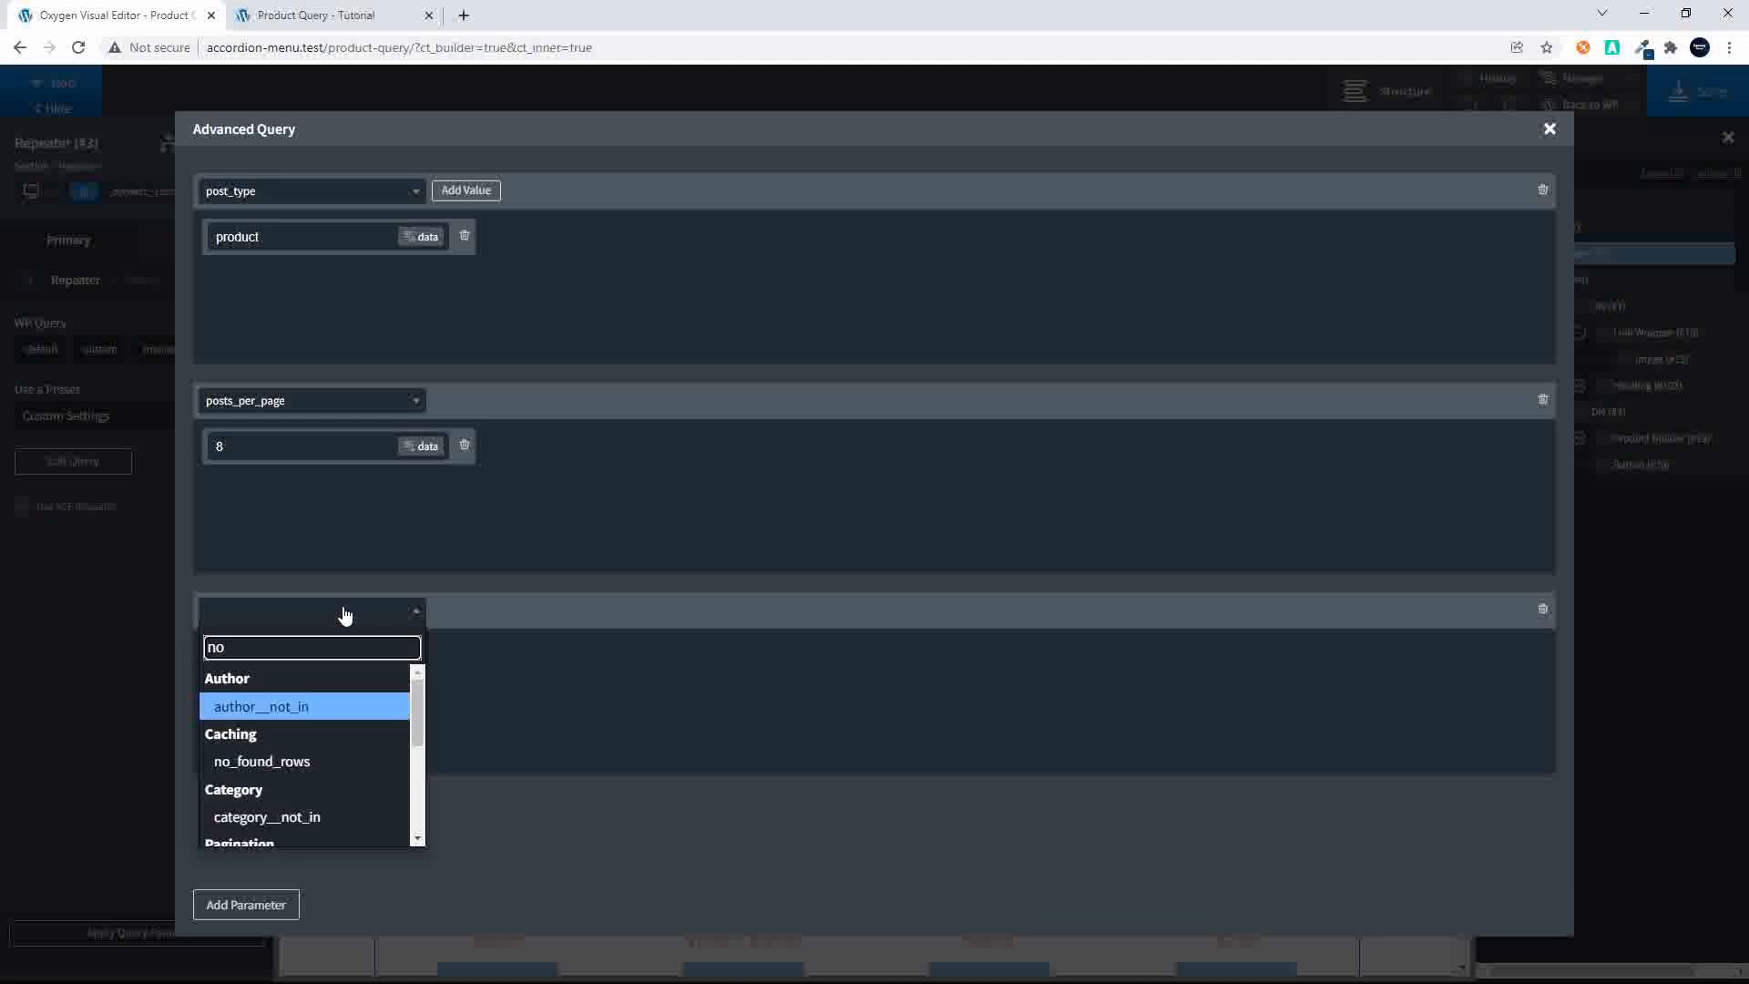
pyautogui.click(293, 761)
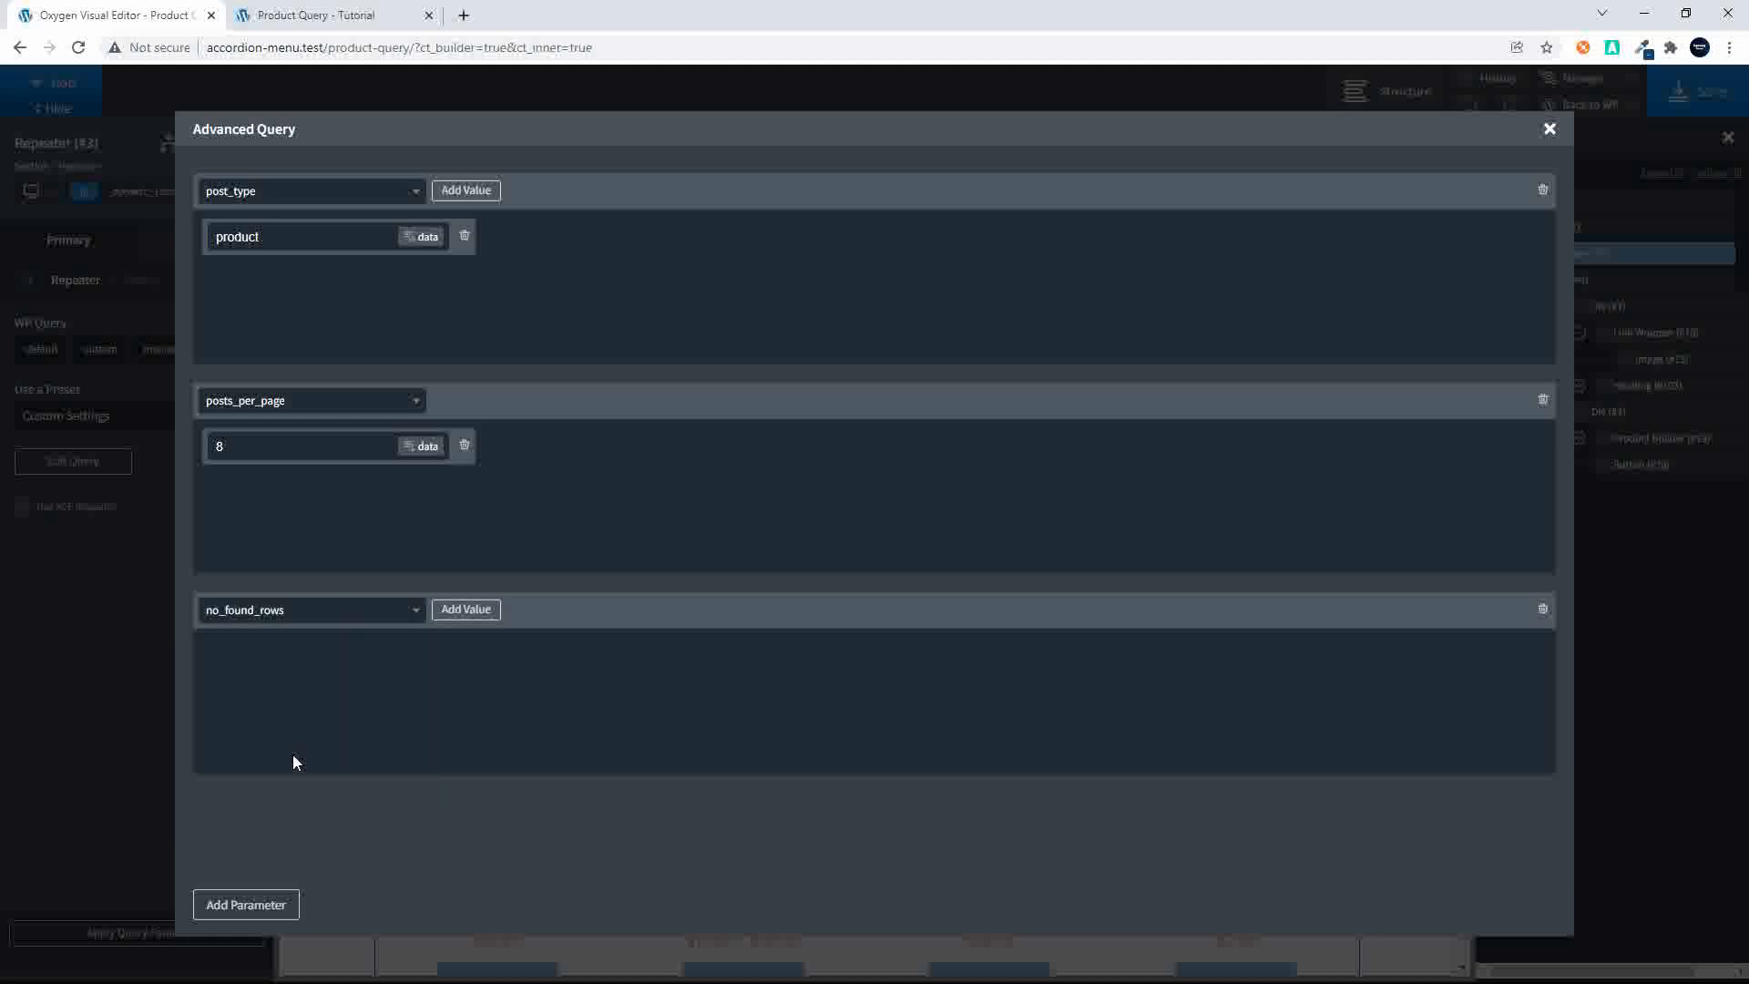
pyautogui.click(462, 608)
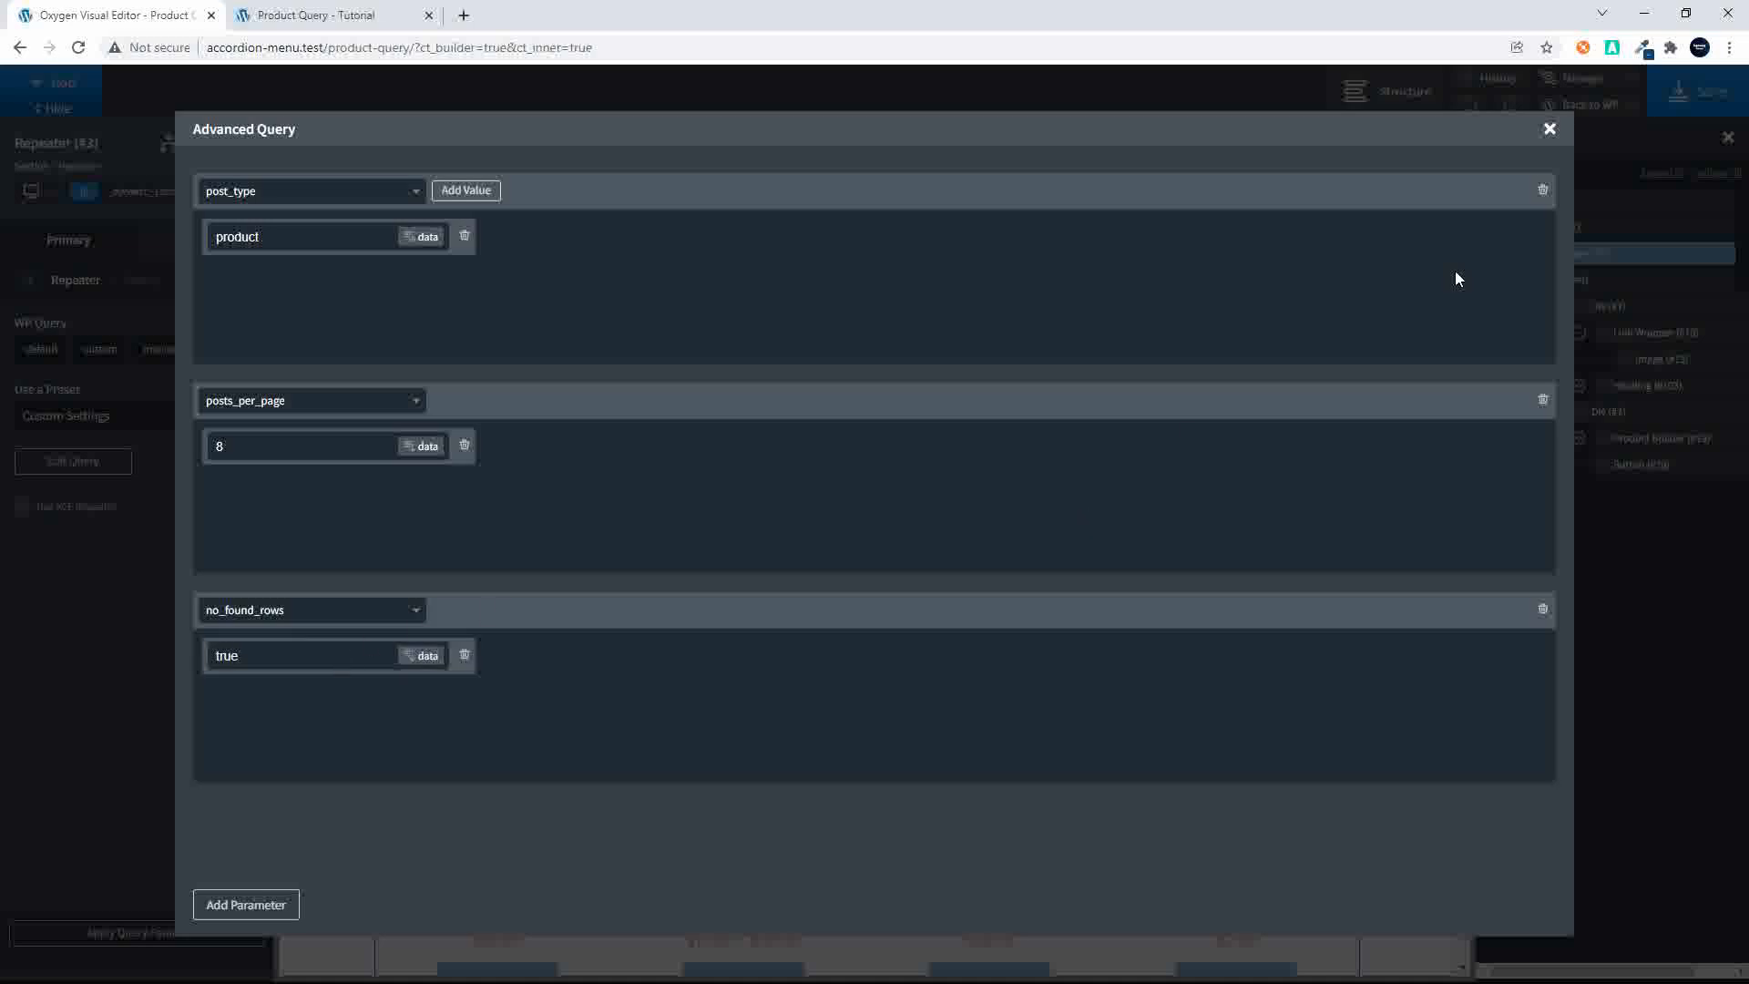
pyautogui.click(1548, 130)
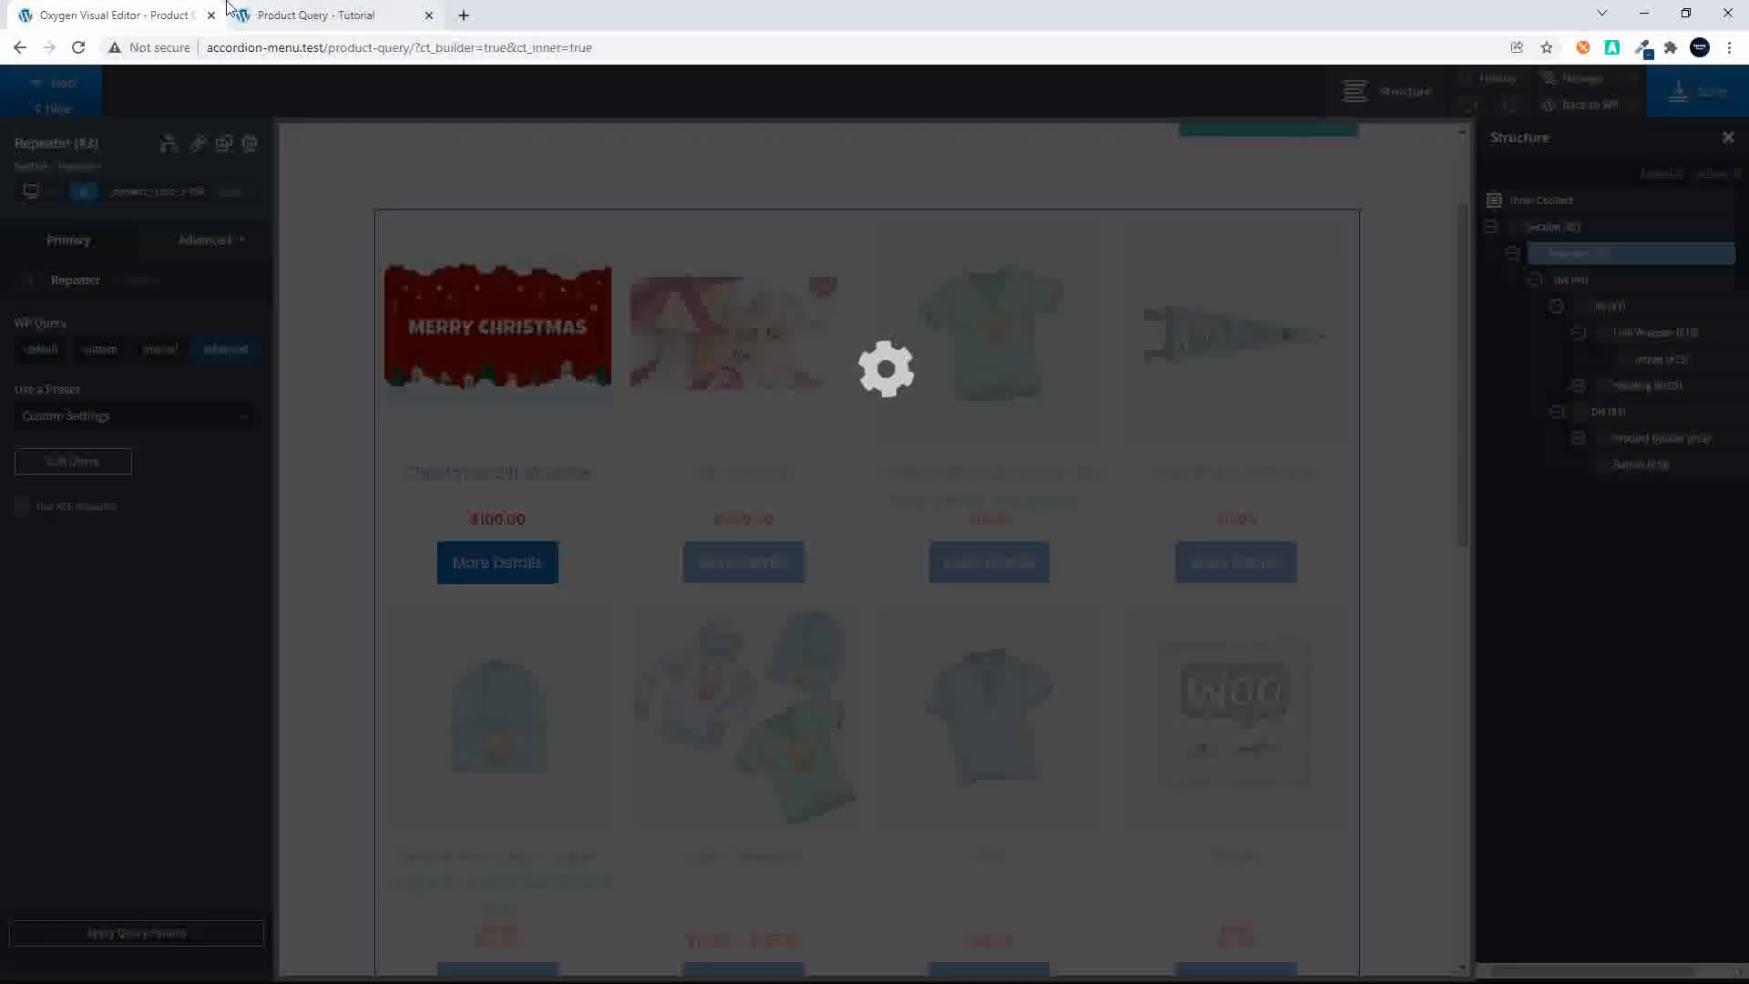
pyautogui.click(310, 14)
pyautogui.click(79, 47)
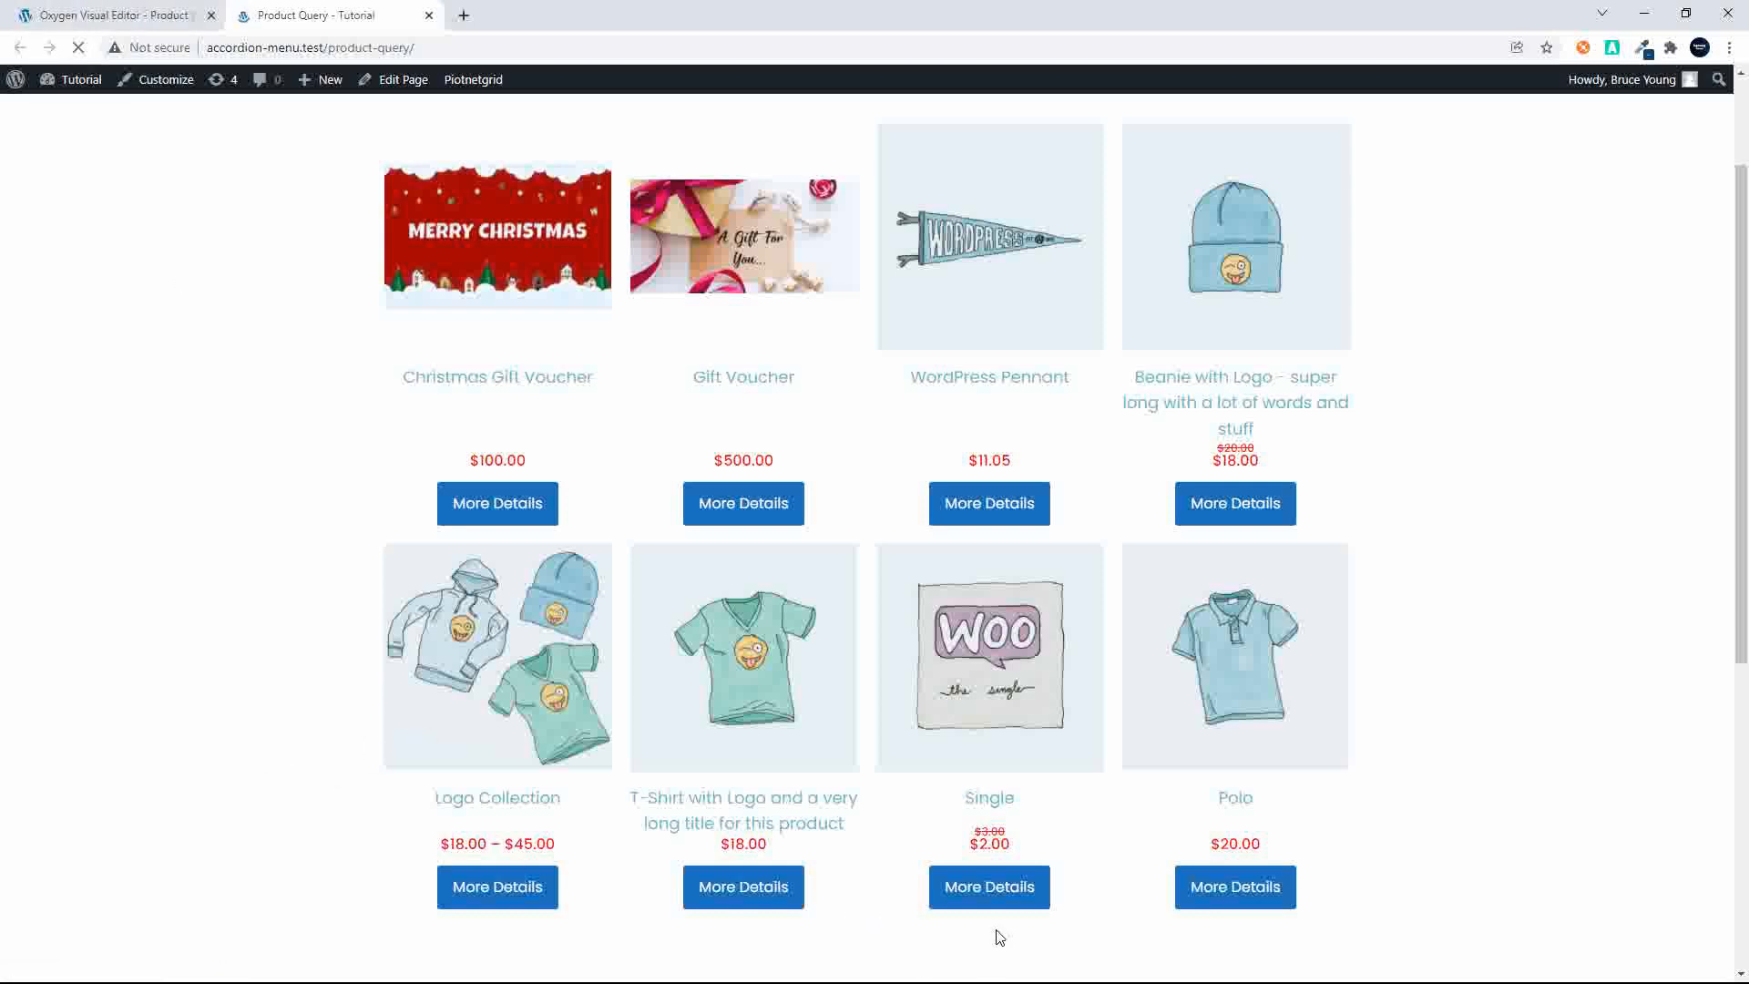
# Step: Add an orderby parameter with the value title to the repeater's advanced query in the editor
pyautogui.click(133, 15)
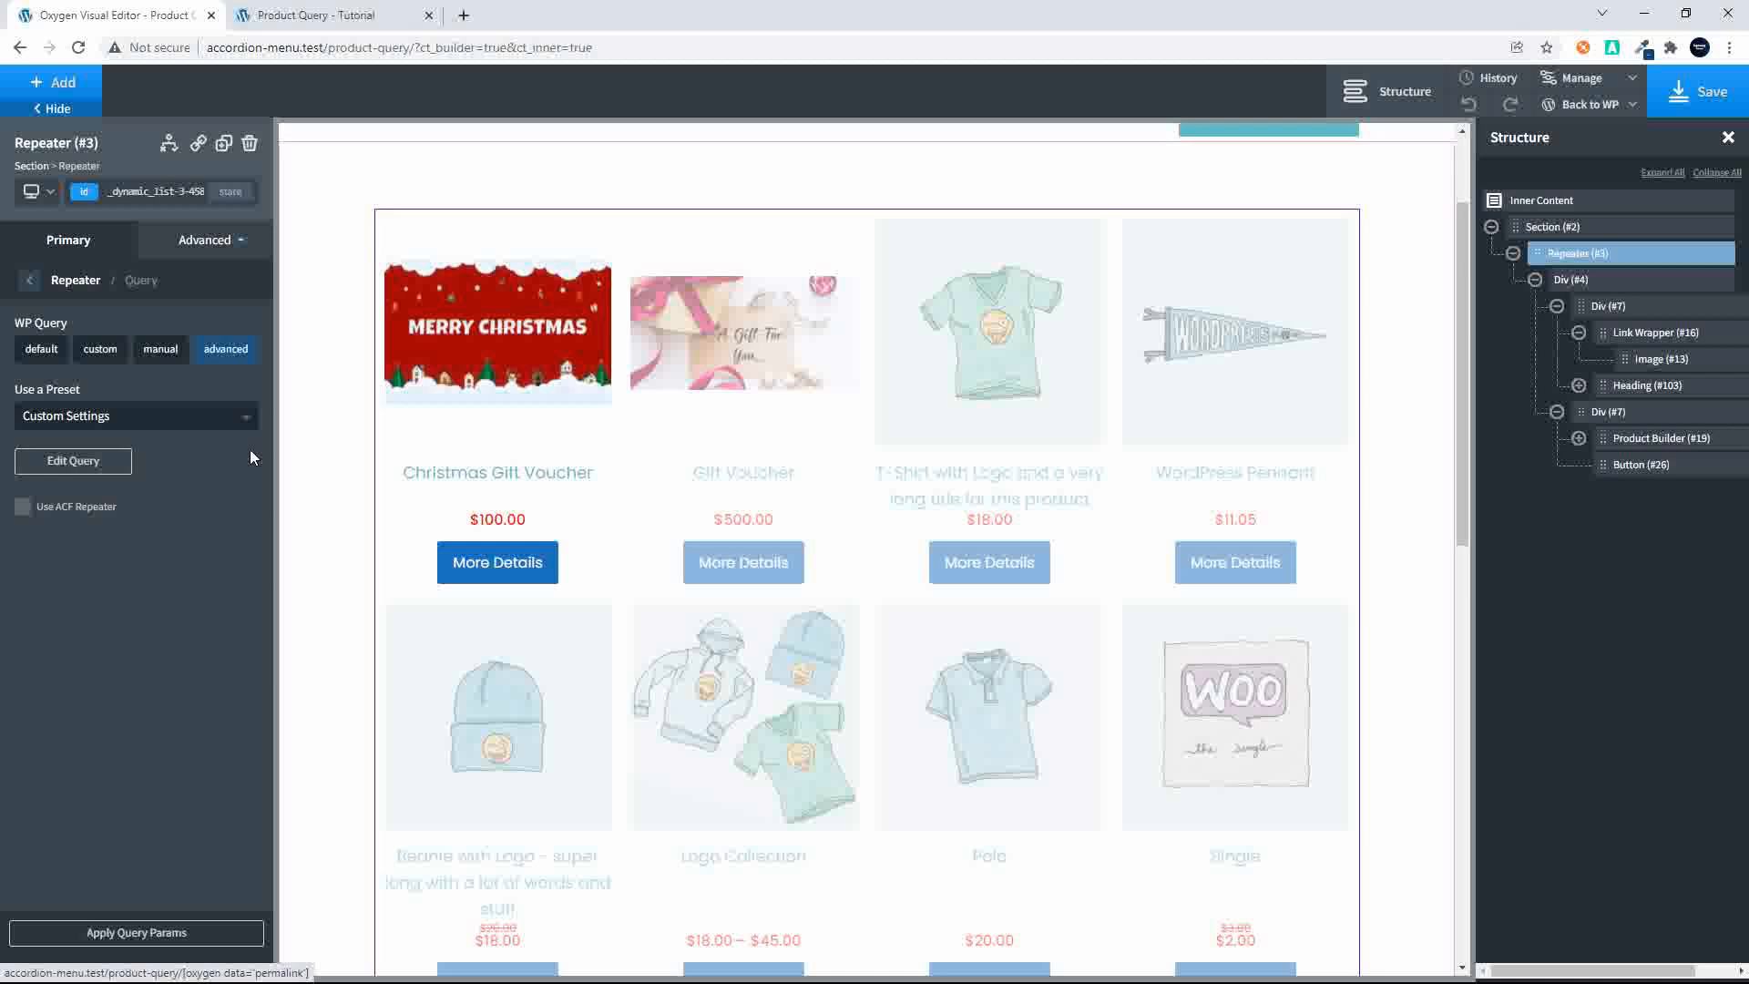
pyautogui.click(89, 462)
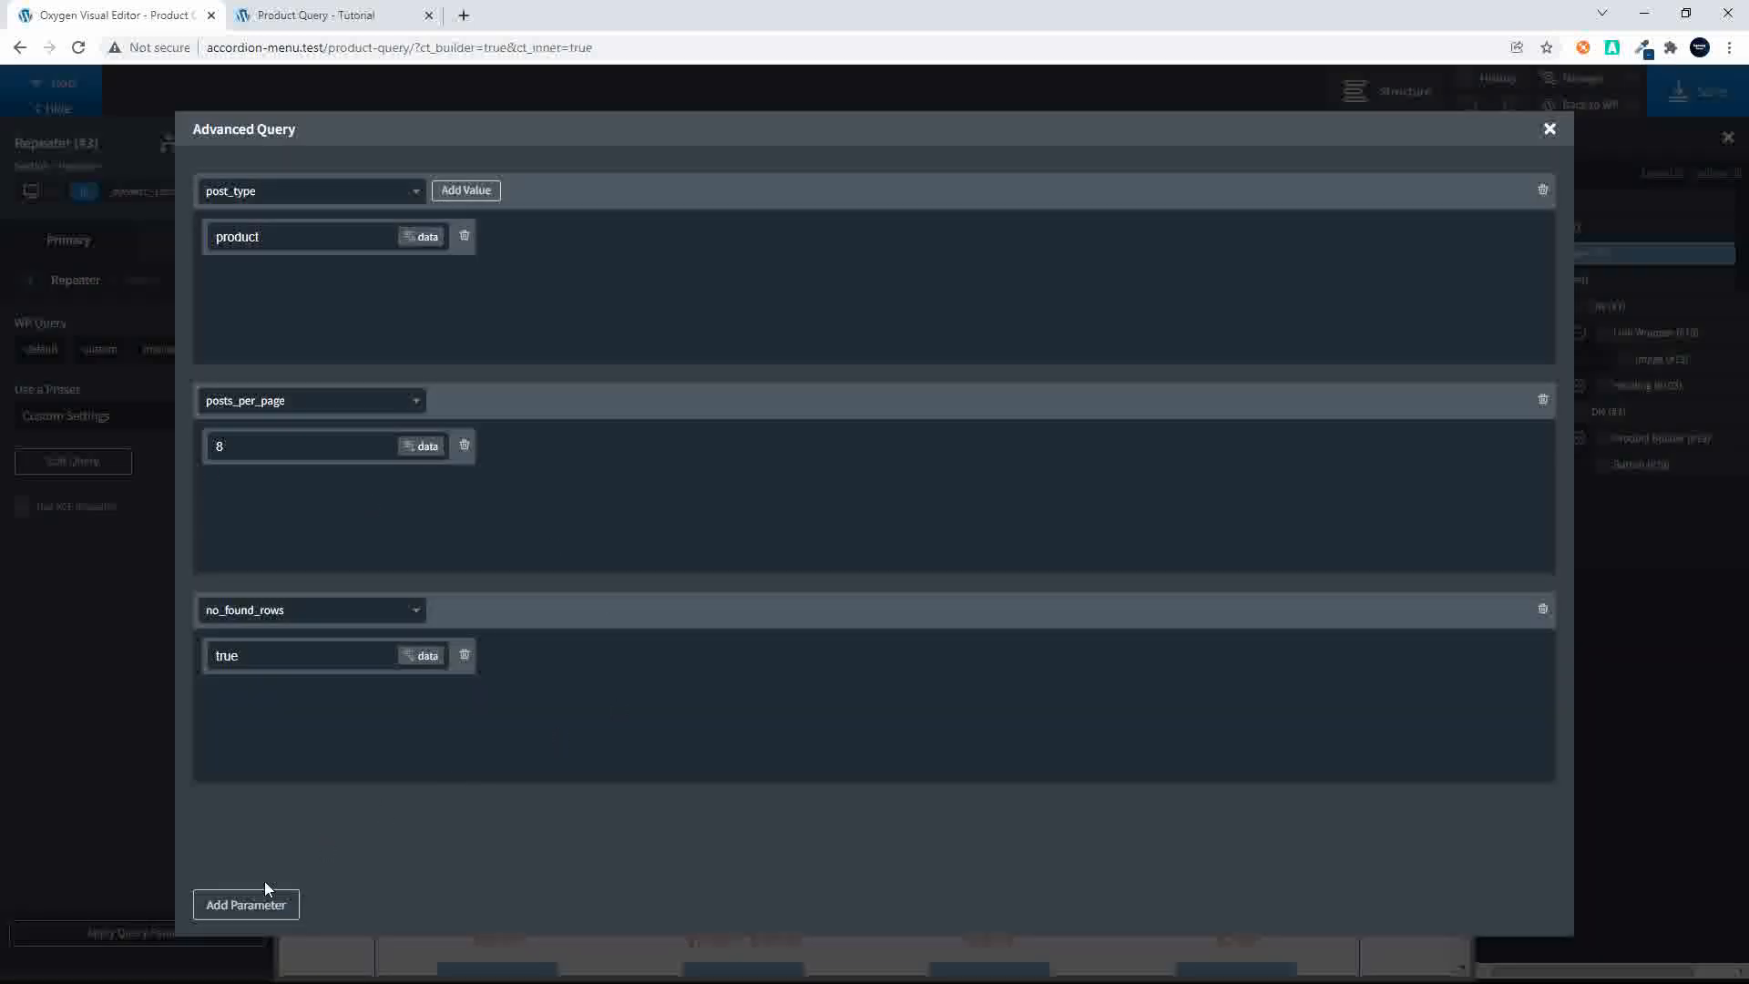
pyautogui.click(252, 906)
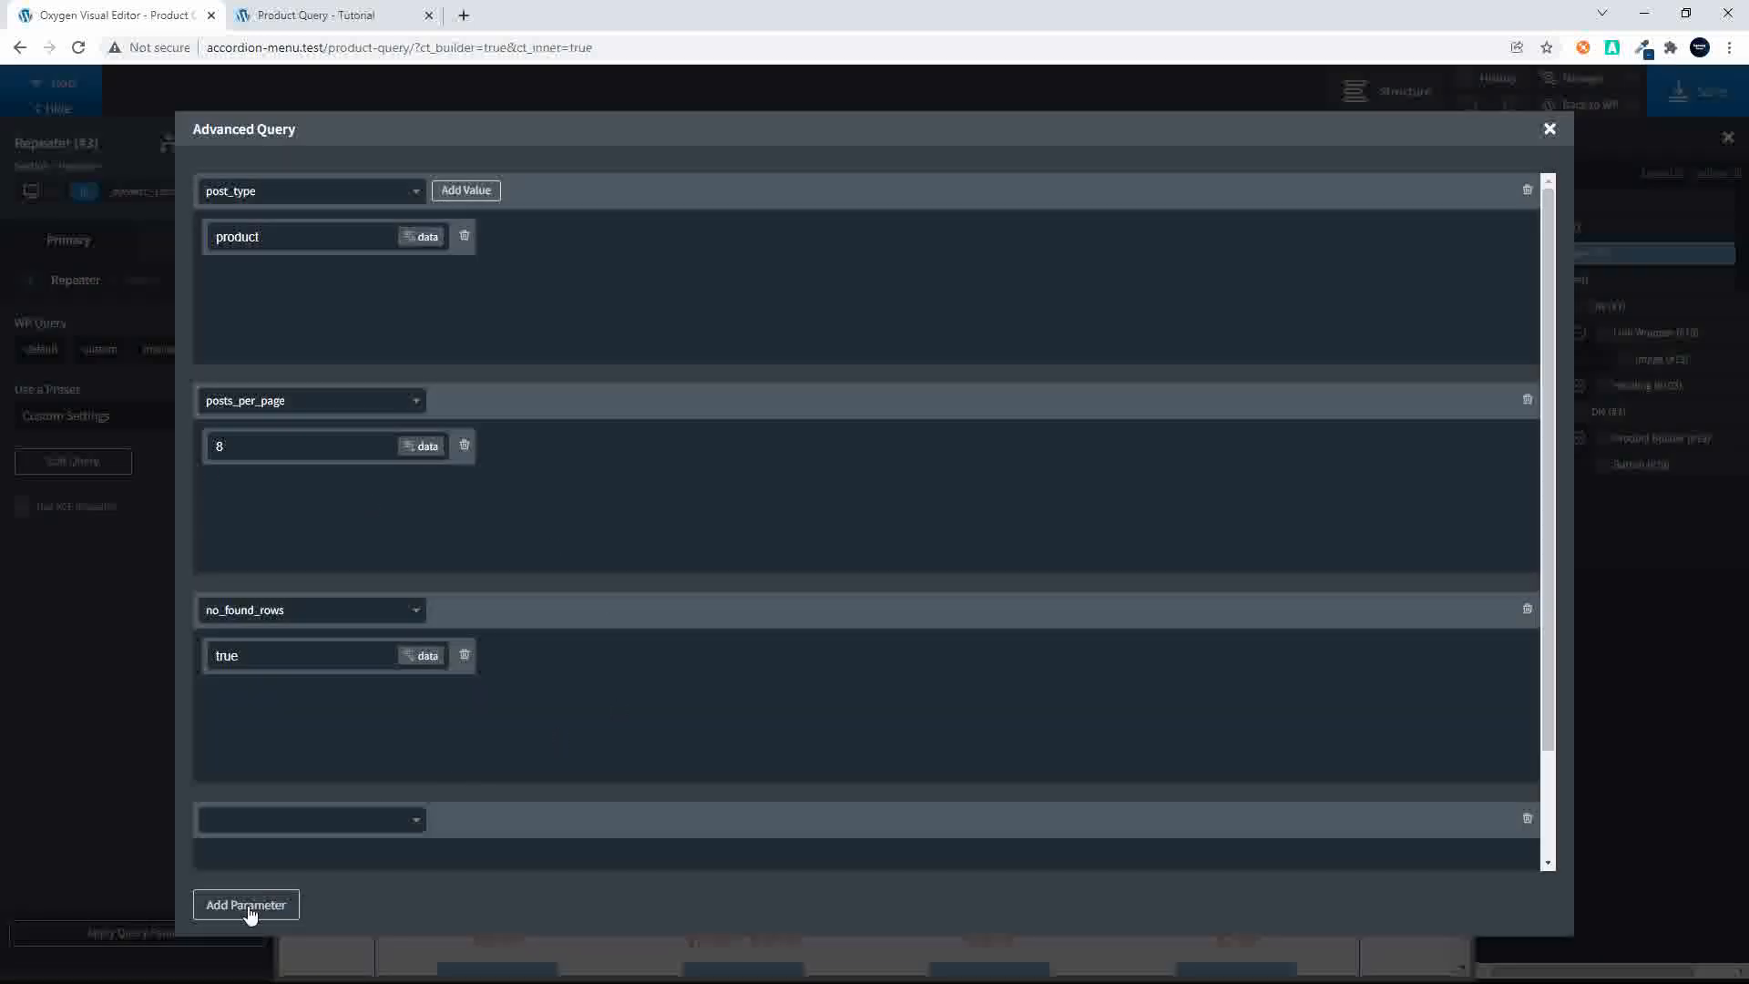
pyautogui.click(397, 824)
pyautogui.write('order')
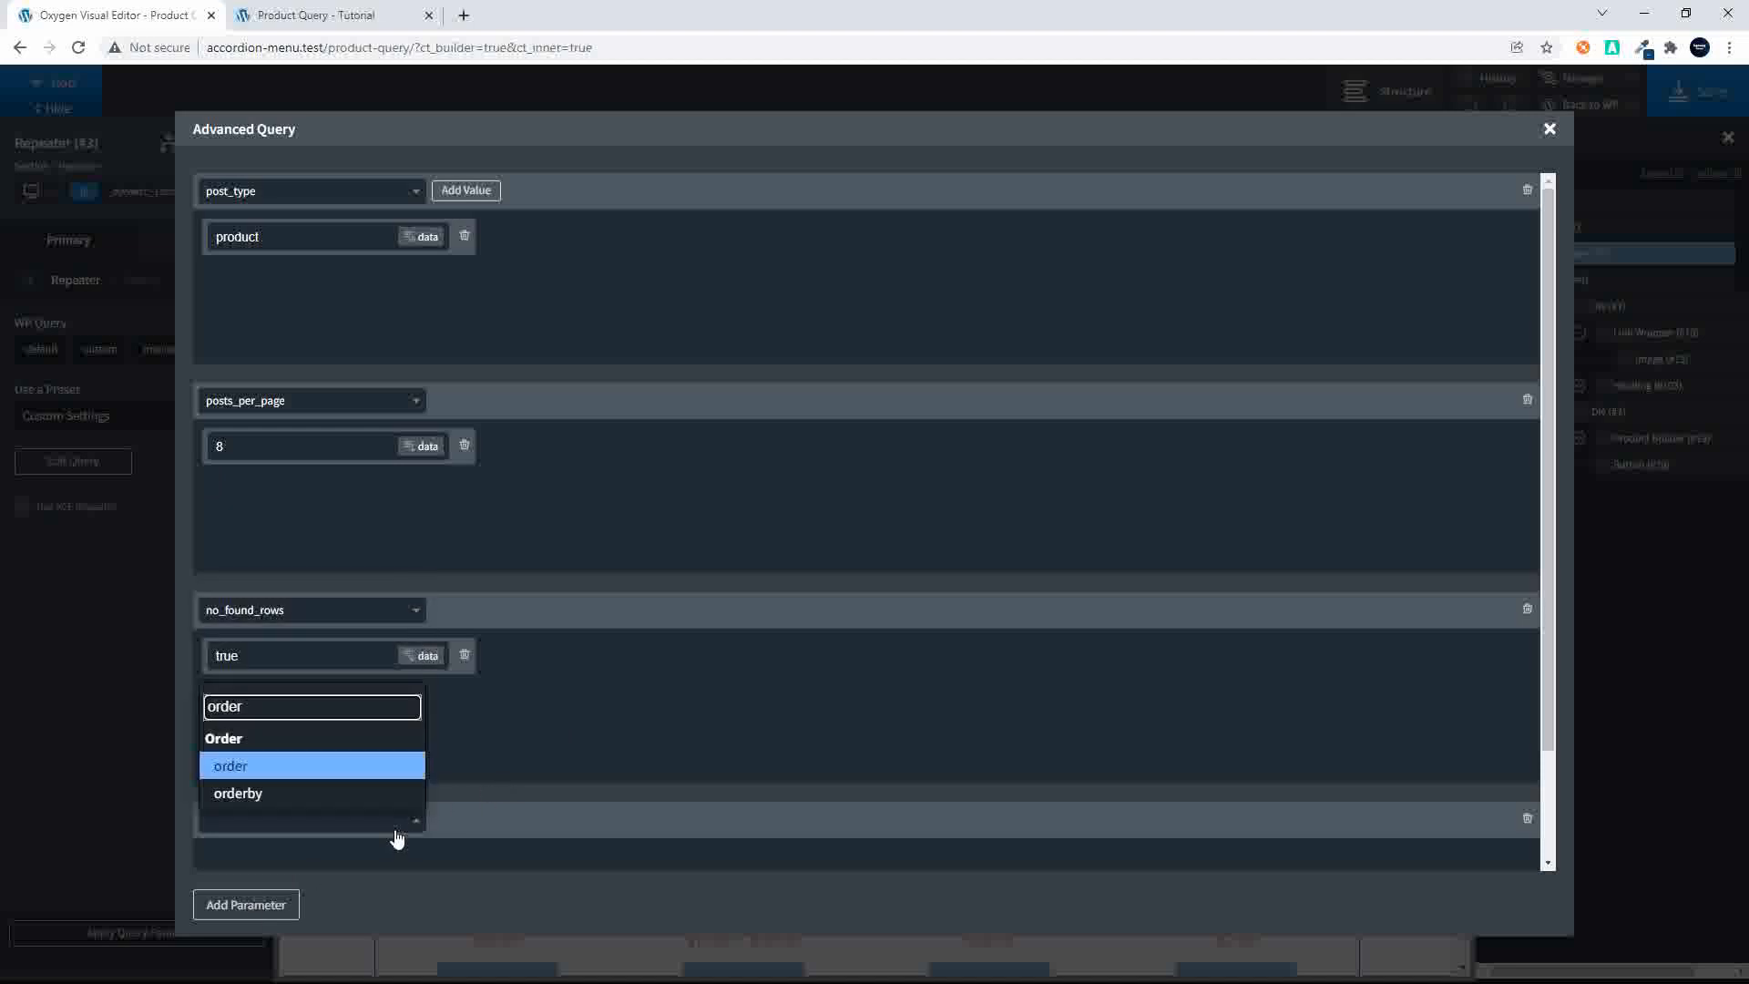
pyautogui.click(271, 794)
pyautogui.scroll(-2, 485, 718)
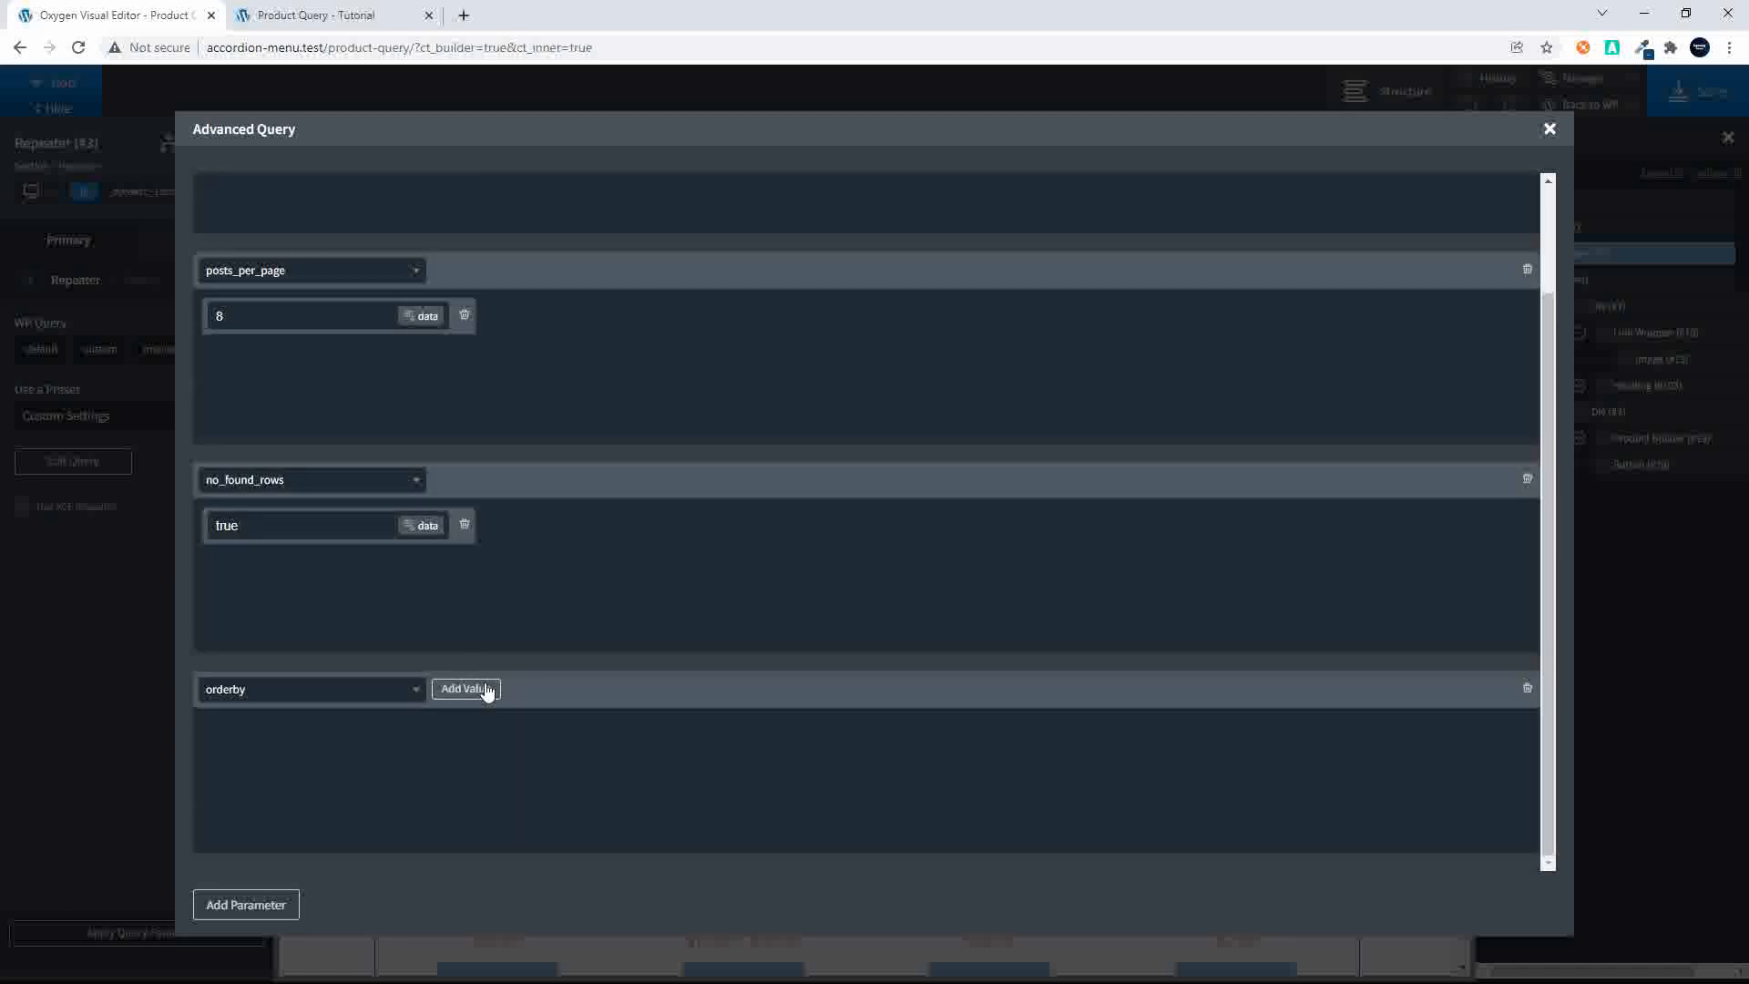
pyautogui.click(484, 690)
pyautogui.click(350, 728)
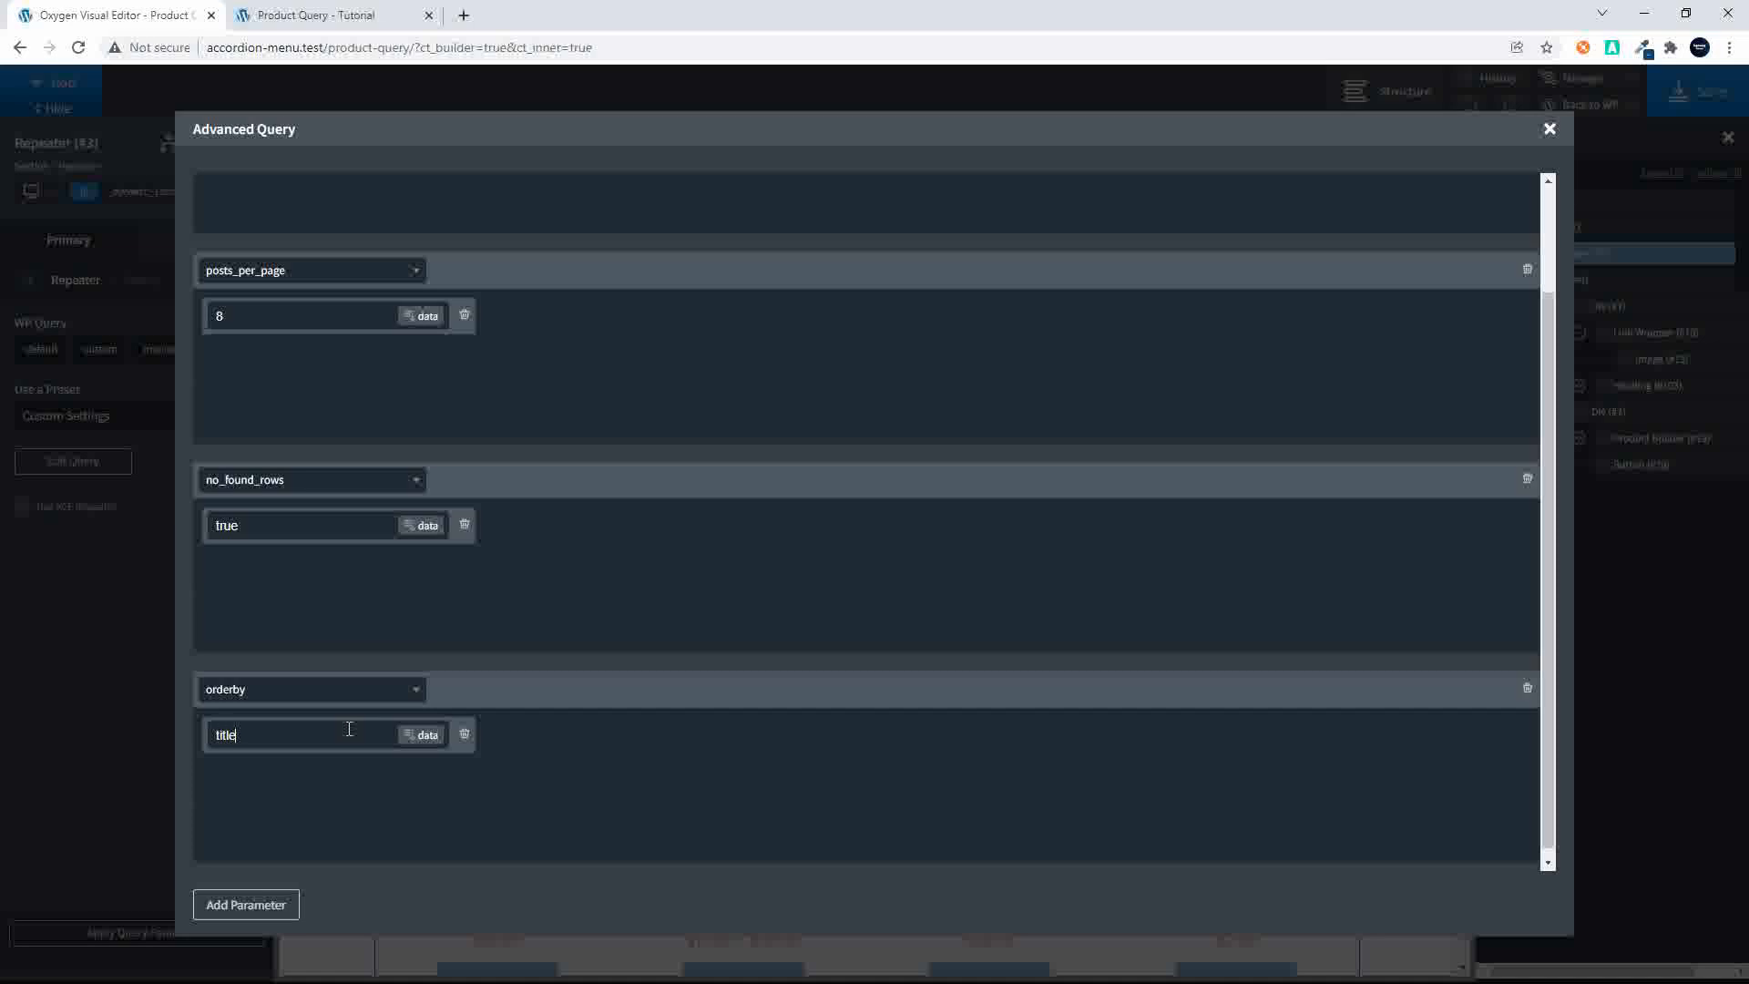
# Step: Add an order parameter with the value ASC to the repeater's advanced query
pyautogui.click(247, 904)
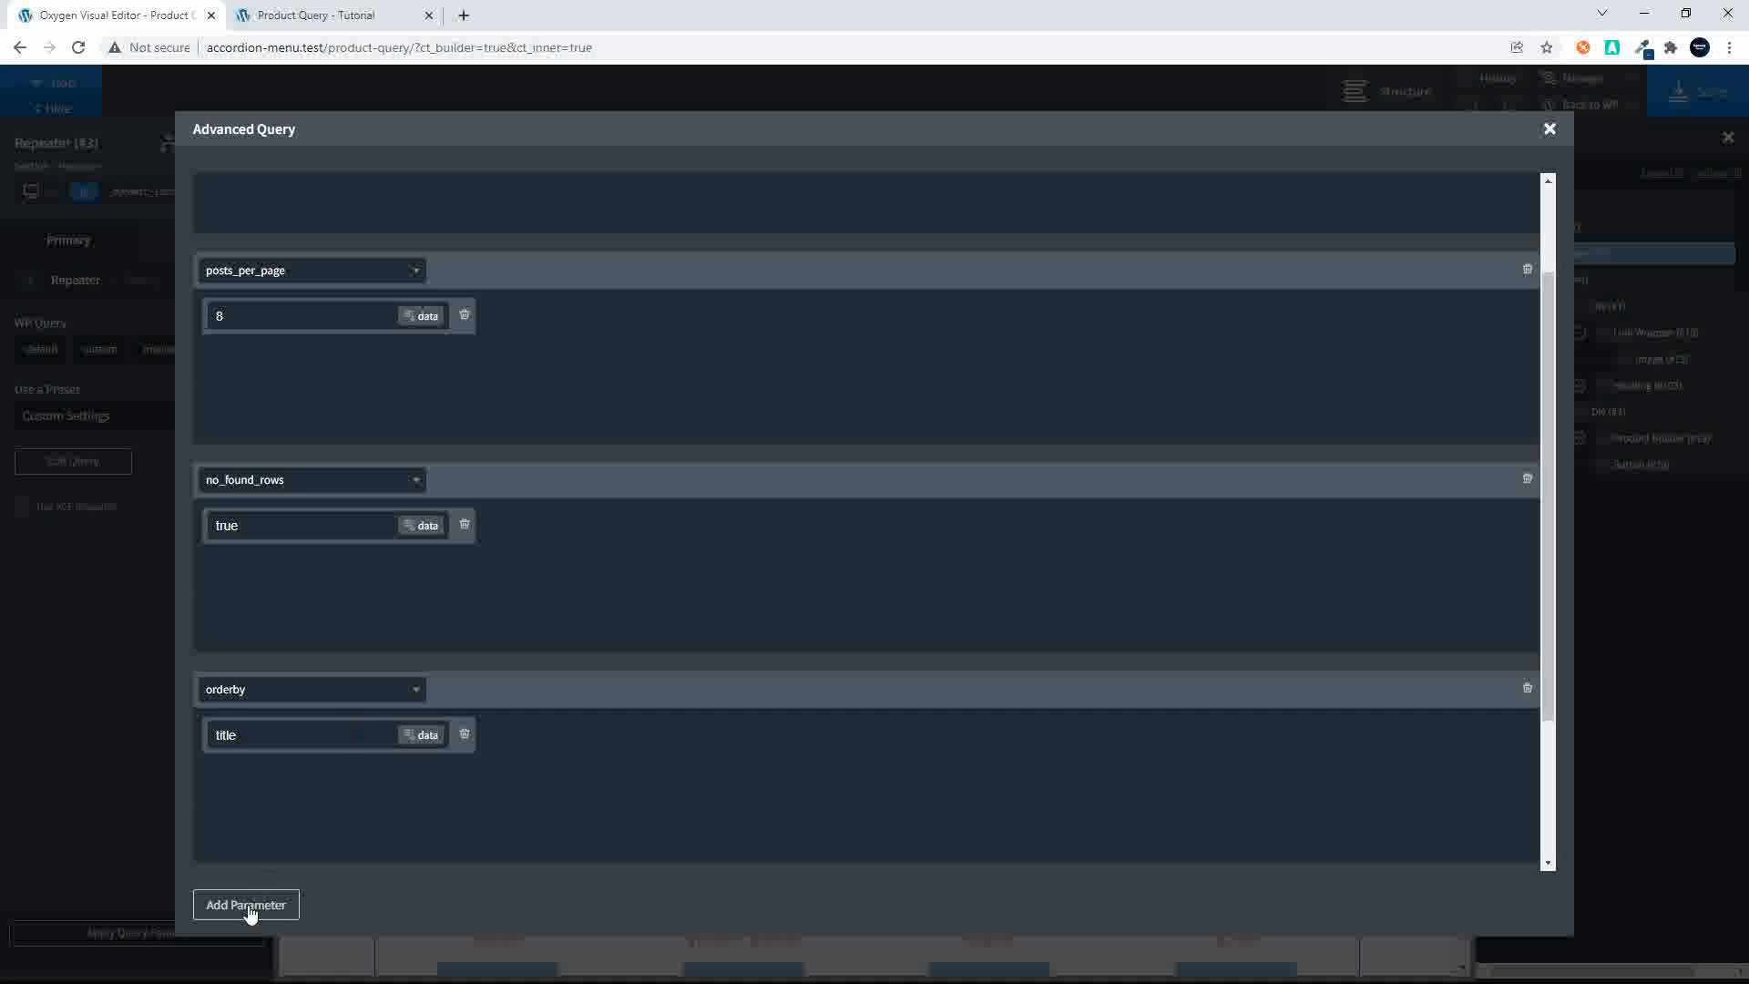
pyautogui.scroll(-3, 387, 745)
pyautogui.click(350, 704)
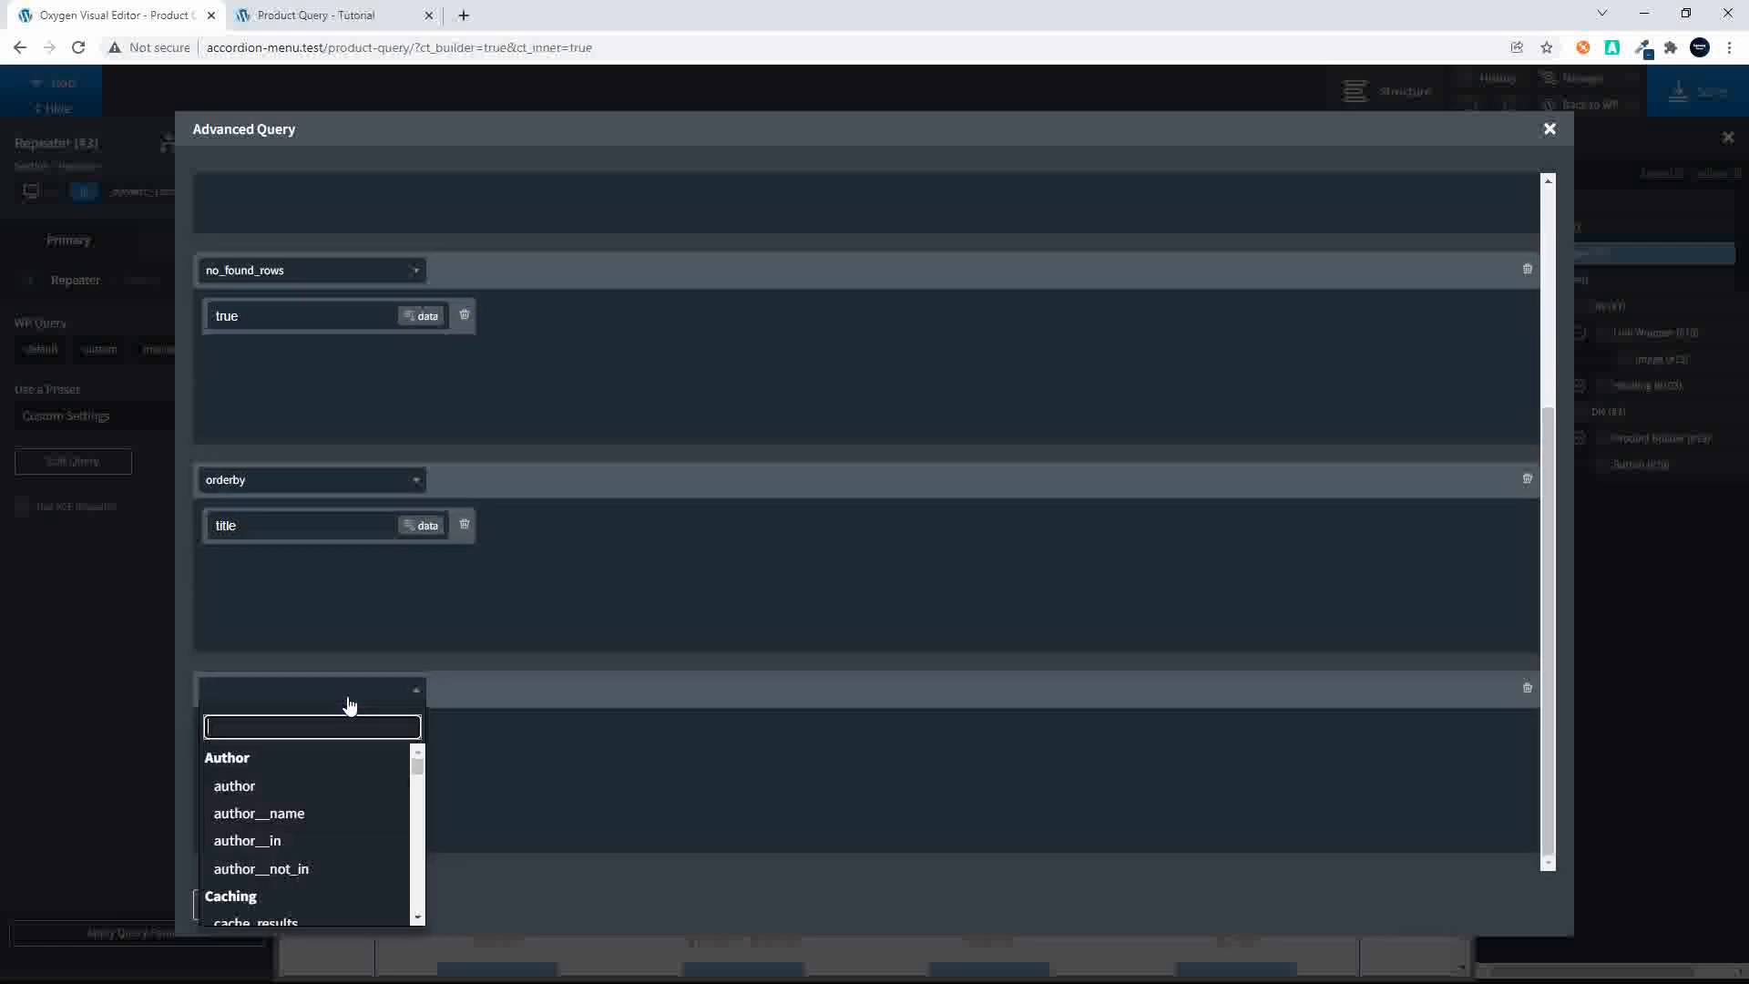
pyautogui.write('order')
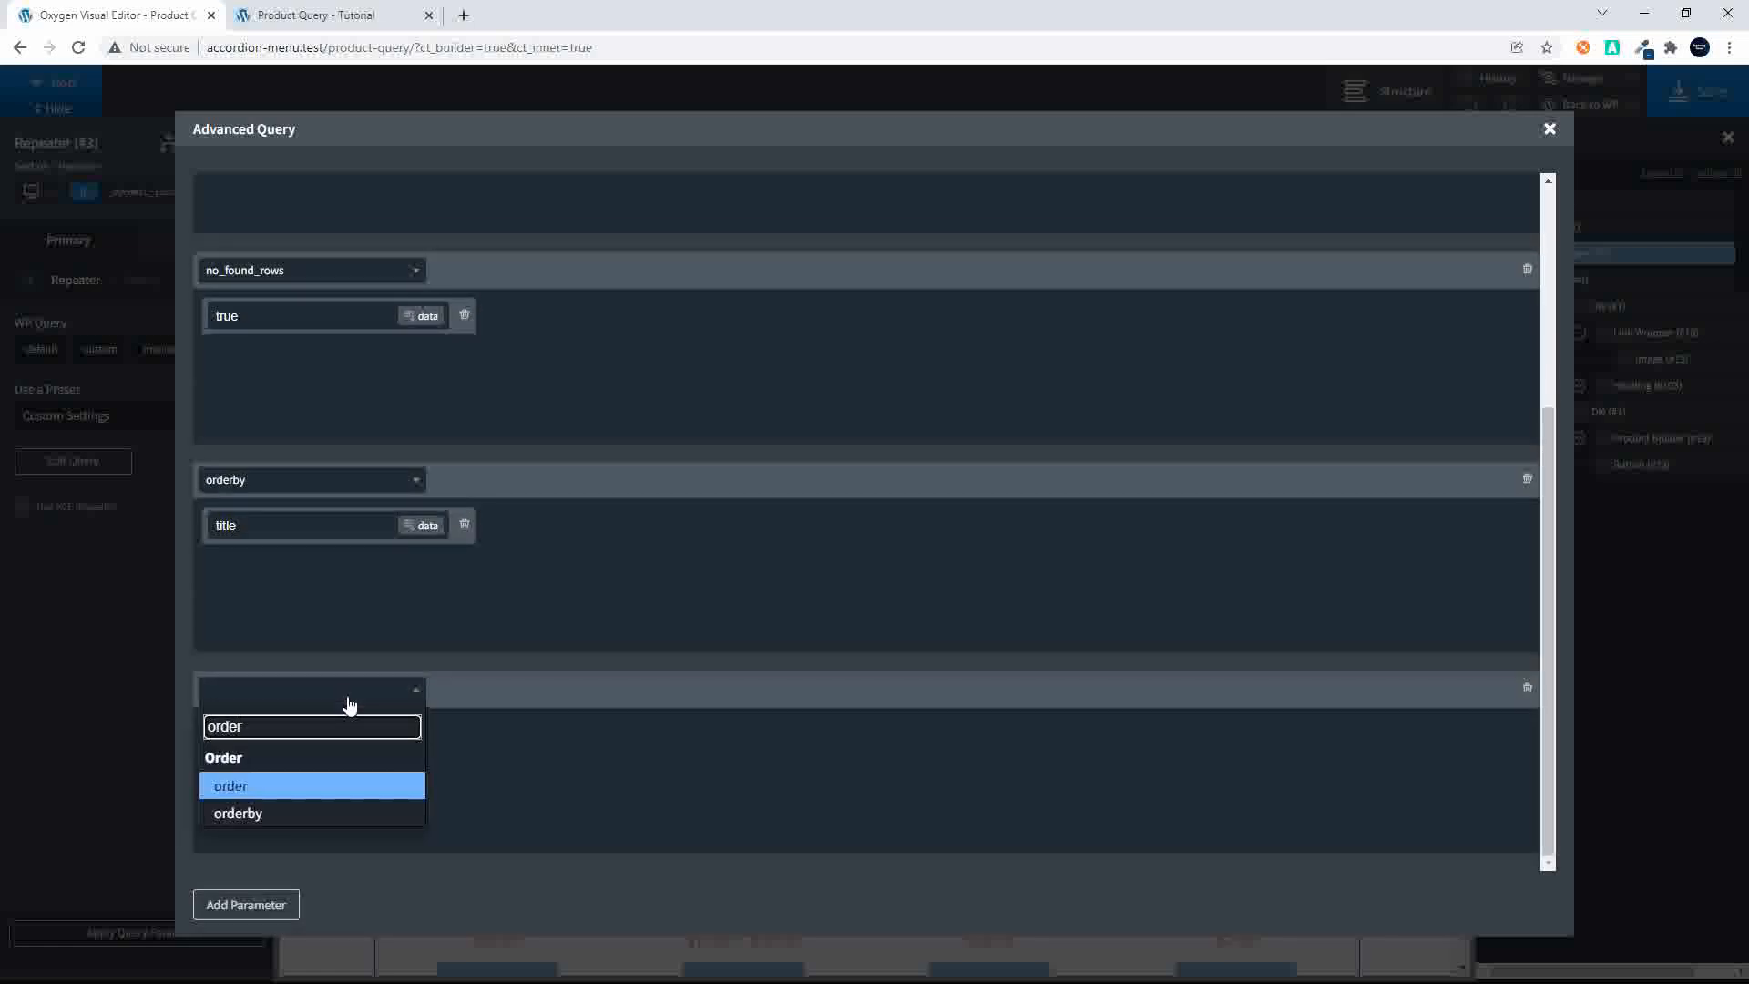
pyautogui.click(550, 698)
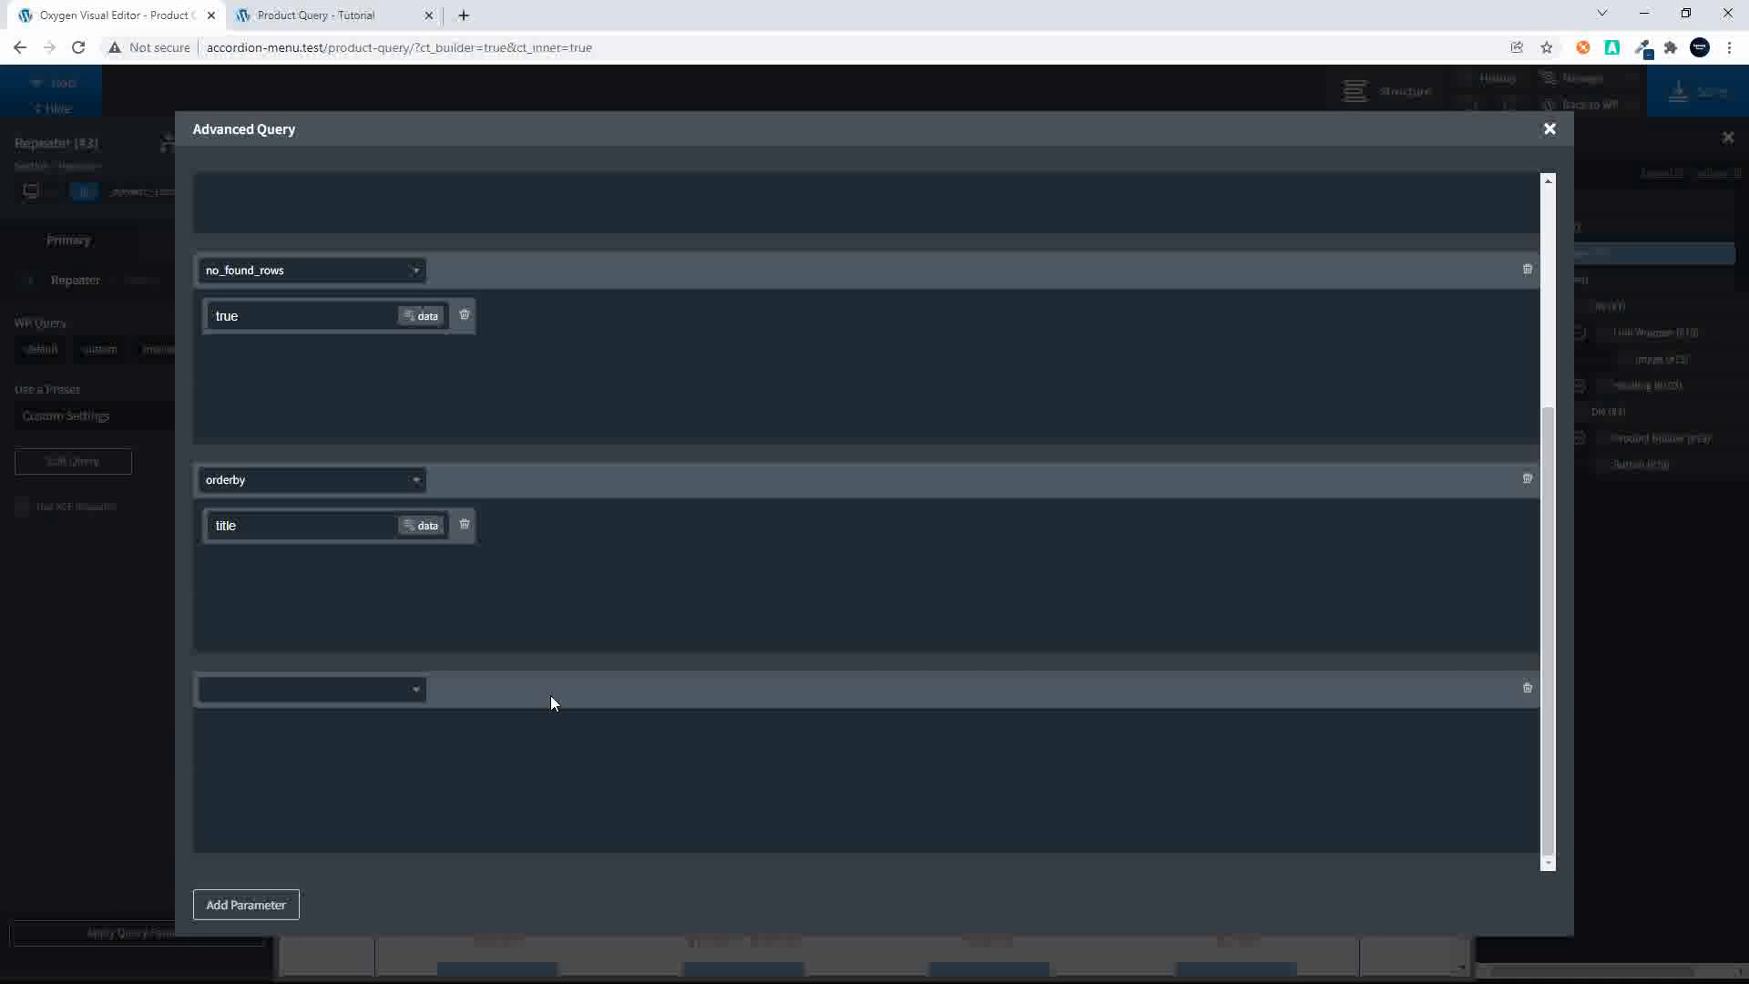
pyautogui.click(373, 701)
pyautogui.write('order')
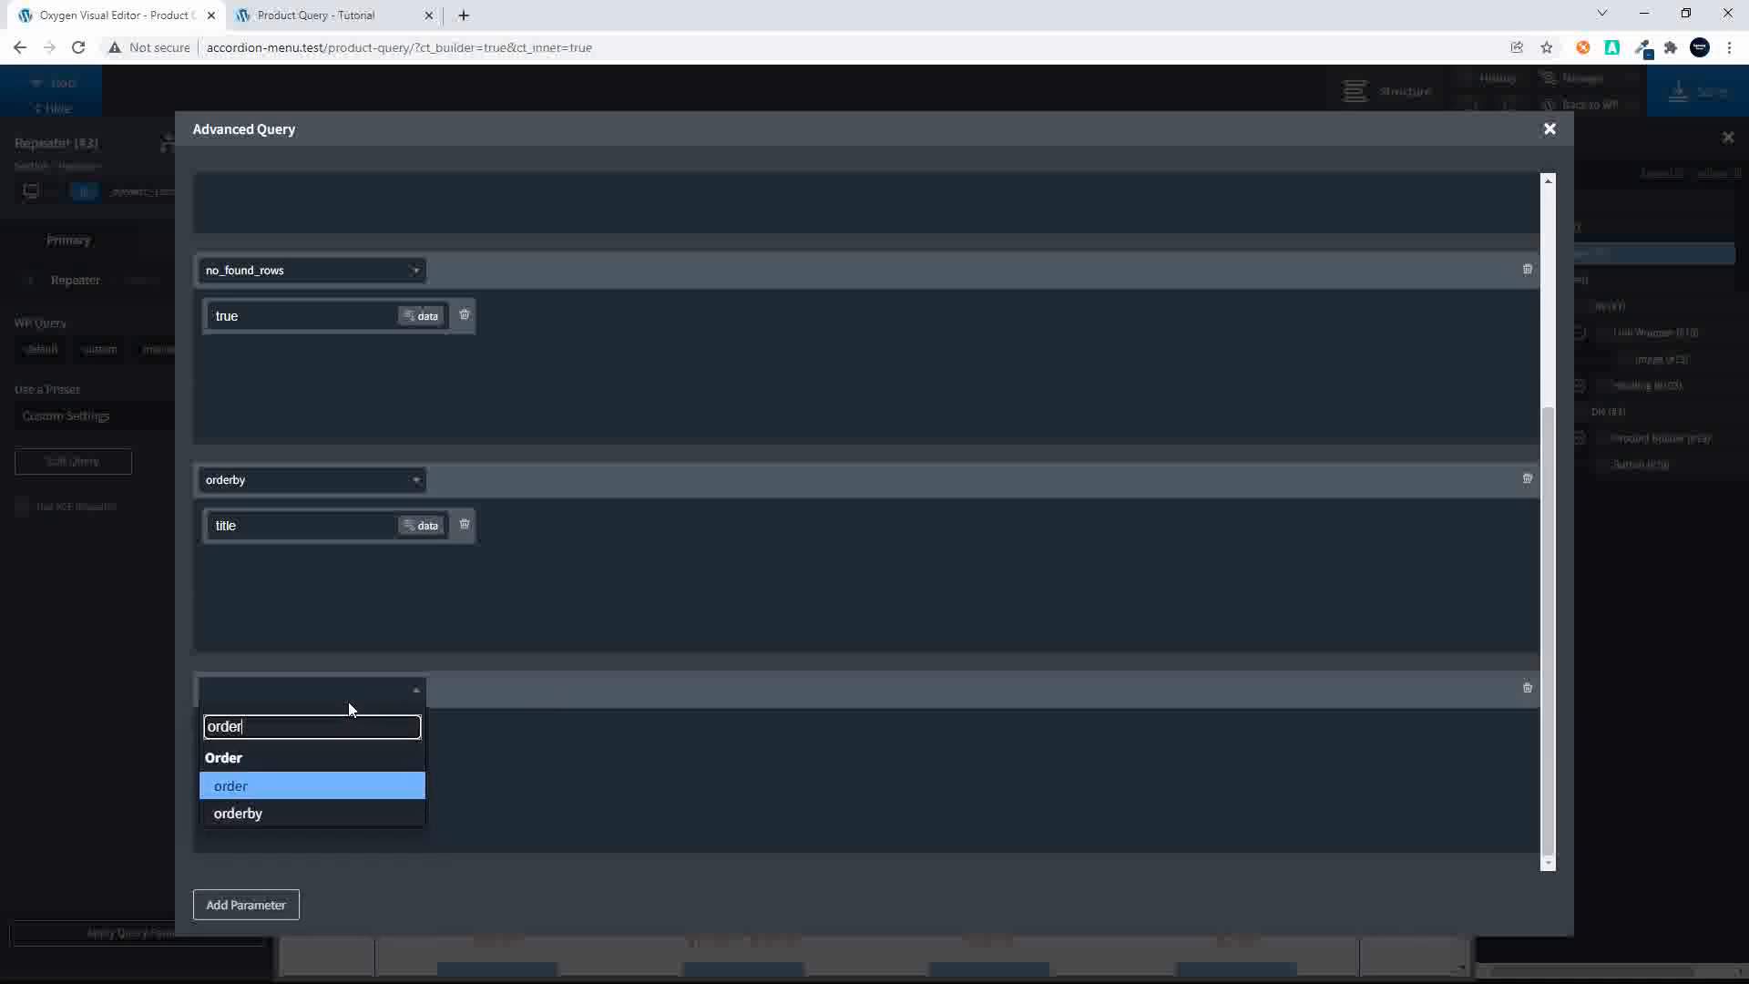
pyautogui.click(234, 789)
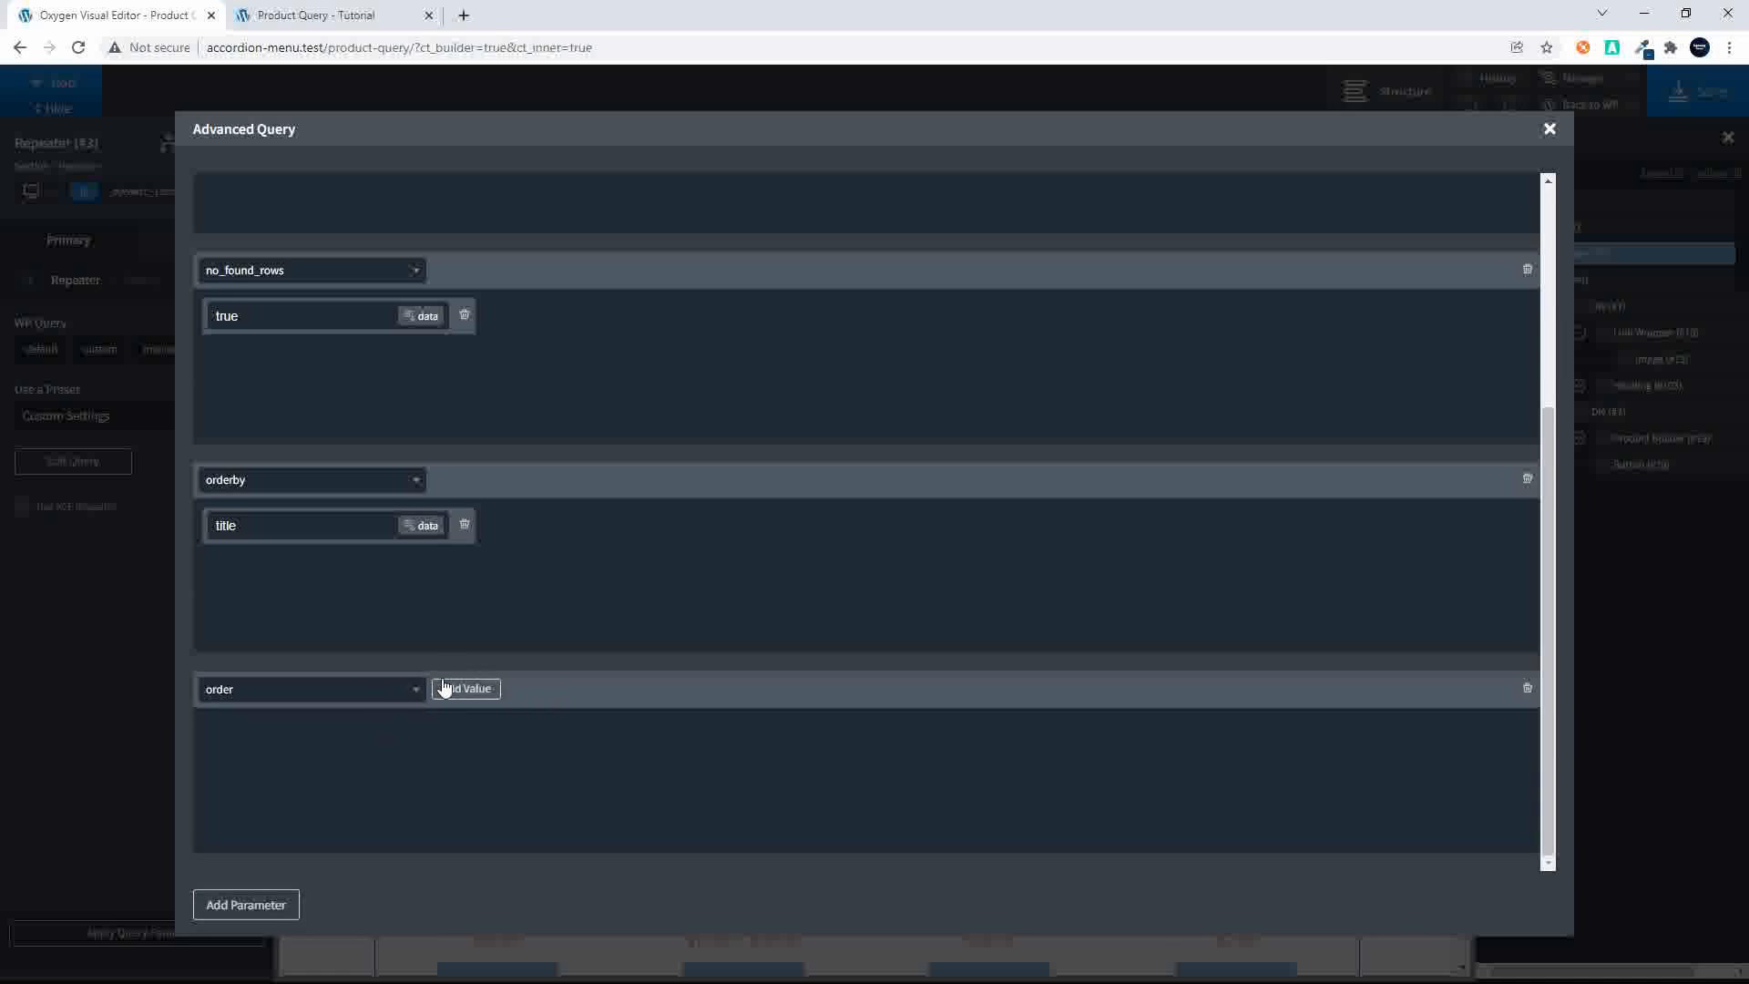
pyautogui.click(446, 688)
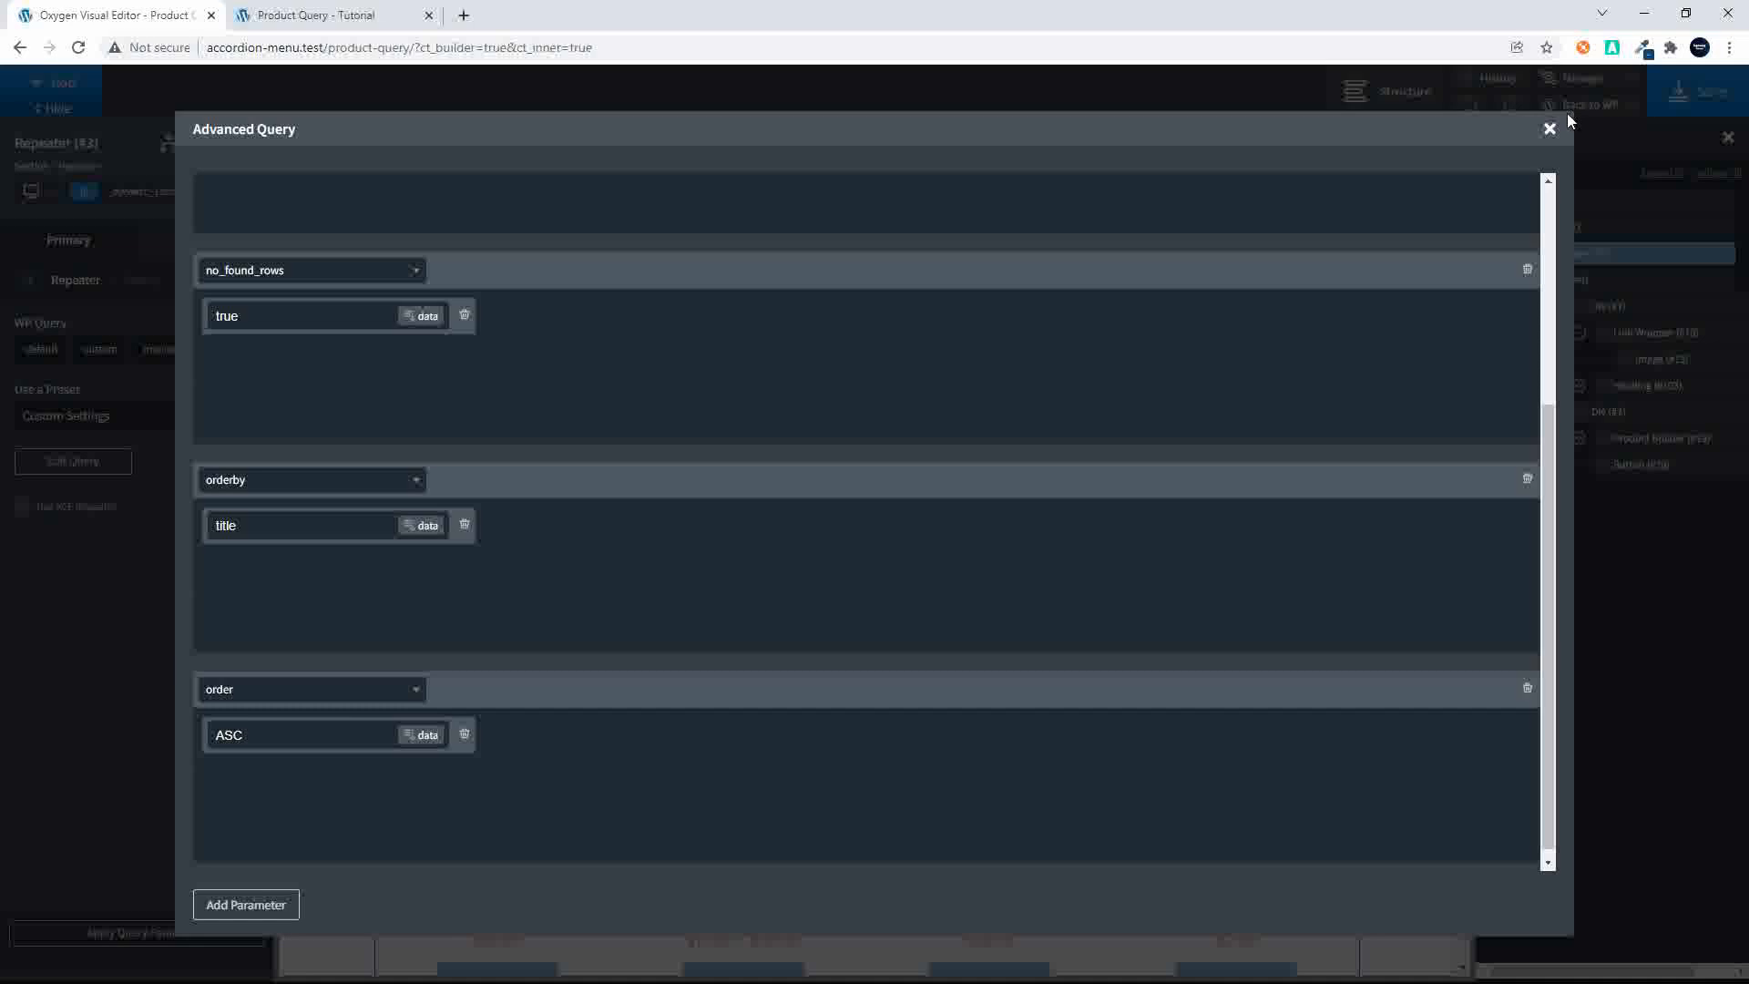
# Step: Save the page with the ascending title order and refresh the live Product Query page
pyautogui.click(1550, 129)
pyautogui.click(1682, 111)
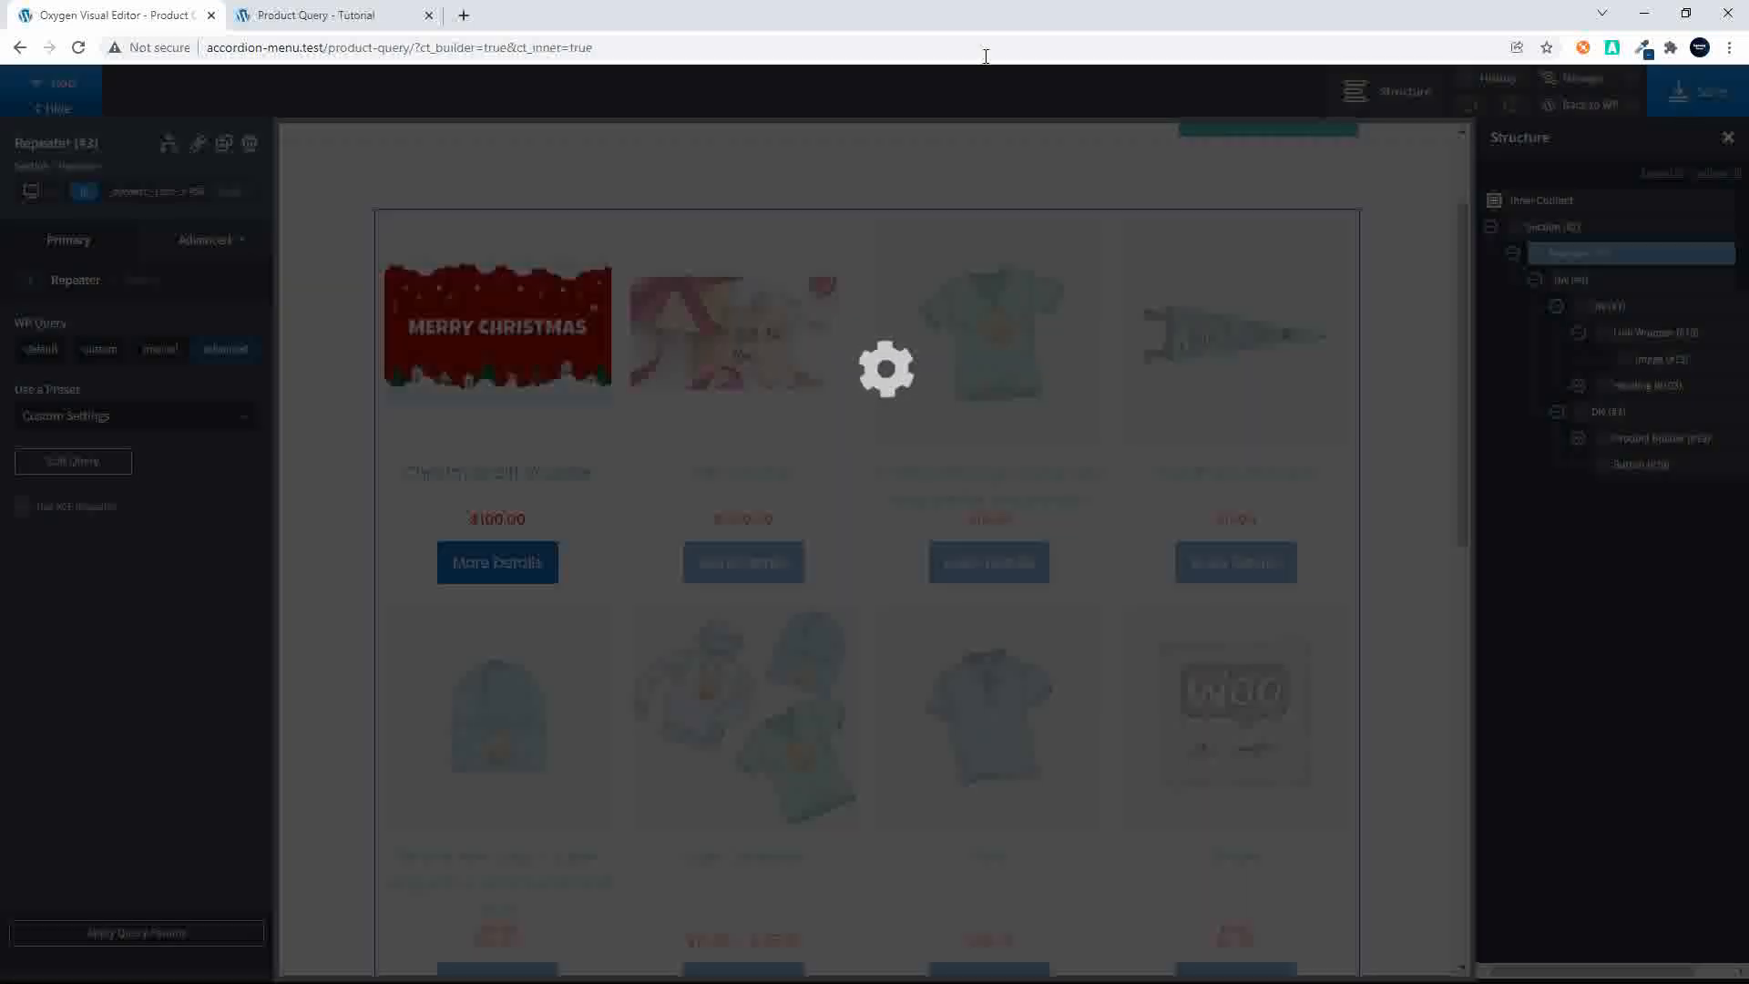
pyautogui.click(275, 12)
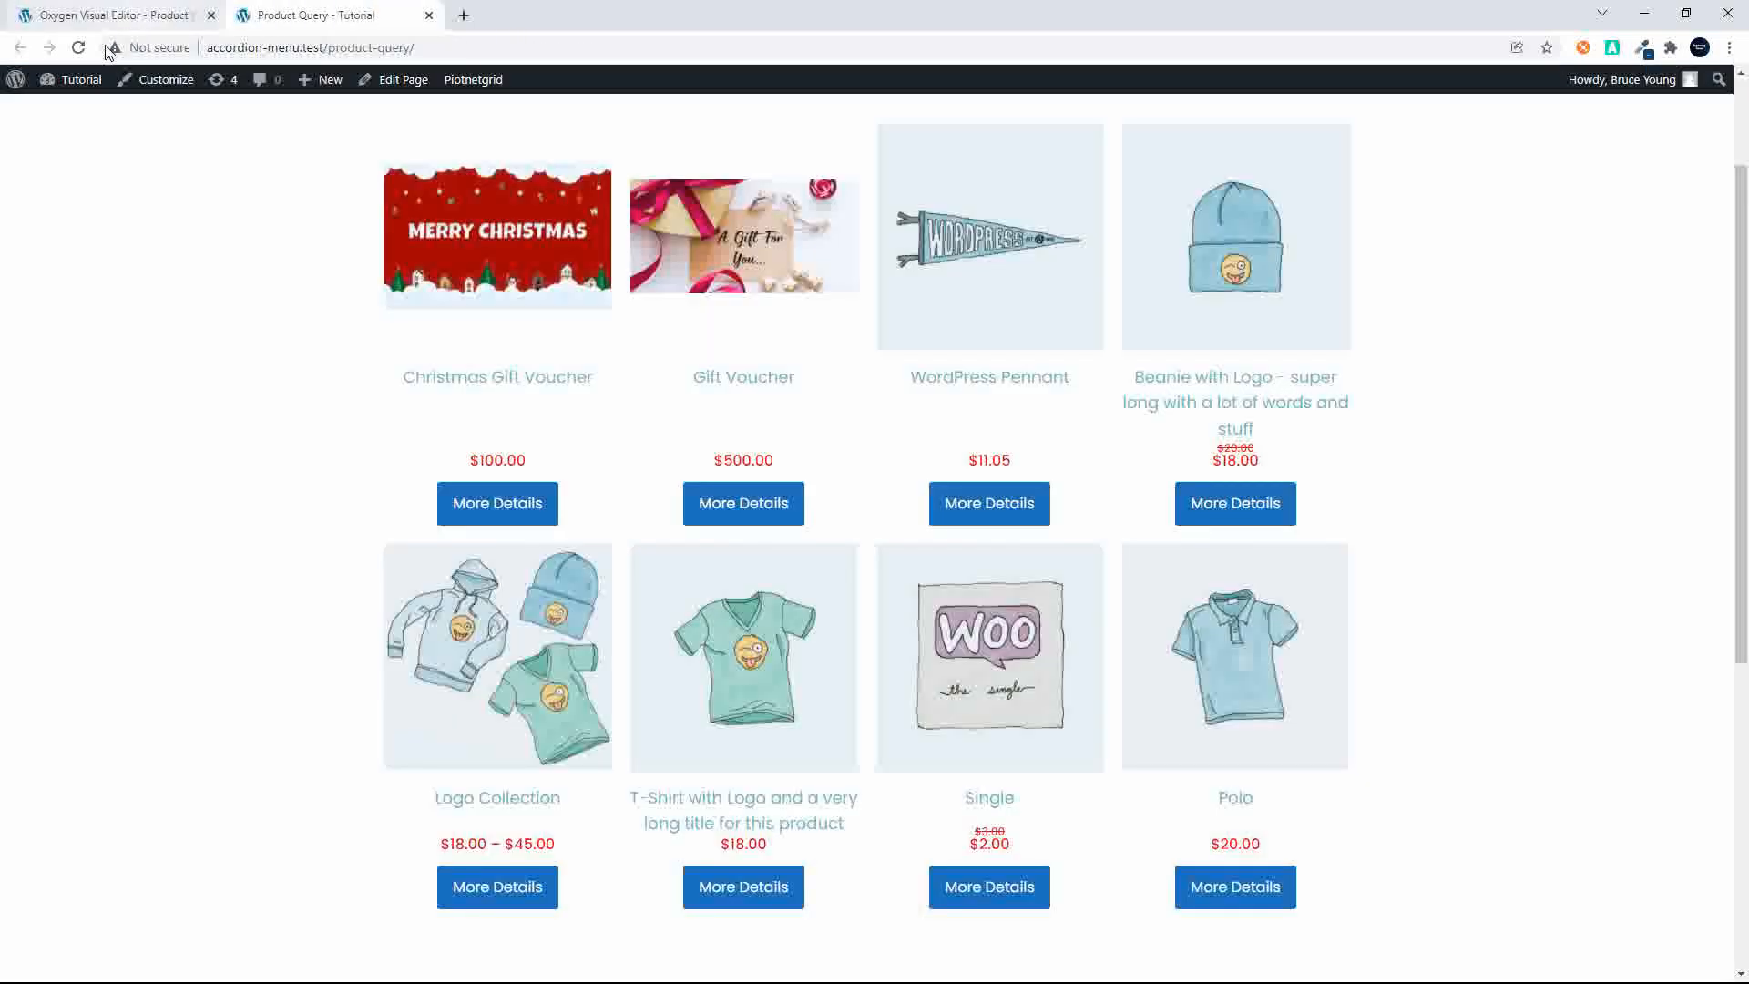
pyautogui.click(78, 48)
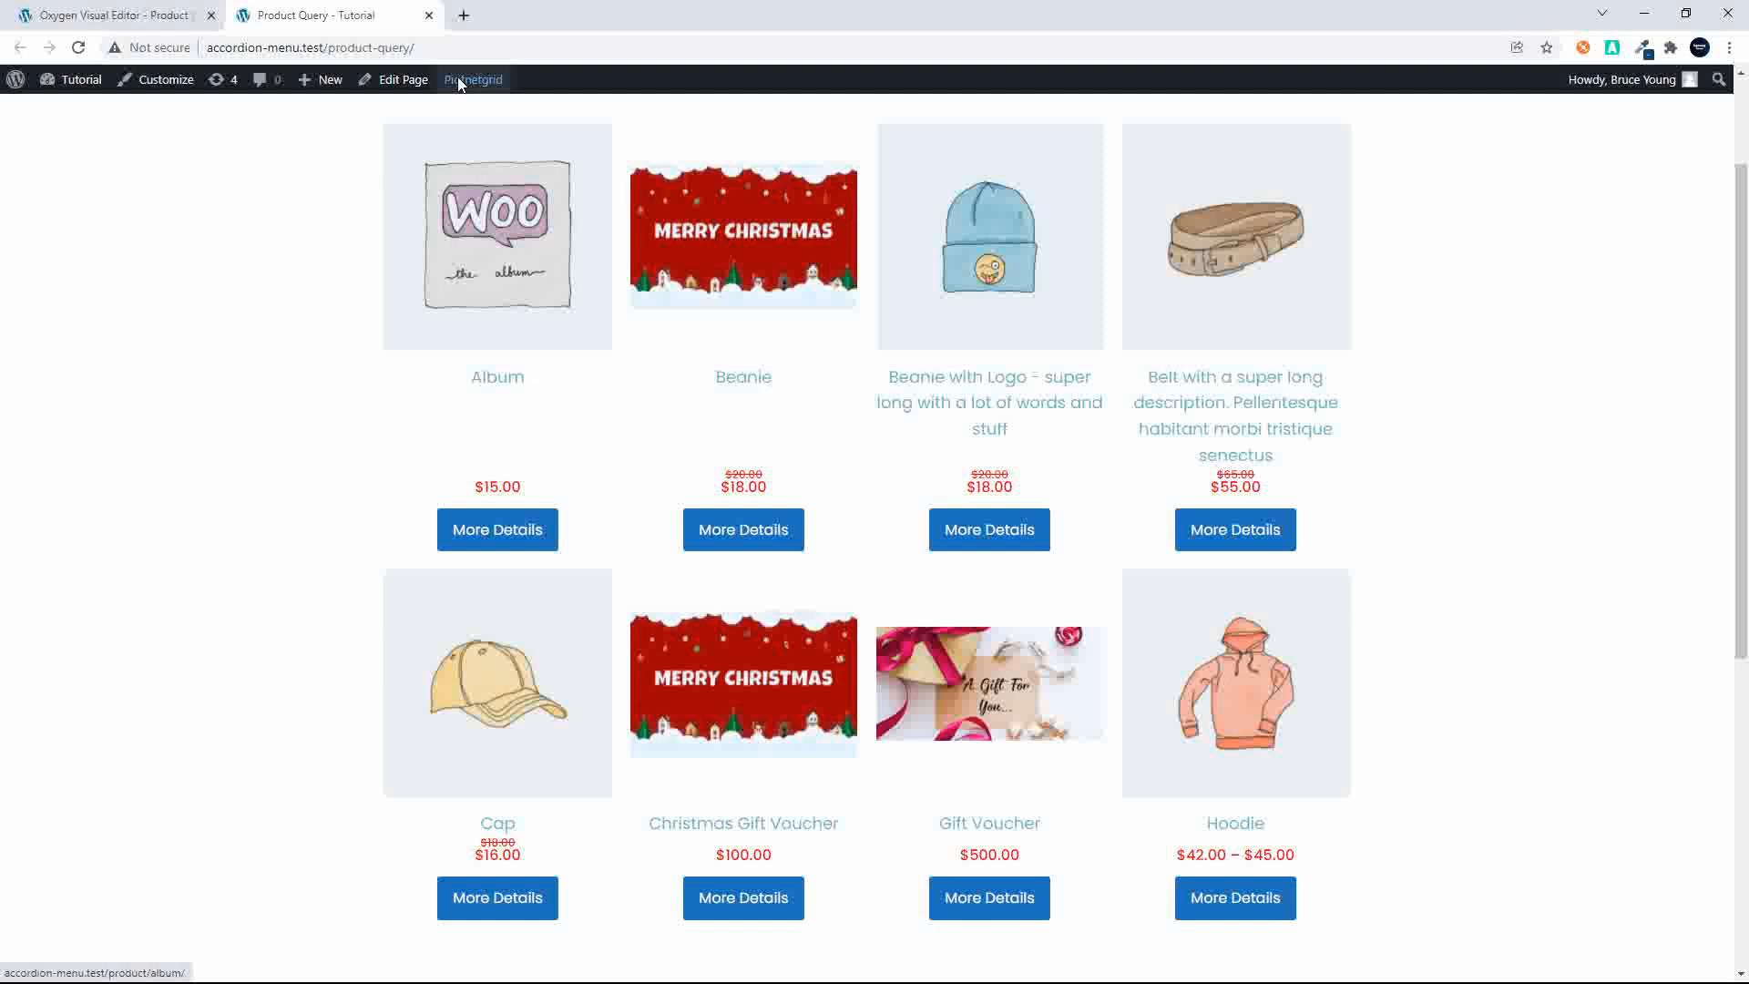
# Step: Set the order parameter to DESC in the repeater's advanced query and save the page
pyautogui.click(108, 15)
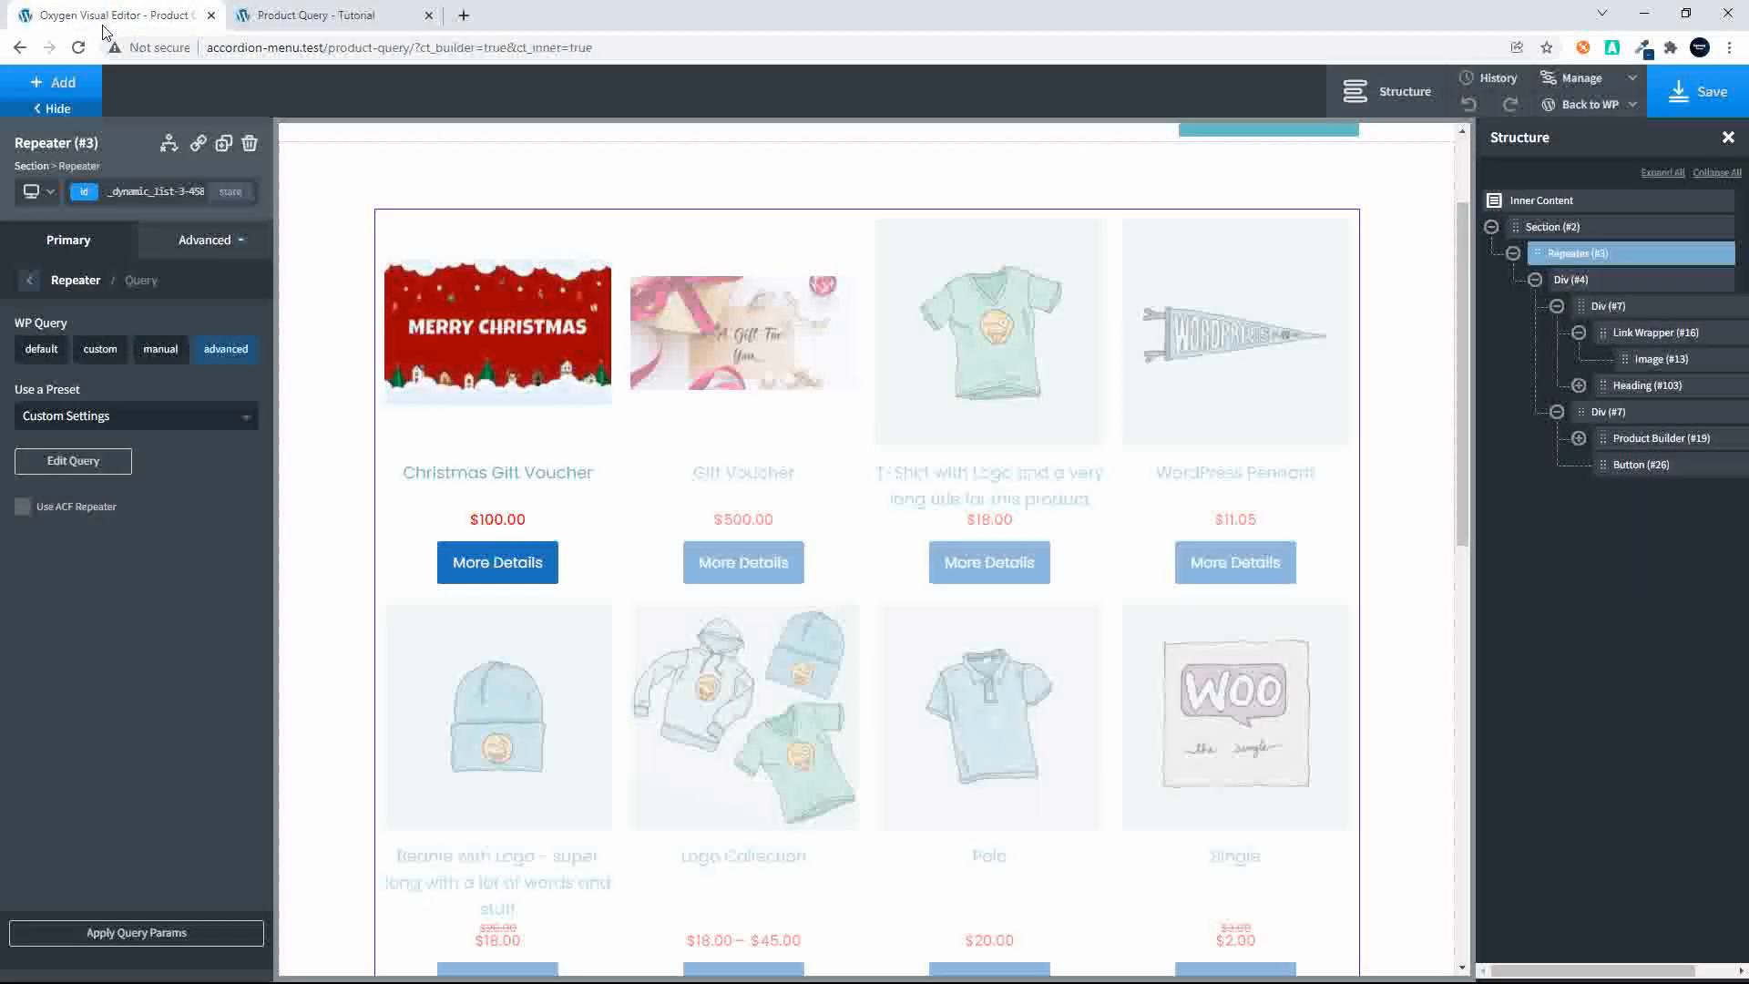
pyautogui.click(95, 458)
pyautogui.scroll(-4, 322, 736)
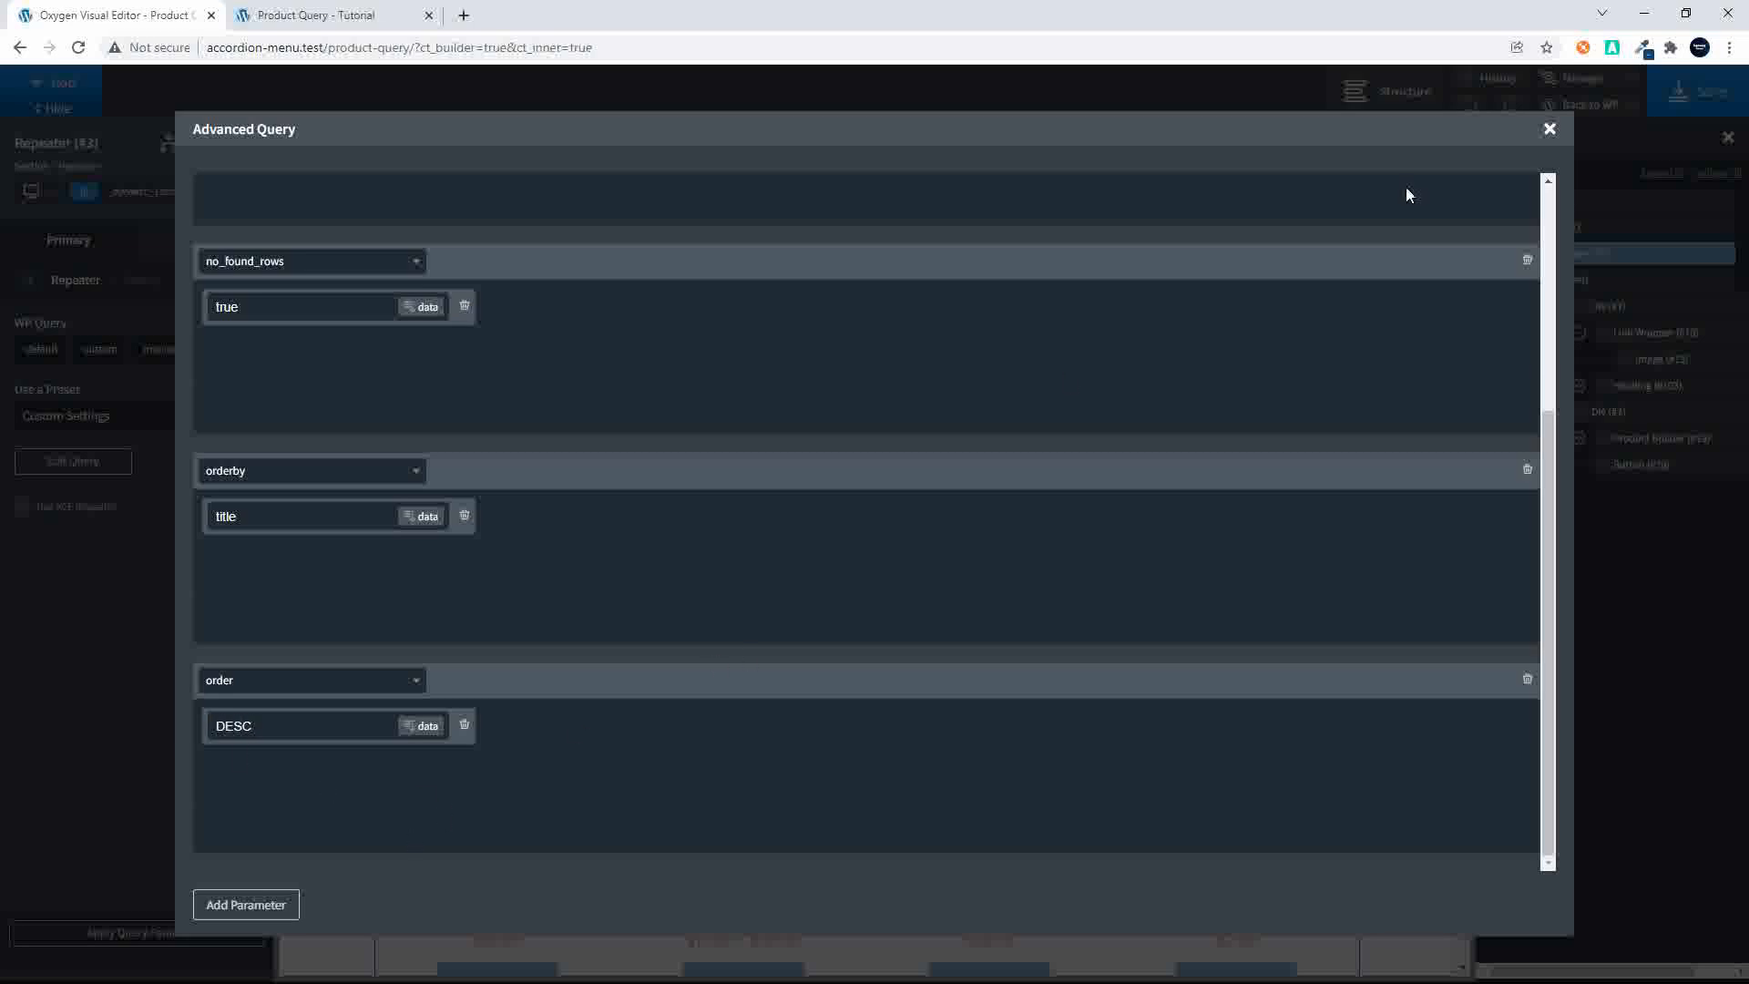
pyautogui.click(1549, 129)
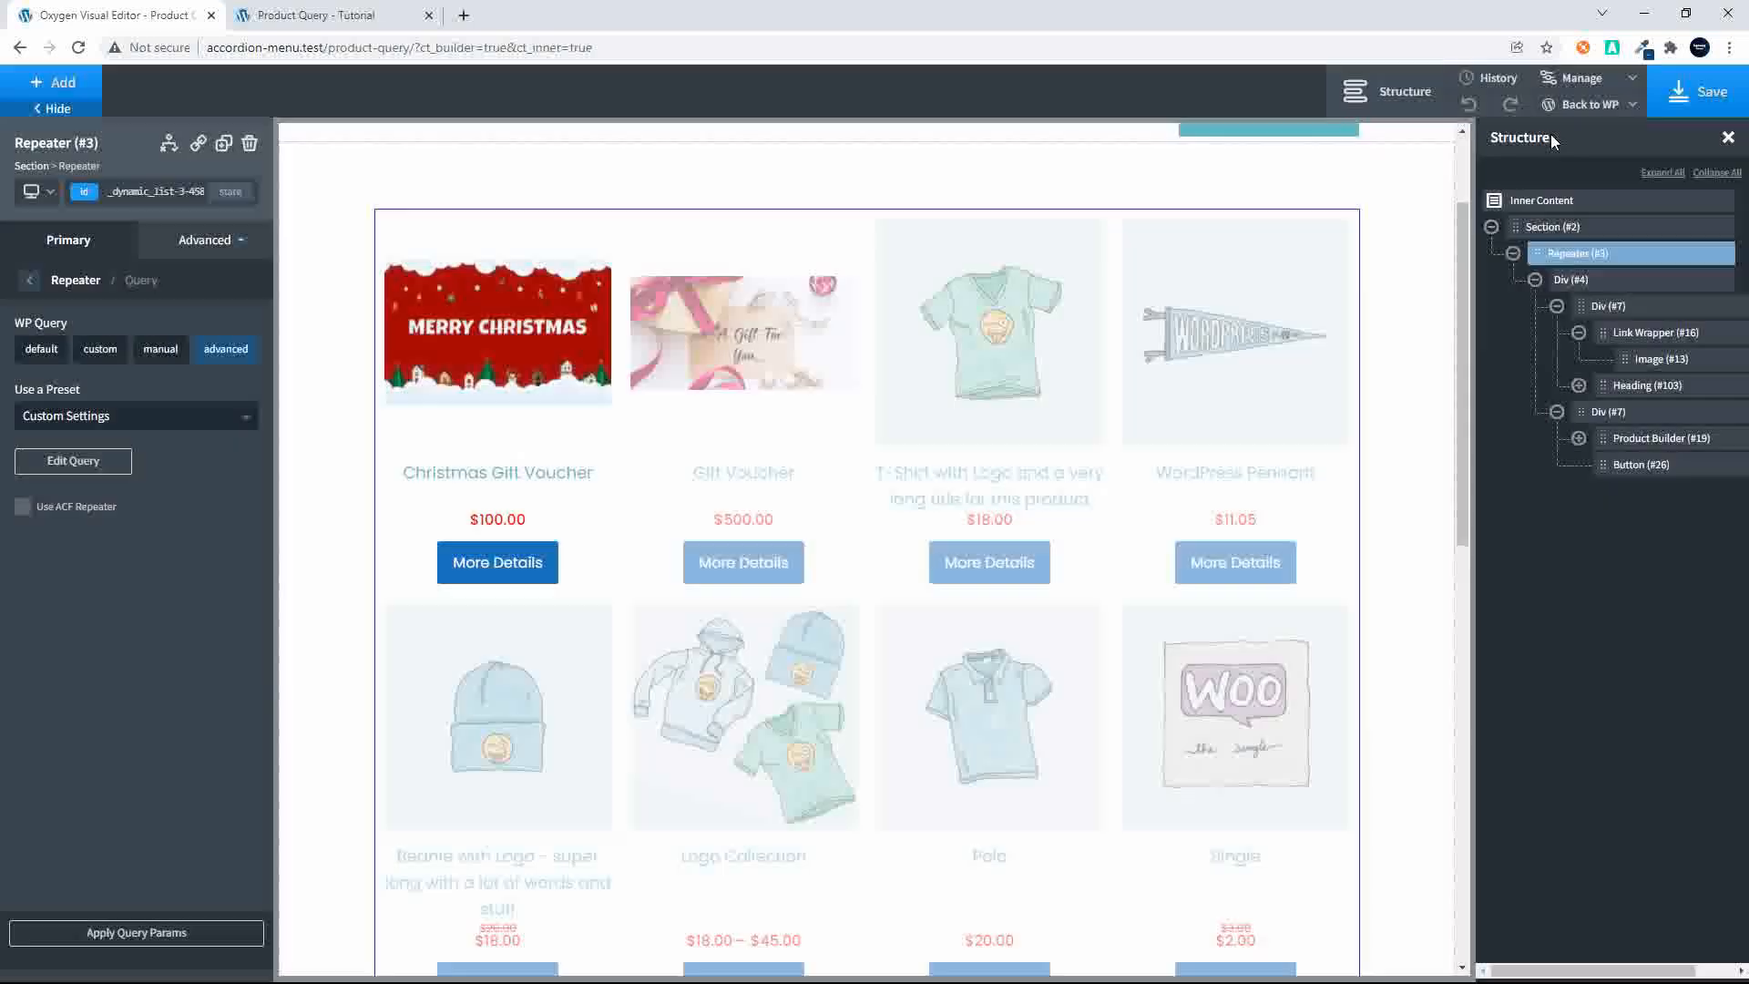
pyautogui.click(1681, 102)
# Step: Refresh the live Product Query page and examine the descending title order of the product grid
pyautogui.click(315, 16)
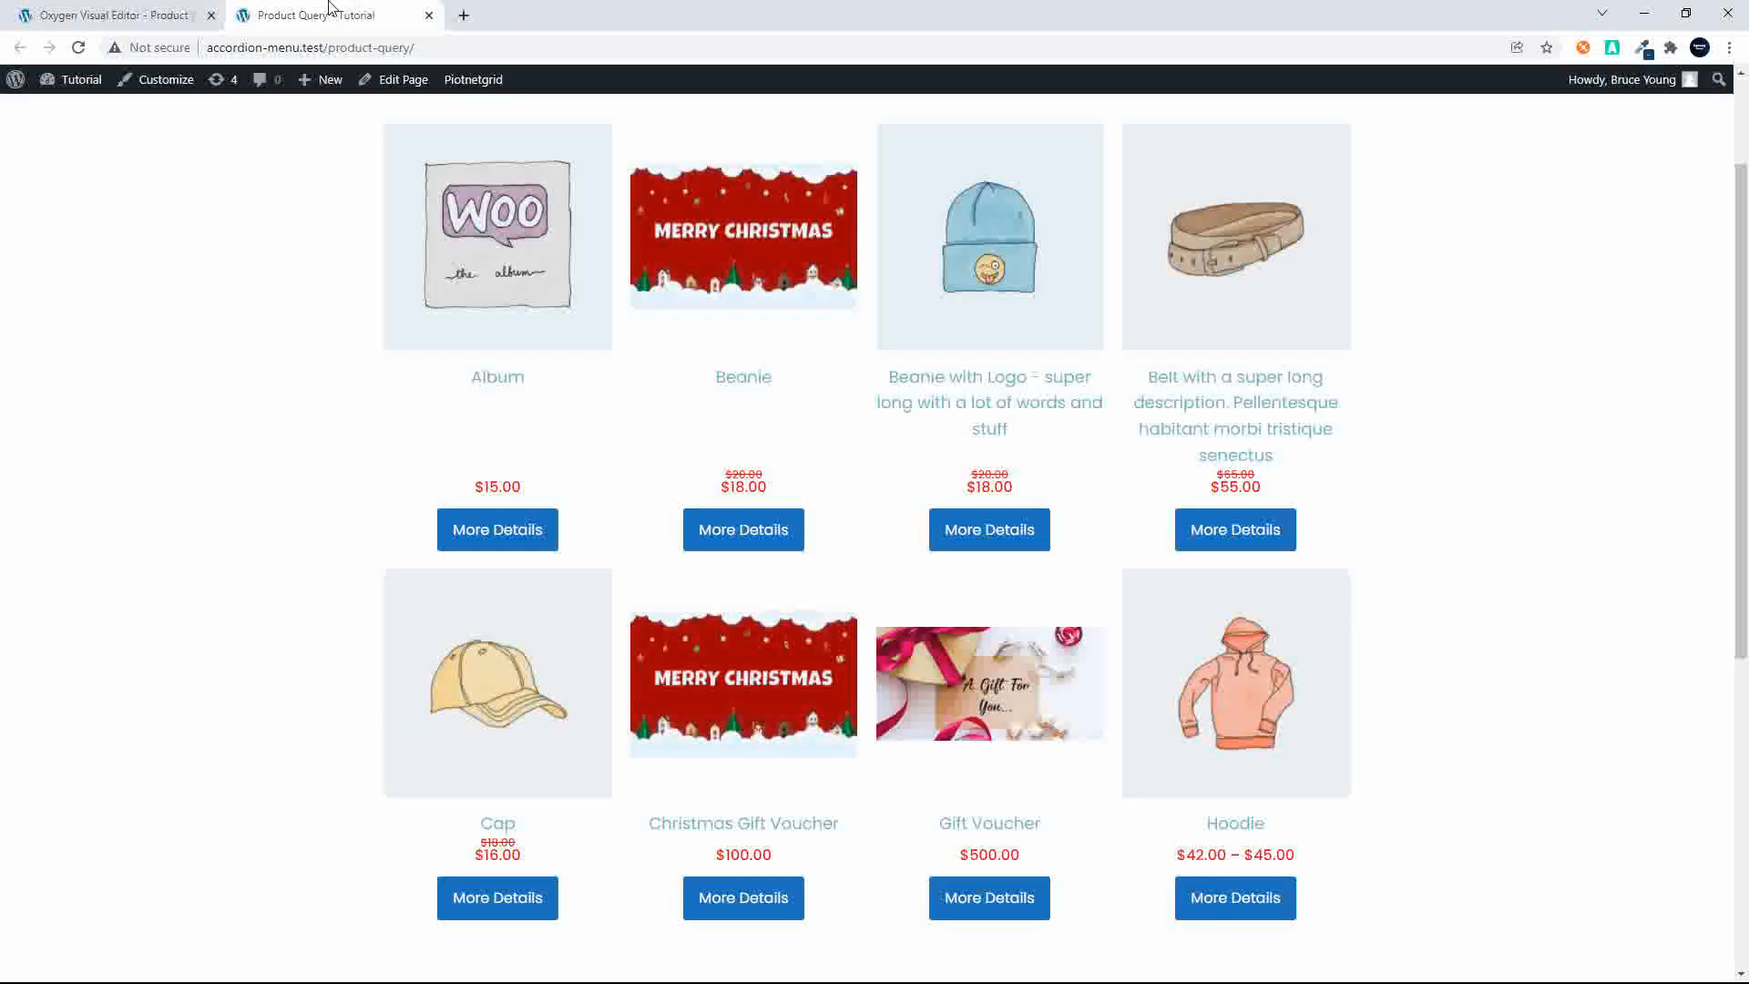
pyautogui.click(85, 46)
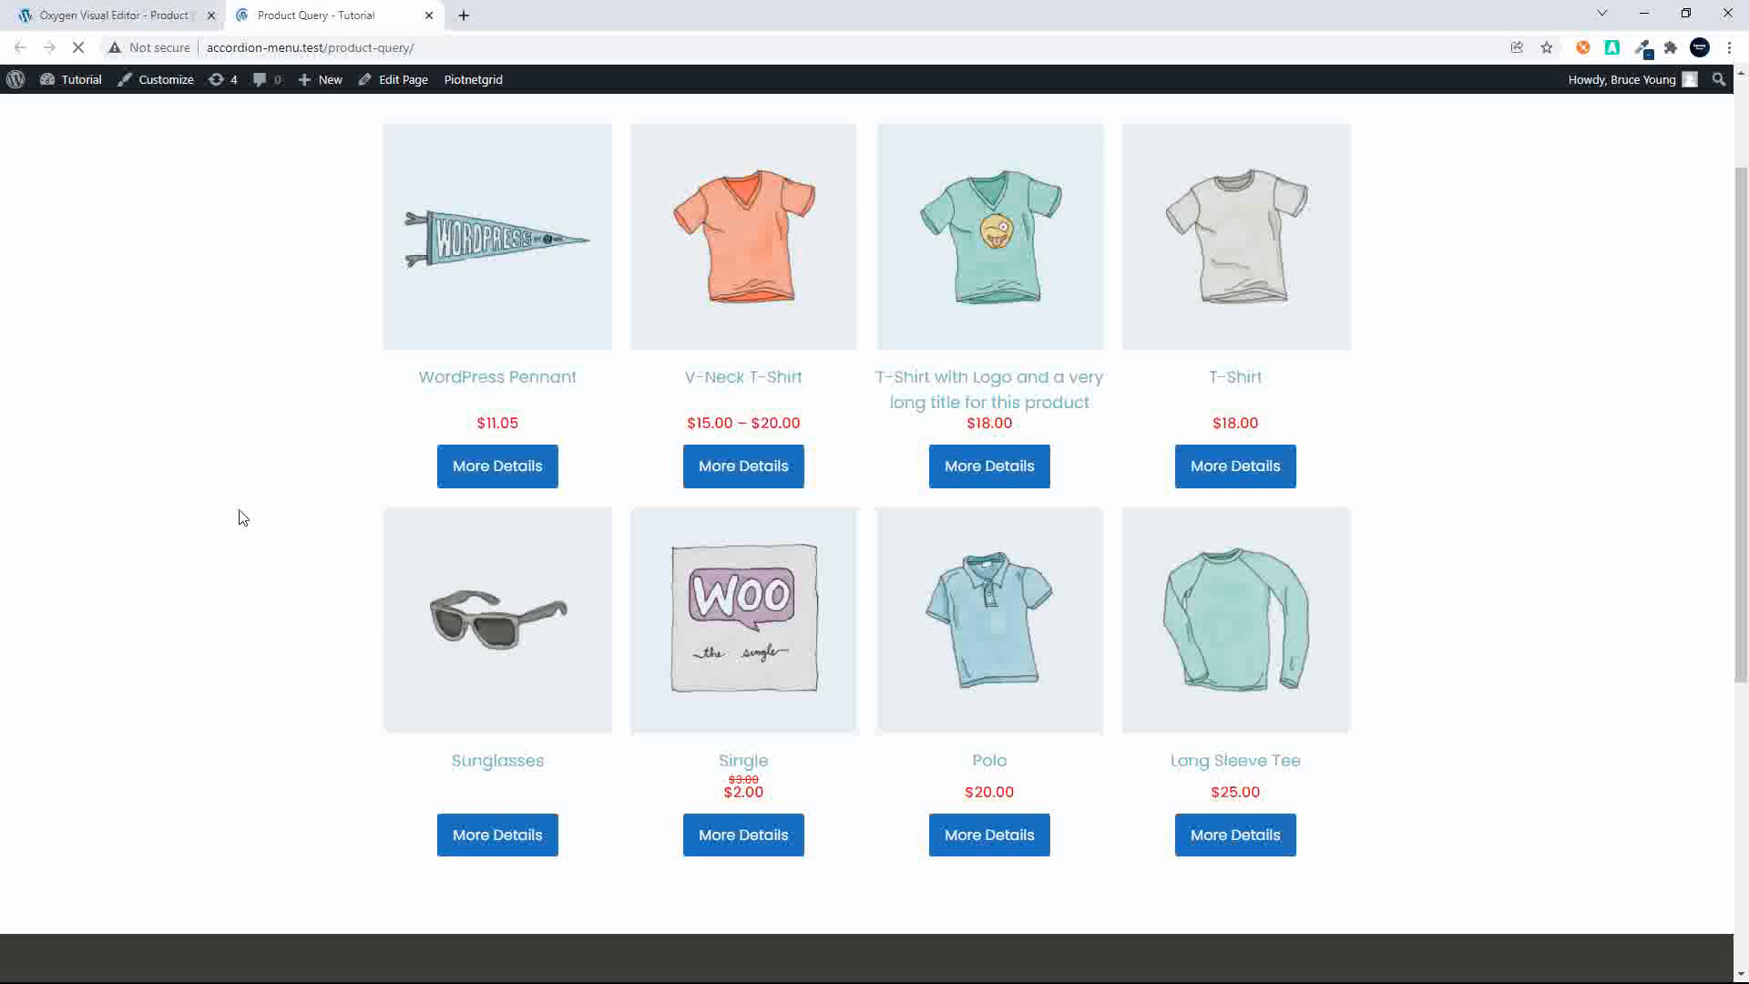
pyautogui.scroll(-3, 242, 517)
pyautogui.scroll(3, 242, 517)
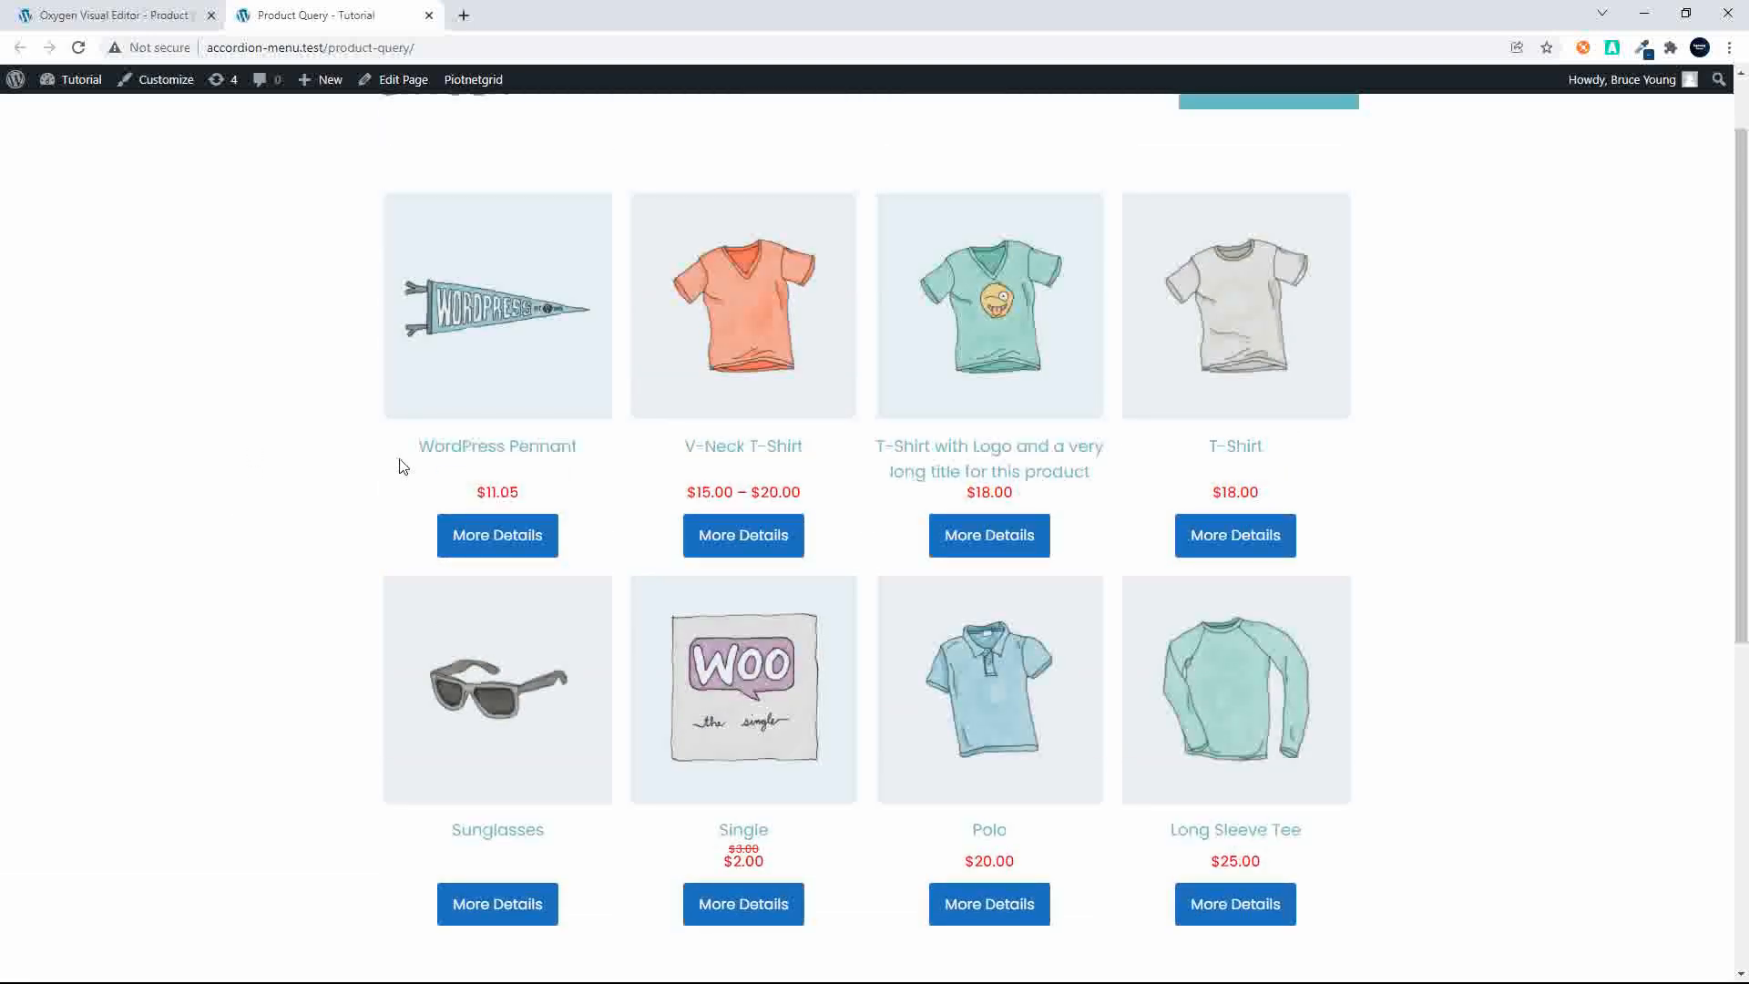
# Step: Save the repeater's advanced query with the orderby parameter set to date, and refresh the live product page
pyautogui.click(129, 18)
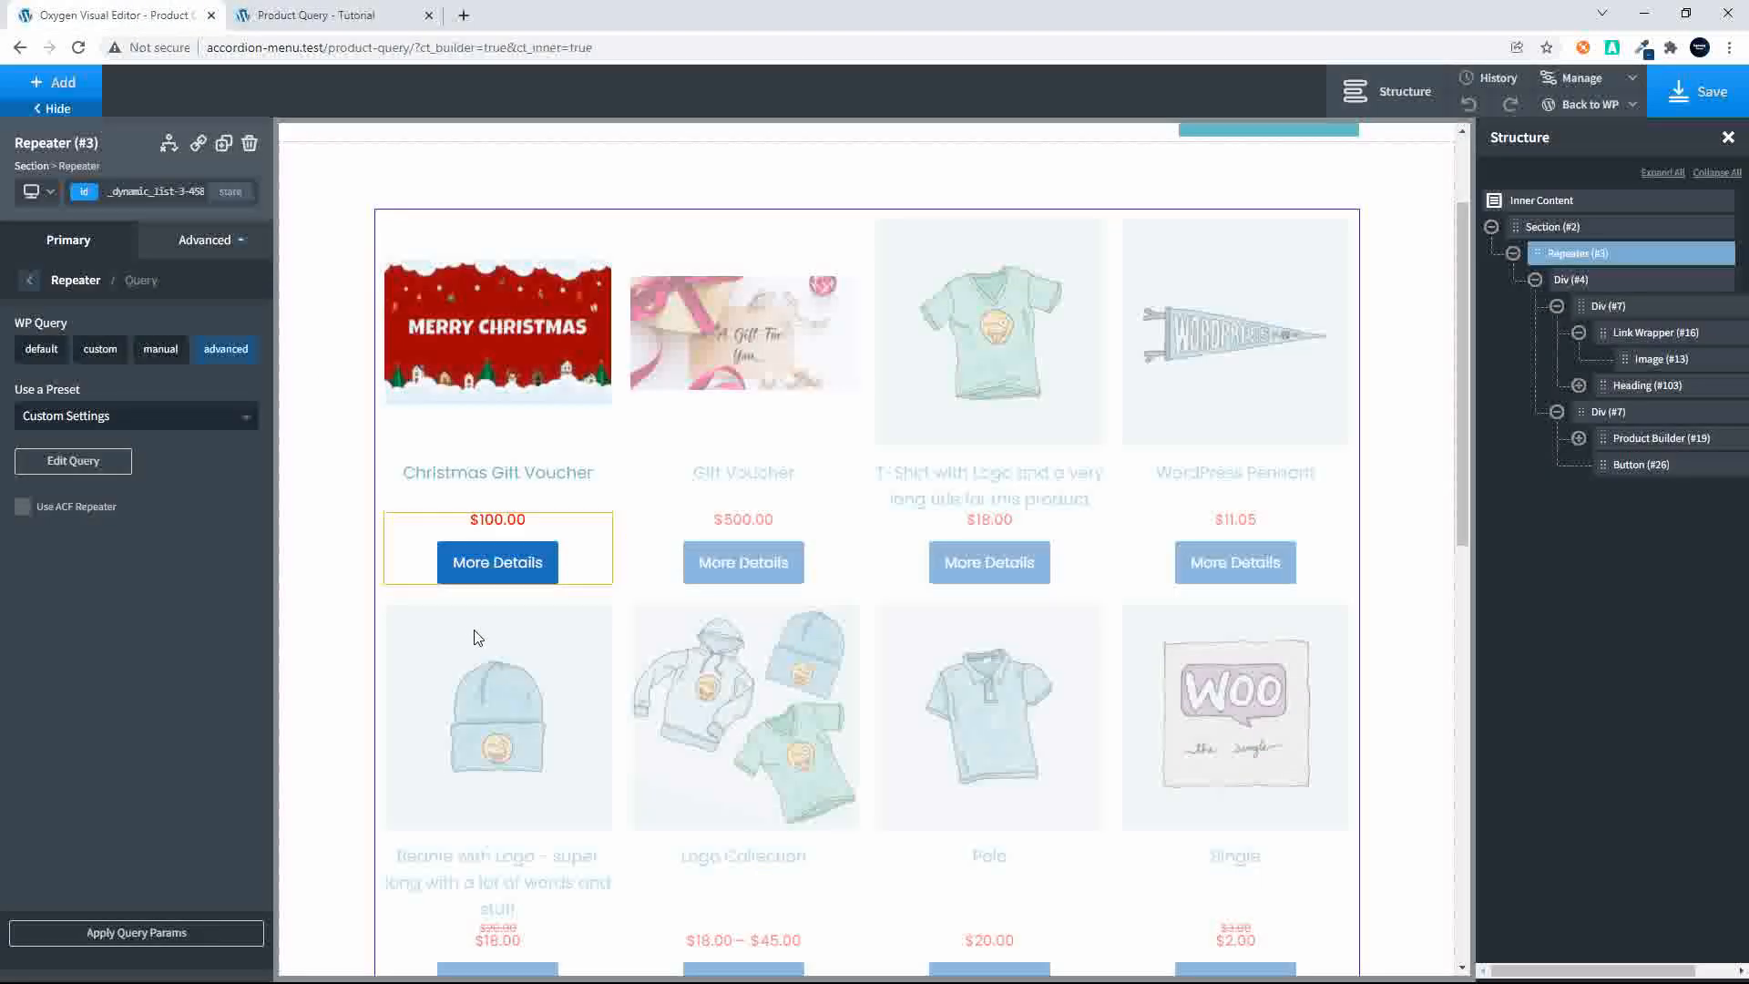
pyautogui.click(78, 466)
pyautogui.scroll(-4, 615, 791)
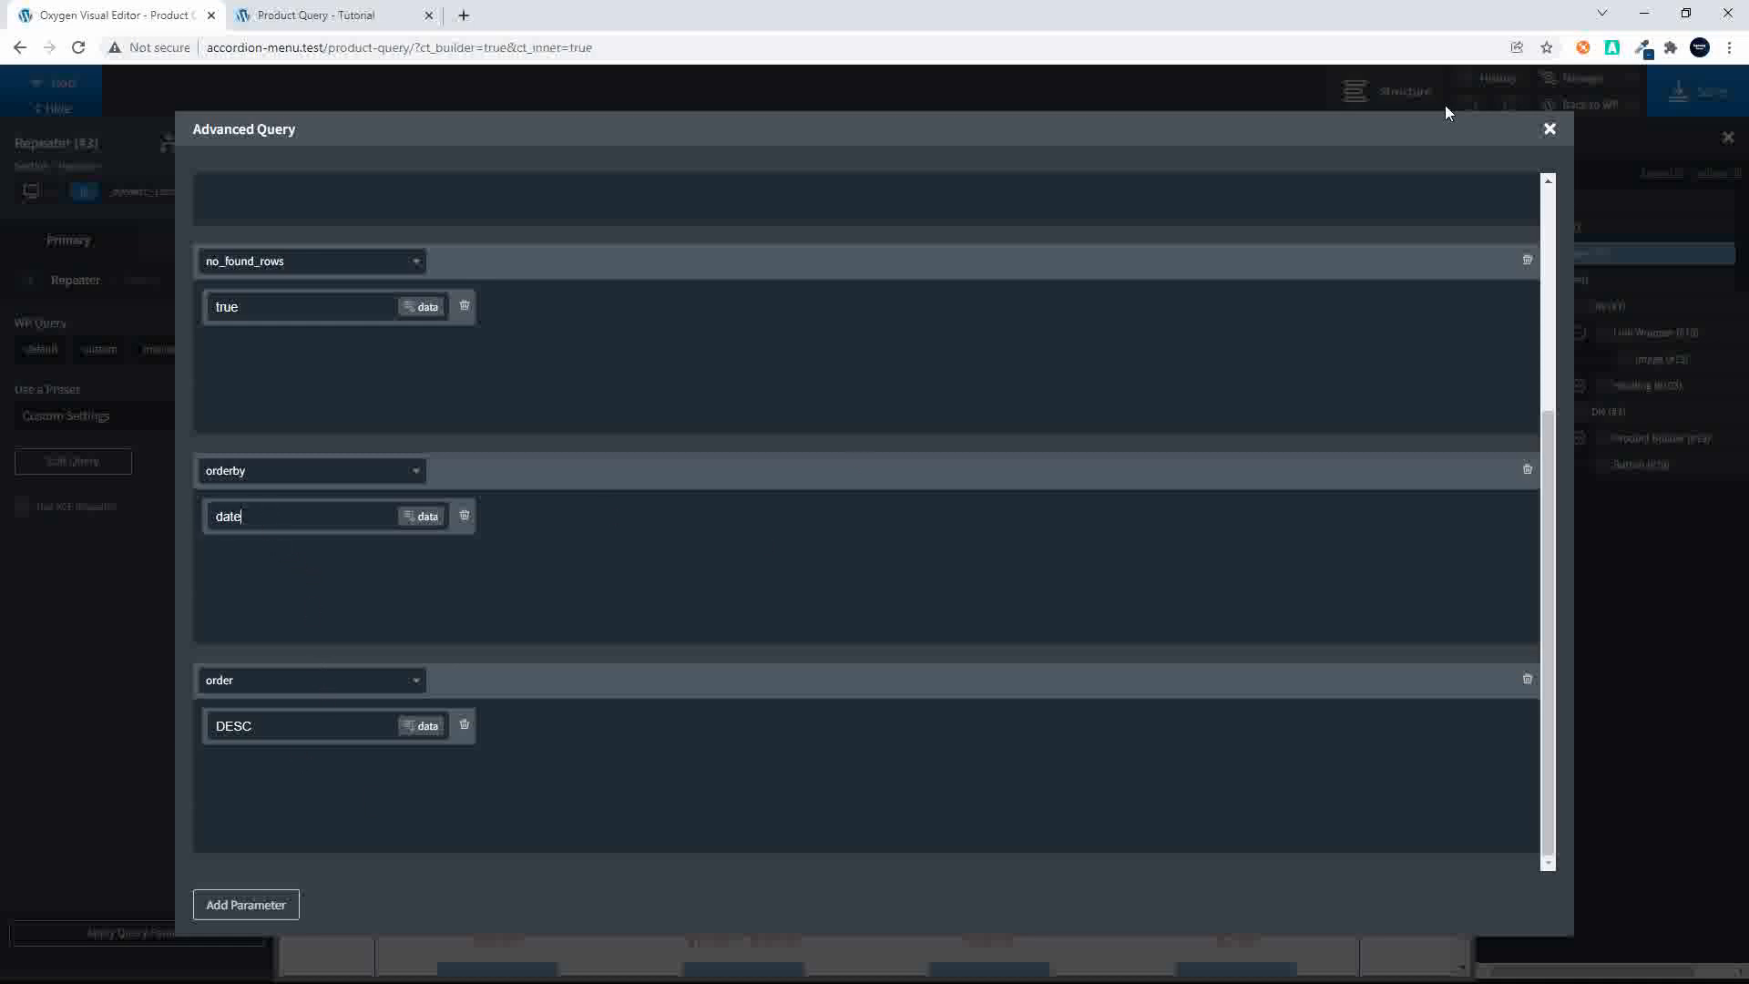
pyautogui.click(1549, 129)
pyautogui.click(1678, 94)
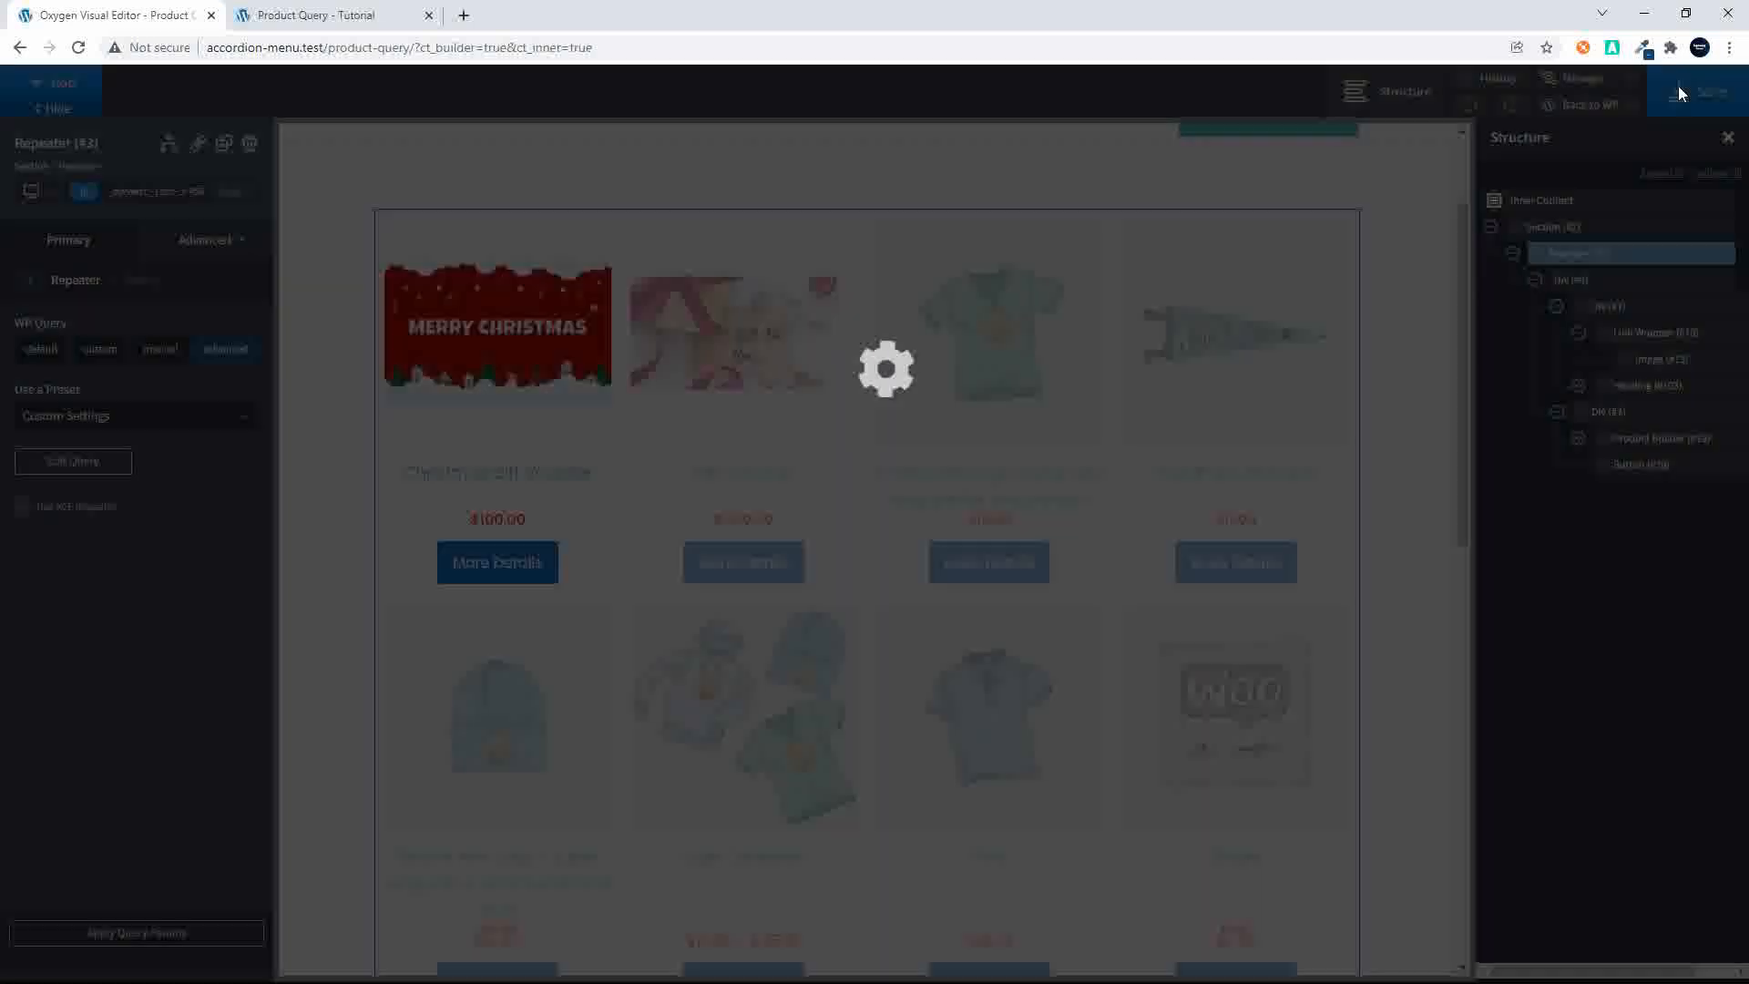
pyautogui.click(293, 15)
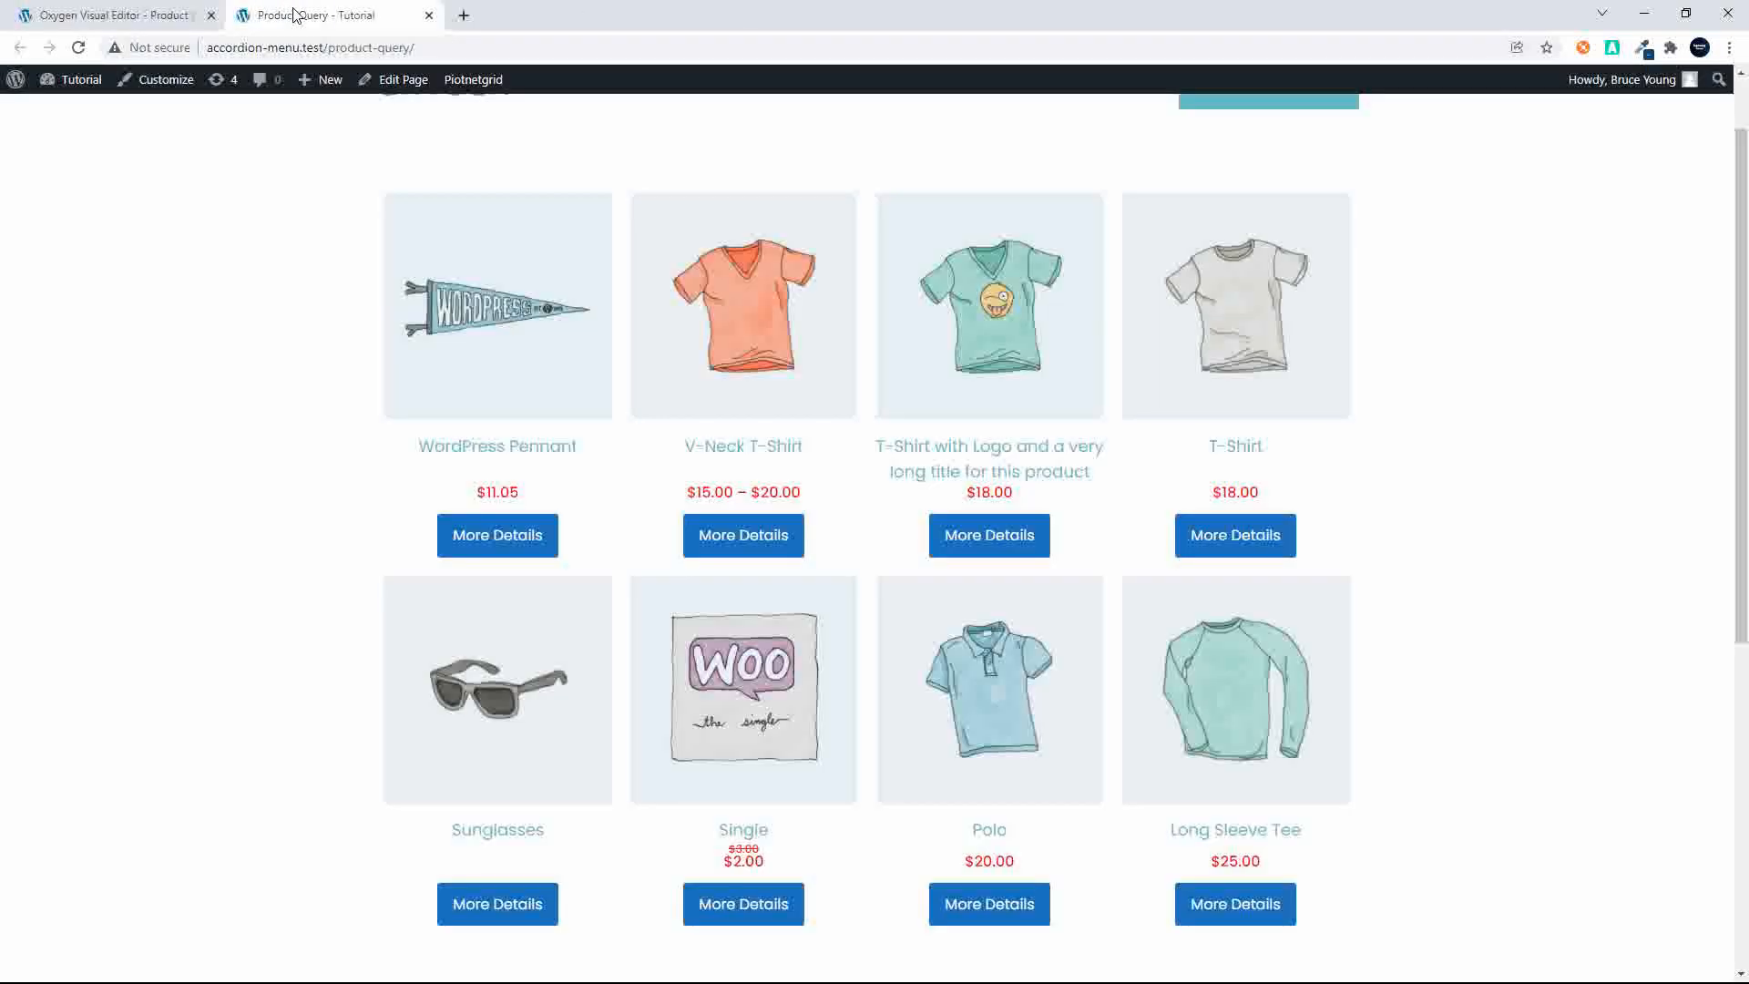
pyautogui.click(78, 47)
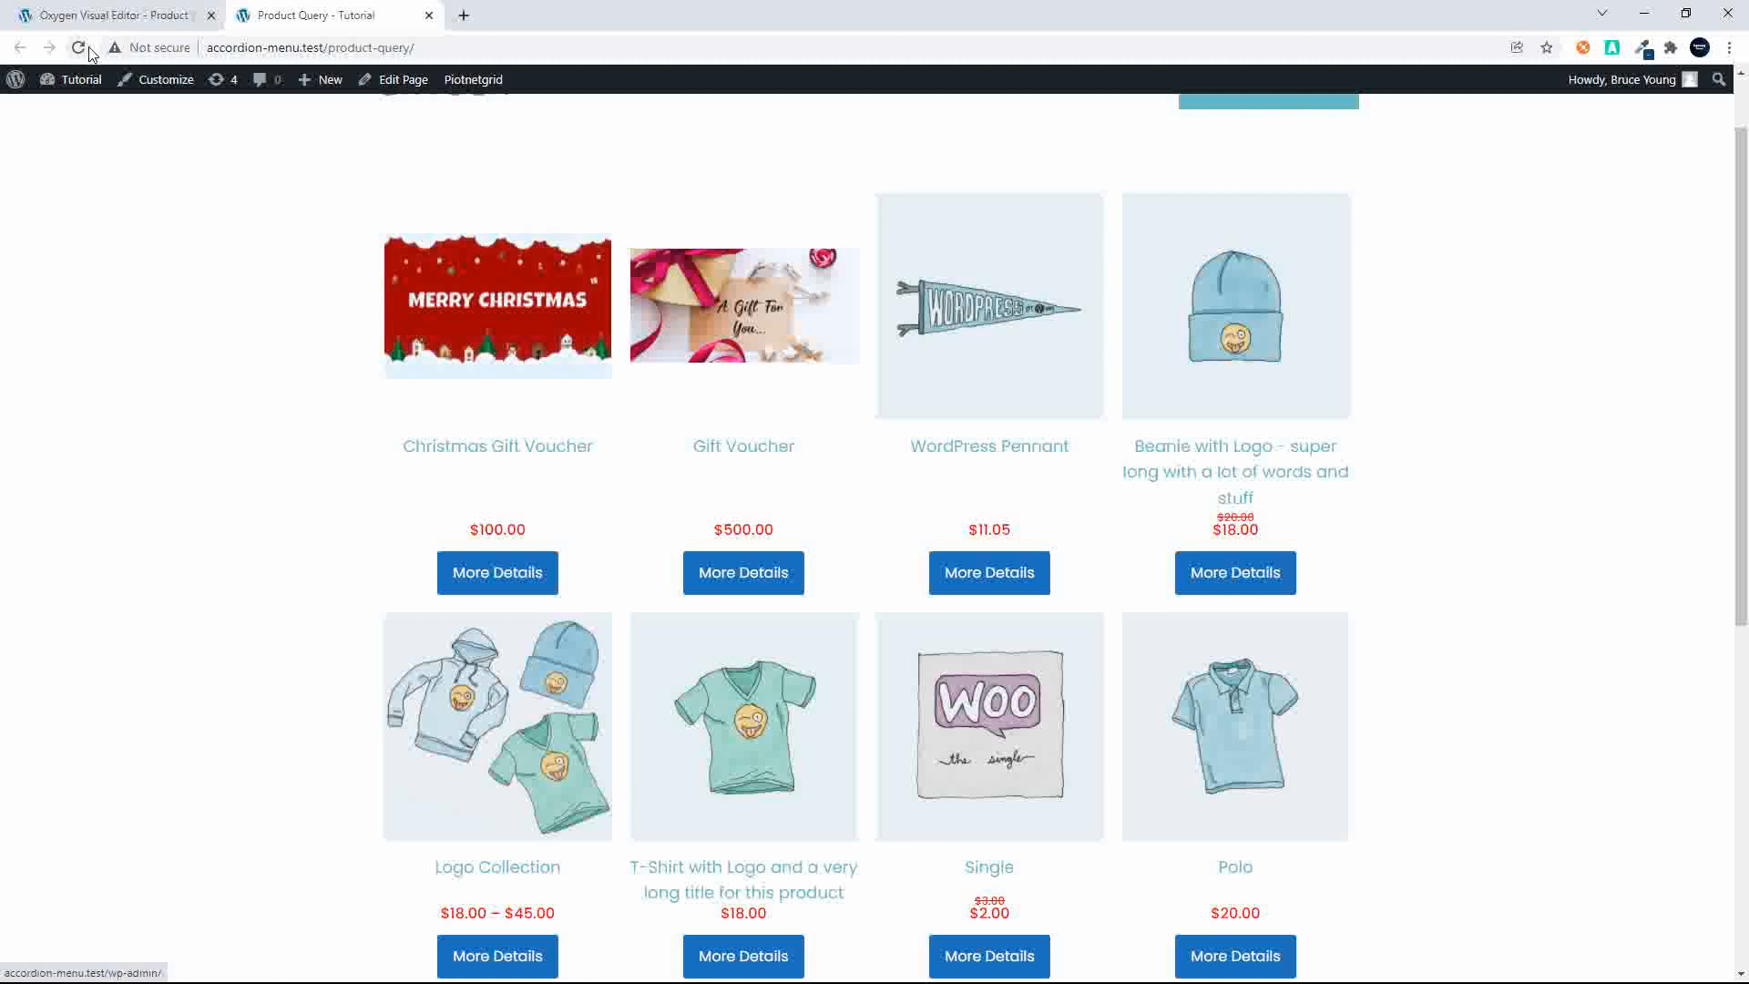
# Step: Set the order parameter to ASC in the repeater's date-ordered query and save the page
pyautogui.click(124, 10)
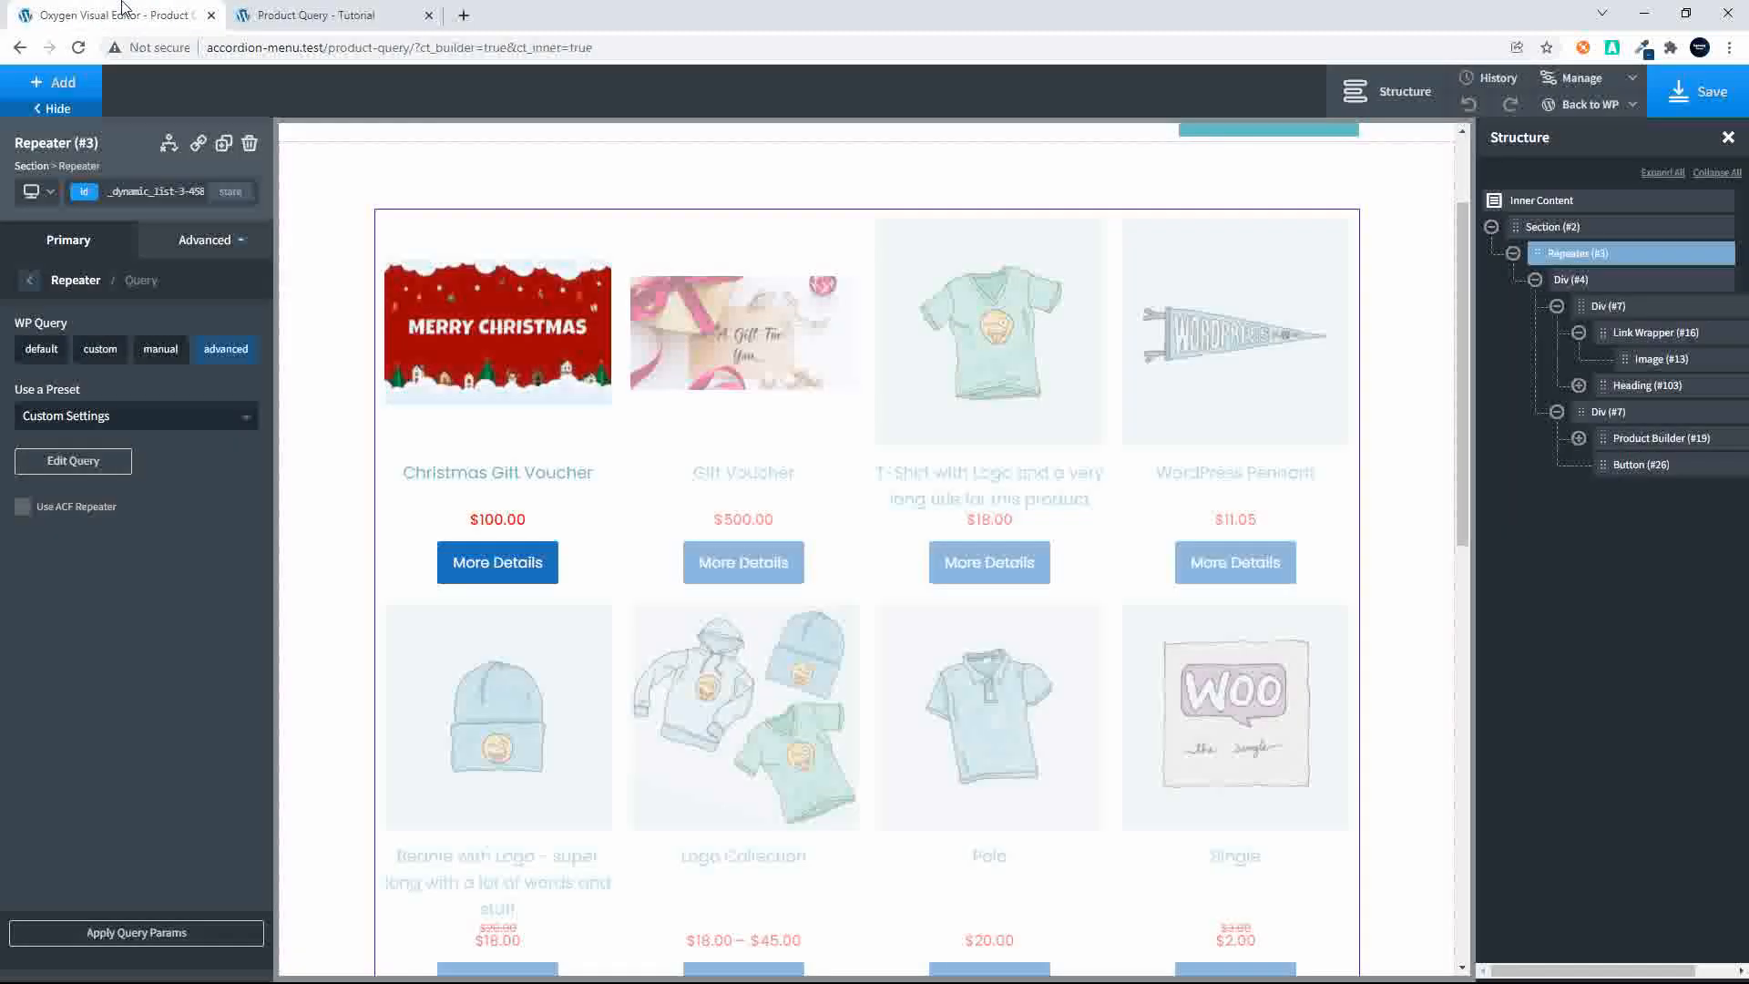
pyautogui.click(100, 458)
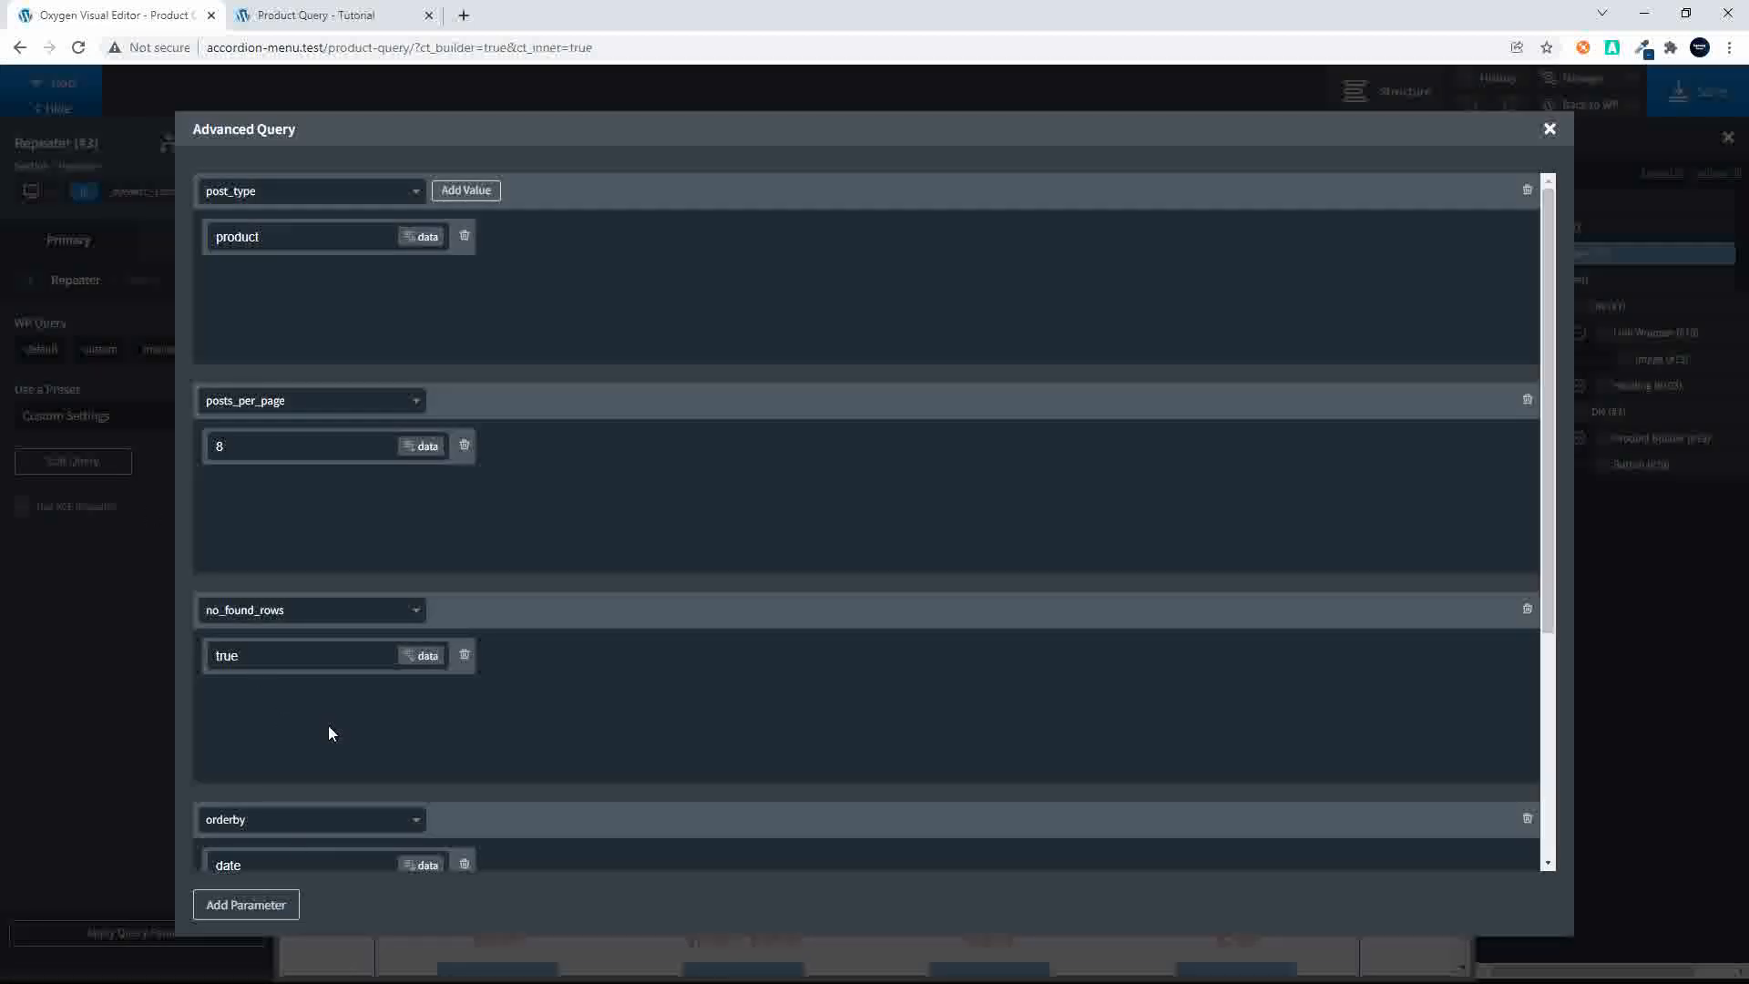
pyautogui.scroll(-3, 319, 765)
pyautogui.moveTo(297, 759); pyautogui.dragTo(217, 759)
pyautogui.write('ASC')
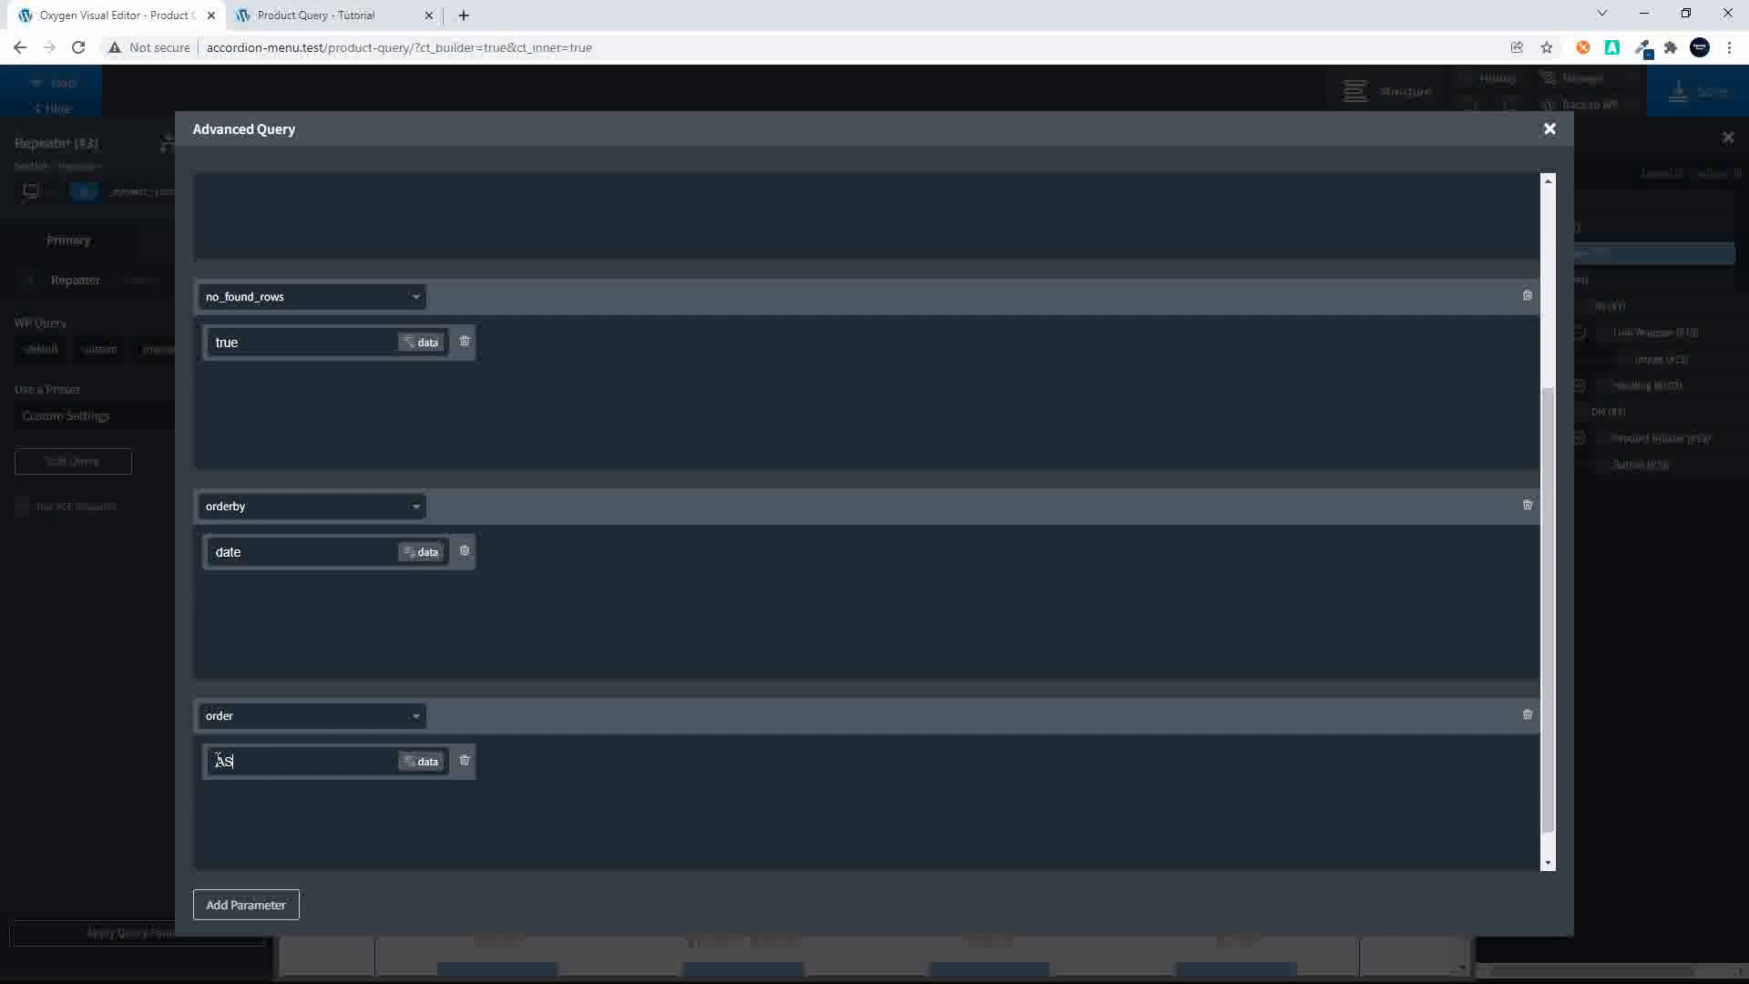
pyautogui.click(1547, 131)
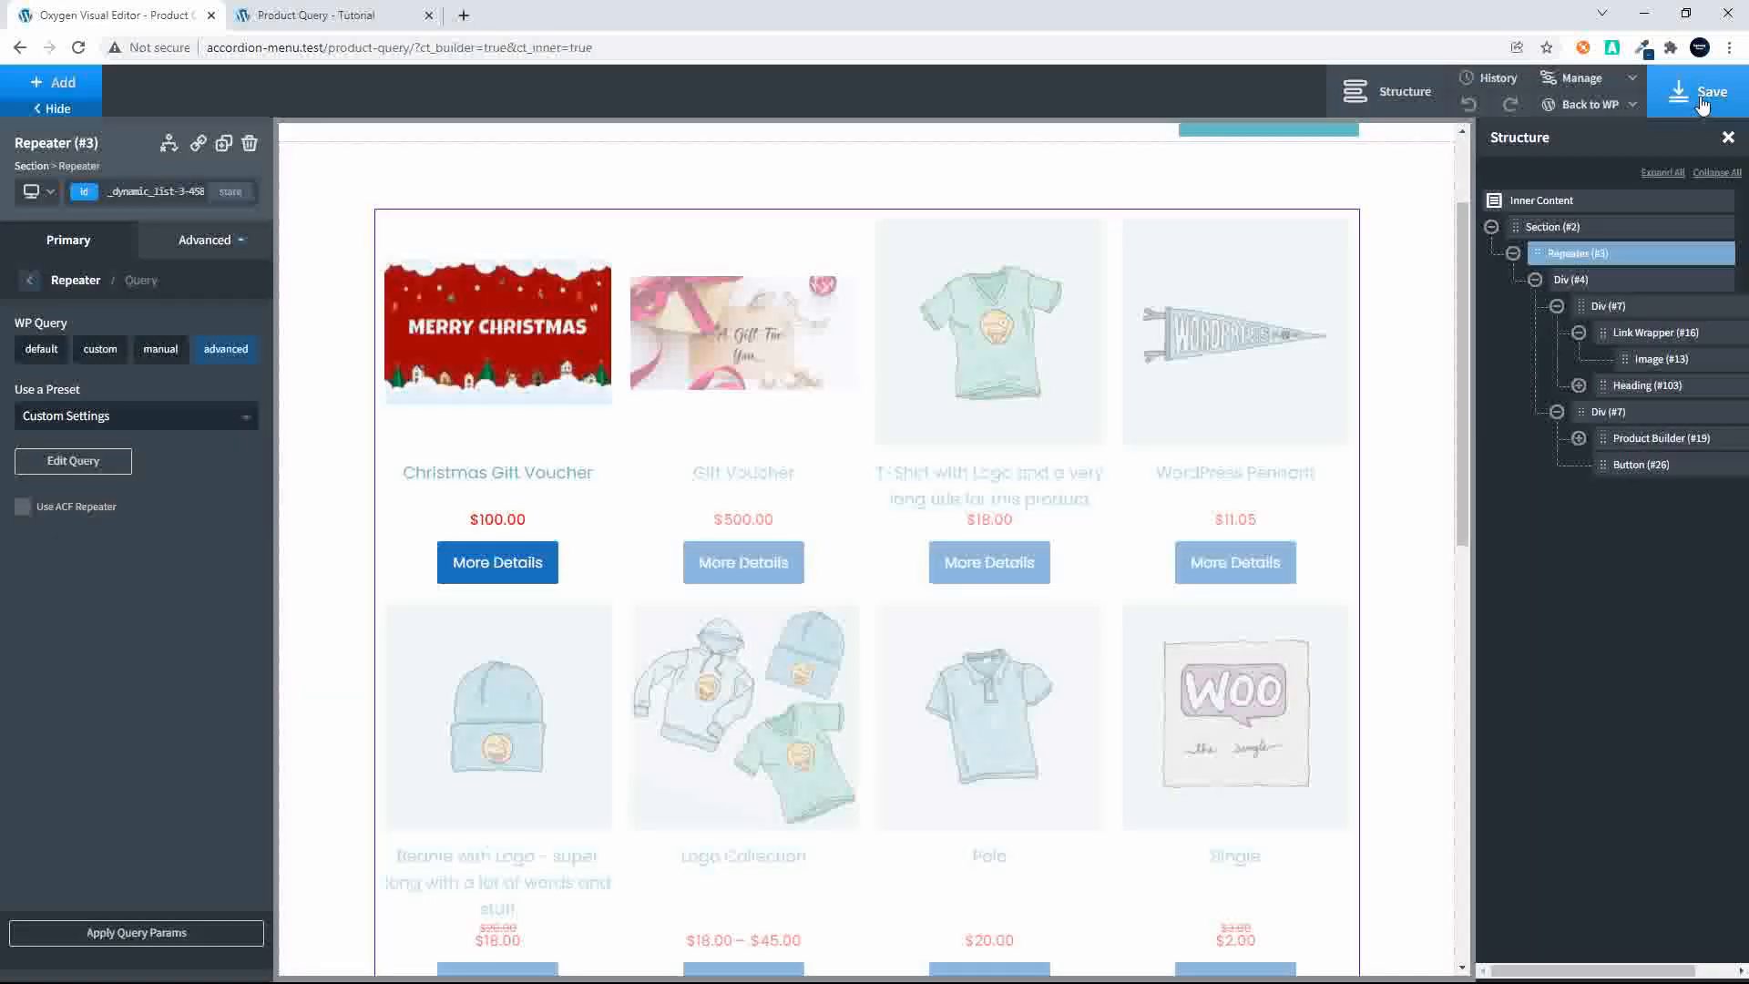
# Step: Refresh the live Product Query page and examine the products ordered by ascending date
pyautogui.click(337, 15)
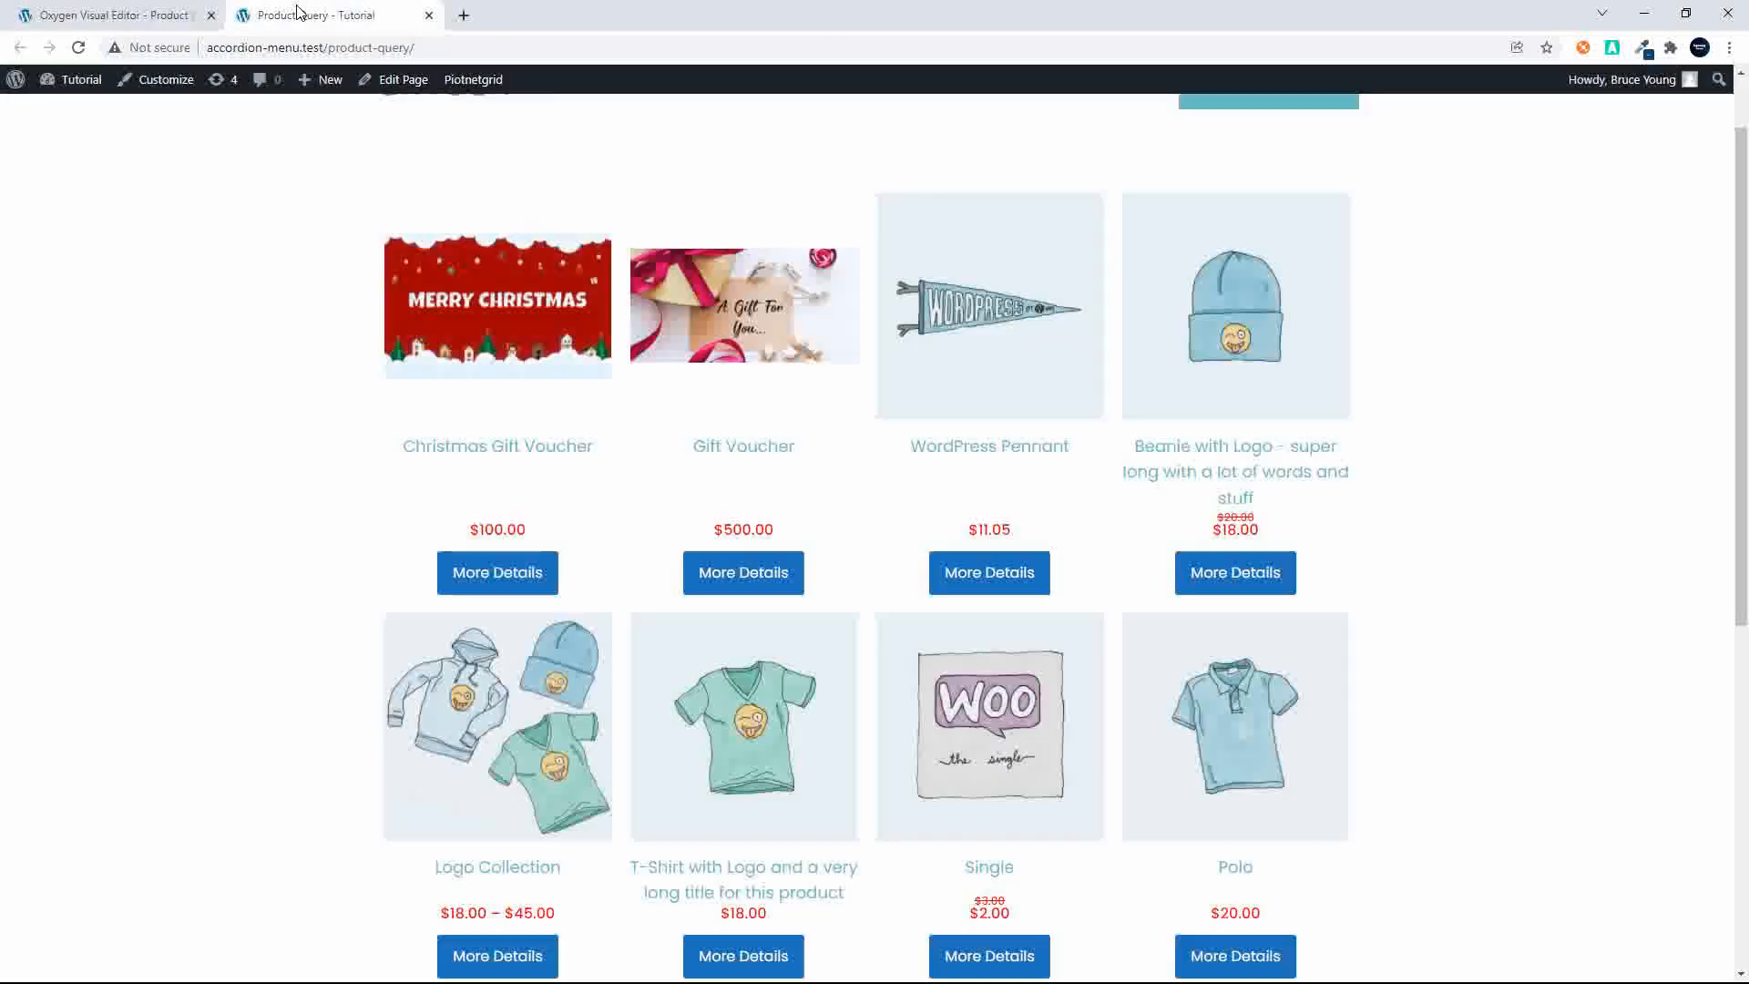
pyautogui.click(75, 47)
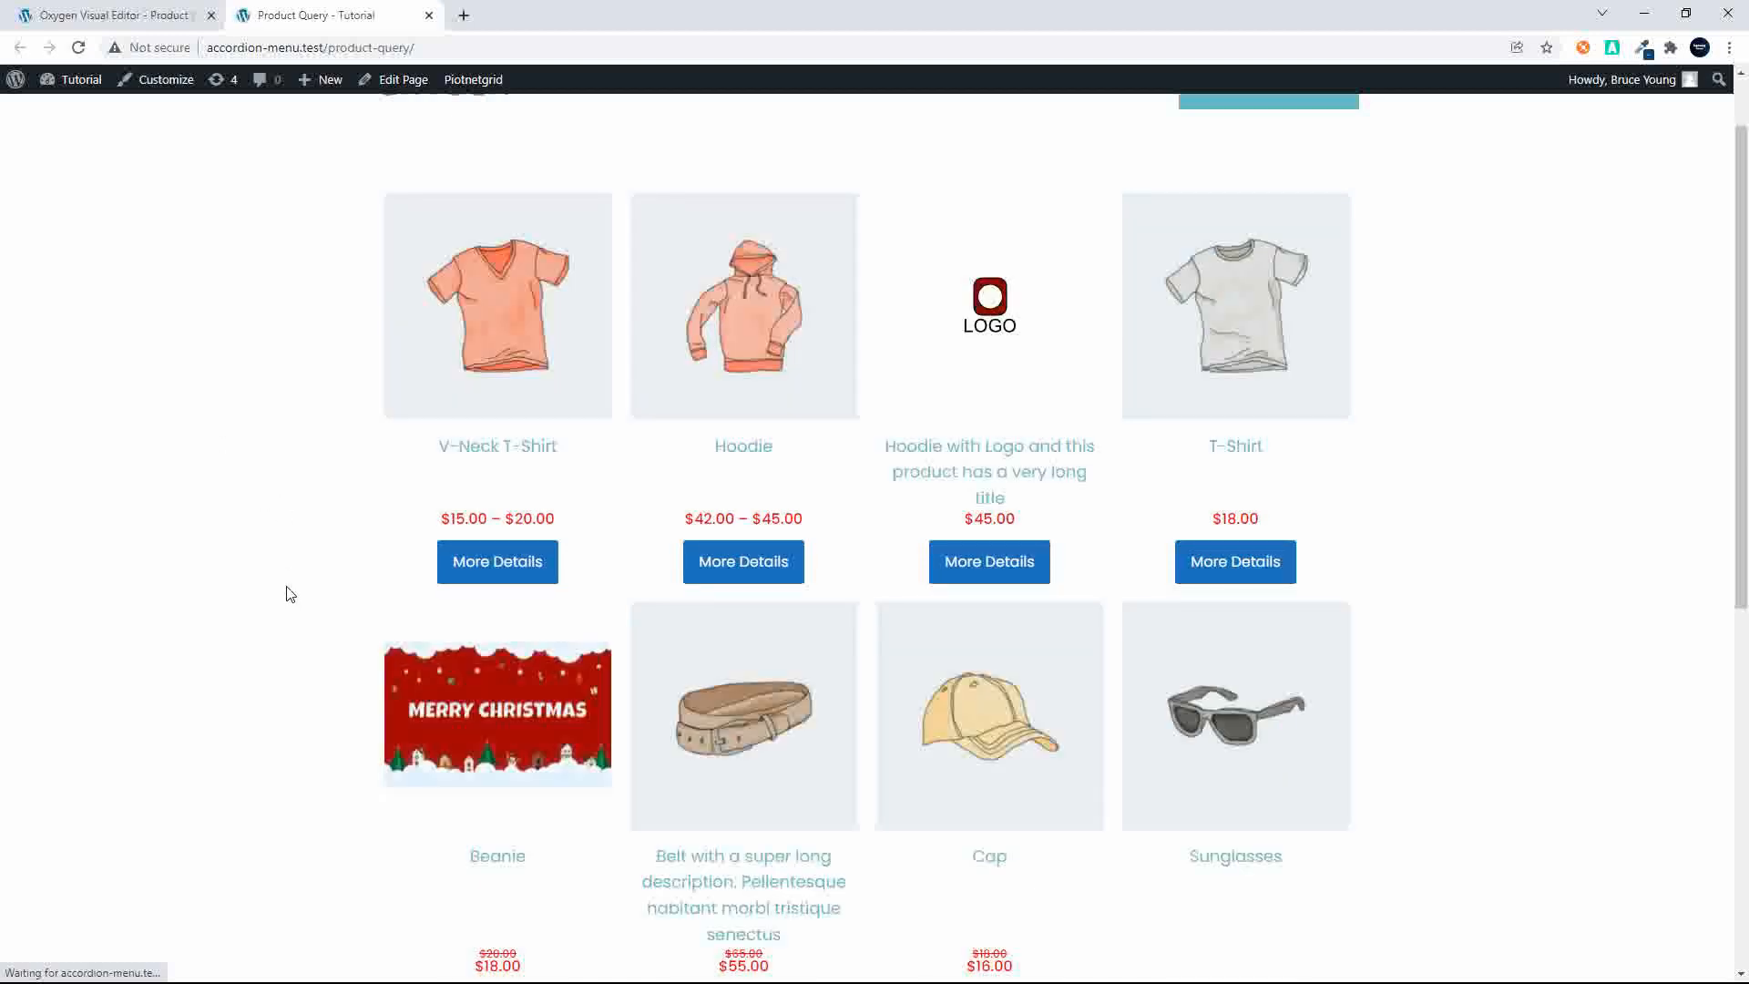
pyautogui.scroll(-2, 285, 593)
pyautogui.scroll(3, 289, 593)
pyautogui.scroll(-1, 290, 594)
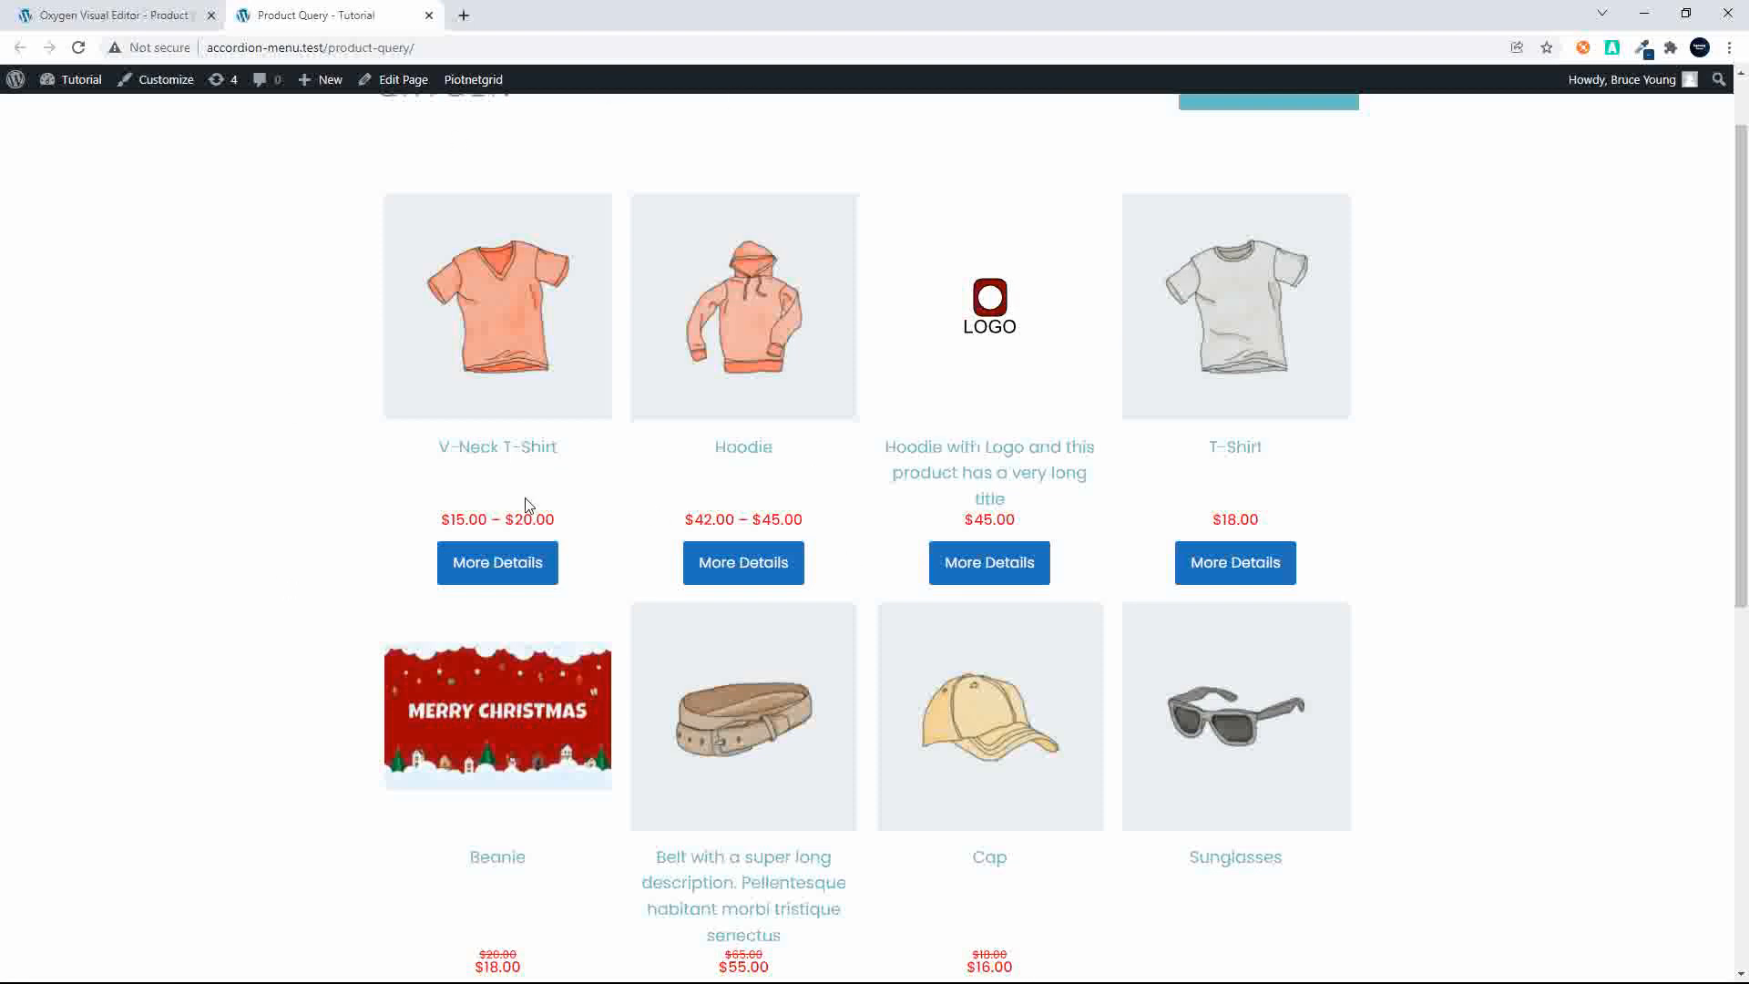
# Step: Set the orderby parameter to rand and remove the order parameter from the repeater's advanced query
pyautogui.click(132, 16)
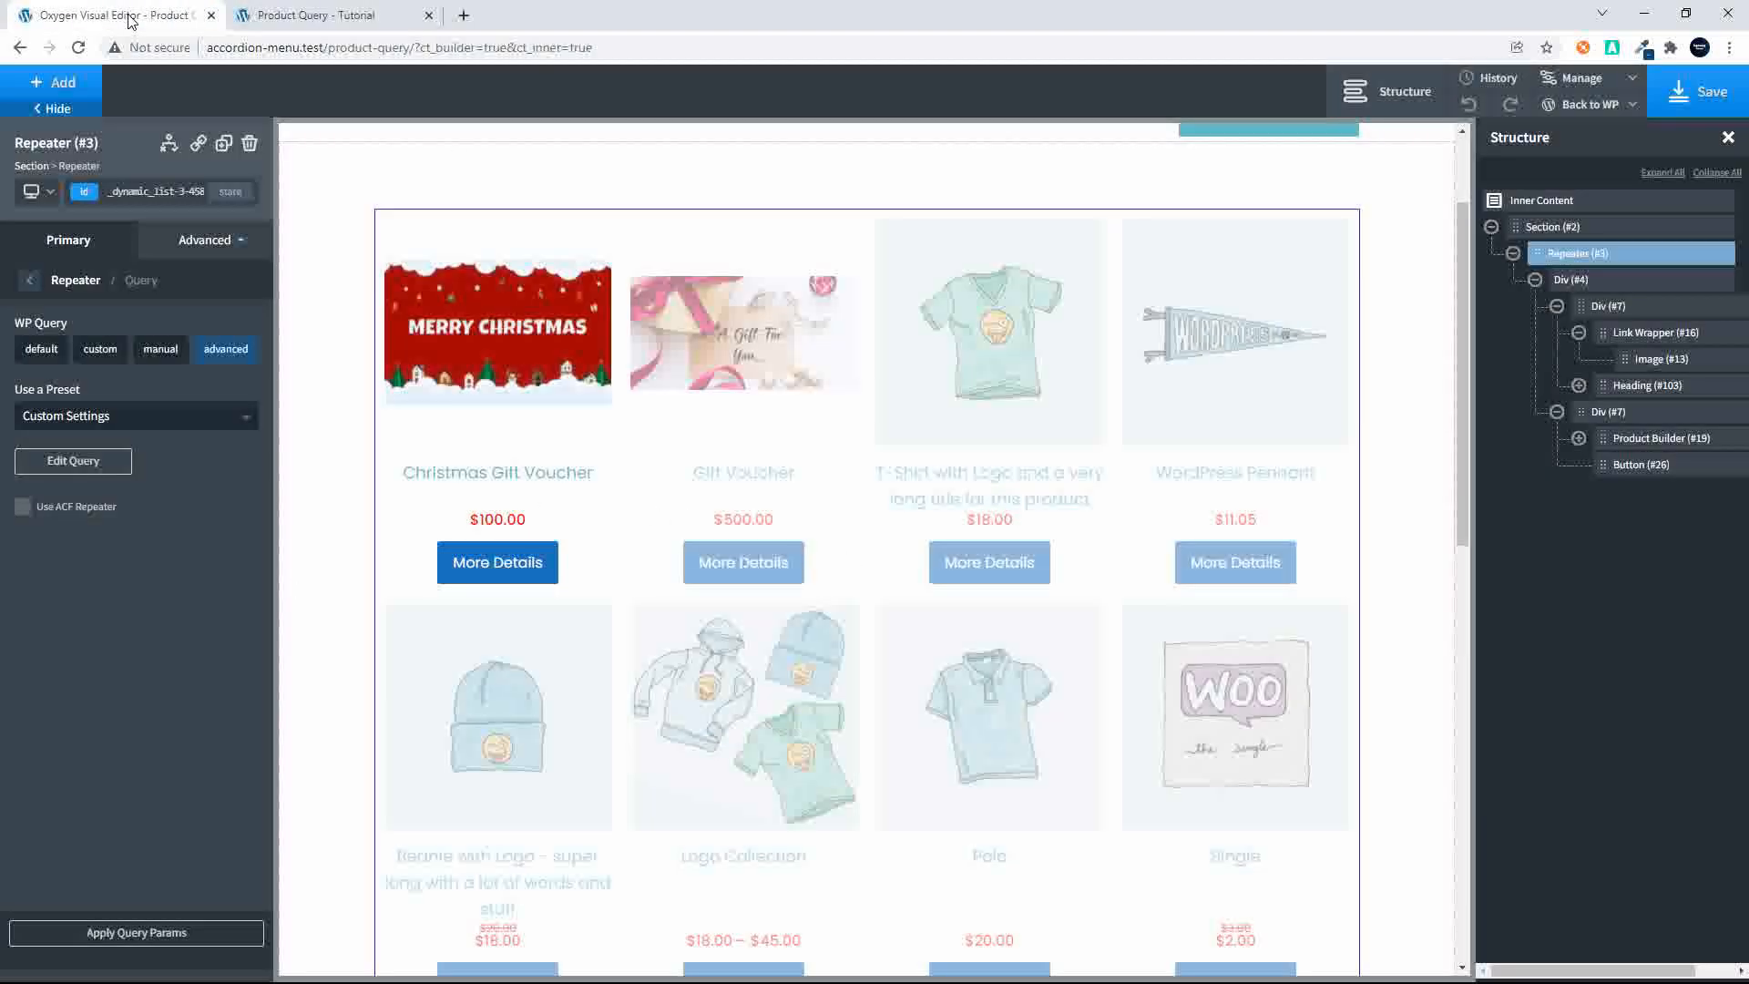
pyautogui.click(83, 458)
pyautogui.scroll(-4, 388, 697)
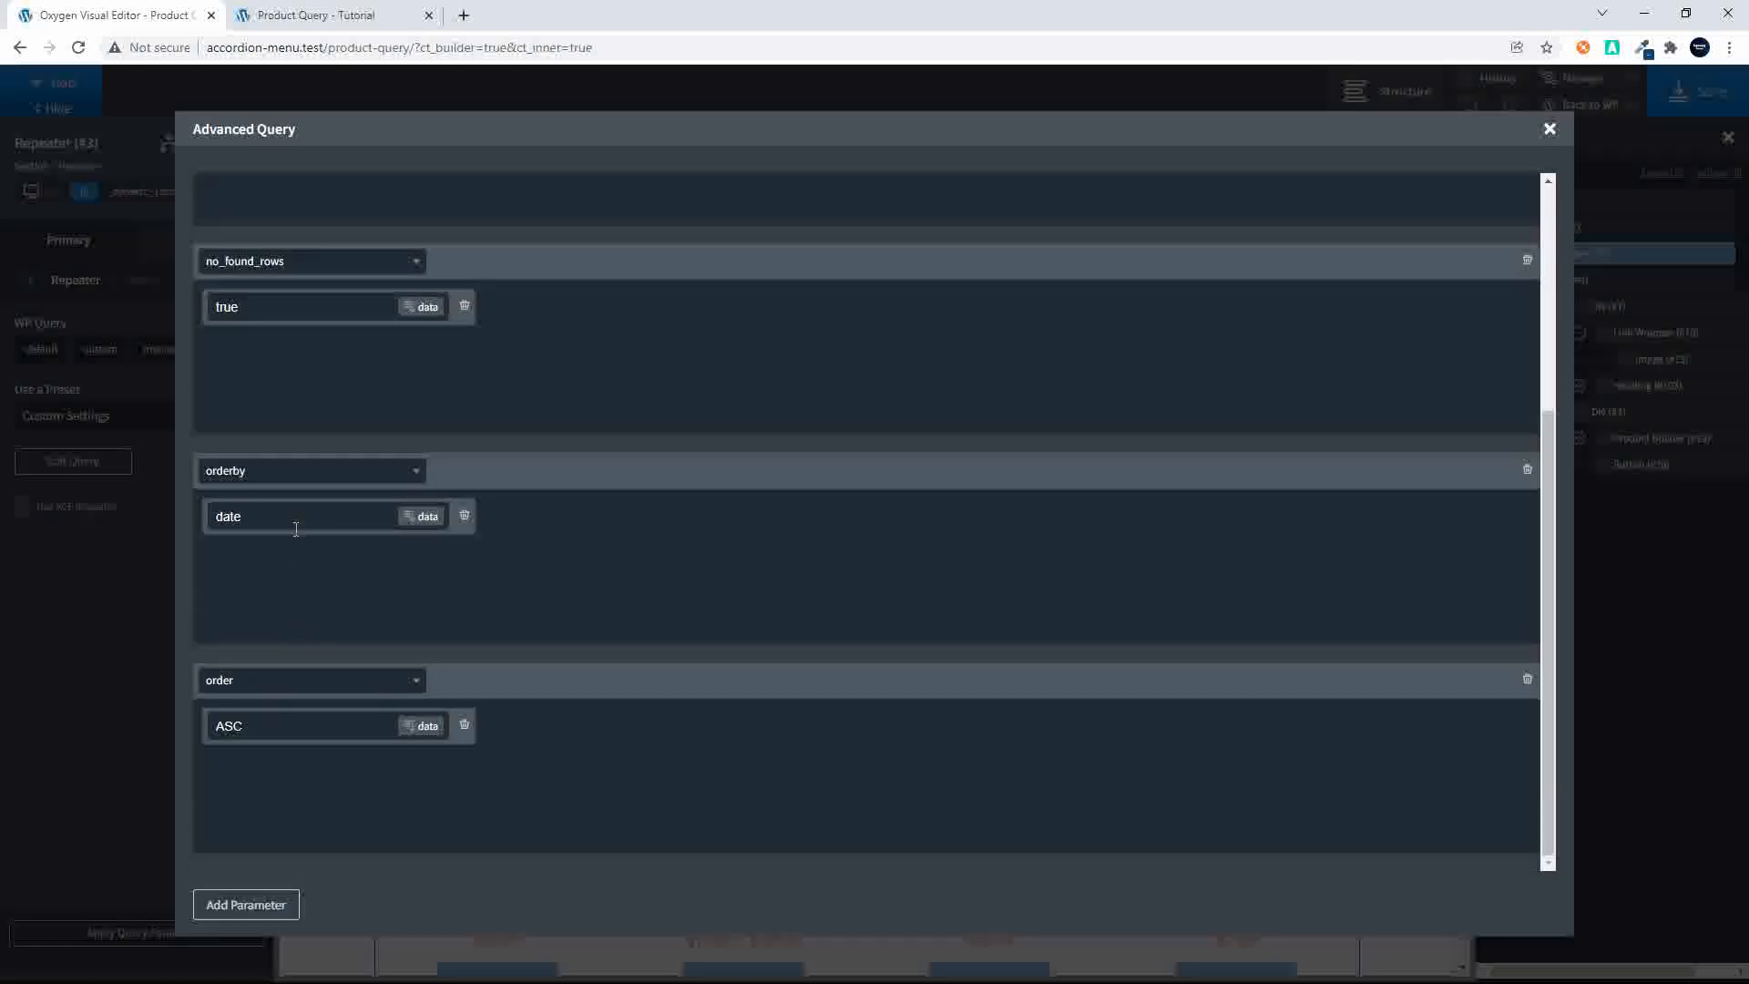
pyautogui.doubleClick(221, 519)
pyautogui.write('rand')
pyautogui.click(465, 725)
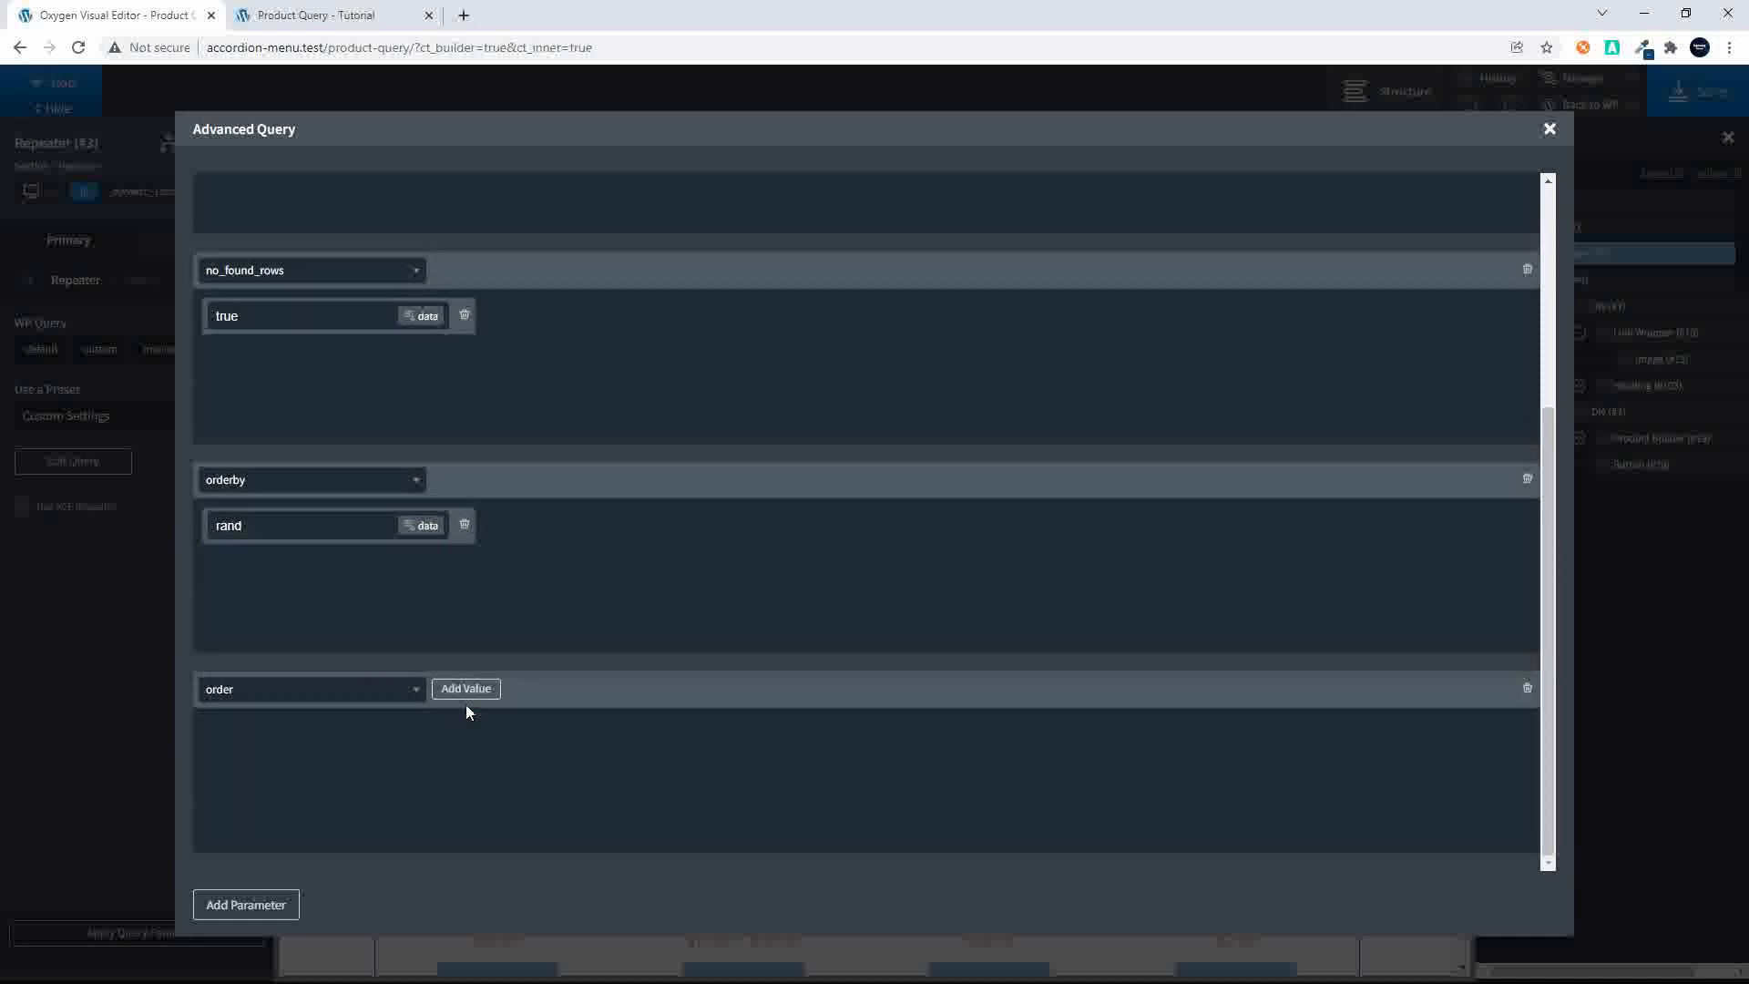
pyautogui.click(1528, 689)
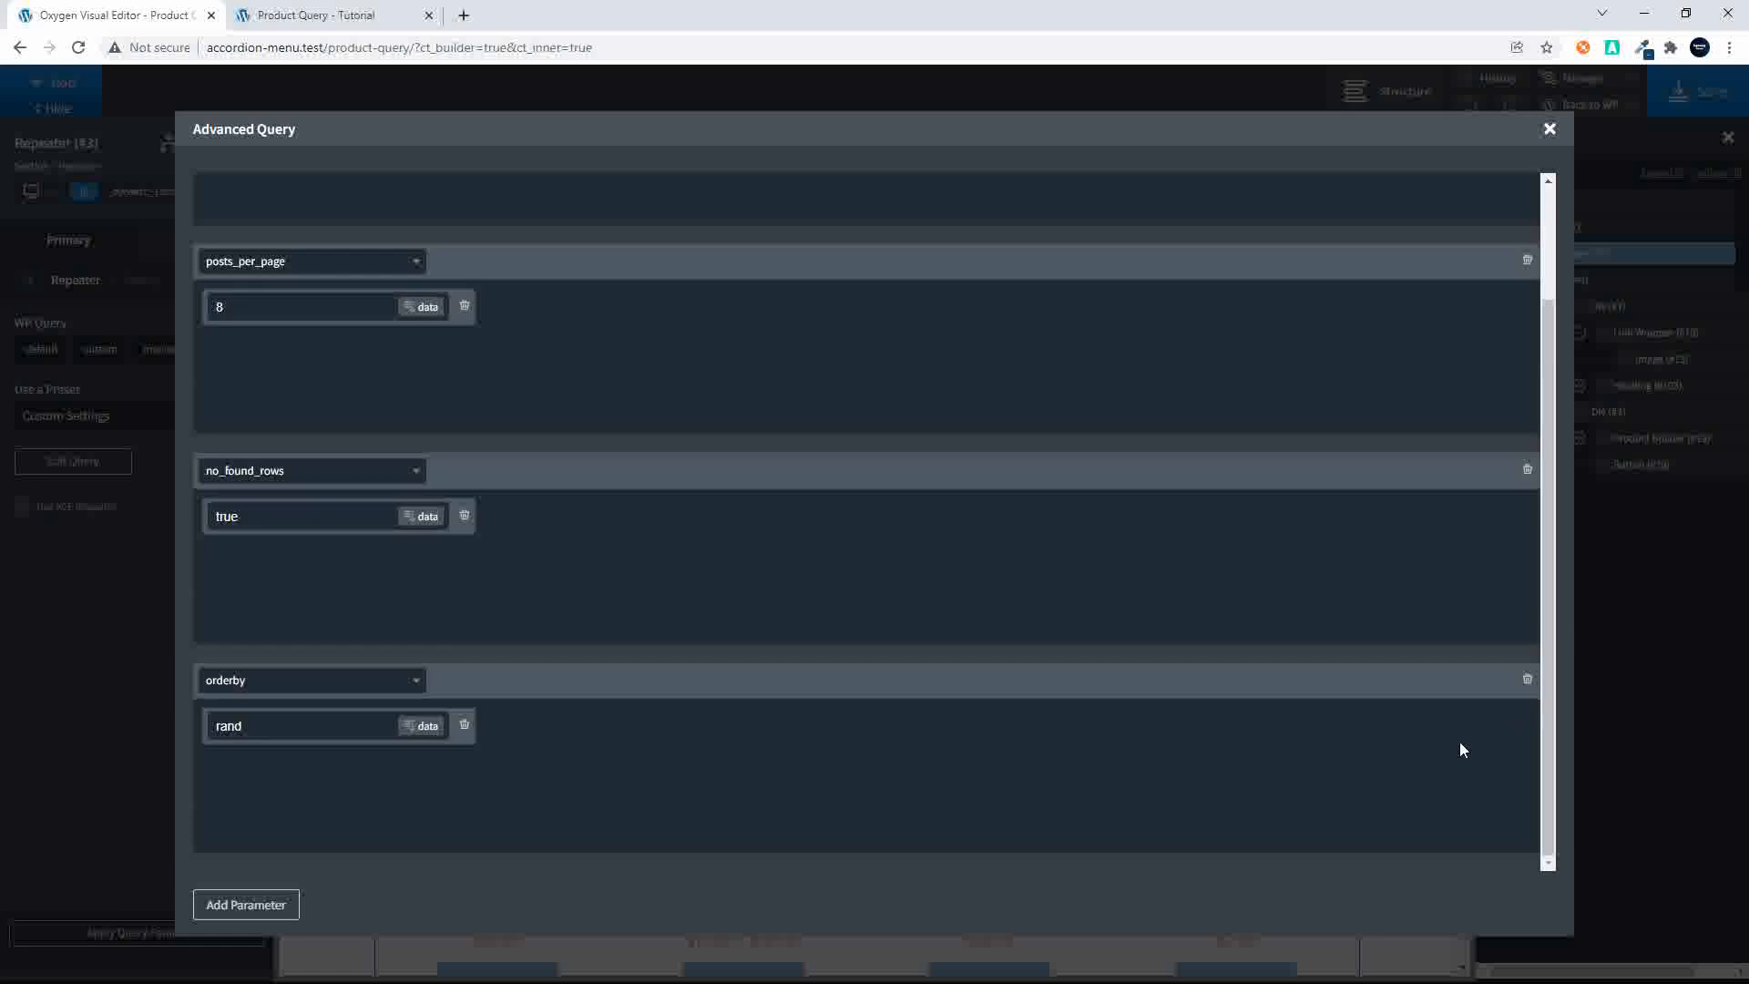
# Step: Save the randomly ordered query and reload the live Product Query page twice to compare the product order
pyautogui.click(1549, 130)
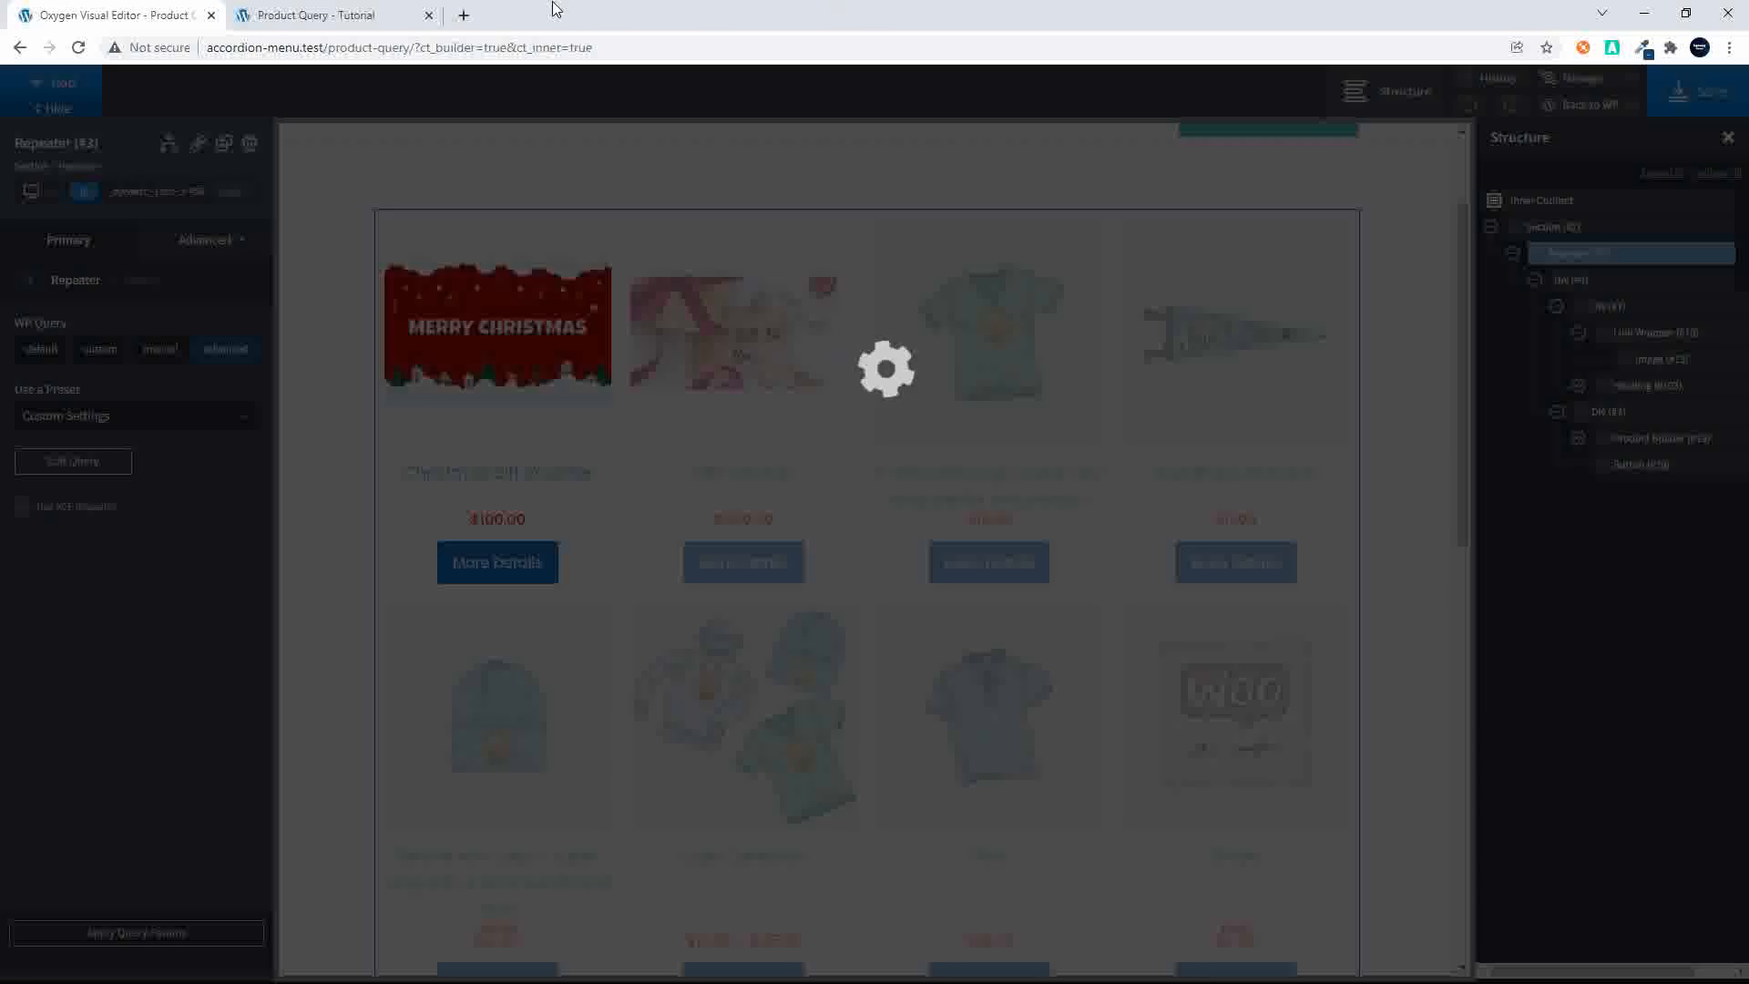
pyautogui.click(319, 15)
pyautogui.click(370, 46)
pyautogui.press('Return')
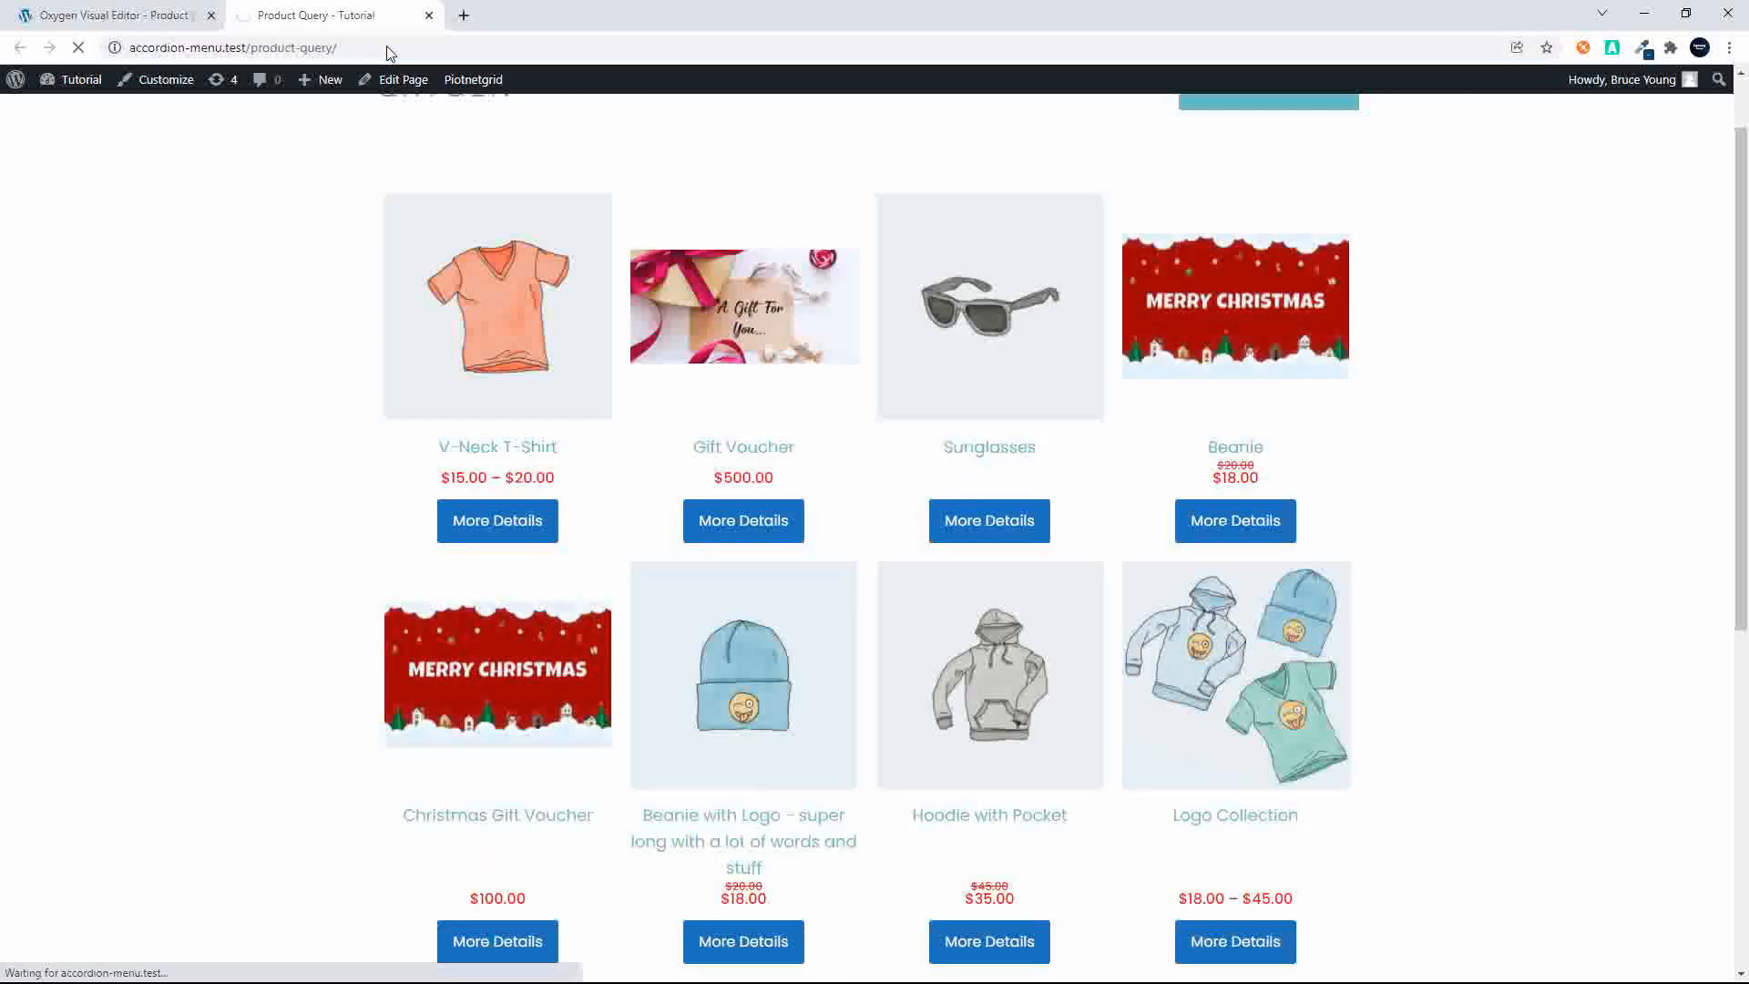
pyautogui.click(444, 43)
pyautogui.press('Return')
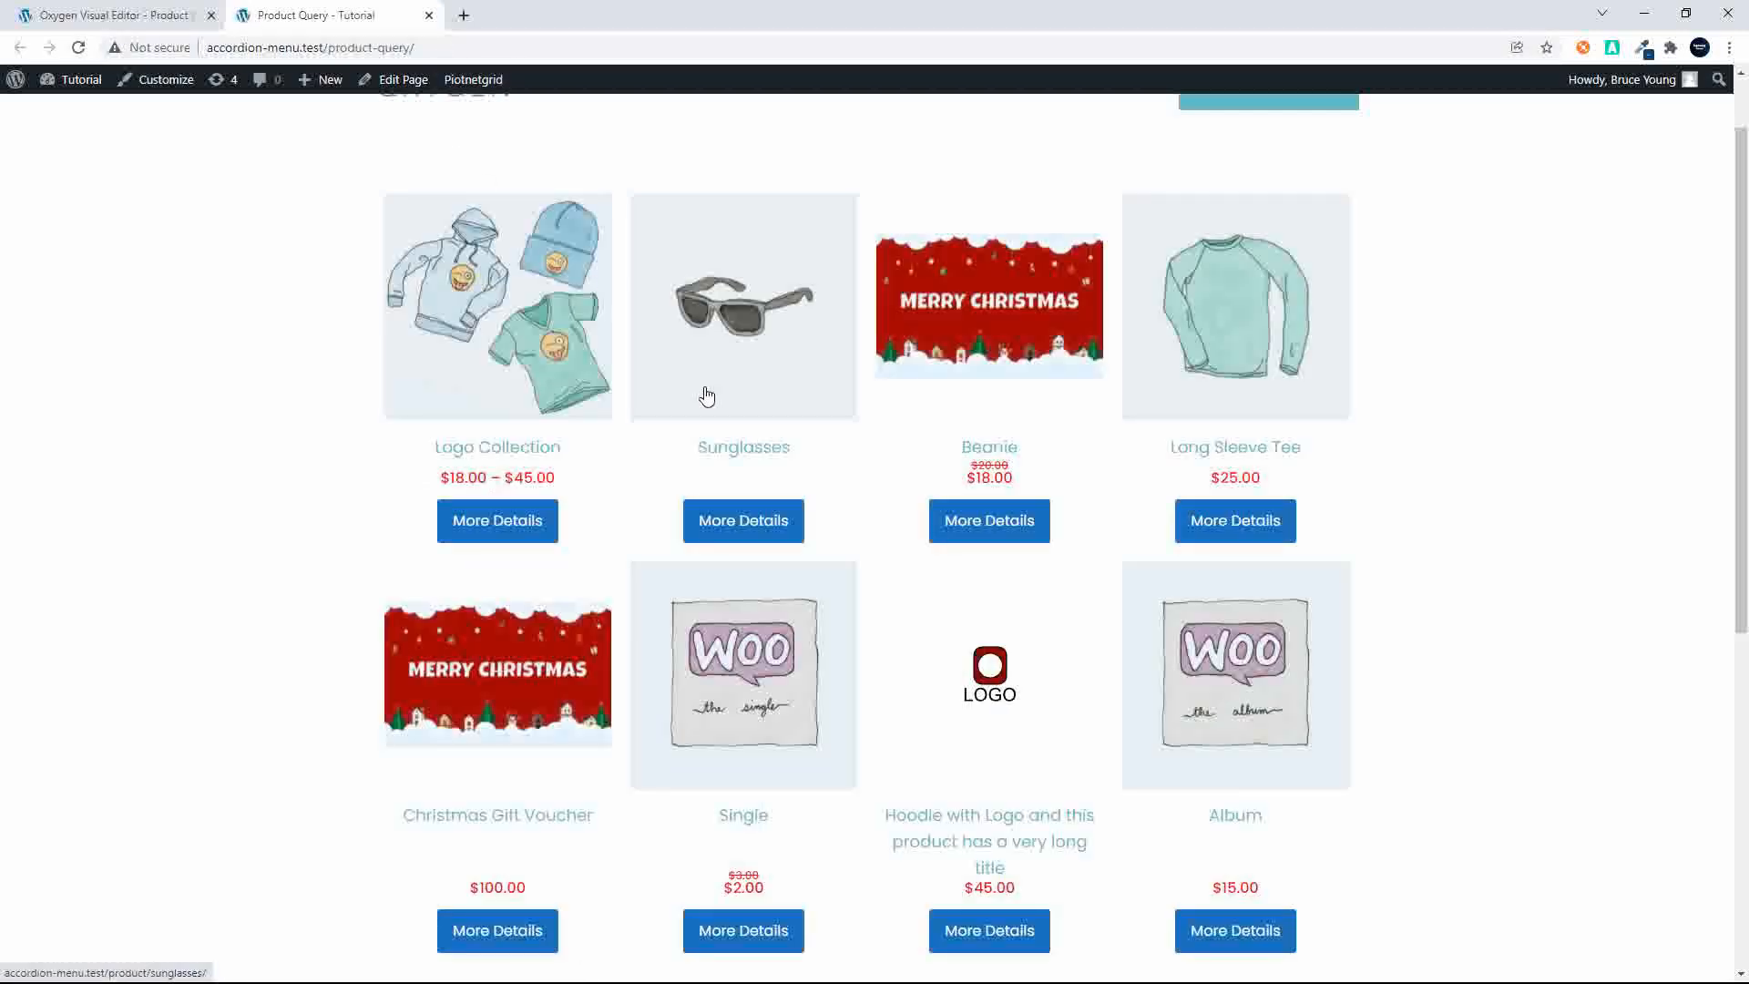
# Step: Return to the Oxygen editor and set the orderby parameter to meta_value_num in the repeater's advanced query
pyautogui.scroll(-6, 707, 393)
pyautogui.scroll(8, 703, 386)
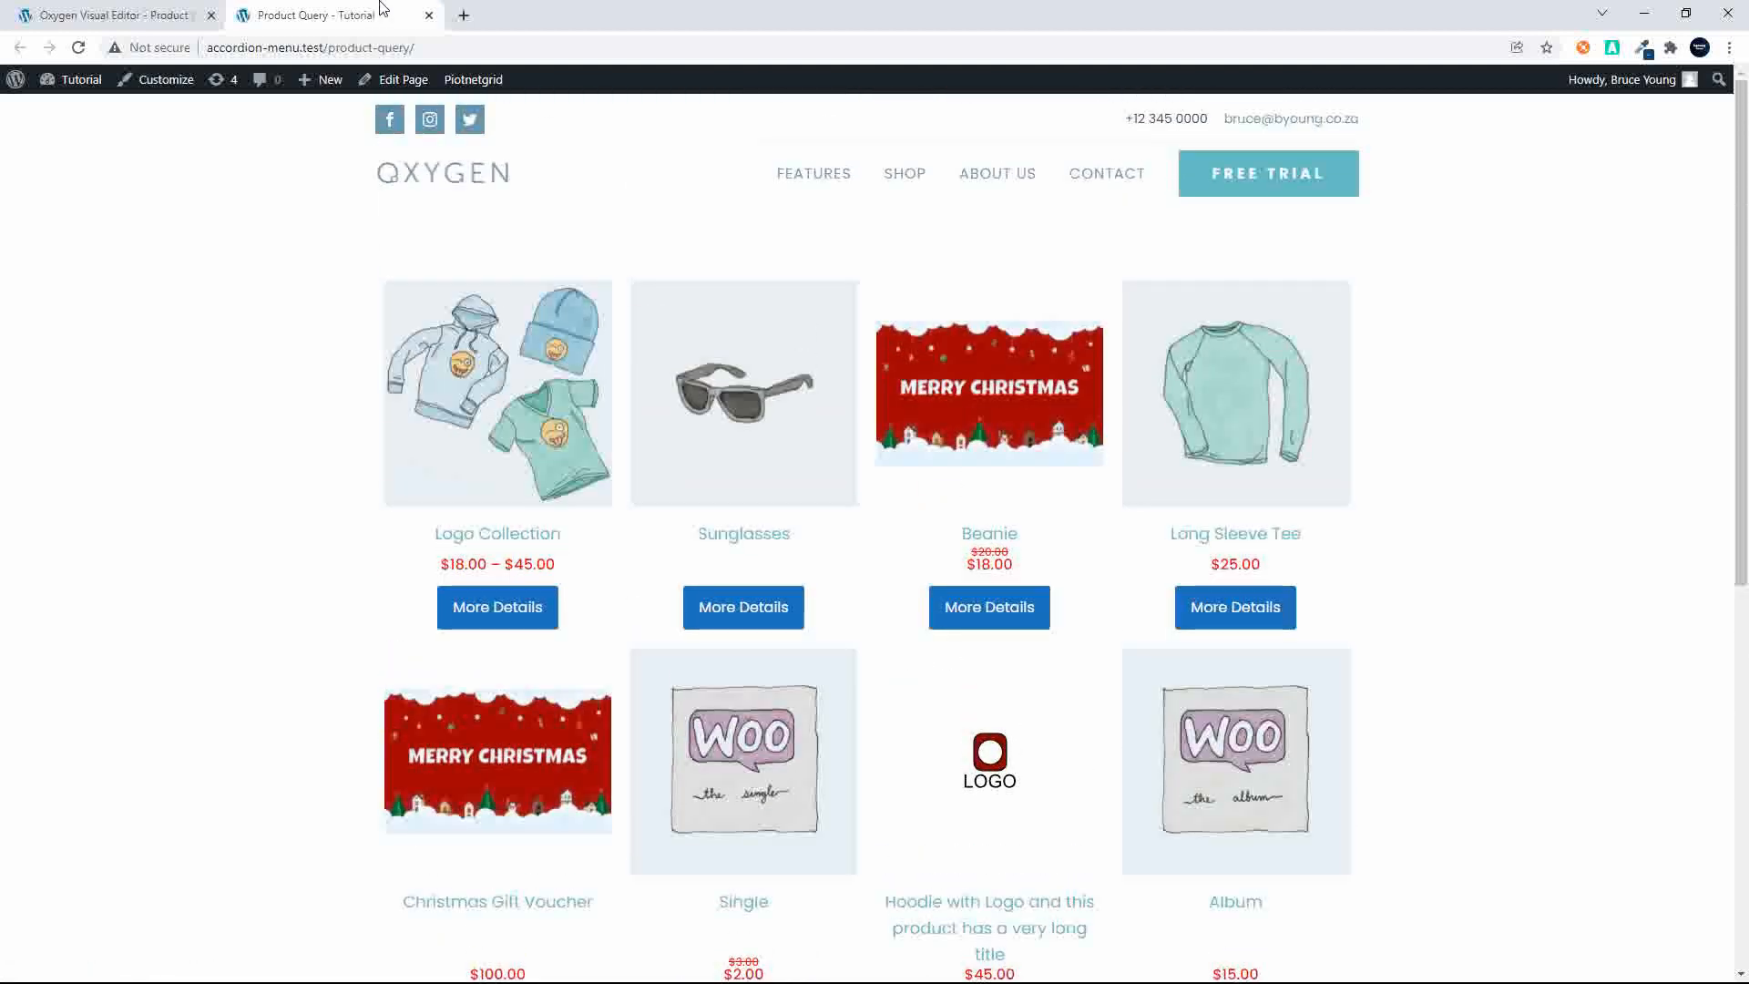
pyautogui.click(119, 16)
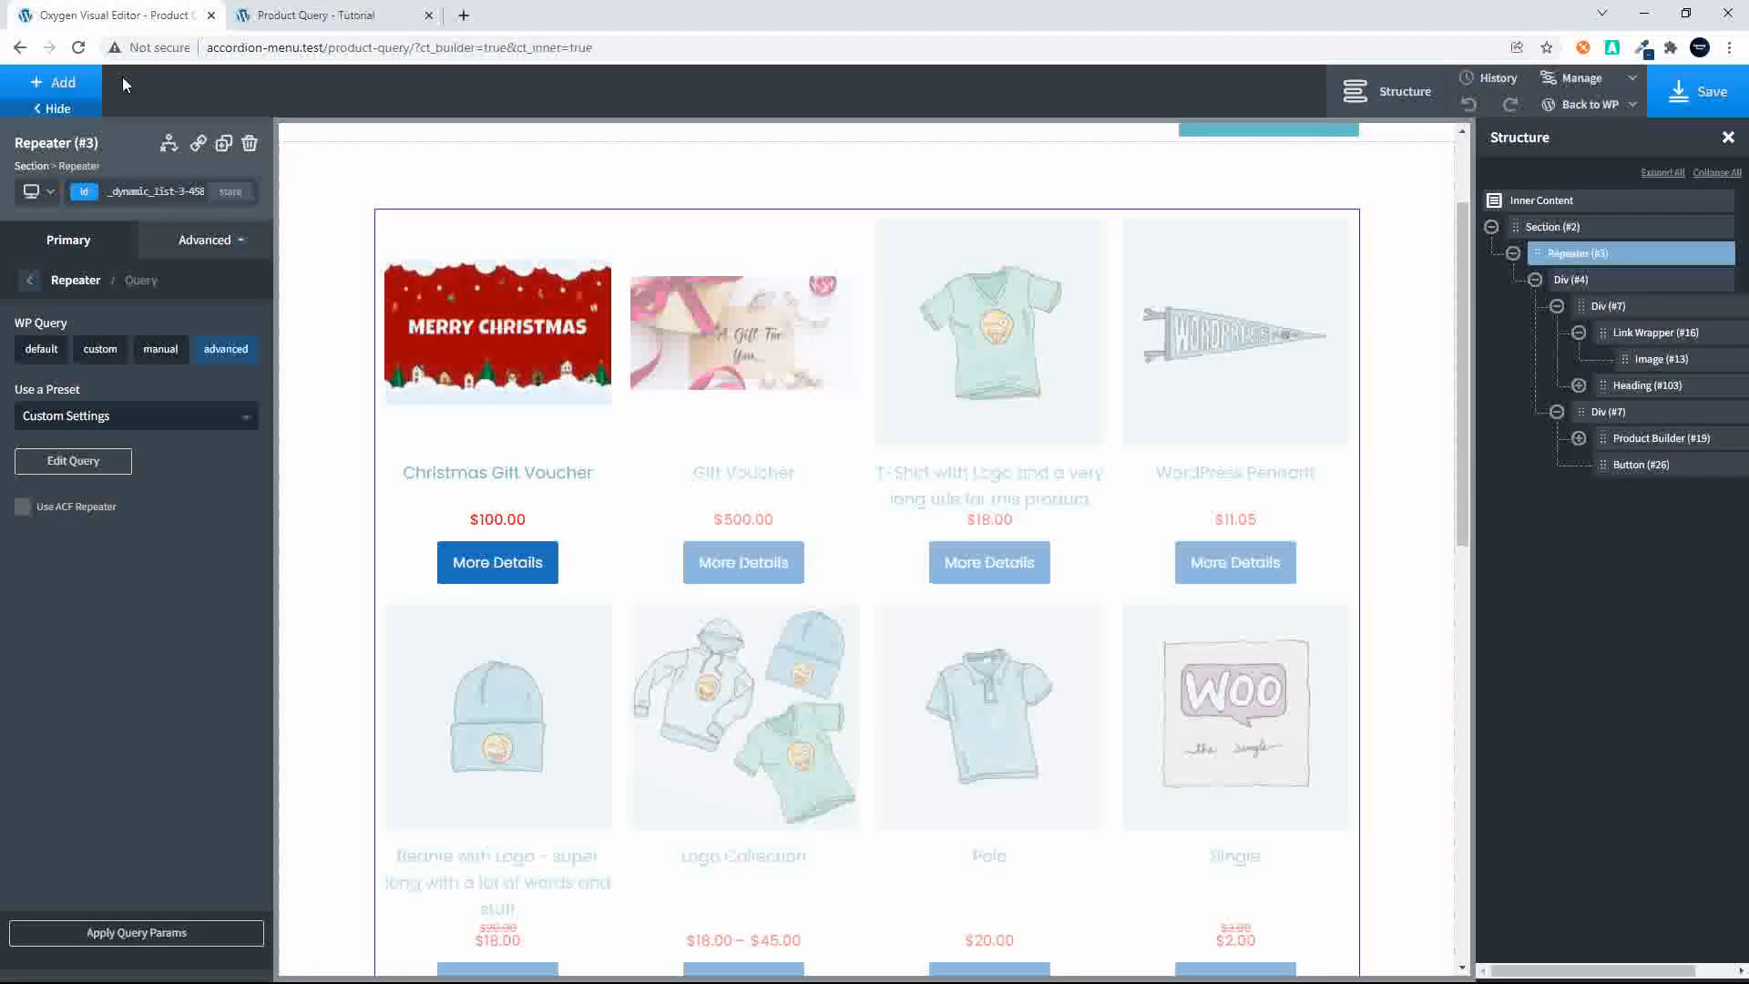
pyautogui.click(71, 462)
pyautogui.scroll(-2, 531, 683)
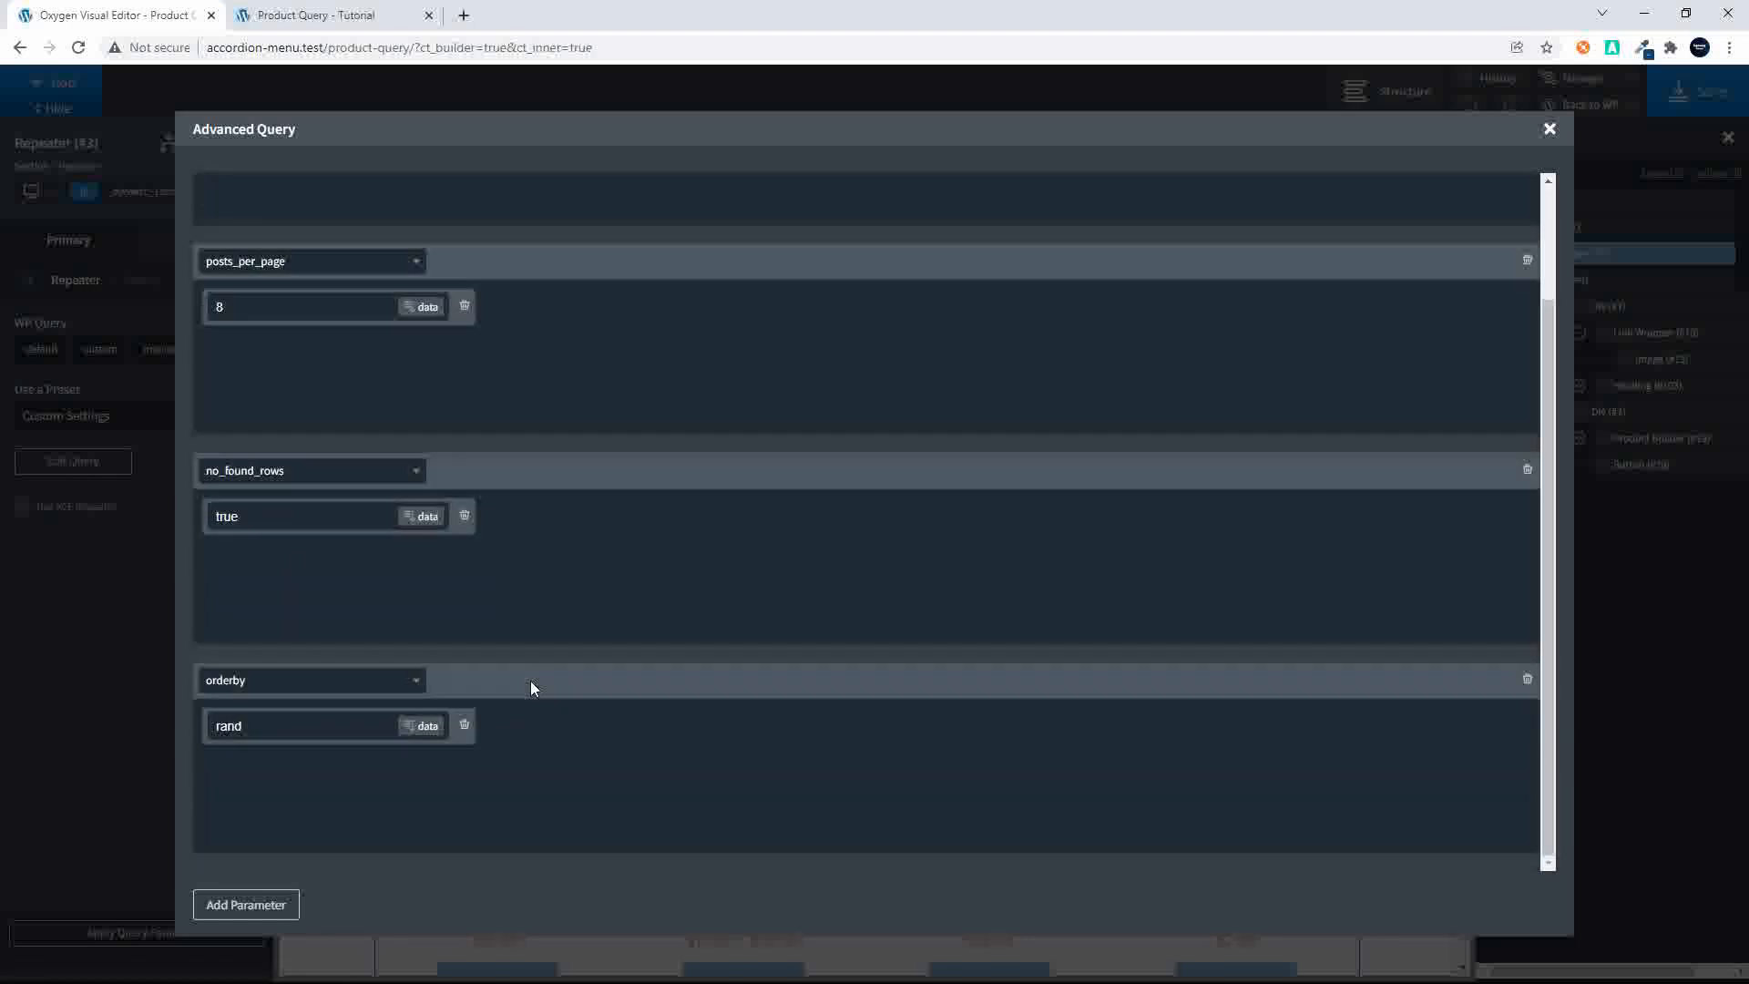
pyautogui.scroll(2, 532, 688)
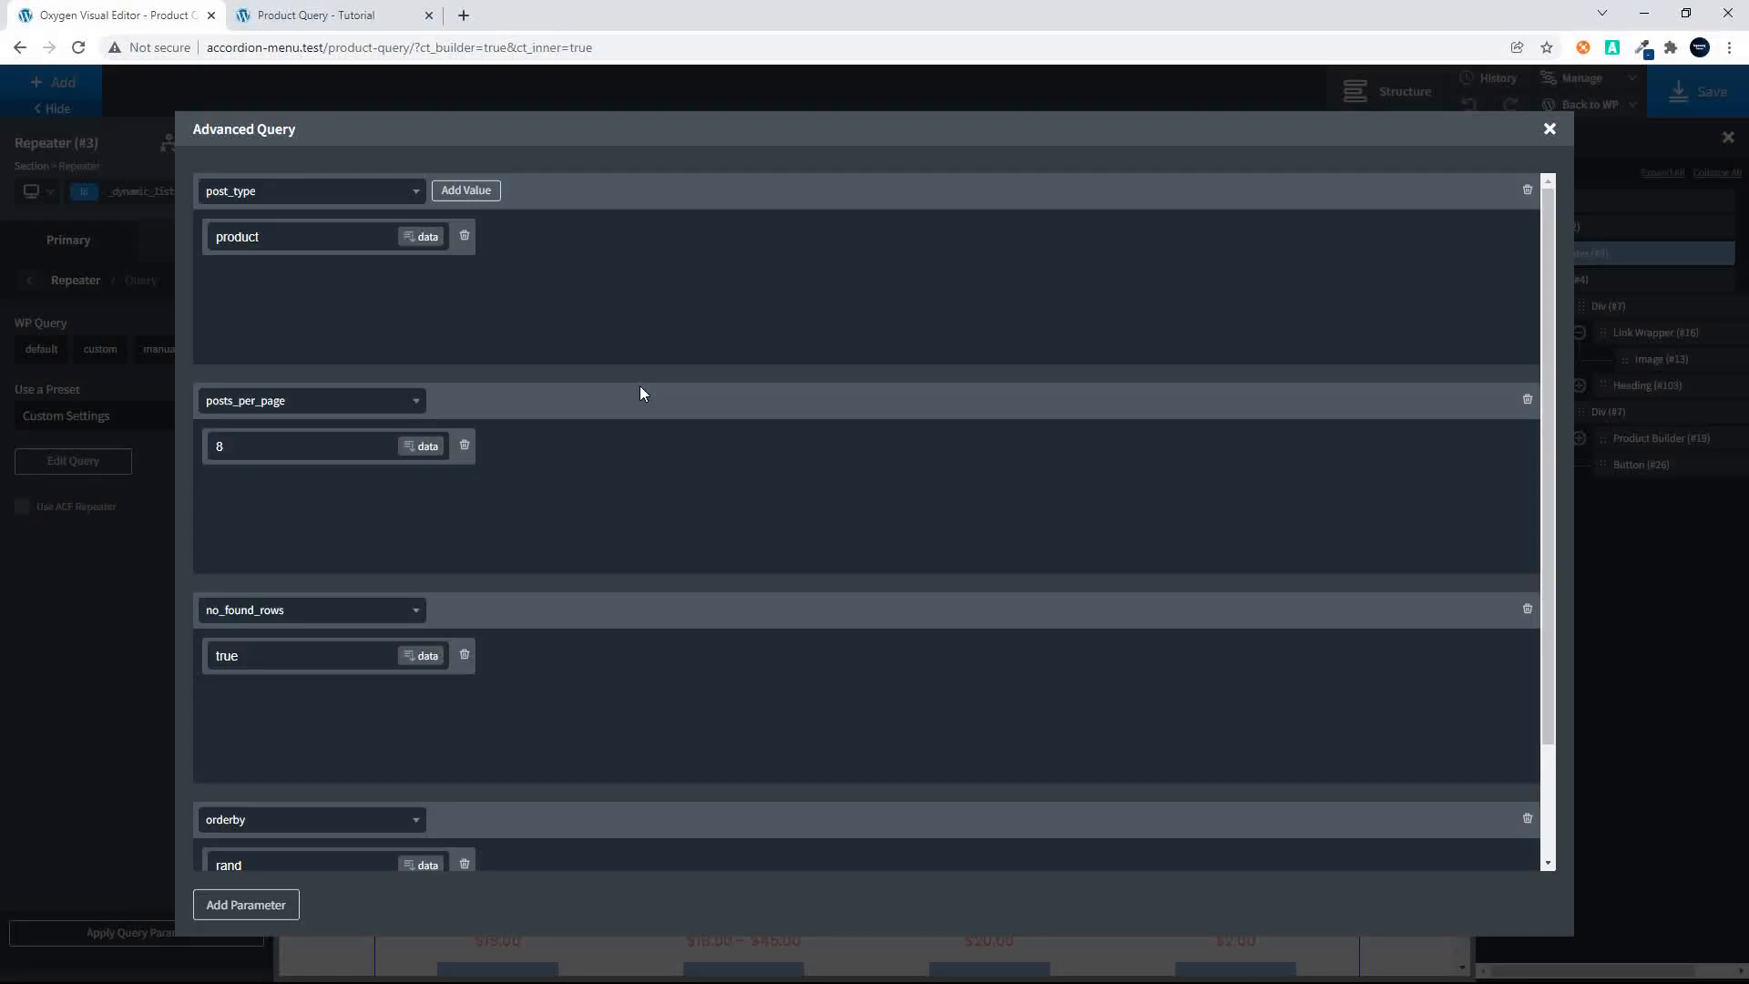
pyautogui.scroll(-2, 794, 603)
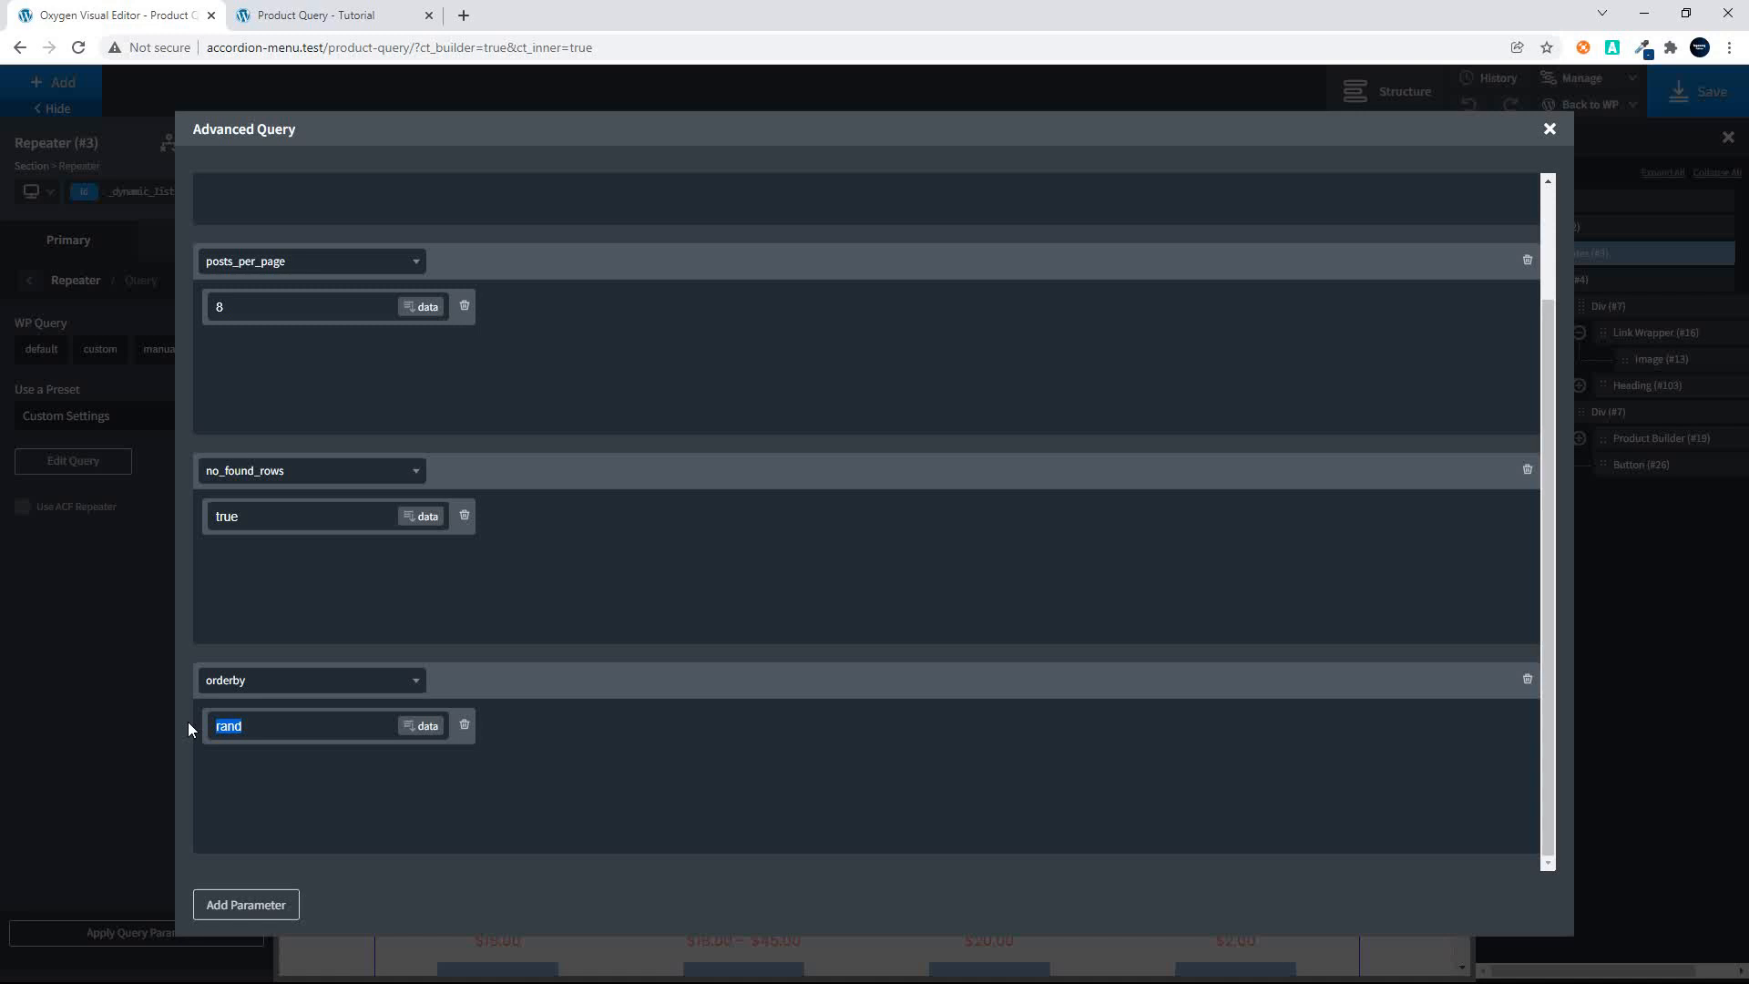
pyautogui.write('a_value_num')
# Step: Add a meta_key parameter with the value _price to the repeater's advanced query
pyautogui.click(257, 906)
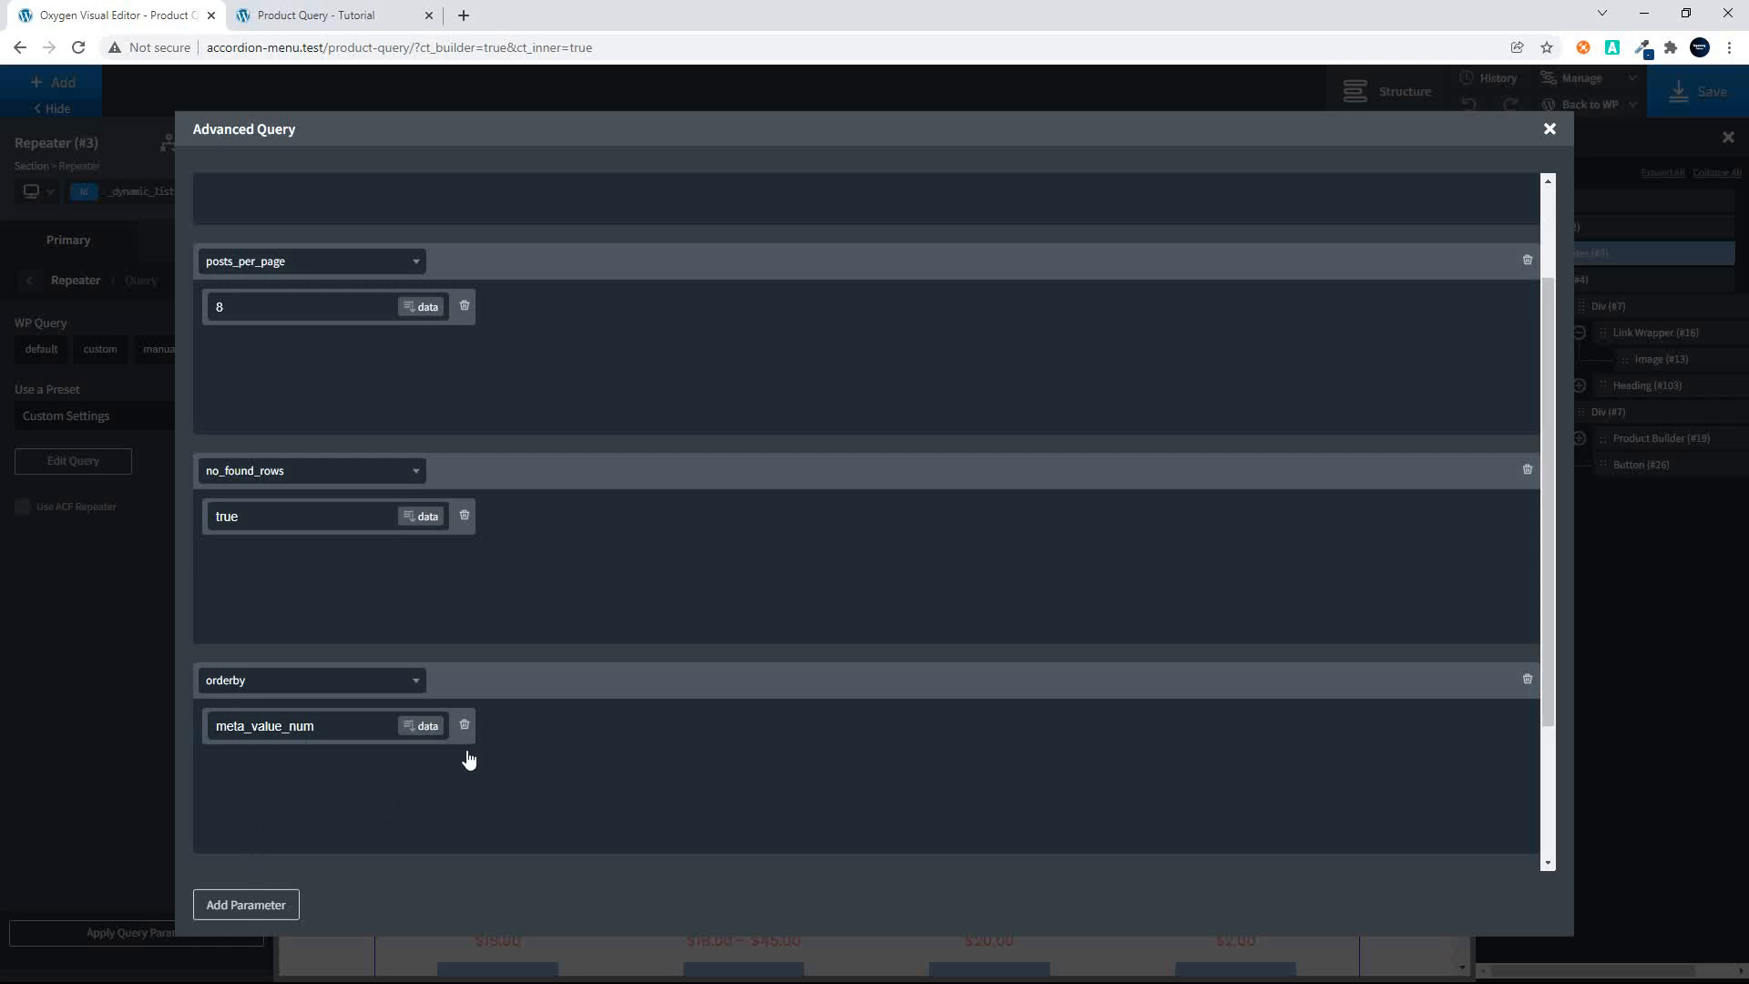
pyautogui.scroll(-2, 467, 751)
pyautogui.click(389, 692)
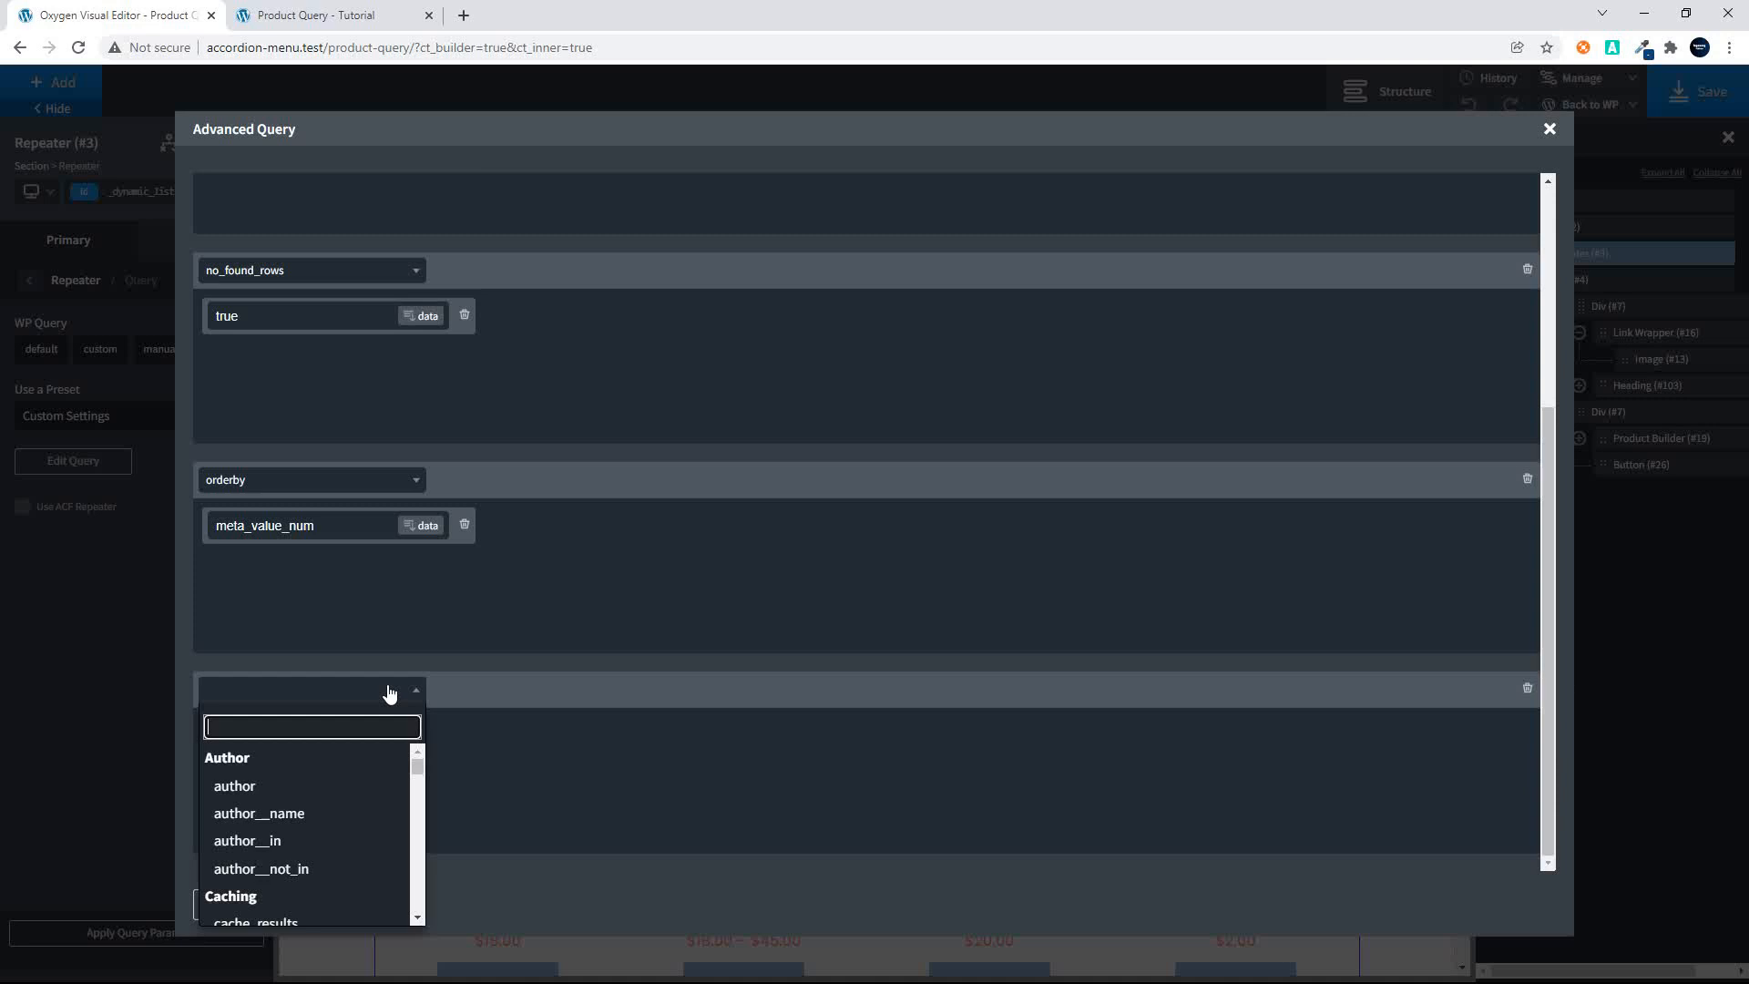
pyautogui.write('meta')
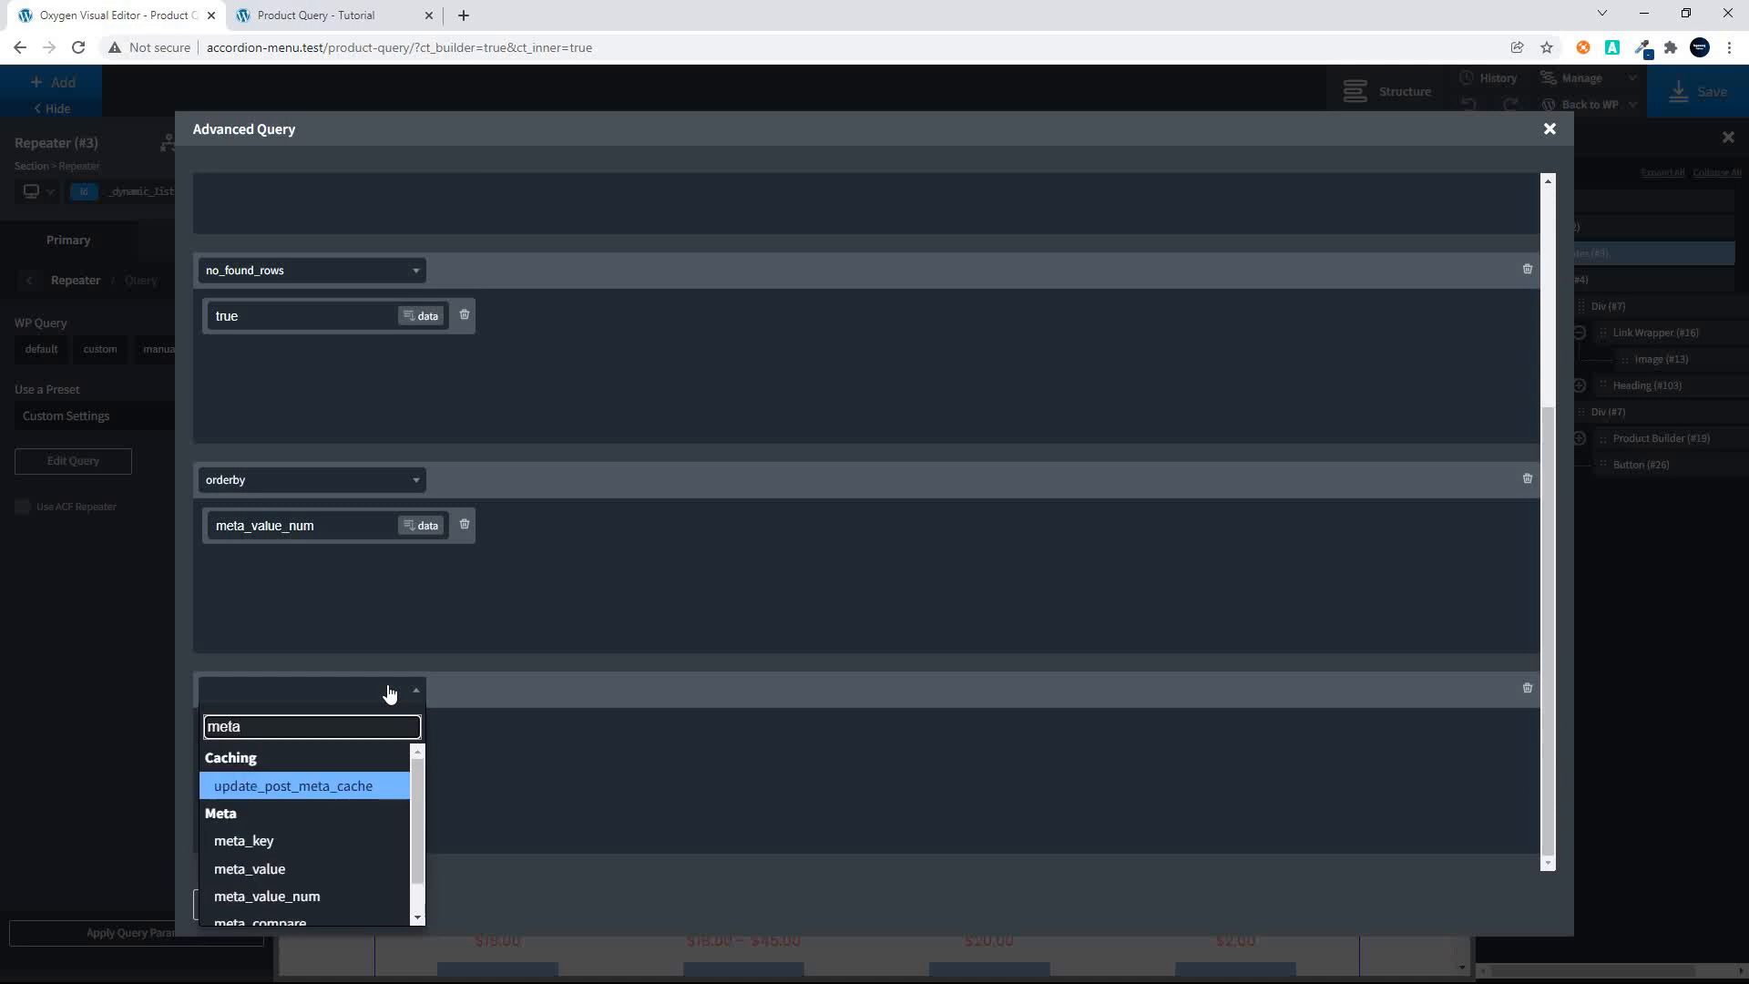
pyautogui.write('_v')
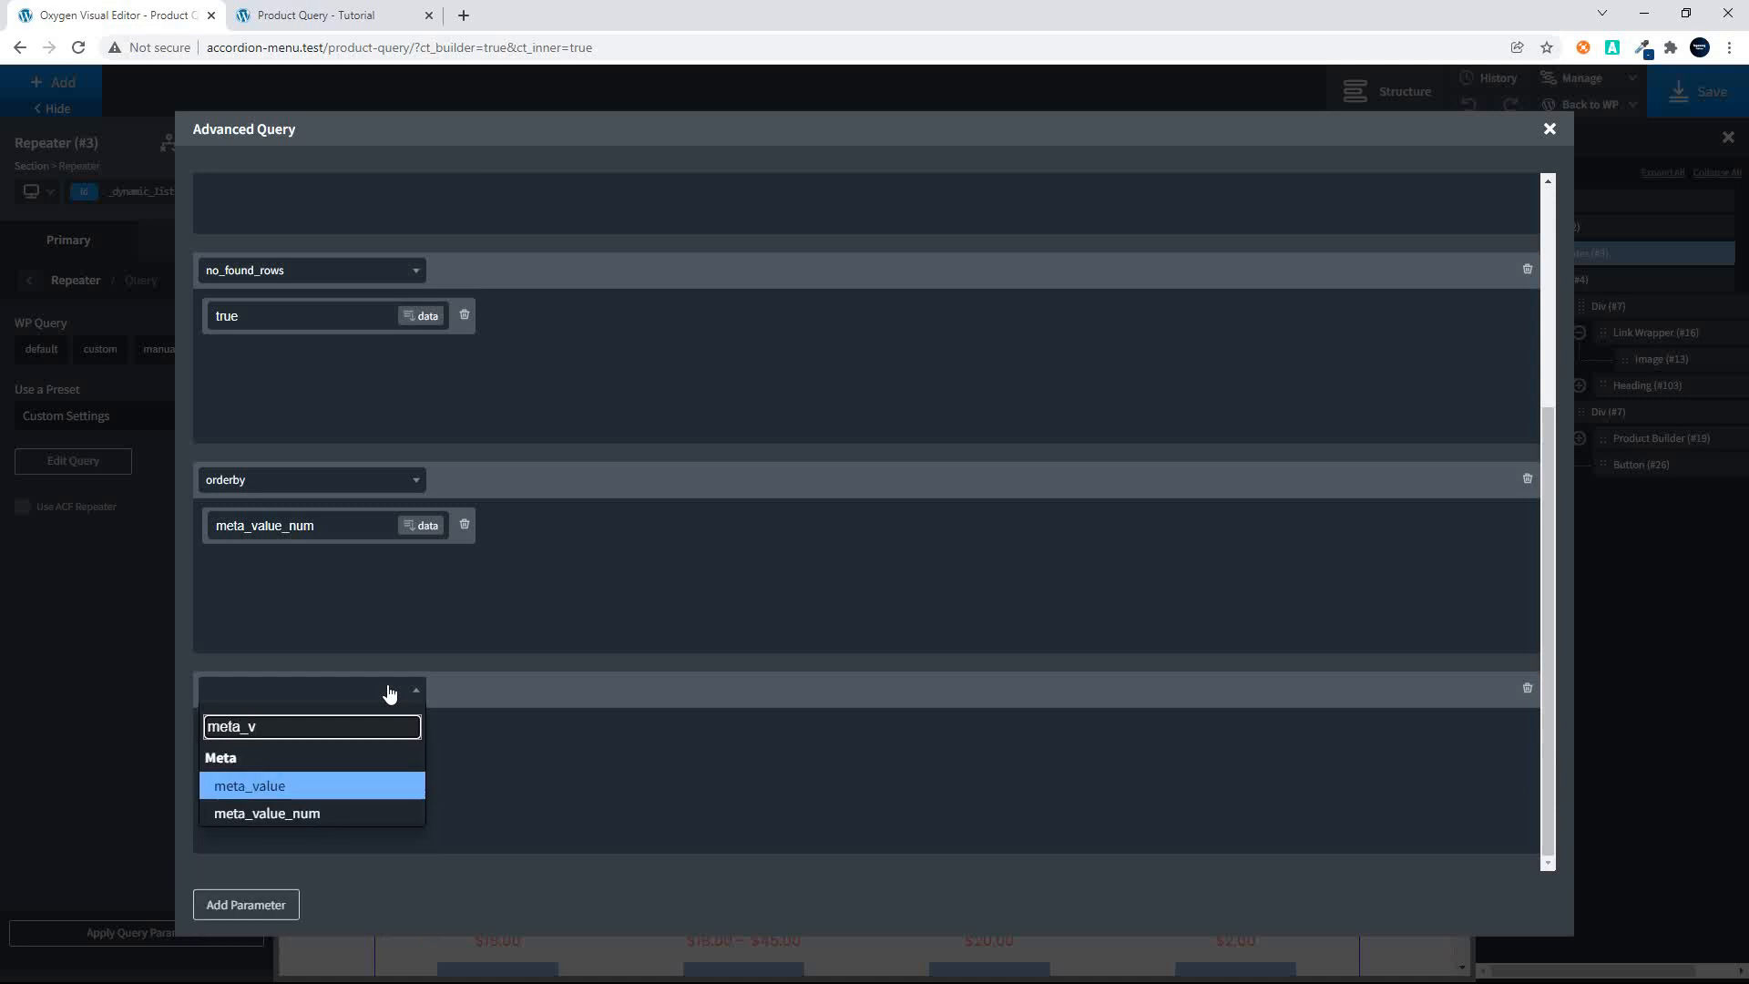
pyautogui.press('BackSpace')
pyautogui.write('k')
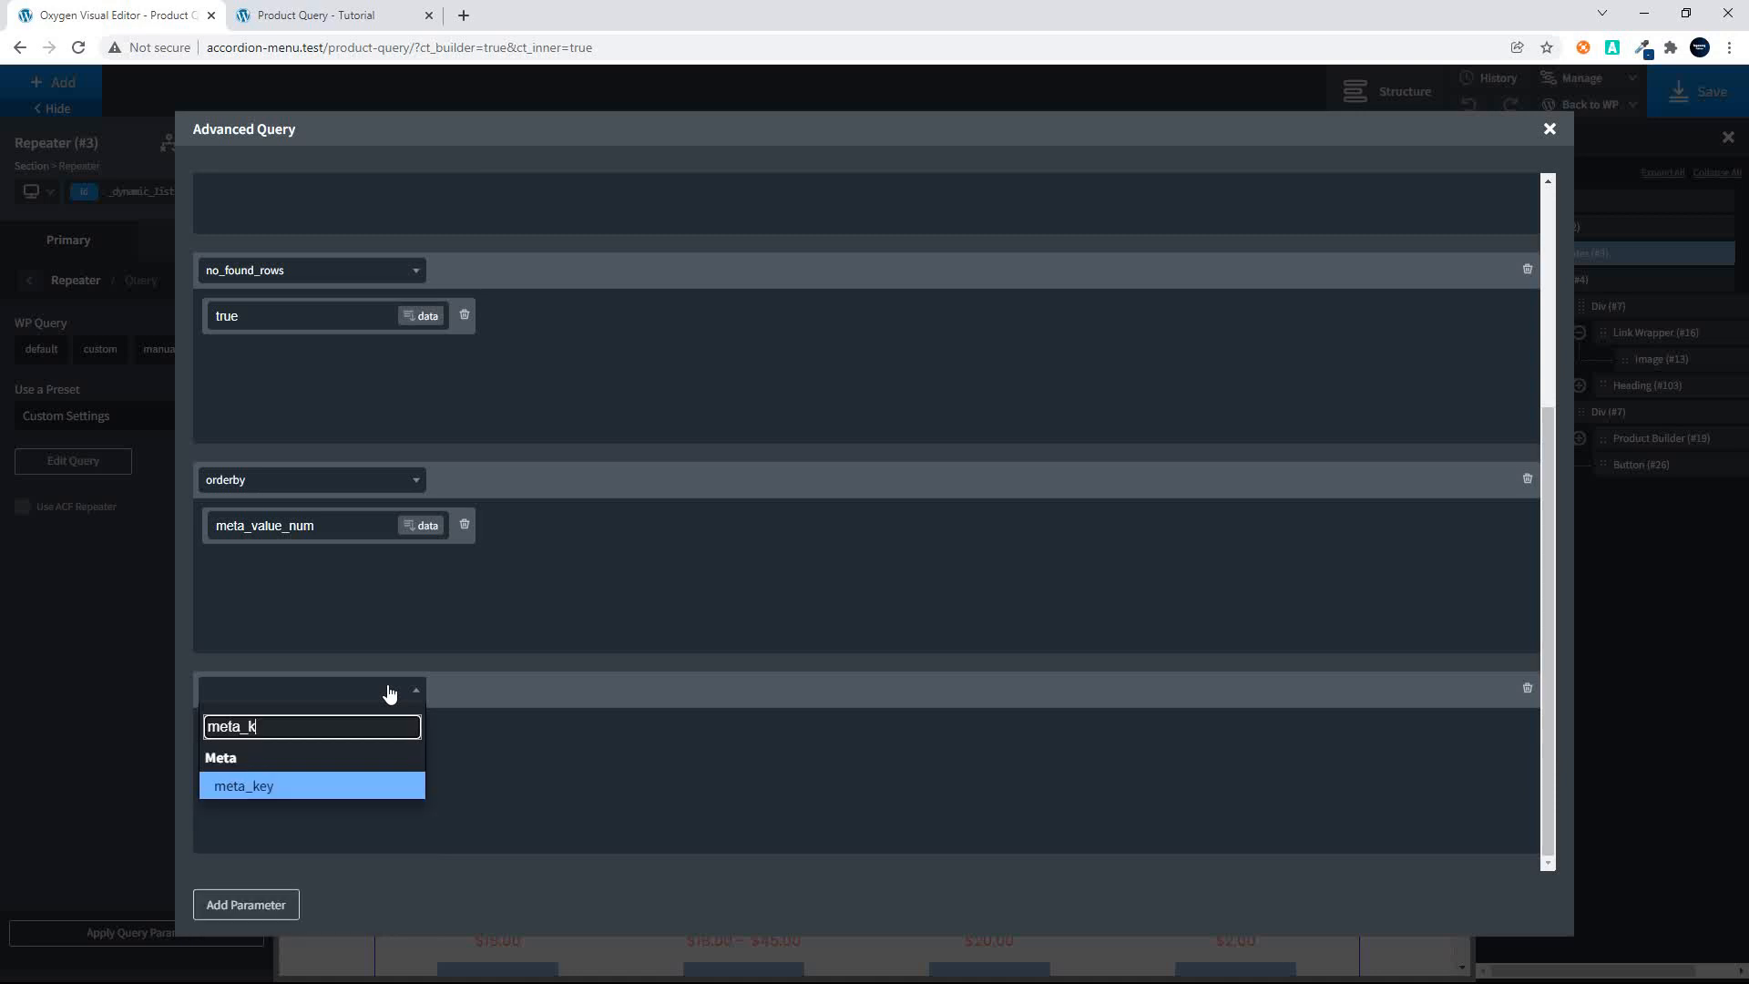
pyautogui.click(289, 795)
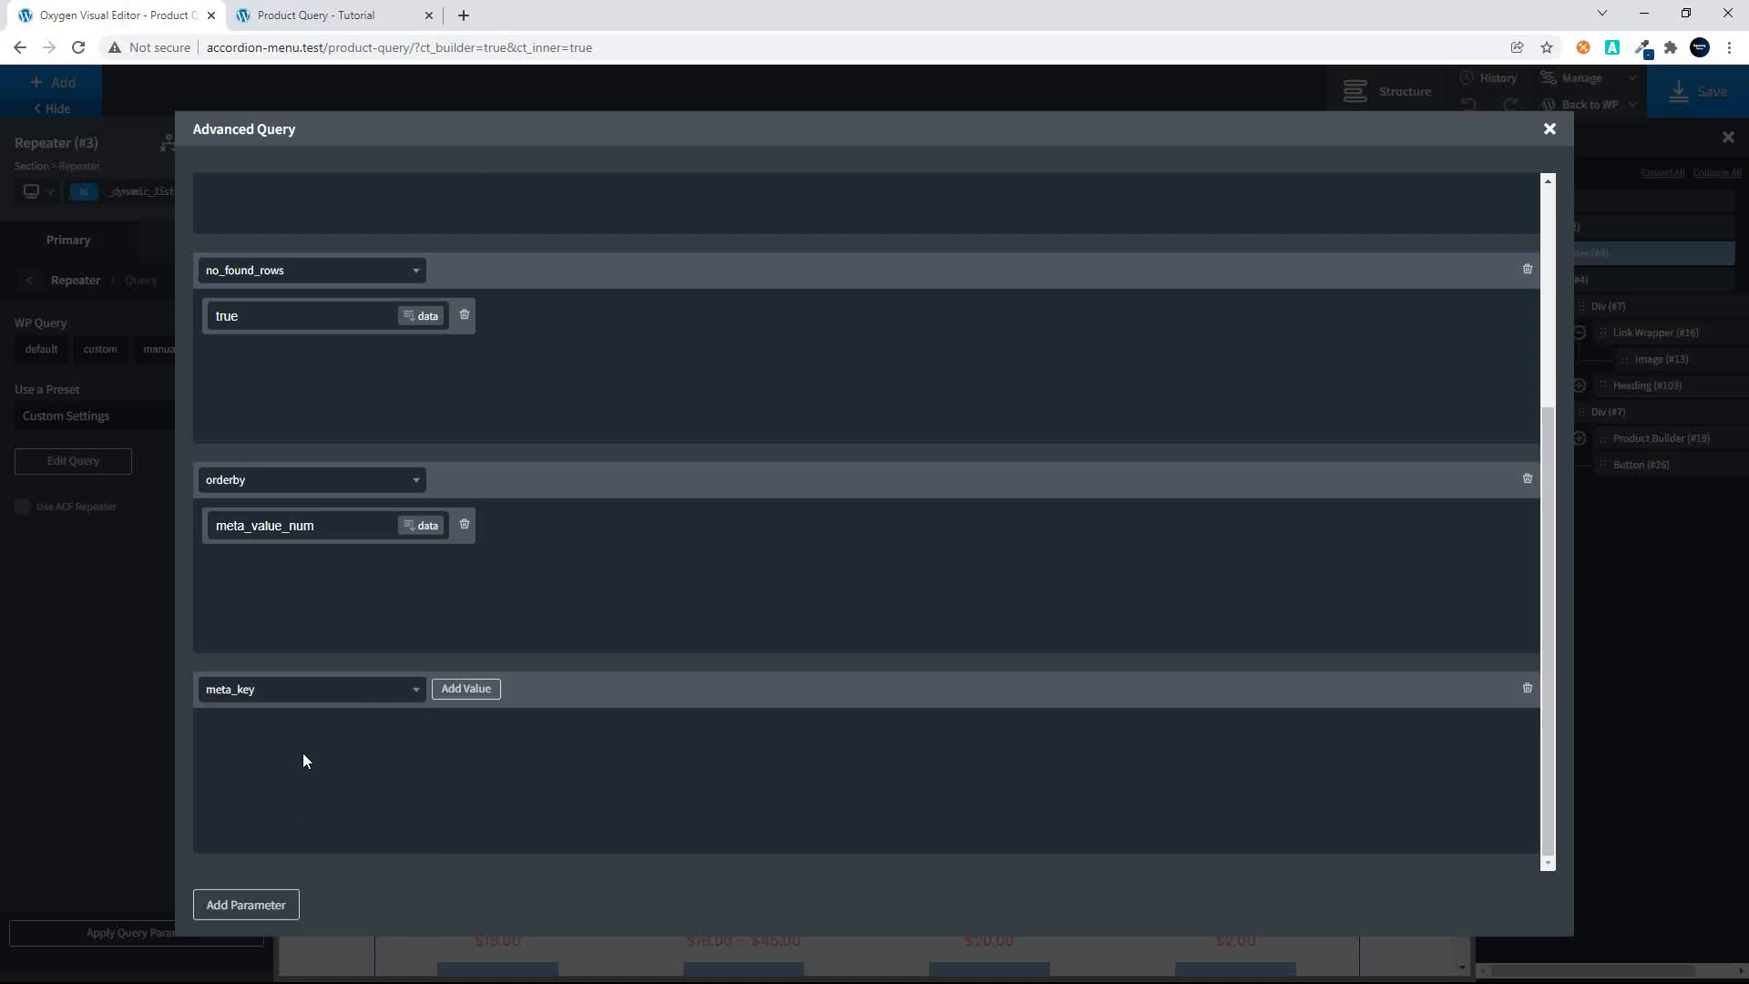
pyautogui.click(469, 689)
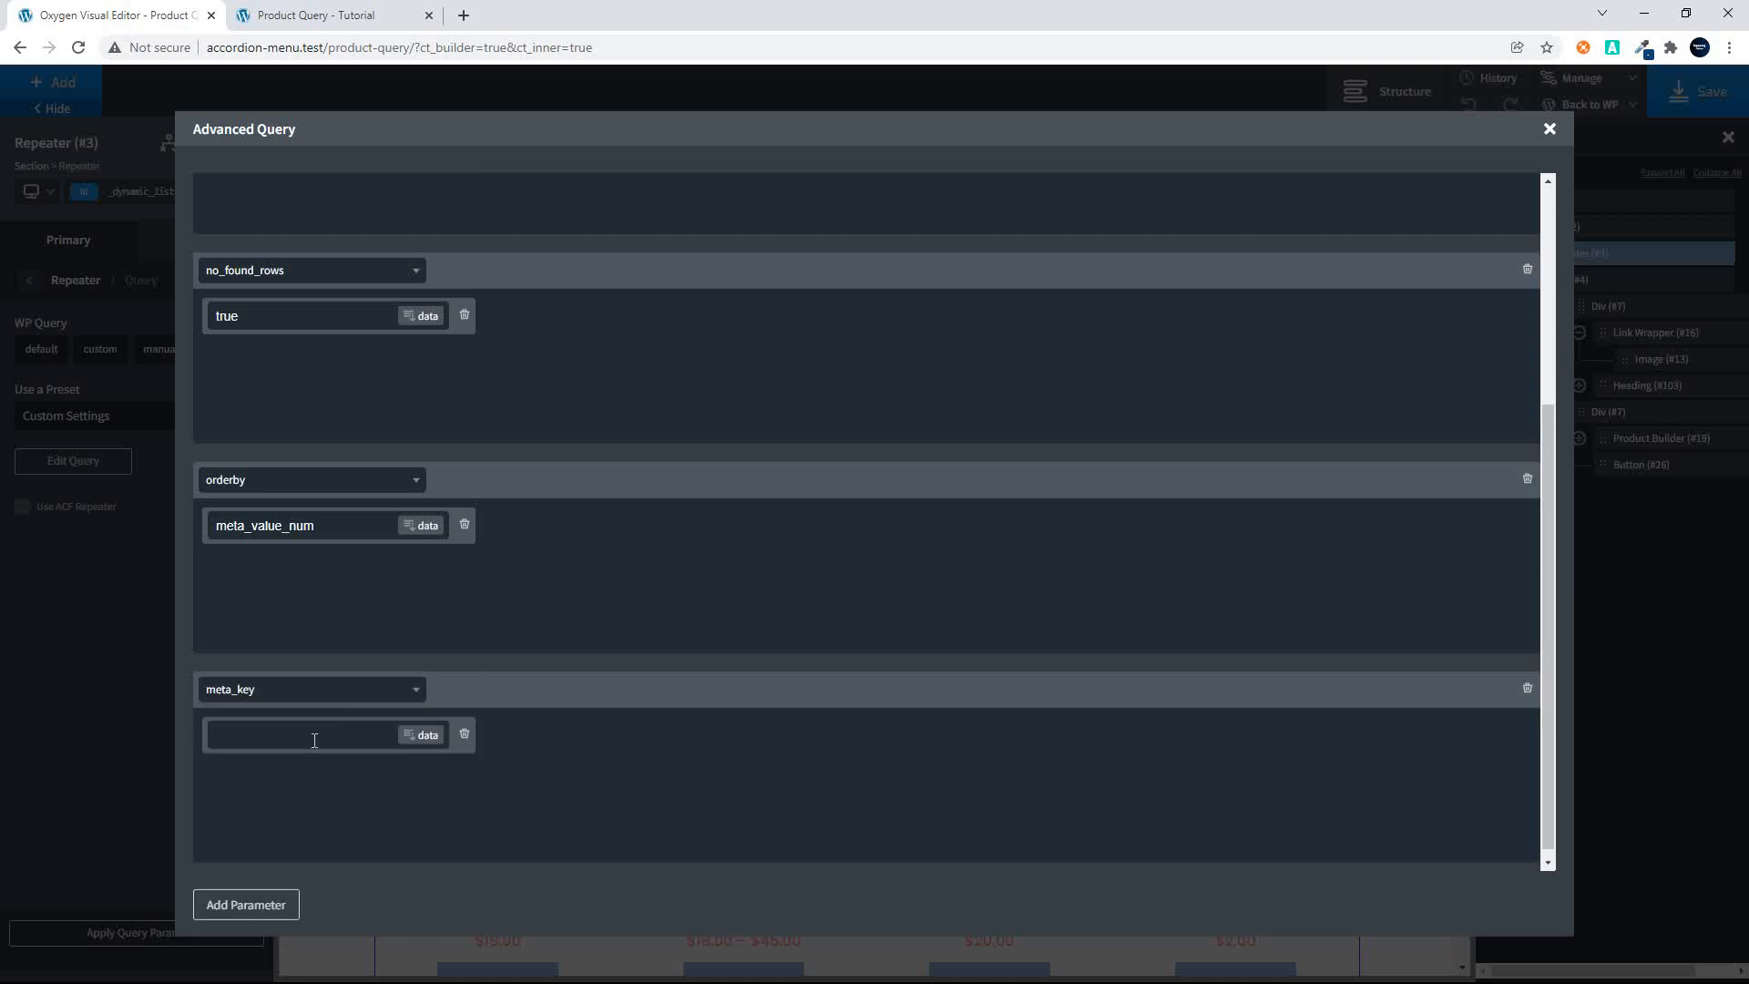
pyautogui.write('_price')
pyautogui.scroll(4, 397, 594)
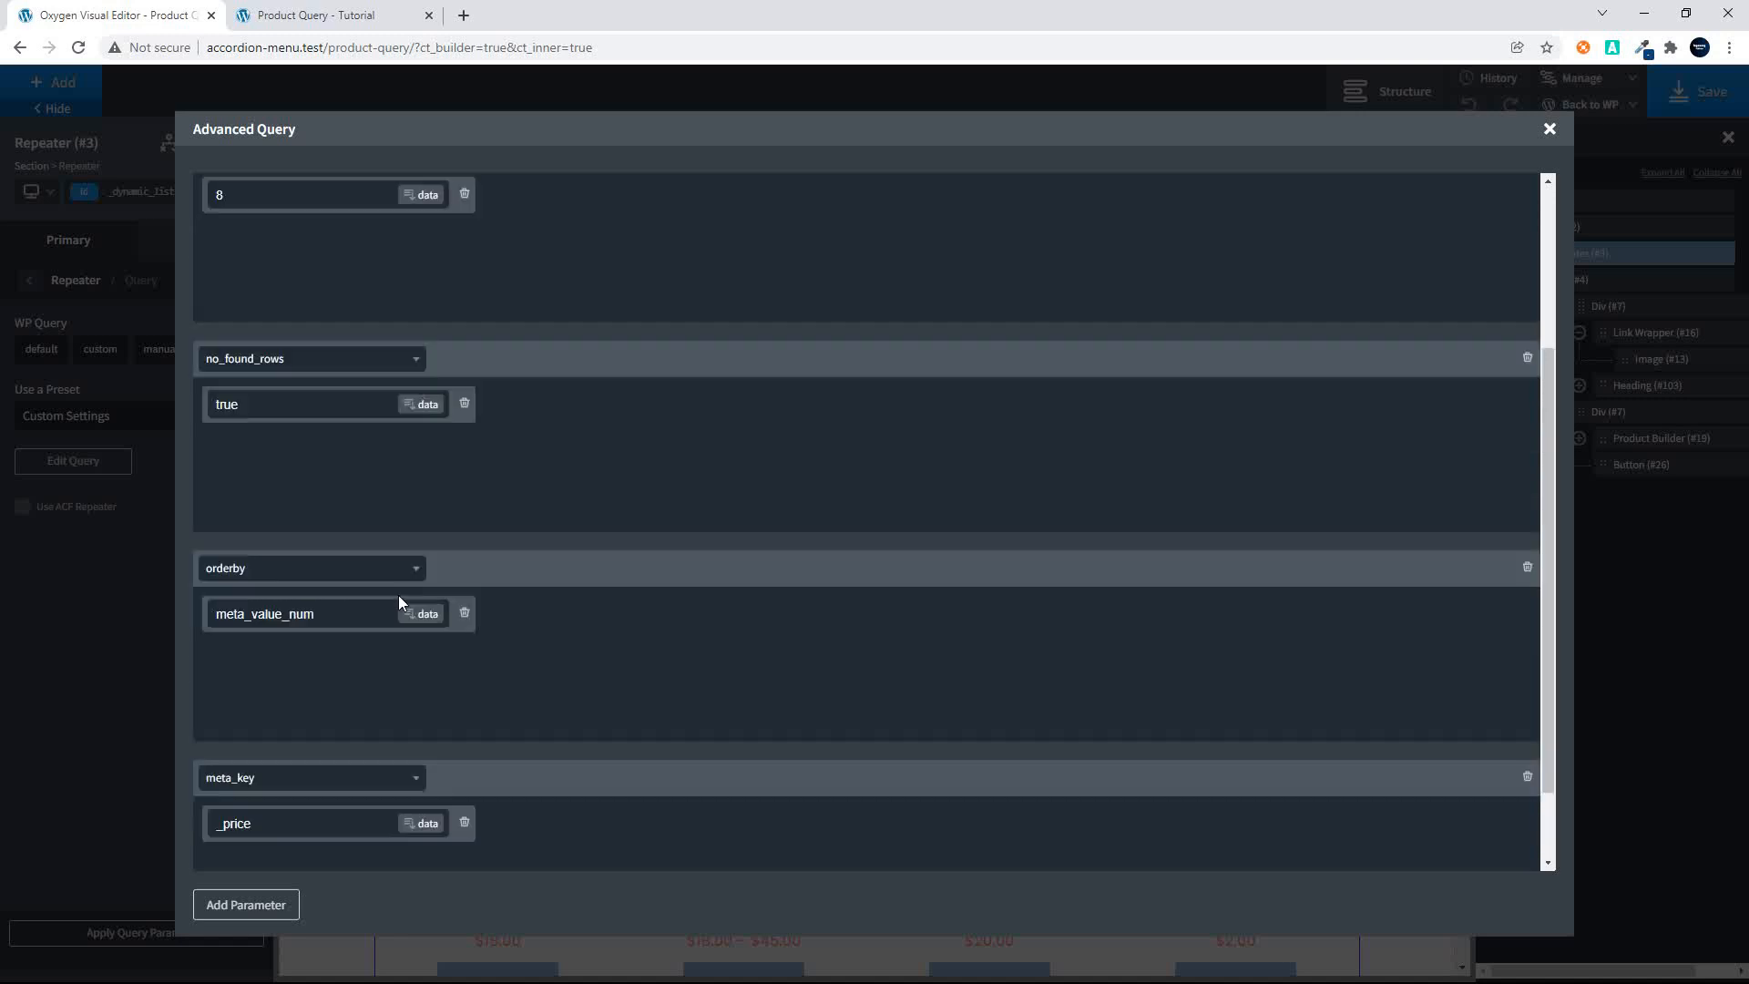
pyautogui.scroll(-4, 397, 601)
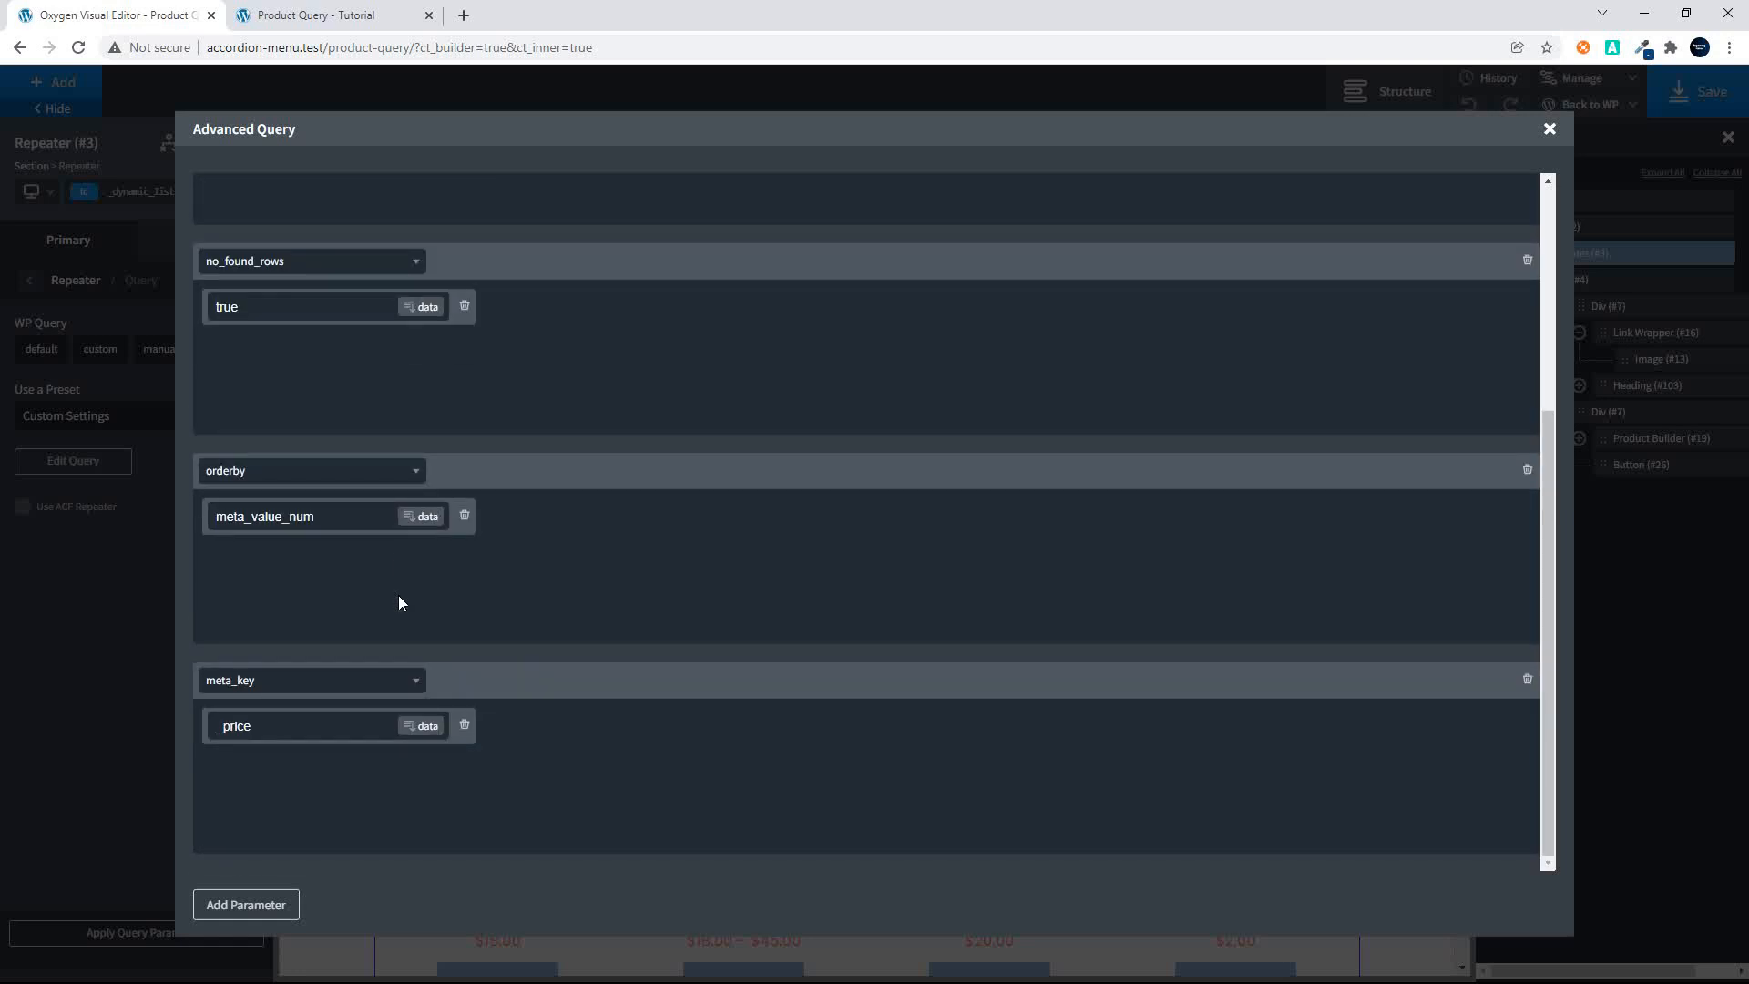
# Step: Add an order parameter with the value ASC to the repeater's advanced query
pyautogui.click(275, 905)
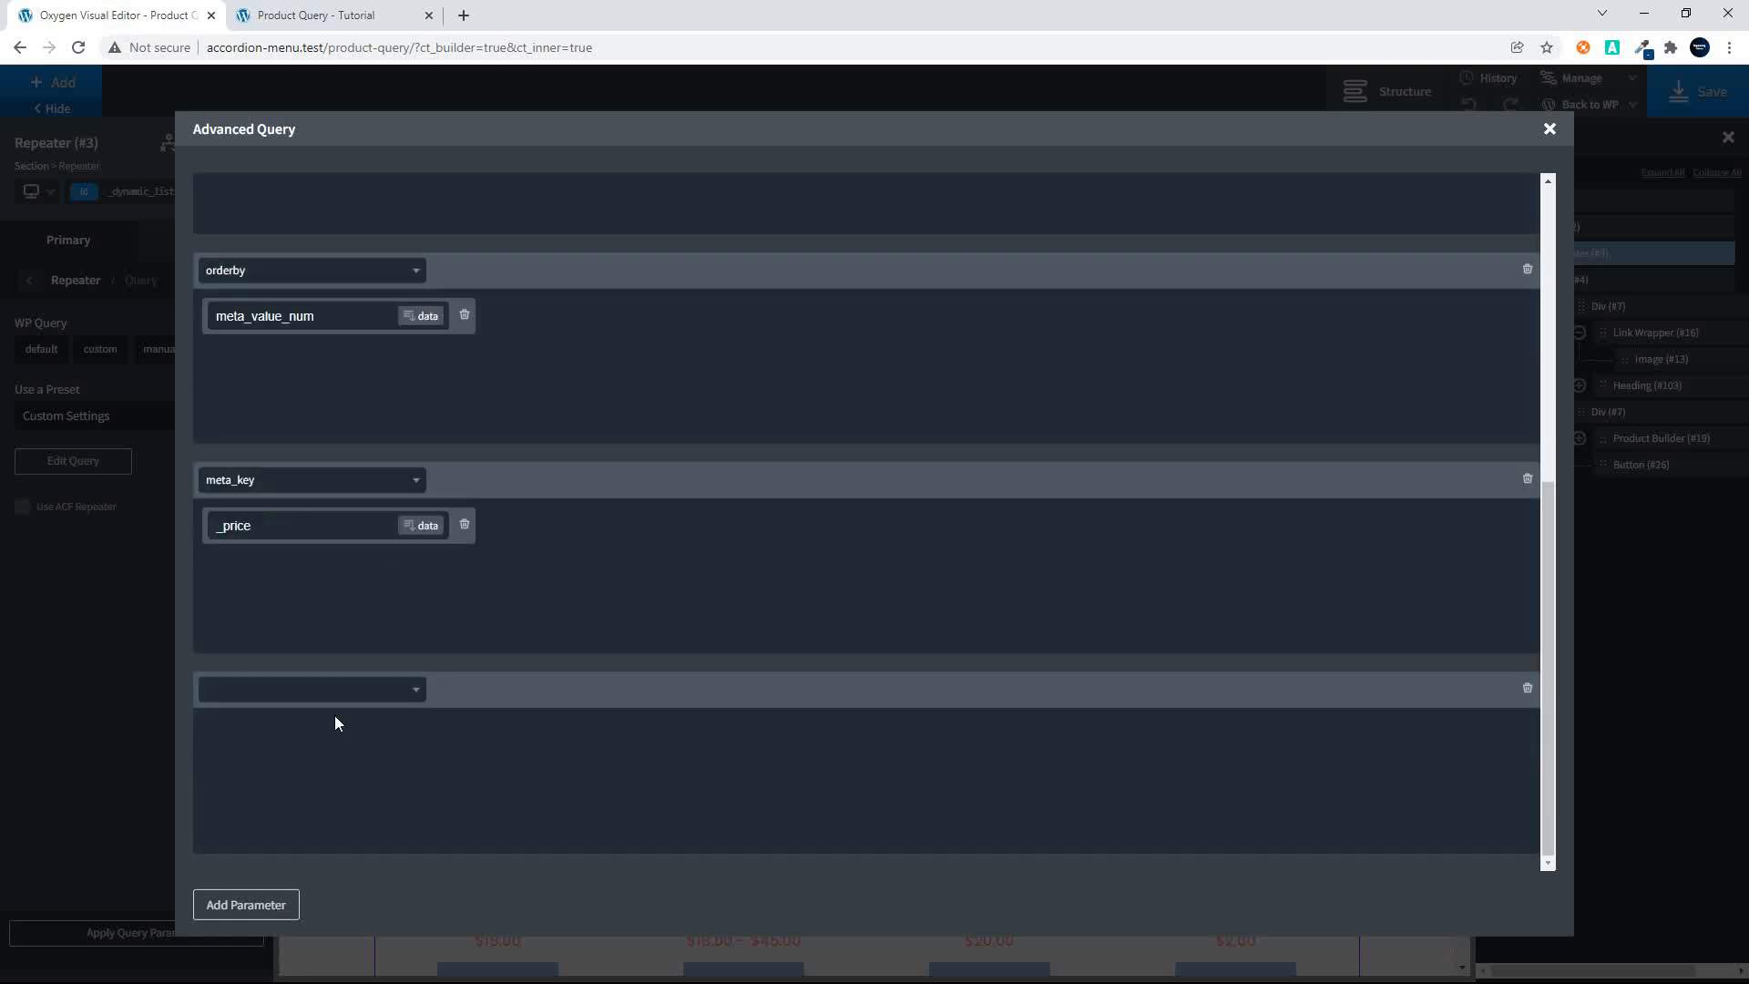
pyautogui.click(337, 696)
pyautogui.write('order')
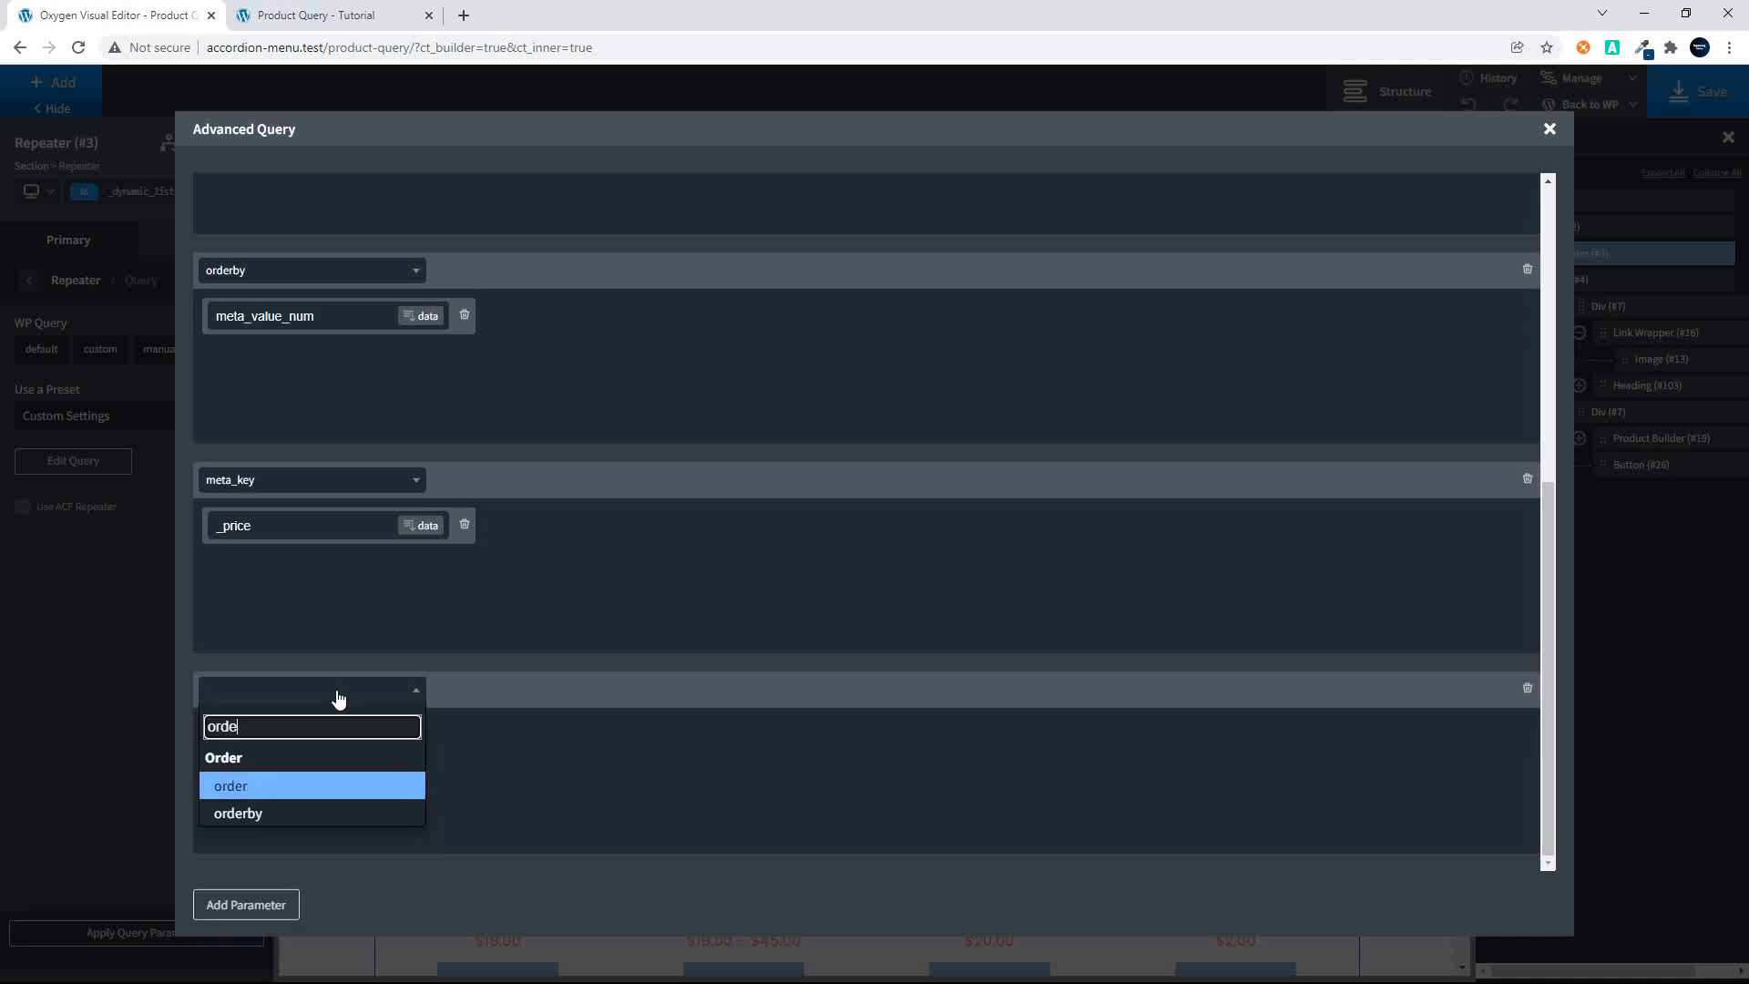
pyautogui.click(275, 787)
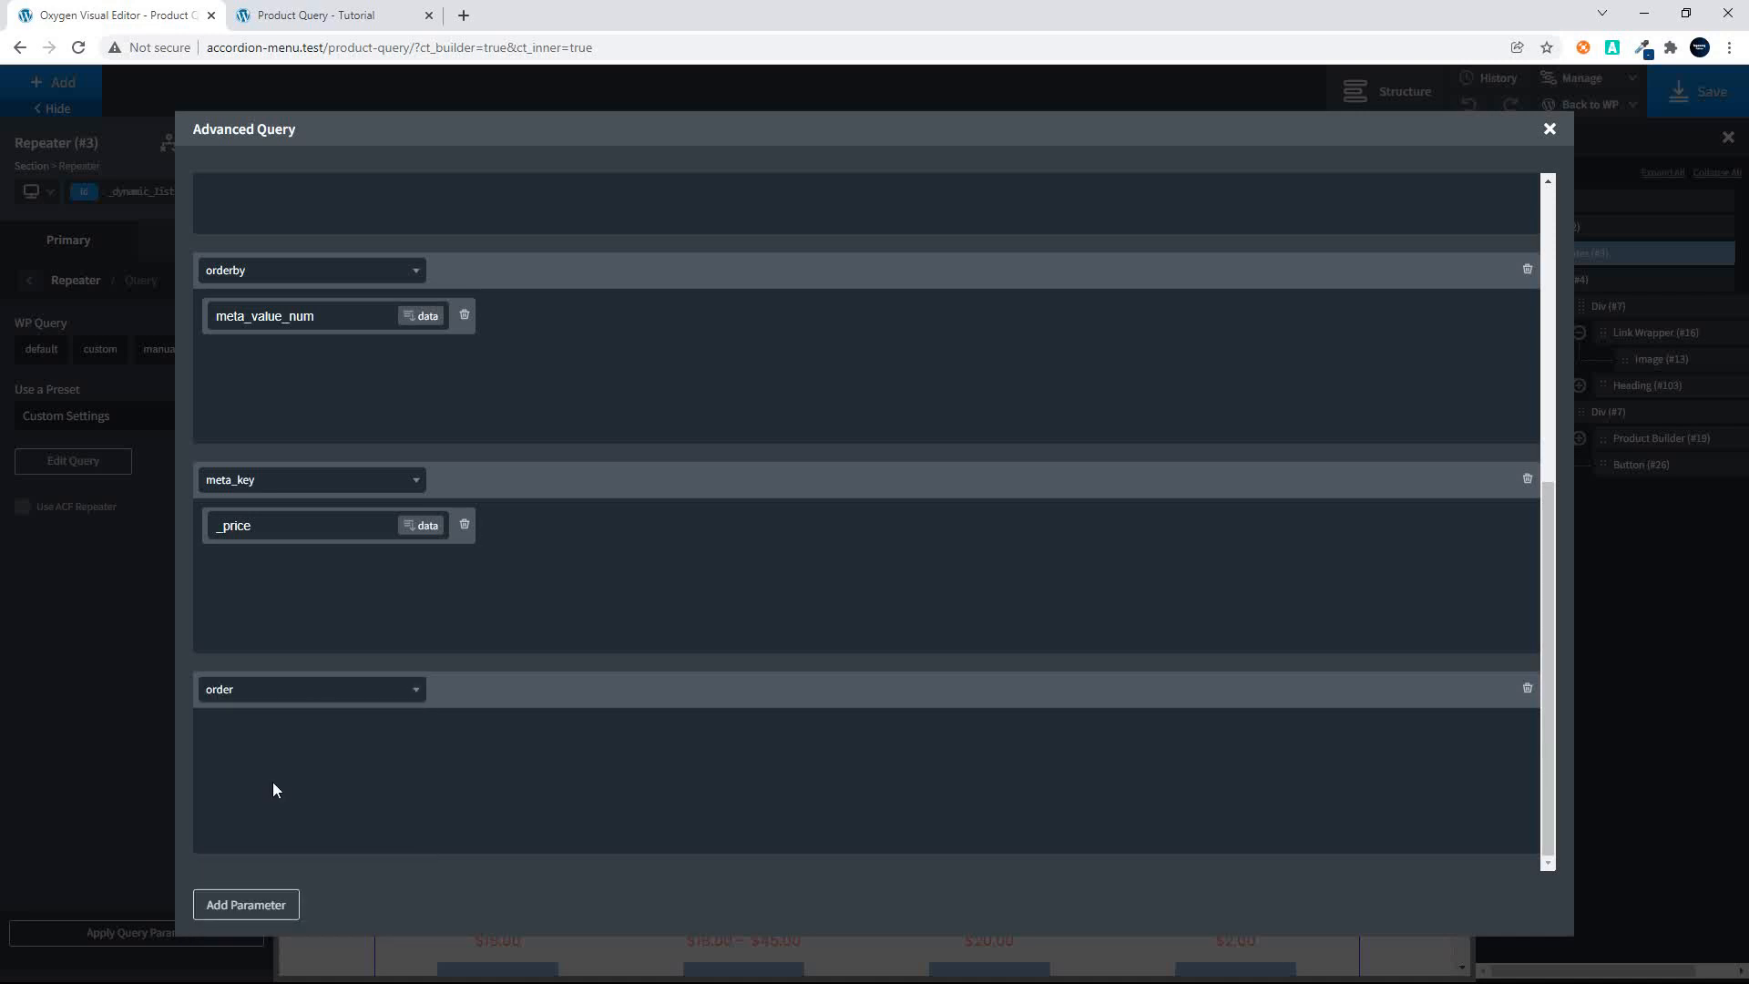
pyautogui.click(467, 692)
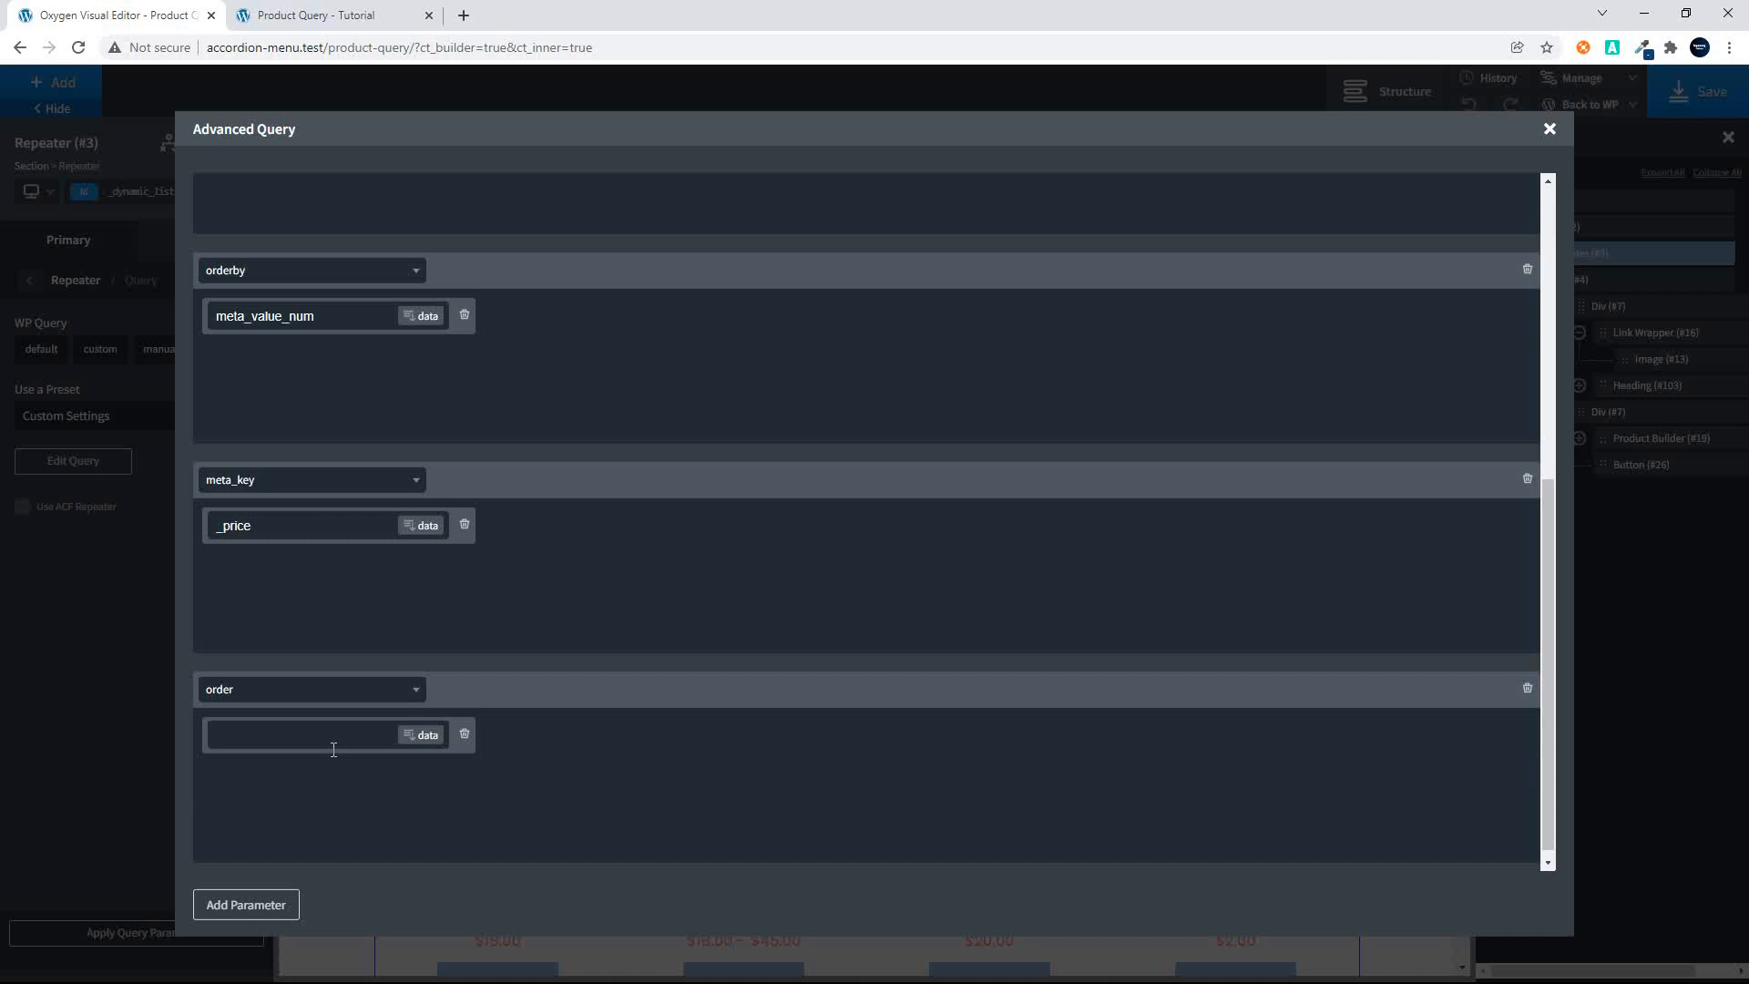
pyautogui.write('ASC')
# Step: Save the ascending price query, check the product order on the reloaded live page, and return to the Oxygen editor
pyautogui.click(1546, 134)
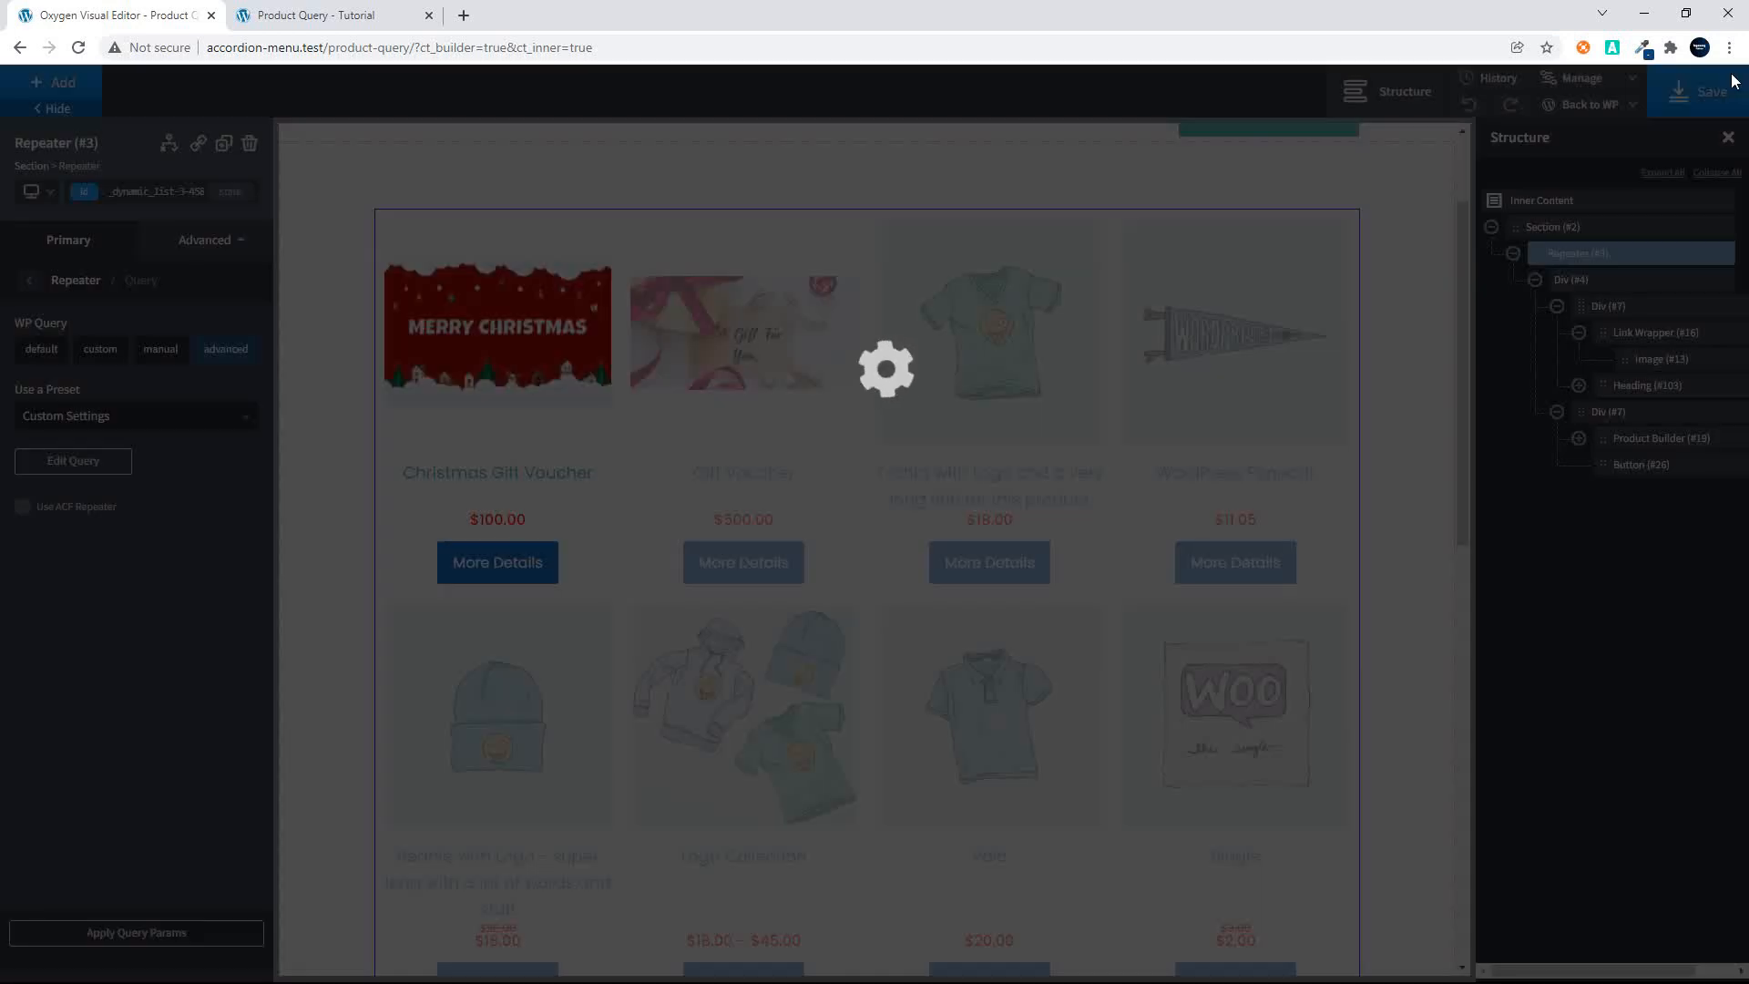
pyautogui.click(344, 15)
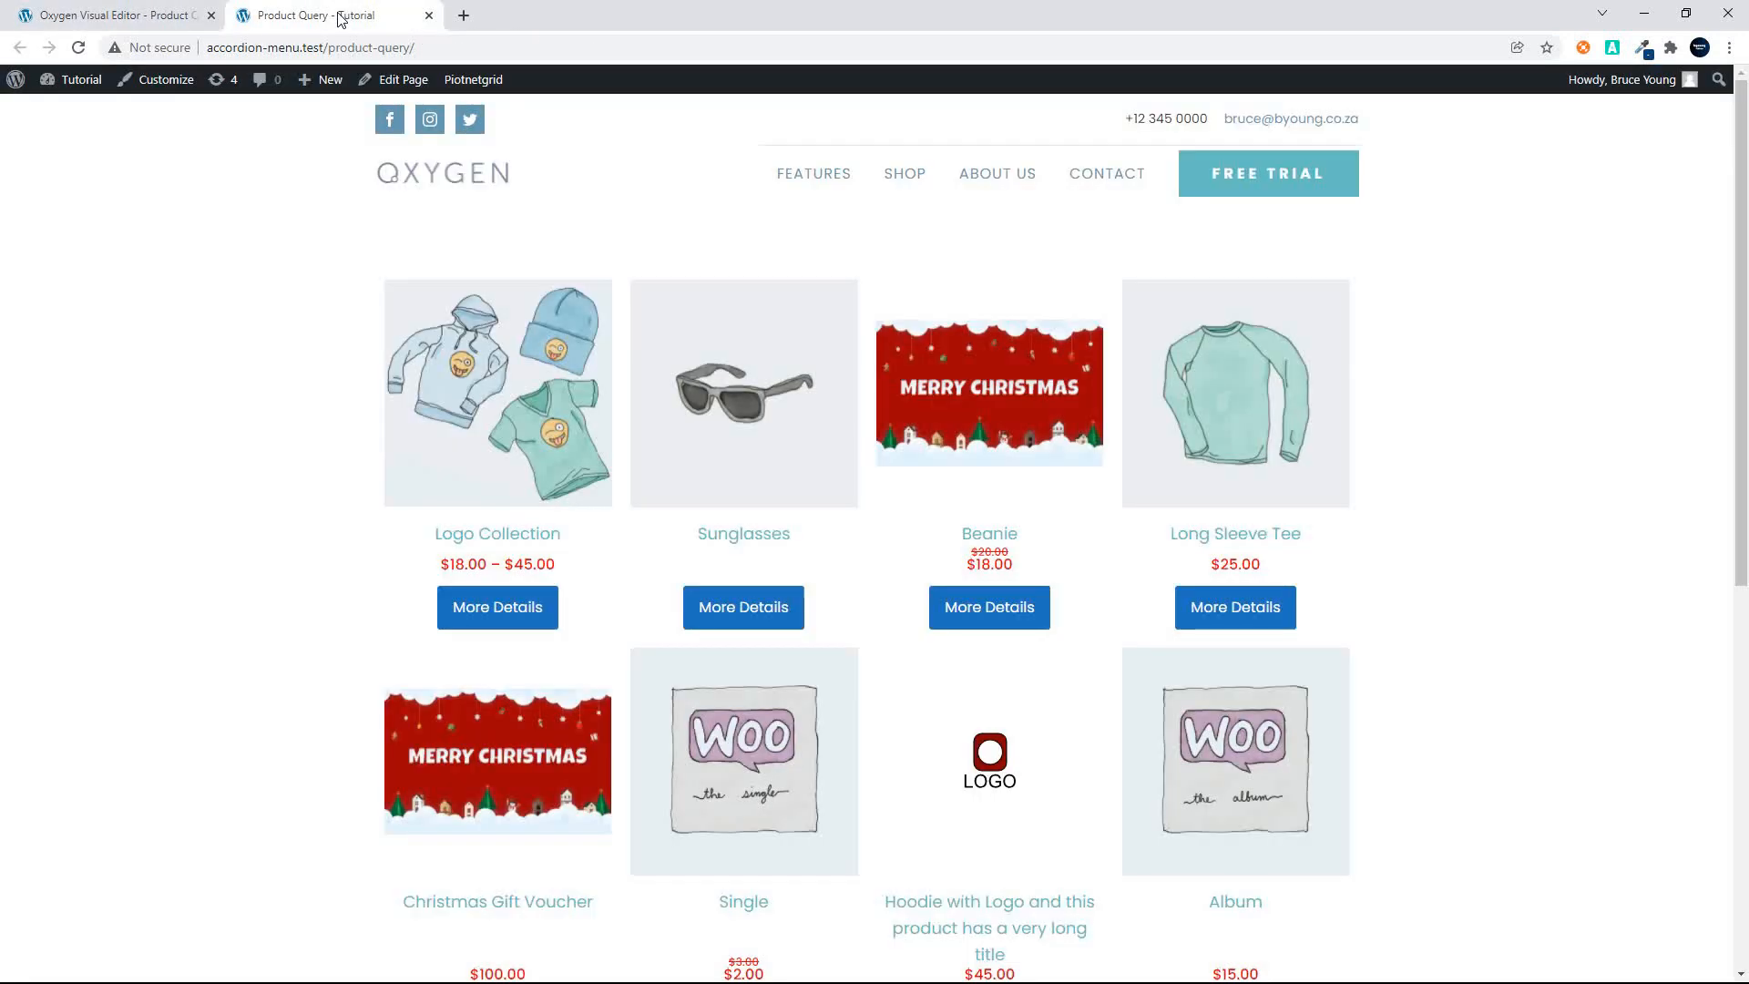
pyautogui.click(79, 47)
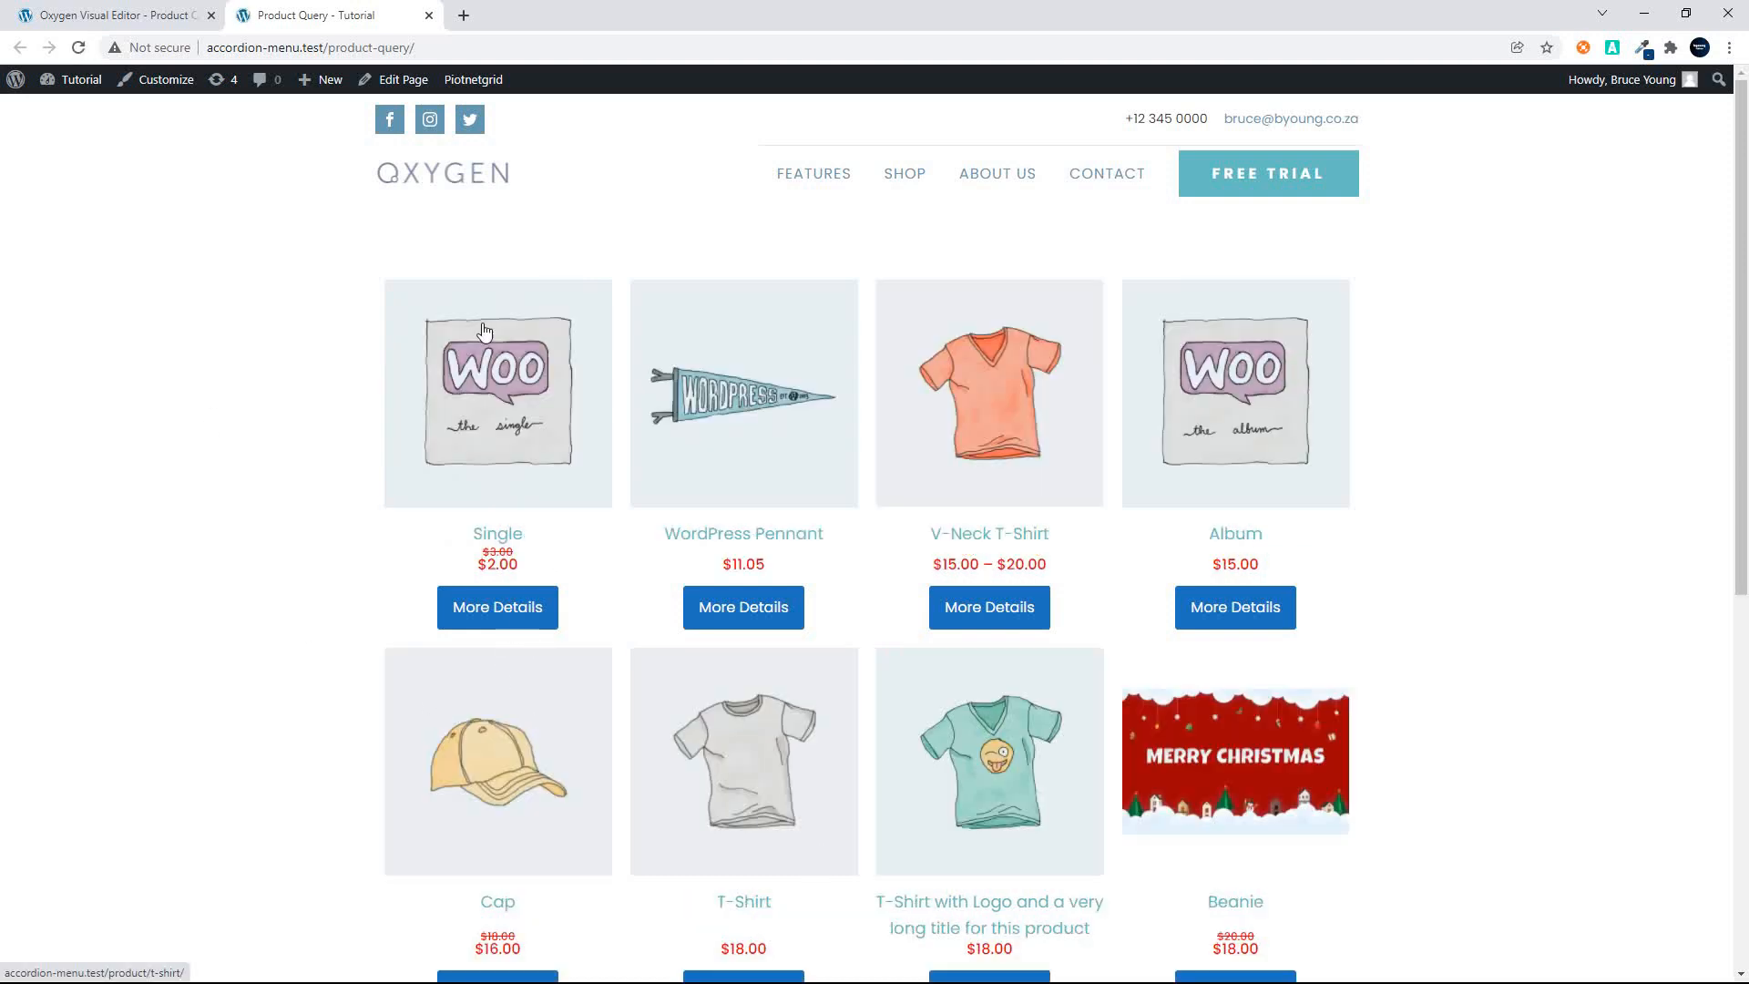
pyautogui.click(125, 11)
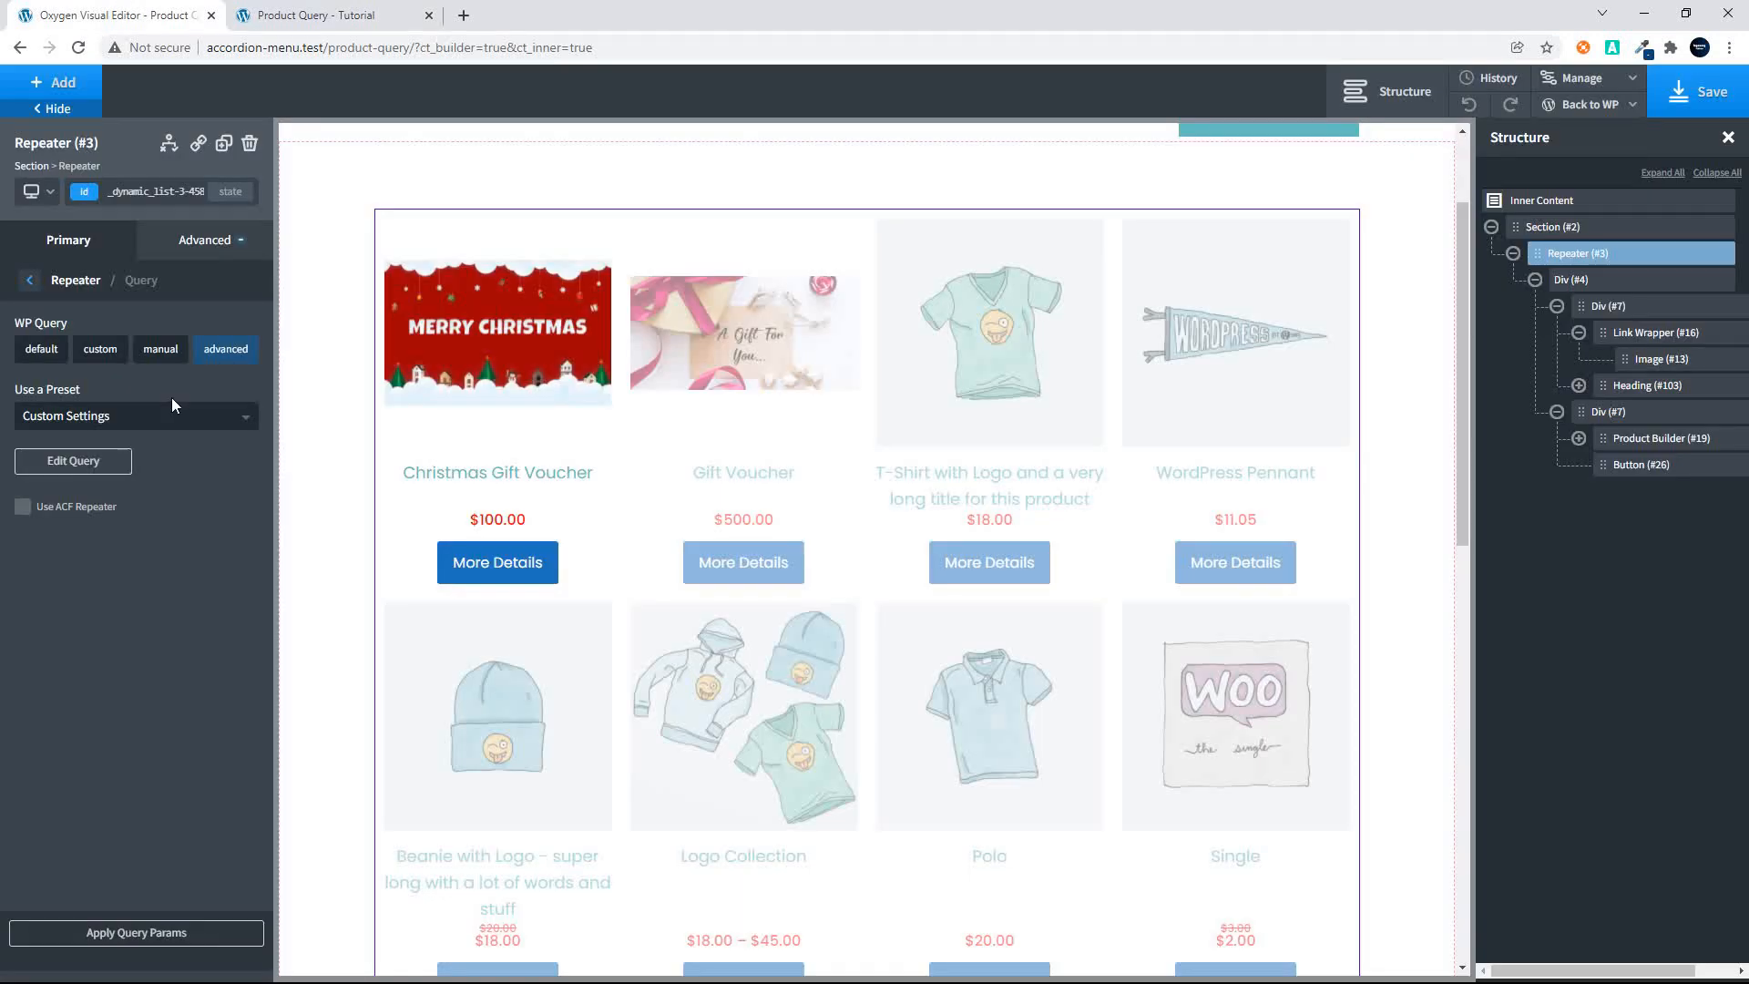
pyautogui.click(73, 461)
pyautogui.scroll(-5, 588, 821)
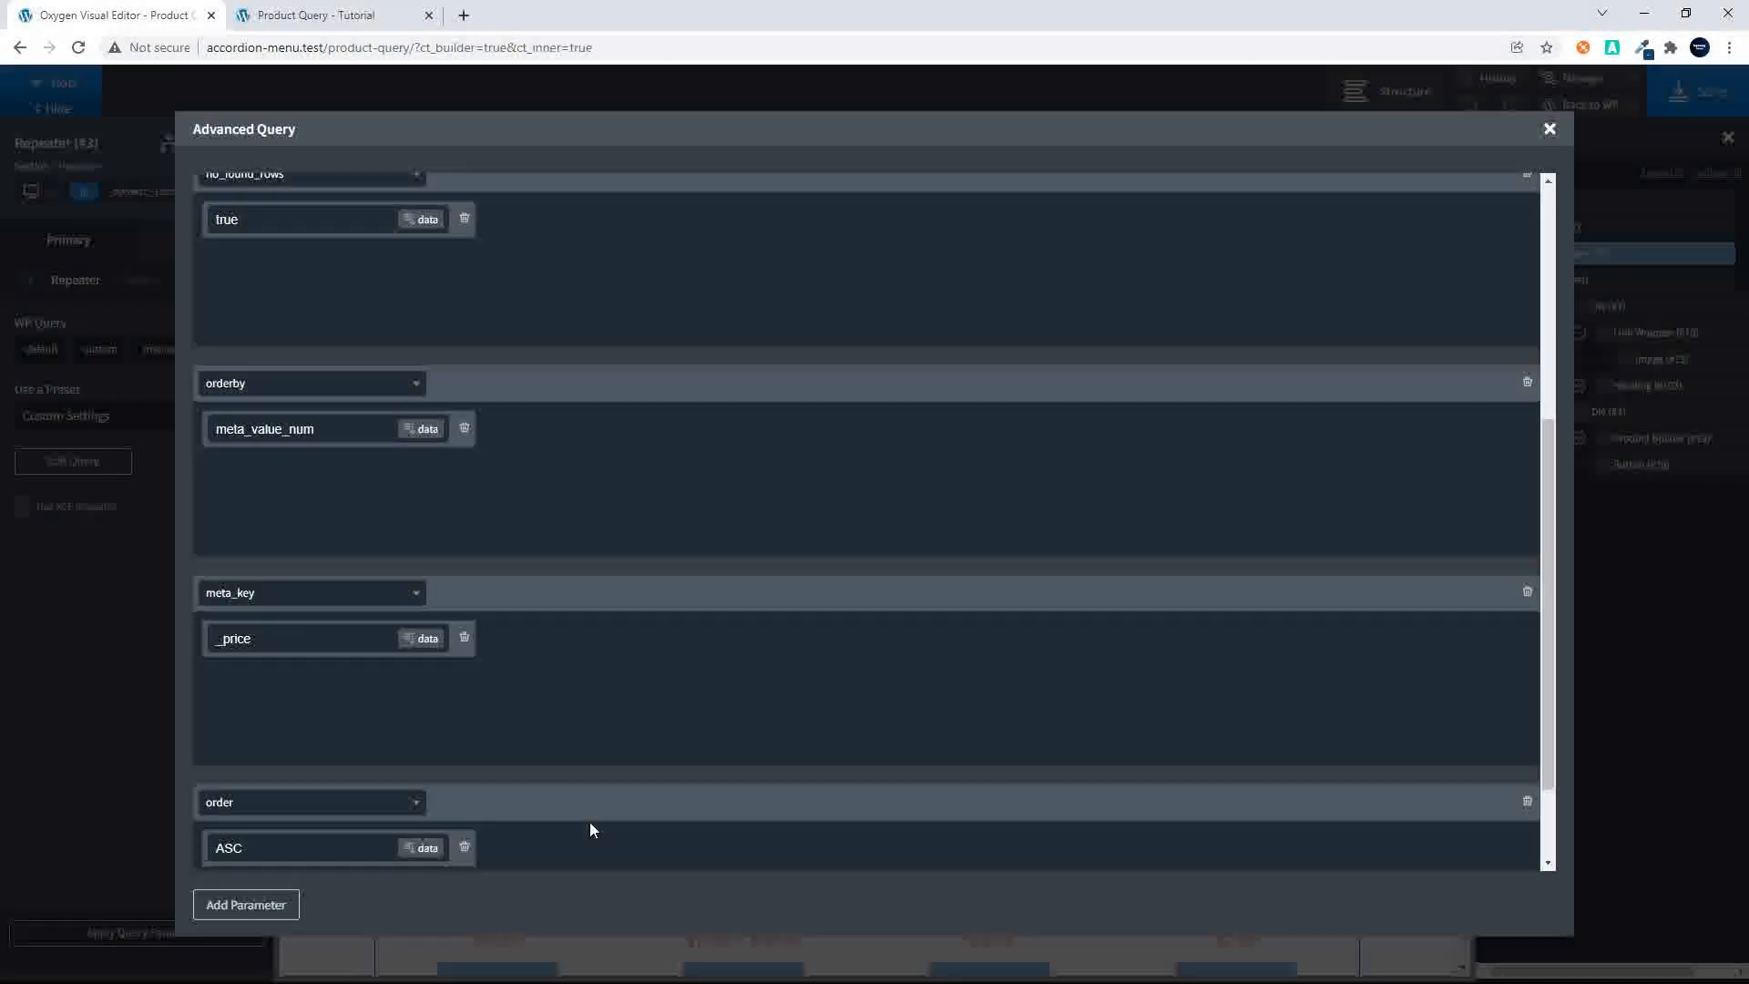
pyautogui.moveTo(289, 723); pyautogui.dragTo(165, 722)
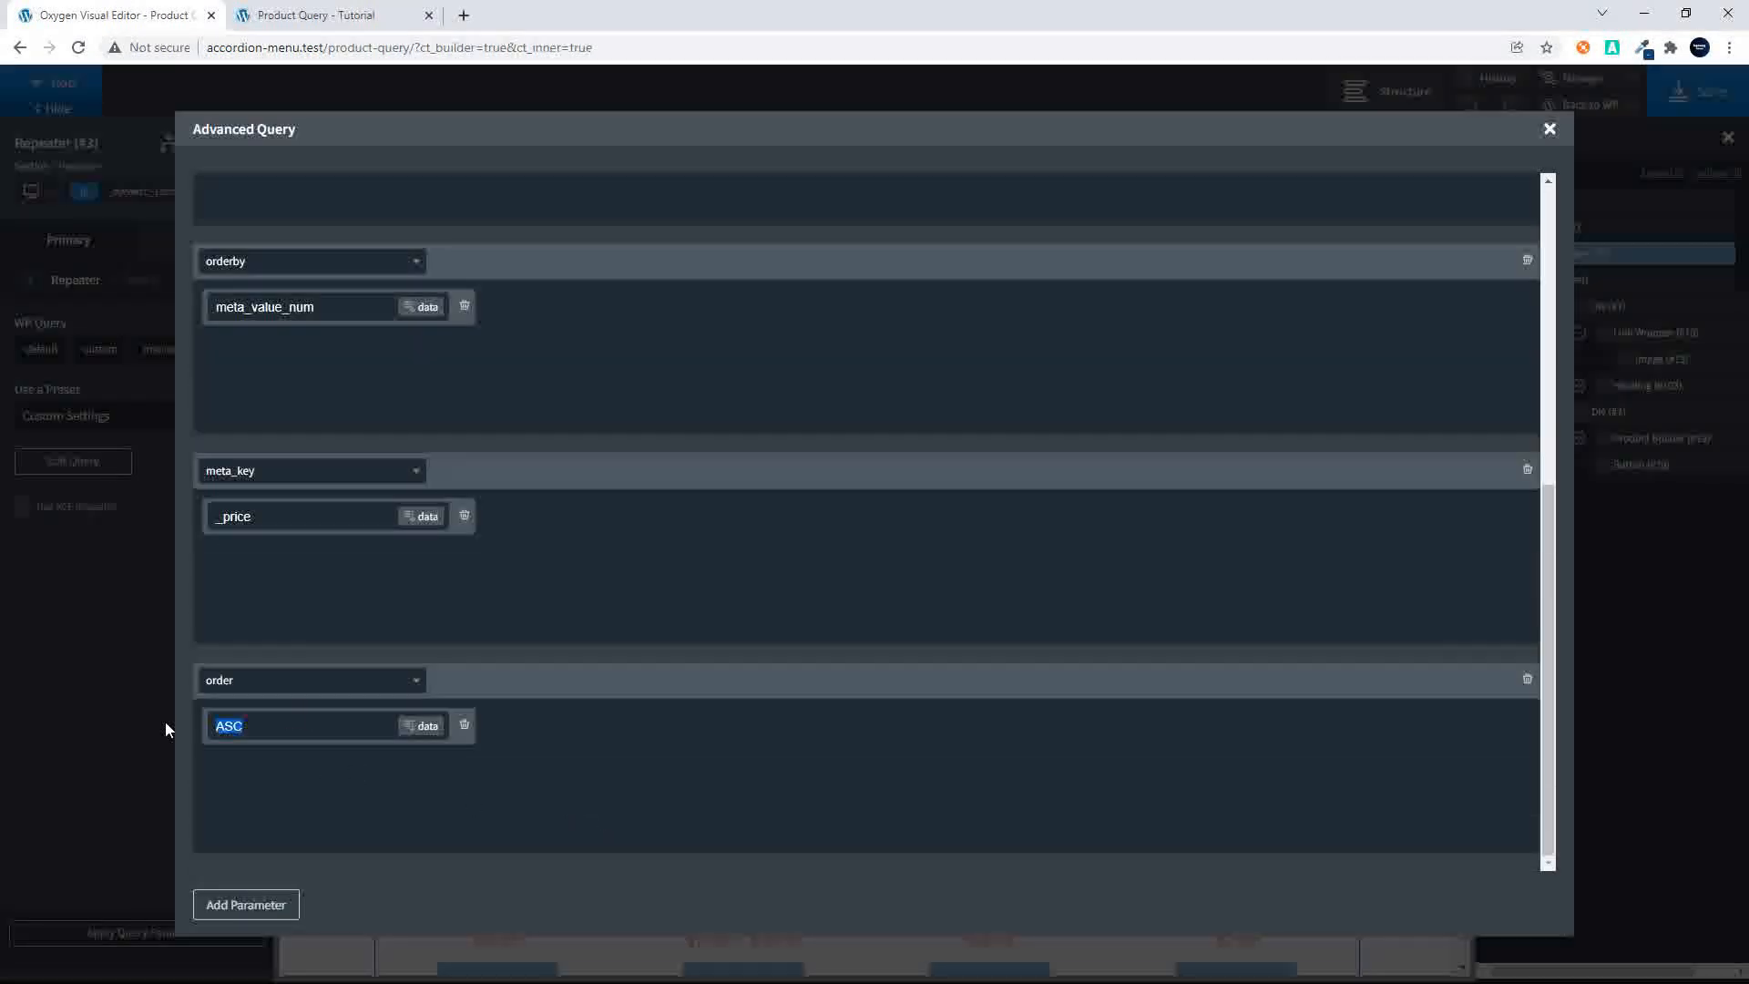
pyautogui.click(164, 721)
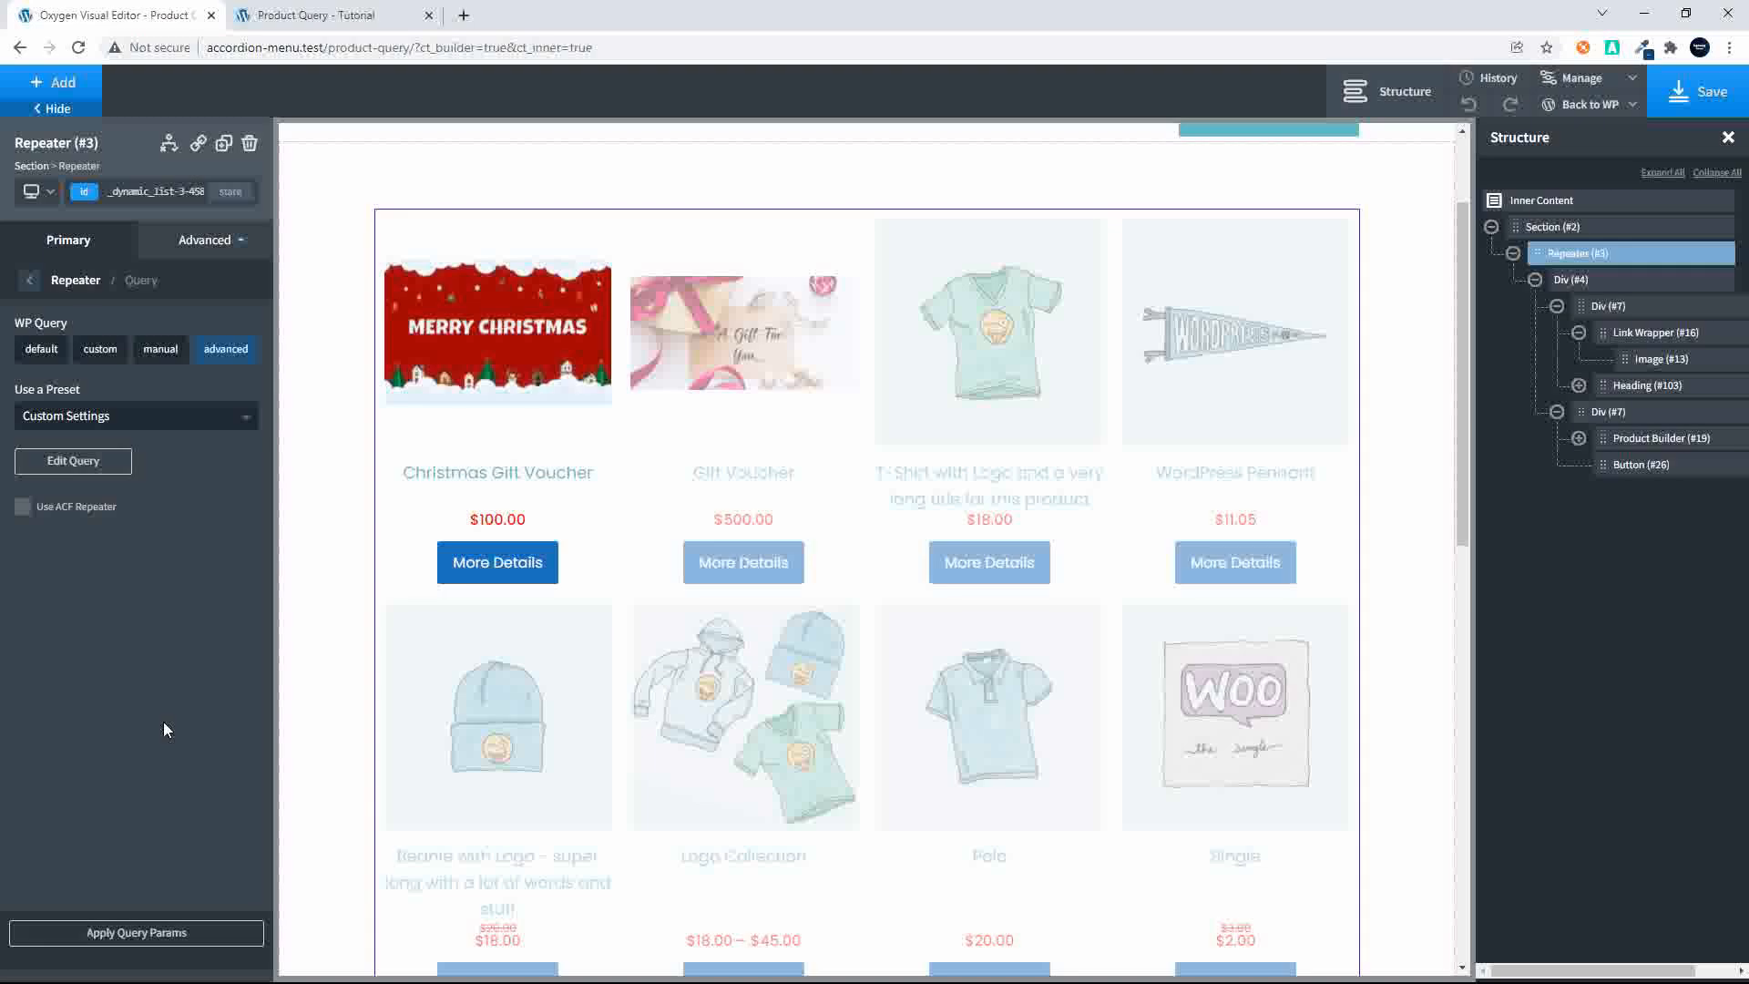
# Step: Set the order parameter to DESC in the repeater's price-ordered advanced query
pyautogui.click(61, 462)
pyautogui.scroll(-5, 328, 657)
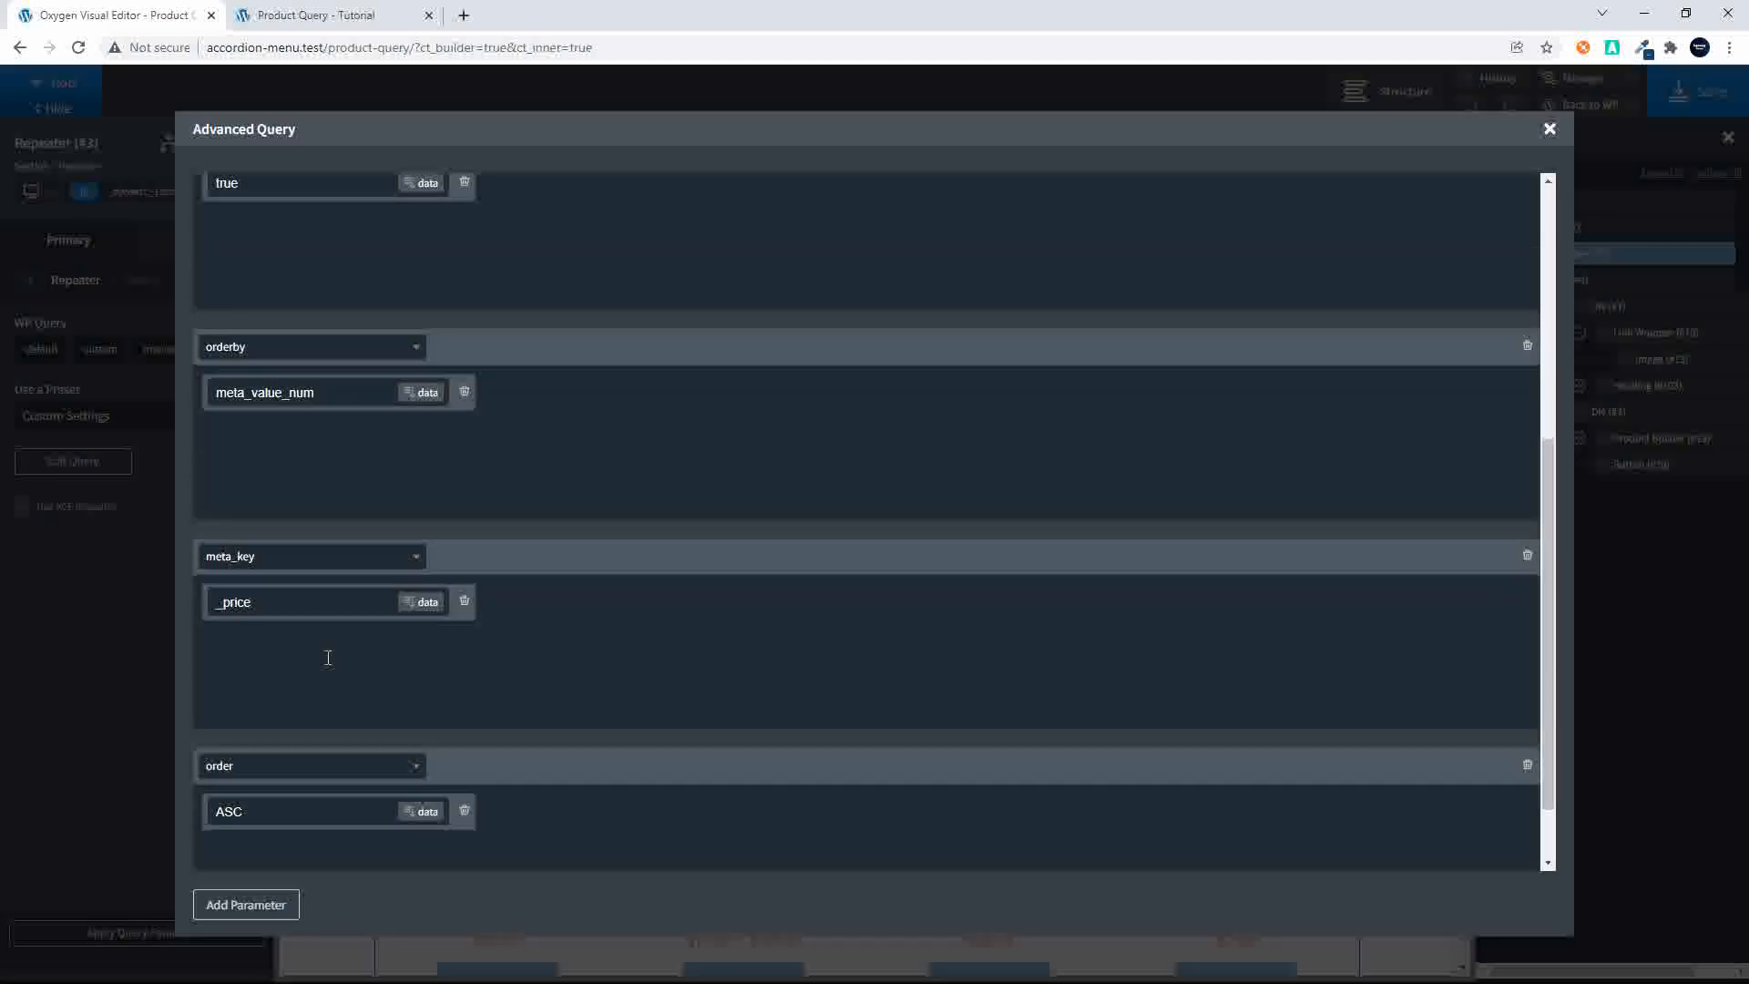
pyautogui.scroll(-2, 328, 657)
pyautogui.press('BackSpace')
pyautogui.press('BackSpace')
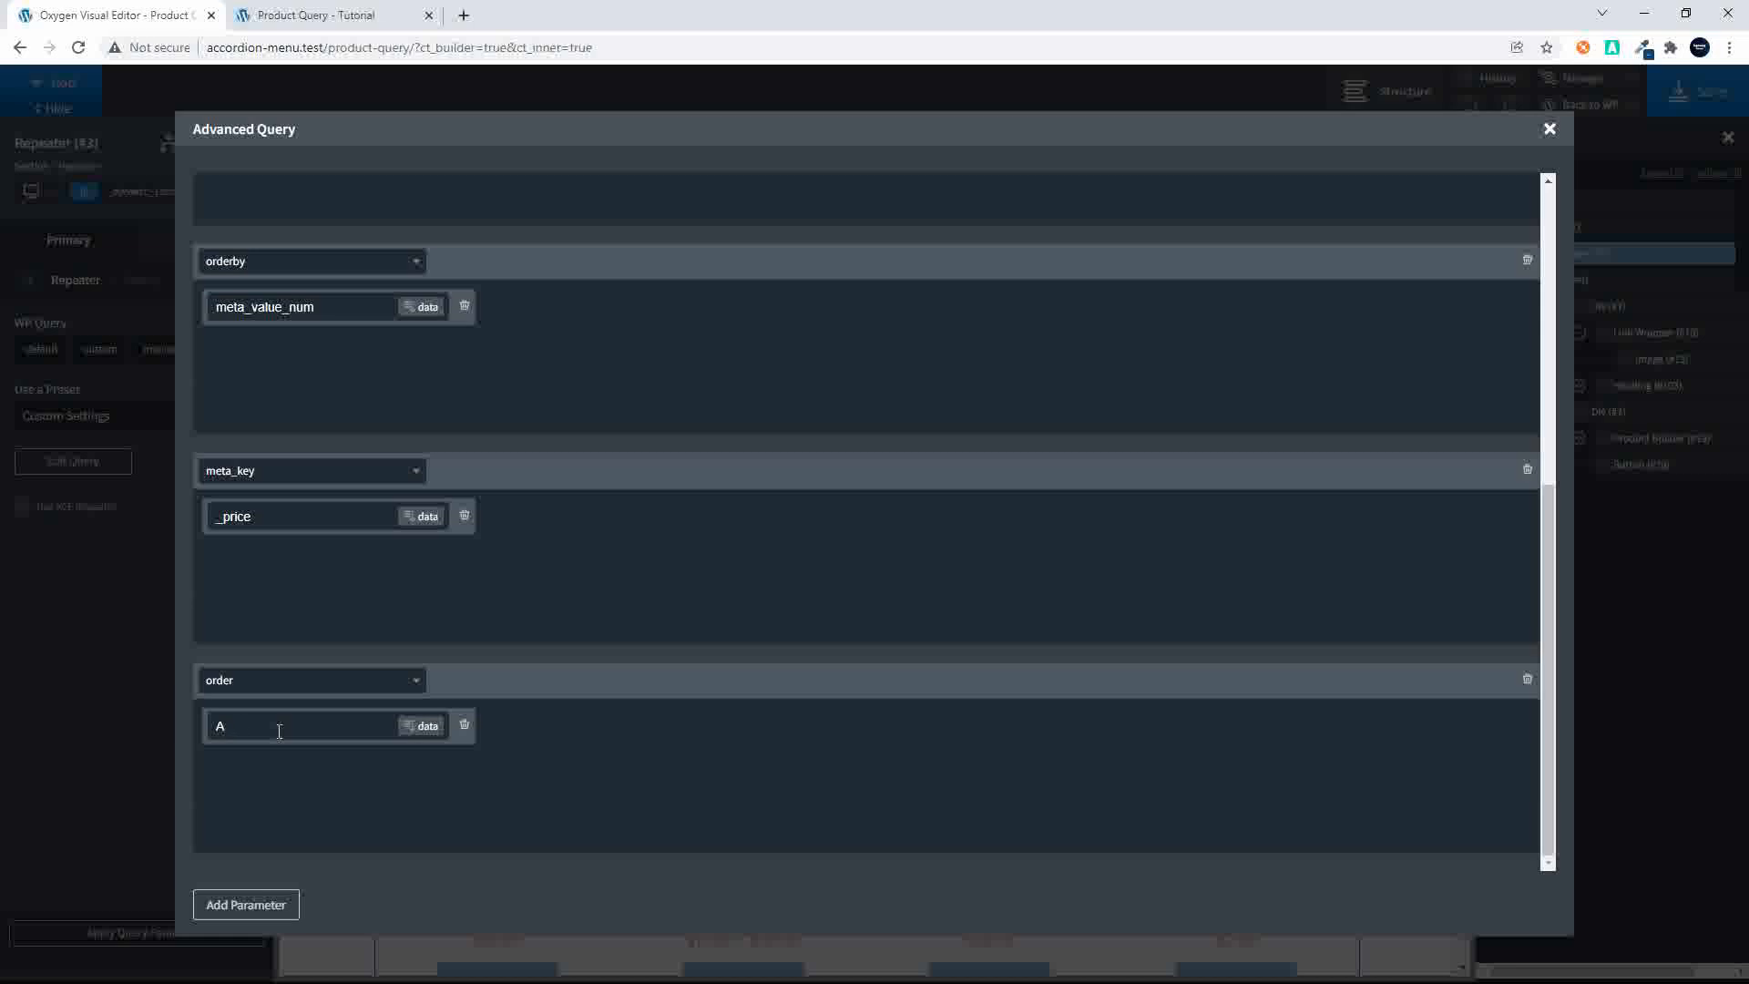
pyautogui.write('DESC')
# Step: Save the descending price query, and reload the live Product Query page to examine the product order
pyautogui.click(1548, 129)
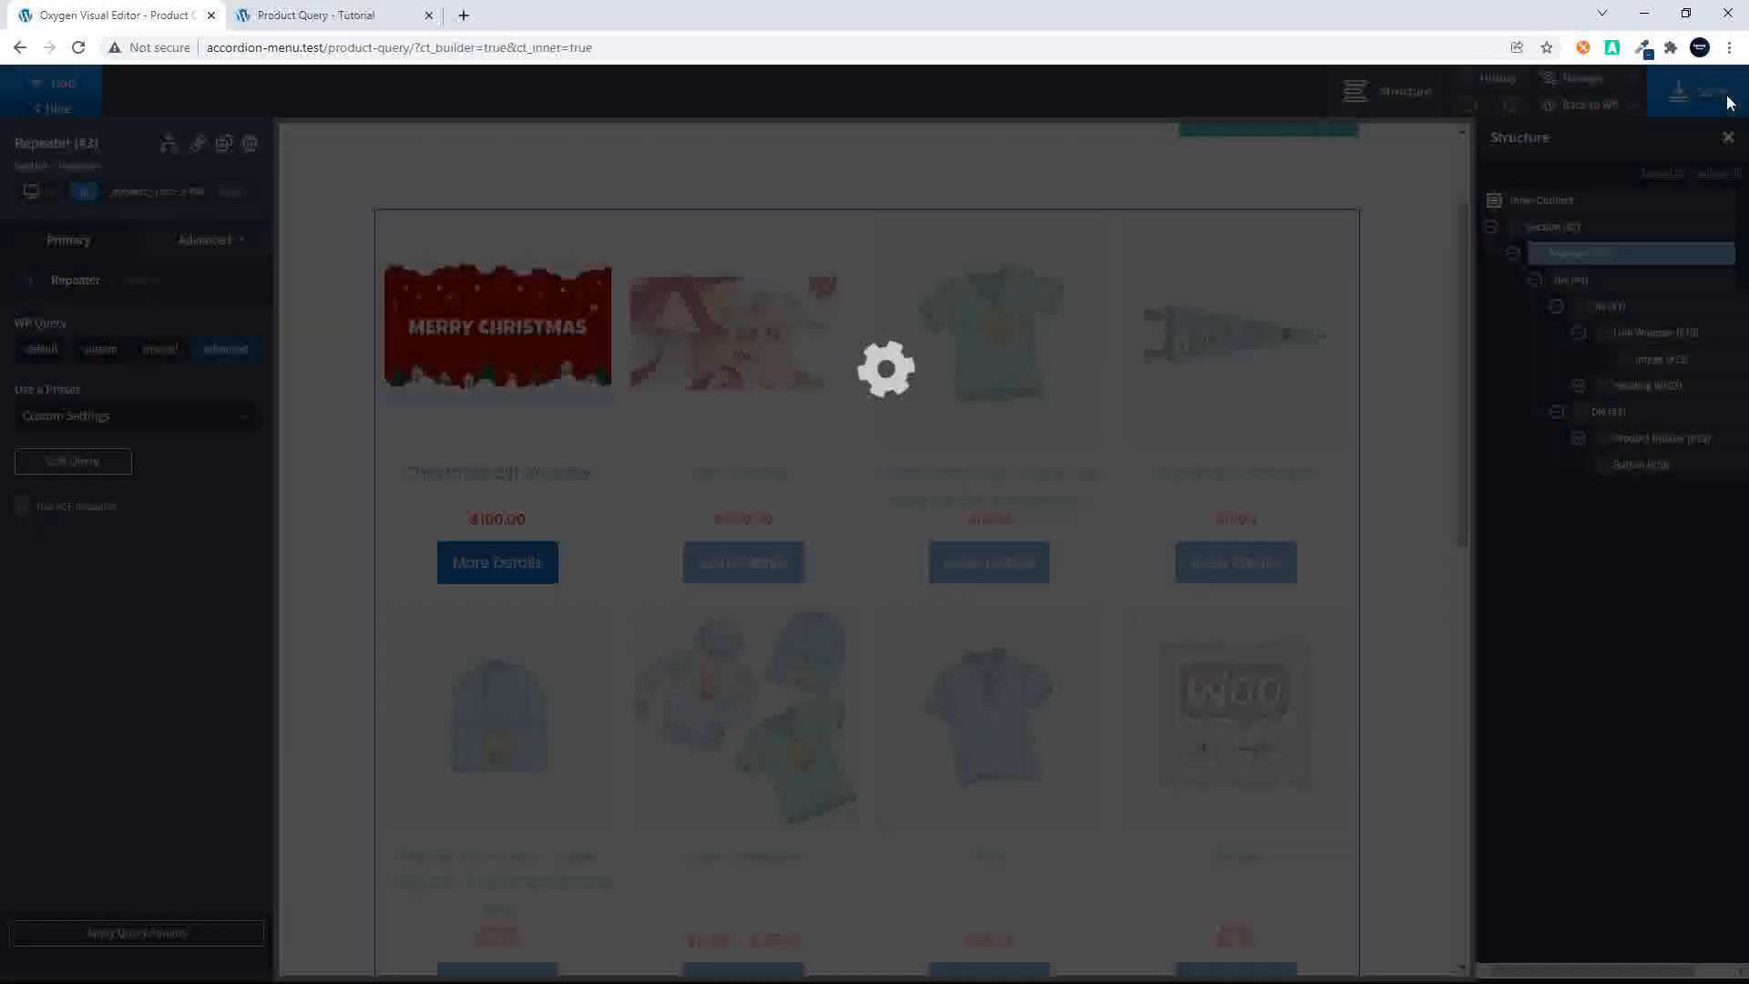
pyautogui.click(296, 9)
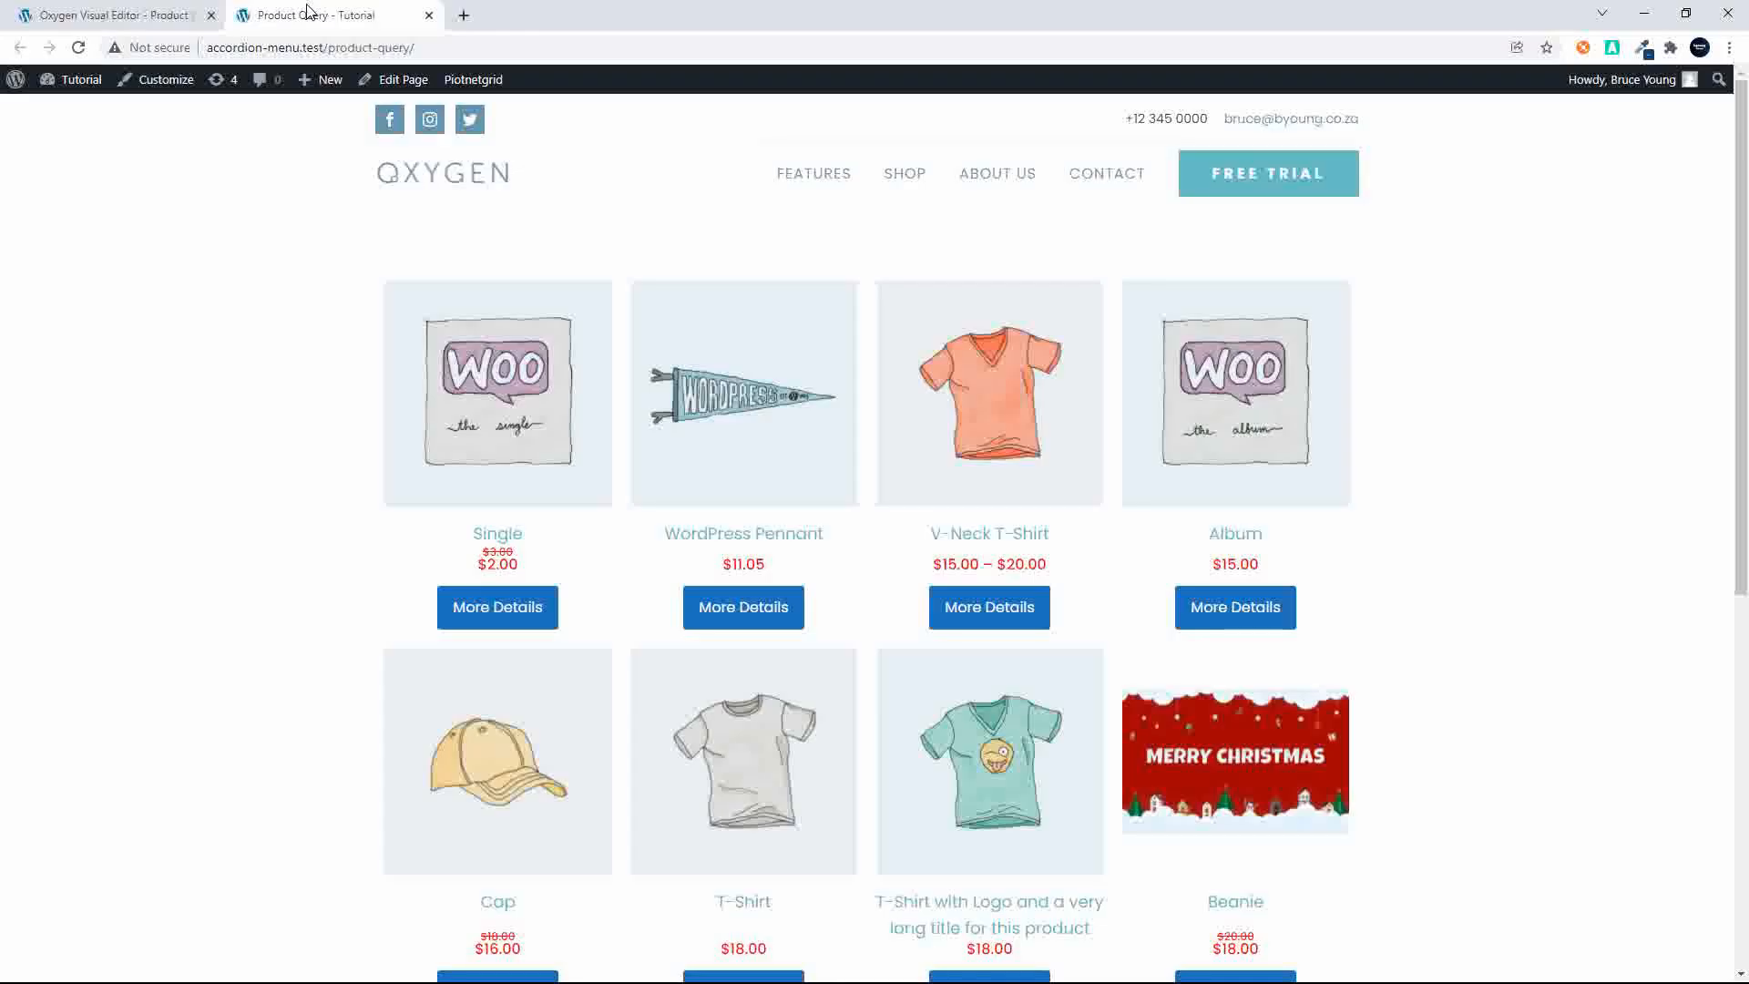
pyautogui.click(405, 50)
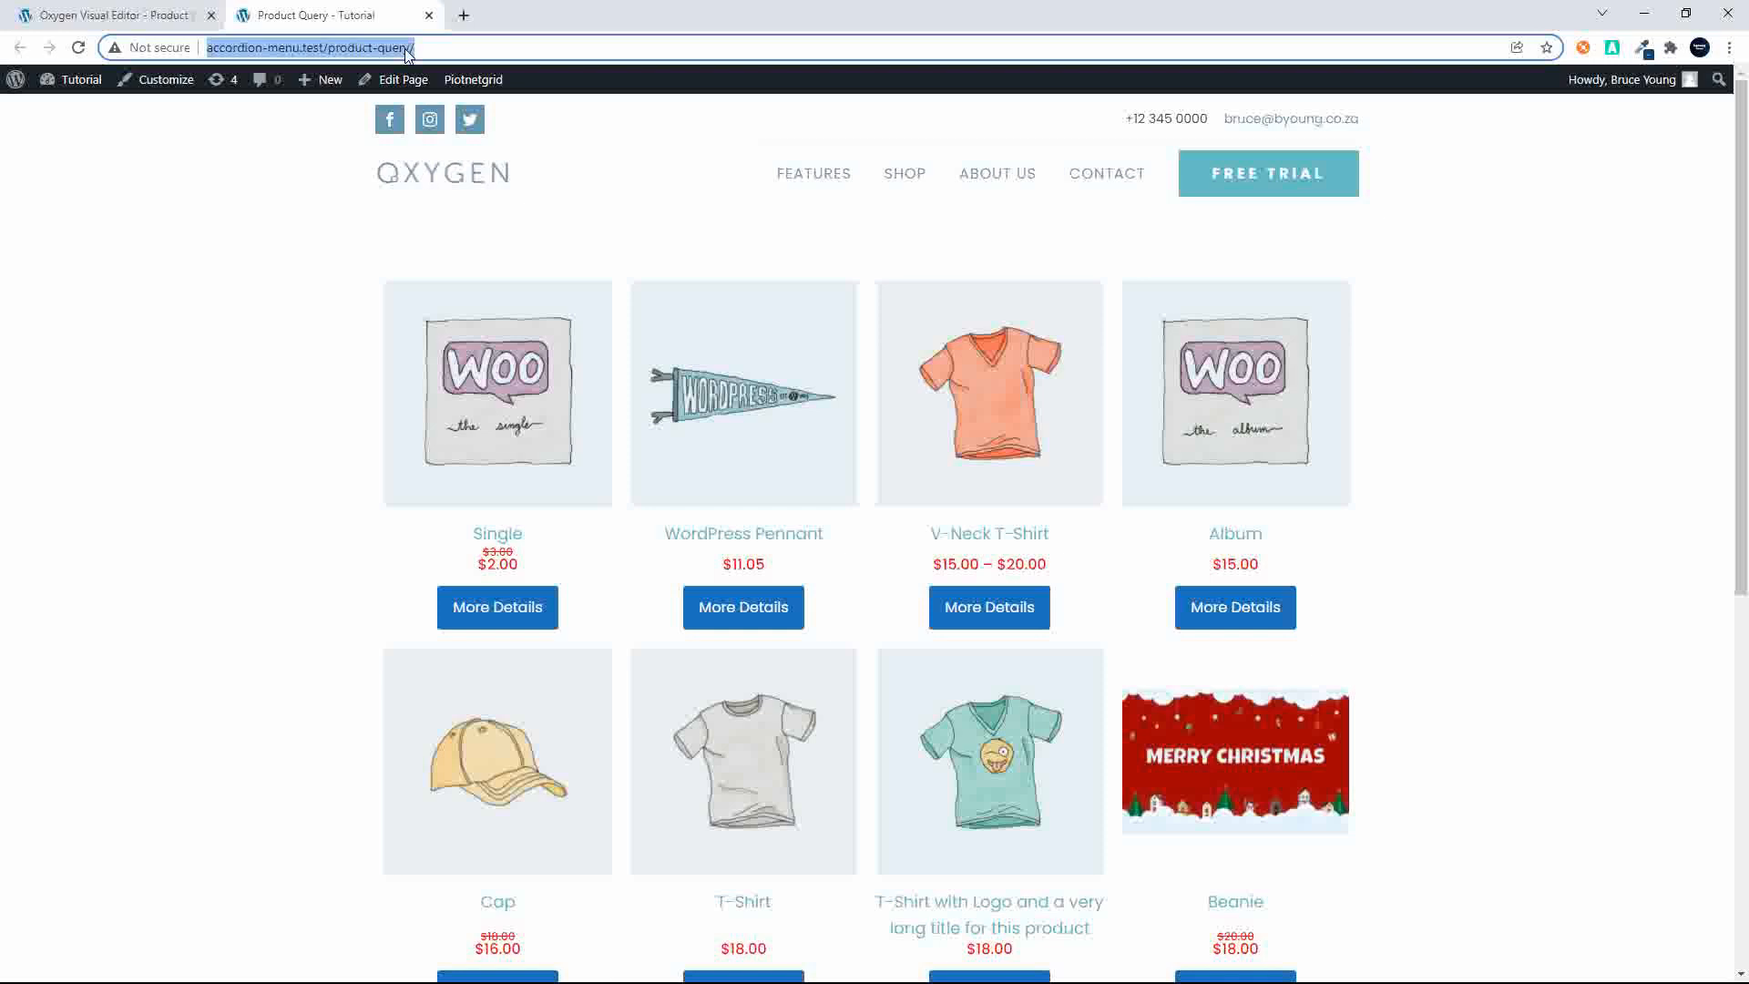
pyautogui.press('Return')
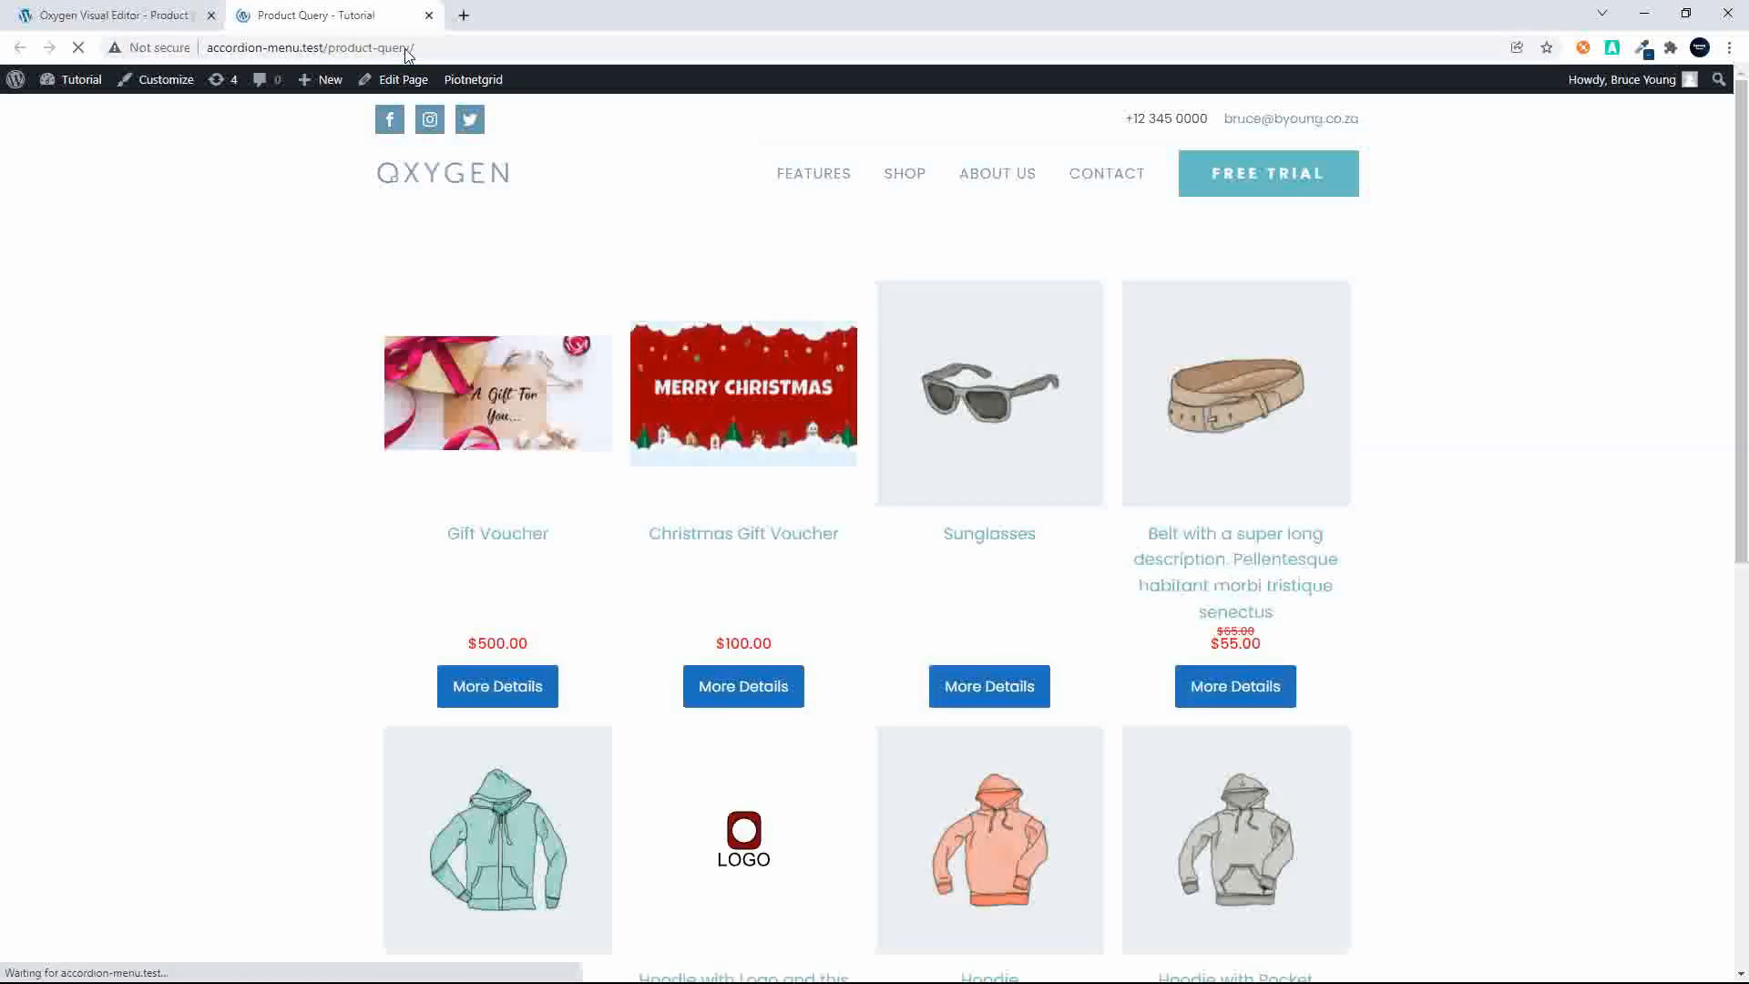
pyautogui.scroll(-8, 534, 464)
pyautogui.scroll(8, 534, 465)
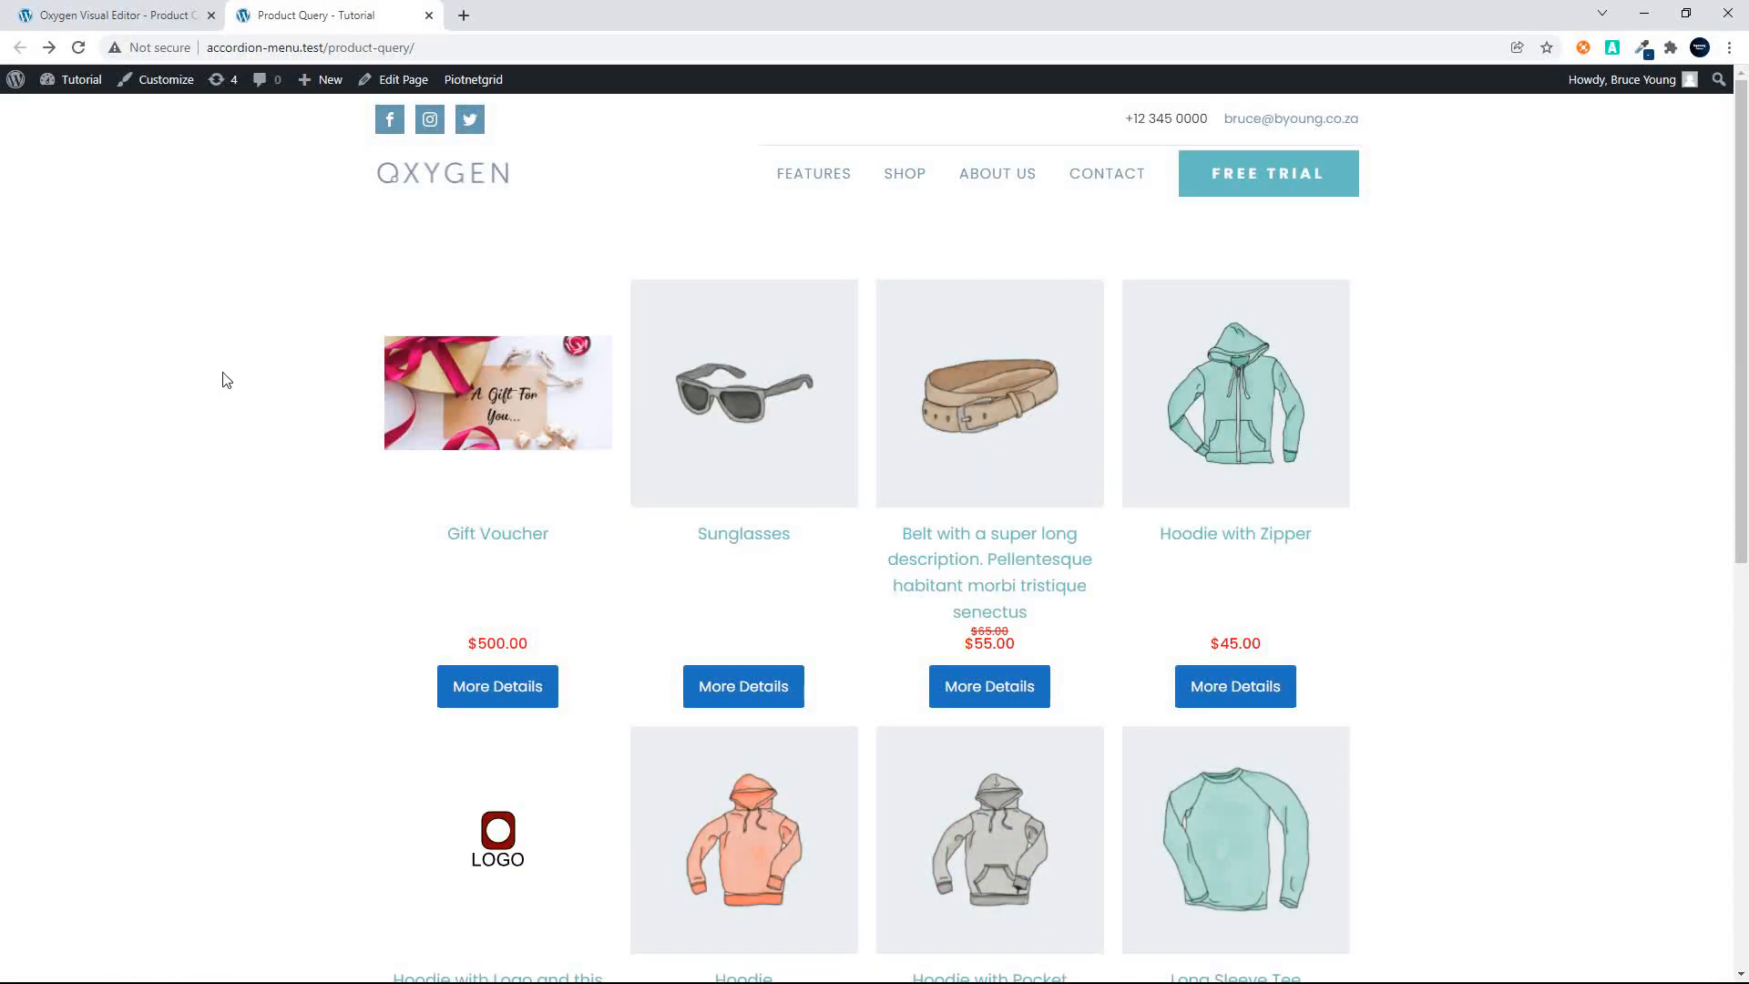
# Step: Return to the Oxygen editor and remove the meta_key and orderby parameters from the repeater's advanced query
pyautogui.click(139, 16)
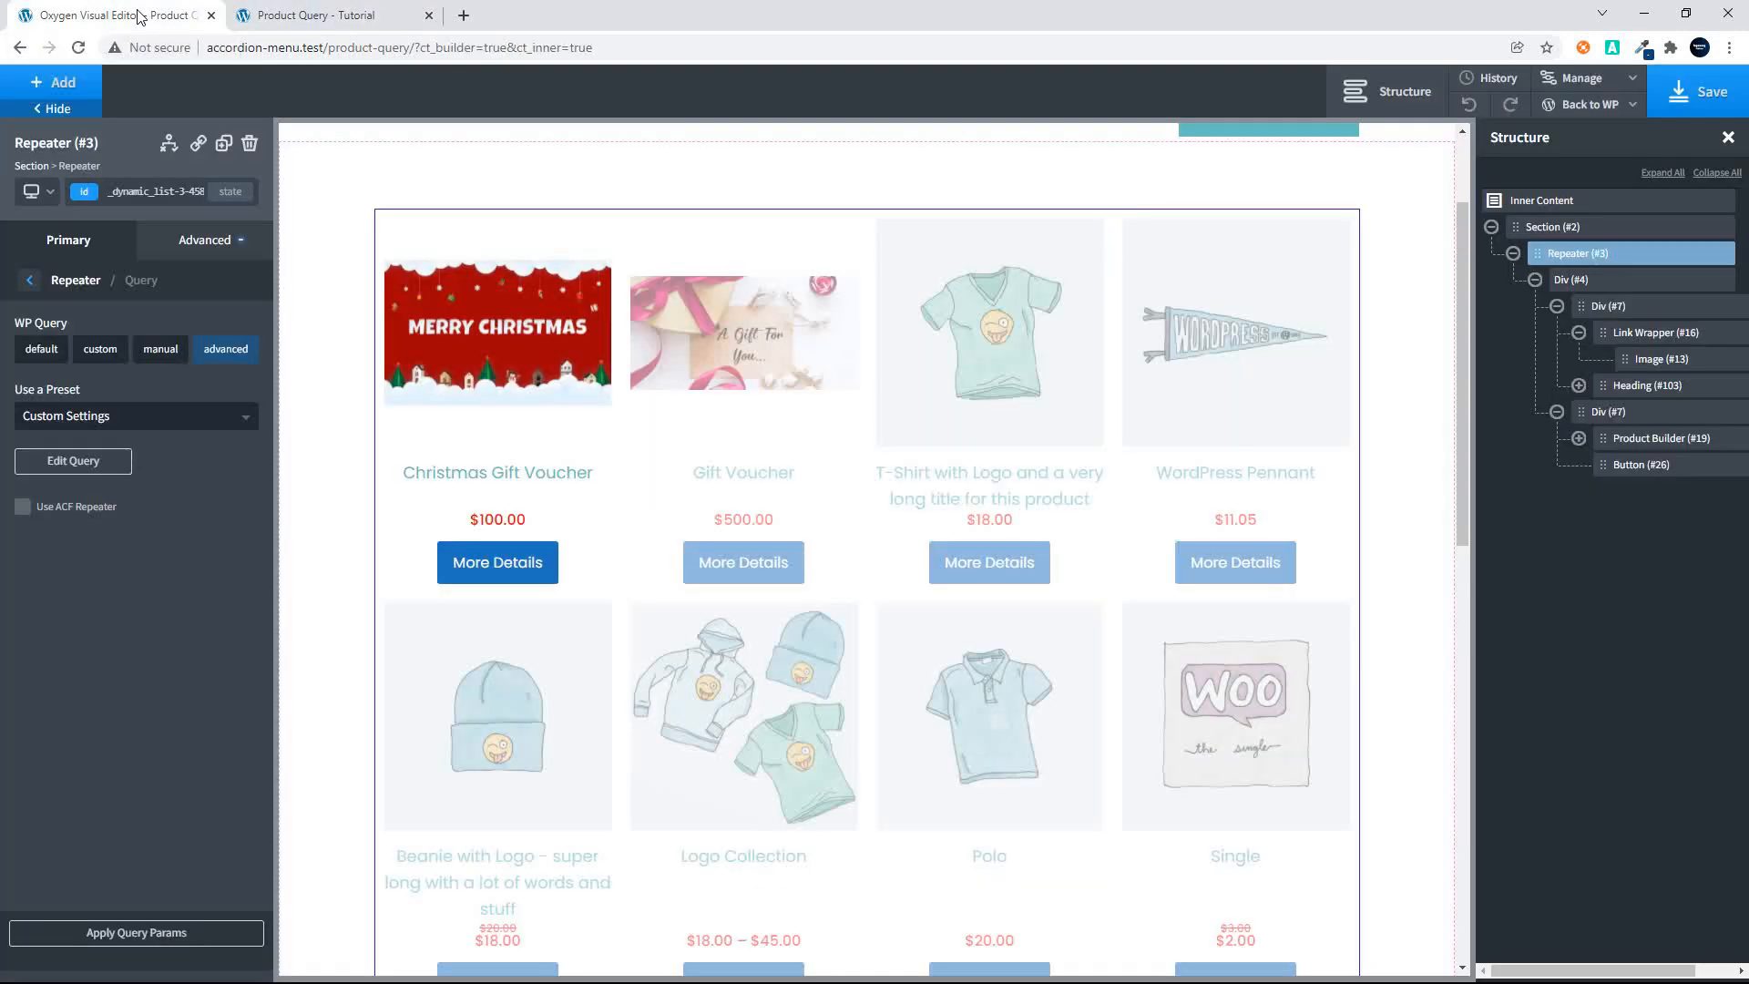
pyautogui.click(90, 462)
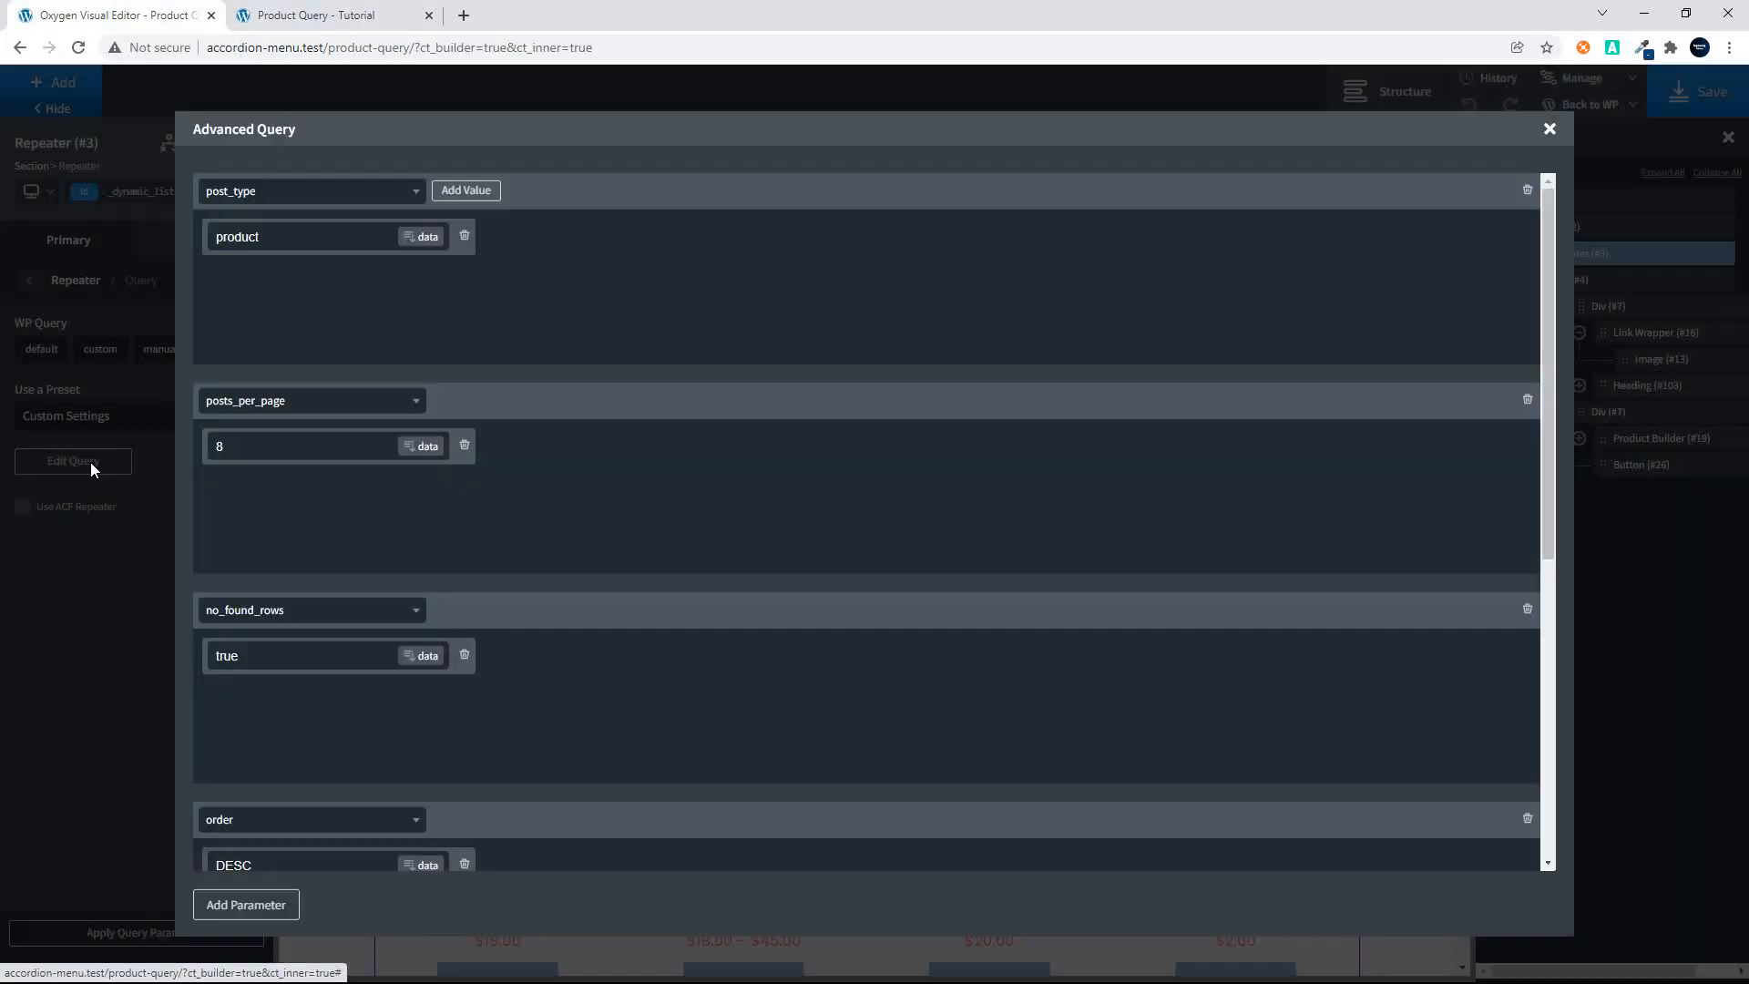
pyautogui.scroll(-6, 613, 603)
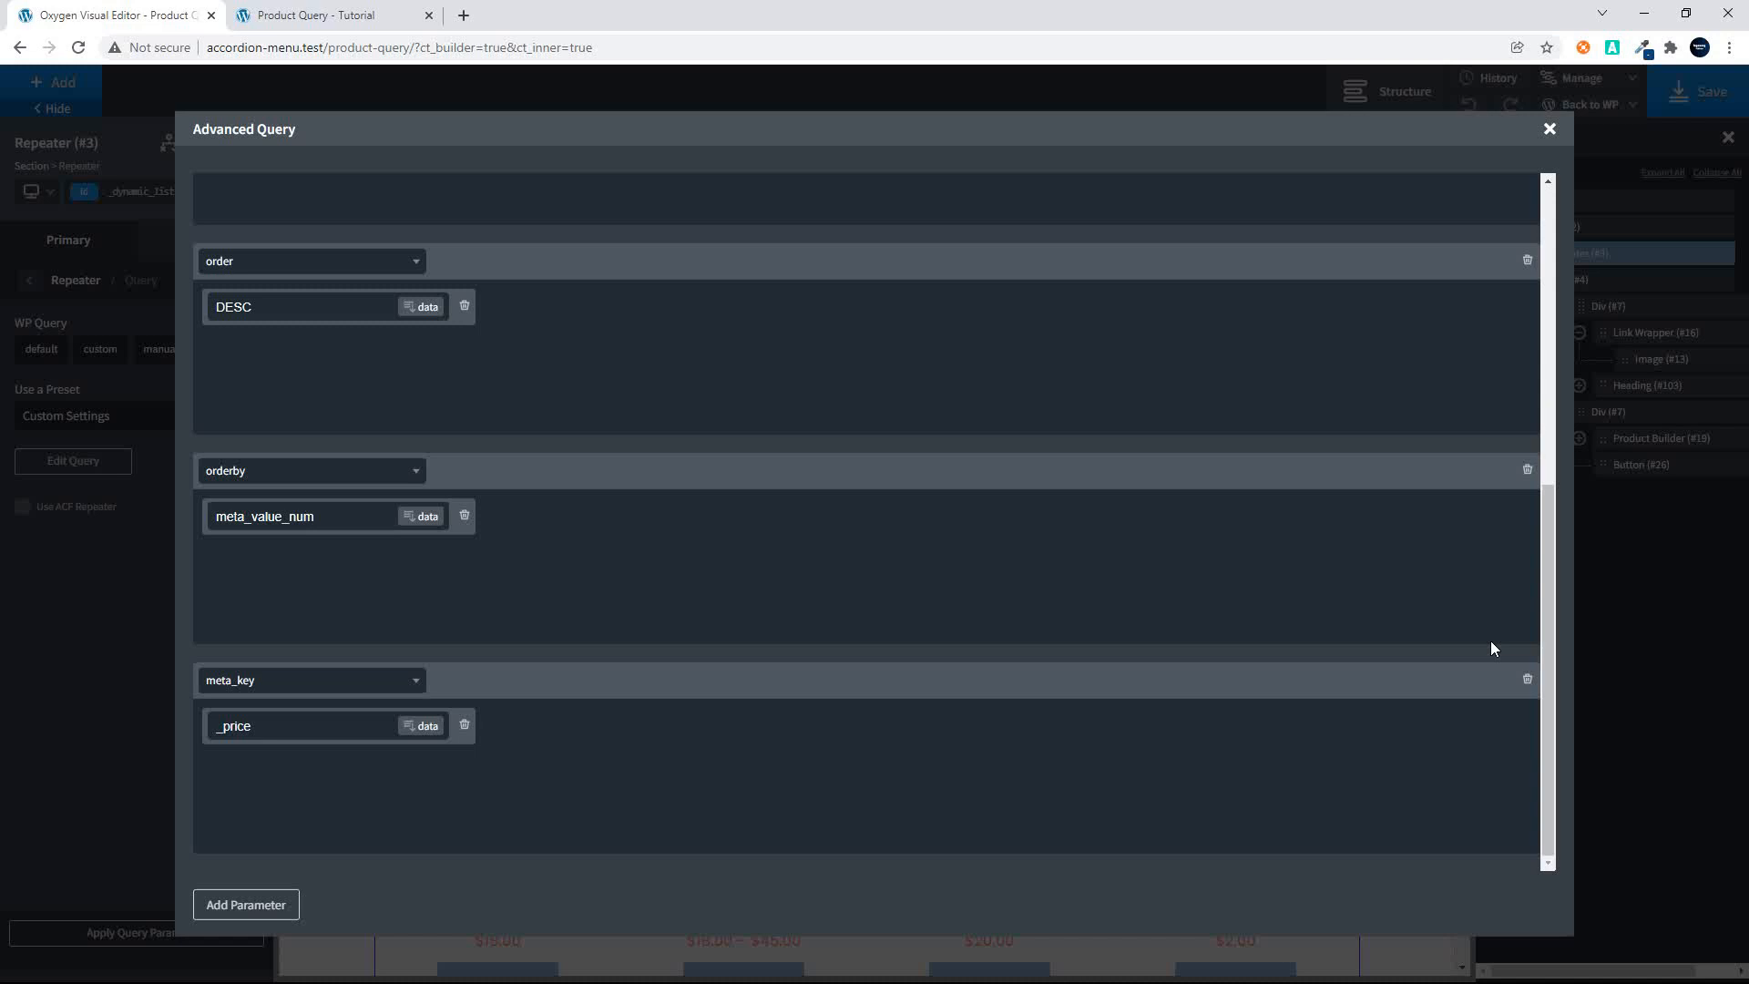
pyautogui.click(1526, 682)
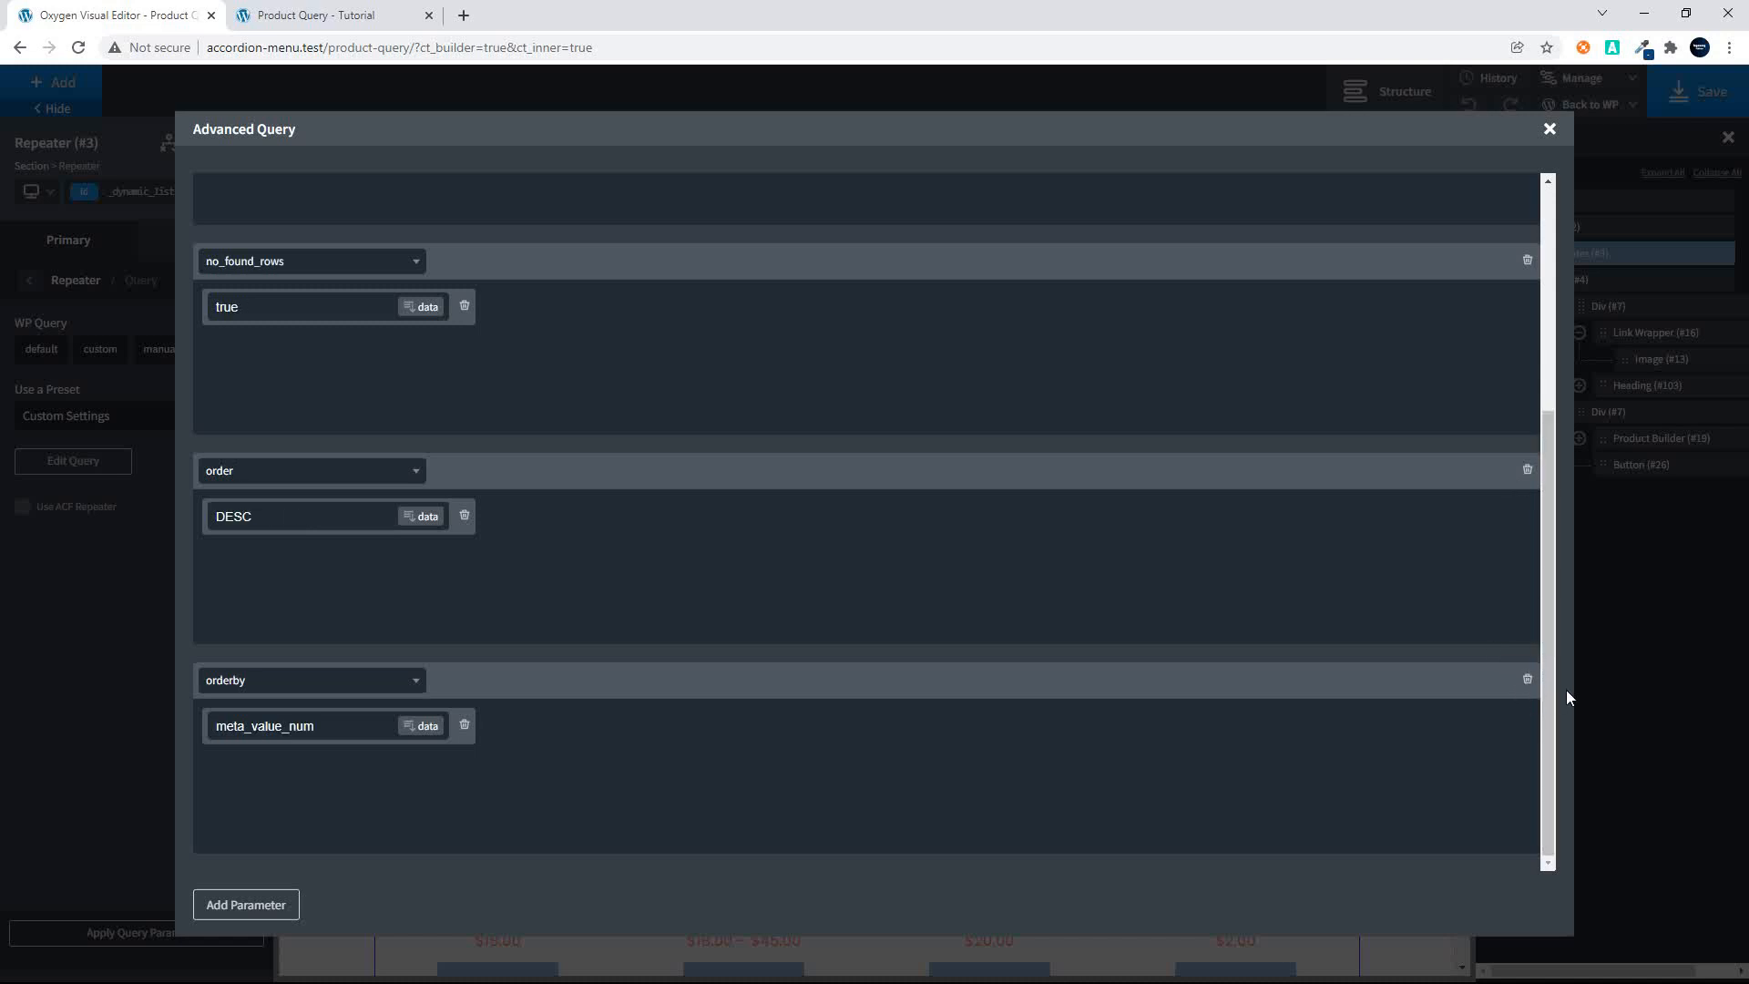
pyautogui.click(1526, 682)
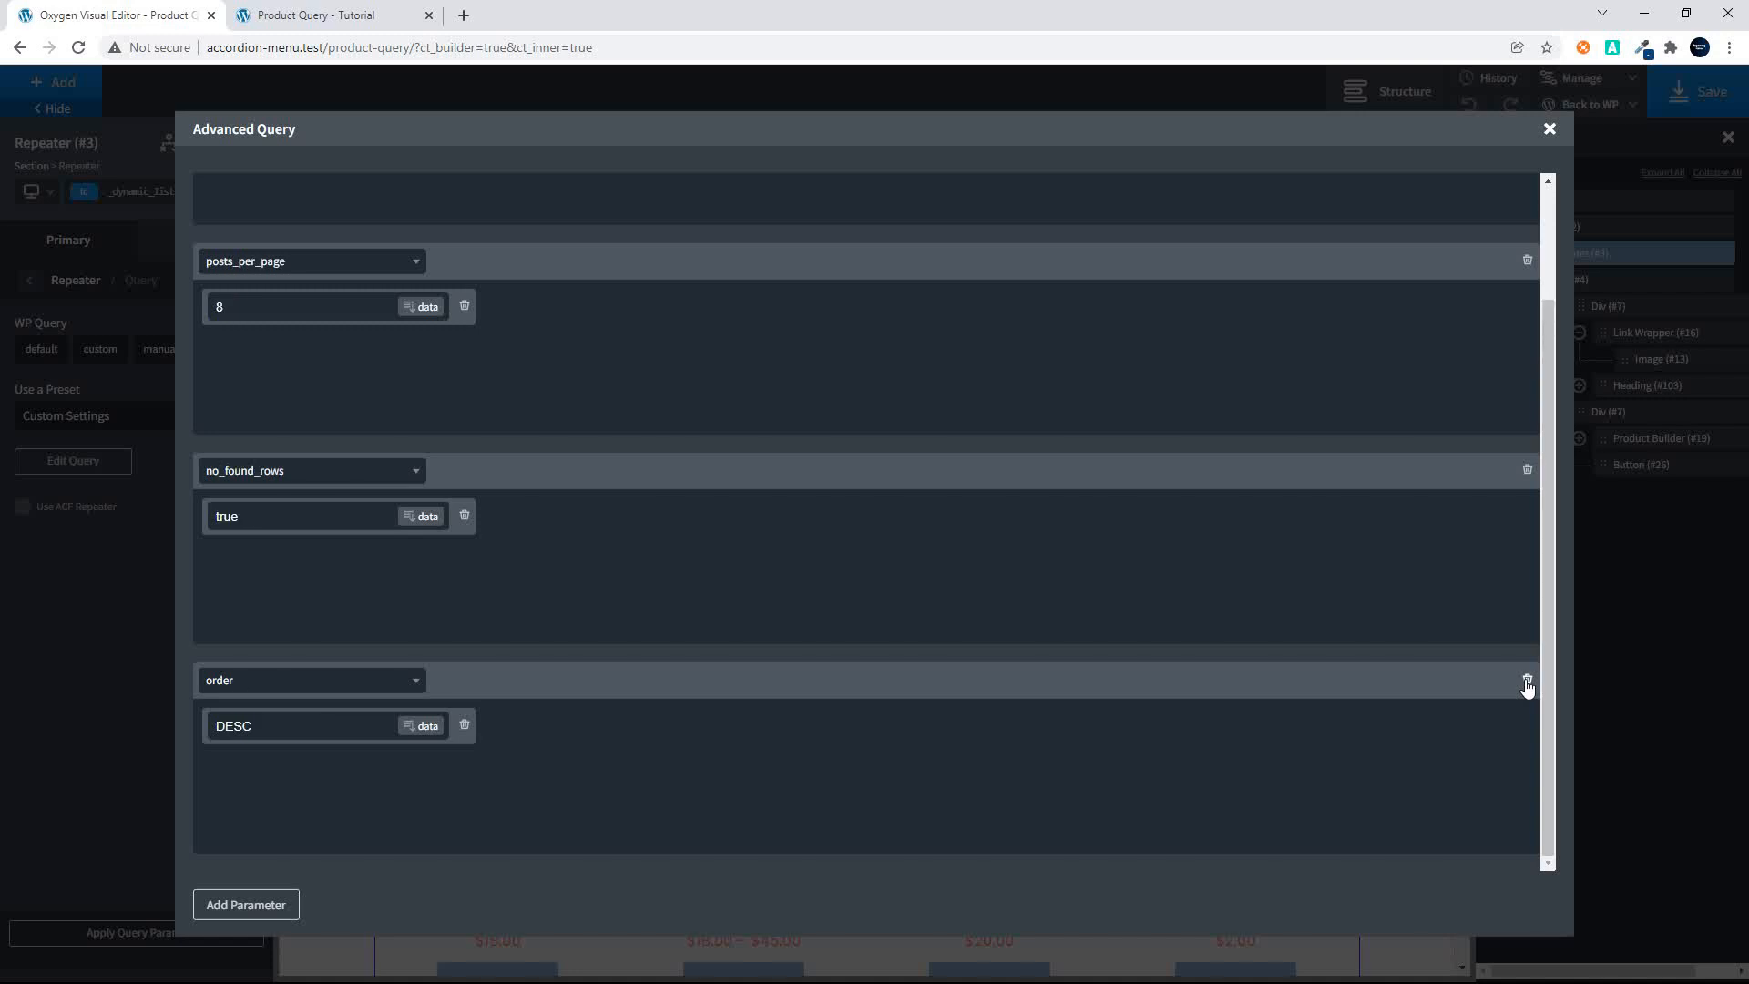
# Step: Add a meta_query parameter to the repeater's advanced query
pyautogui.click(265, 915)
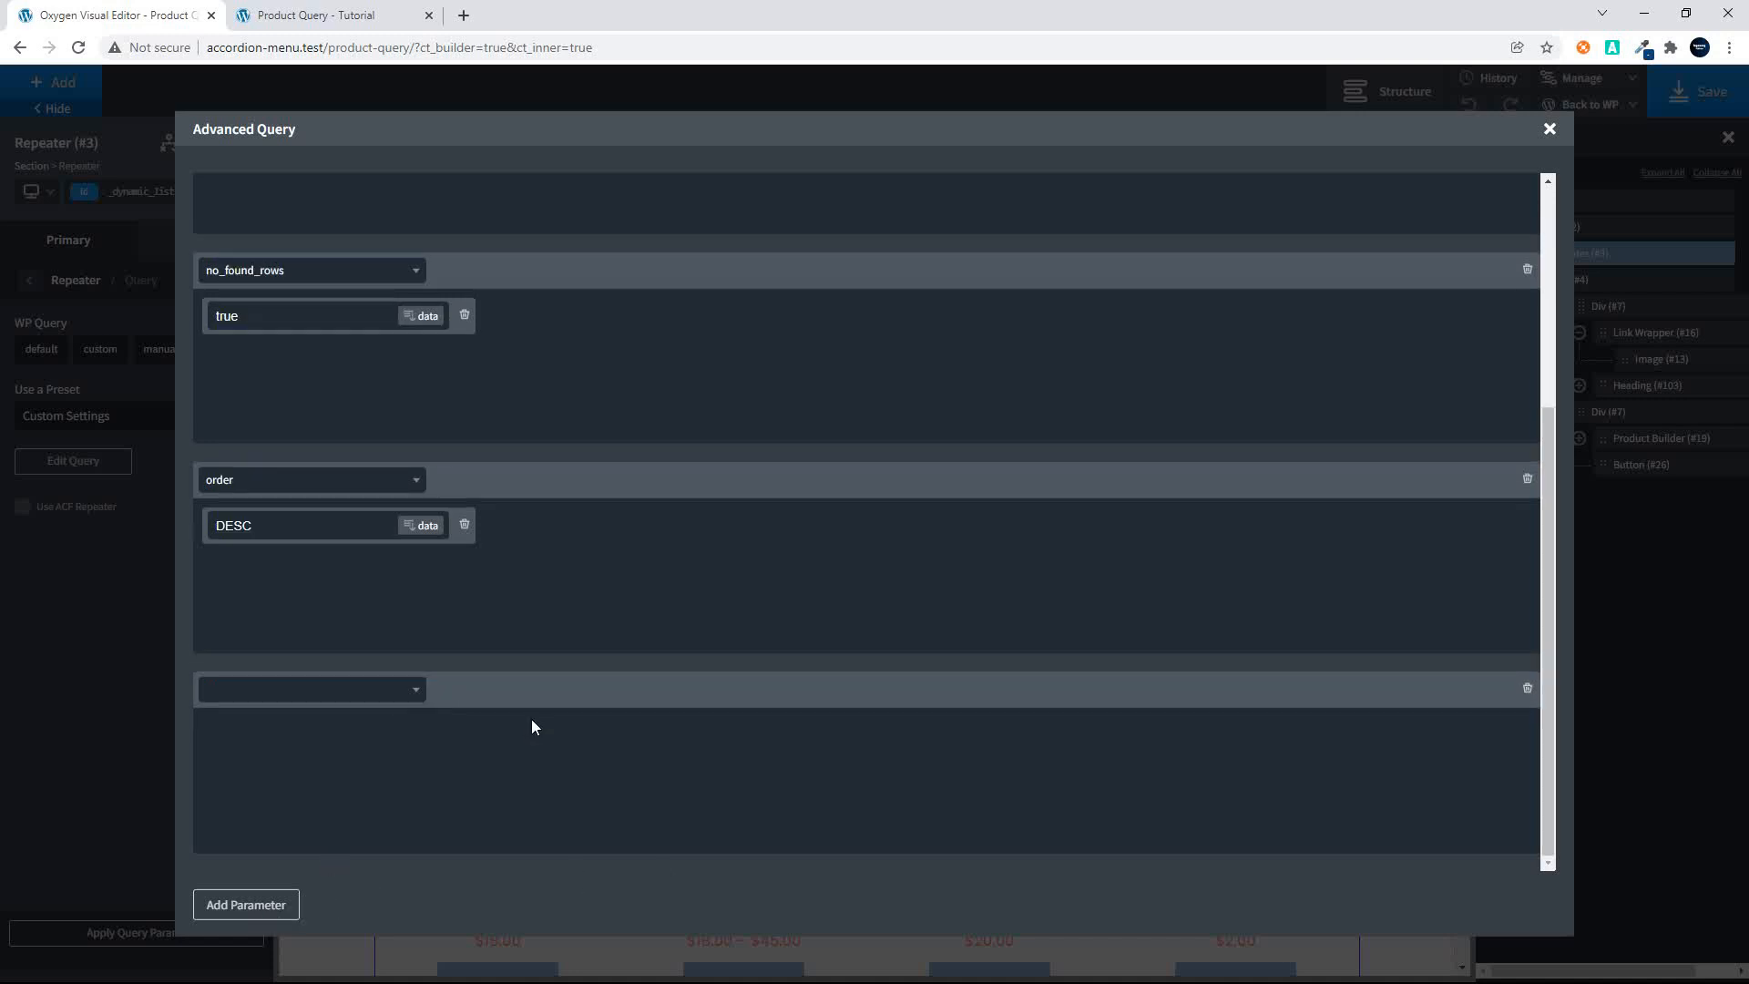
pyautogui.click(417, 695)
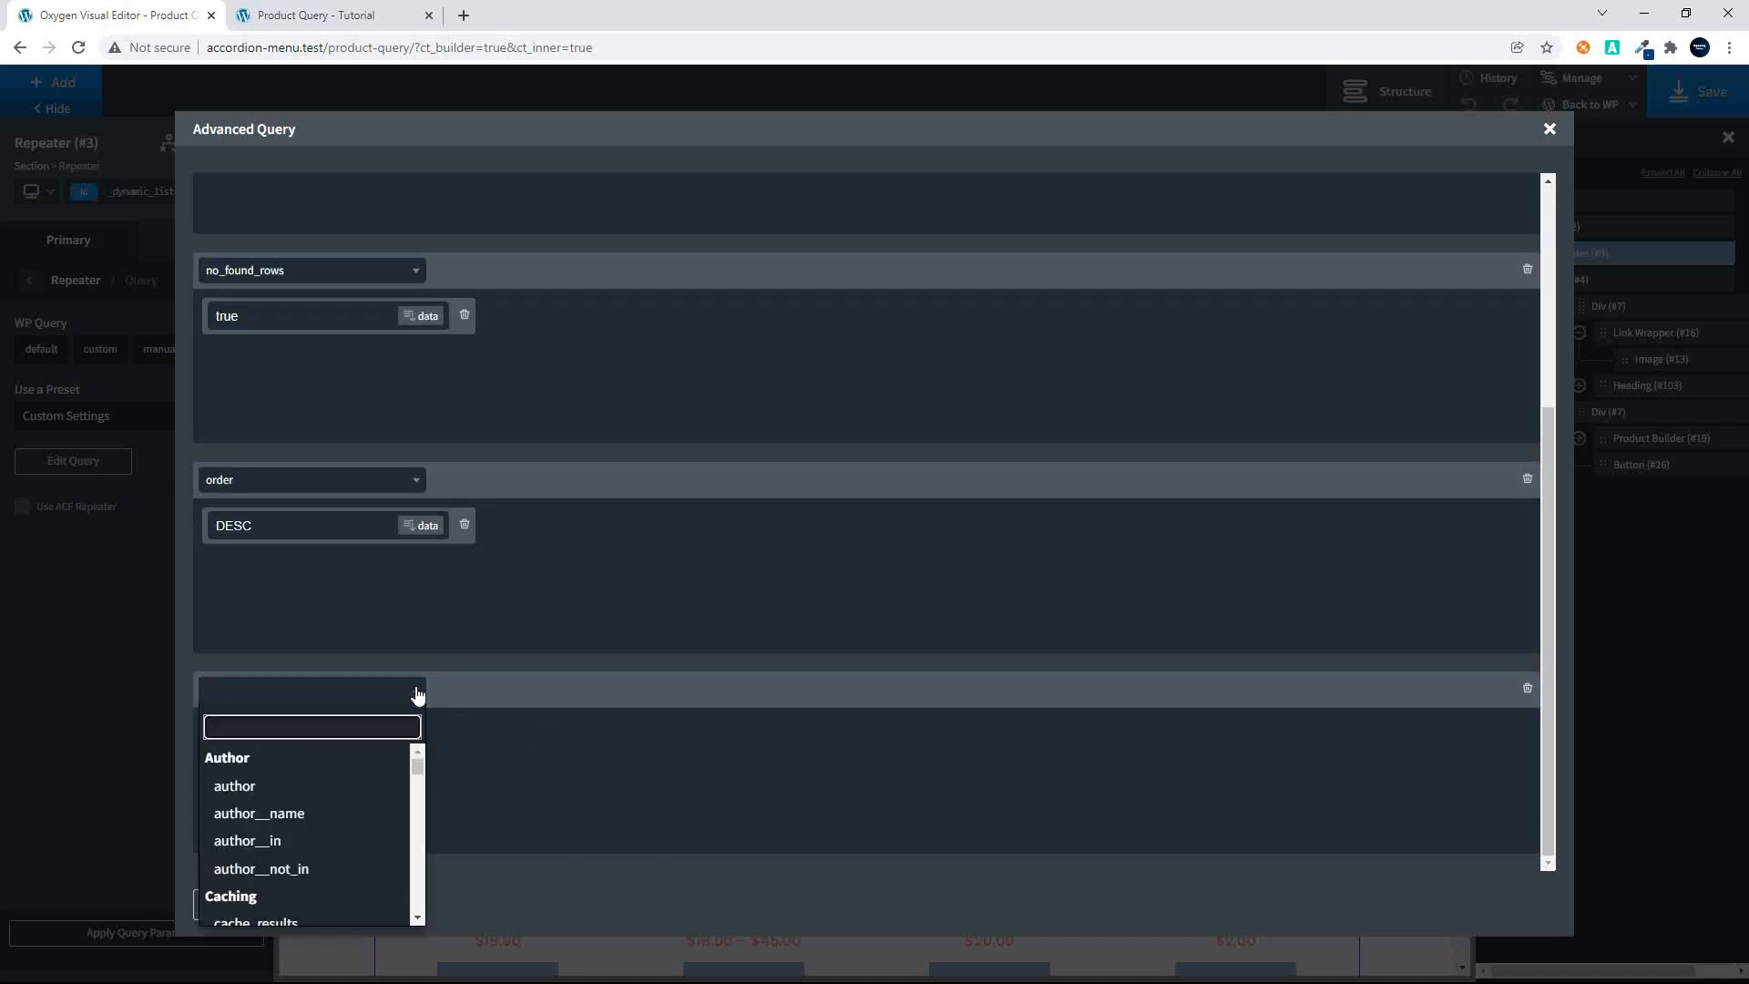
pyautogui.write('meta_')
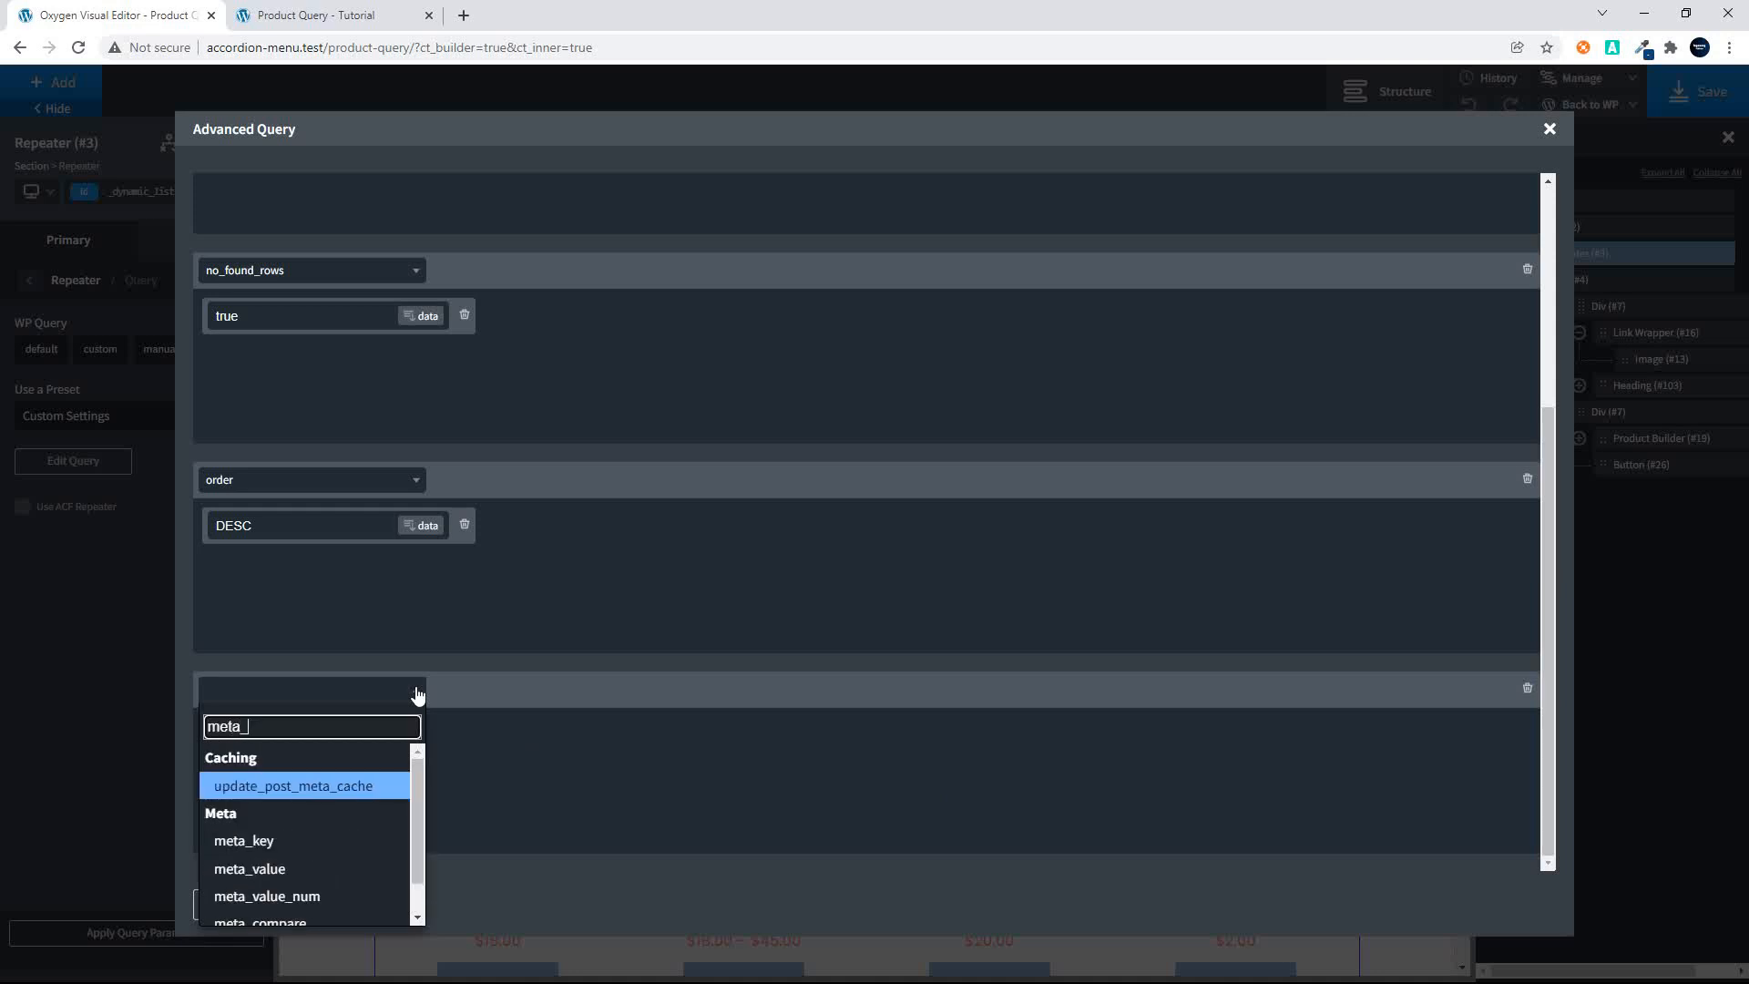
pyautogui.write('q')
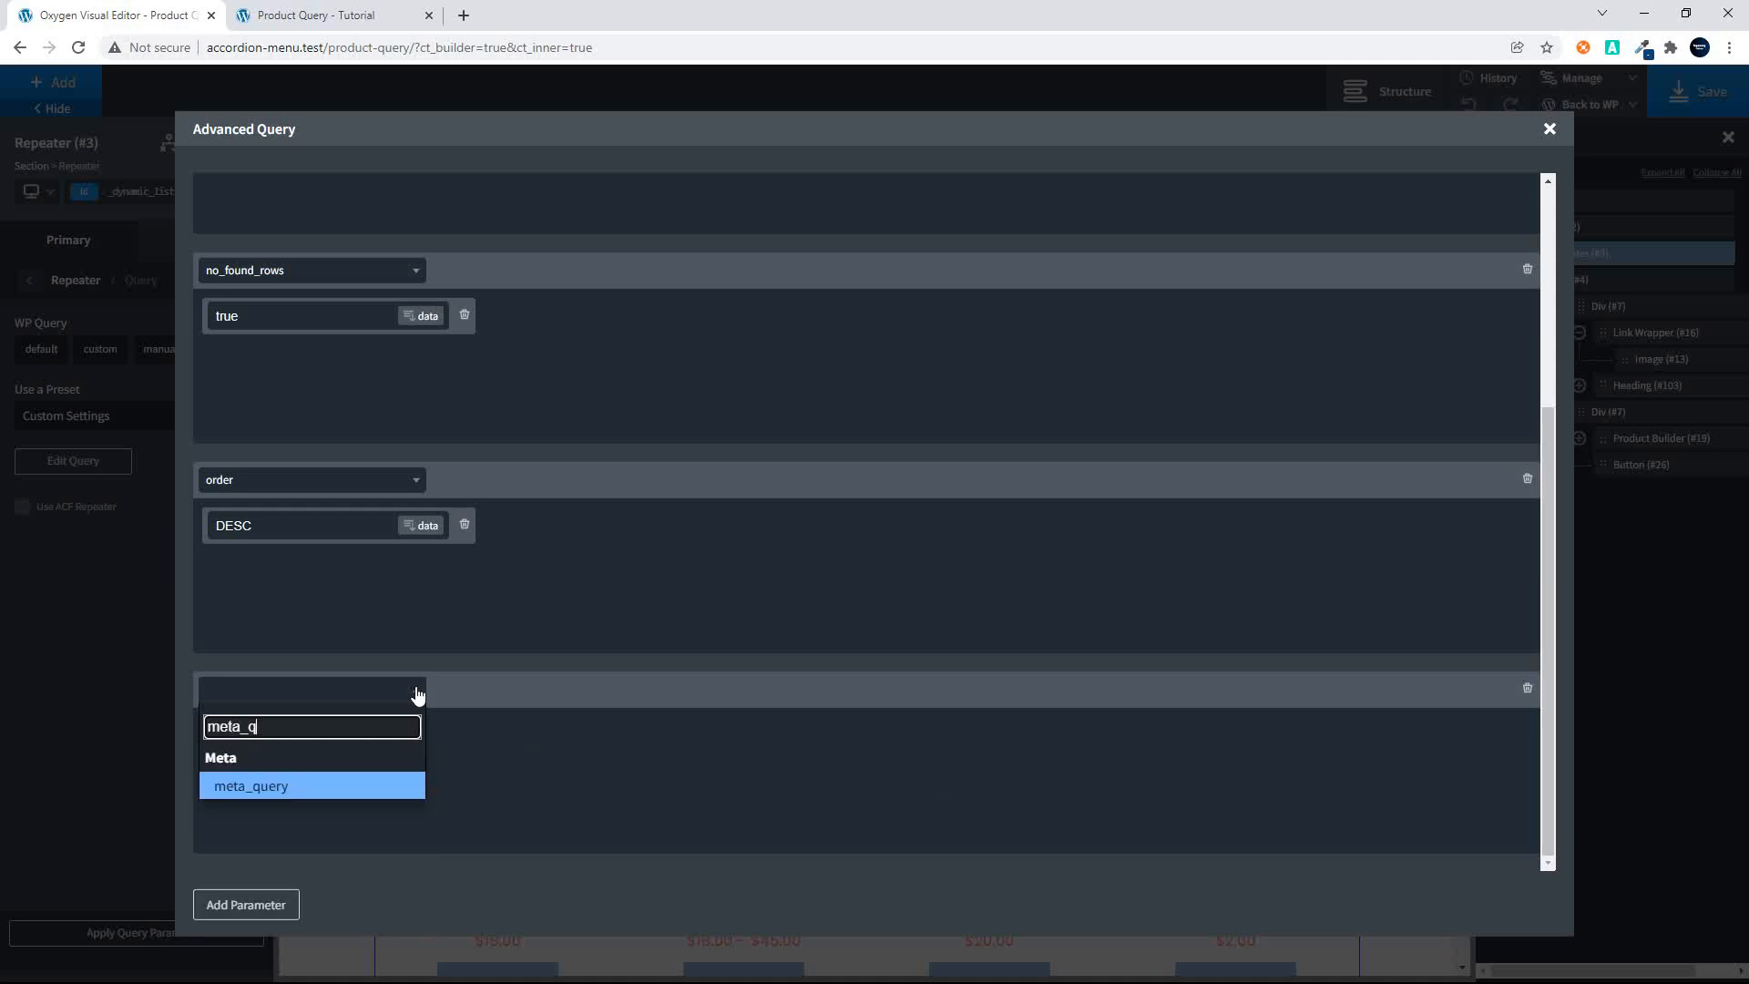
pyautogui.click(282, 786)
# Step: Give the meta_query parameter a relation value of AND
pyautogui.click(456, 690)
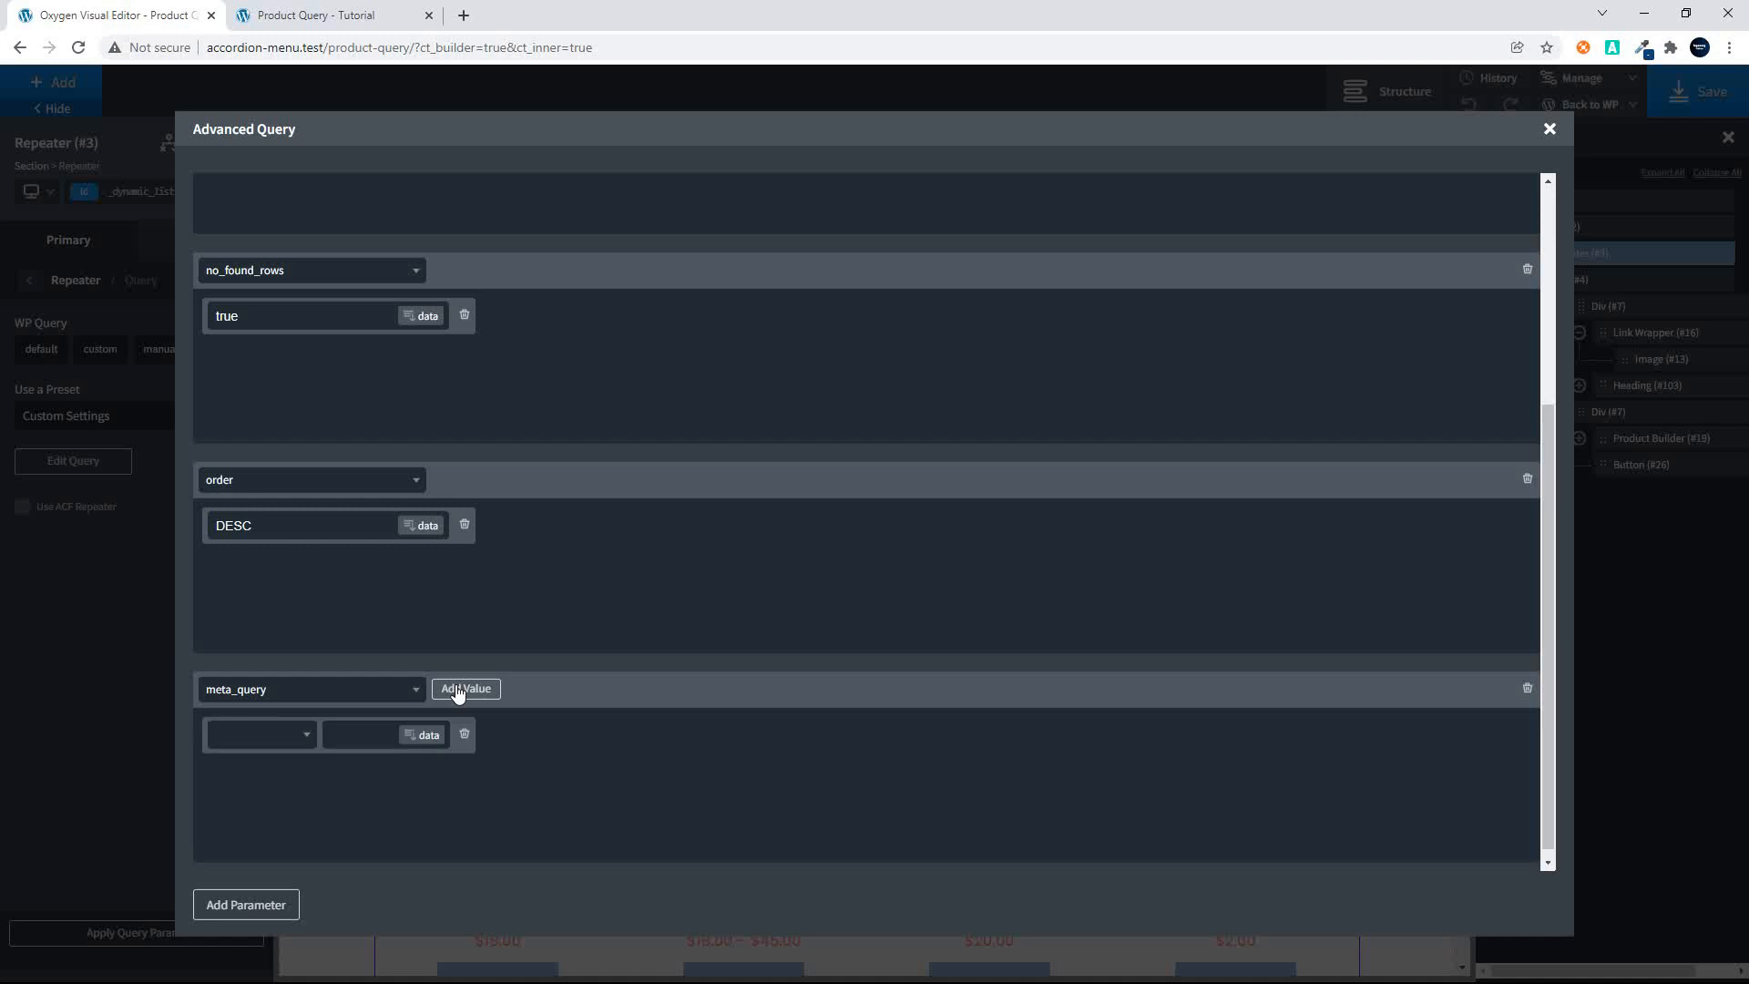
pyautogui.click(285, 747)
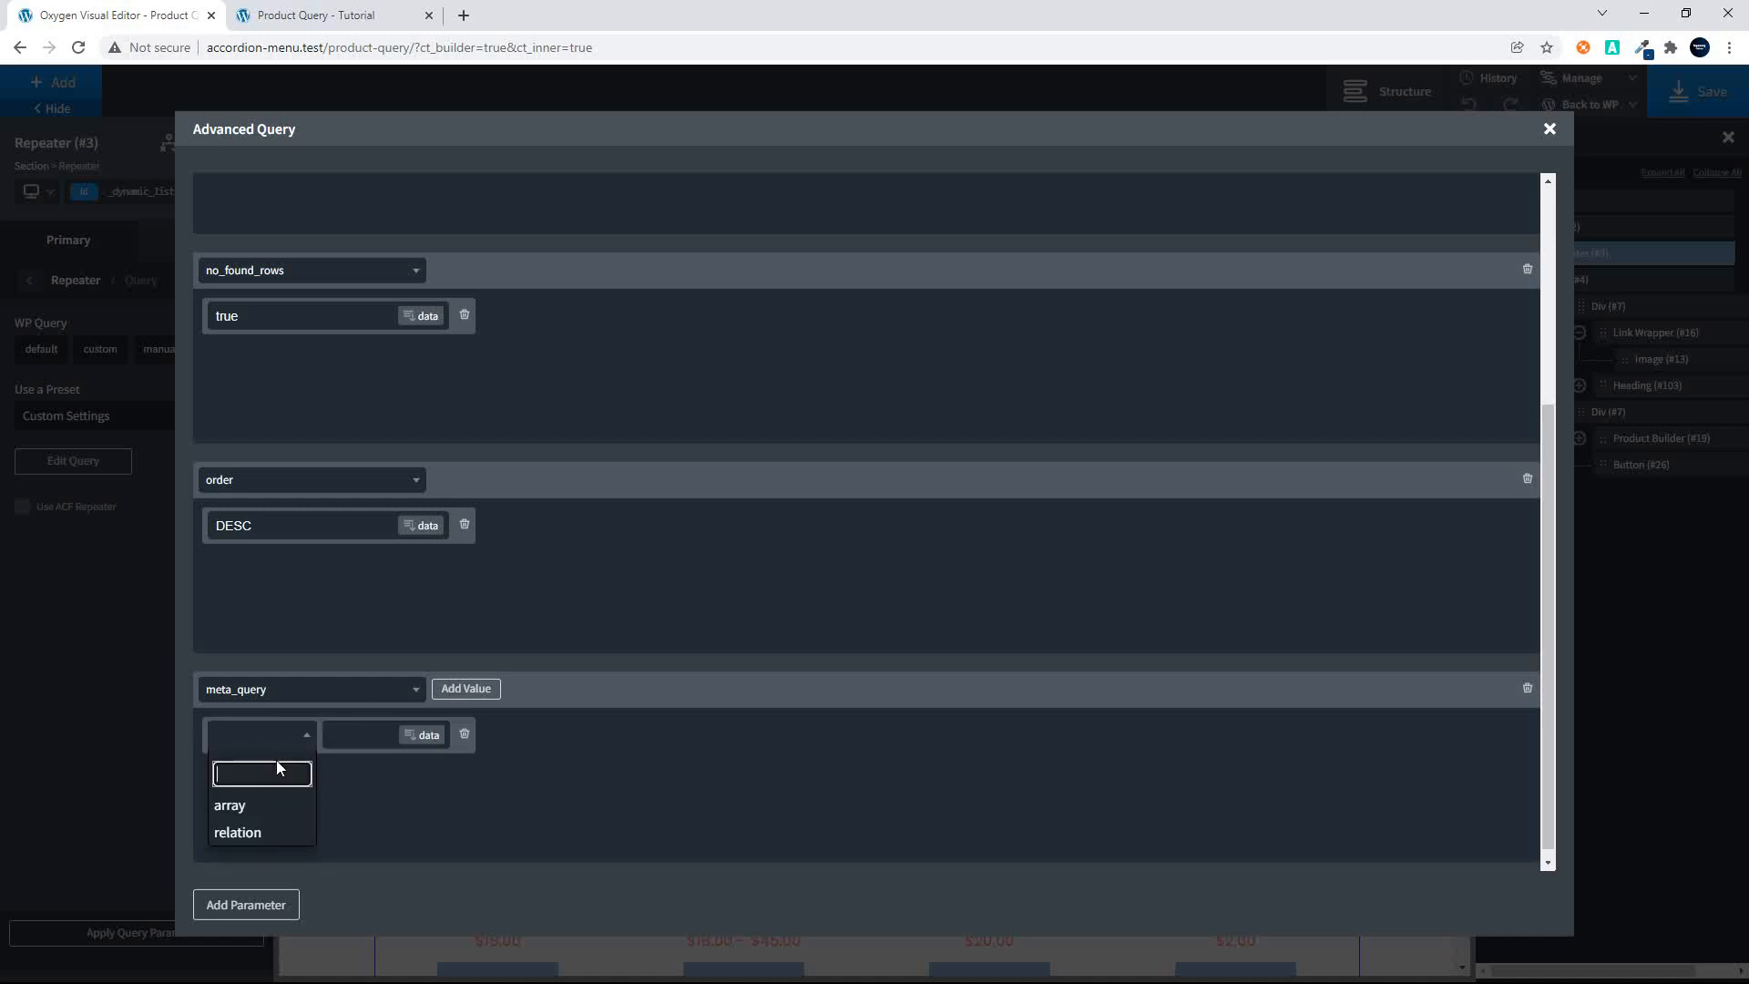
pyautogui.click(265, 831)
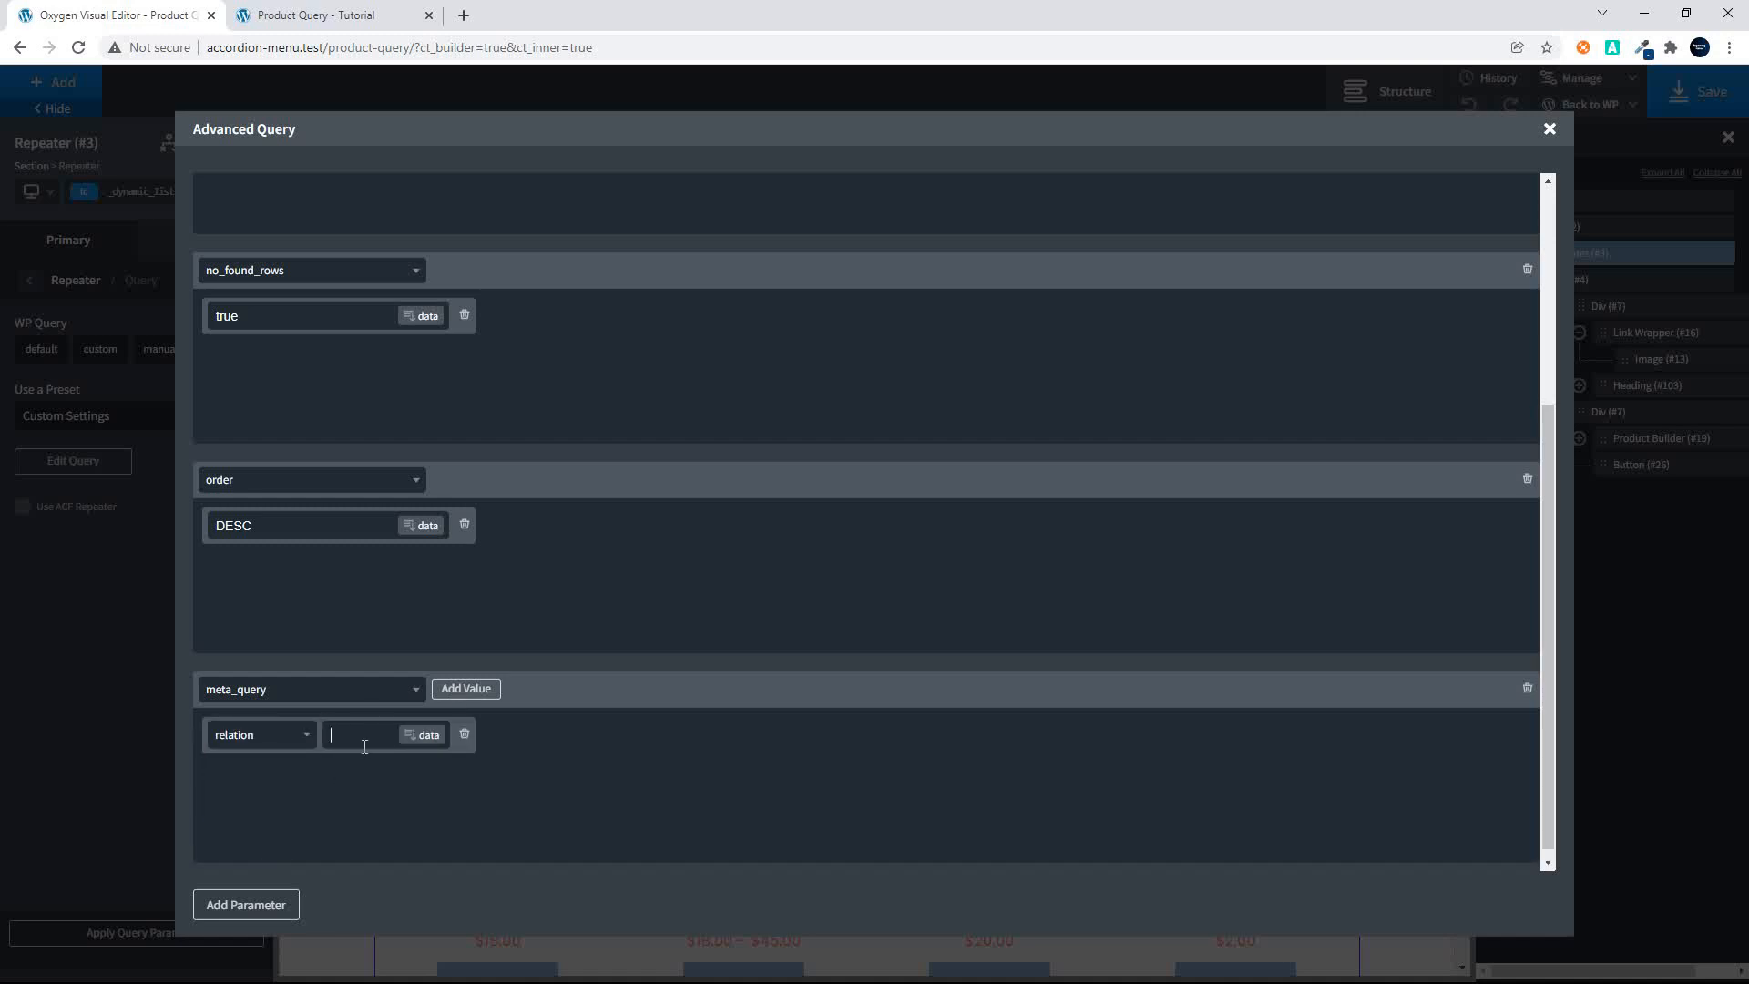
pyautogui.click(364, 744)
pyautogui.write('AND')
# Step: Add an array value to the meta_query parameter and give it three nested entries
pyautogui.click(471, 692)
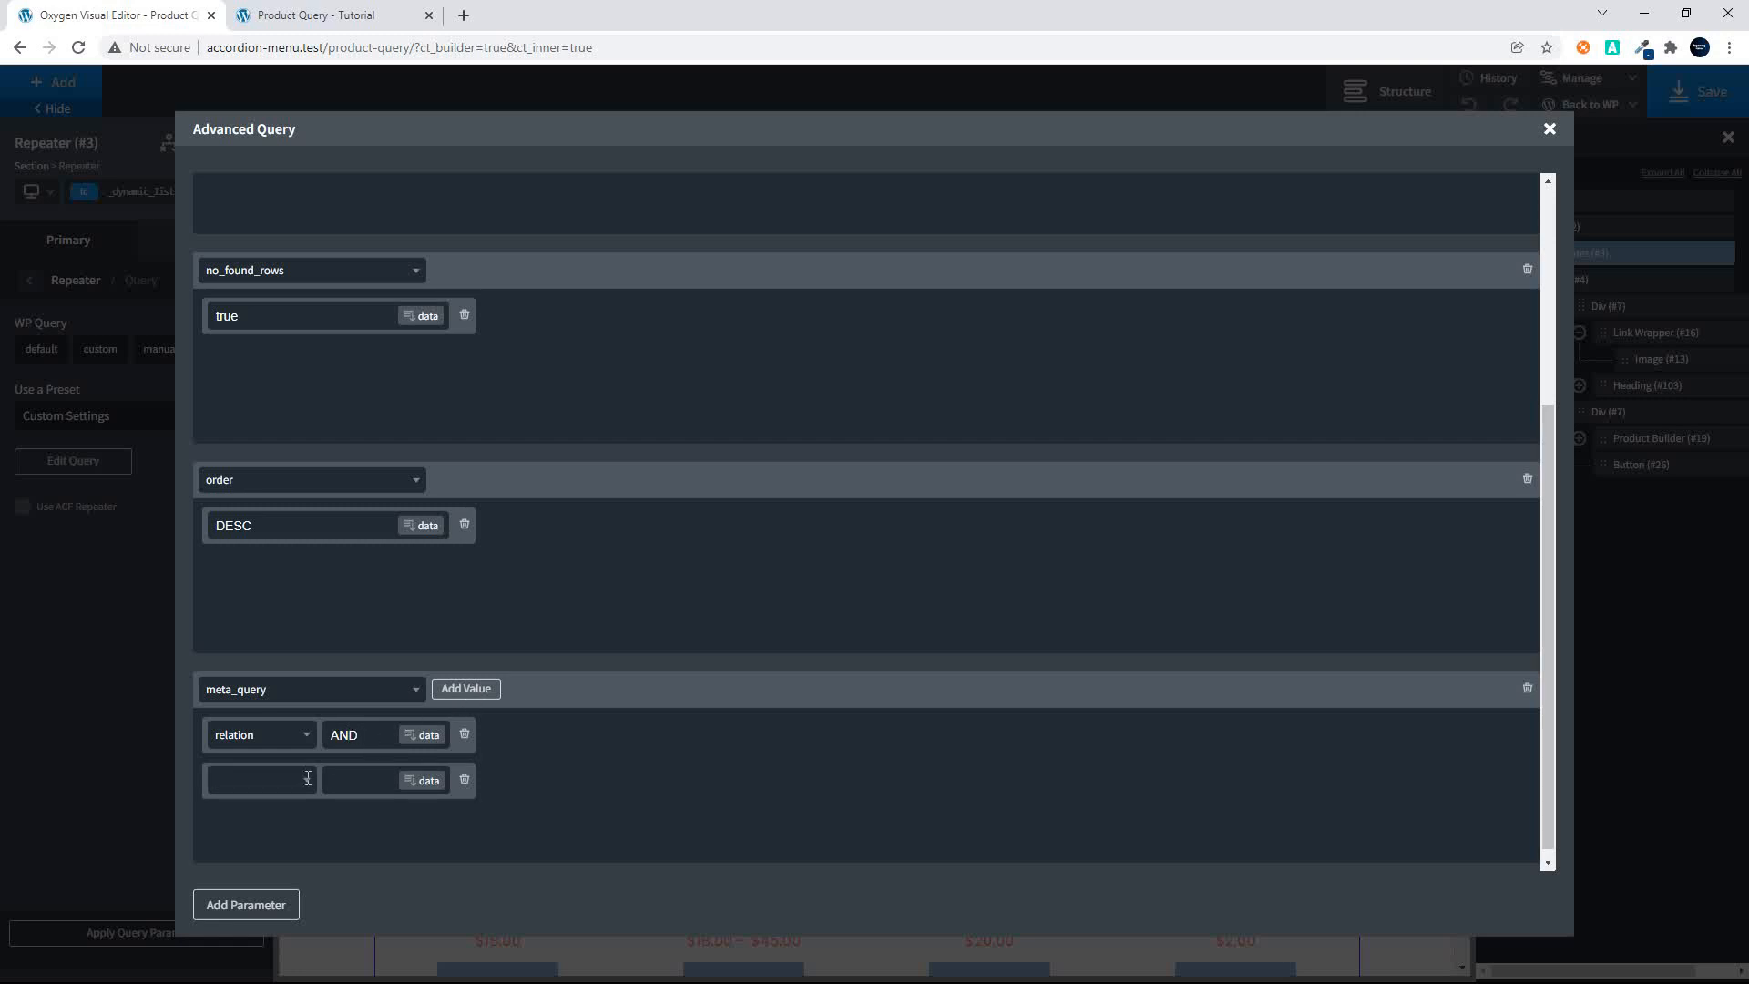
pyautogui.click(285, 785)
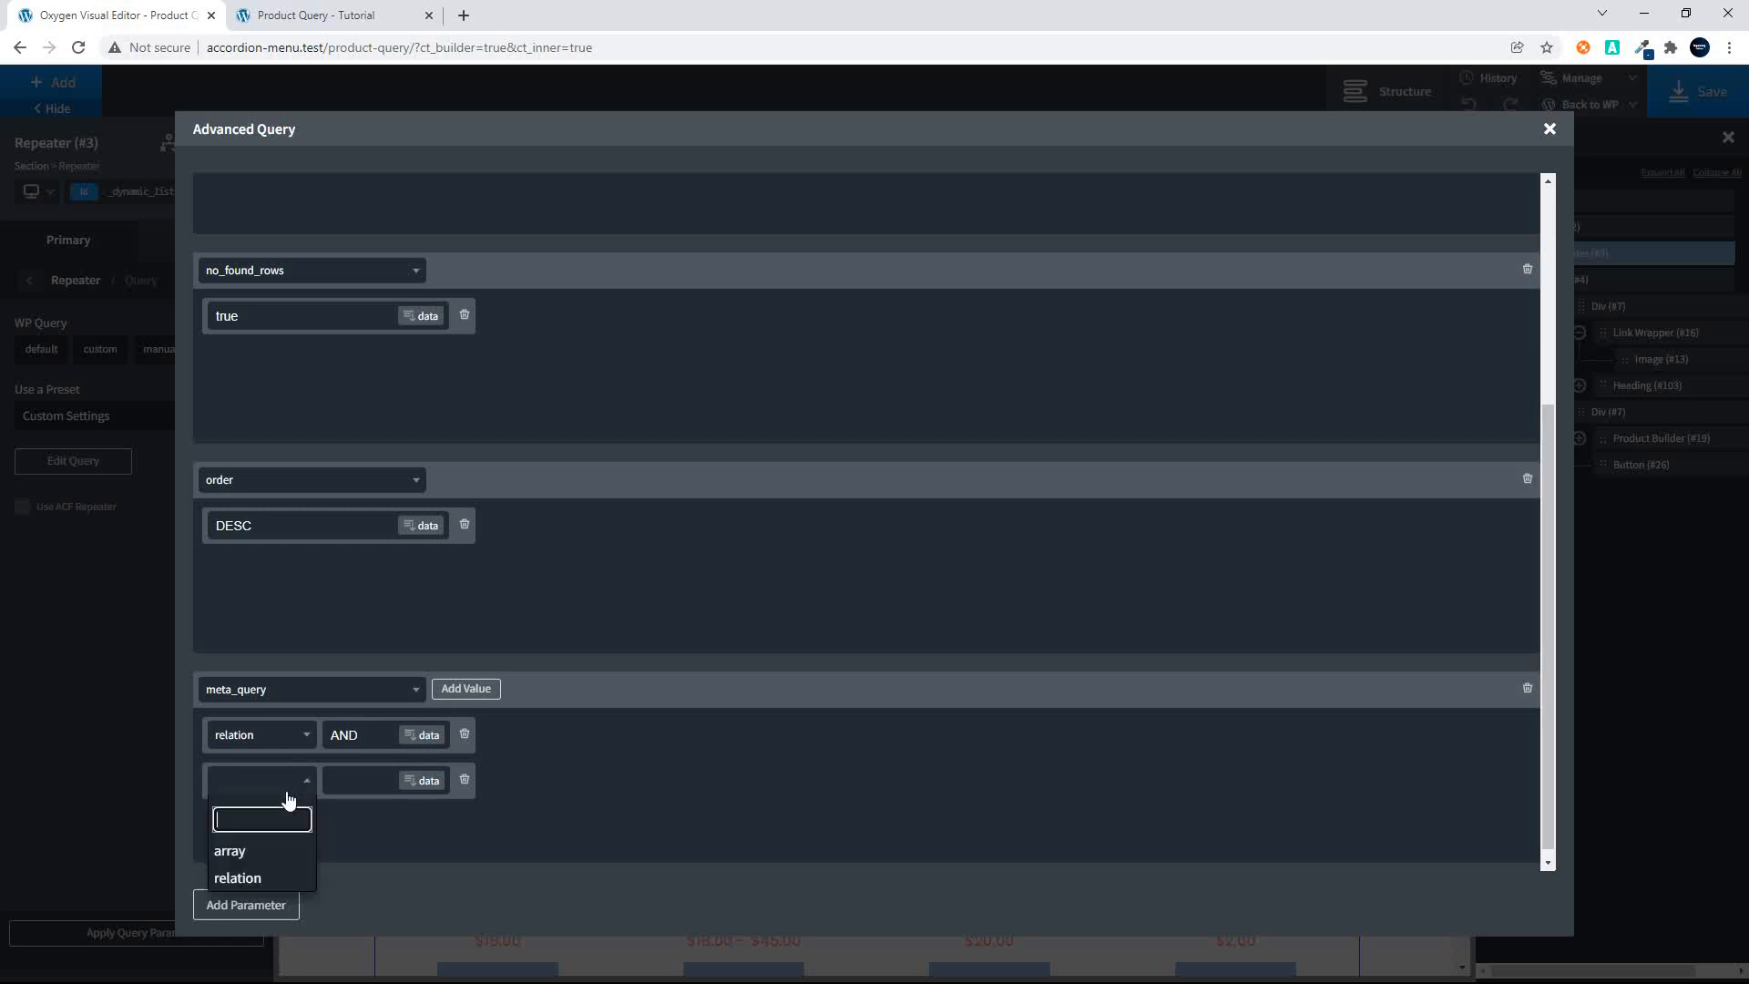
pyautogui.click(269, 851)
pyautogui.click(370, 781)
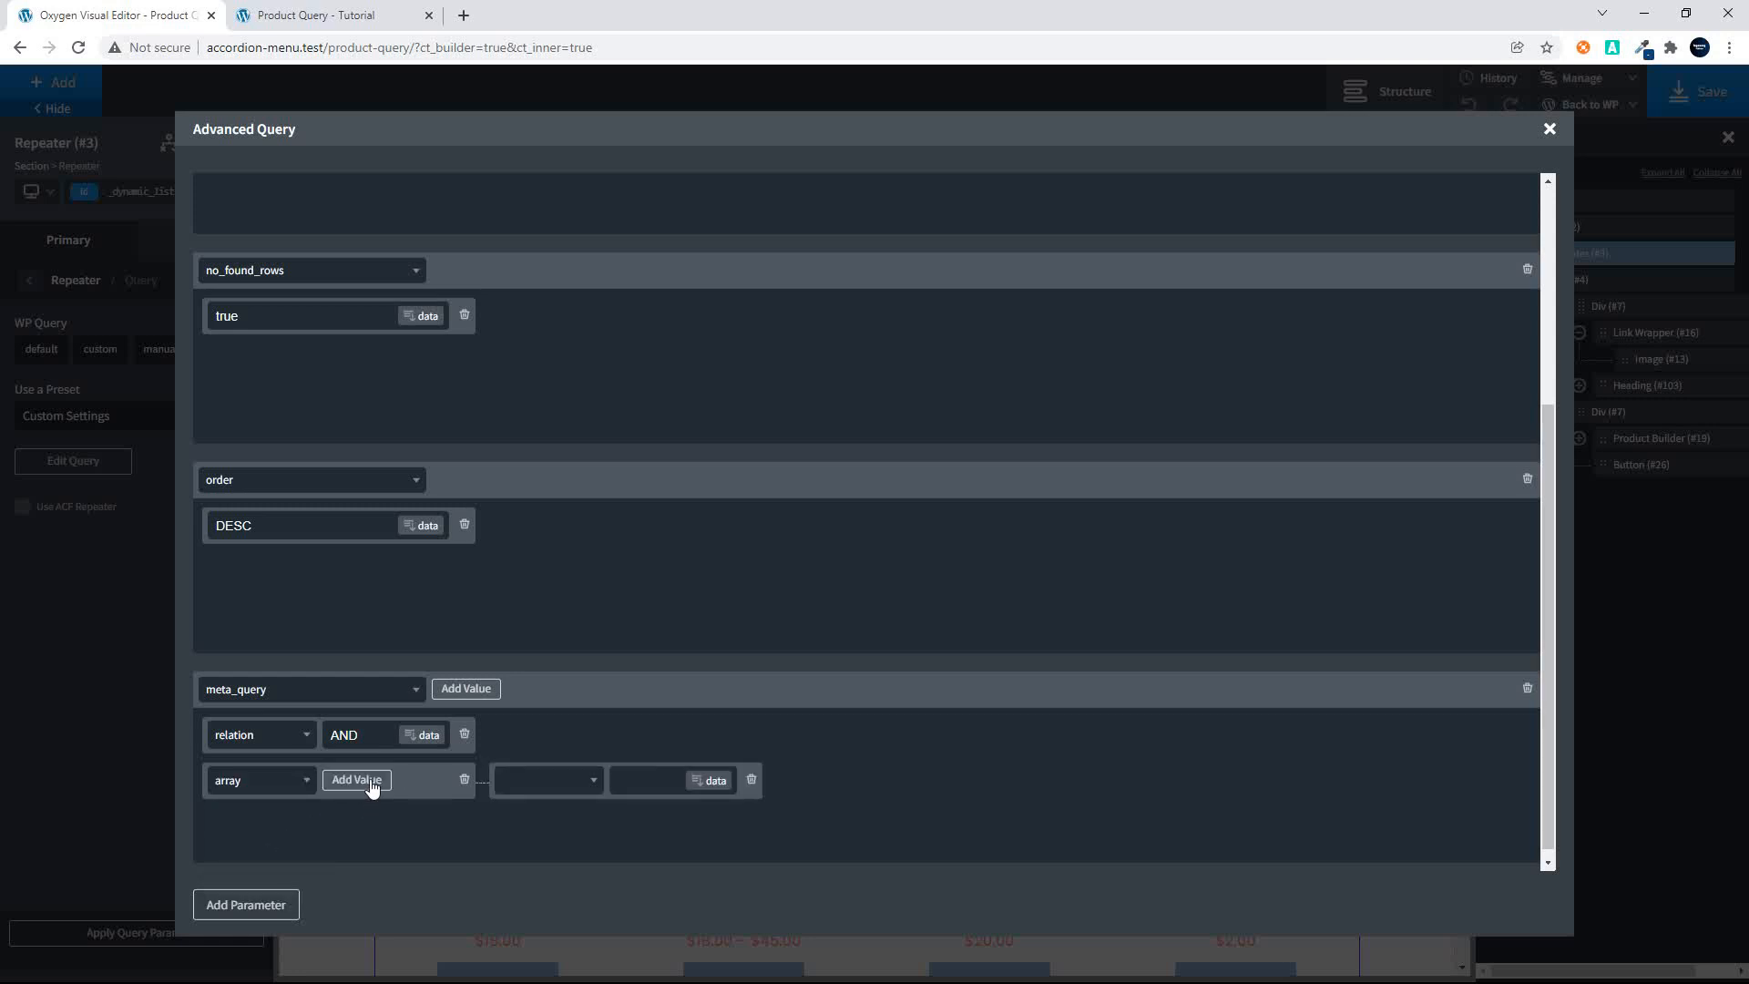
pyautogui.click(370, 781)
pyautogui.click(371, 781)
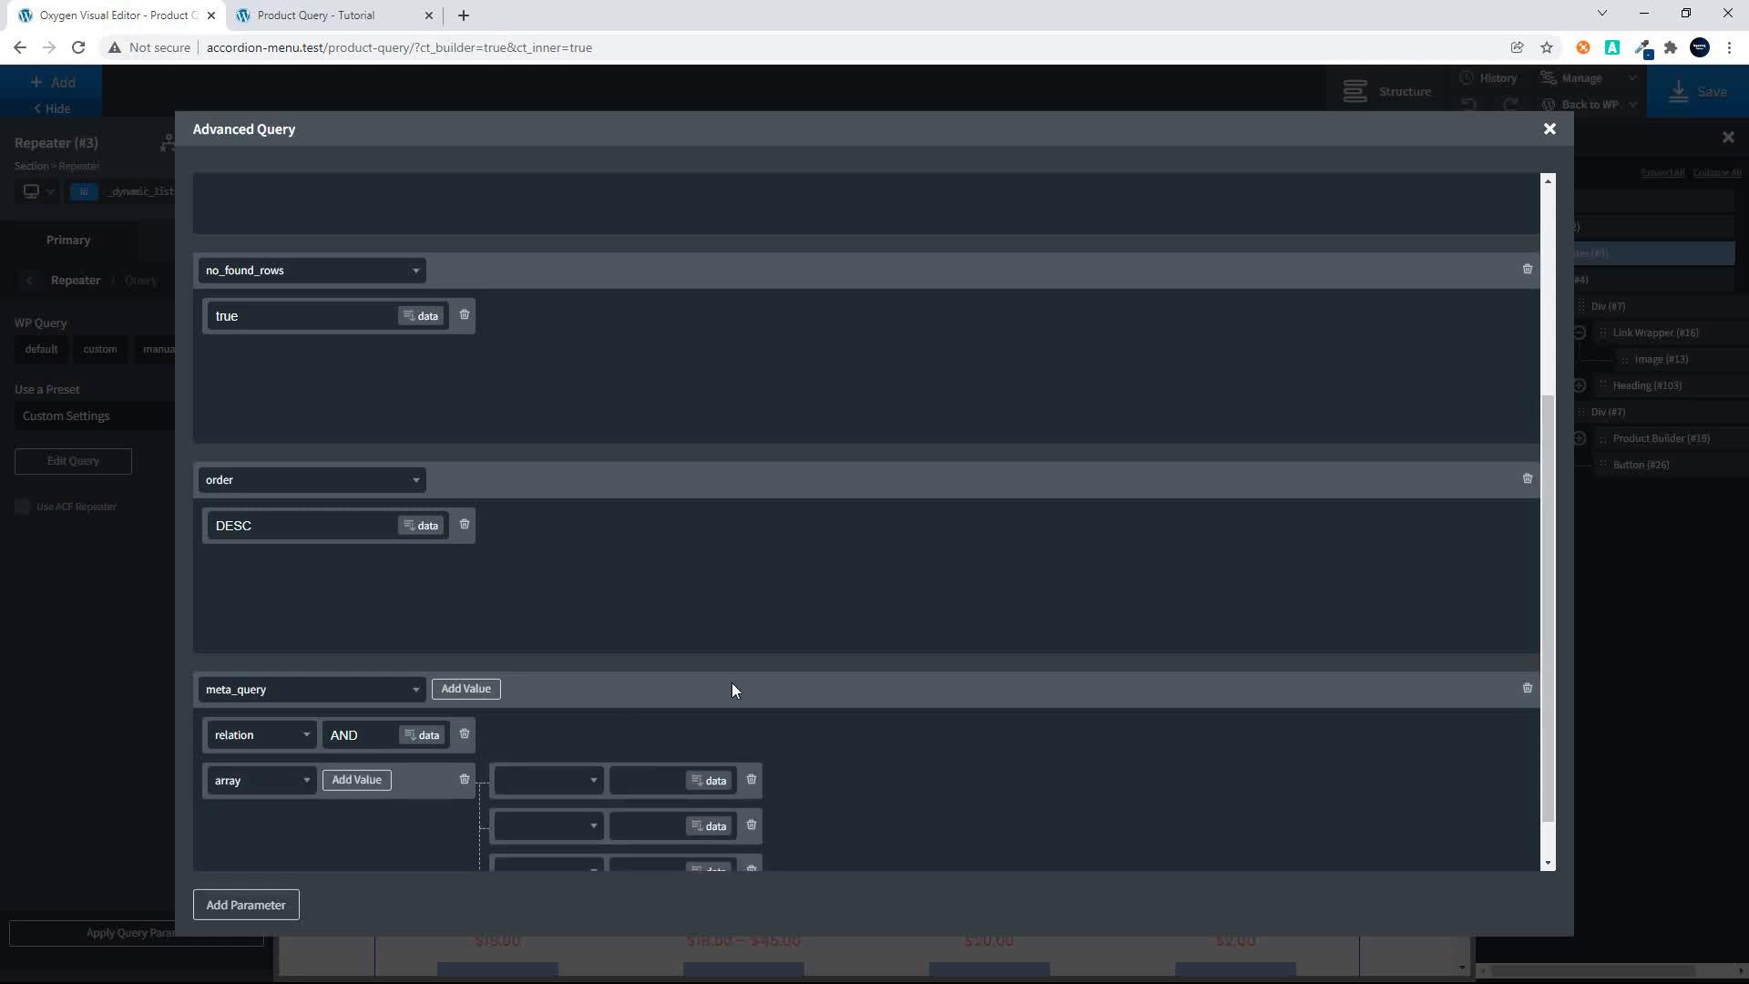
# Step: Fill the meta_query array's entries with key _price, value 20 and compare <=
pyautogui.scroll(-1, 731, 681)
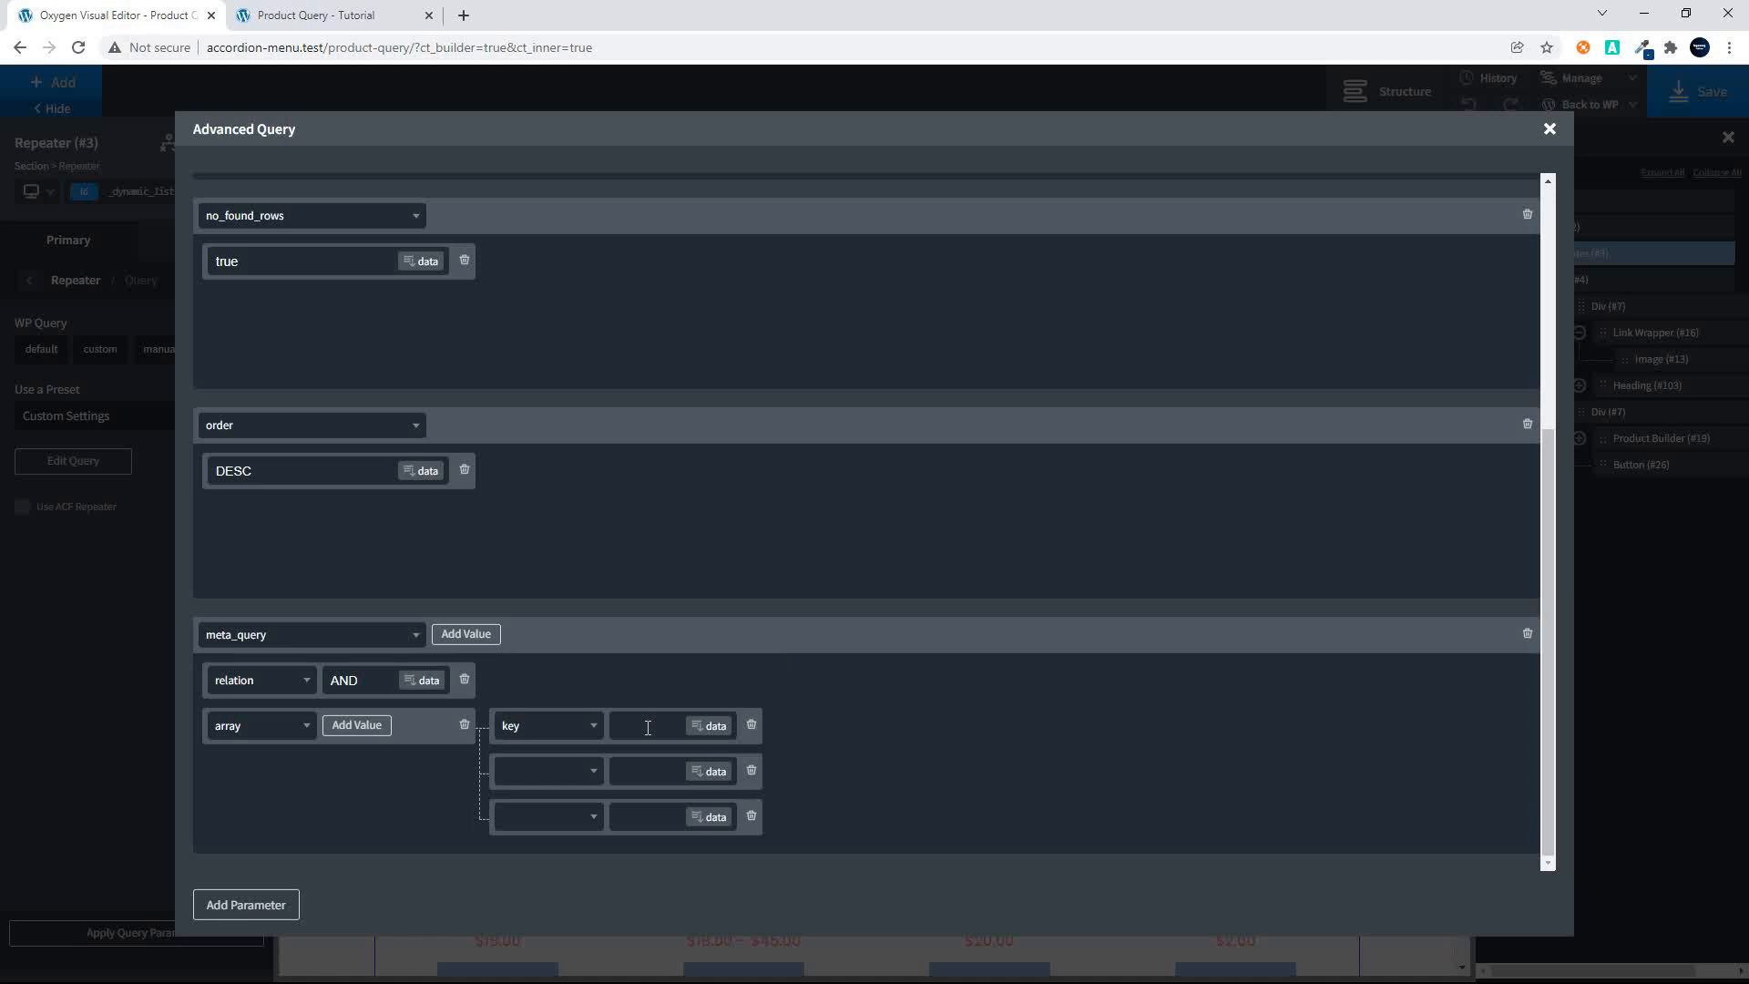
pyautogui.write('_price')
pyautogui.click(573, 774)
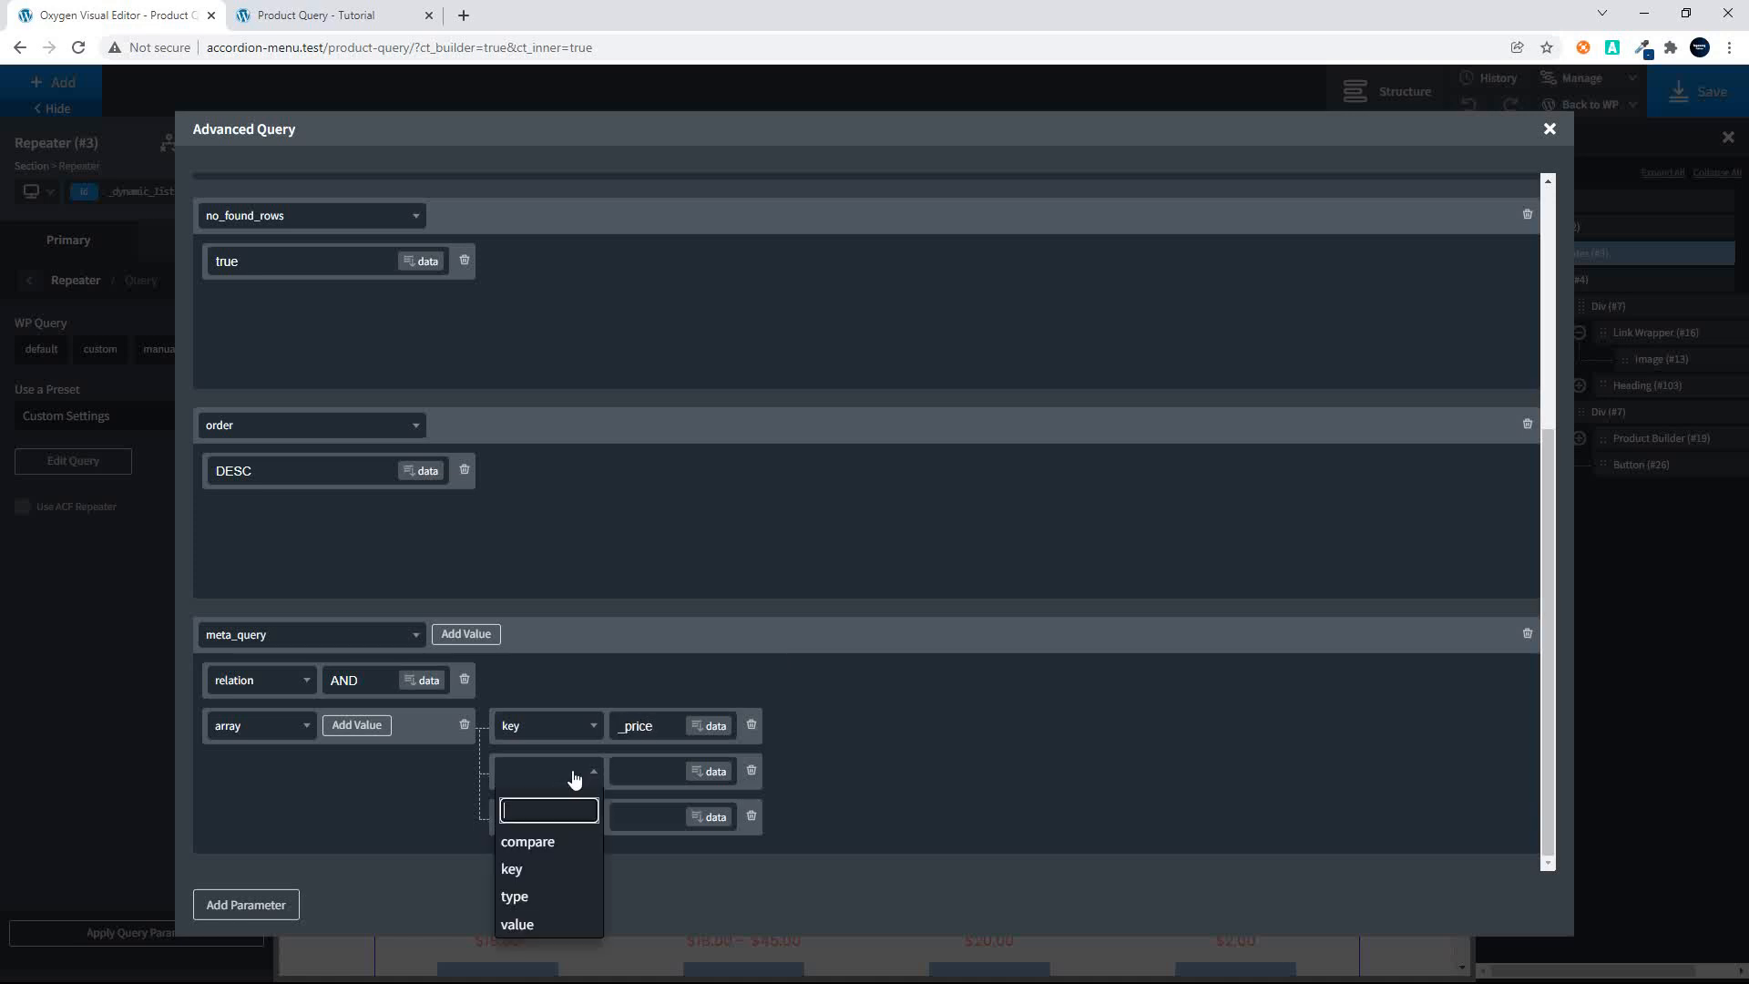
pyautogui.click(546, 923)
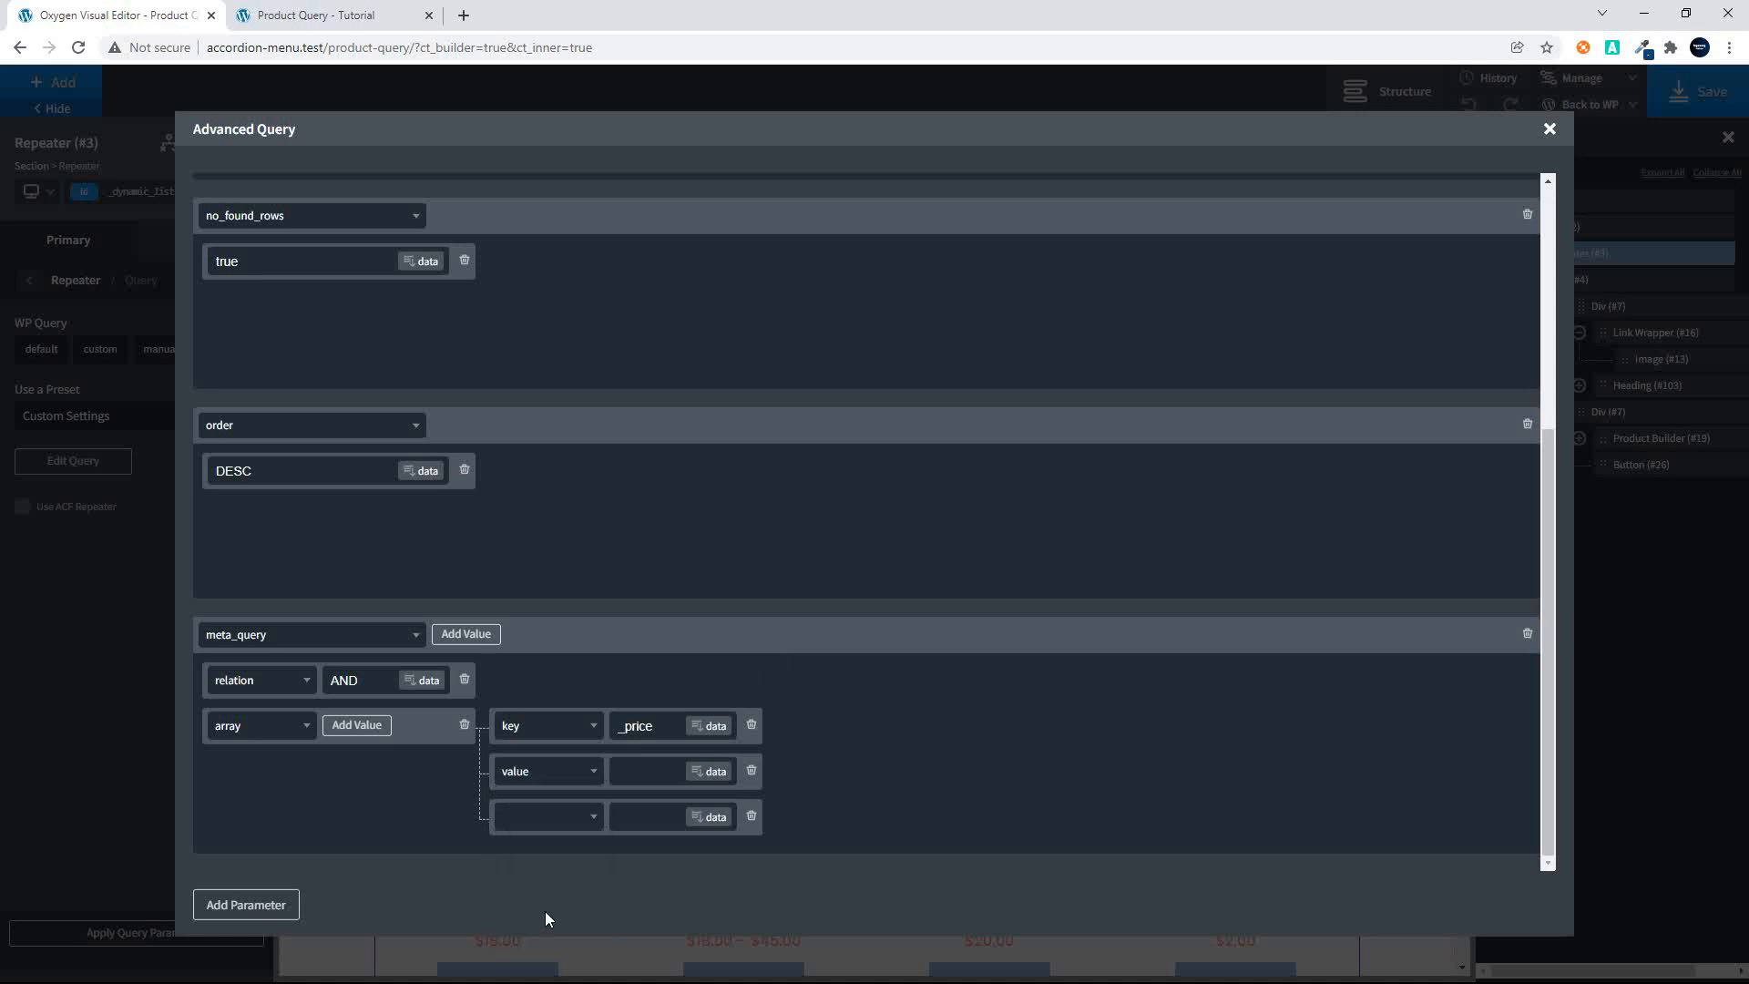
pyautogui.click(656, 774)
pyautogui.write('20')
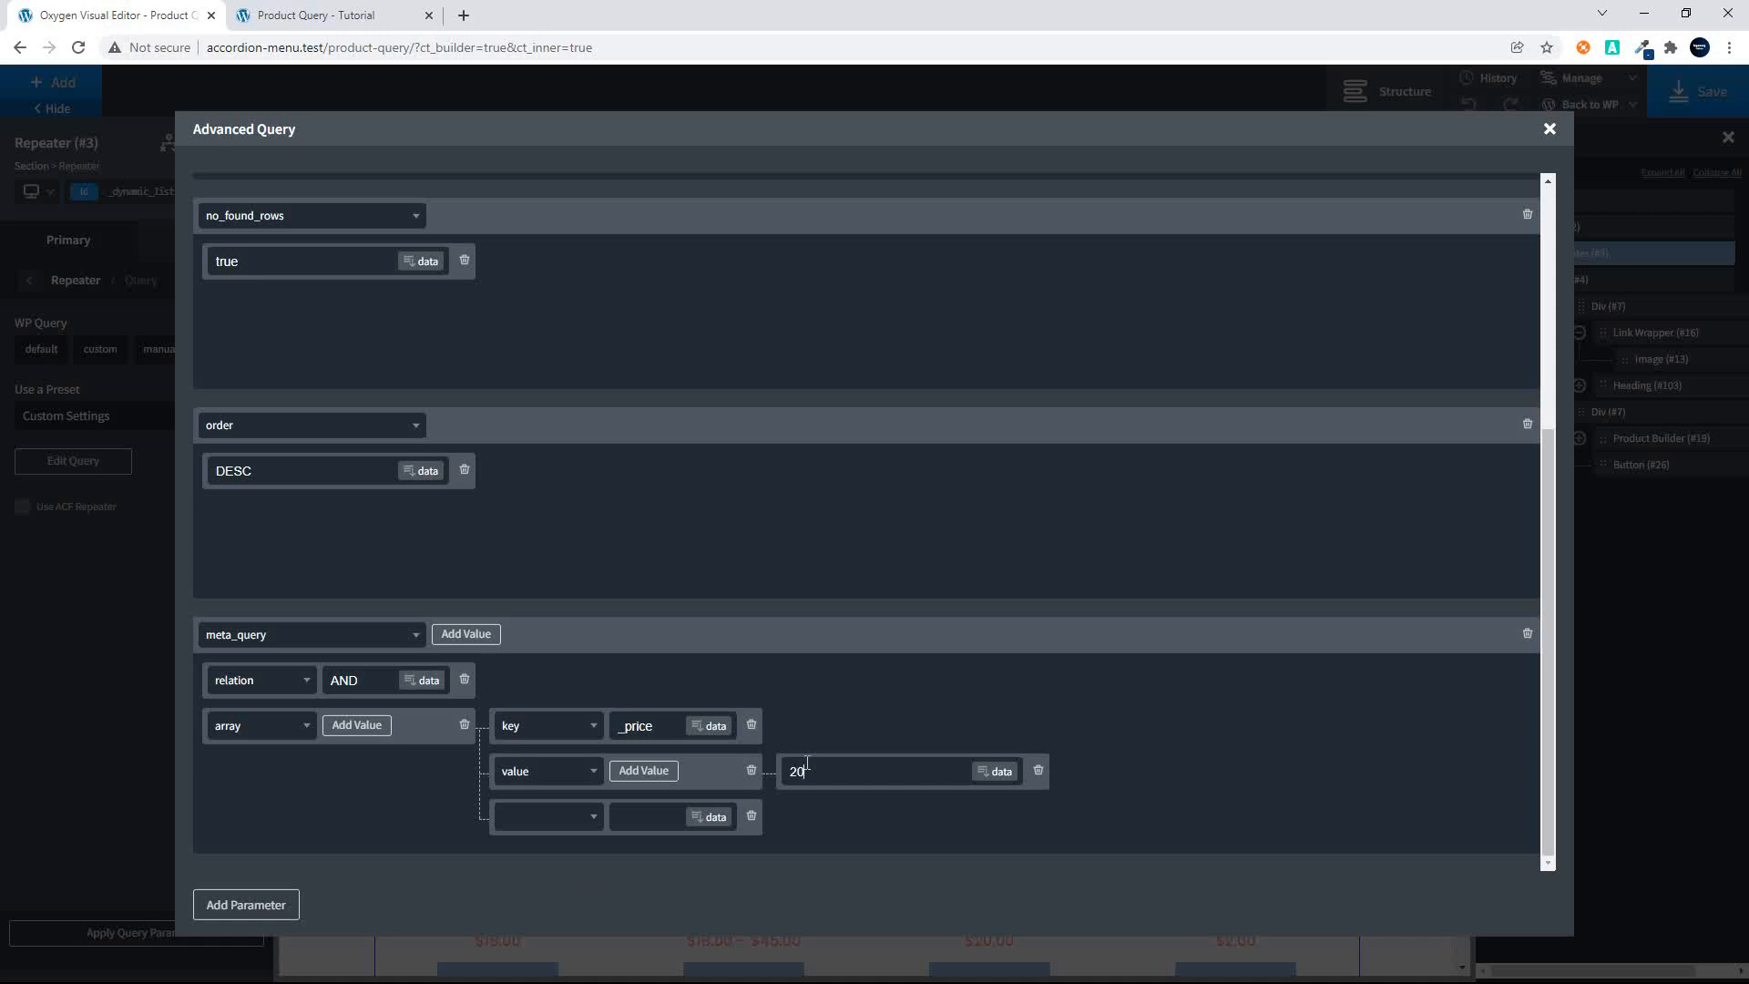
pyautogui.click(591, 824)
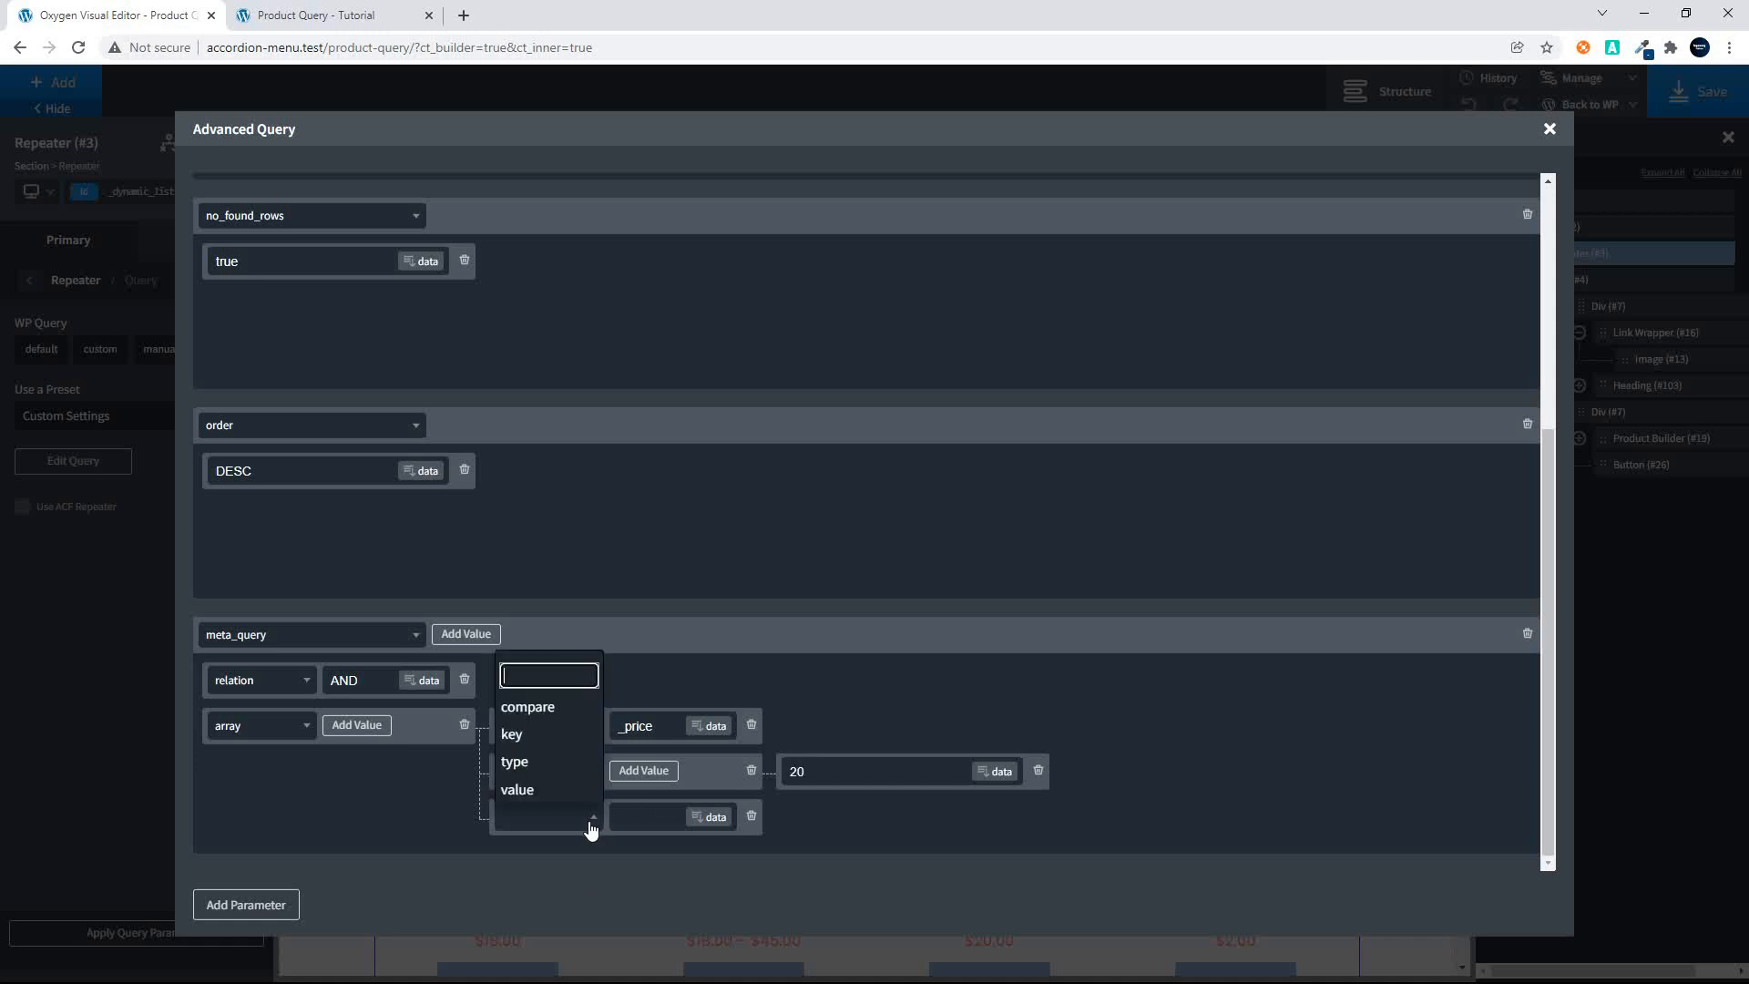
pyautogui.click(553, 709)
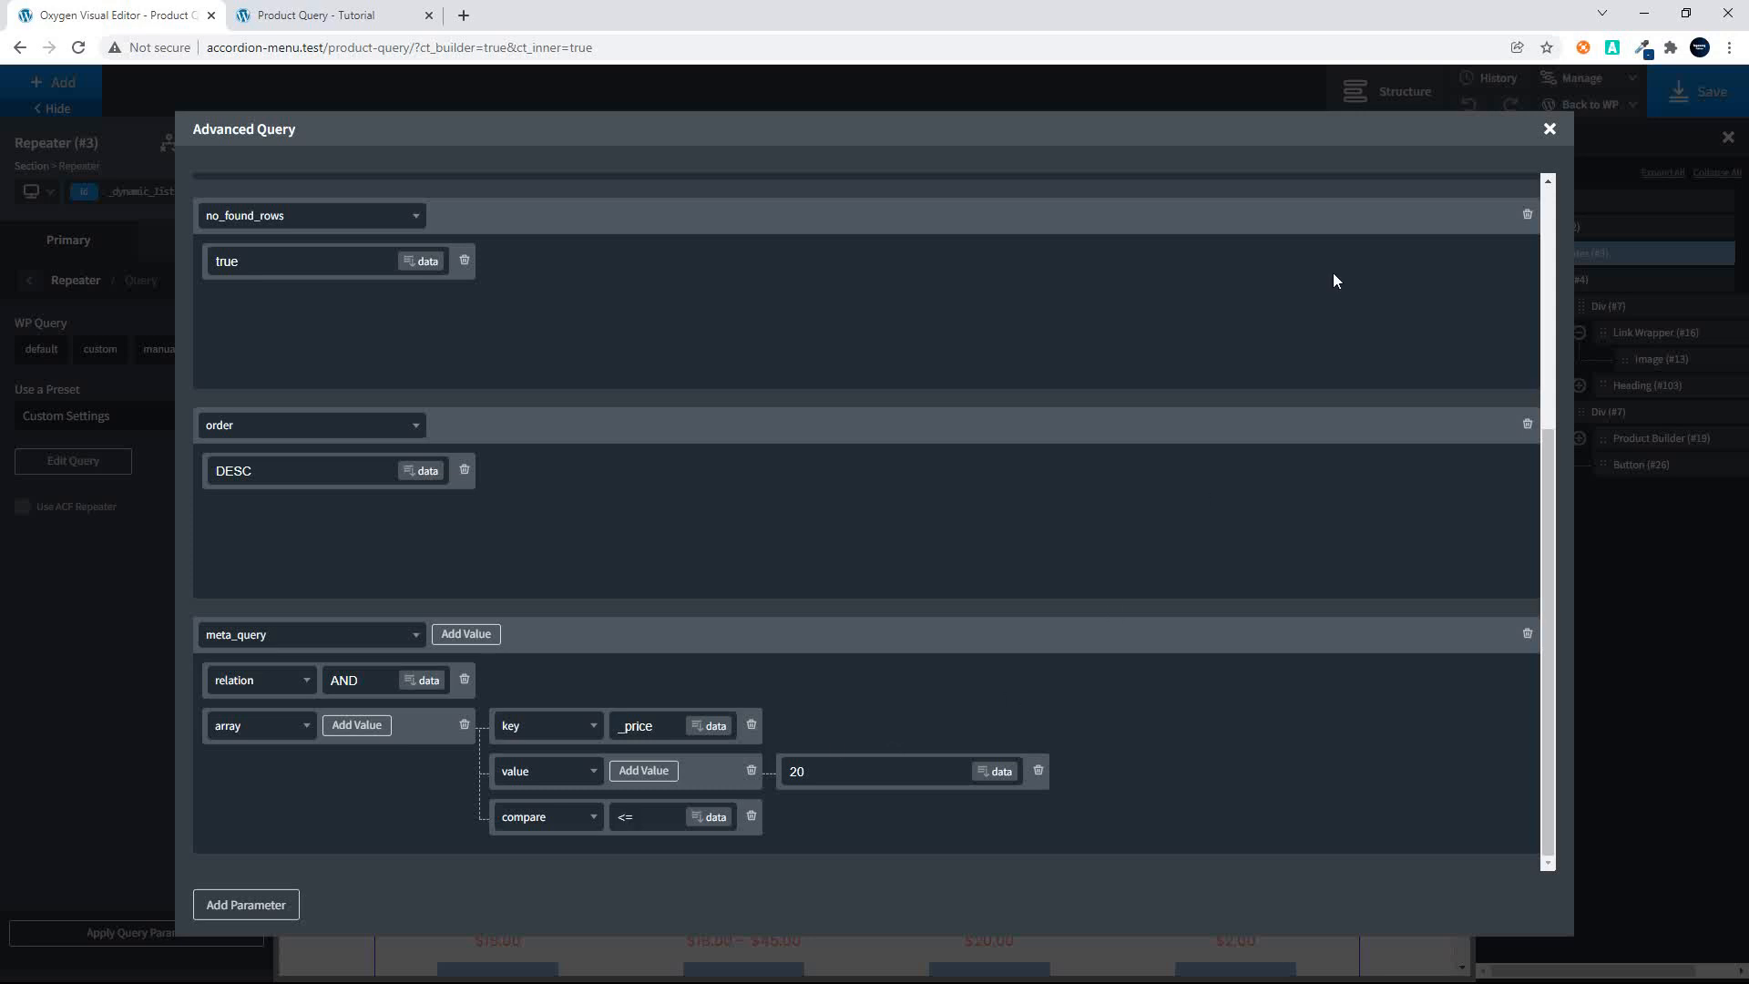
# Step: Save the query limited to prices up to 20, and reload the live Product Query page to examine the products' prices
pyautogui.click(1549, 130)
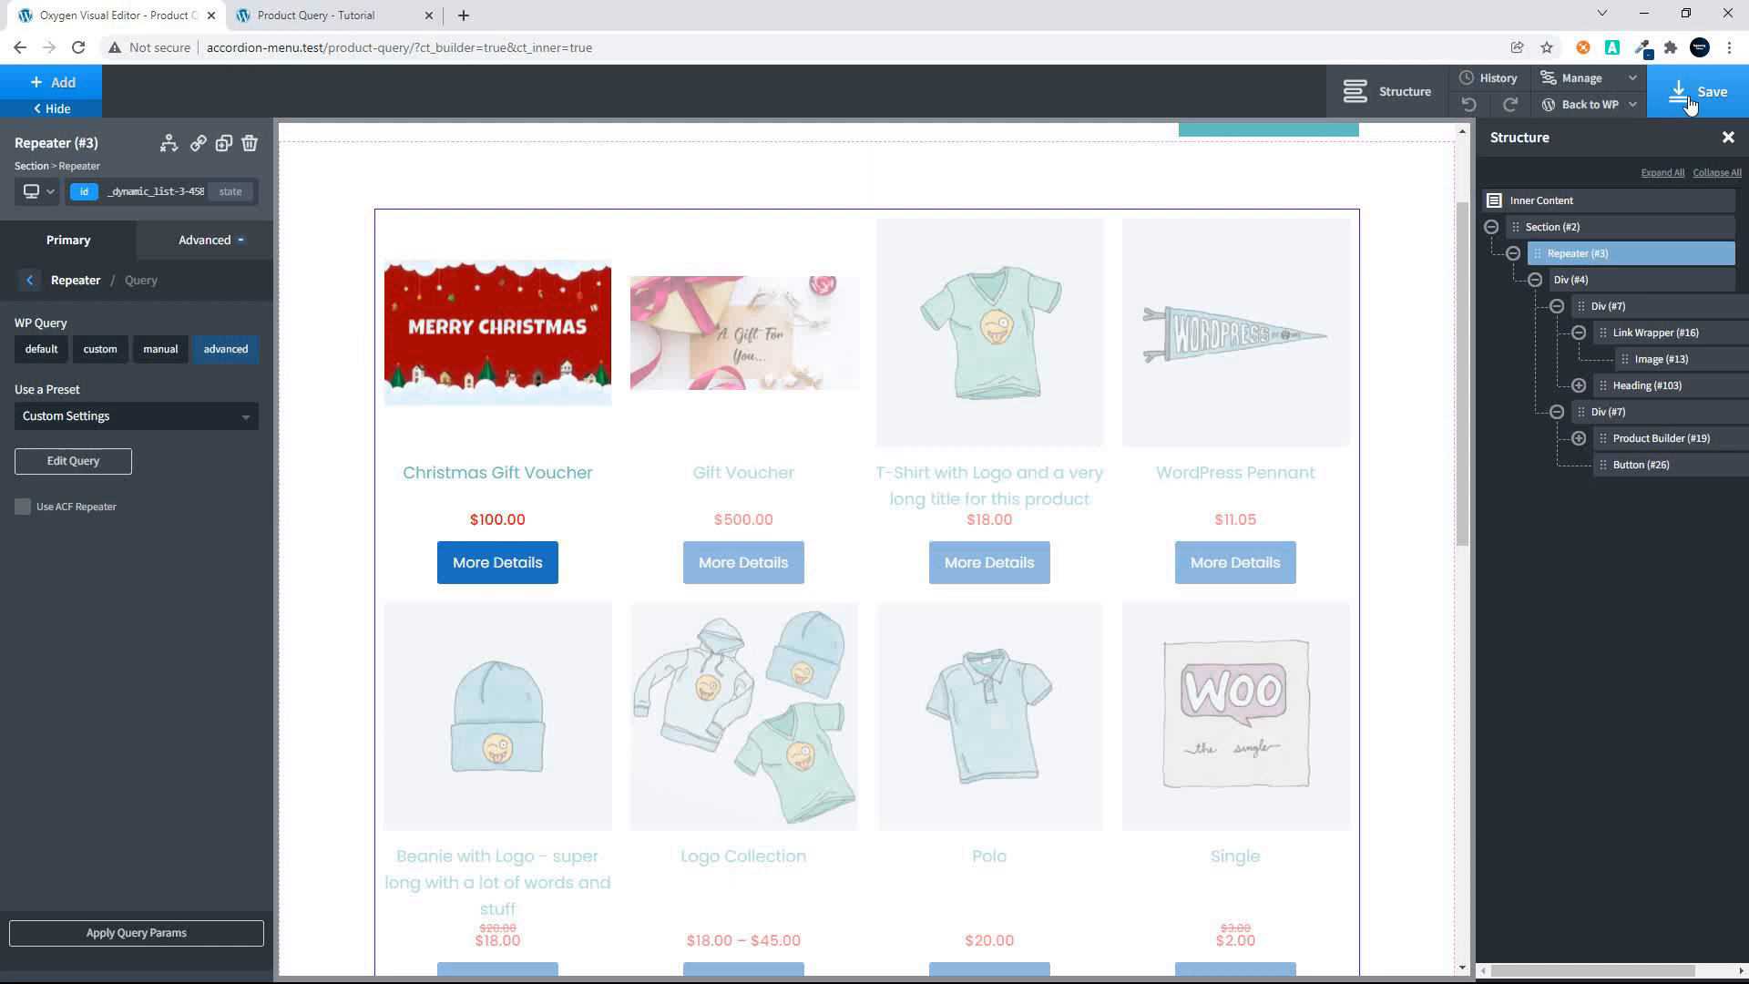
pyautogui.click(359, 18)
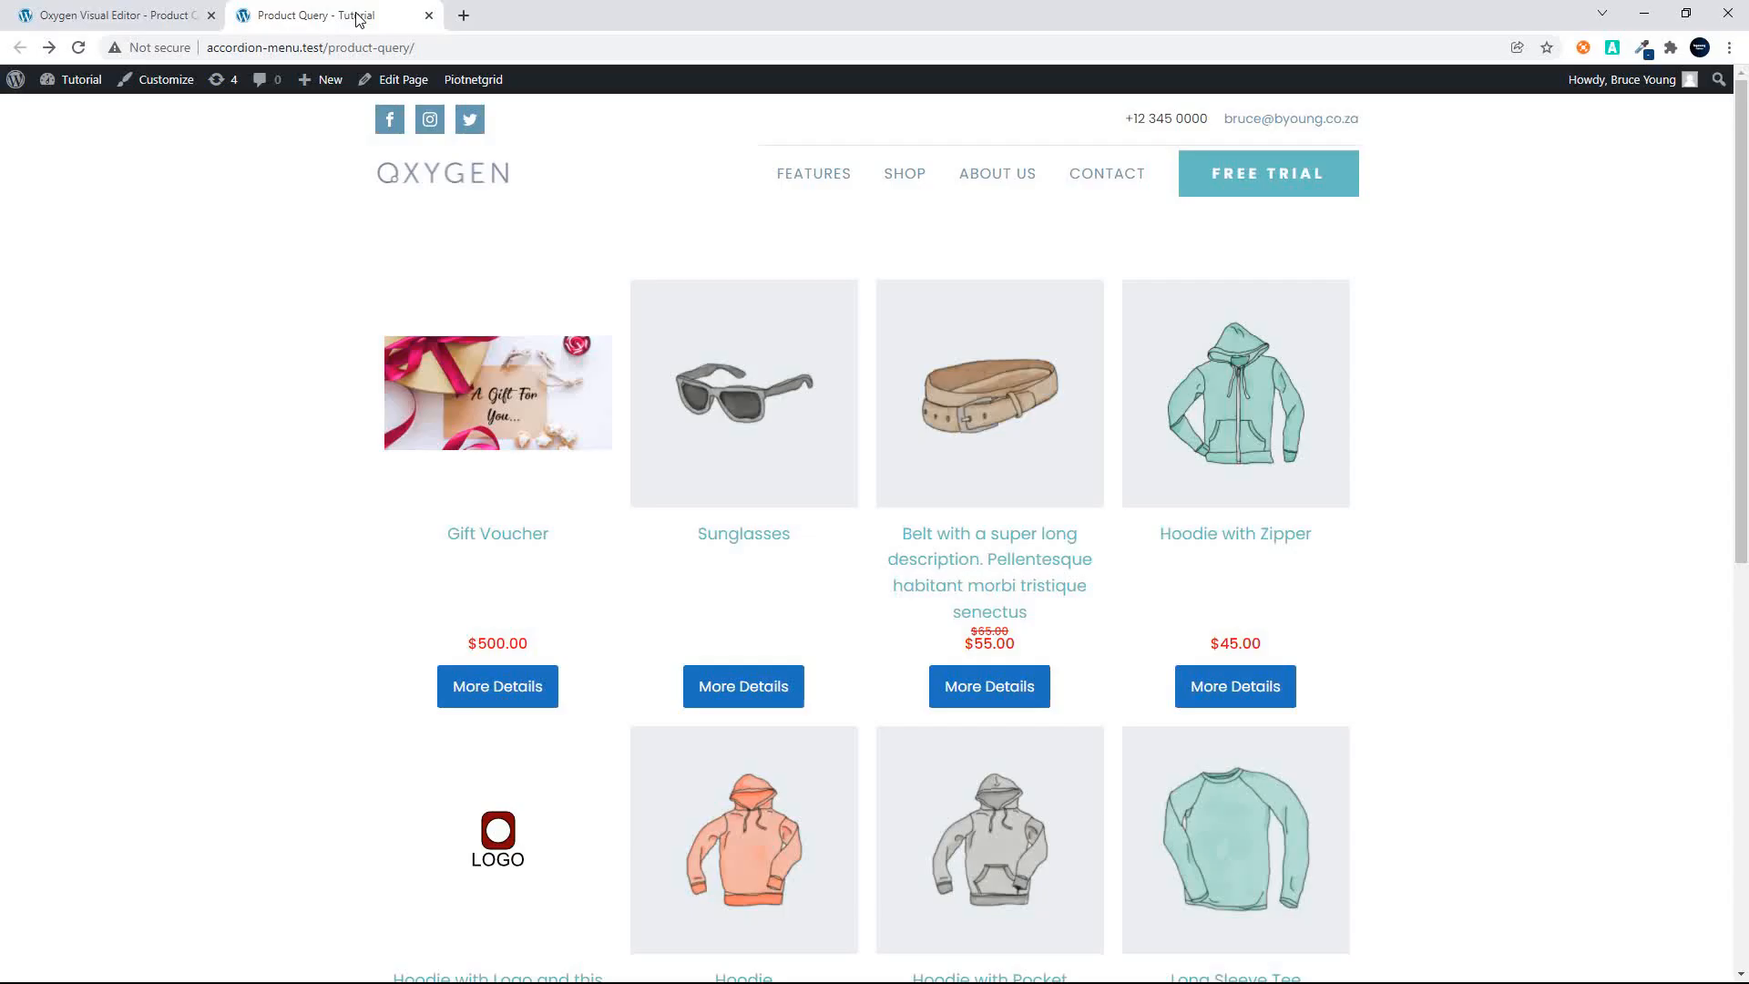
pyautogui.click(406, 47)
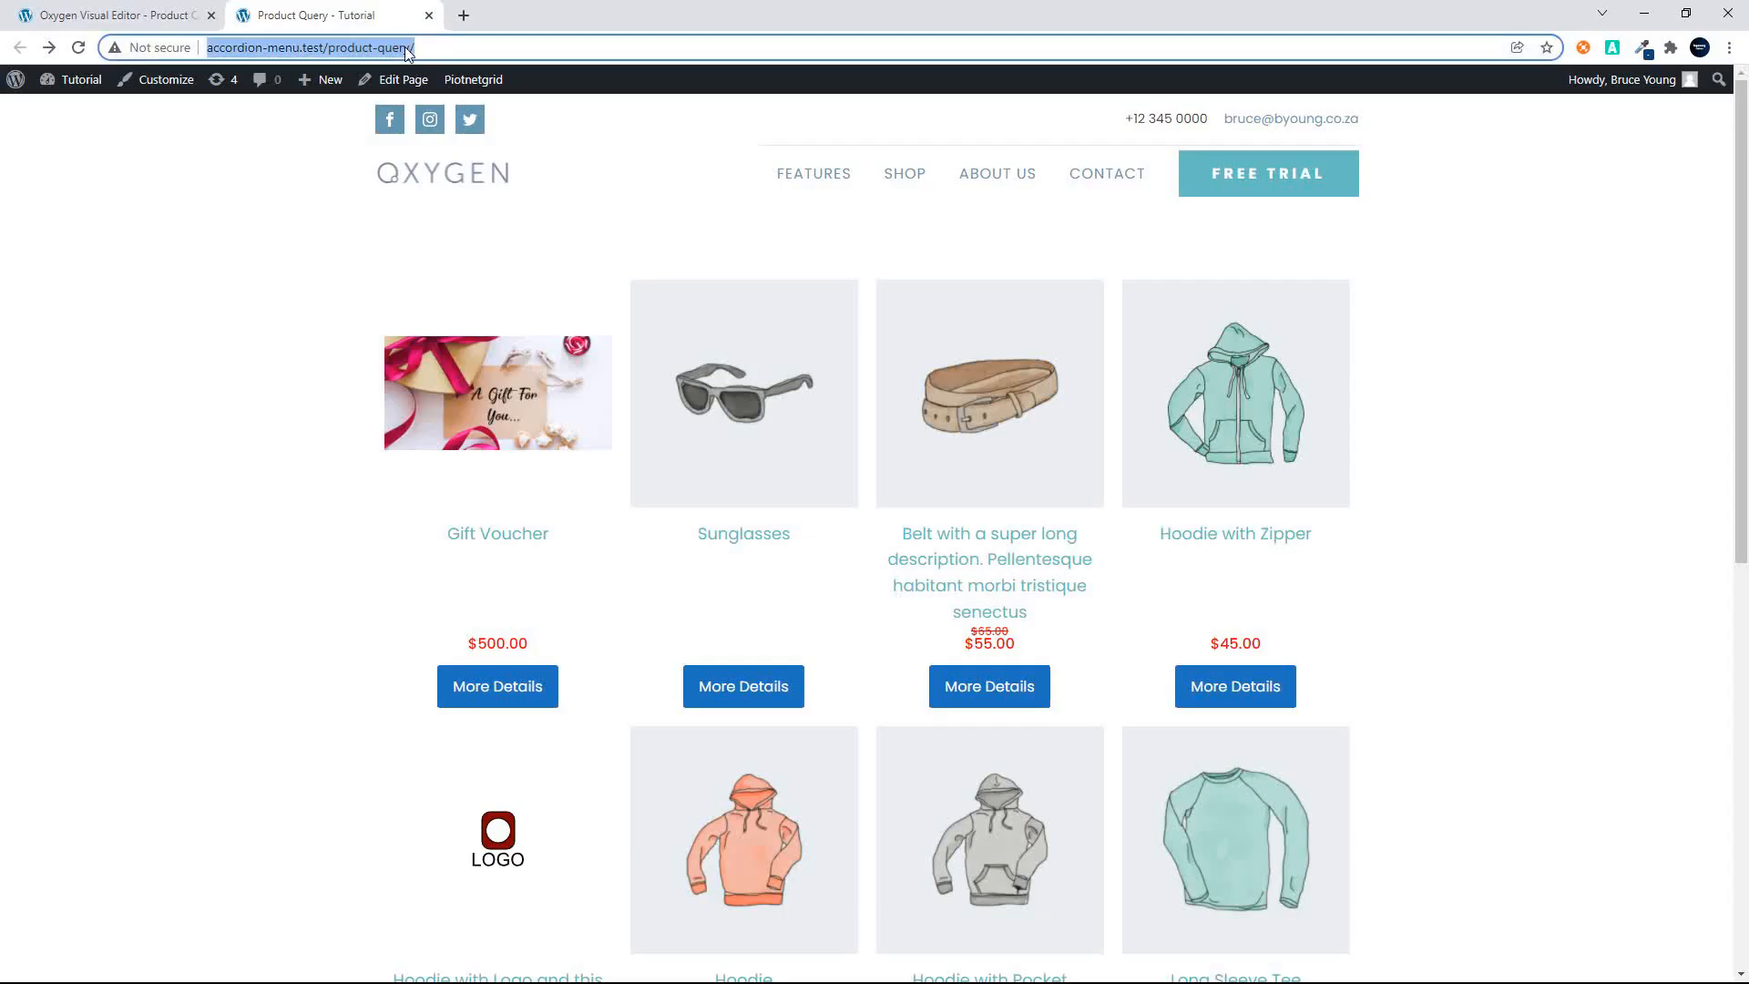
pyautogui.press('Return')
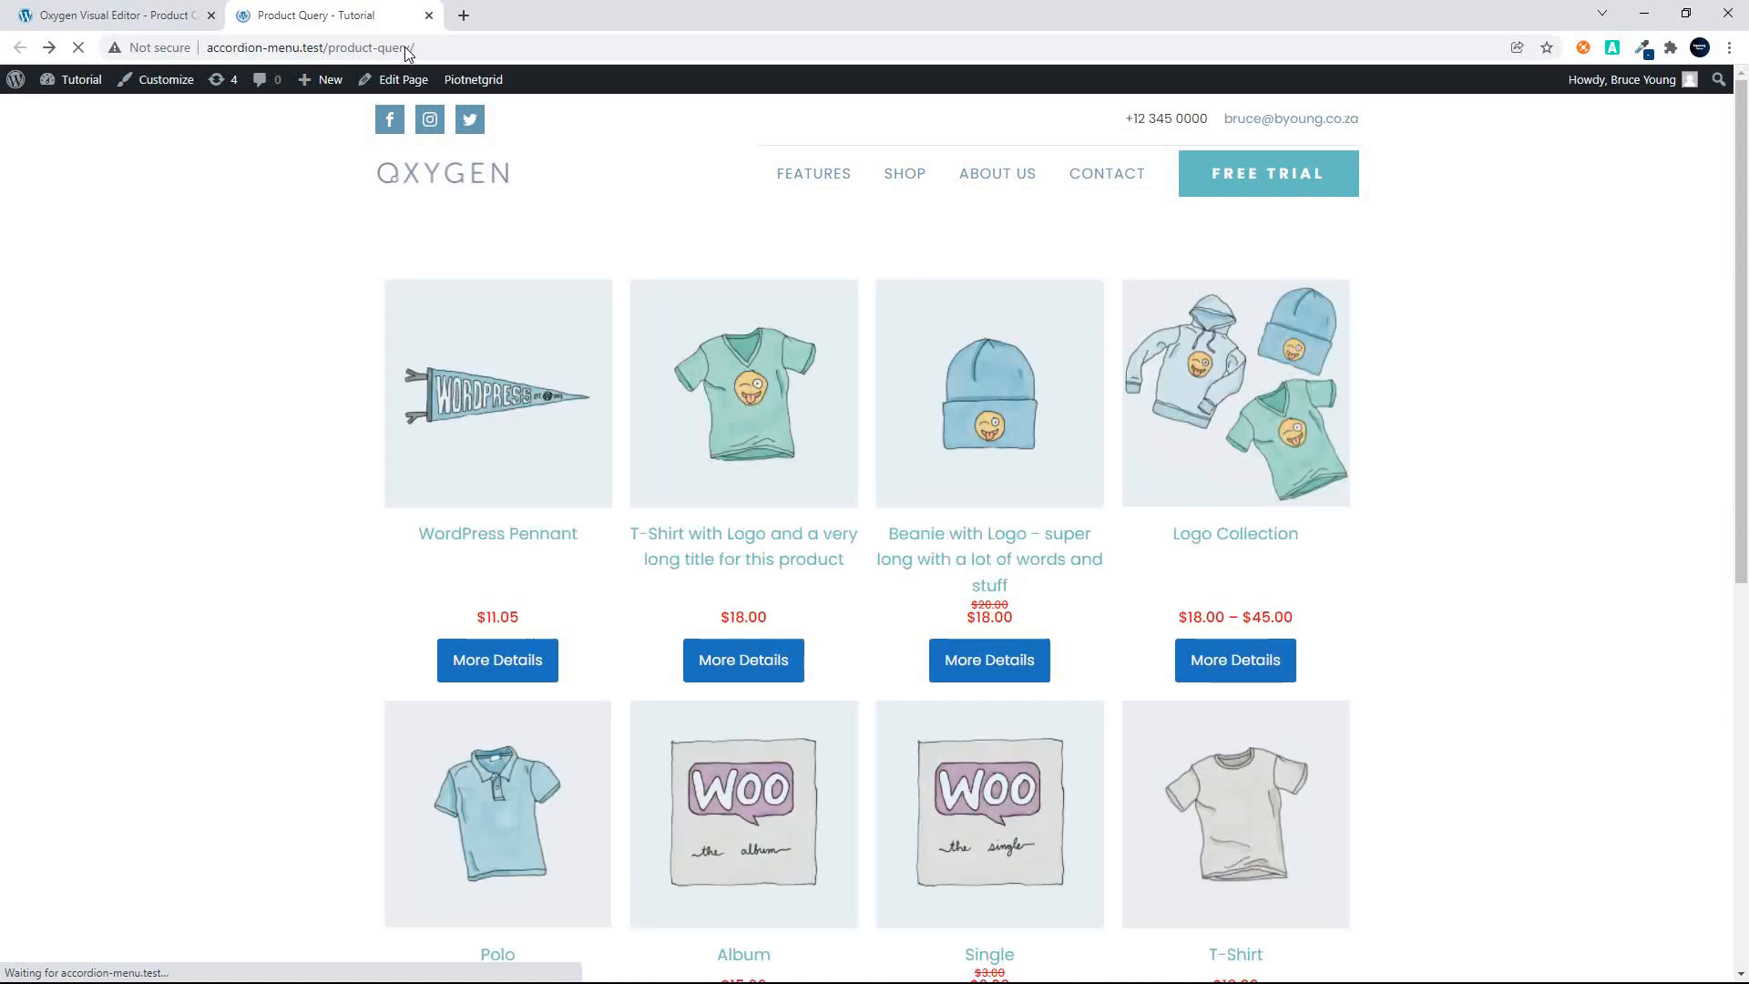
pyautogui.scroll(-6, 802, 494)
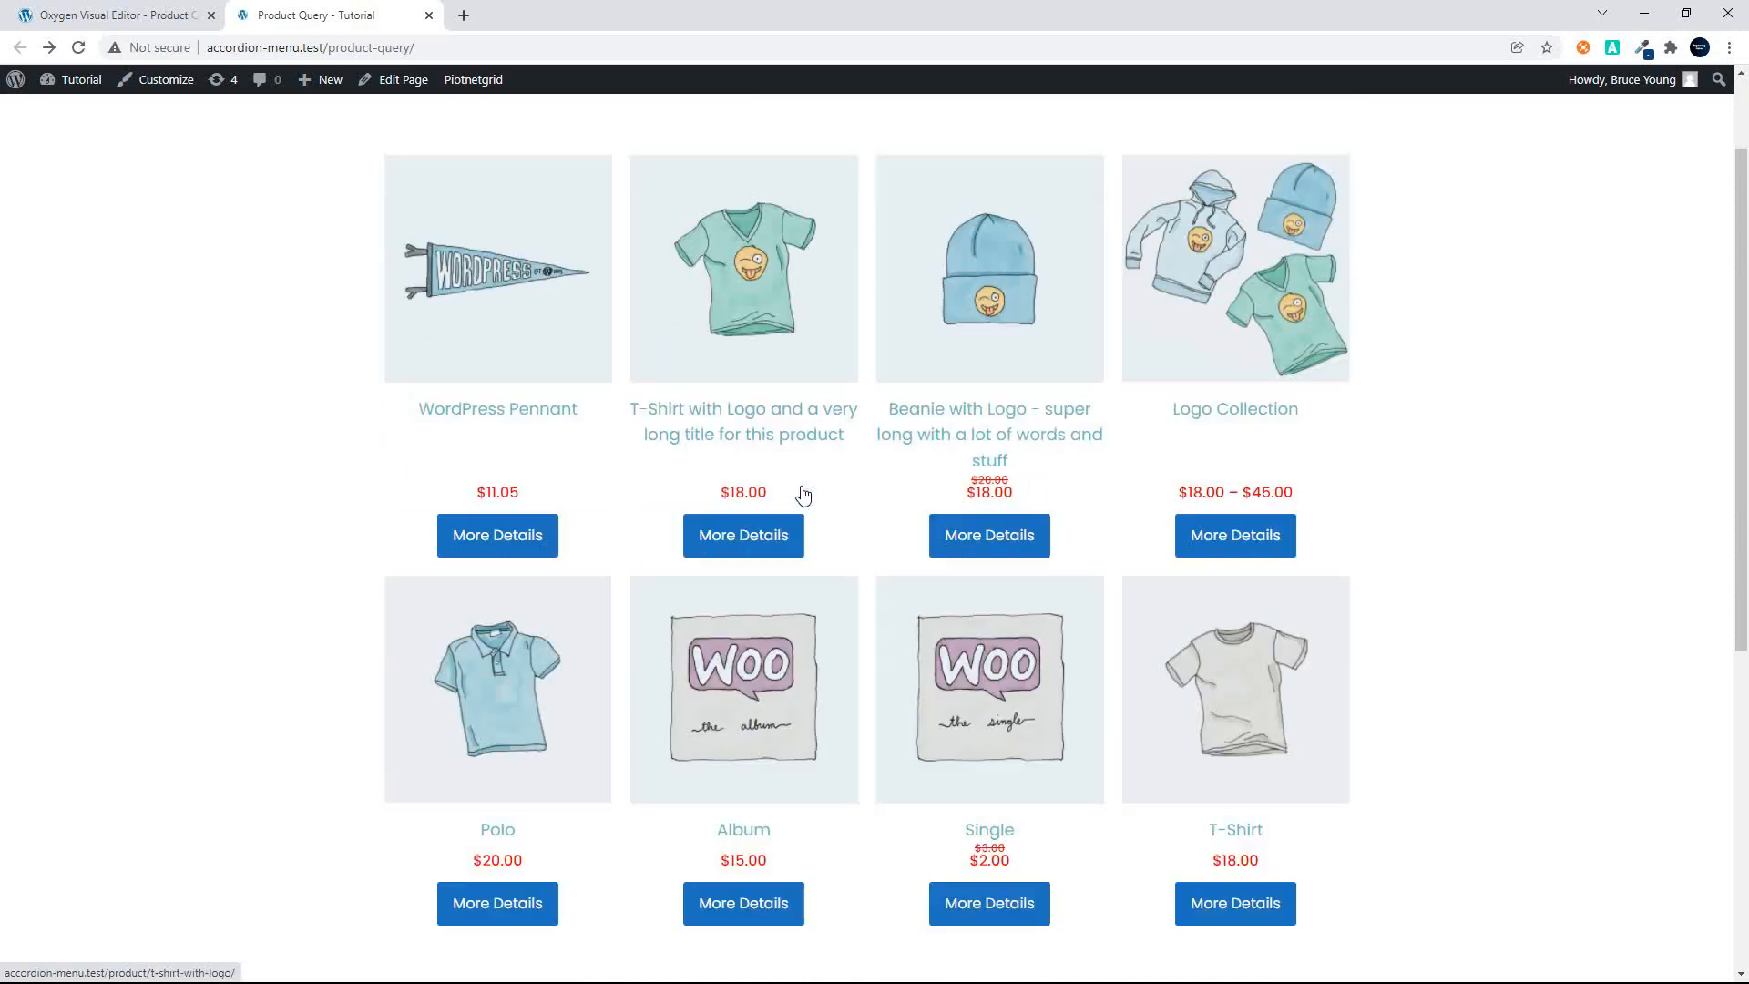
pyautogui.scroll(5, 802, 495)
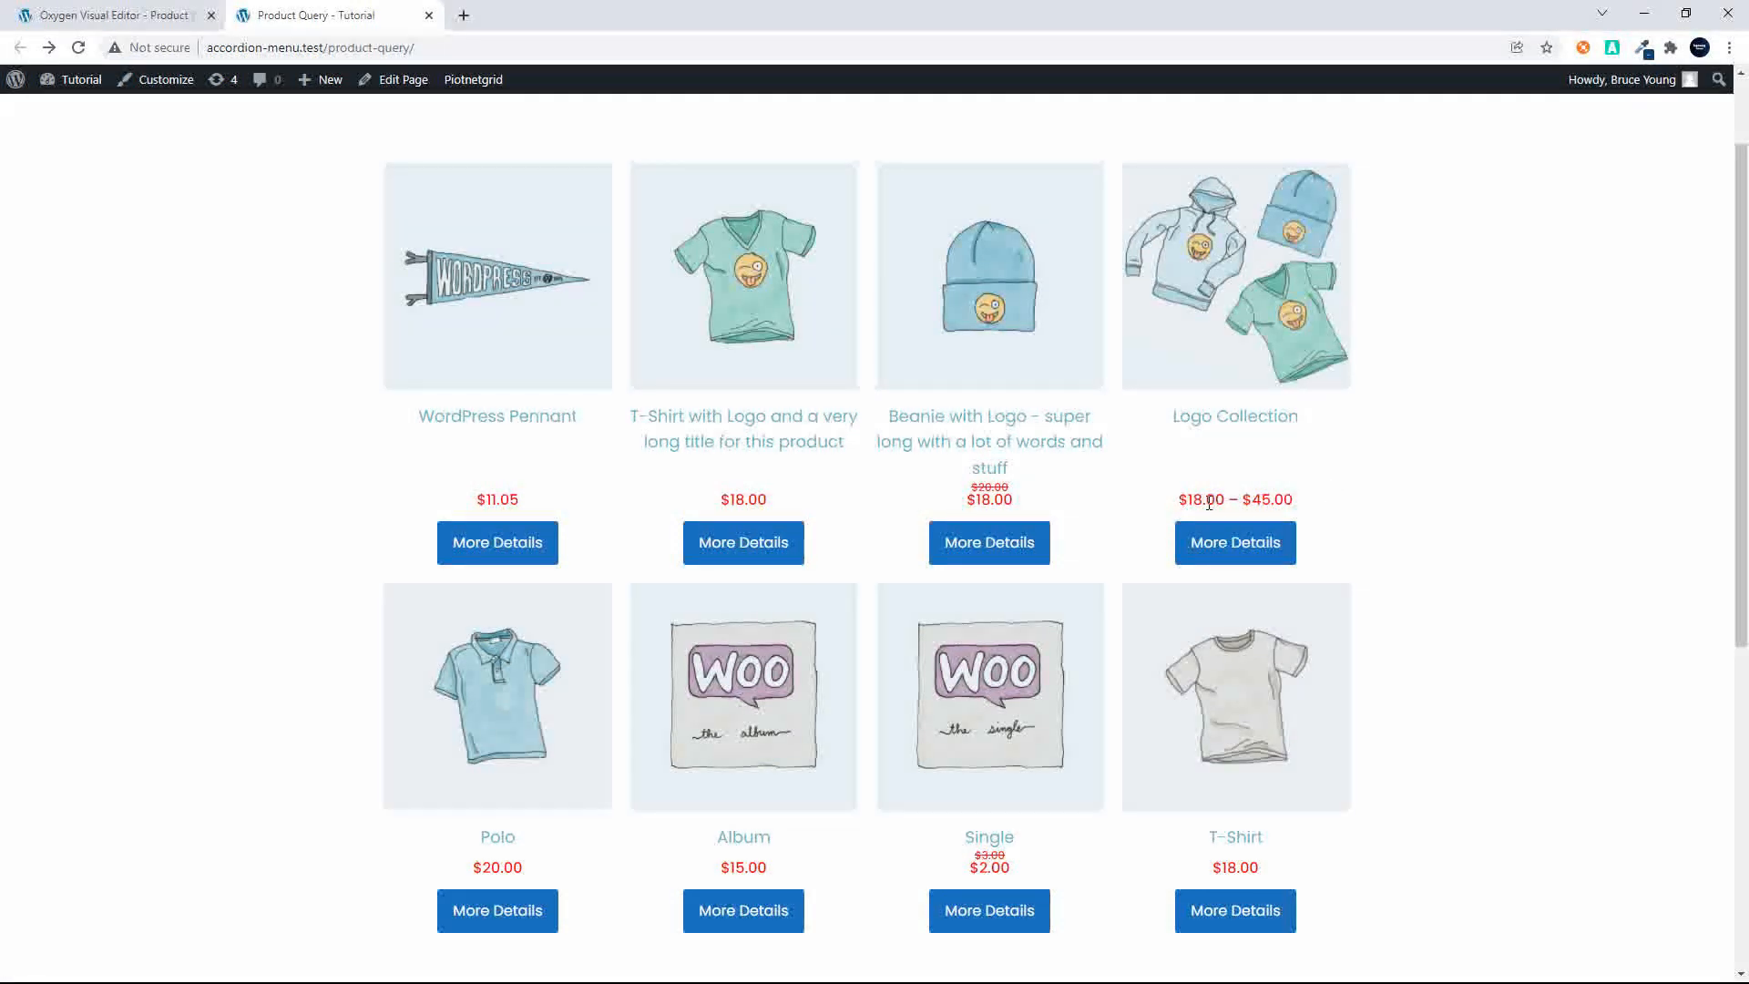
pyautogui.scroll(-3, 1036, 620)
pyautogui.scroll(5, 1039, 615)
# Step: Back in the Oxygen editor, set the compare operator in the repeater's meta_query array to >=
pyautogui.click(119, 16)
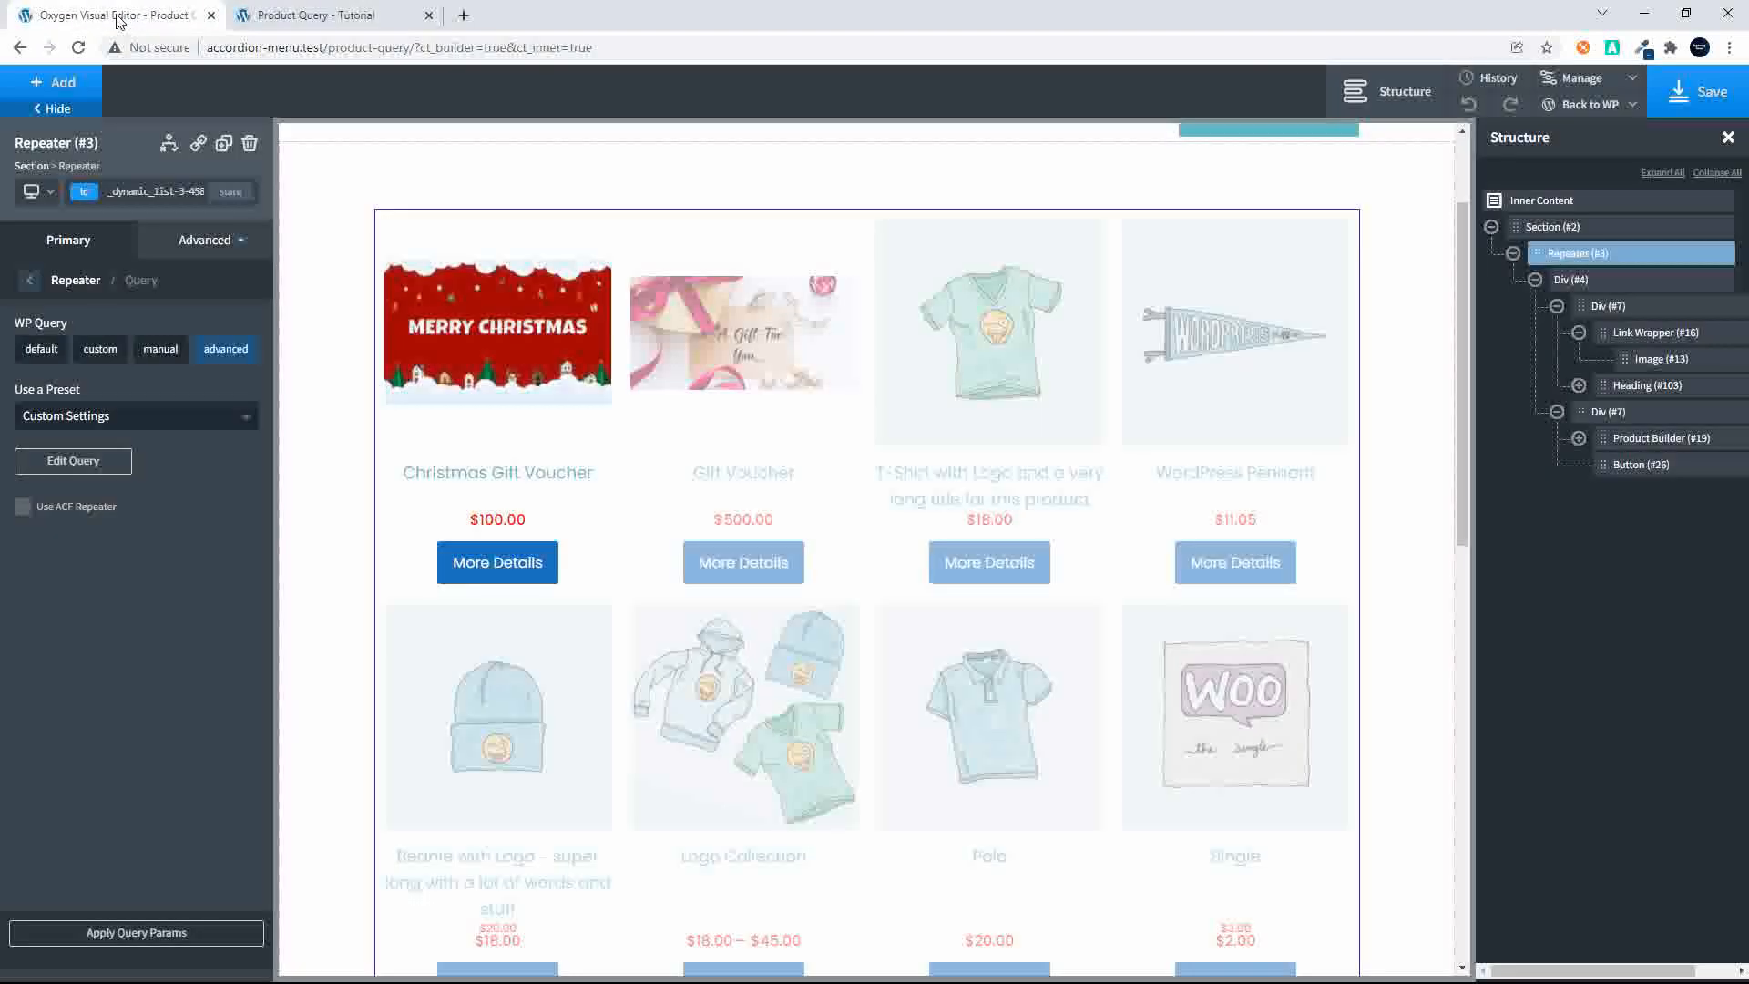
pyautogui.click(96, 456)
pyautogui.scroll(-4, 576, 696)
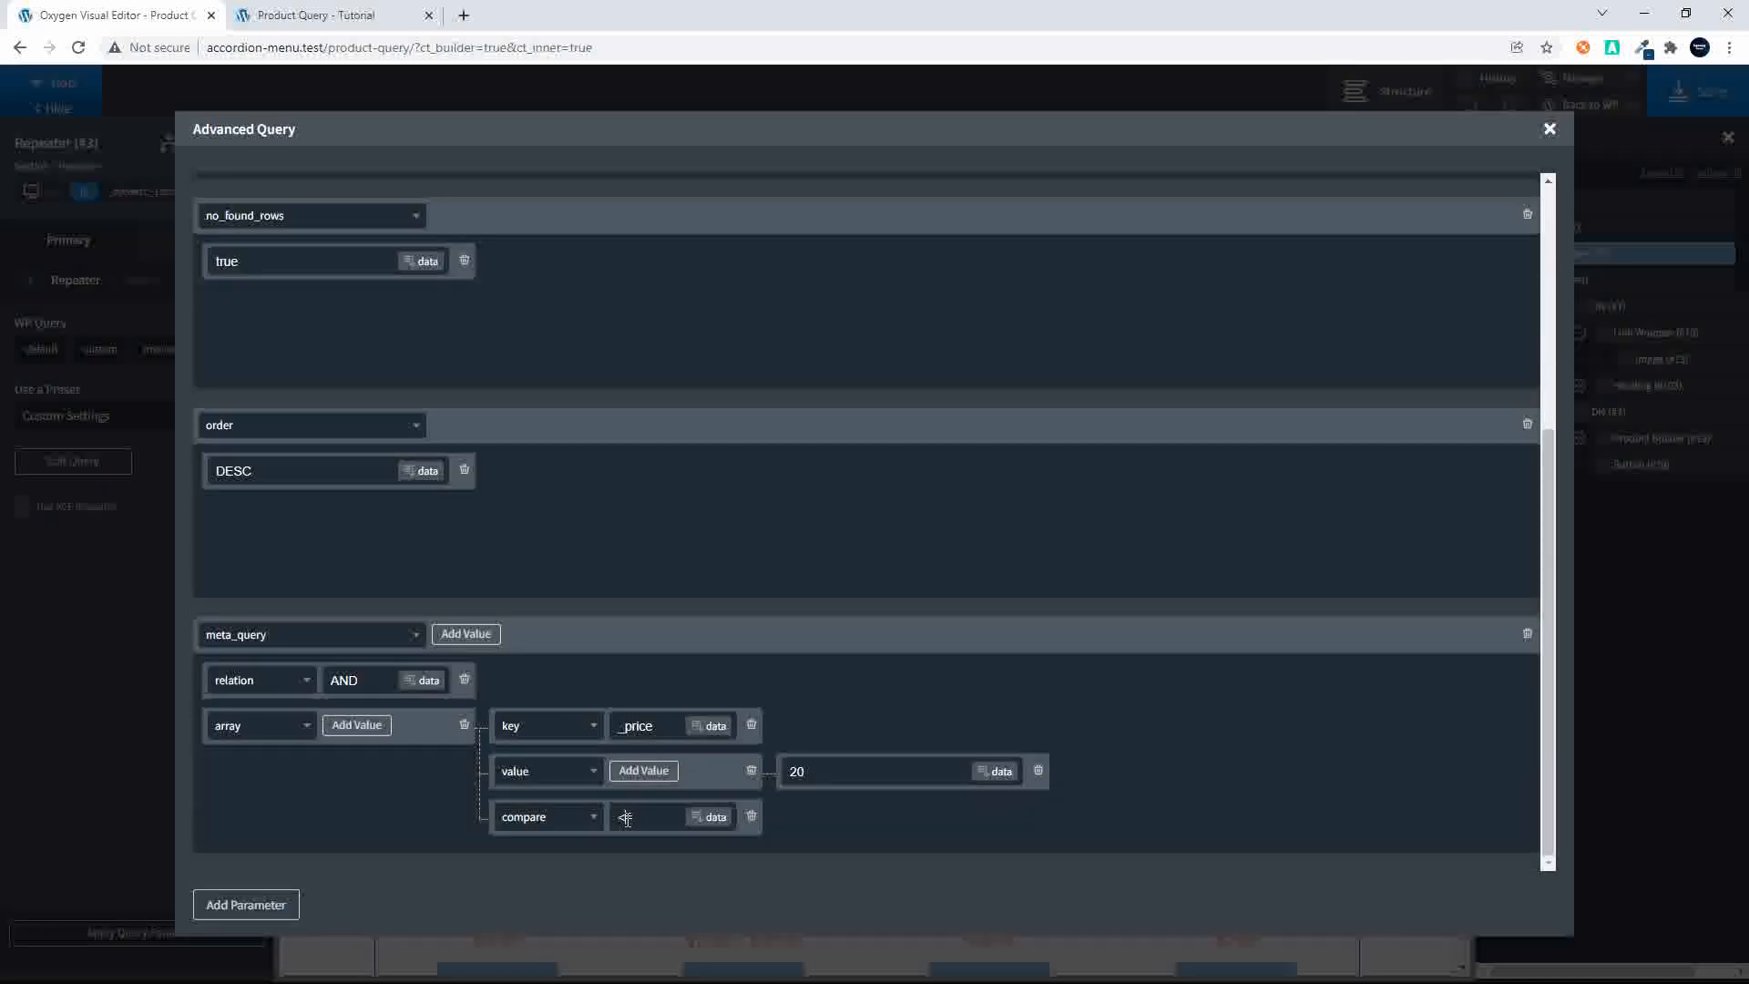
pyautogui.press('BackSpace')
pyautogui.press('BackSpace')
pyautogui.write('>=')
pyautogui.click(1549, 129)
# Step: Save the query for prices of 20 or more, and reload the live Product Query page to examine the products' prices
pyautogui.click(1695, 110)
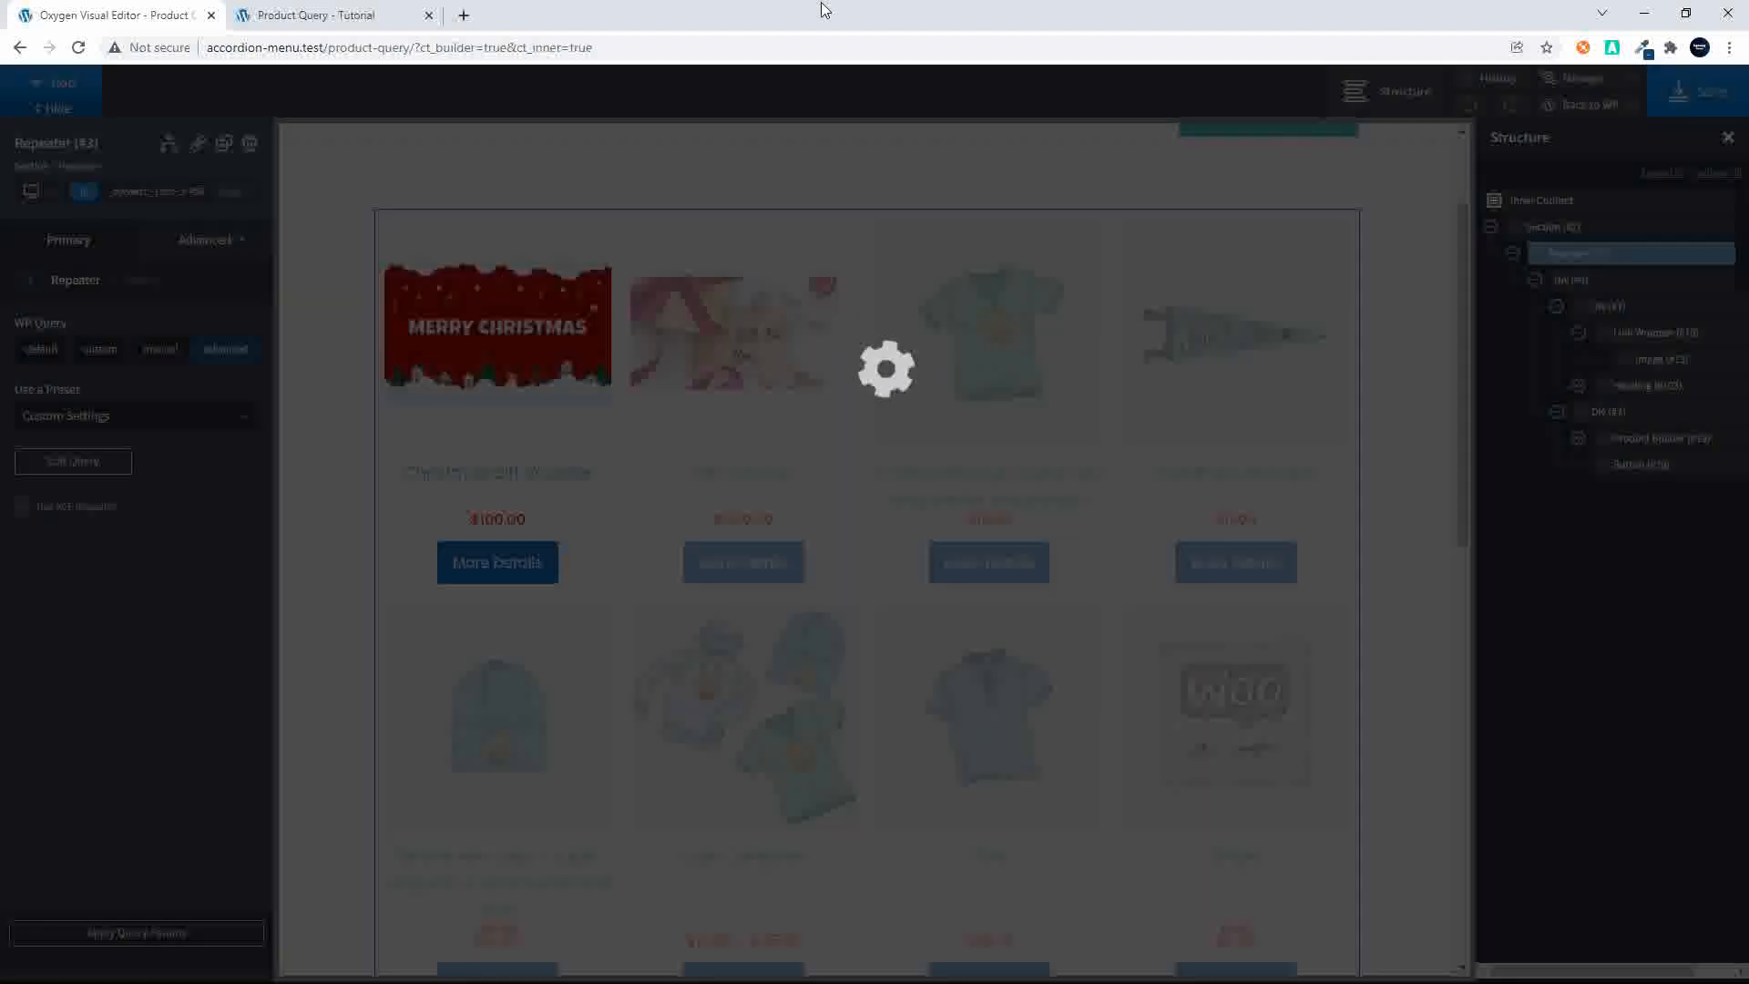
pyautogui.click(305, 25)
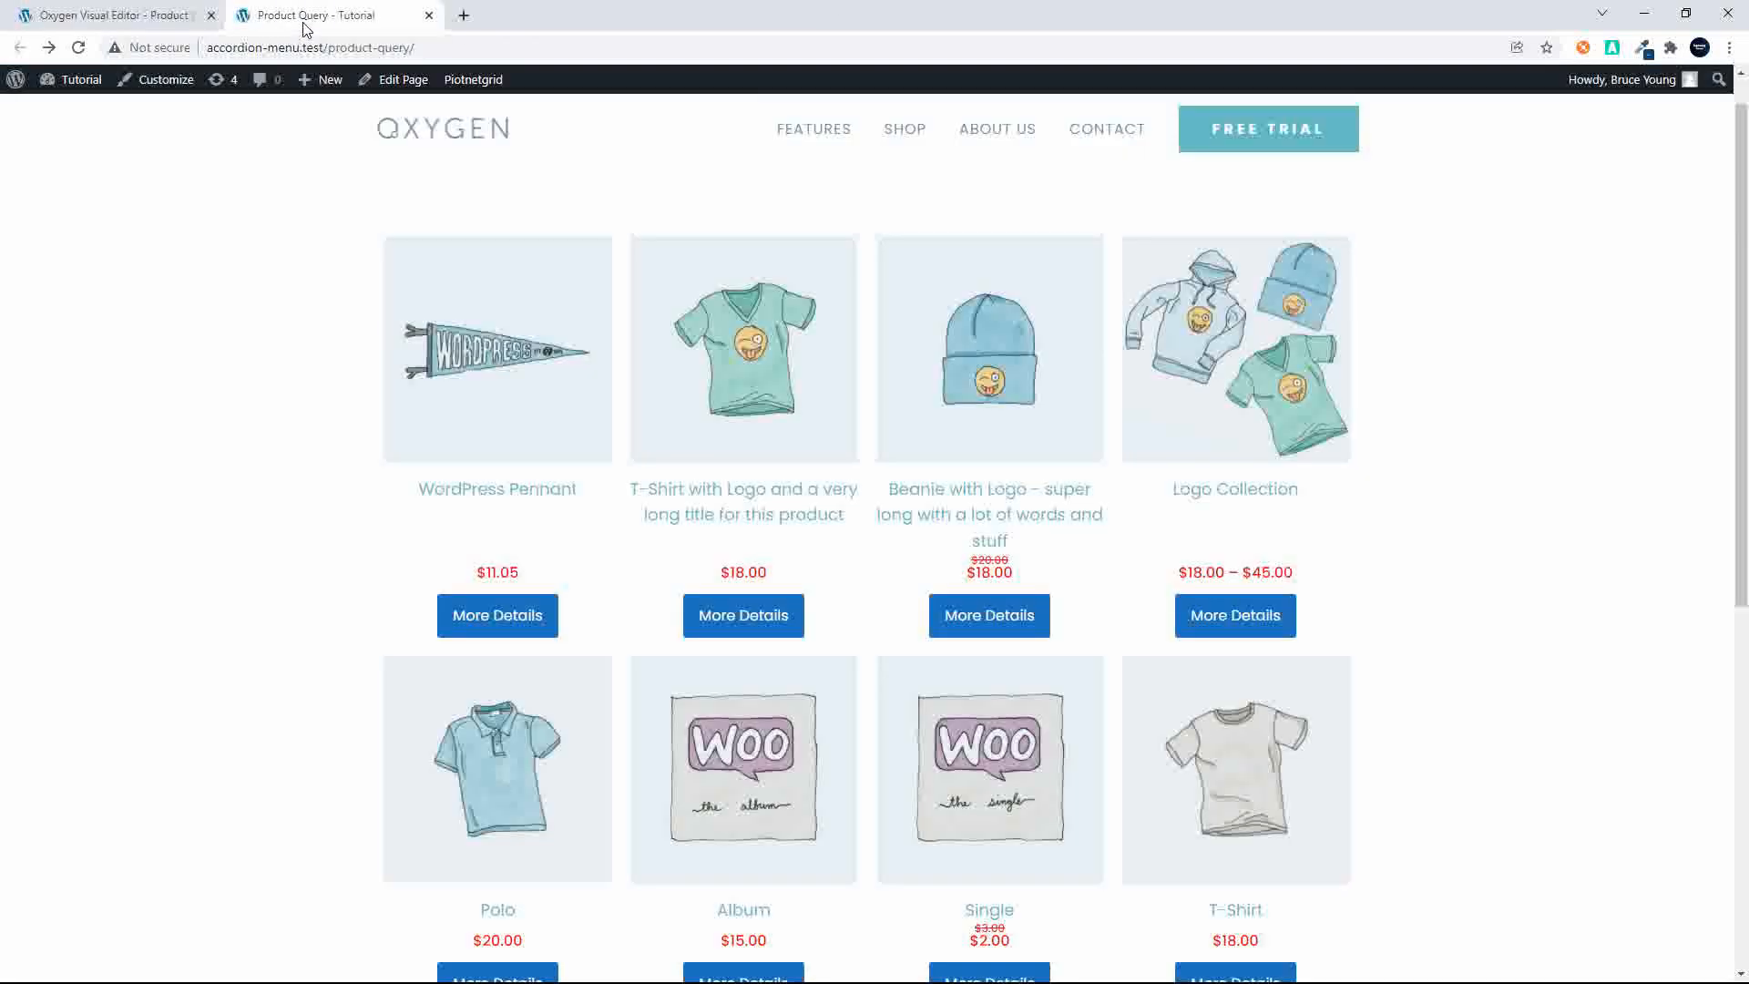
pyautogui.click(305, 48)
pyautogui.press('Return')
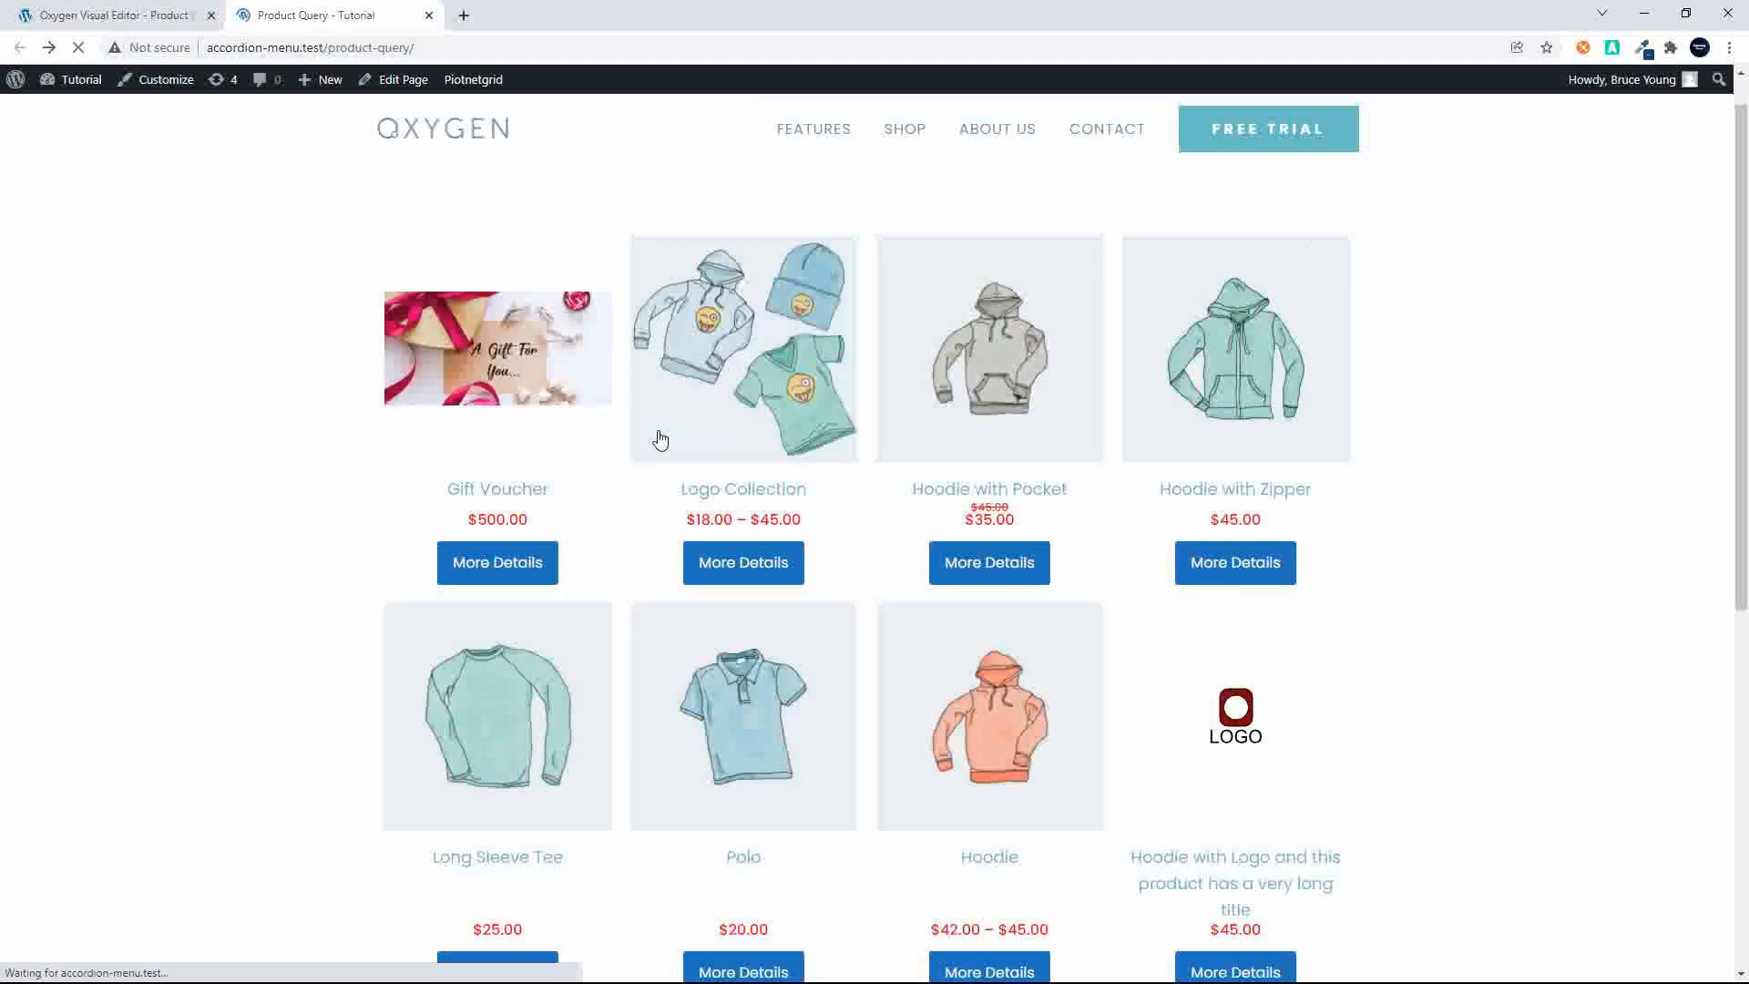
pyautogui.scroll(-5, 660, 440)
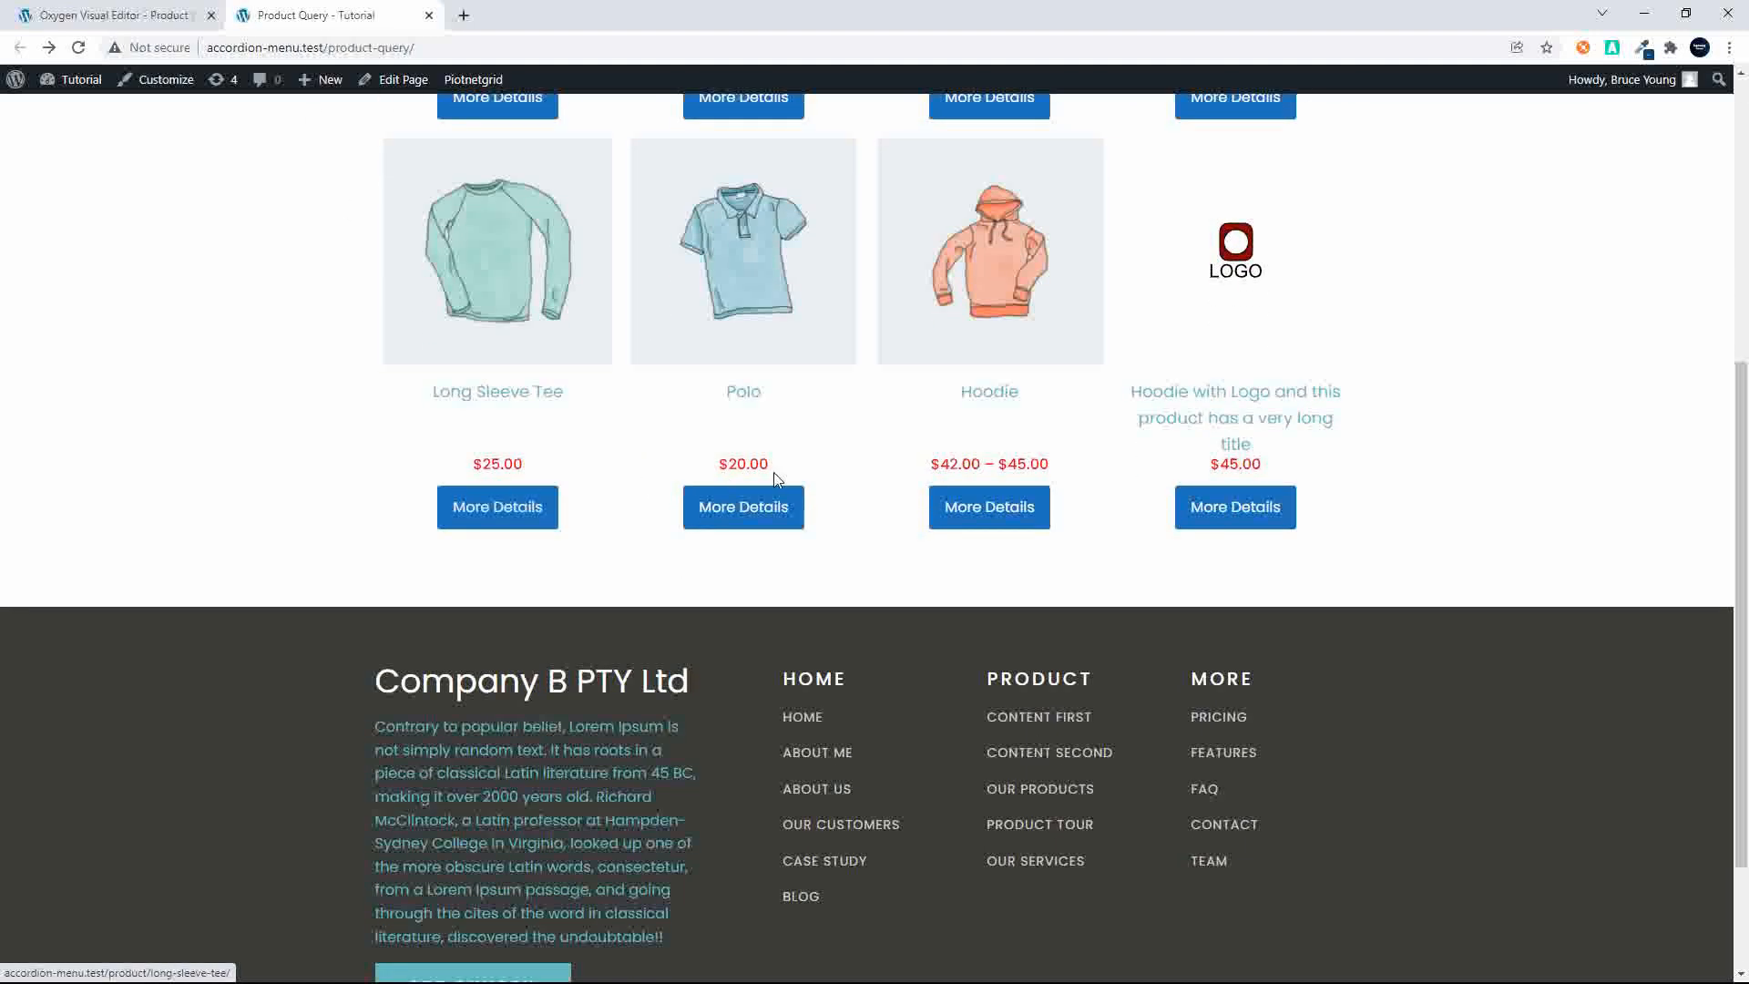
pyautogui.scroll(6, 1022, 484)
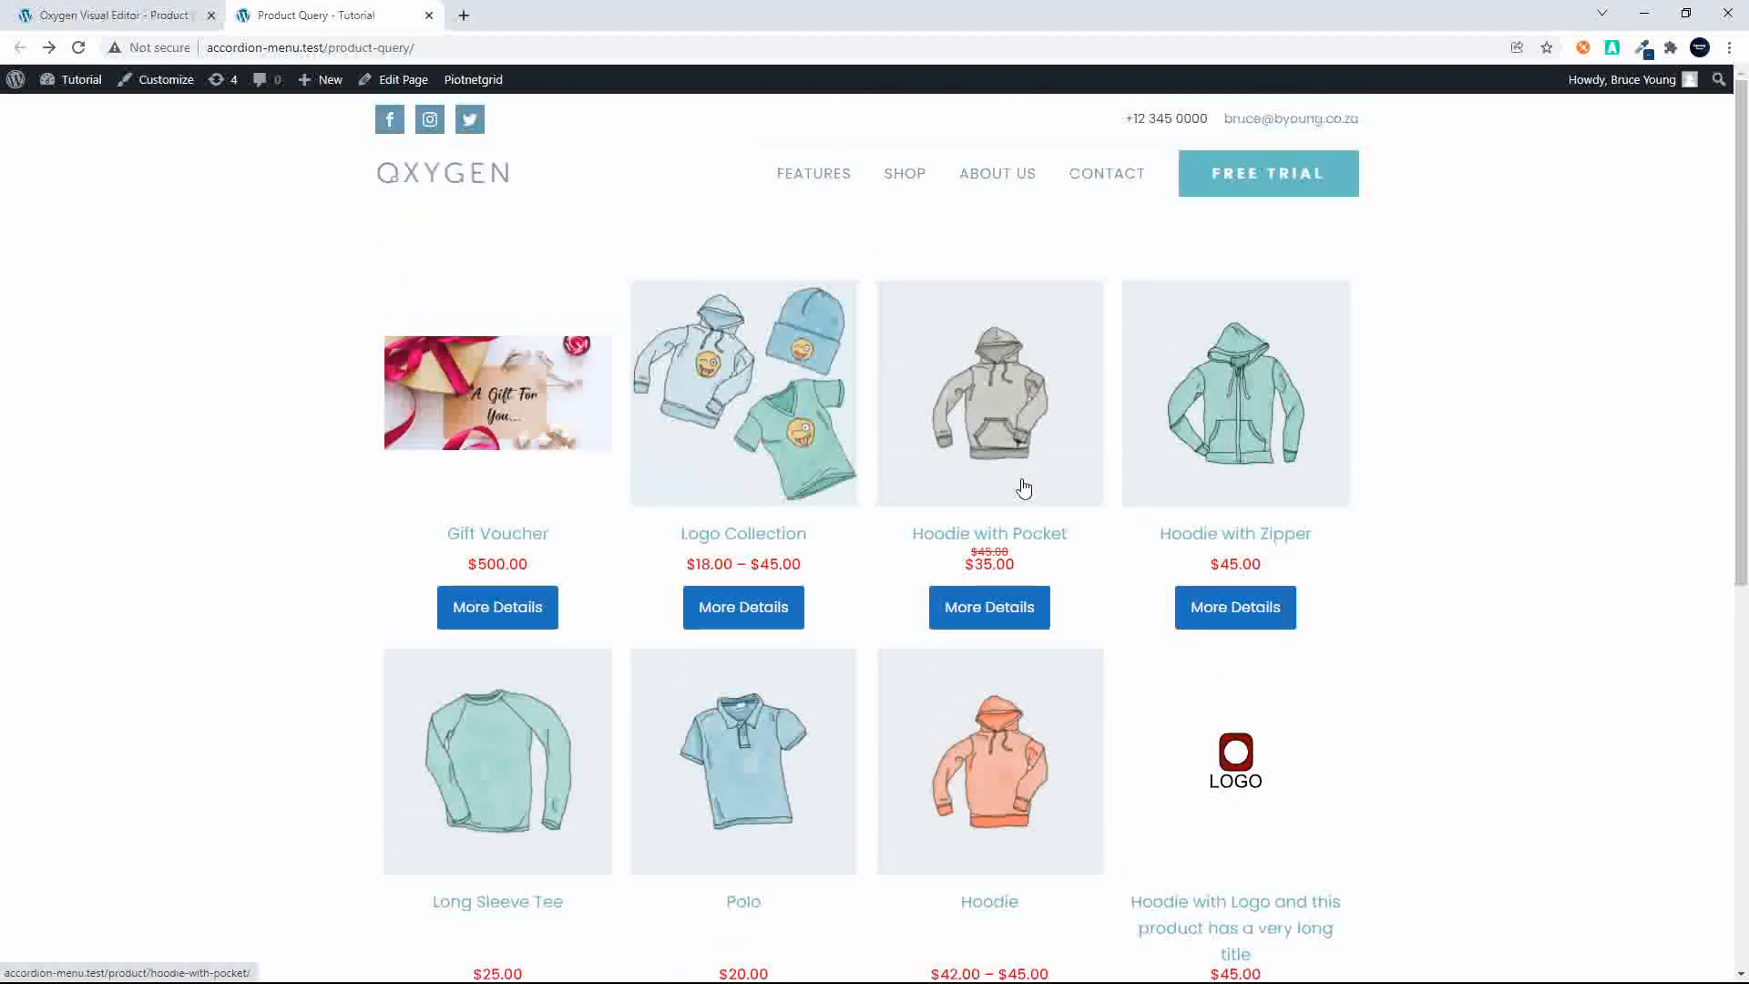
# Step: Back in the Oxygen editor, add a second price value of 40 to the meta_query array and set its compare operator to BETWEEN
pyautogui.click(140, 16)
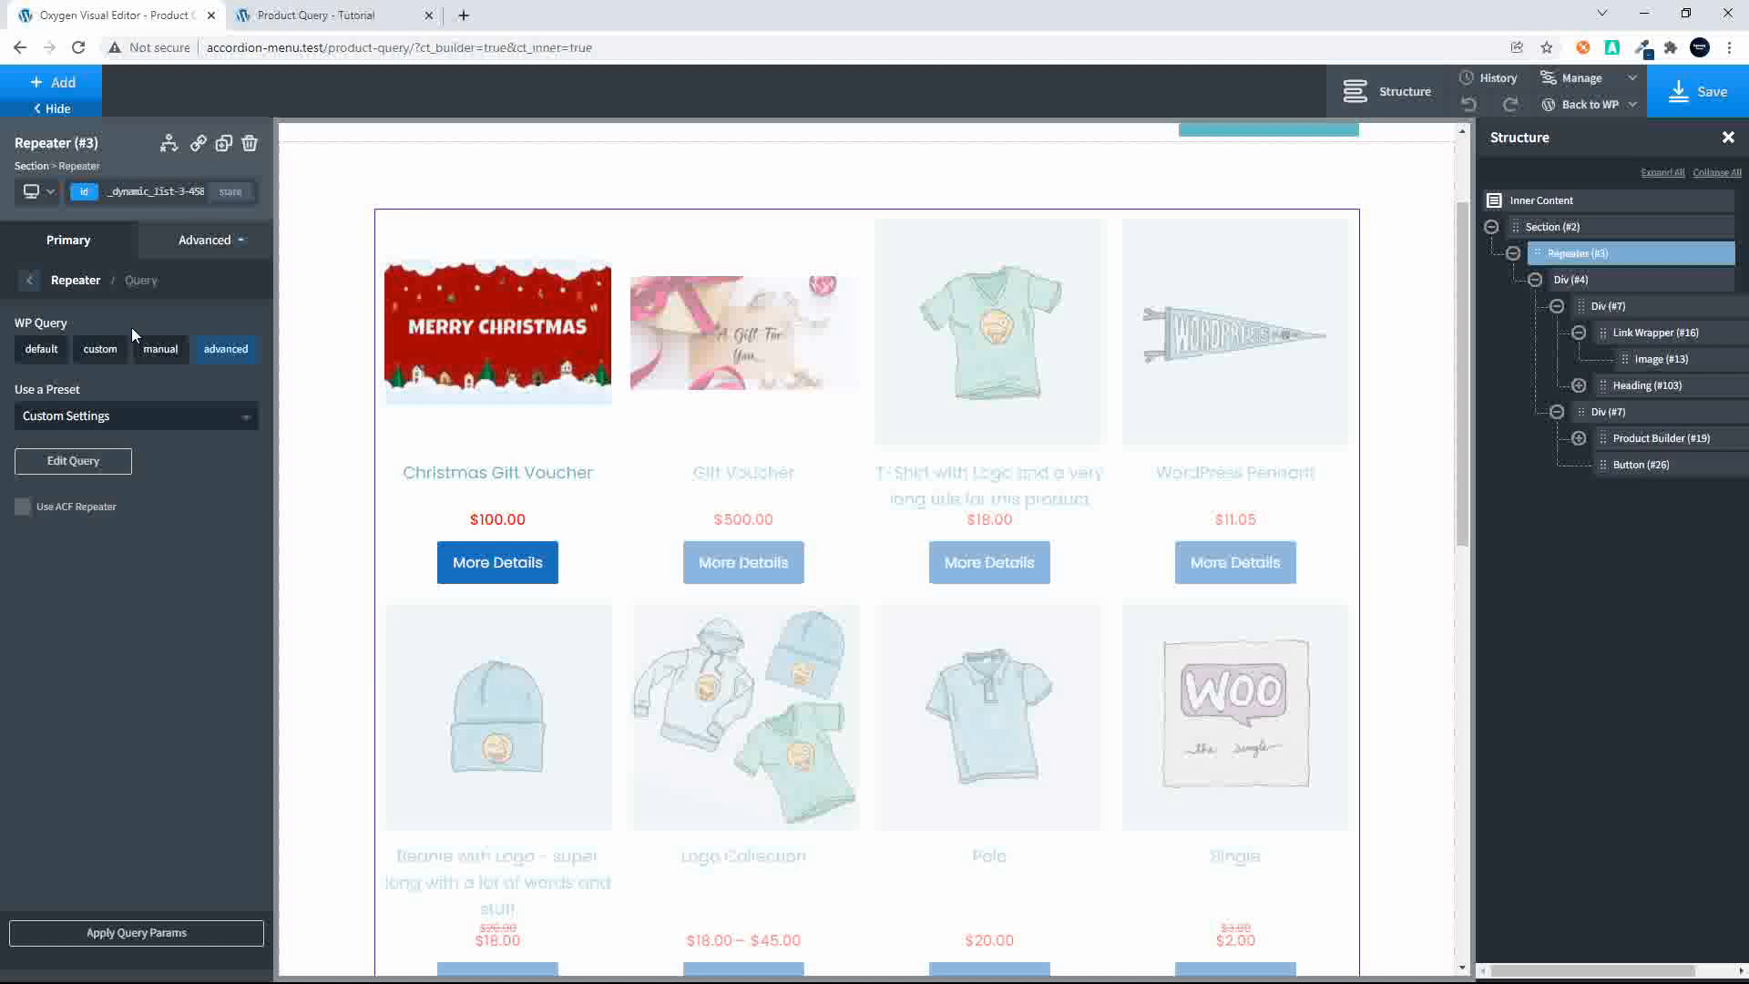
pyautogui.click(106, 461)
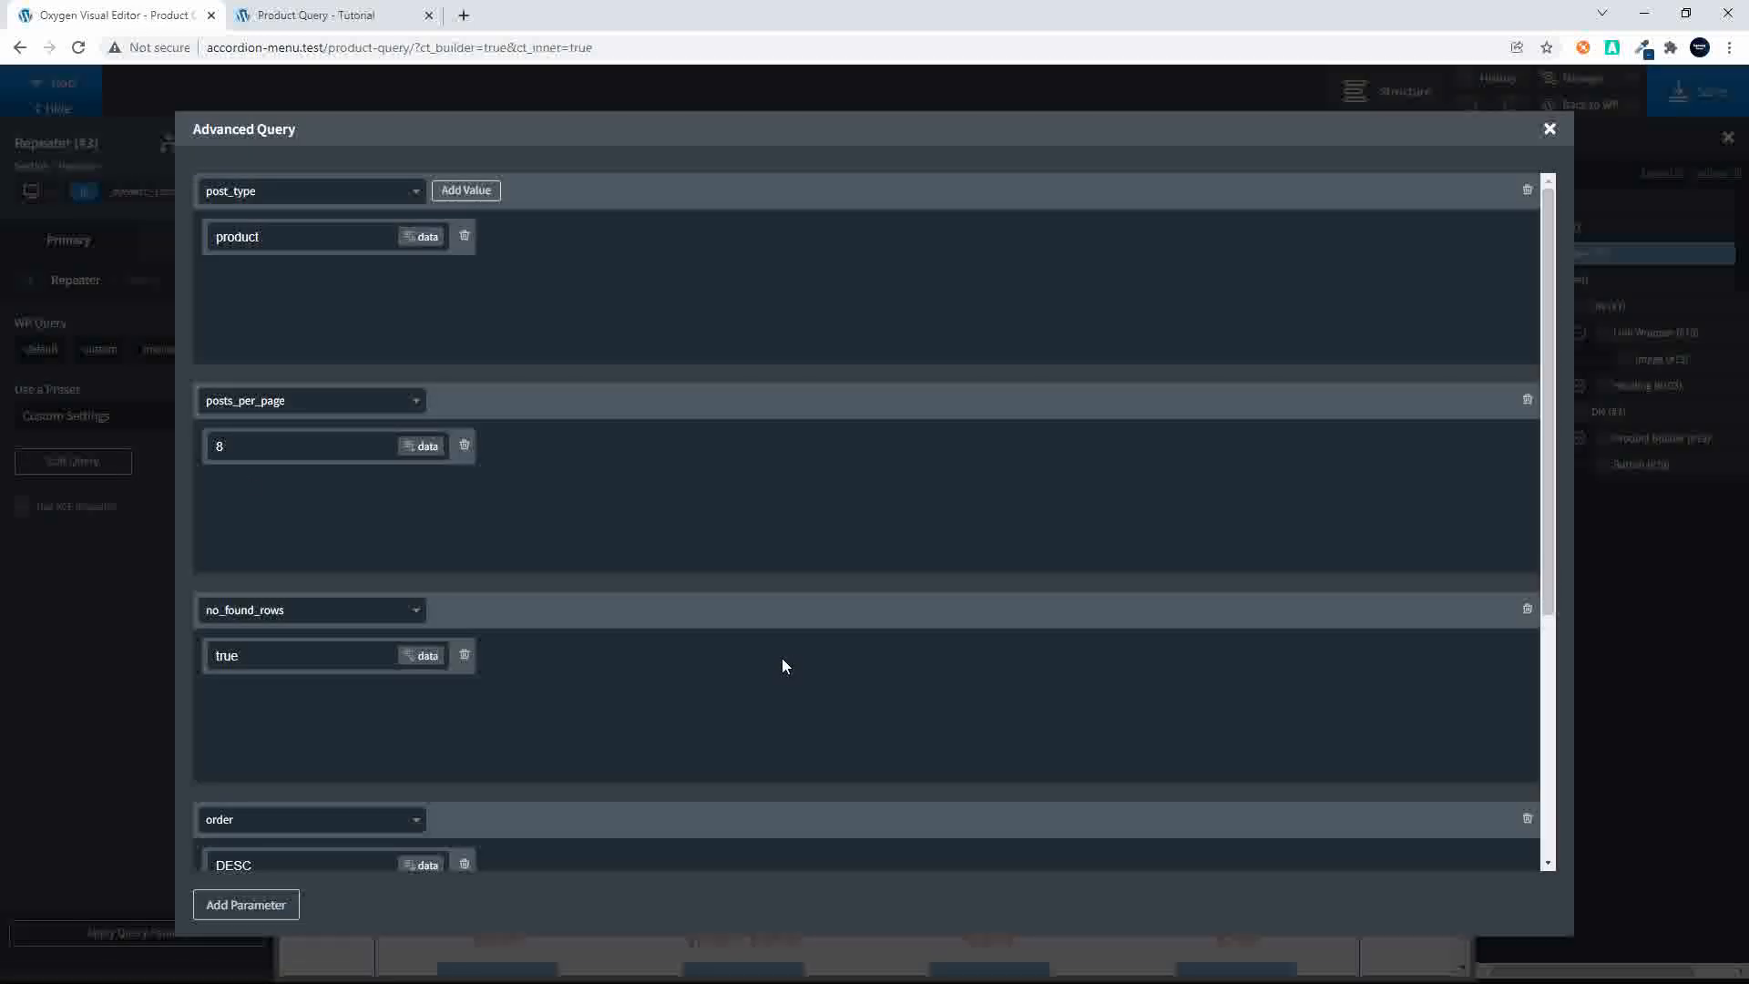
pyautogui.scroll(-4, 782, 665)
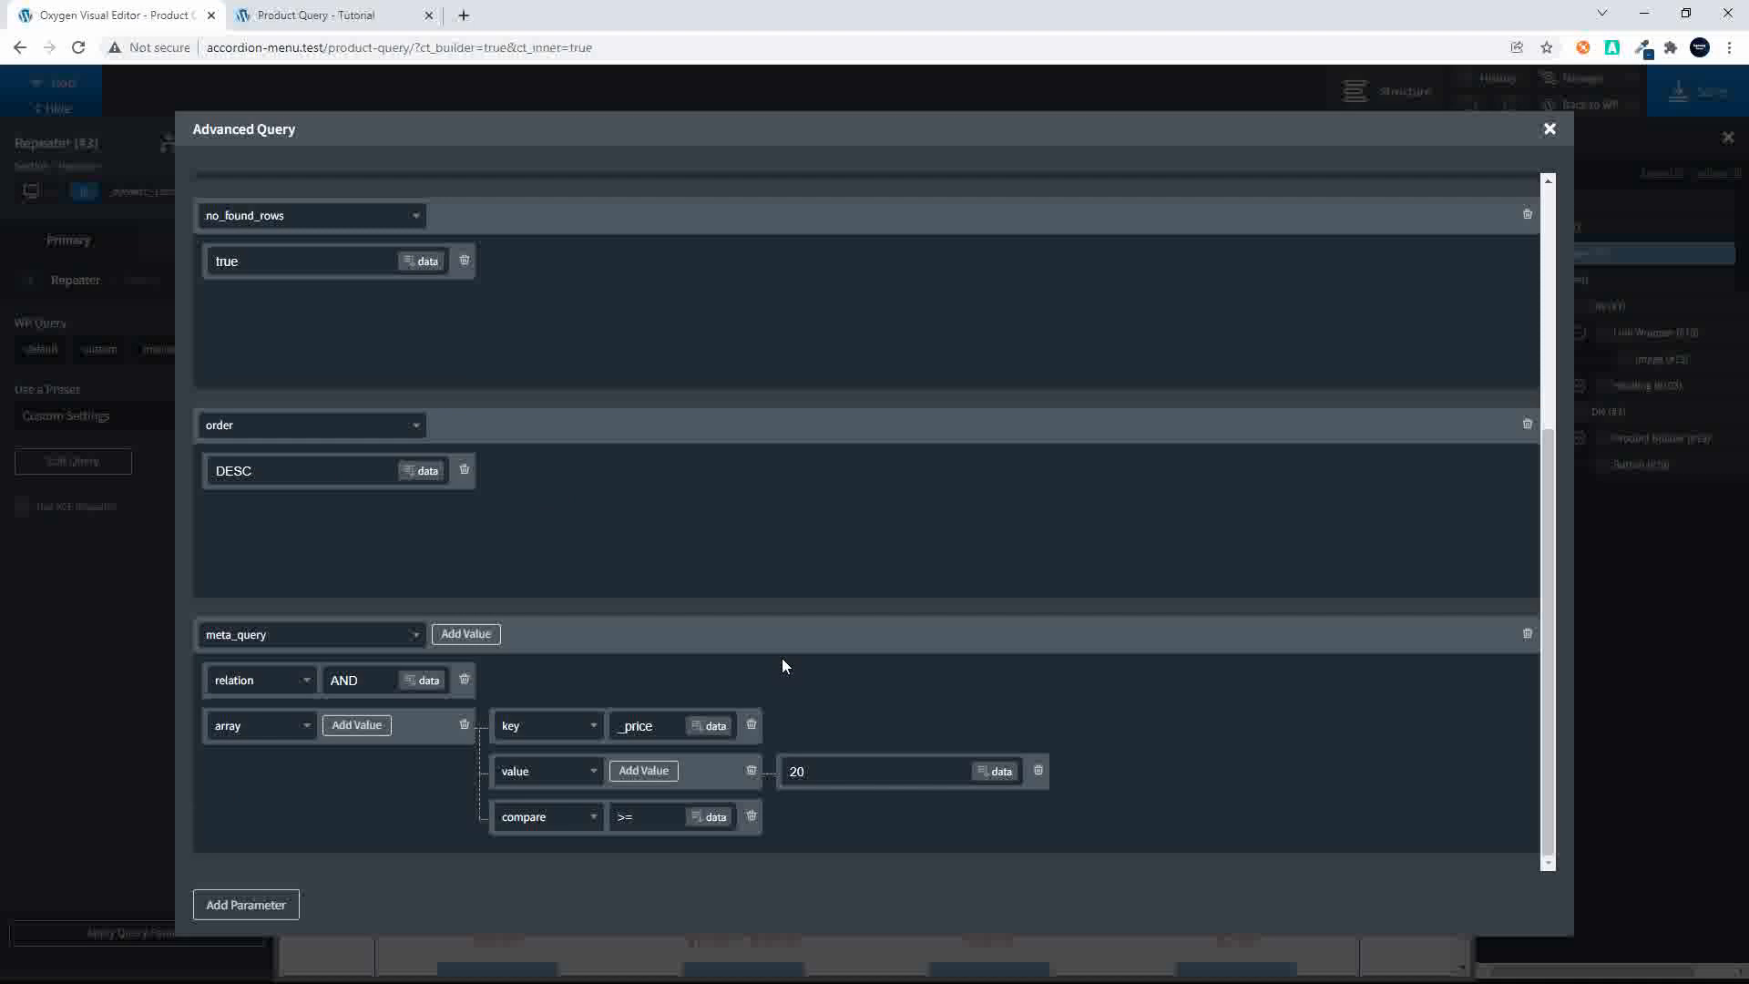
pyautogui.click(632, 772)
pyautogui.click(811, 816)
pyautogui.write('40')
pyautogui.scroll(-1, 810, 816)
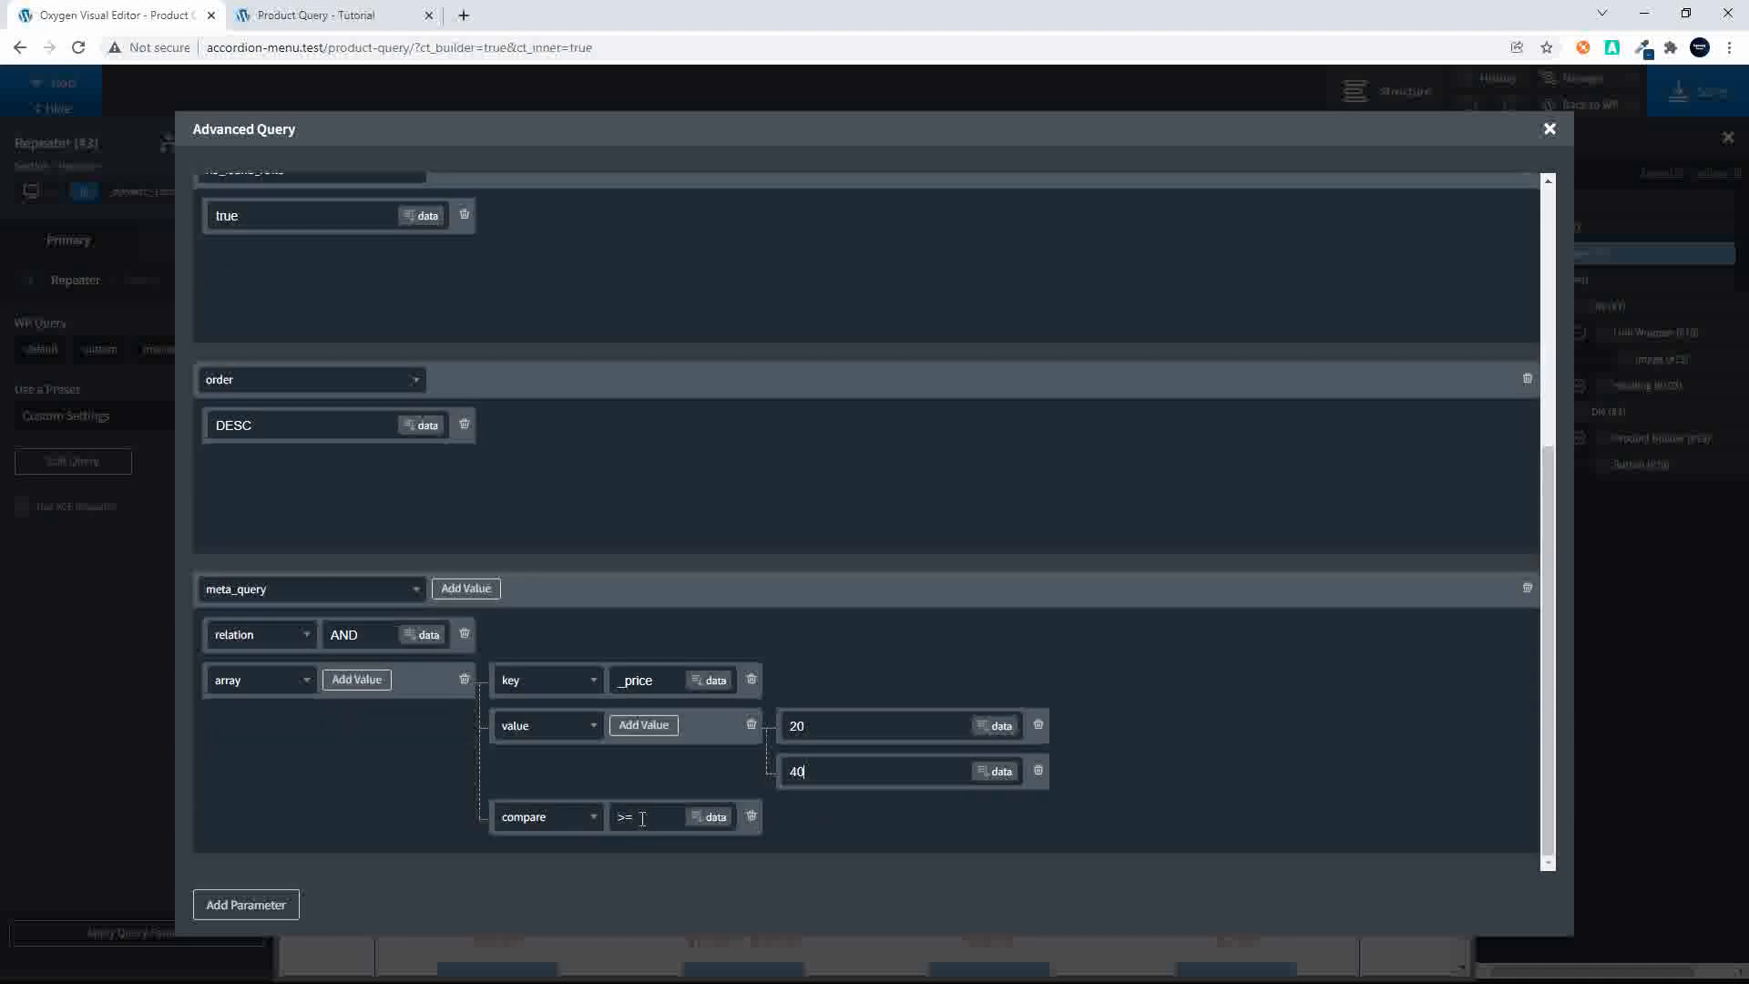
pyautogui.moveTo(642, 818); pyautogui.dragTo(593, 824)
pyautogui.write('BETWEEN')
# Step: Save the BETWEEN price query, and reload the live Product Query page to examine the products' prices
pyautogui.click(1549, 129)
pyautogui.click(1680, 90)
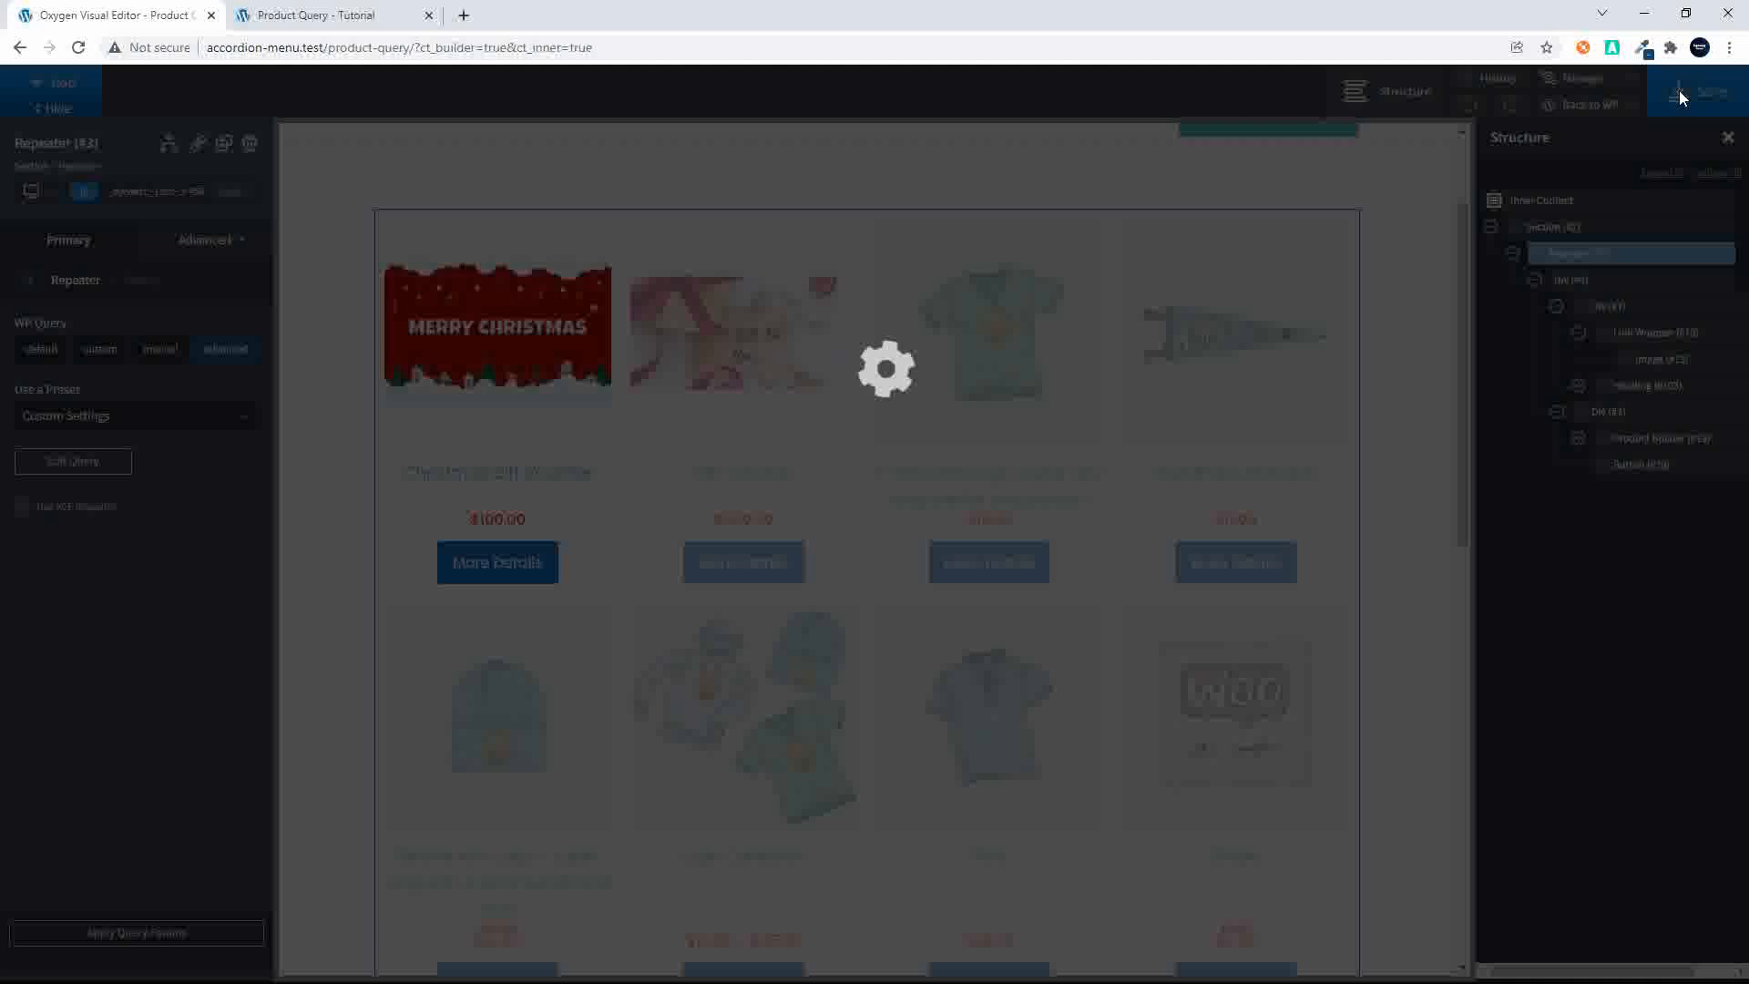
pyautogui.click(291, 14)
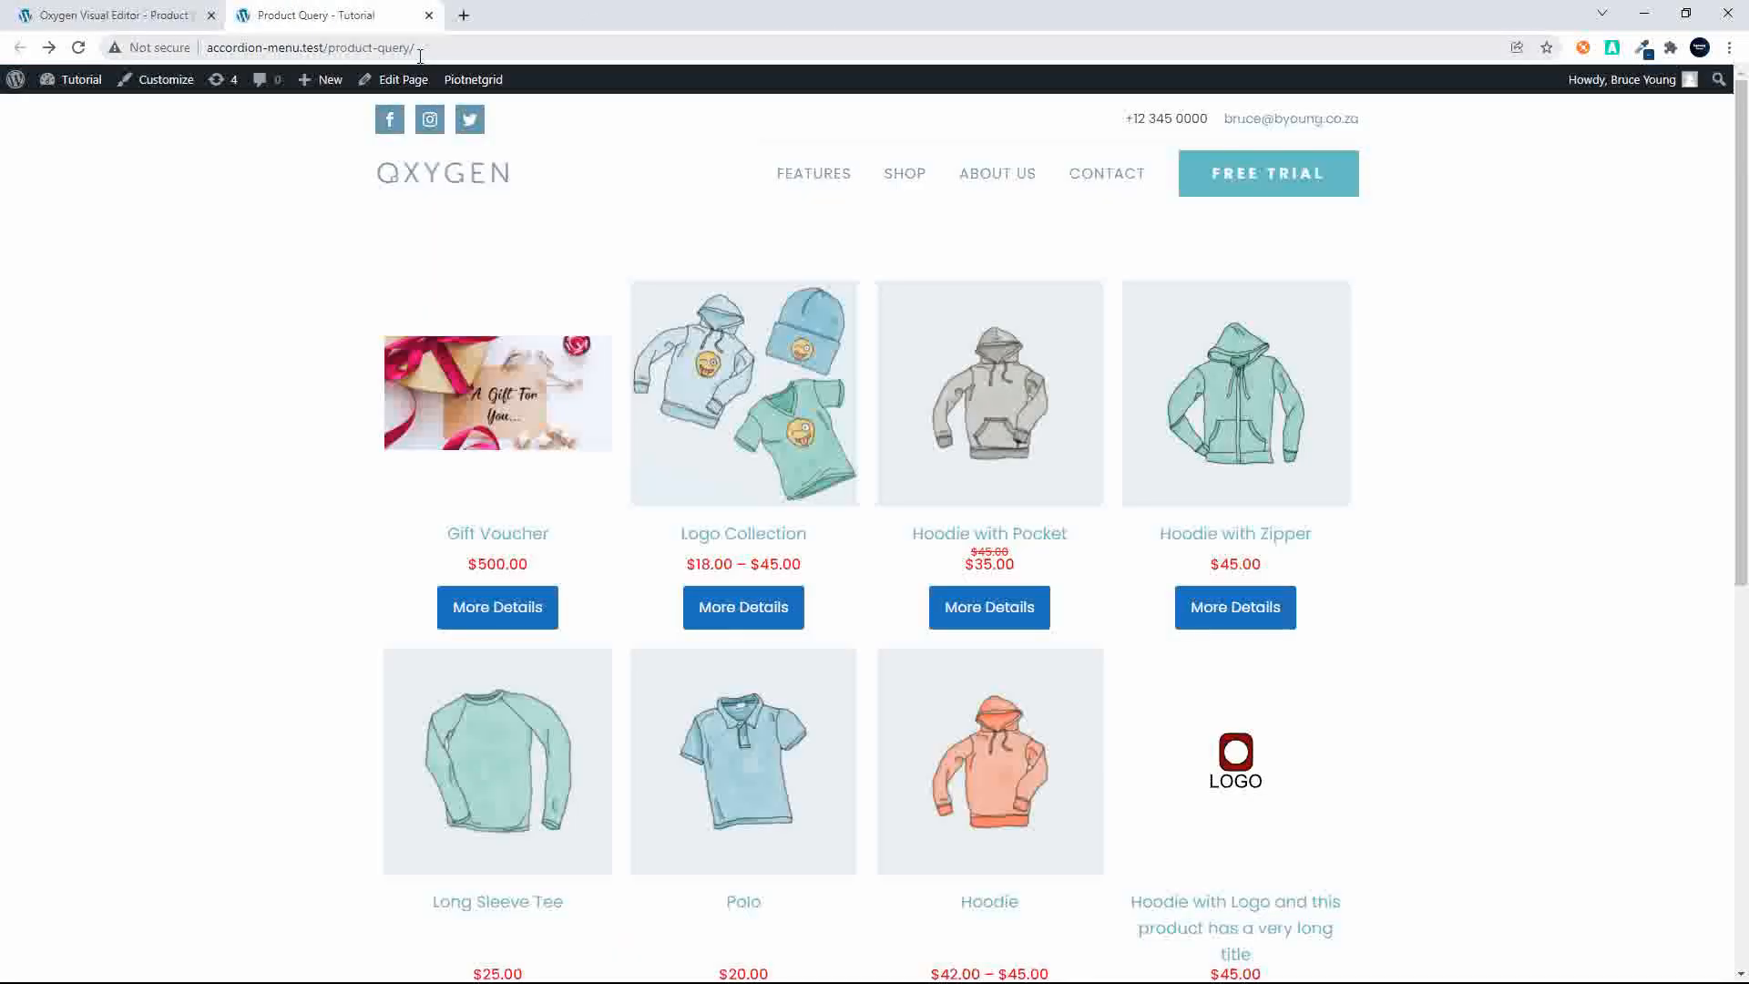
pyautogui.click(462, 45)
pyautogui.press('Return')
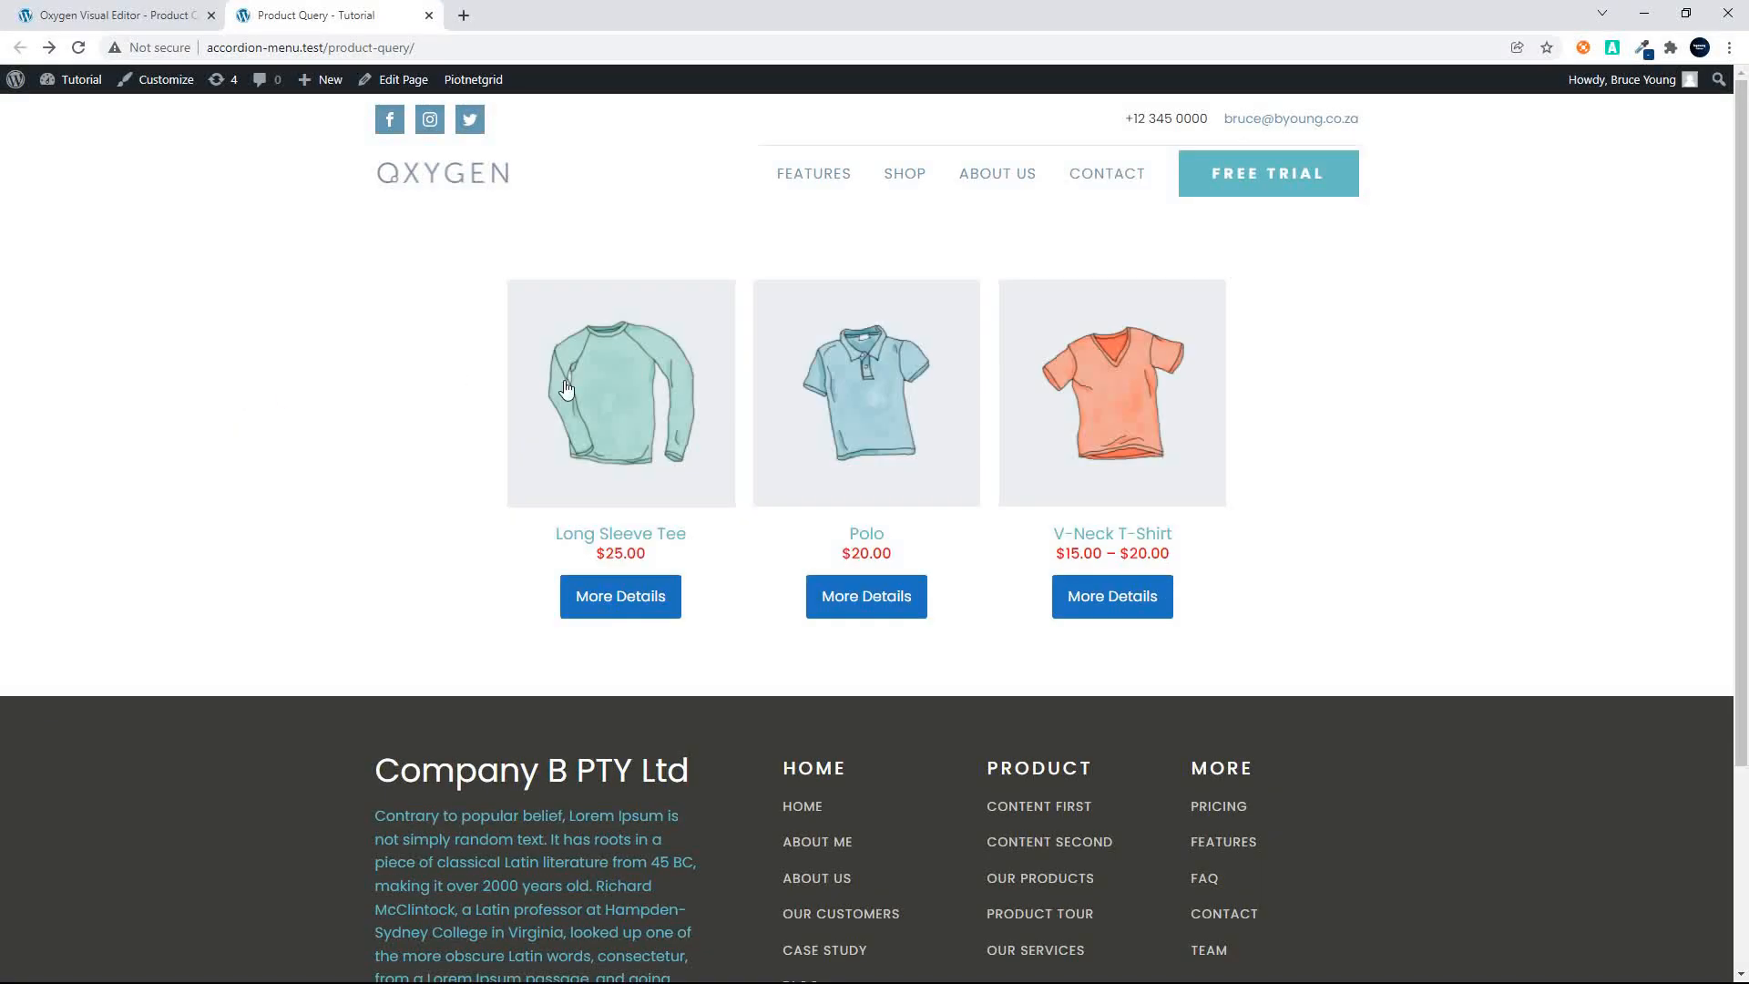
# Step: Back in the Oxygen editor, add two entries to the repeater's meta_query and set the first one to relation AND
pyautogui.click(146, 26)
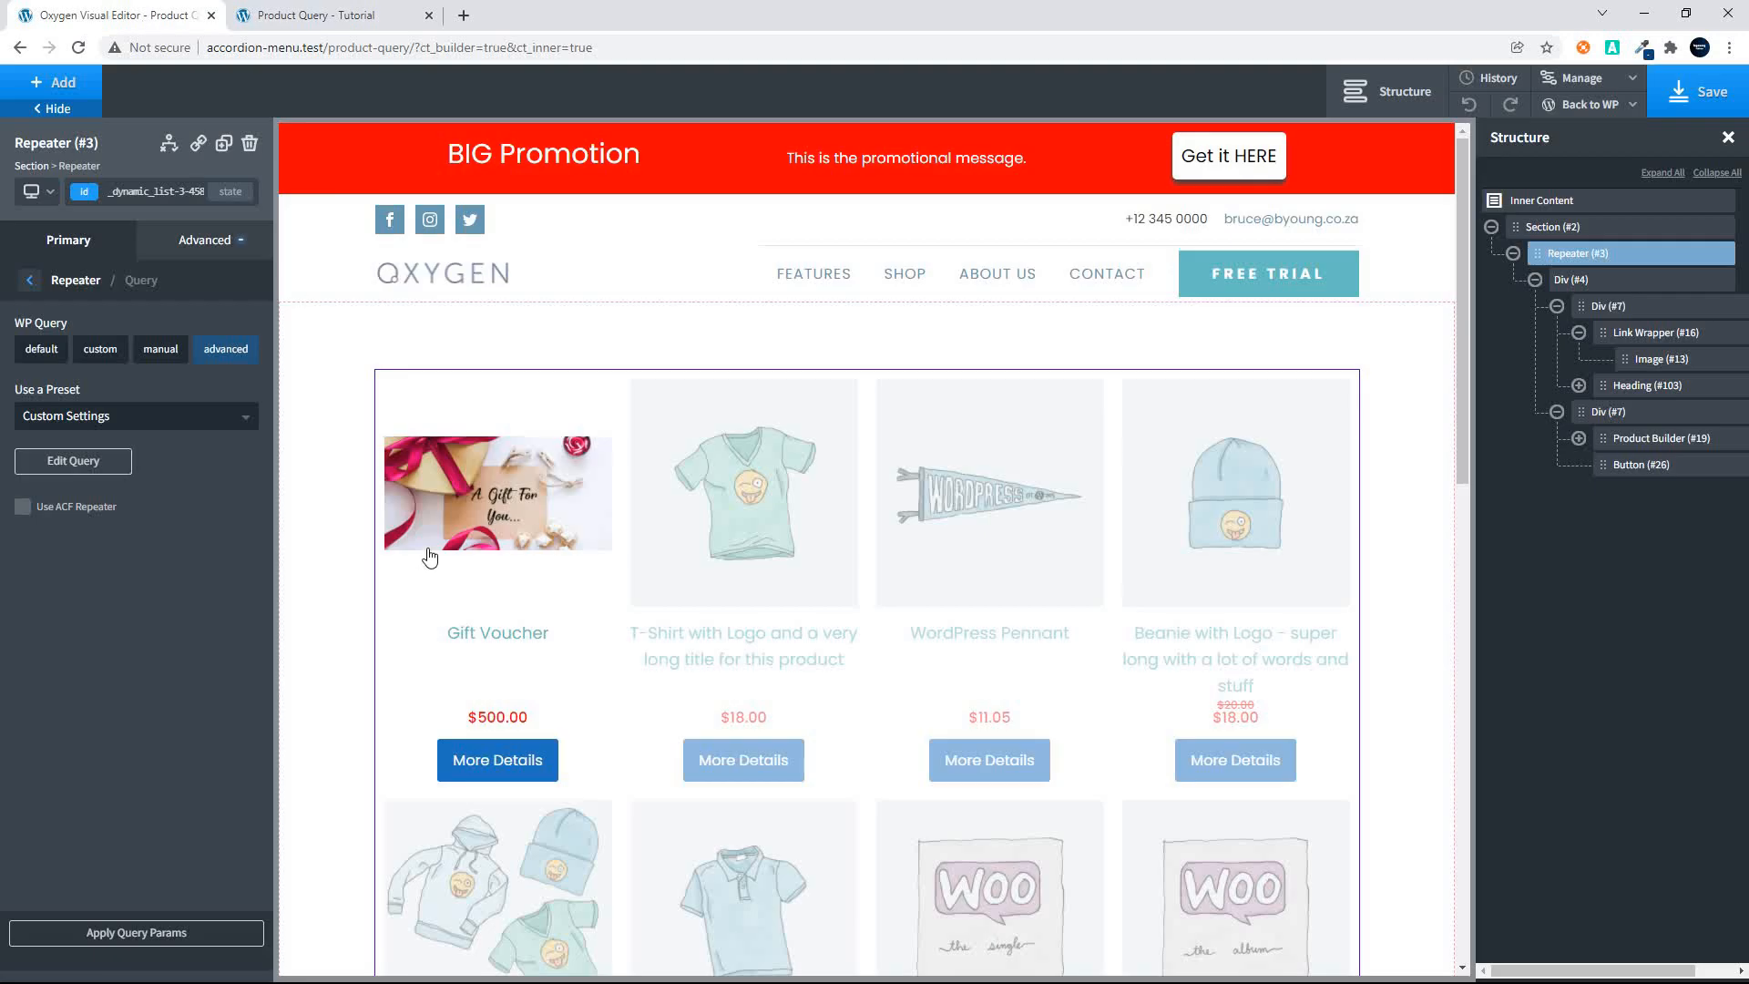
pyautogui.click(94, 465)
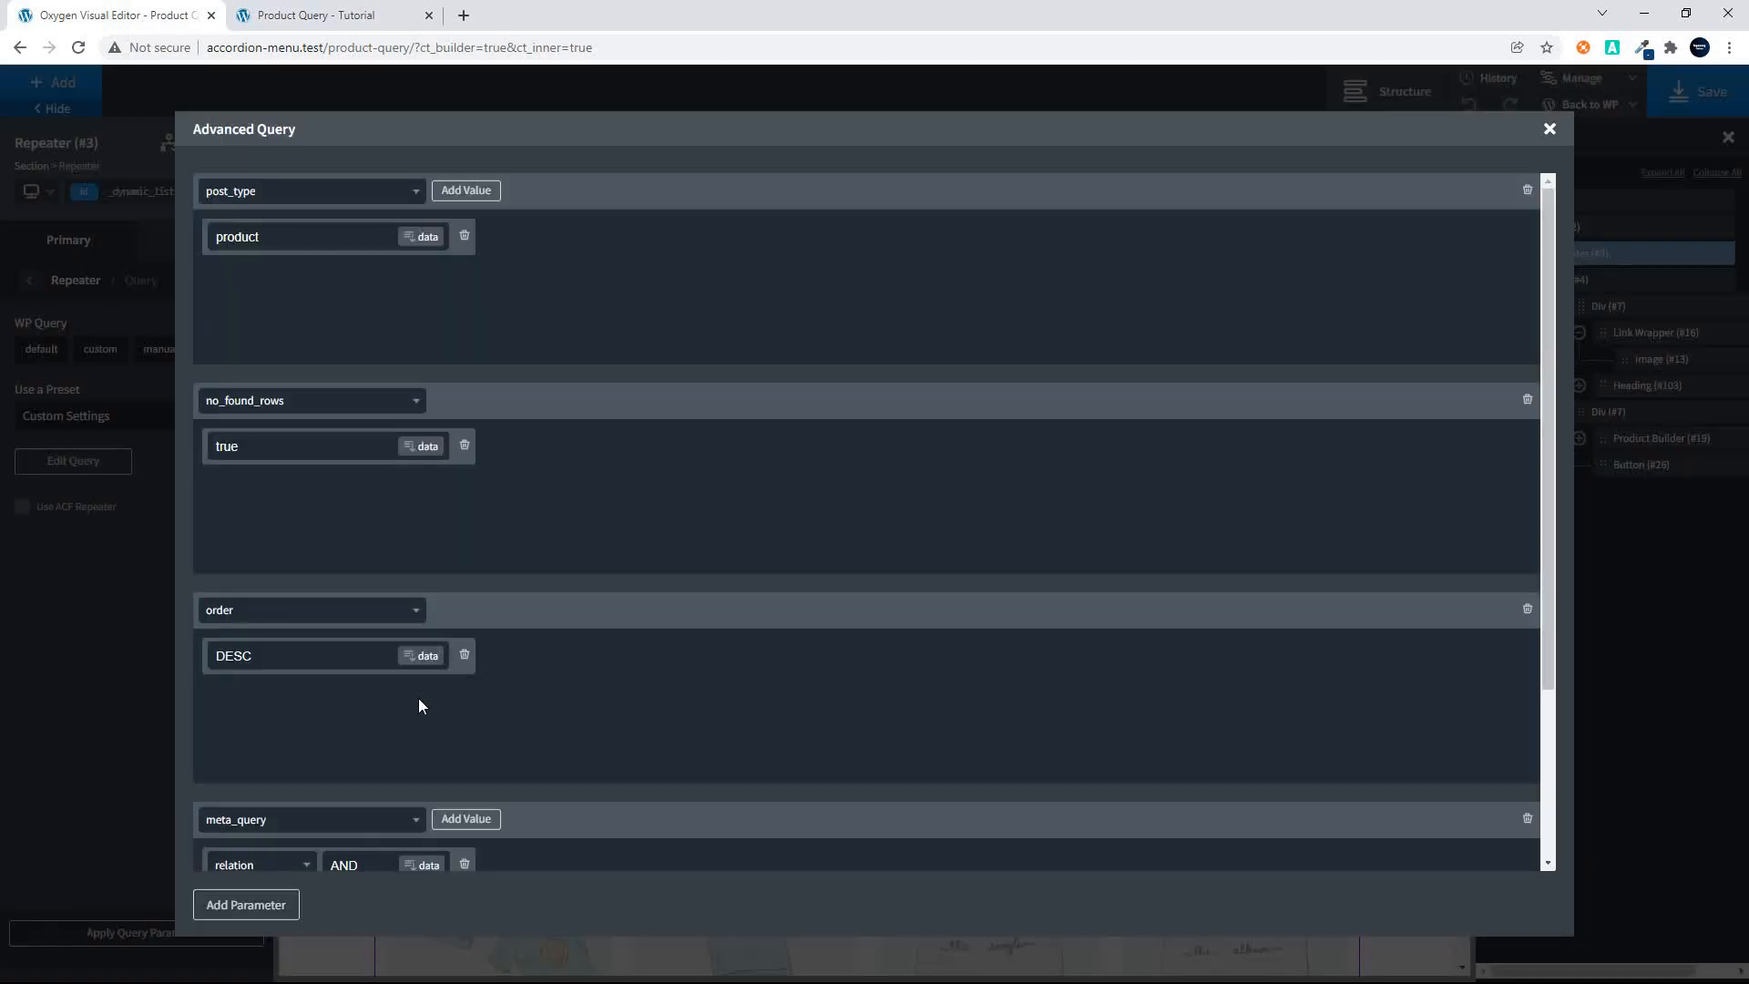
pyautogui.scroll(-3, 418, 705)
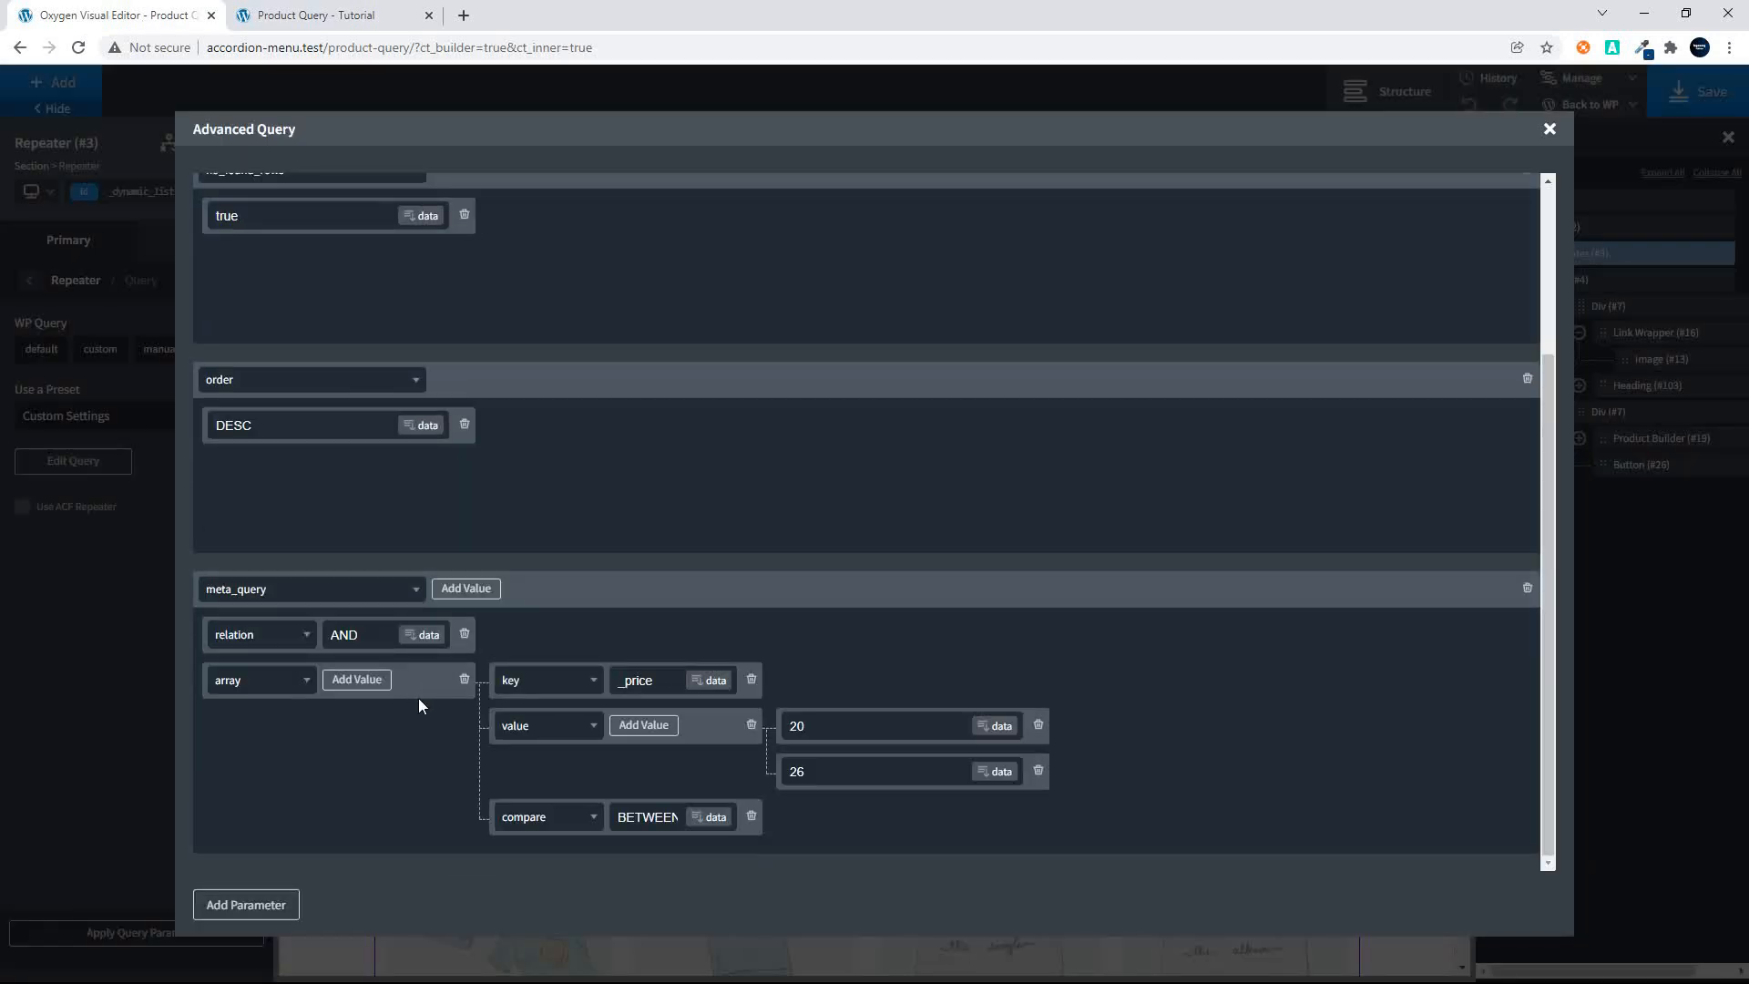
pyautogui.click(478, 597)
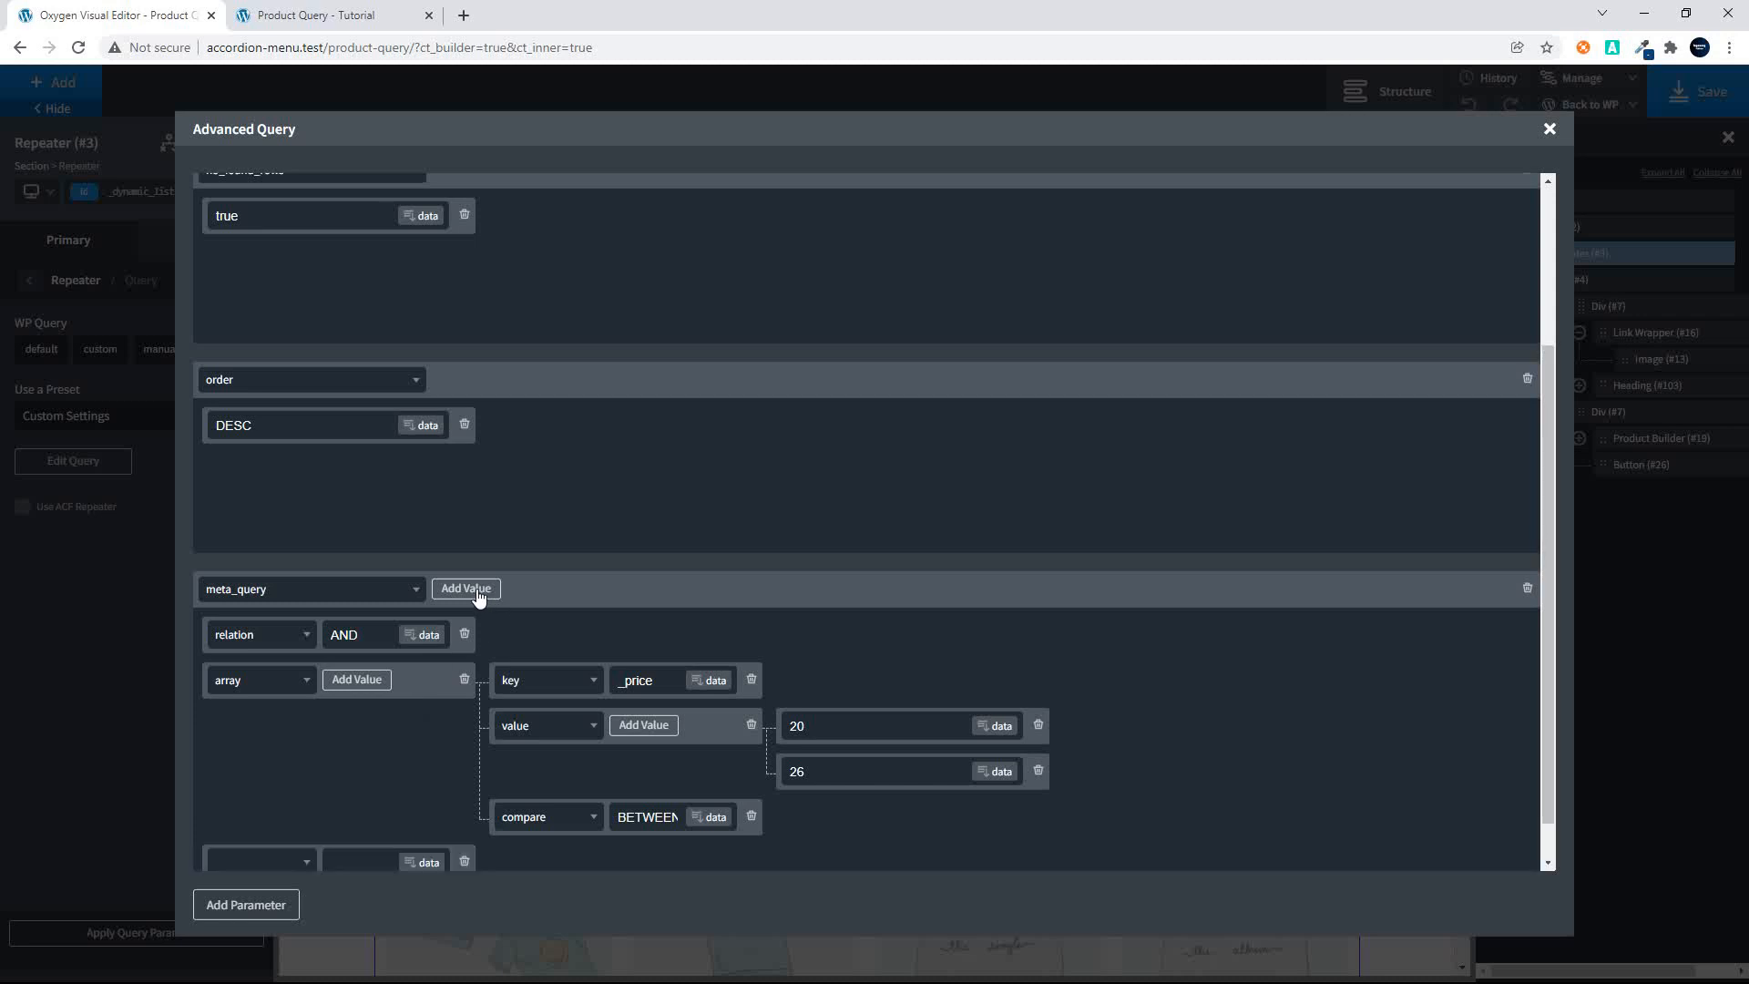
pyautogui.click(478, 591)
pyautogui.scroll(-1, 608, 641)
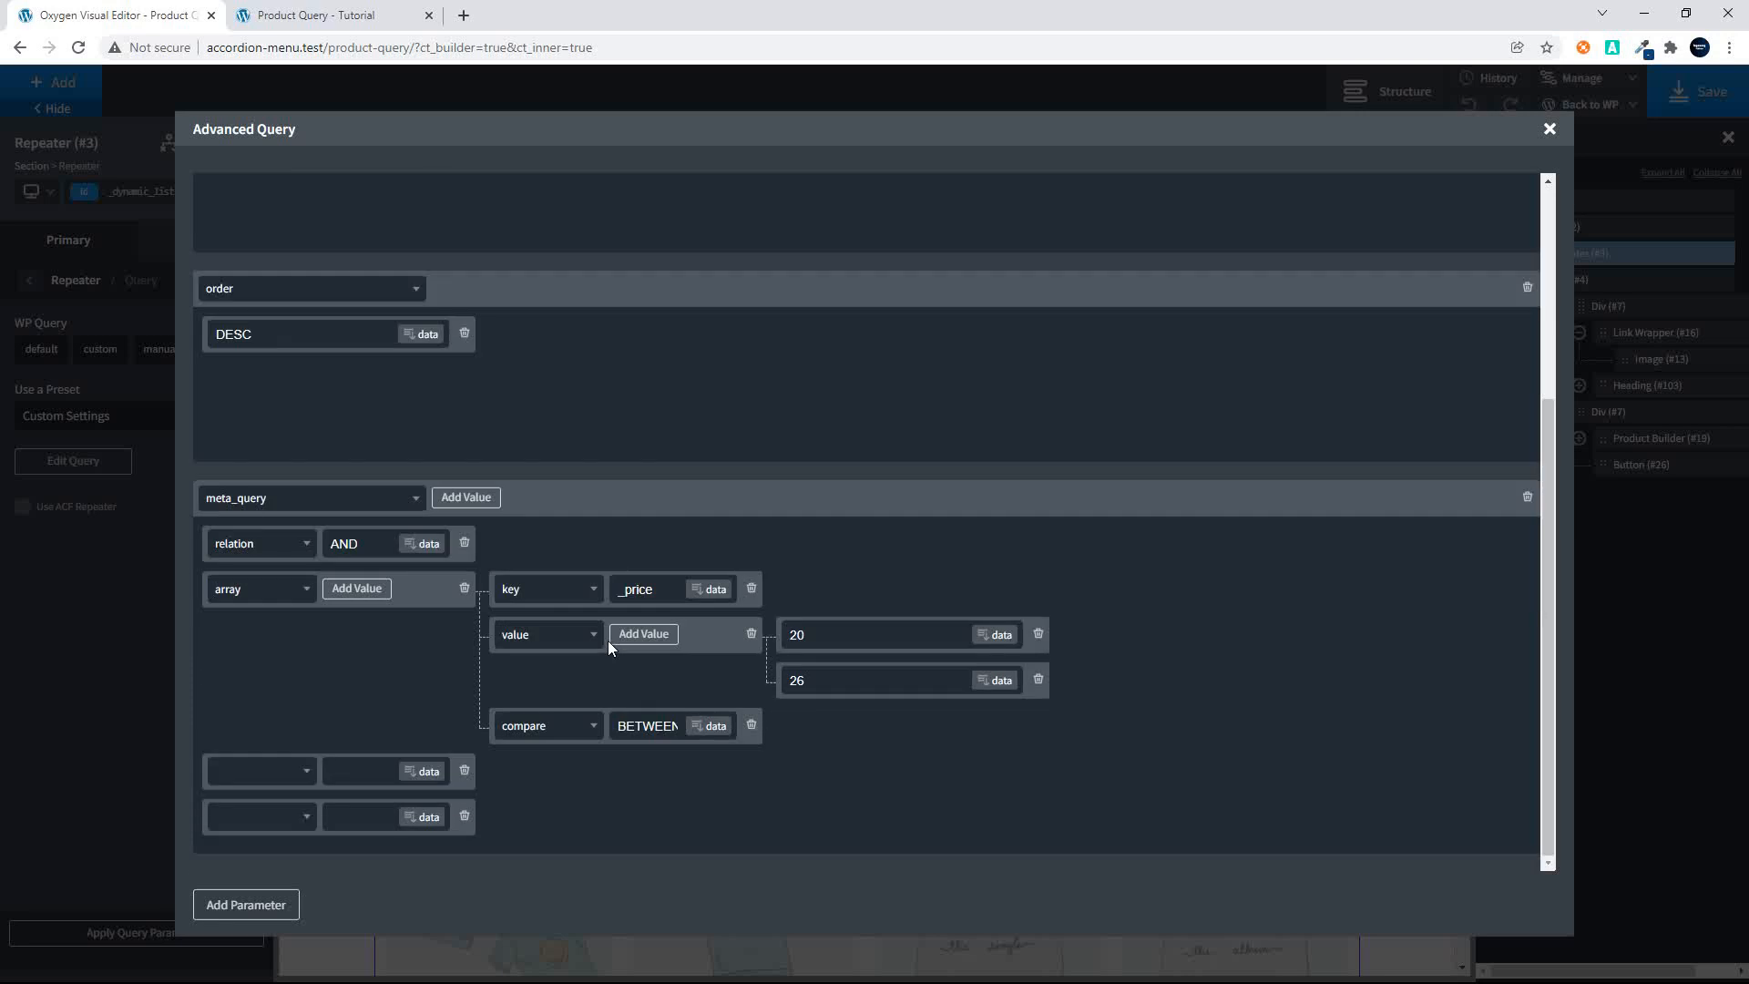
pyautogui.click(294, 785)
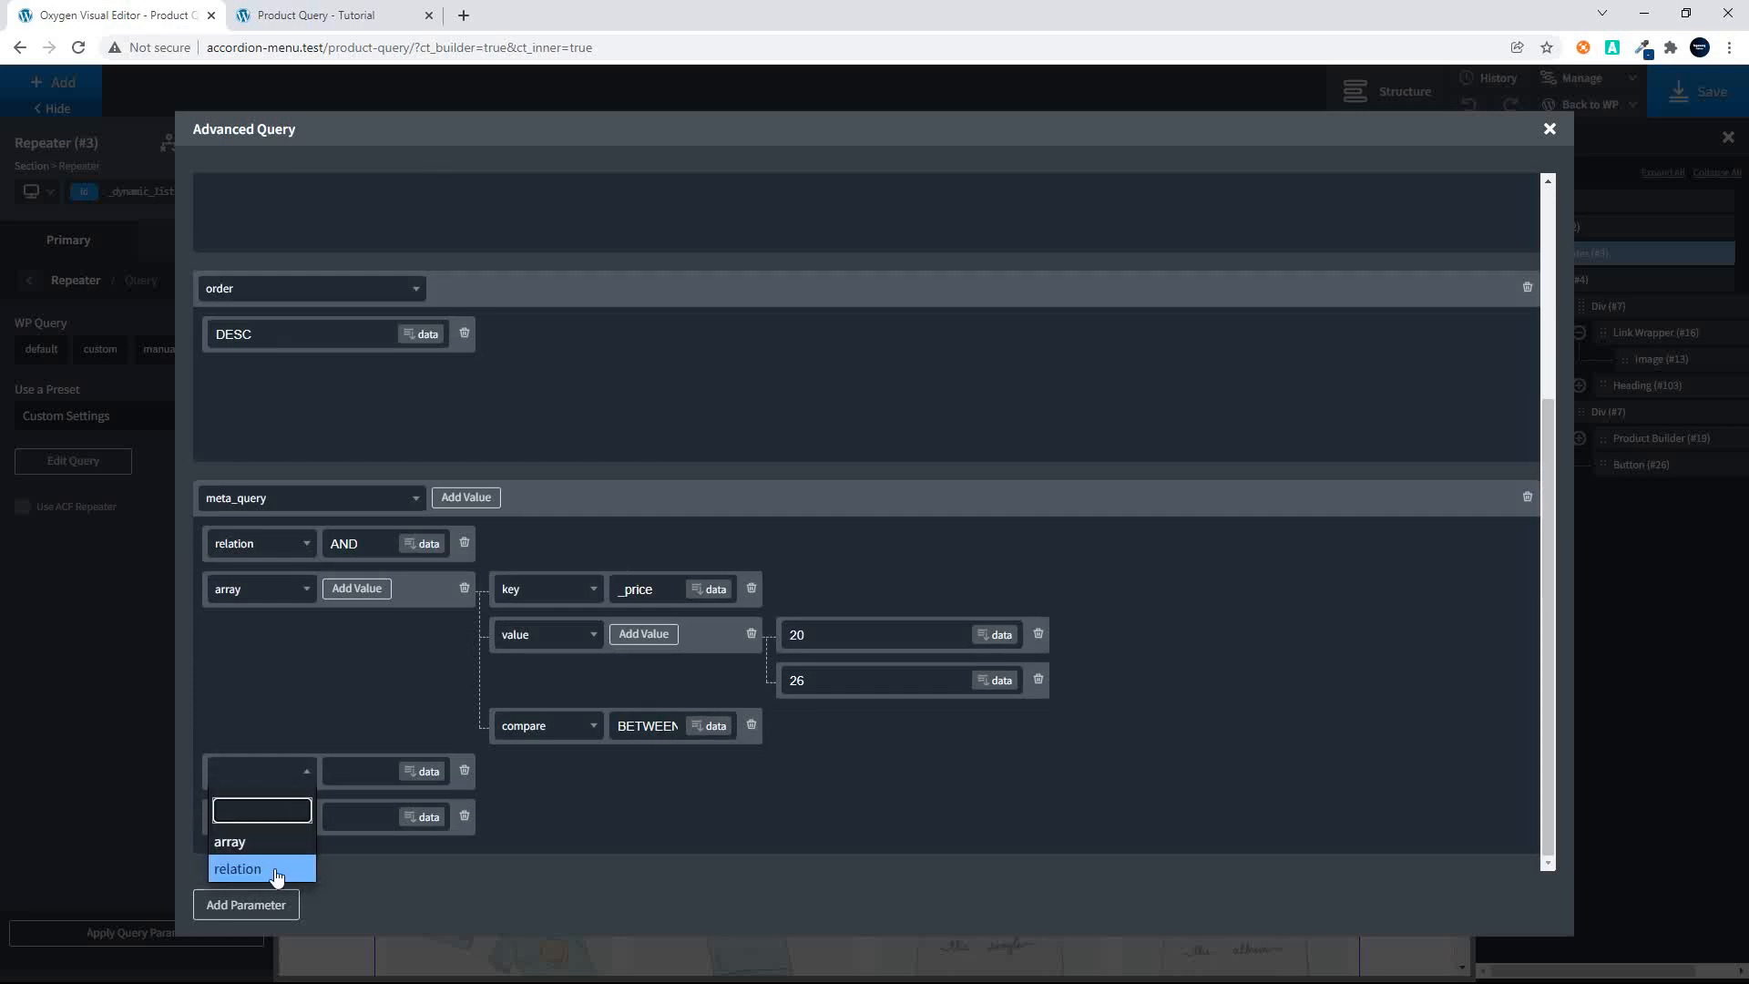
pyautogui.click(244, 867)
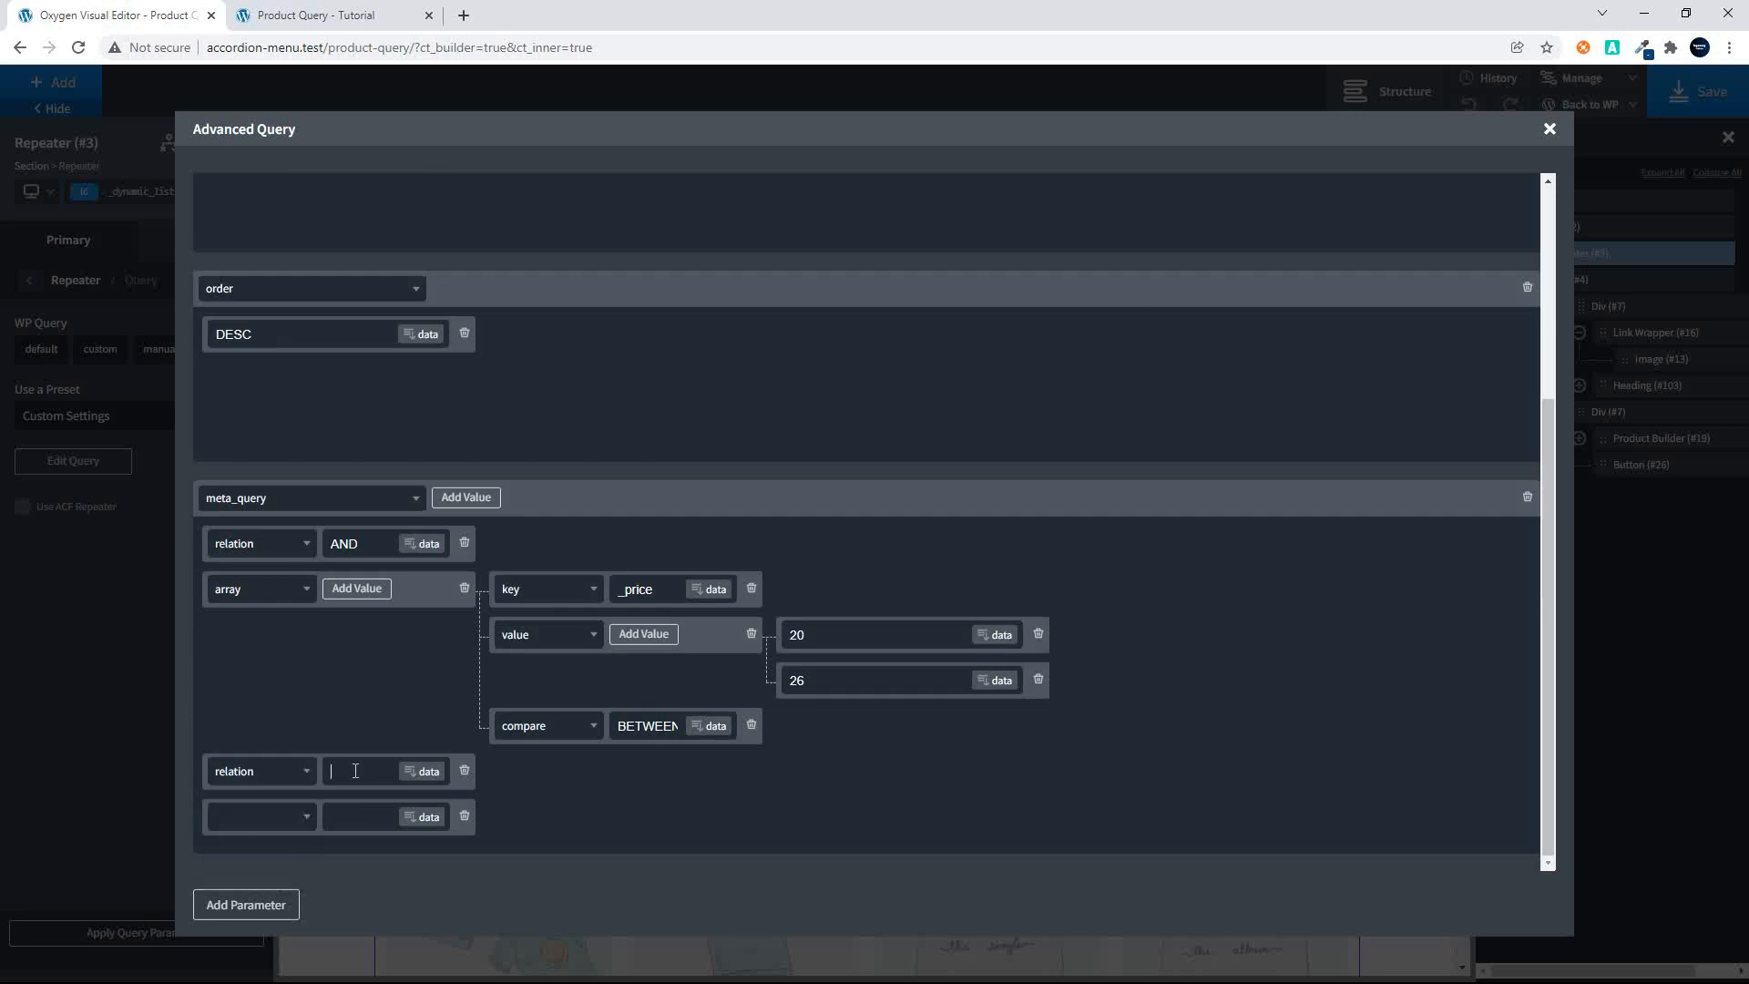
pyautogui.click(355, 770)
pyautogui.write('AND')
# Step: Make the second new meta_query entry an array and add three entries to it
pyautogui.click(294, 817)
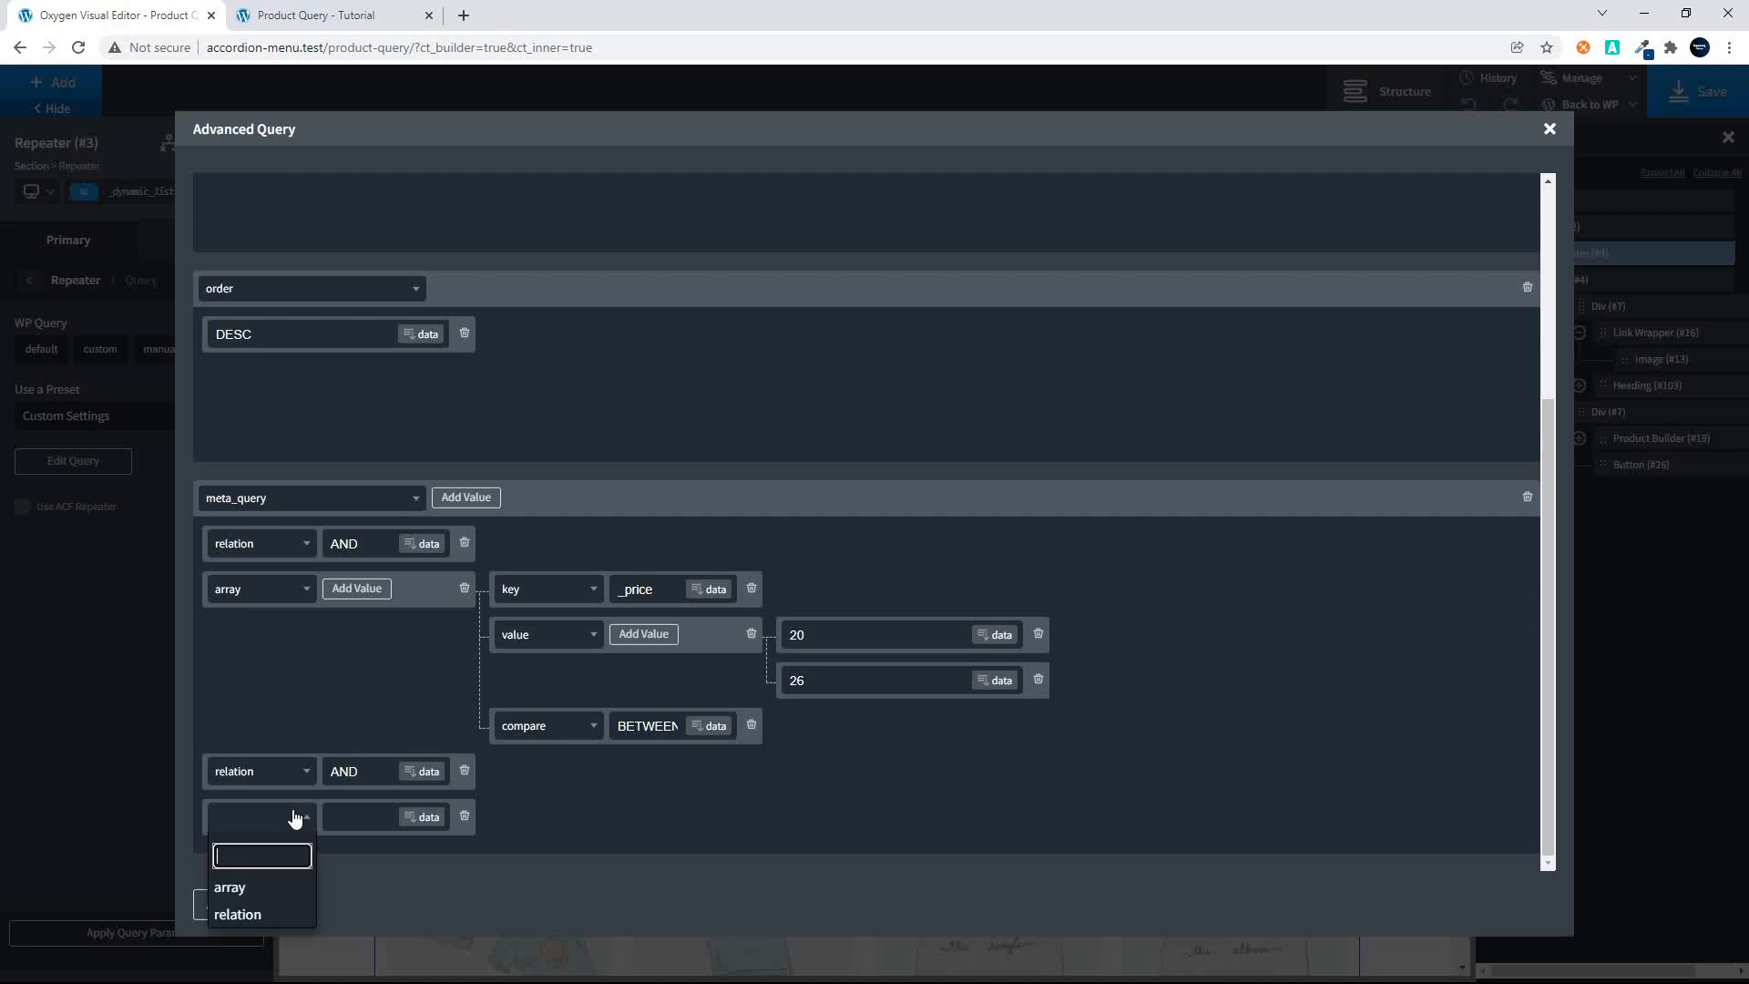
pyautogui.click(246, 879)
pyautogui.click(360, 817)
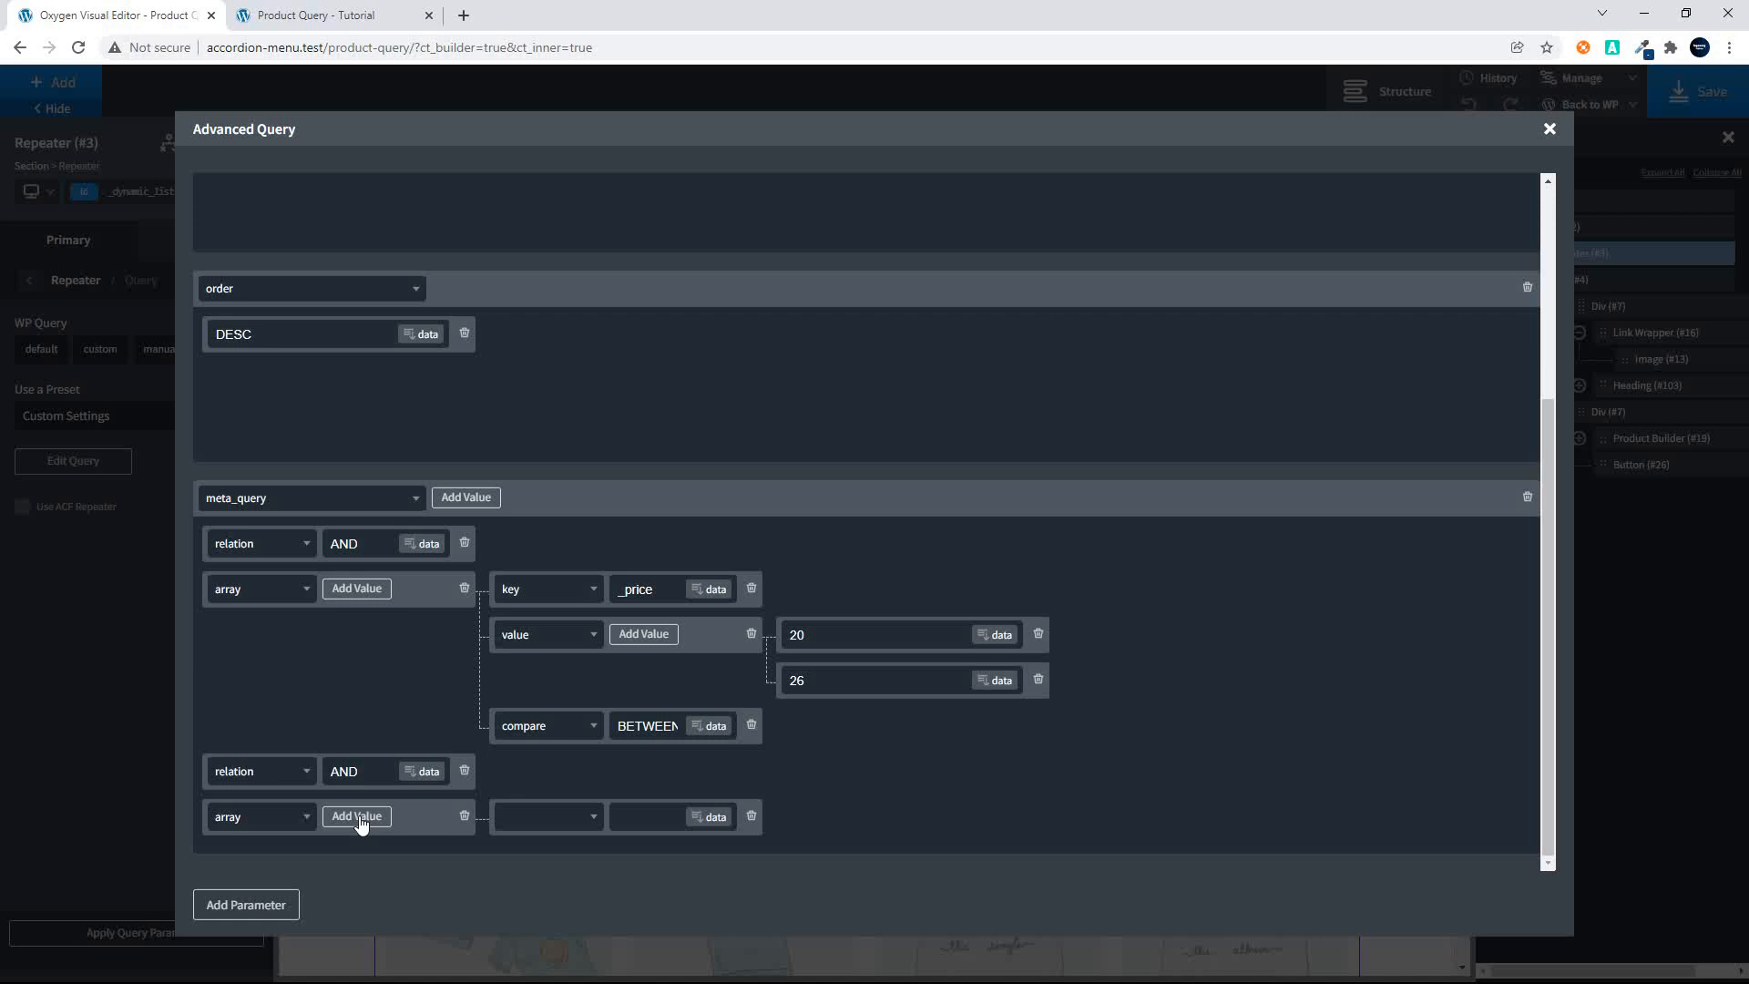
pyautogui.click(357, 816)
pyautogui.click(360, 817)
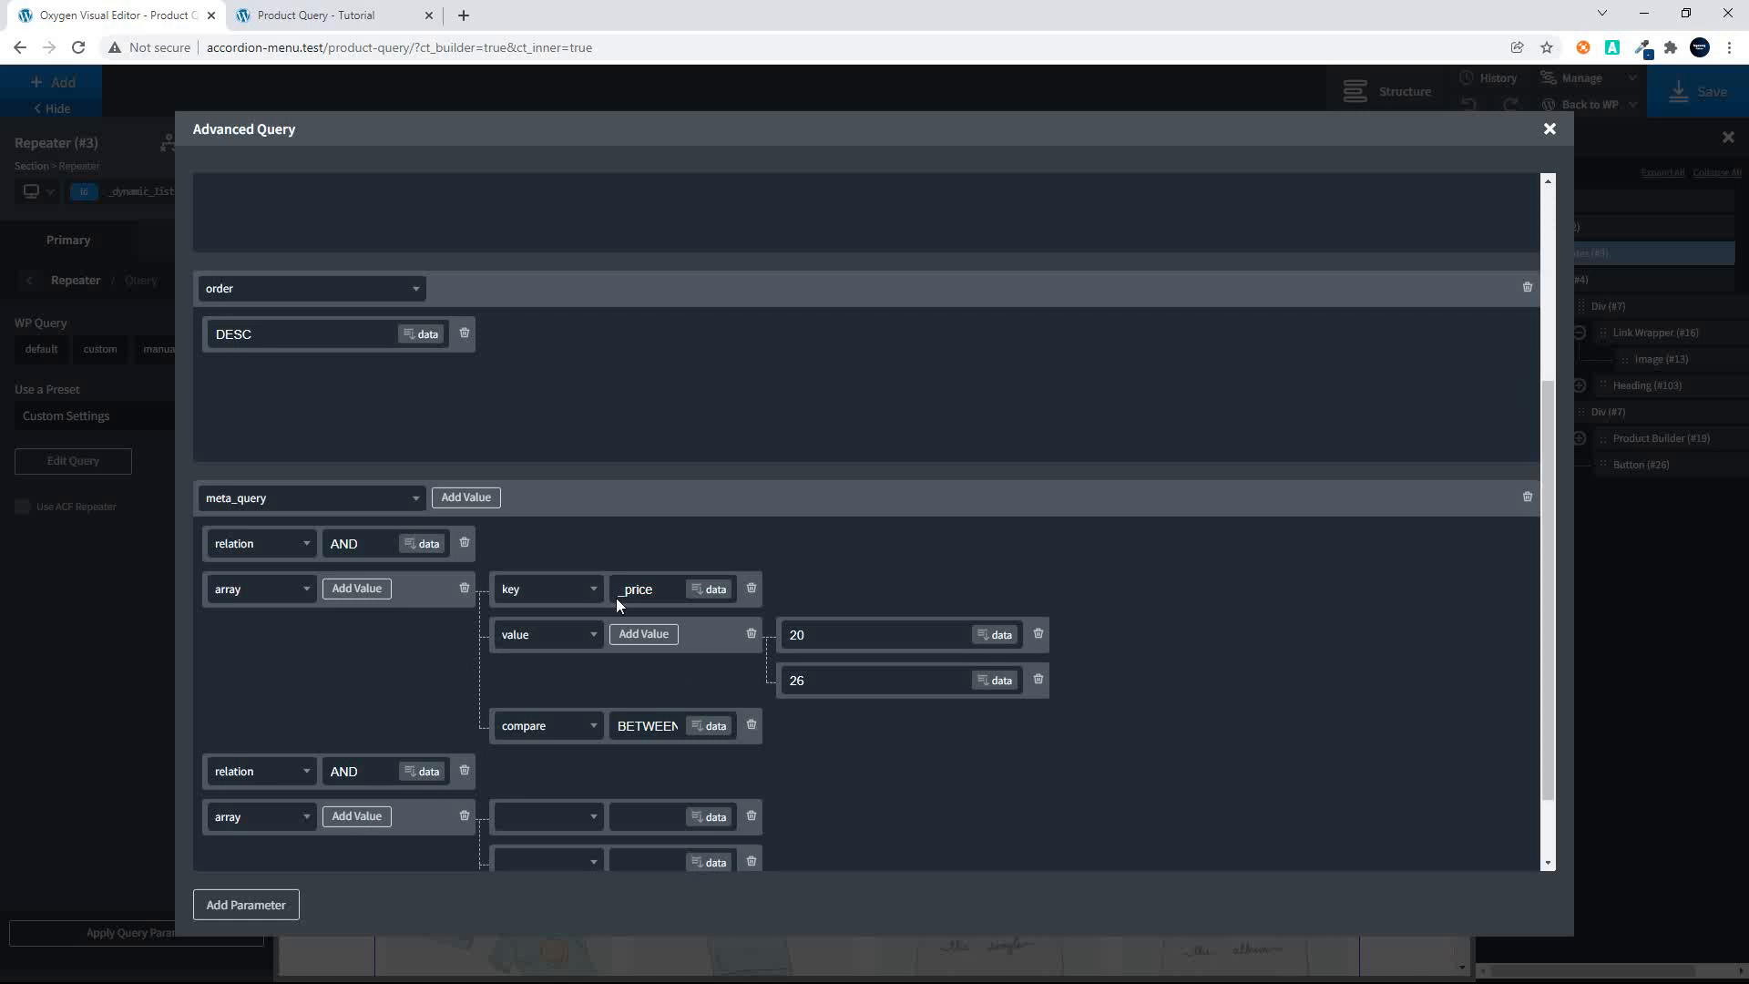
pyautogui.scroll(-1, 616, 659)
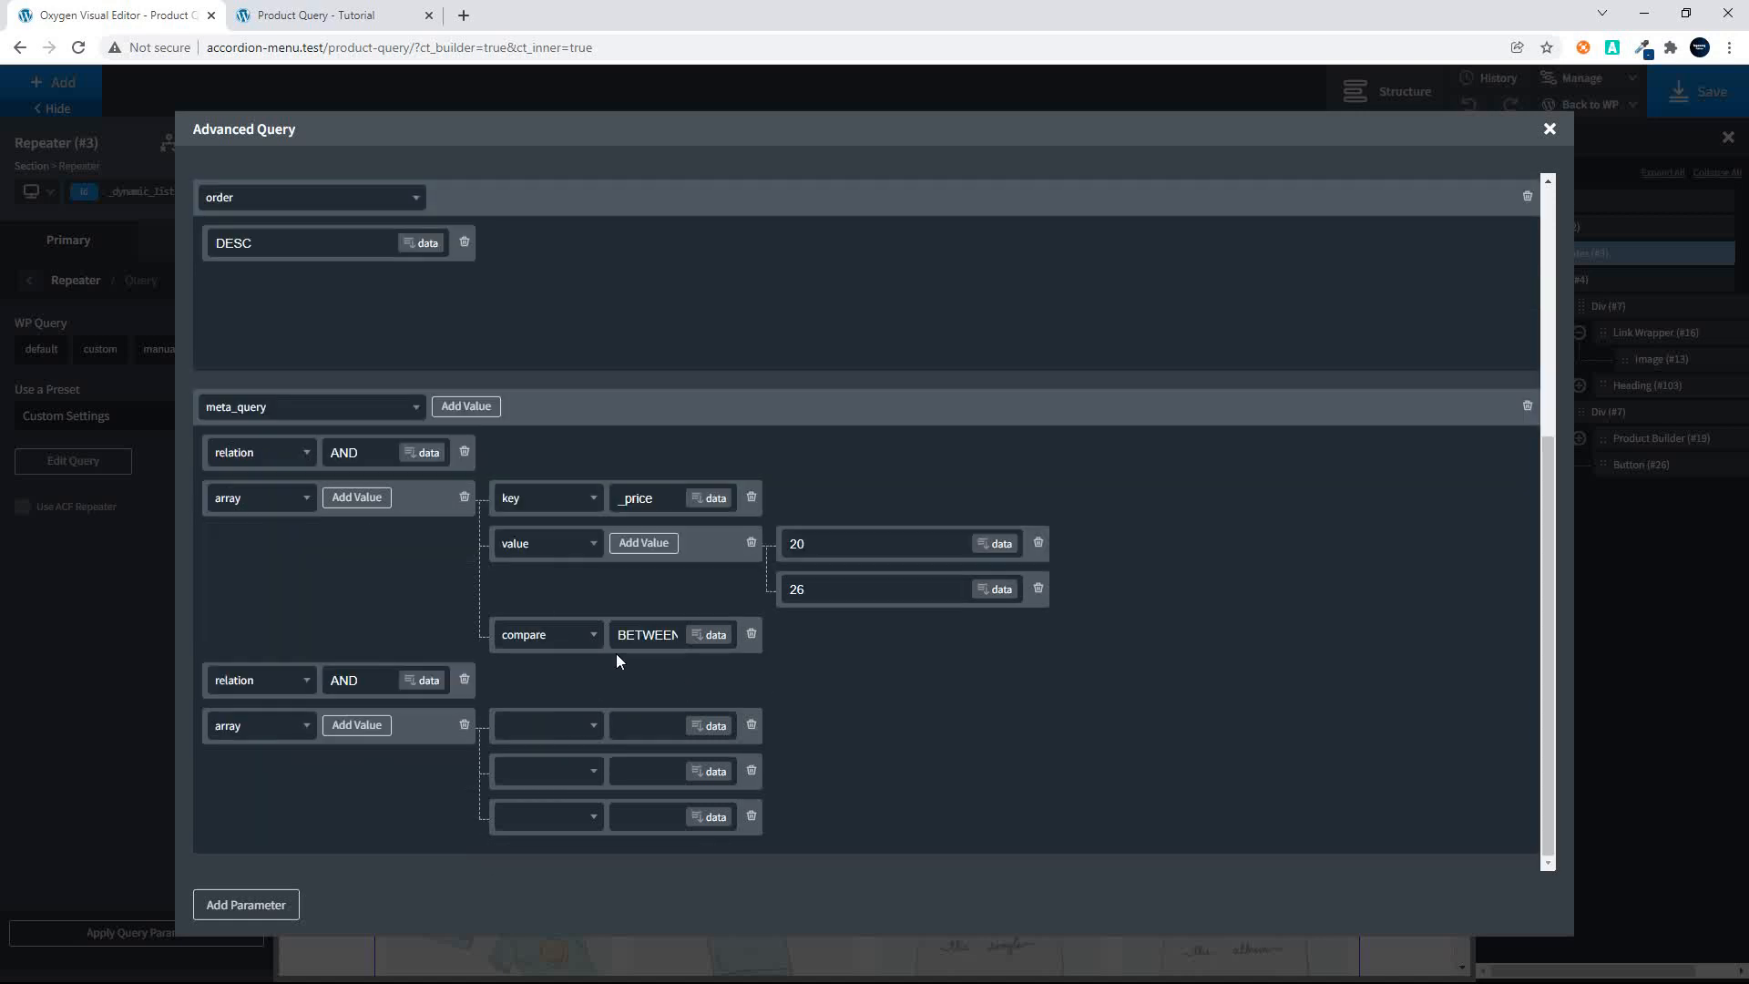
# Step: Fill the second meta_query array's entries with key _stock_status, value instock and compare ==
pyautogui.click(580, 712)
pyautogui.click(556, 826)
pyautogui.click(636, 733)
pyautogui.write('_stock_status')
pyautogui.click(577, 770)
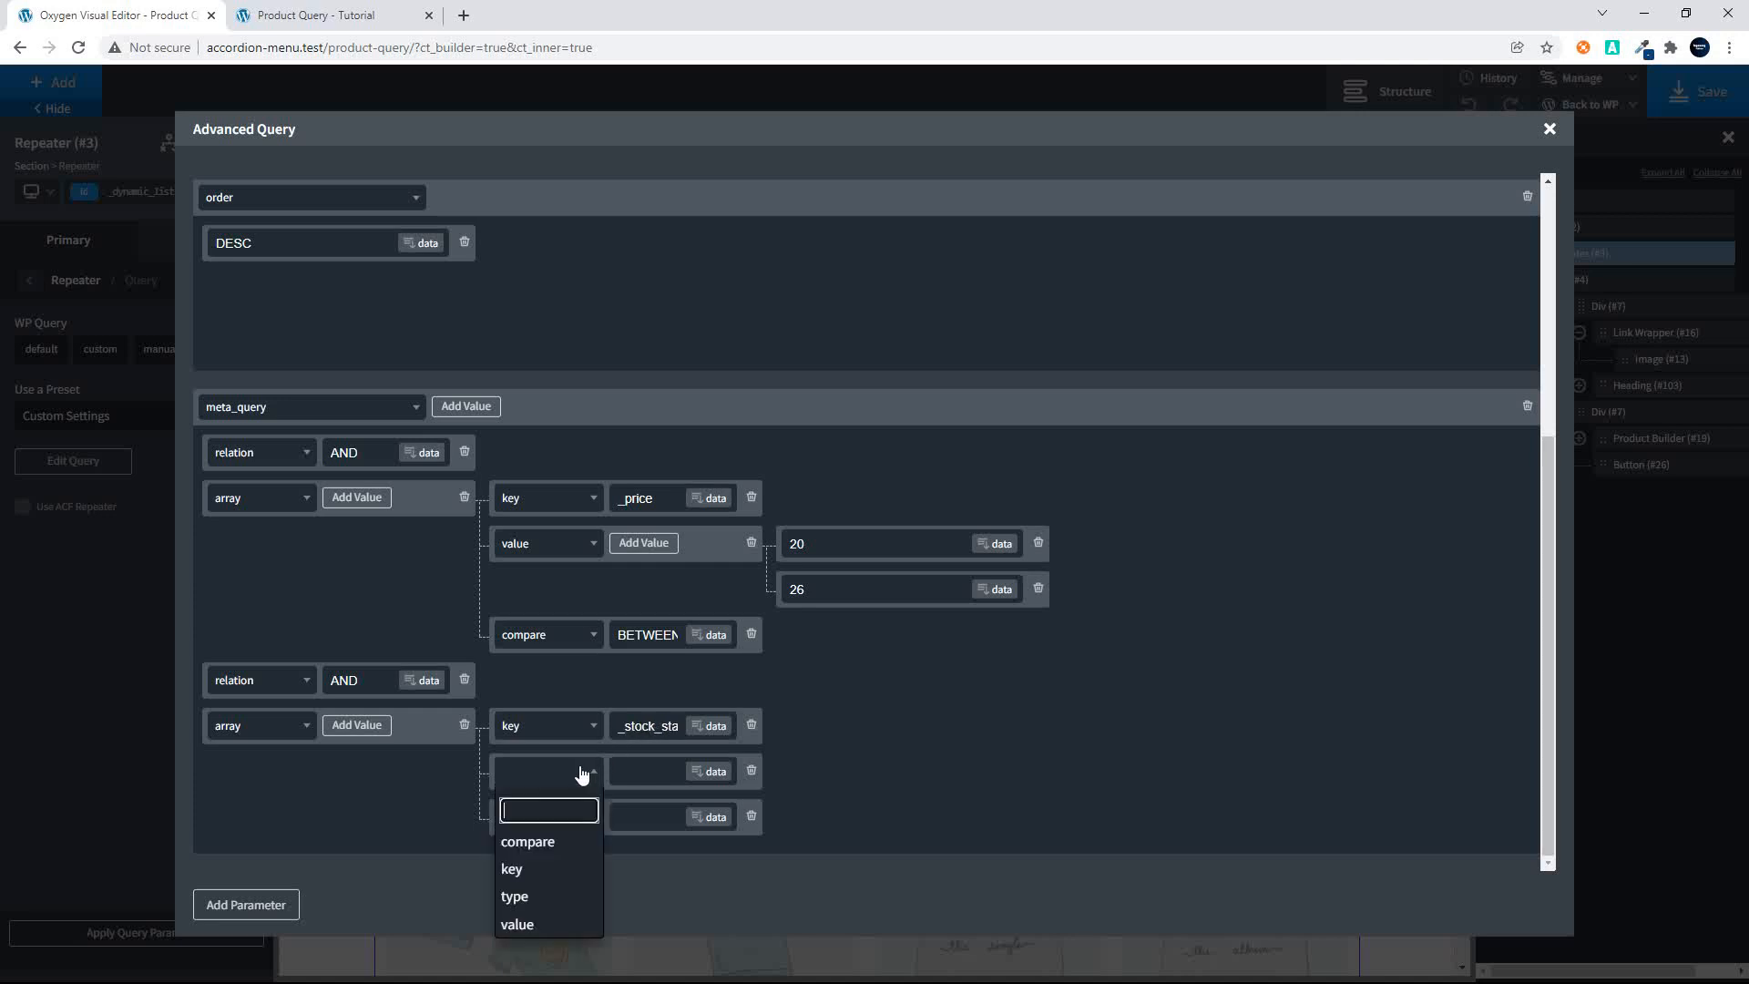
pyautogui.click(554, 922)
pyautogui.click(651, 772)
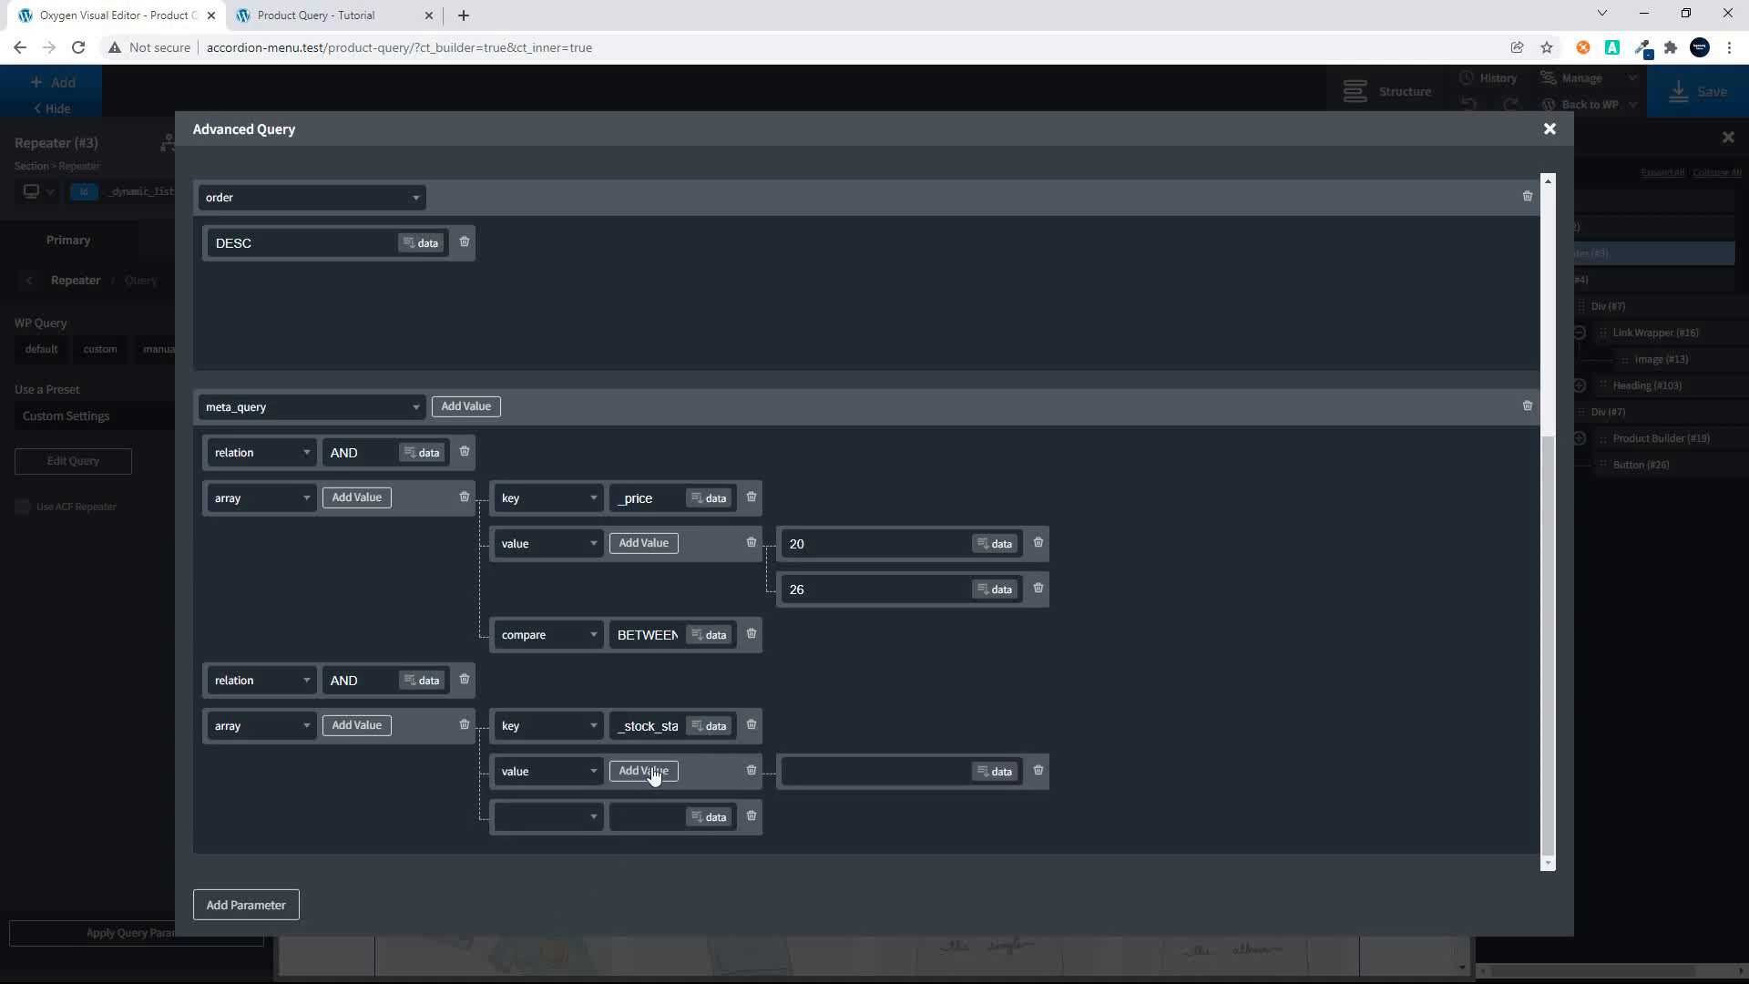
pyautogui.write('instock')
pyautogui.click(558, 814)
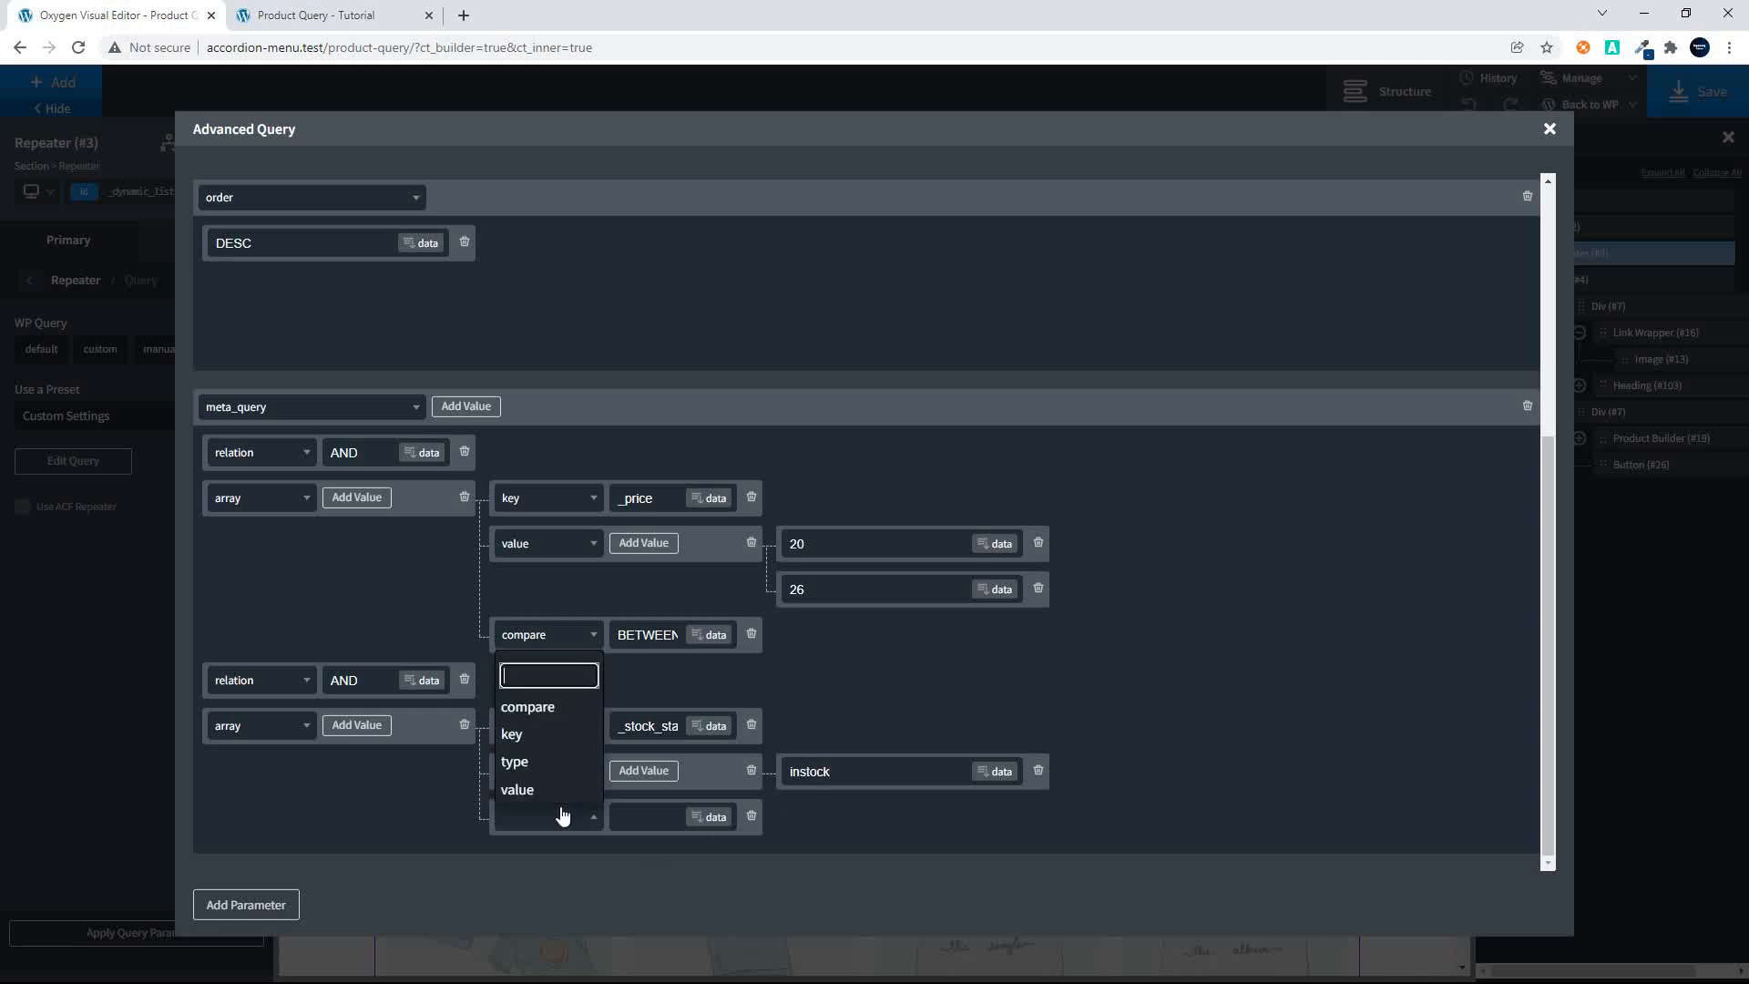
pyautogui.click(551, 707)
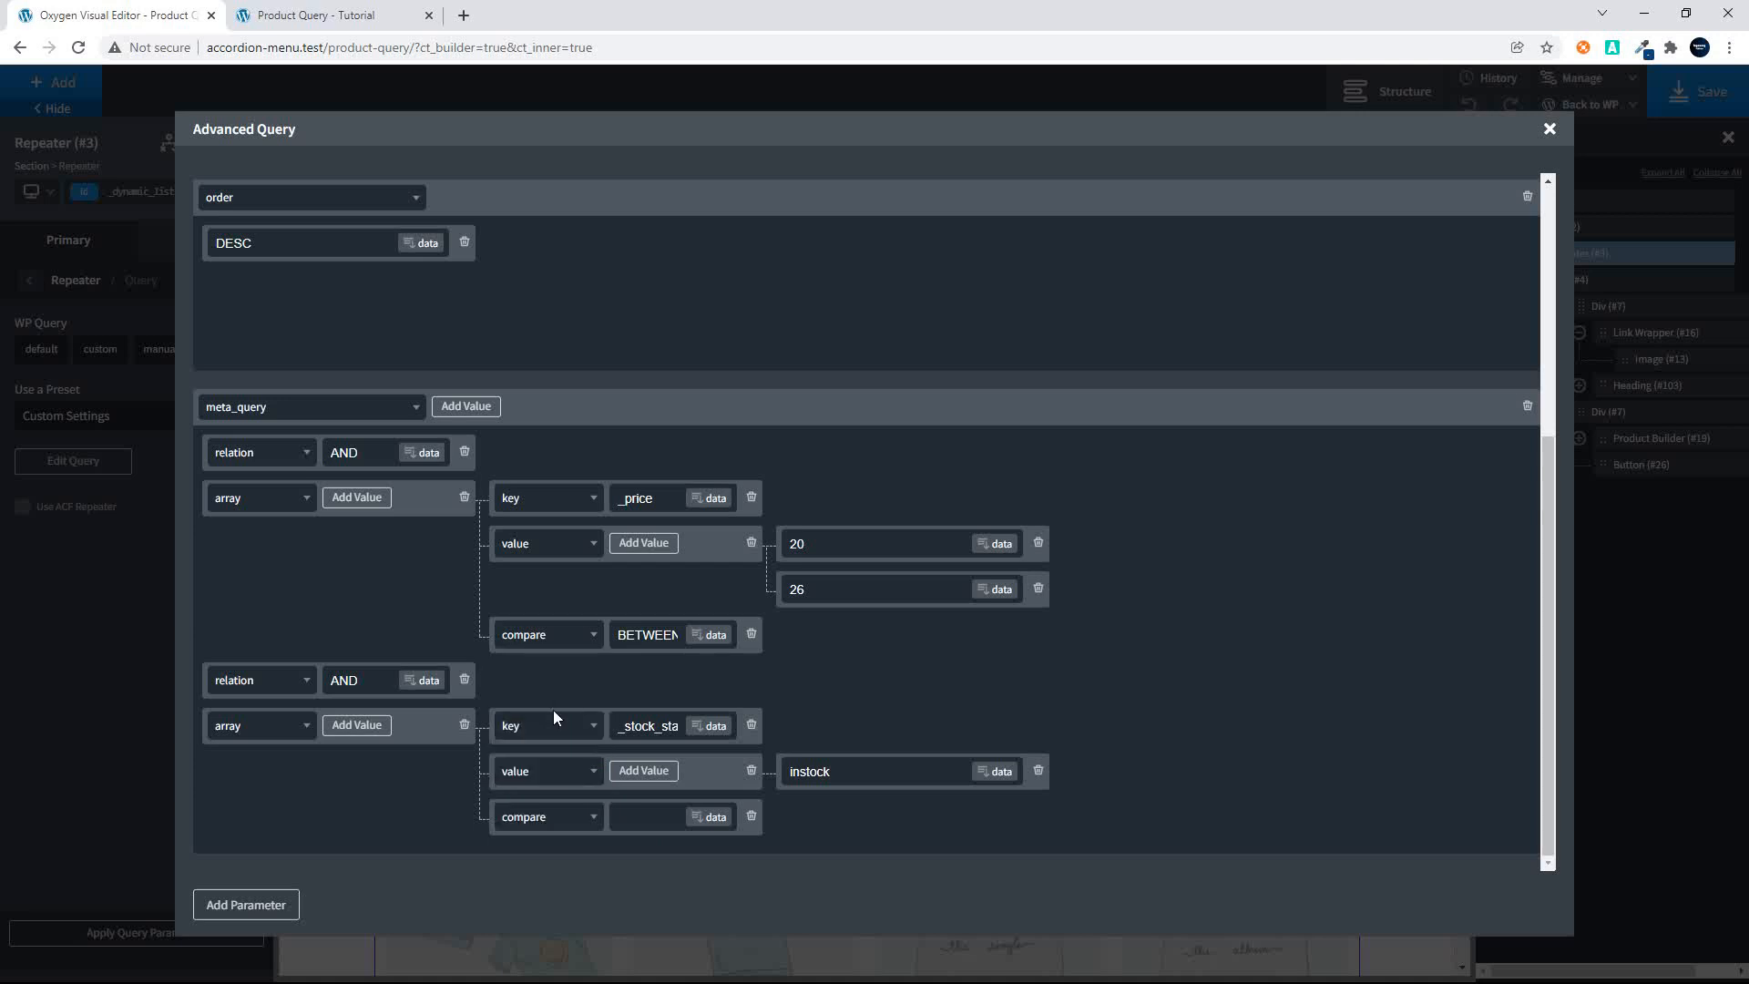
pyautogui.click(640, 819)
pyautogui.write('==')
# Step: Save the query with the in-stock condition, and reload the live Product Query page
pyautogui.click(1549, 133)
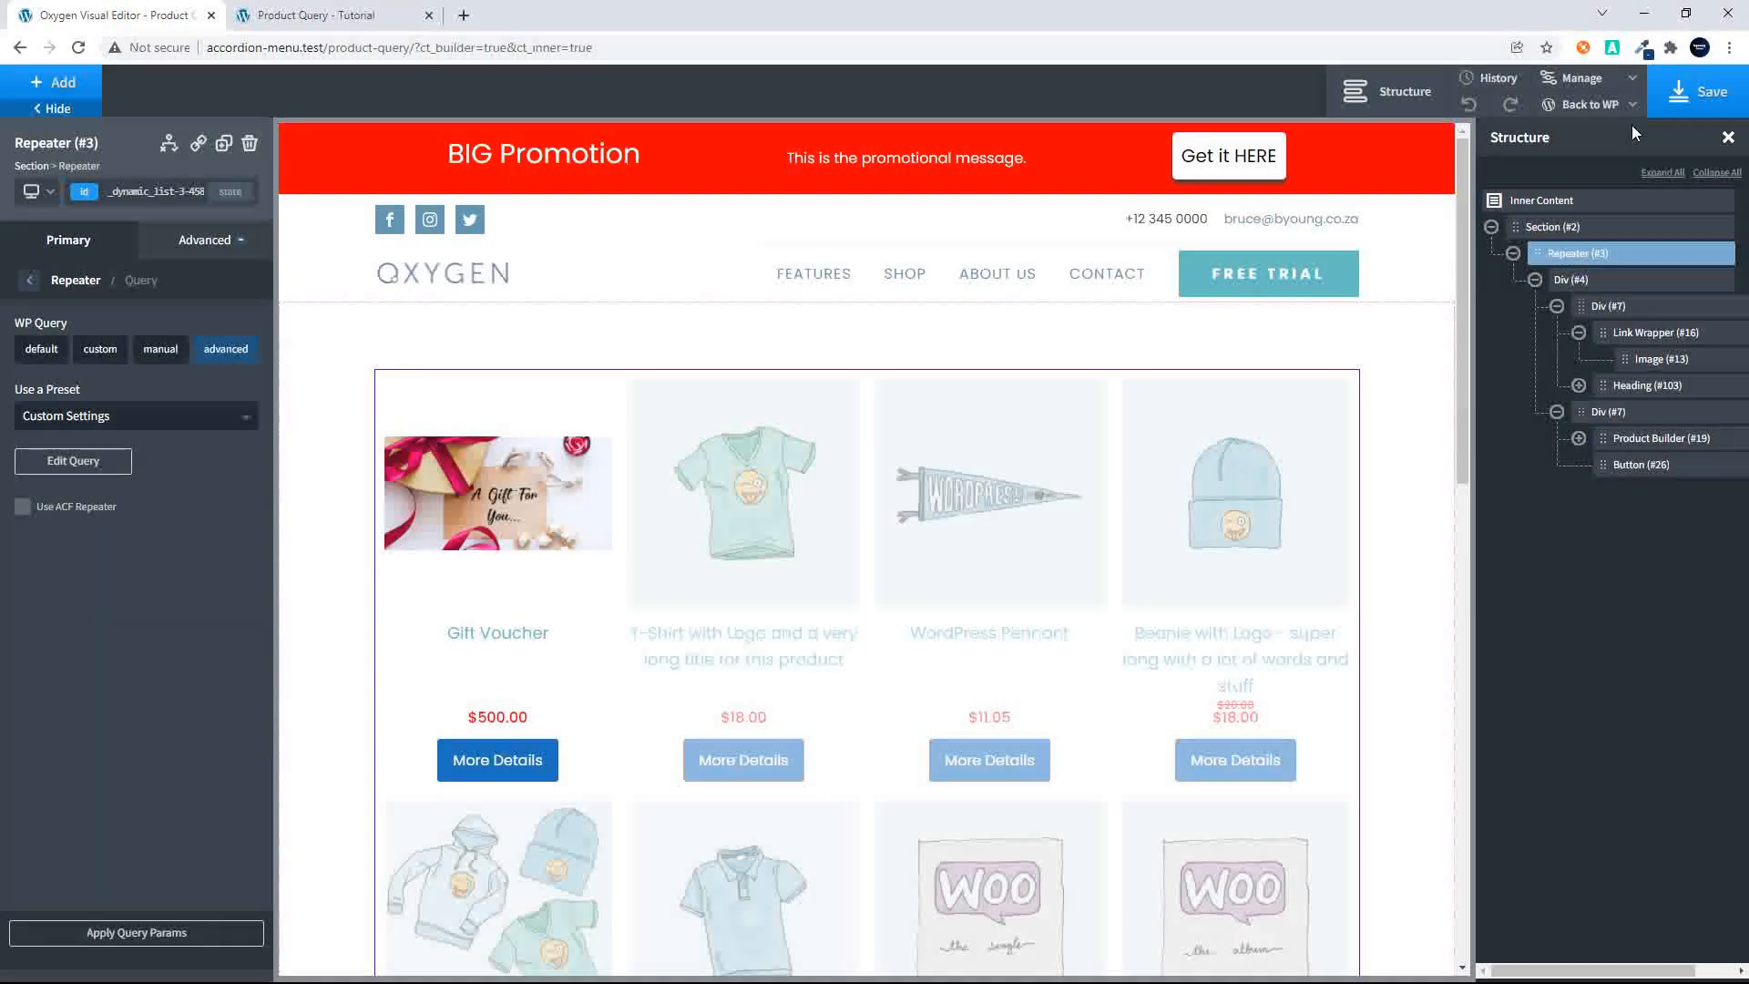
pyautogui.click(1703, 94)
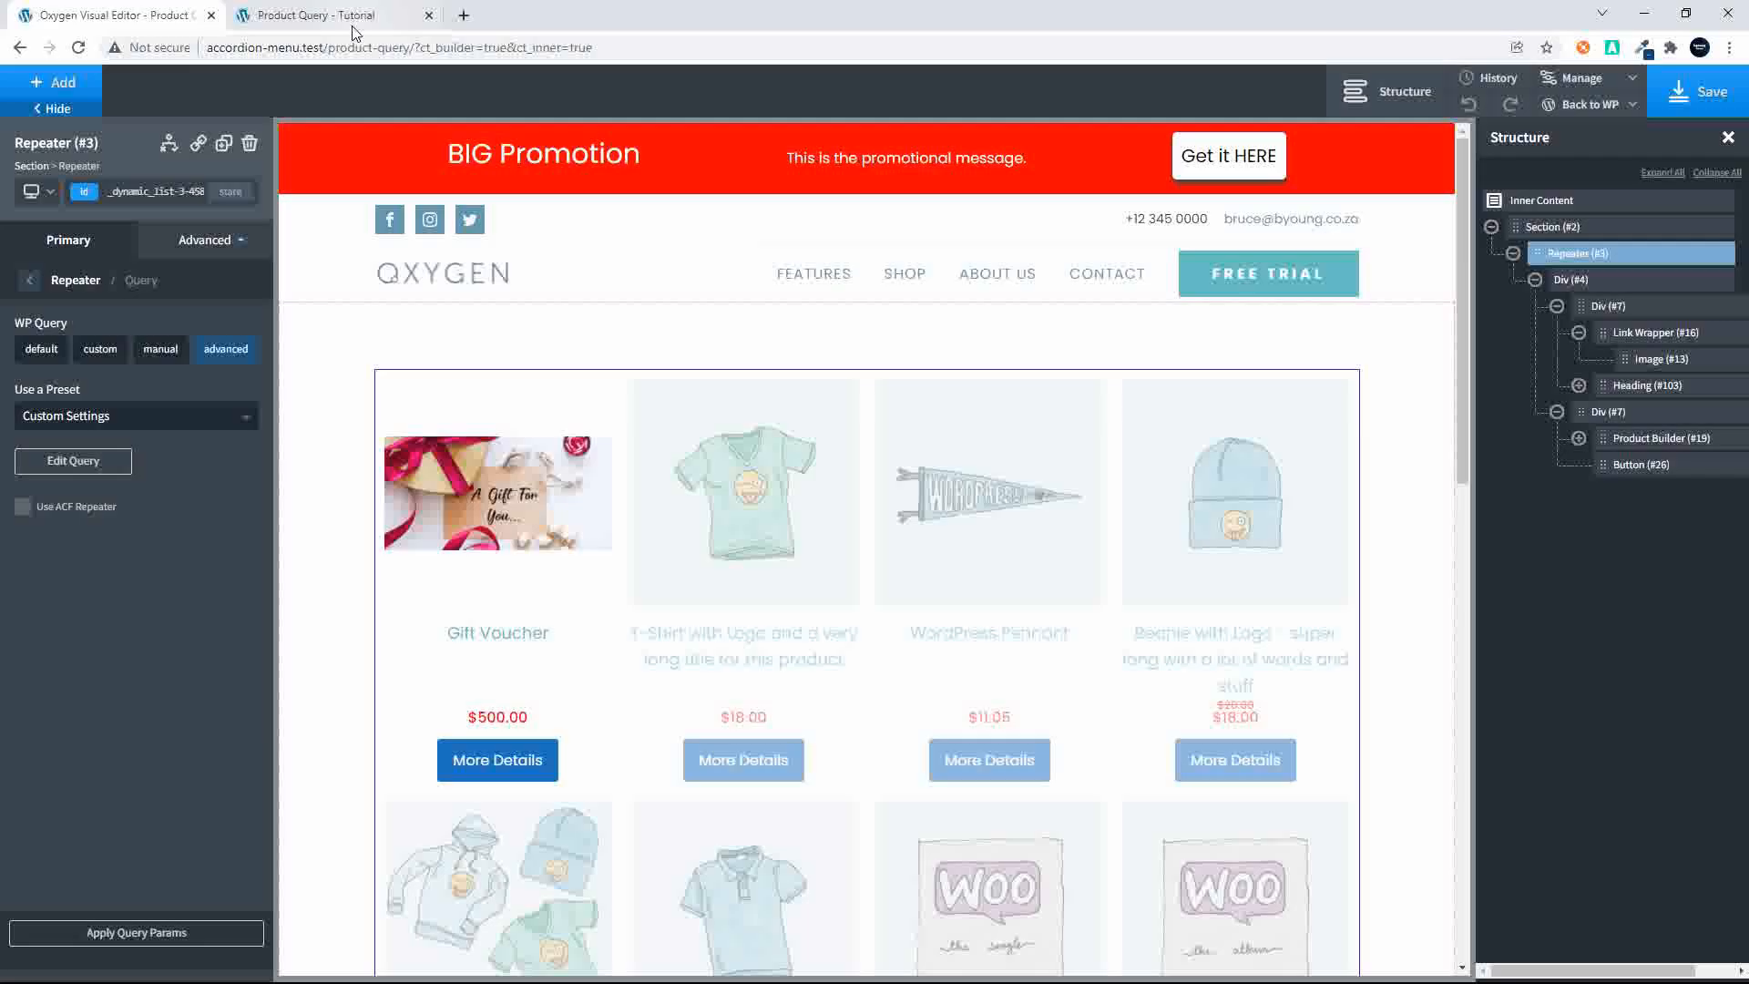
pyautogui.click(350, 18)
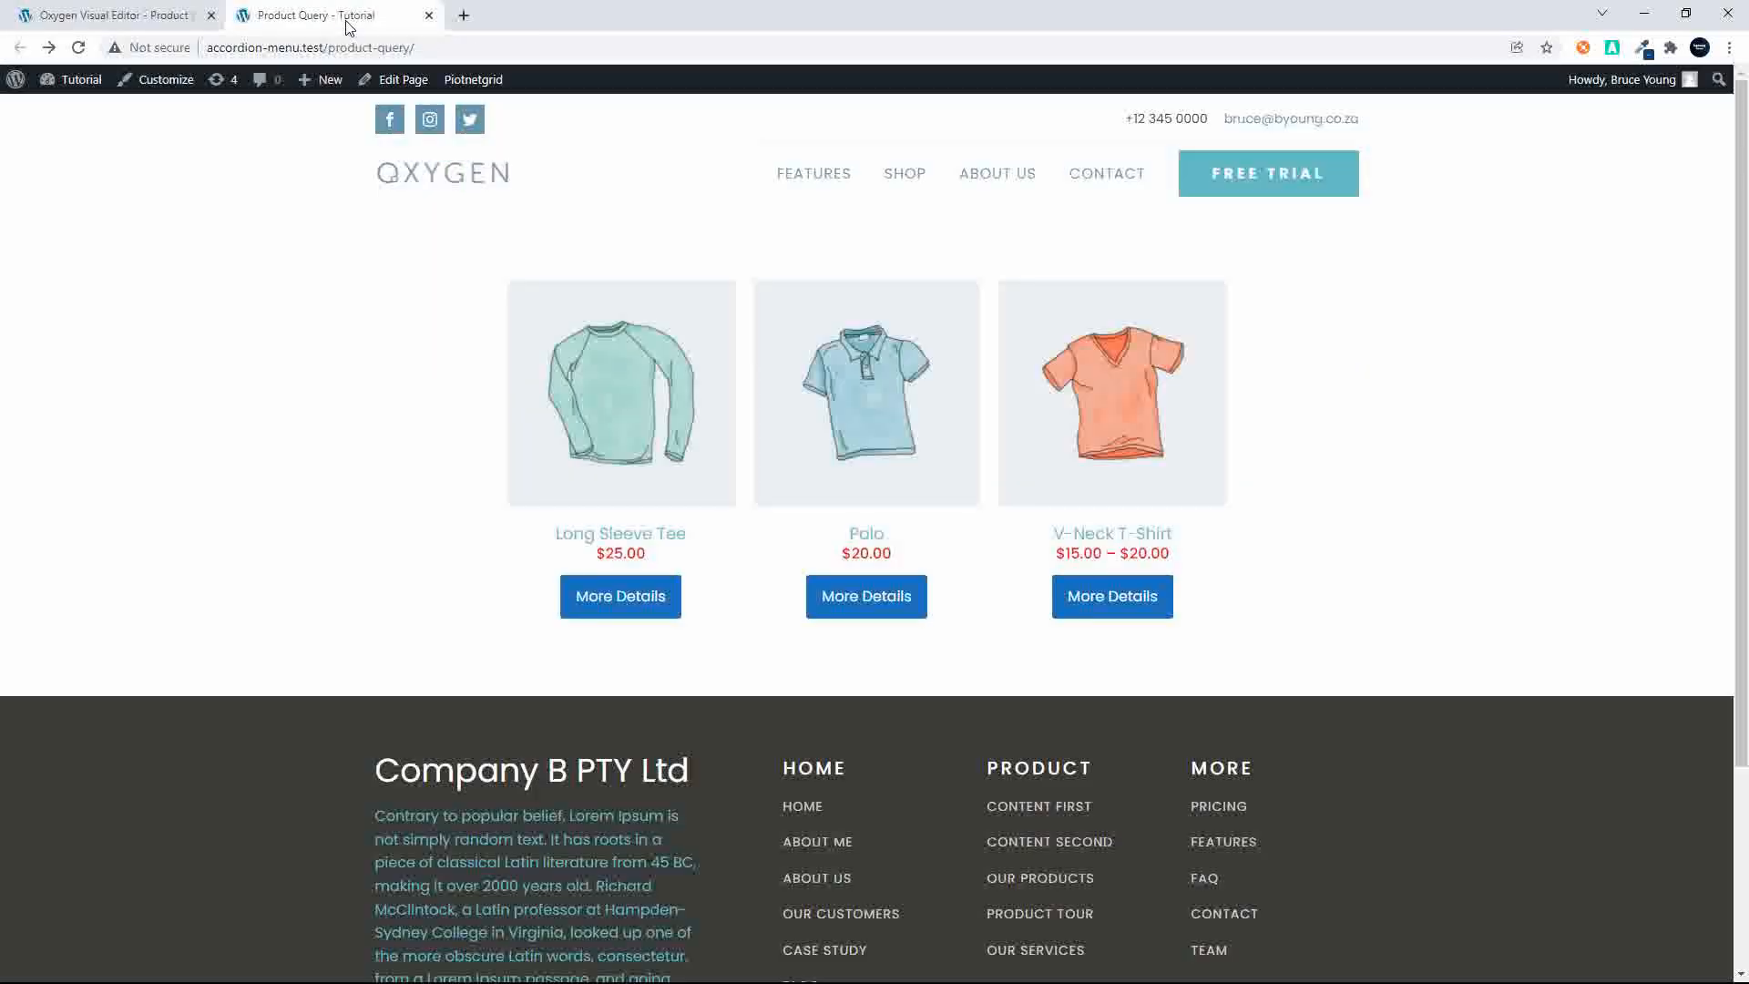
pyautogui.click(420, 45)
pyautogui.press('Return')
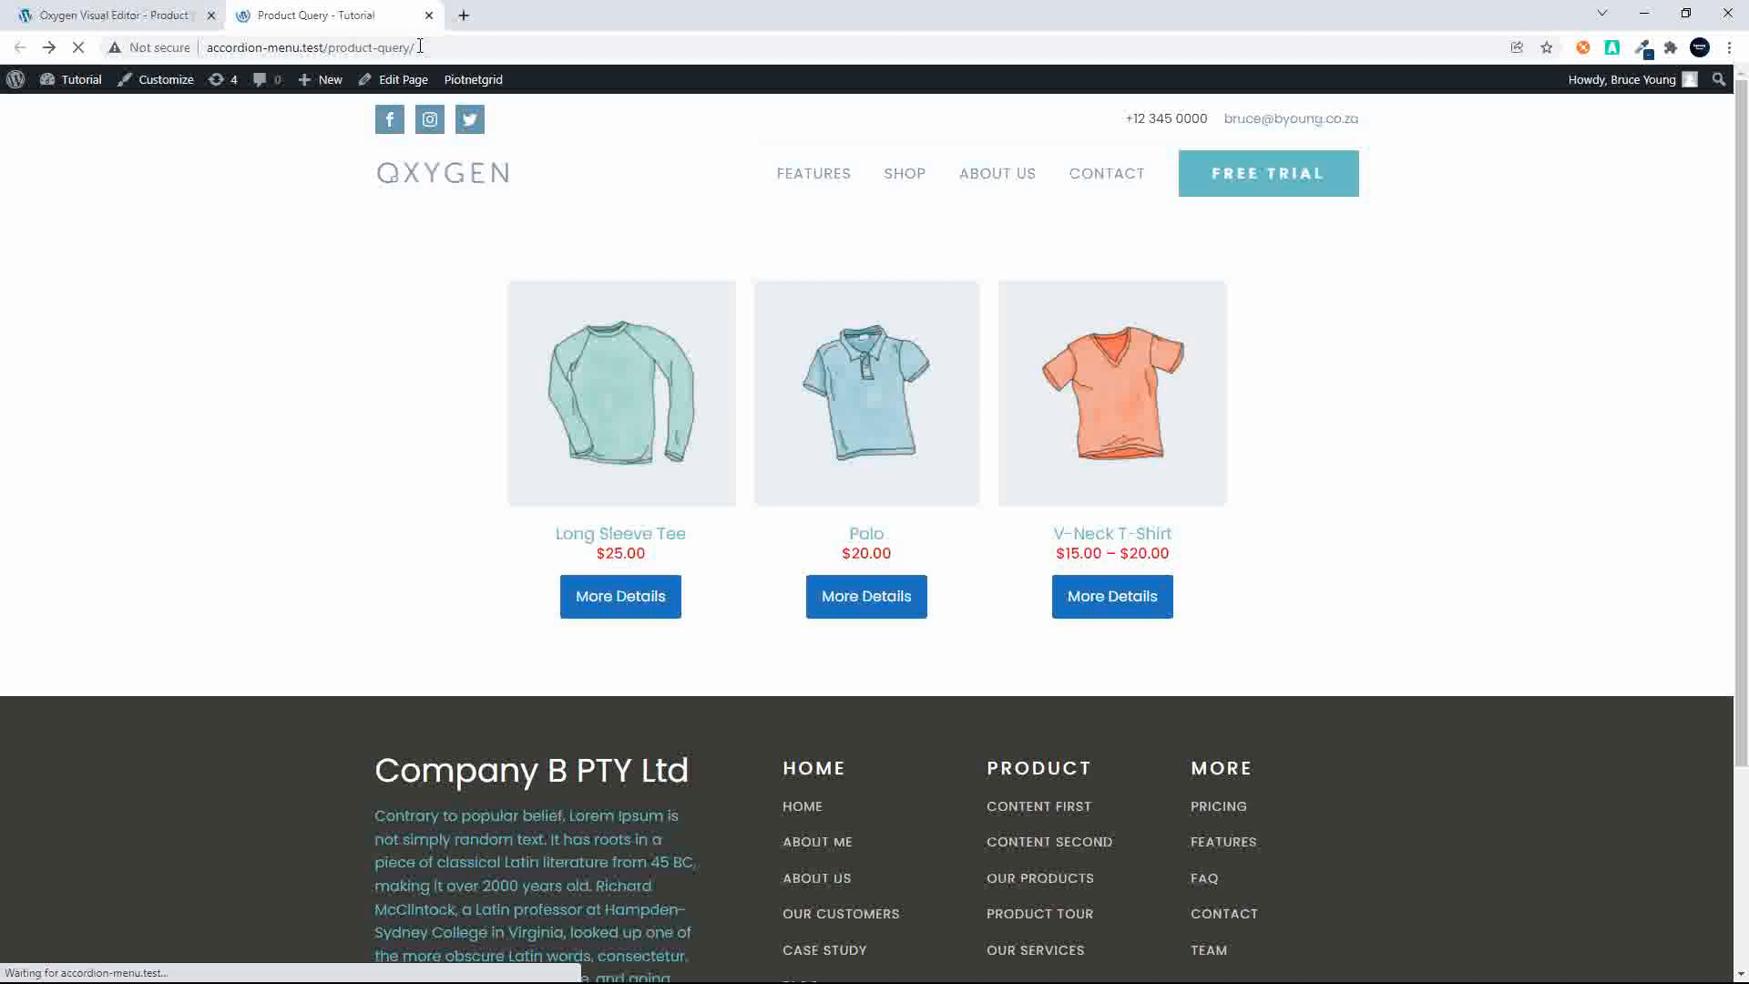
# Step: Open the Polo product from the live page for editing and show its inventory settings
pyautogui.click(847, 377)
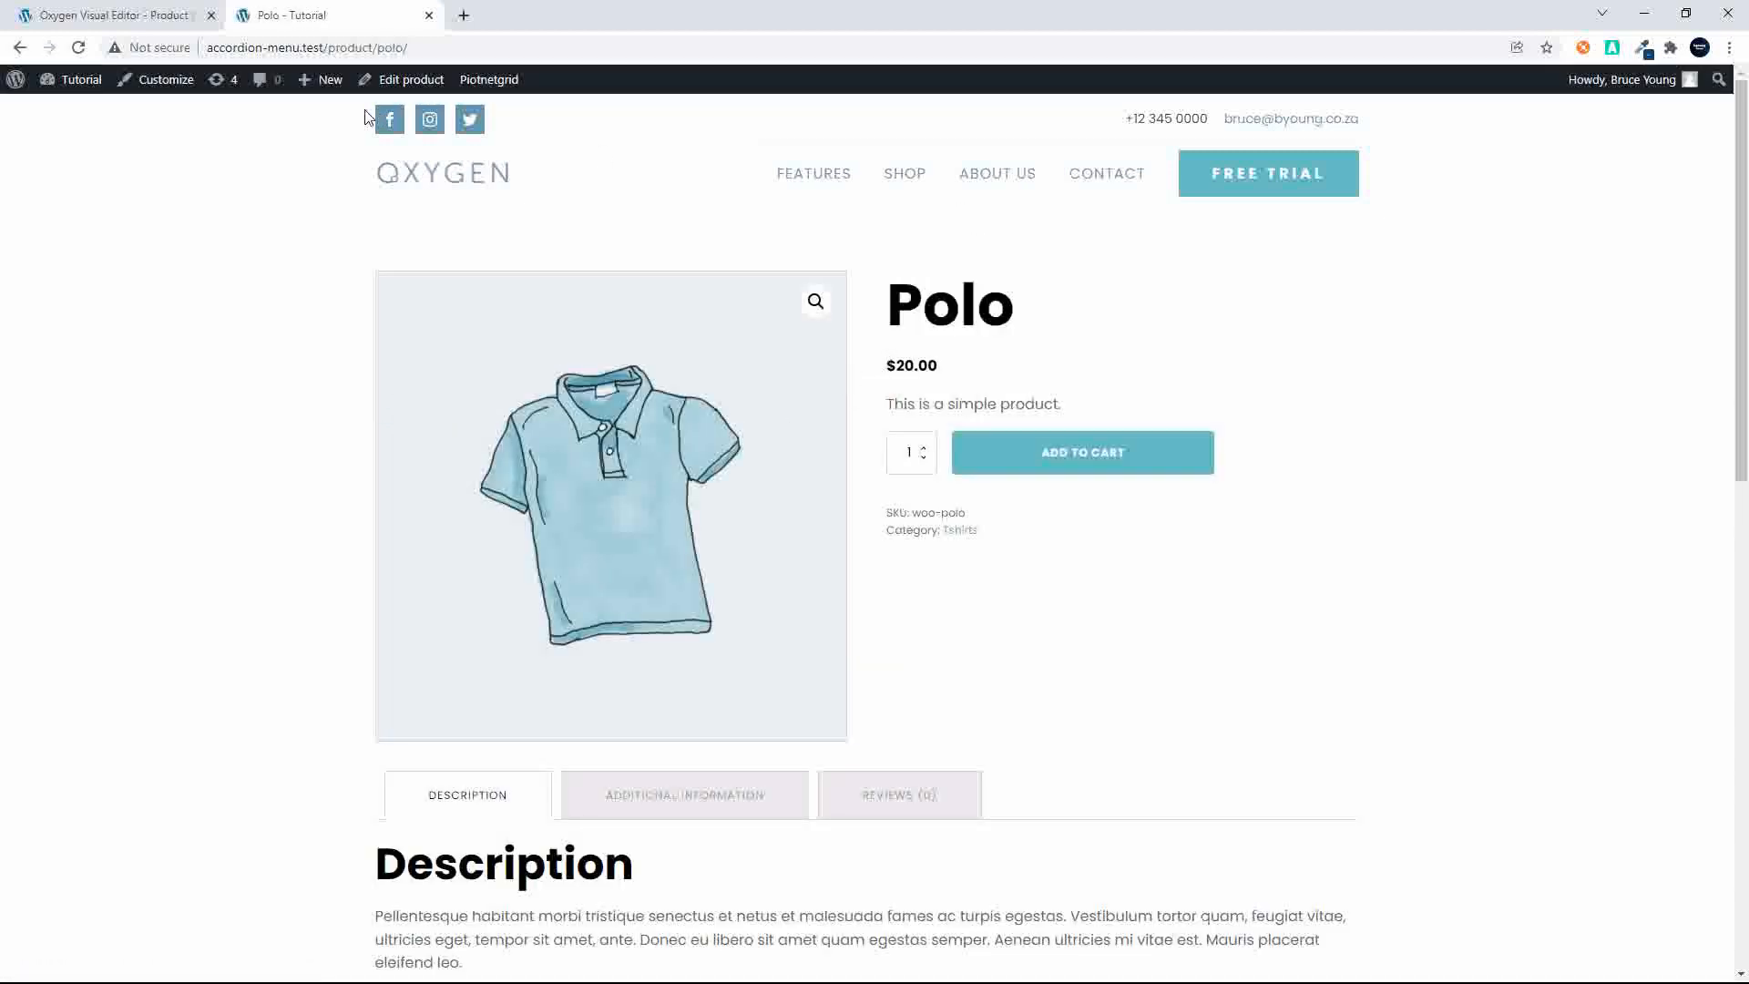
pyautogui.click(397, 79)
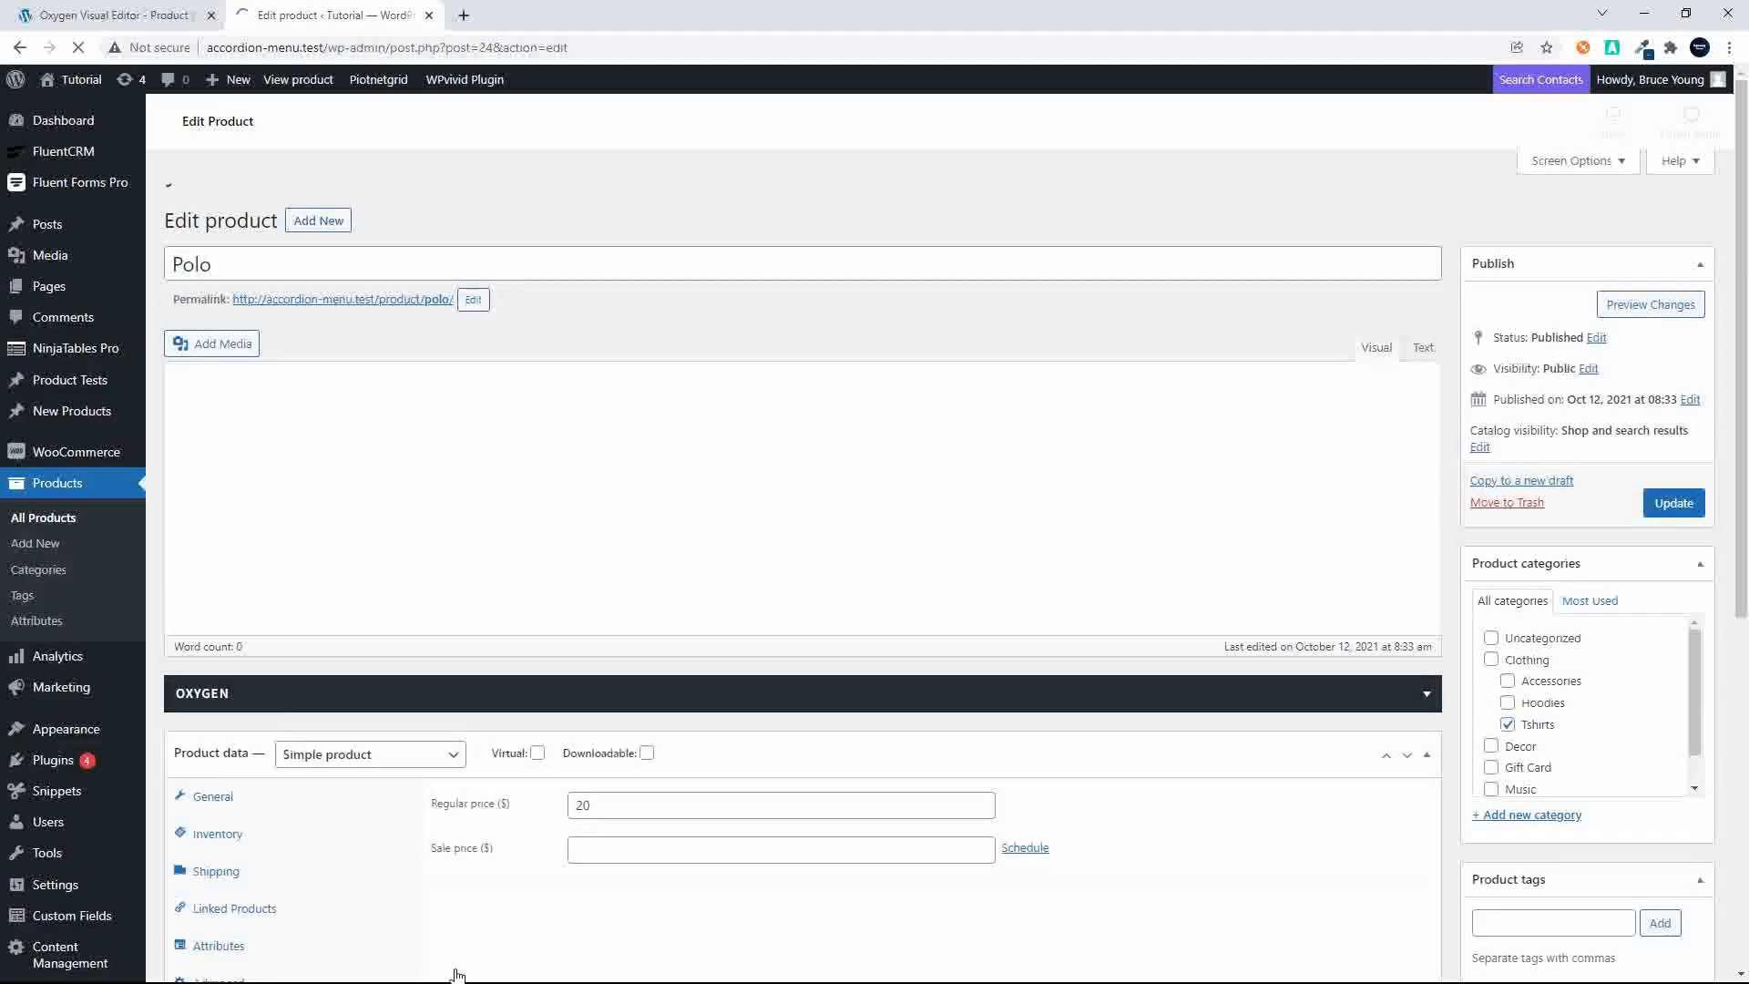
pyautogui.scroll(-6, 489, 915)
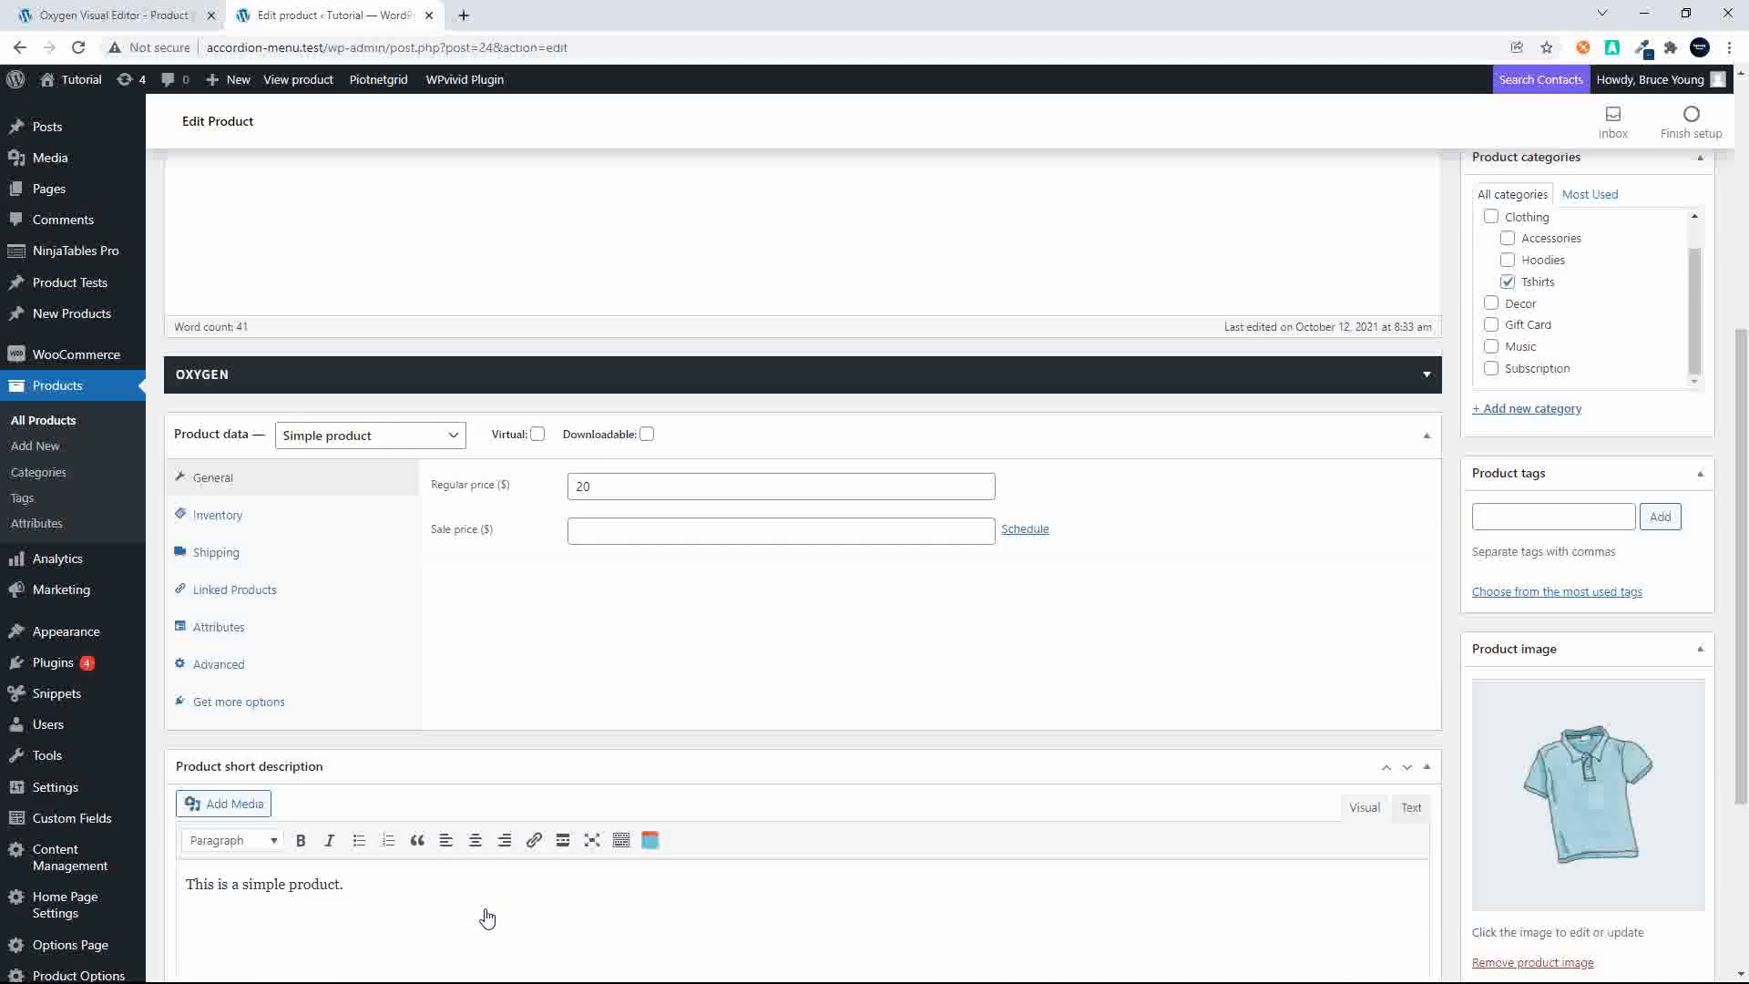
pyautogui.click(223, 464)
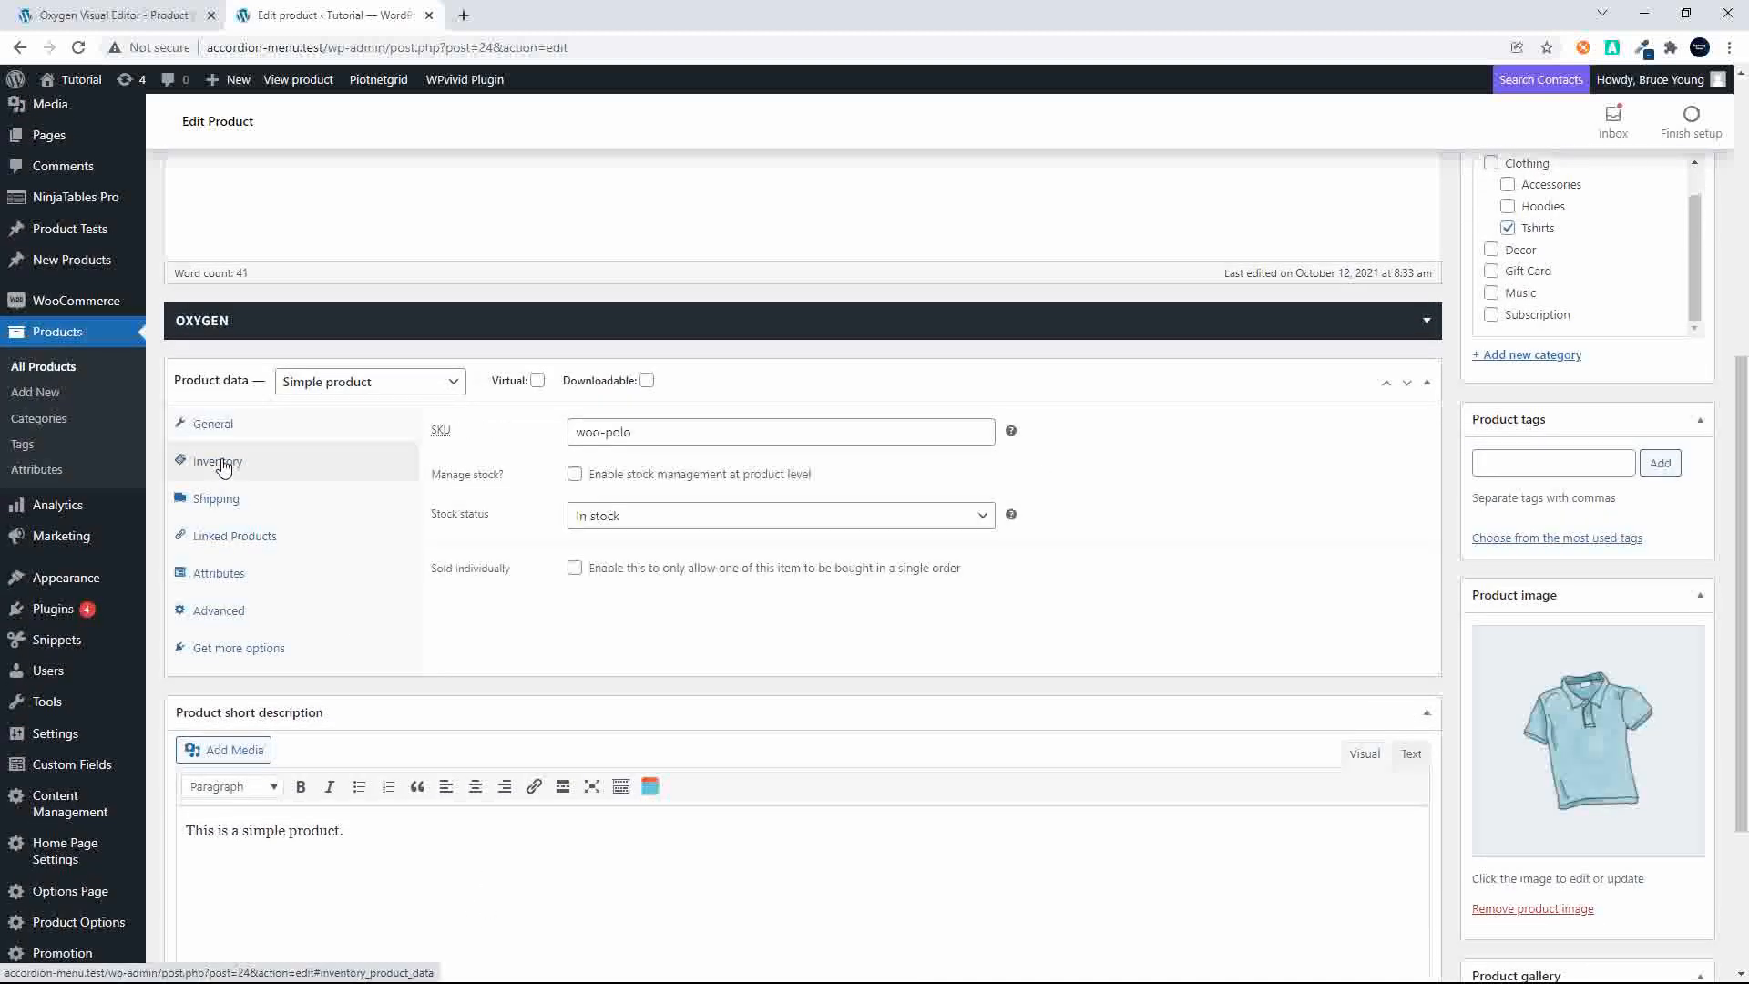
# Step: Set the Polo's stock status to Out of stock, update the product and view its live product page
pyautogui.click(616, 521)
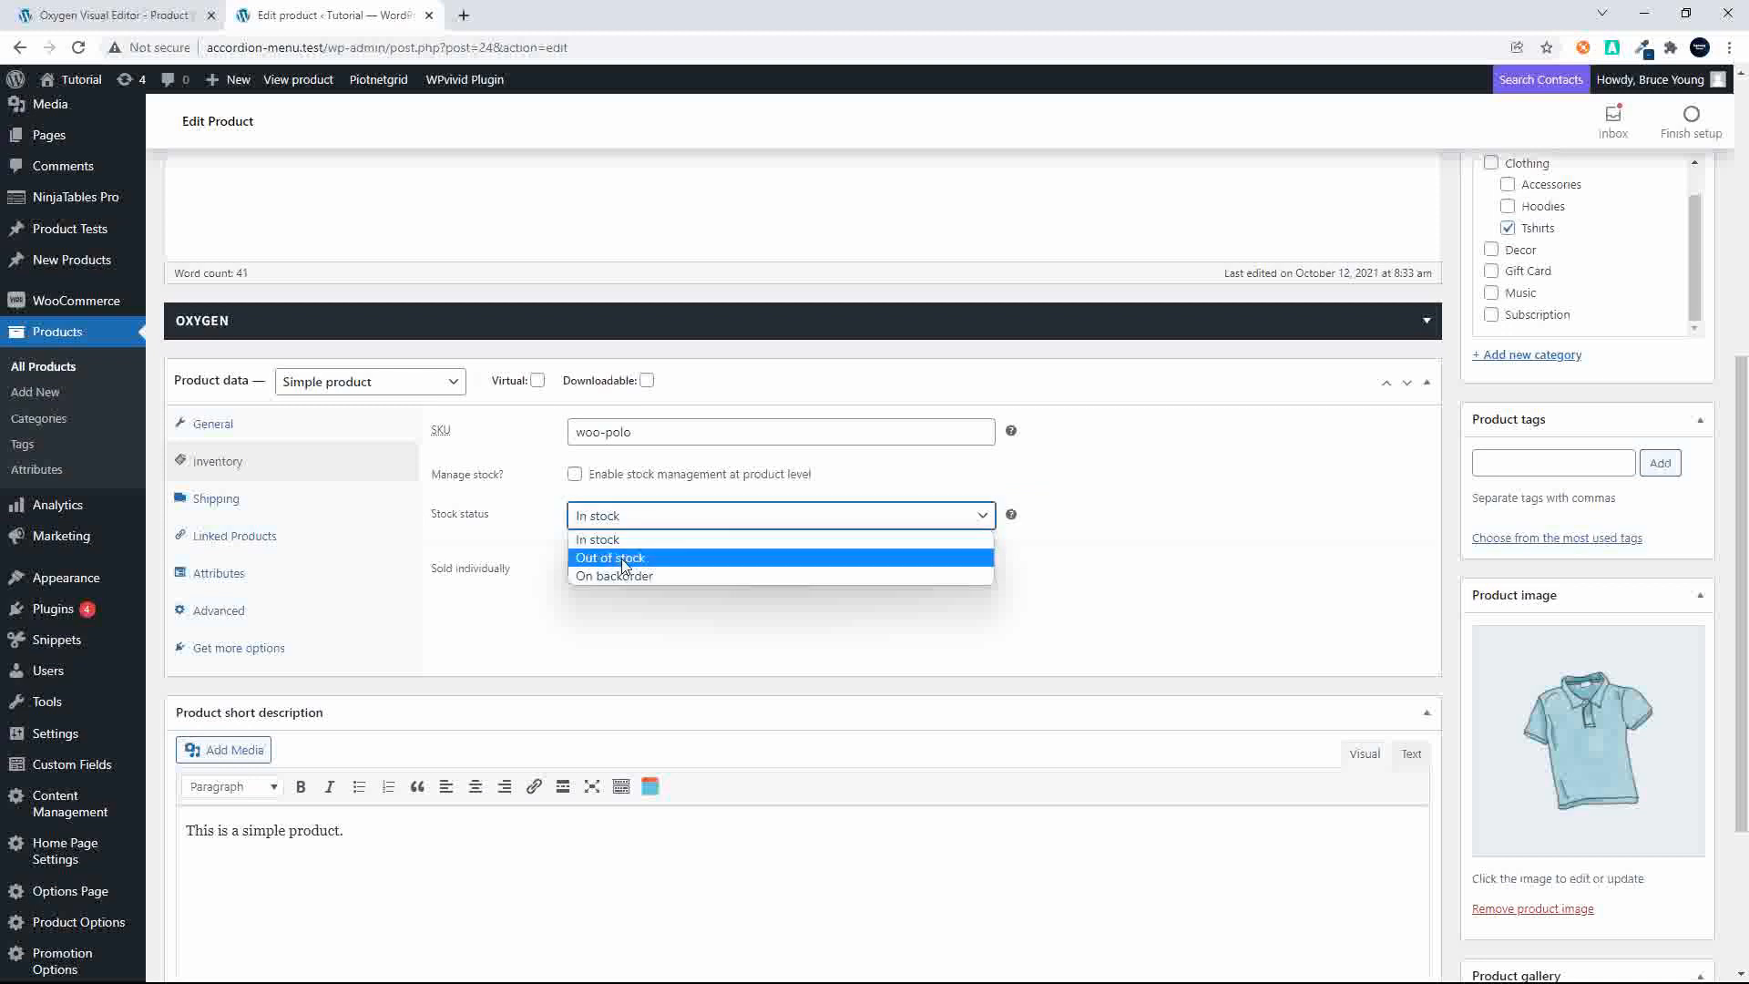
pyautogui.click(622, 558)
pyautogui.scroll(6, 1289, 423)
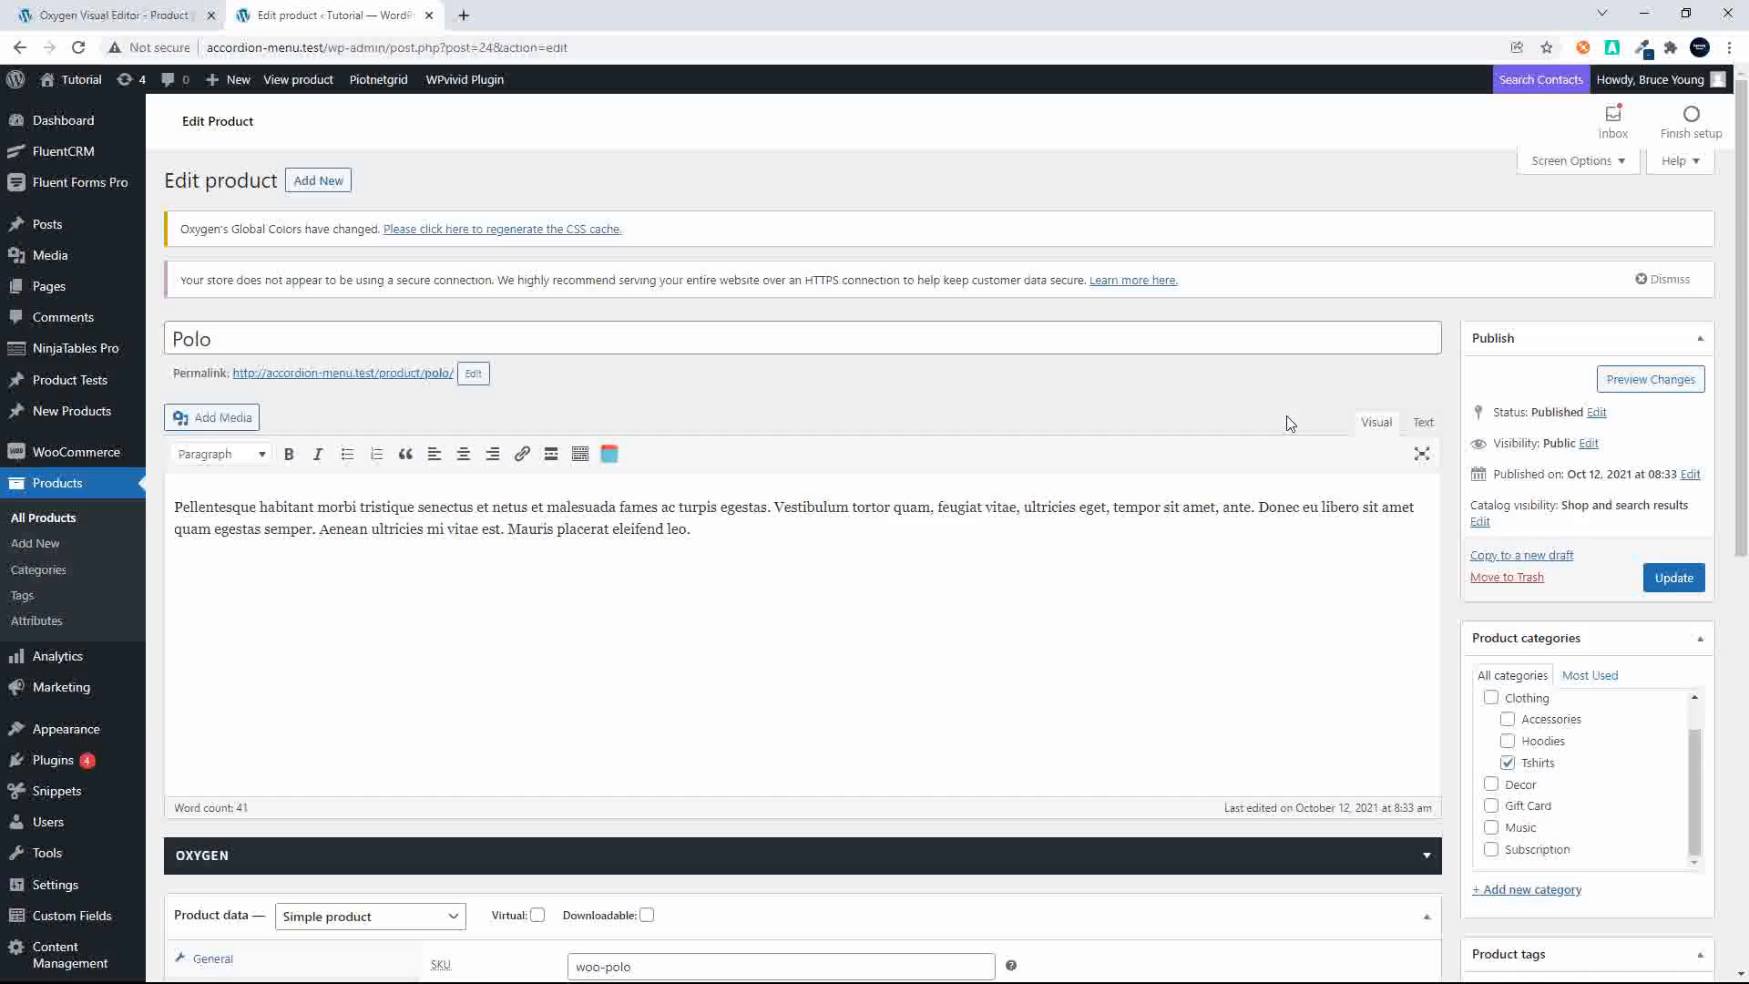
pyautogui.click(1680, 579)
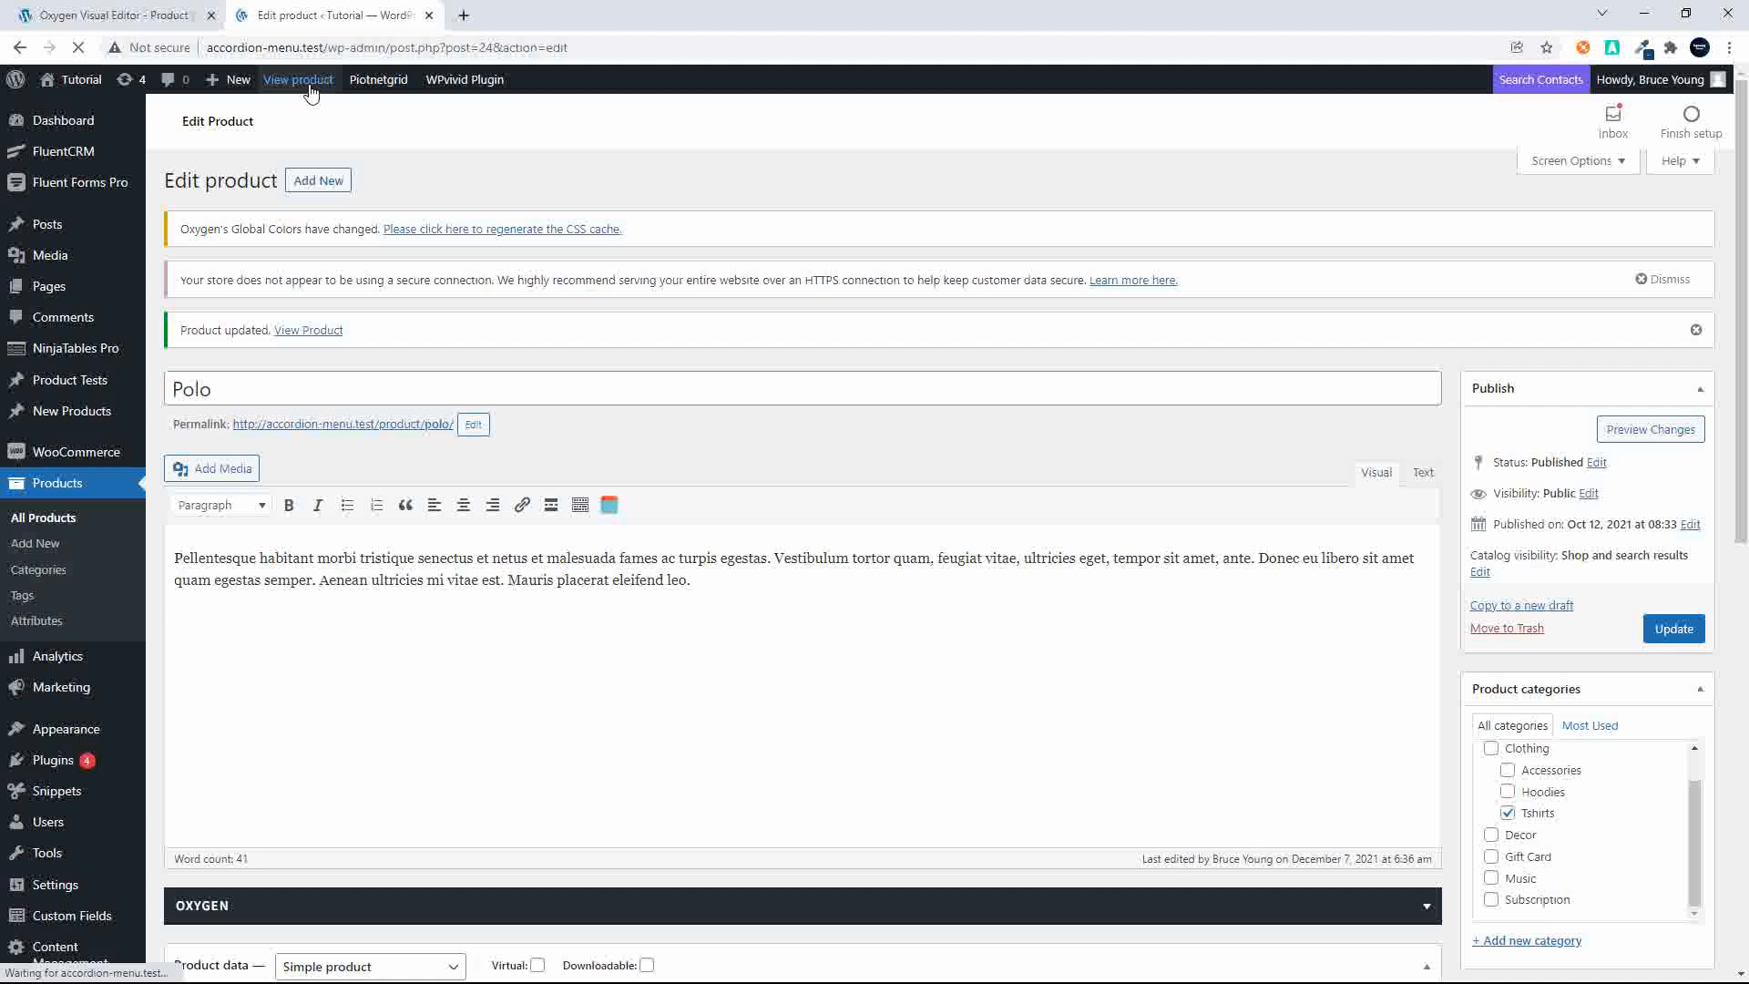
pyautogui.click(301, 80)
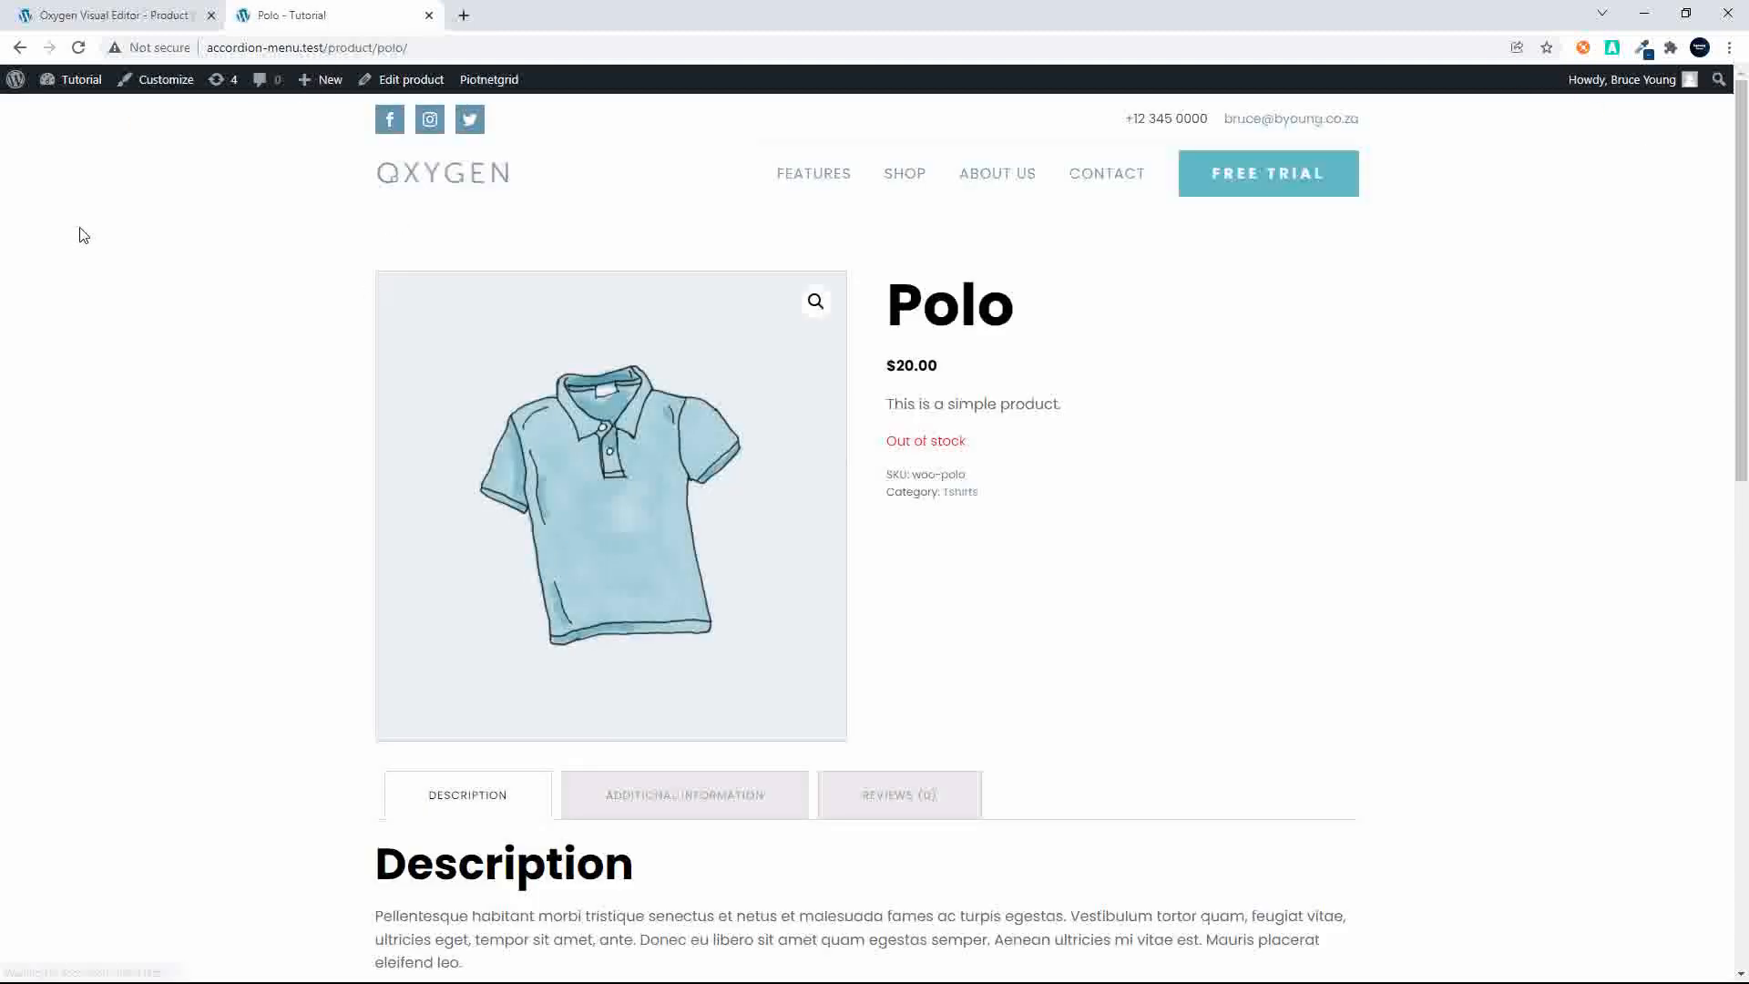
pyautogui.moveTo(34, 84)
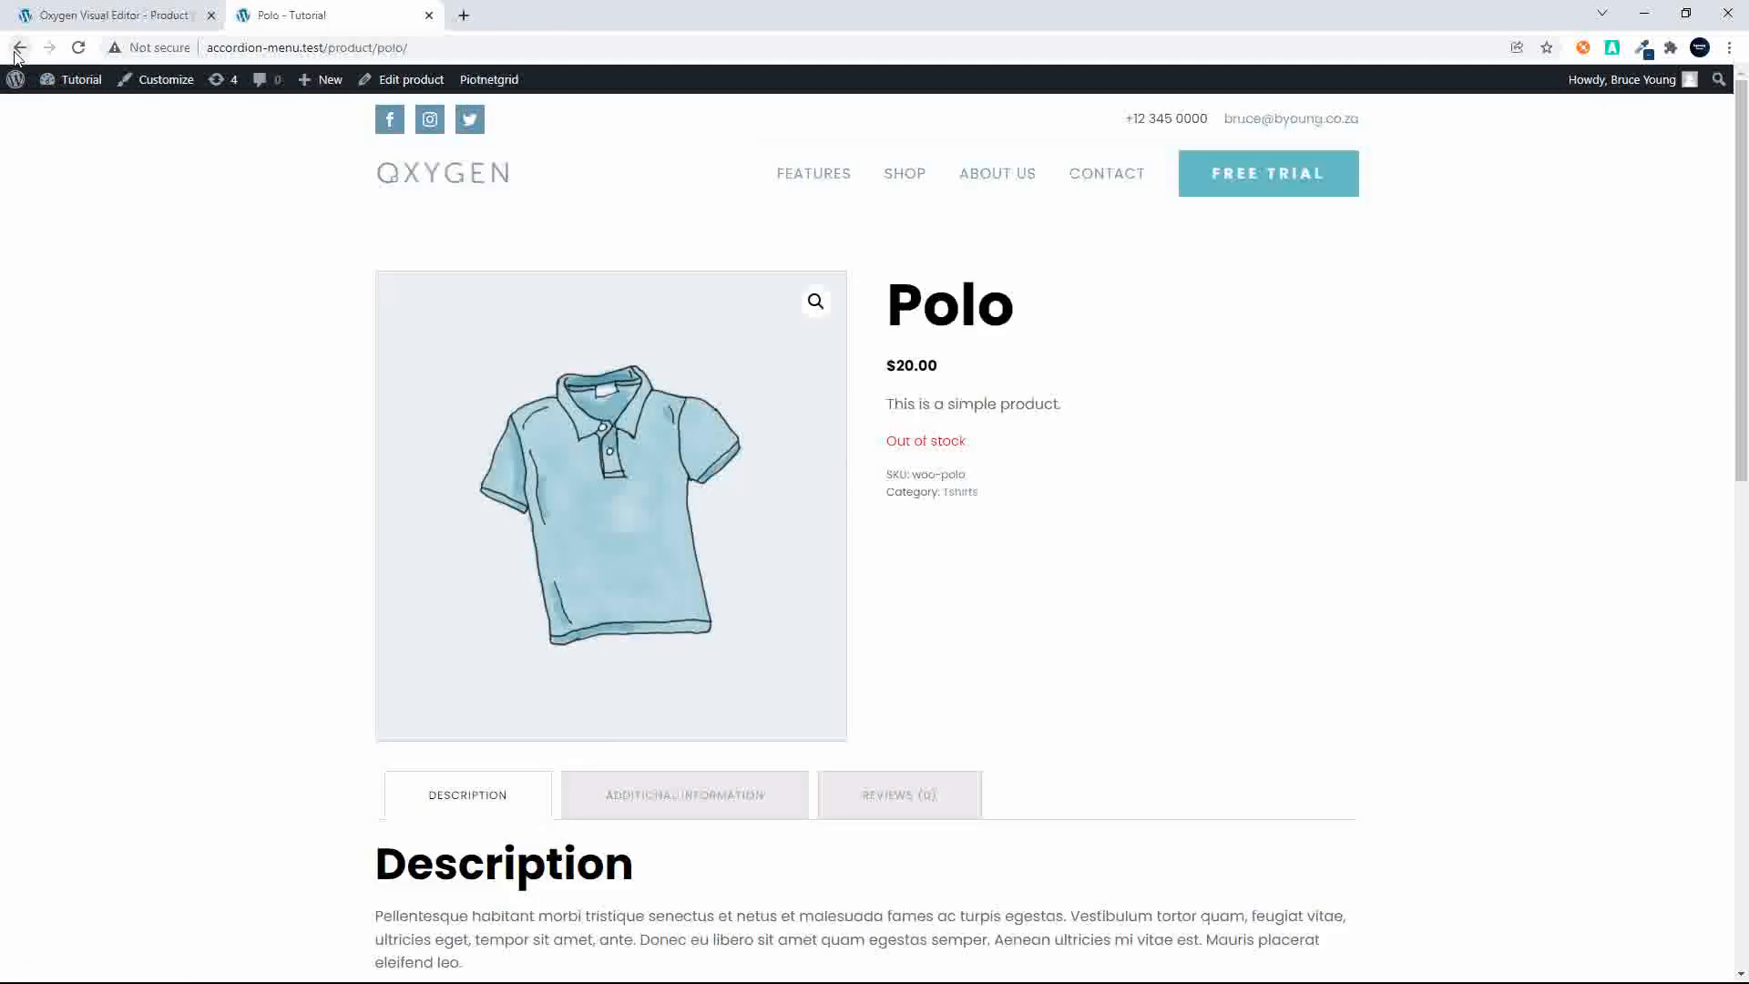
# Step: Return to the Oxygen editor, open the Product Query page's frontend in a new tab and view the product list
pyautogui.click(111, 16)
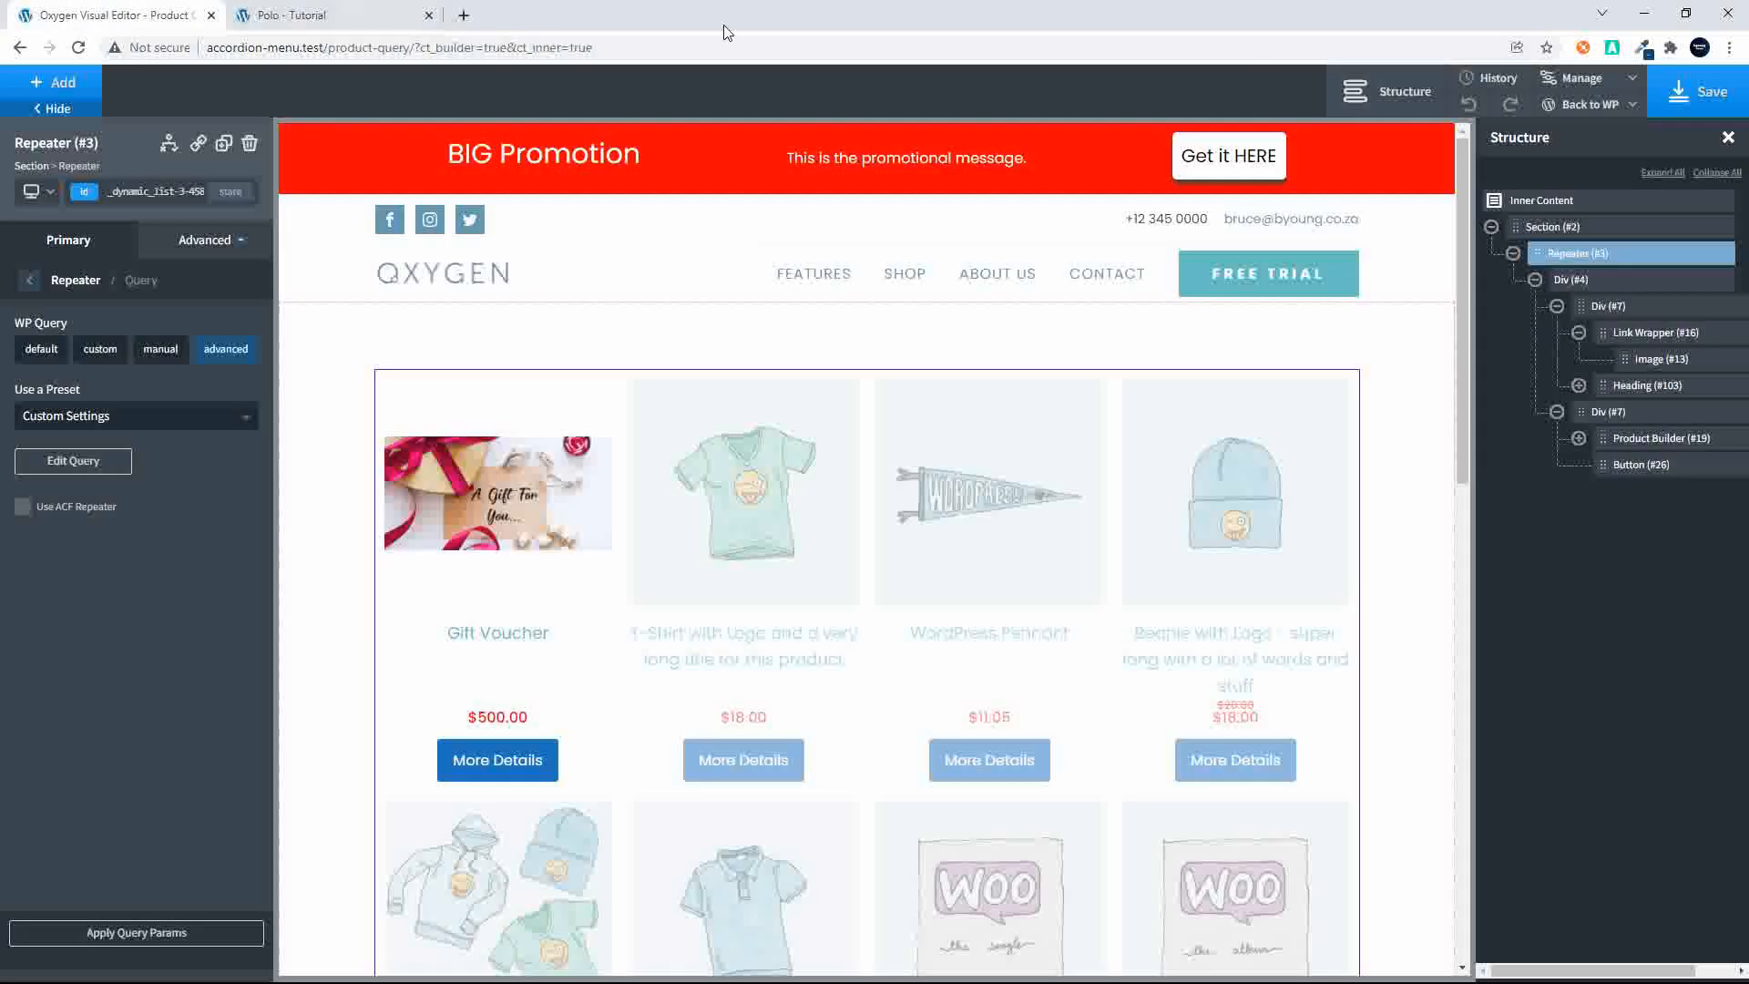
pyautogui.moveTo(1595, 107)
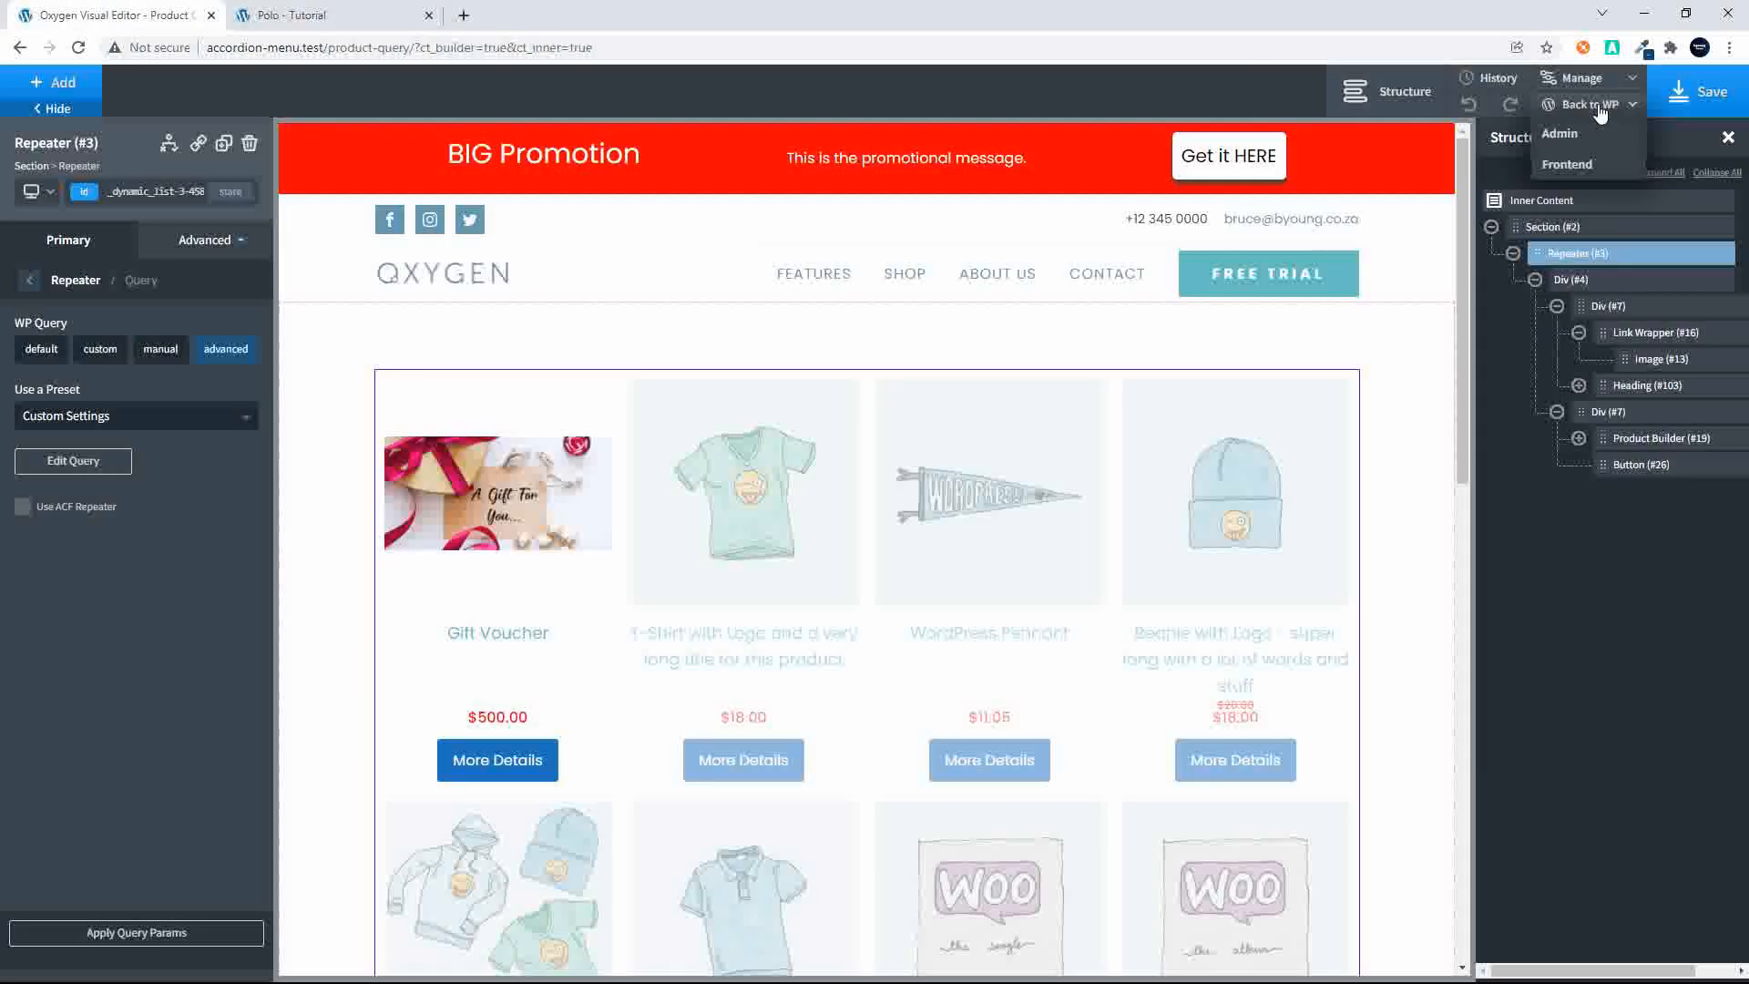
pyautogui.rightClick(1578, 164)
pyautogui.click(1581, 171)
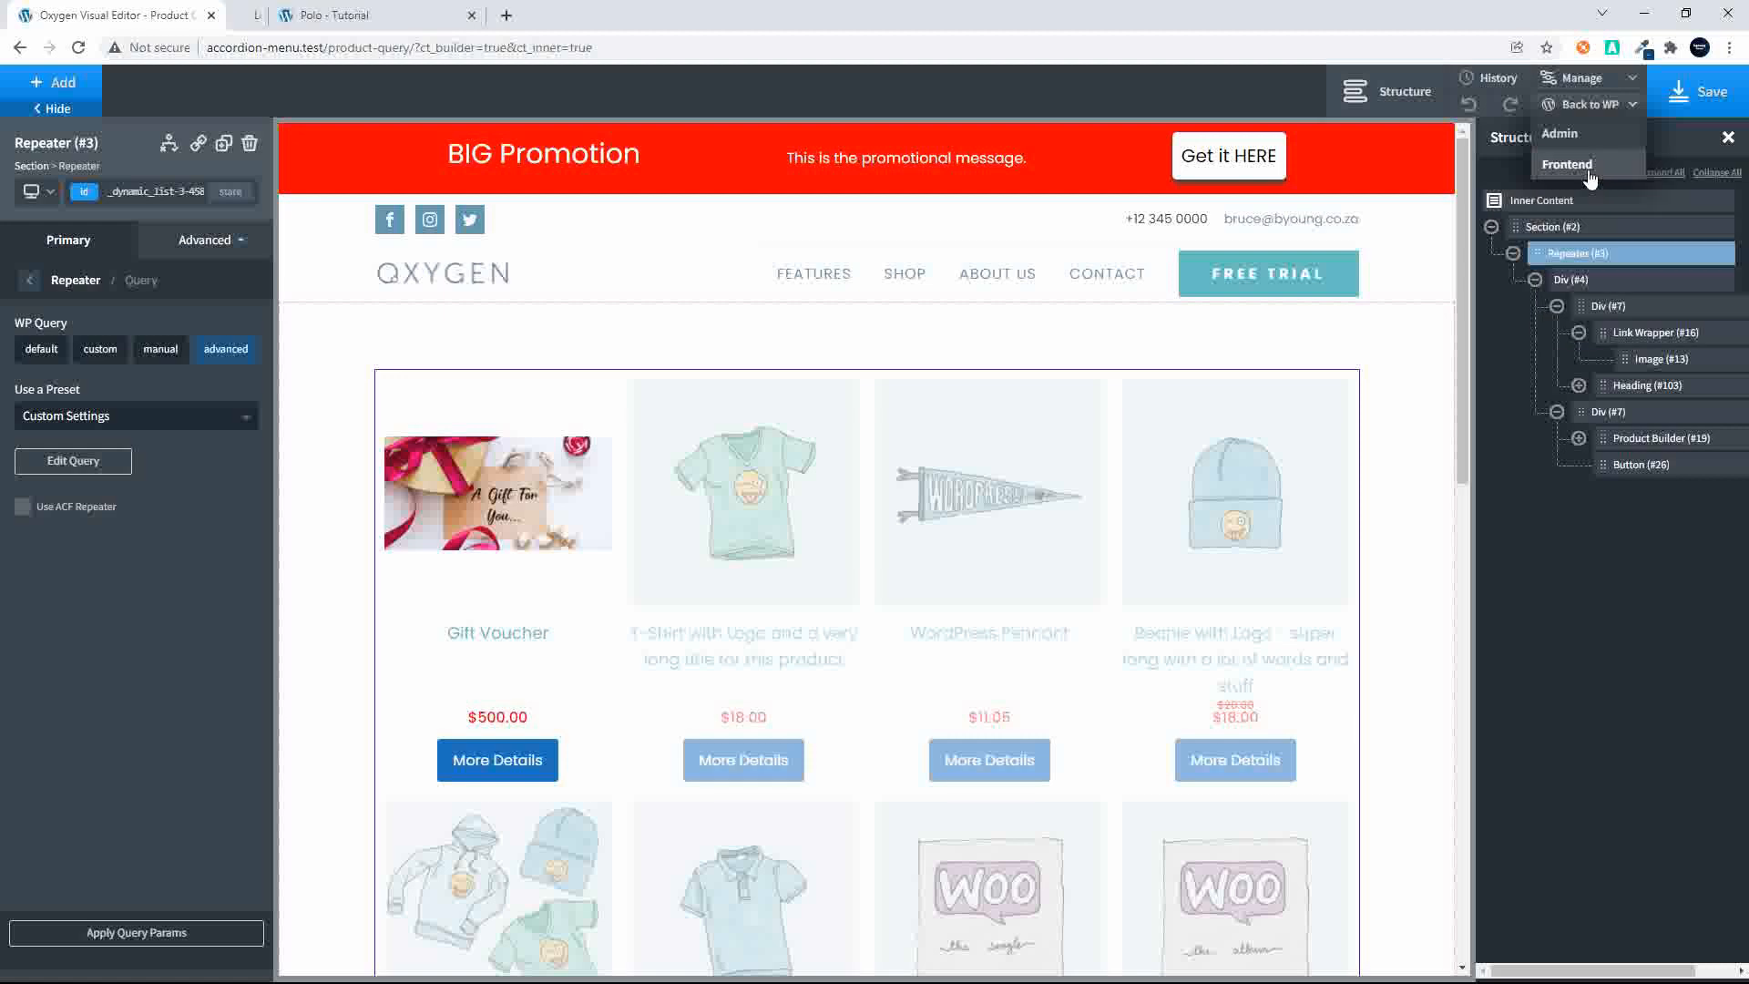
pyautogui.click(329, 28)
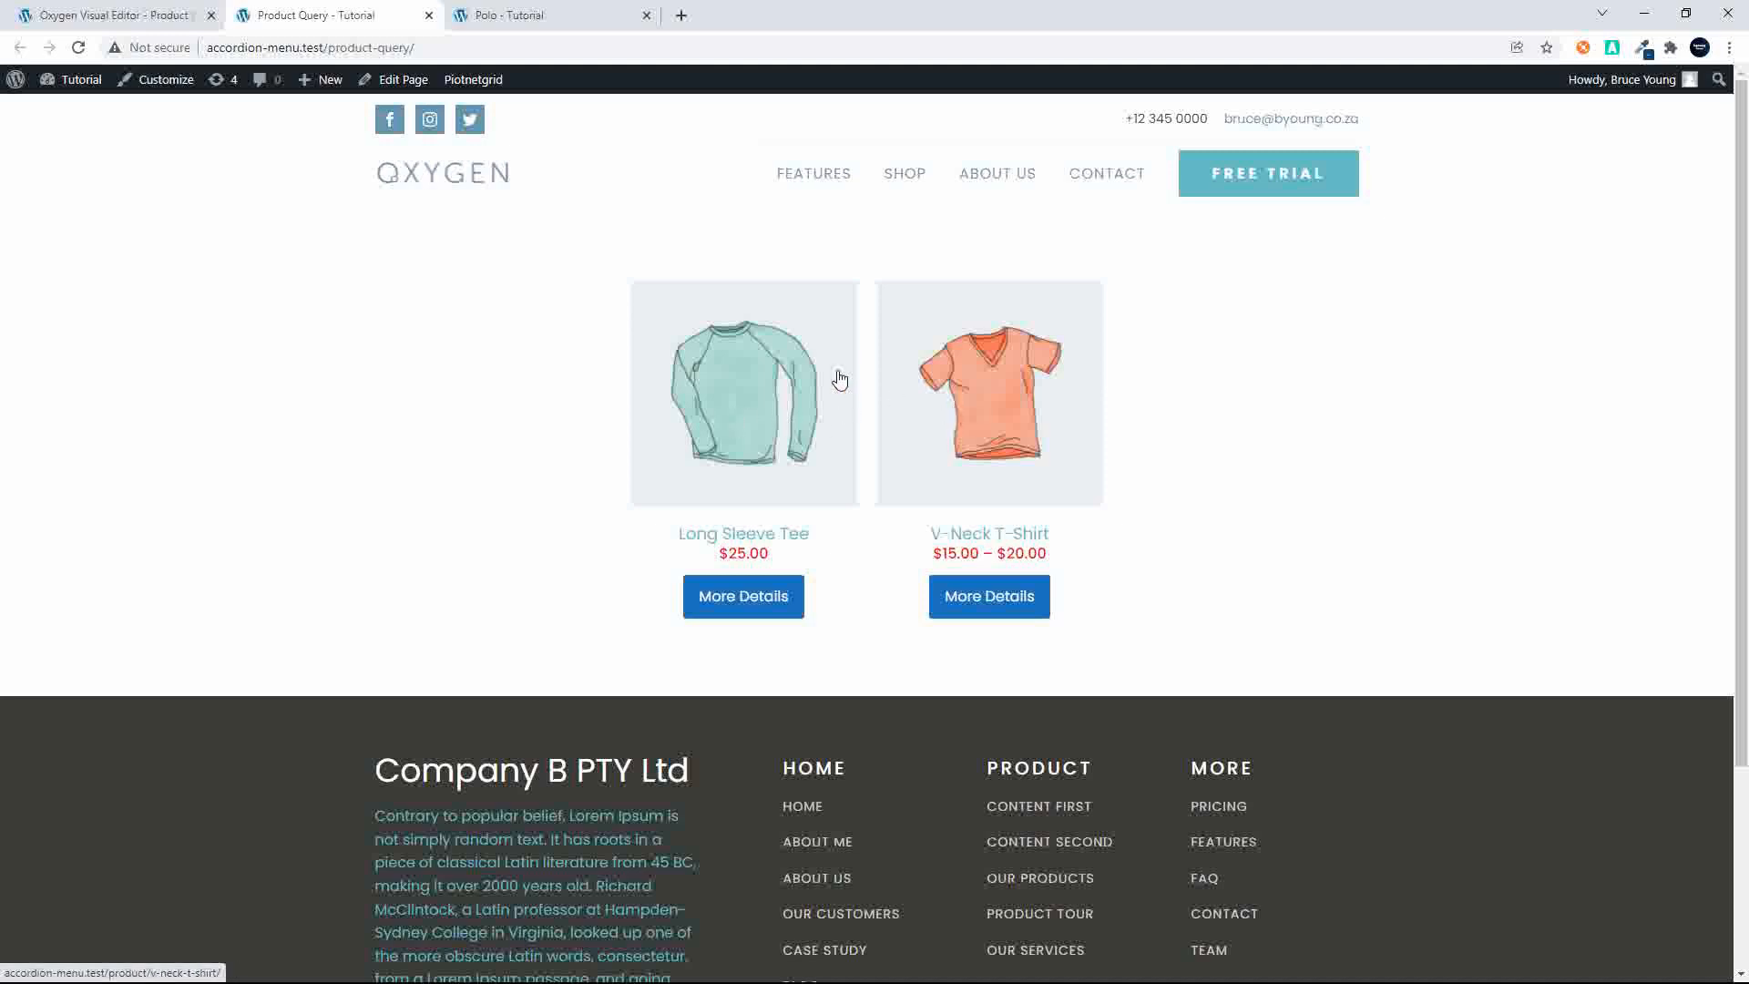
# Step: Delete the _stock_status array and the second relation from the repeater's advanced meta_query, keeping only the price condition
pyautogui.click(150, 17)
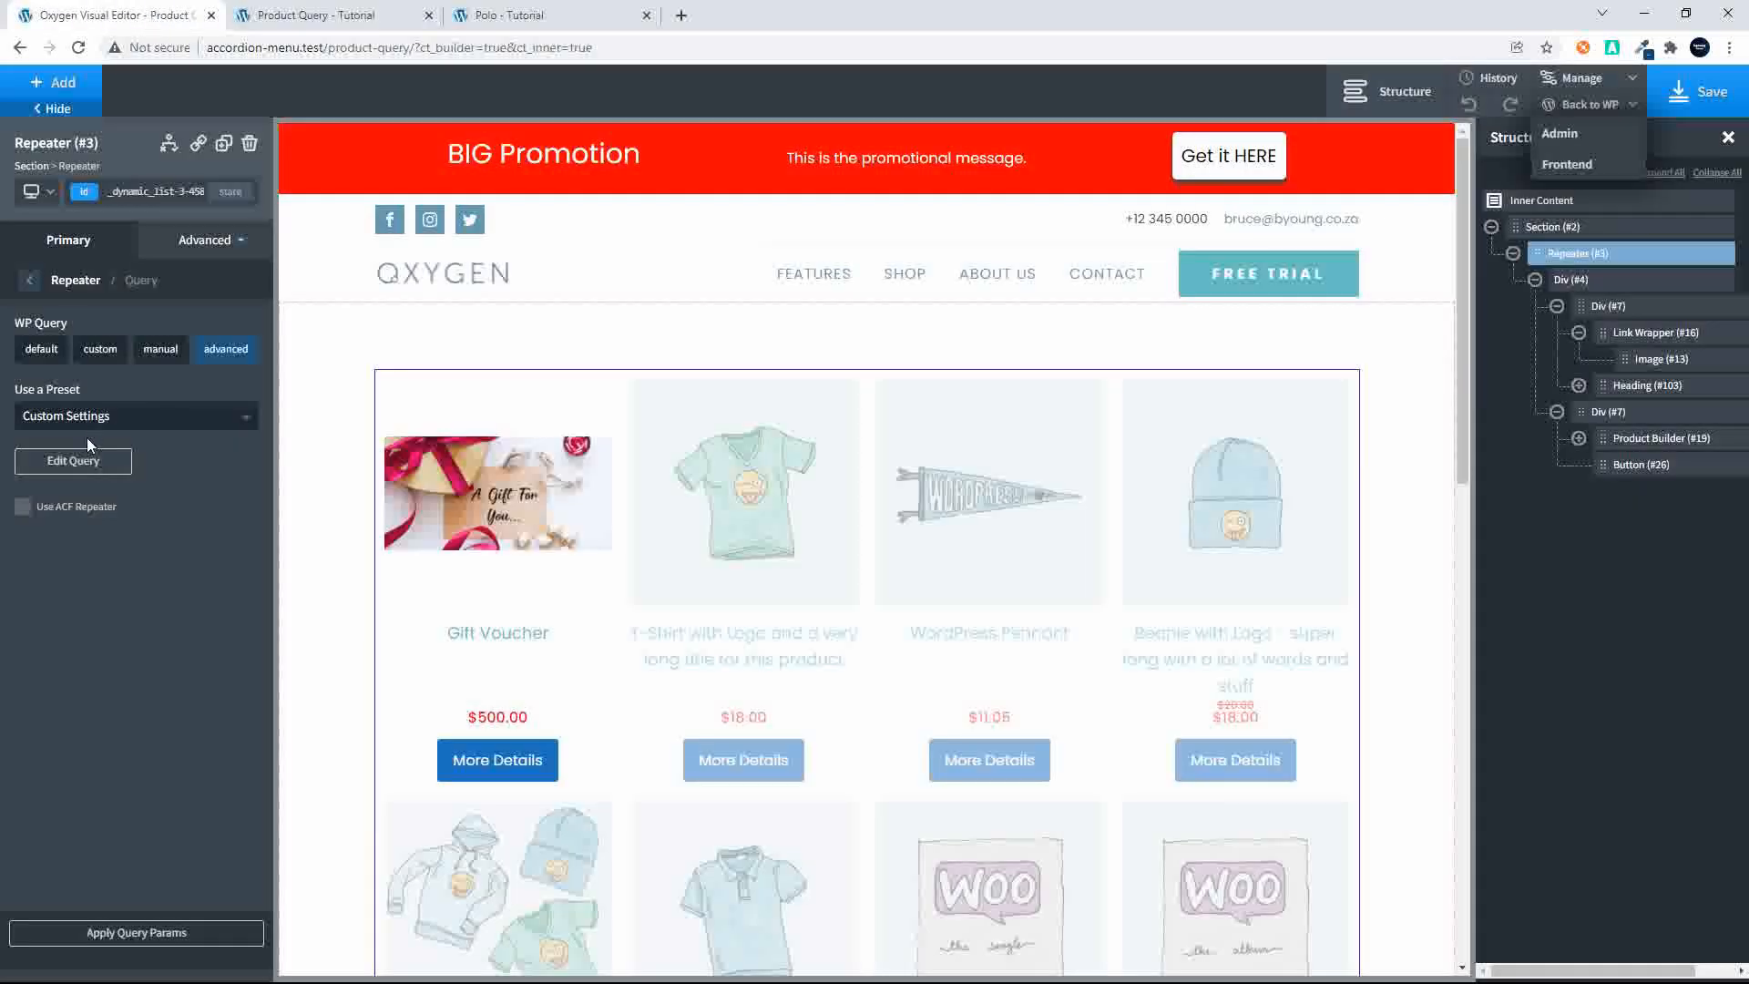
pyautogui.click(78, 461)
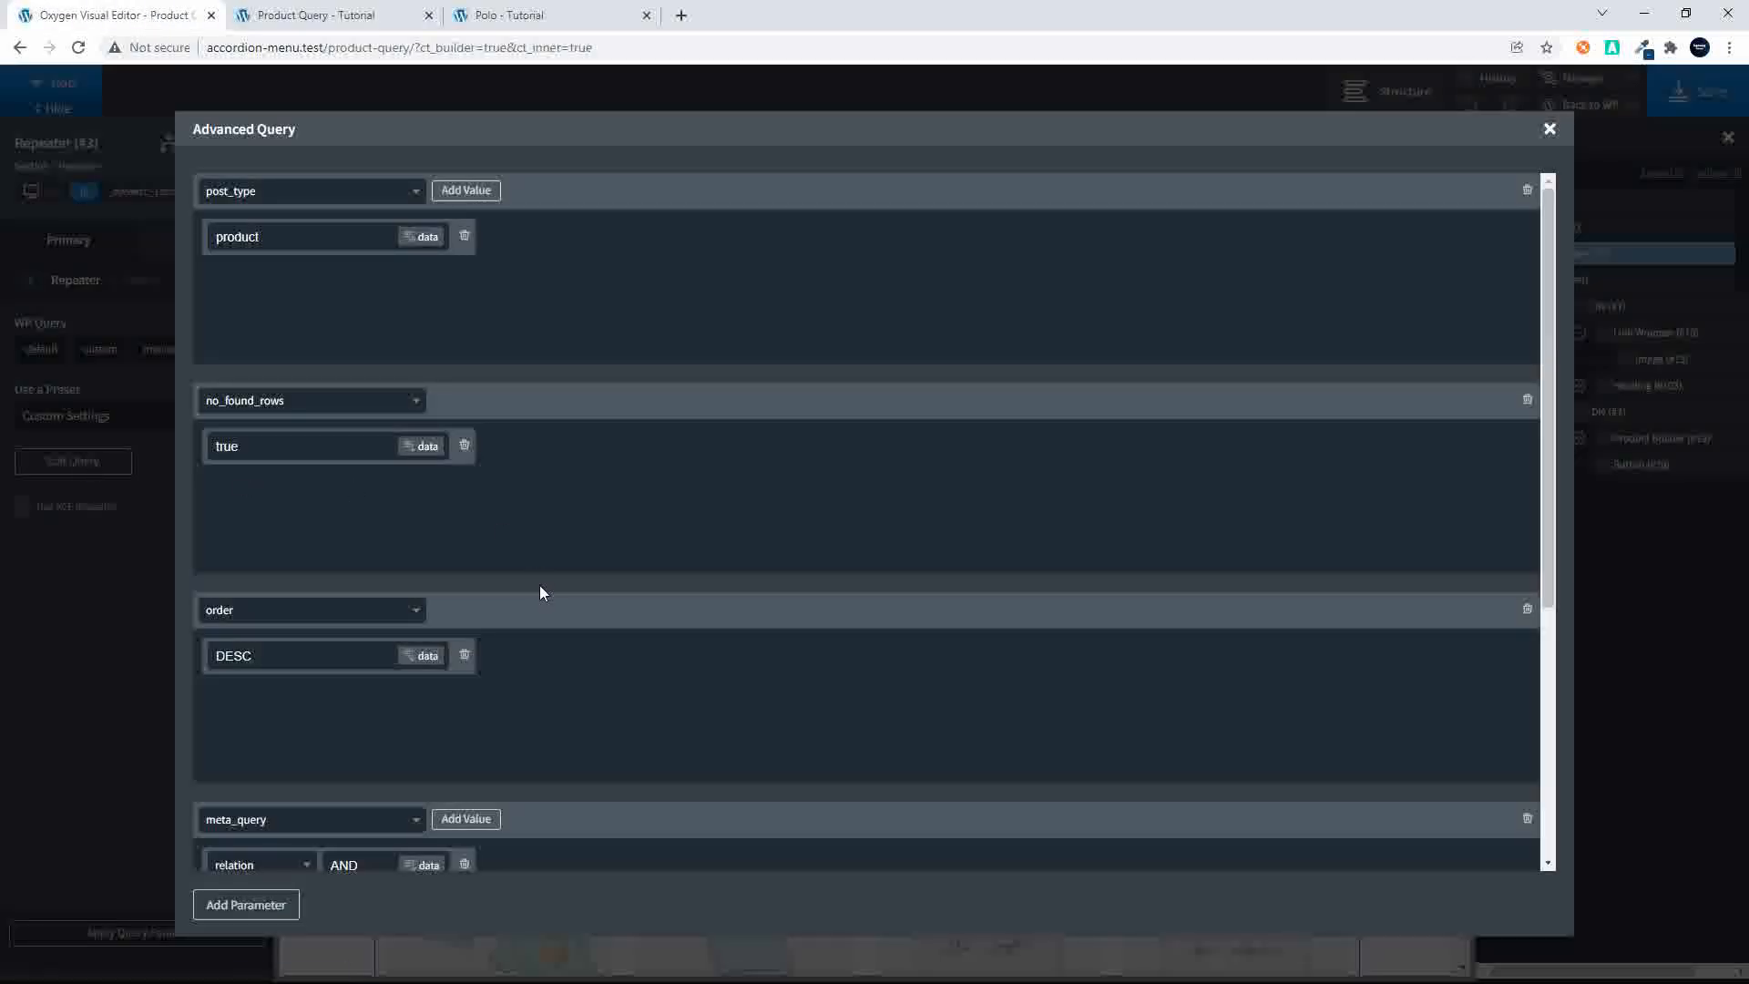
pyautogui.scroll(-5, 539, 587)
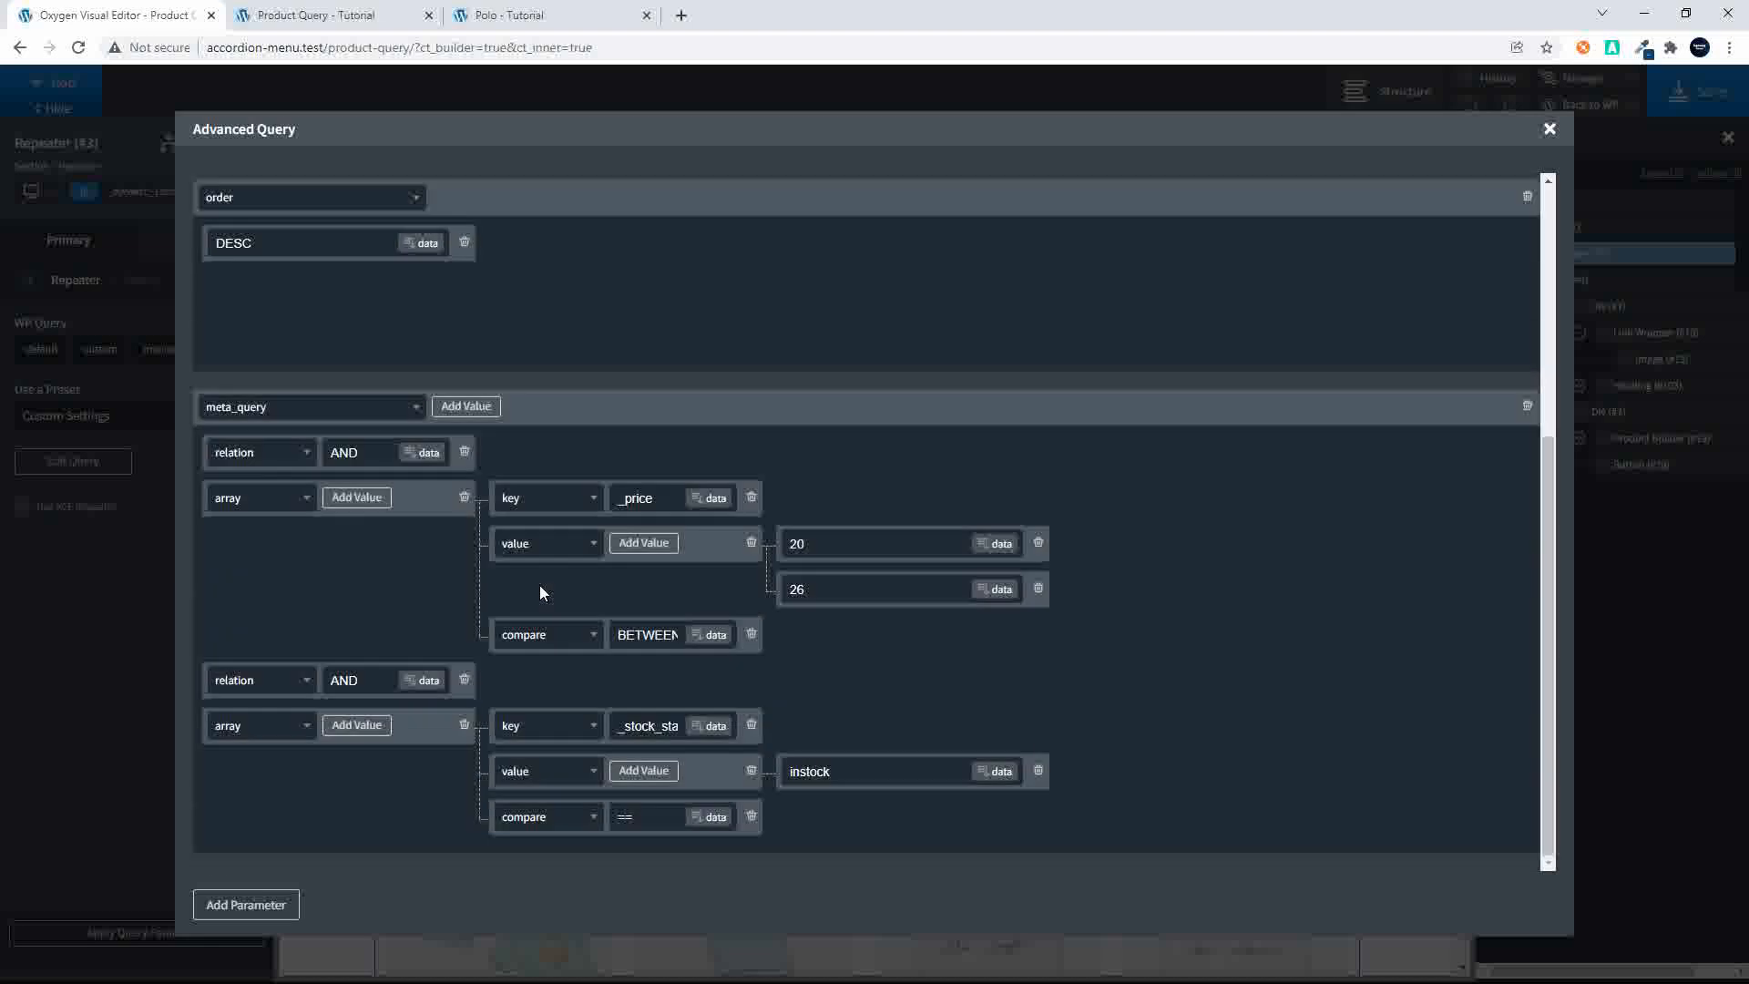
pyautogui.click(465, 726)
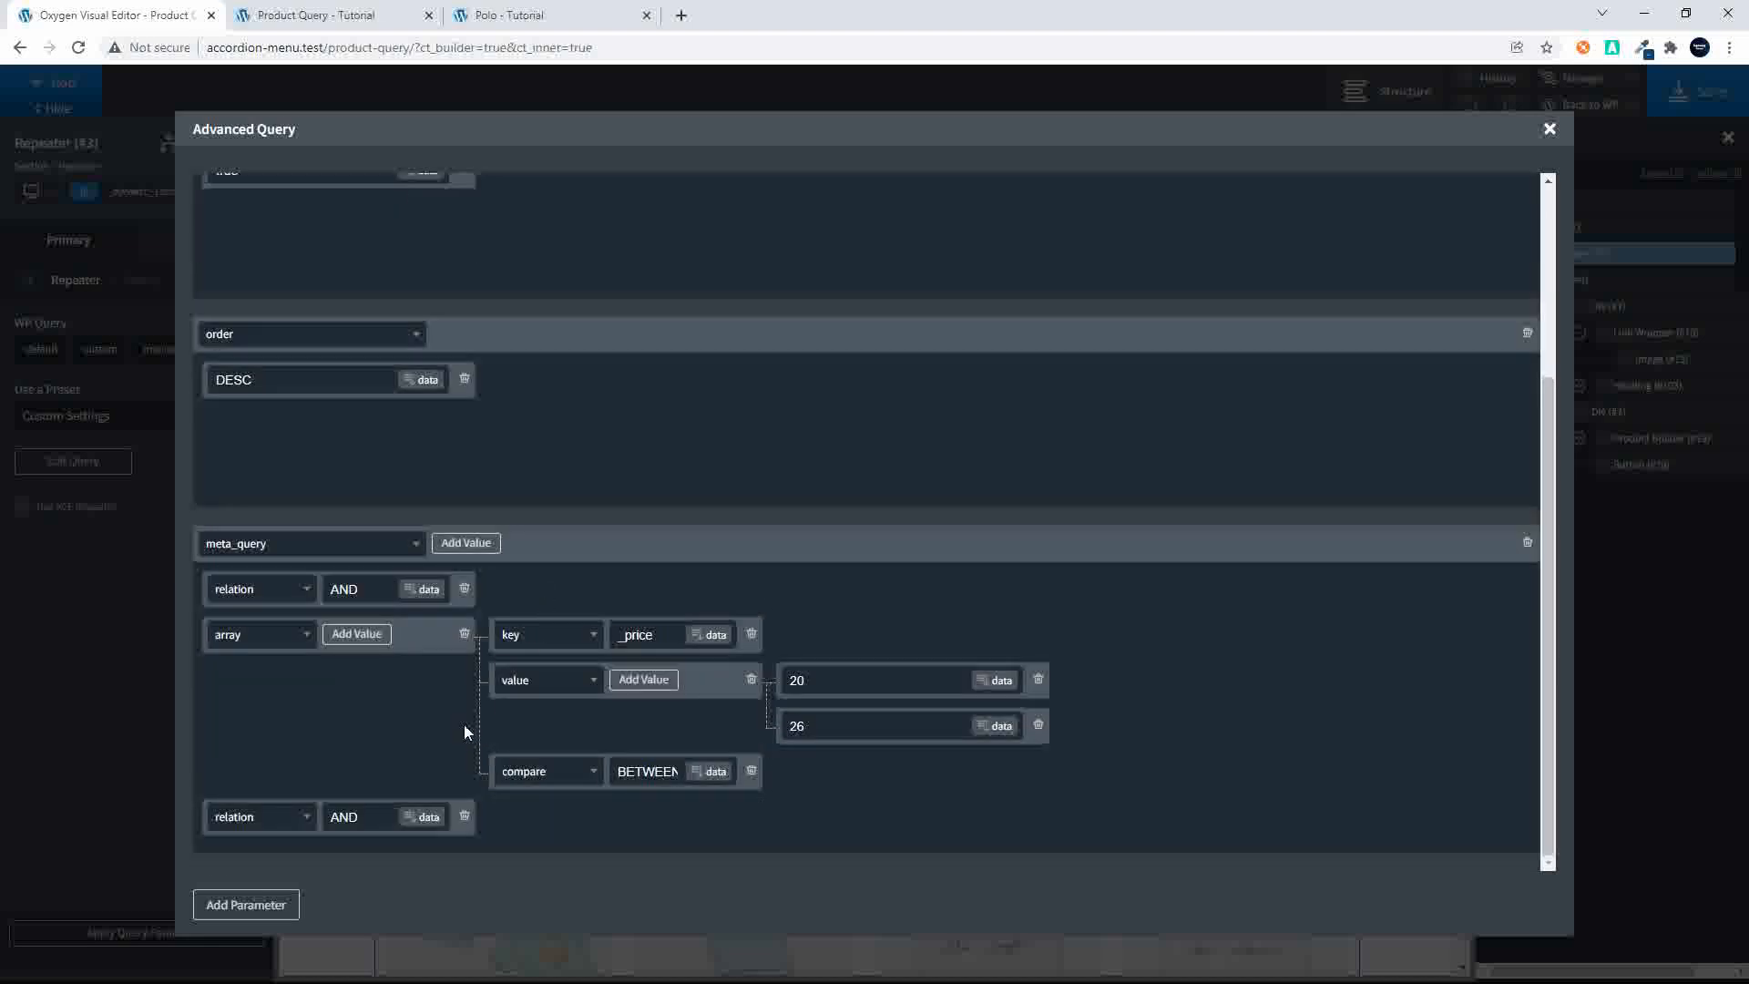
pyautogui.click(465, 817)
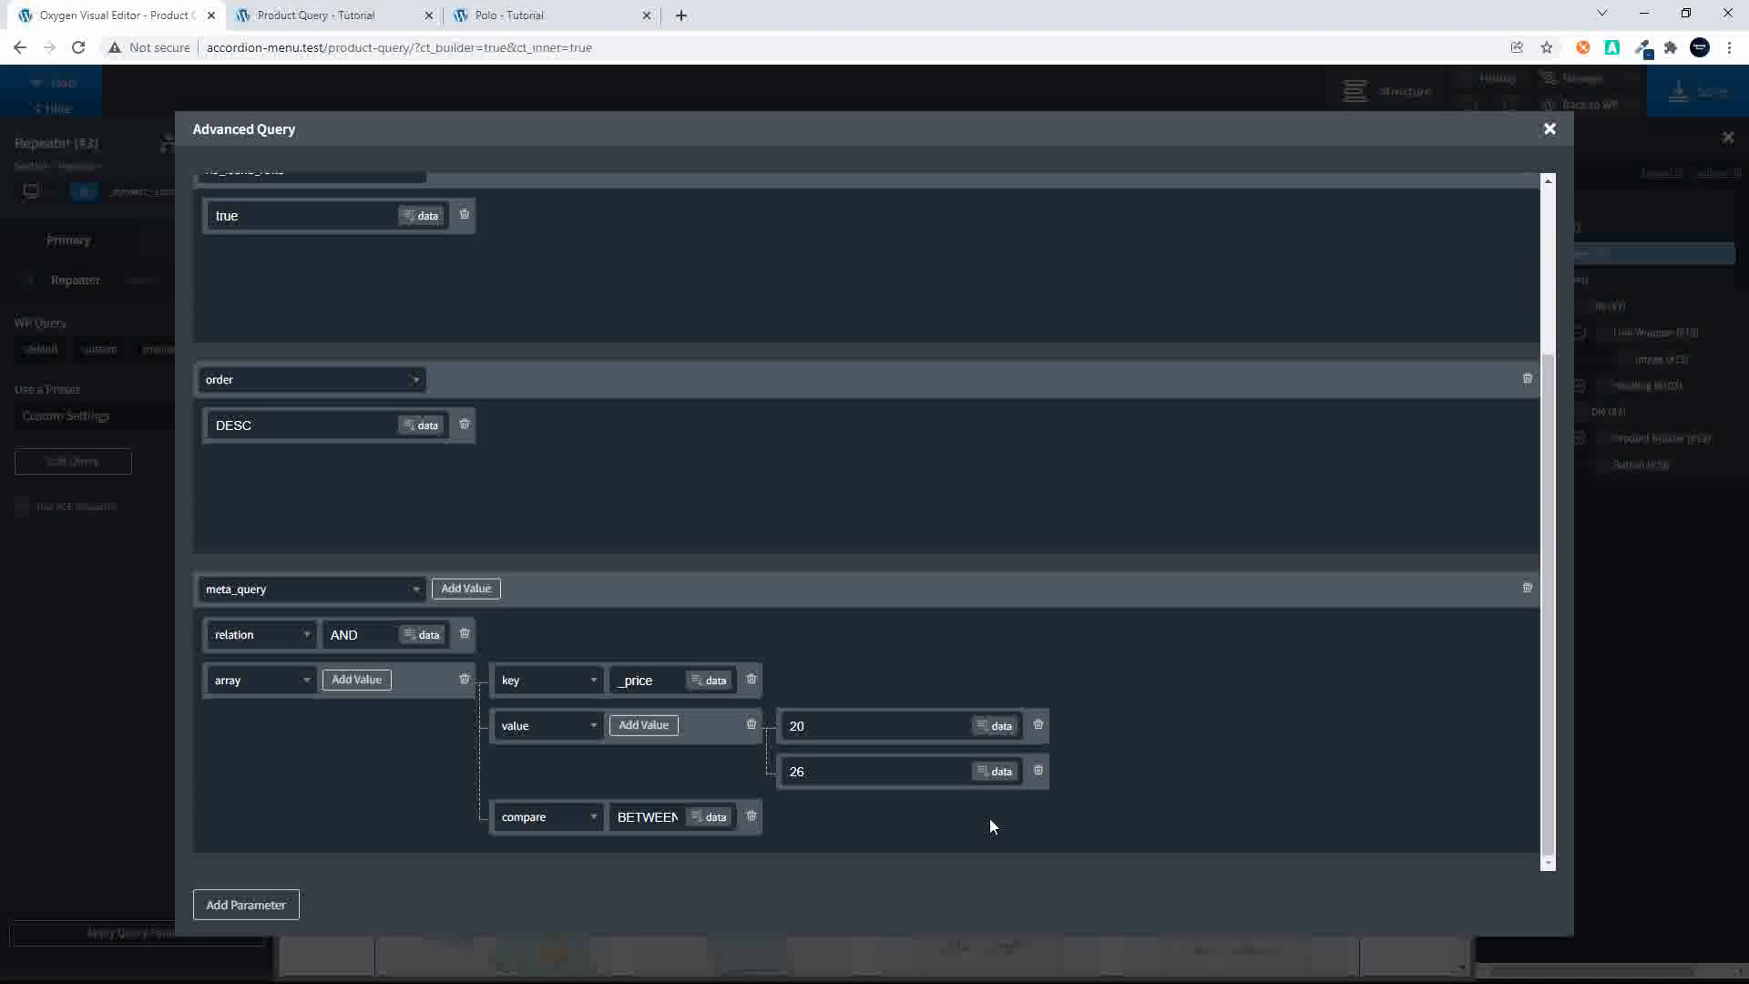
# Step: Save the query without the stock condition, and reload the live Product Query page
pyautogui.click(1550, 130)
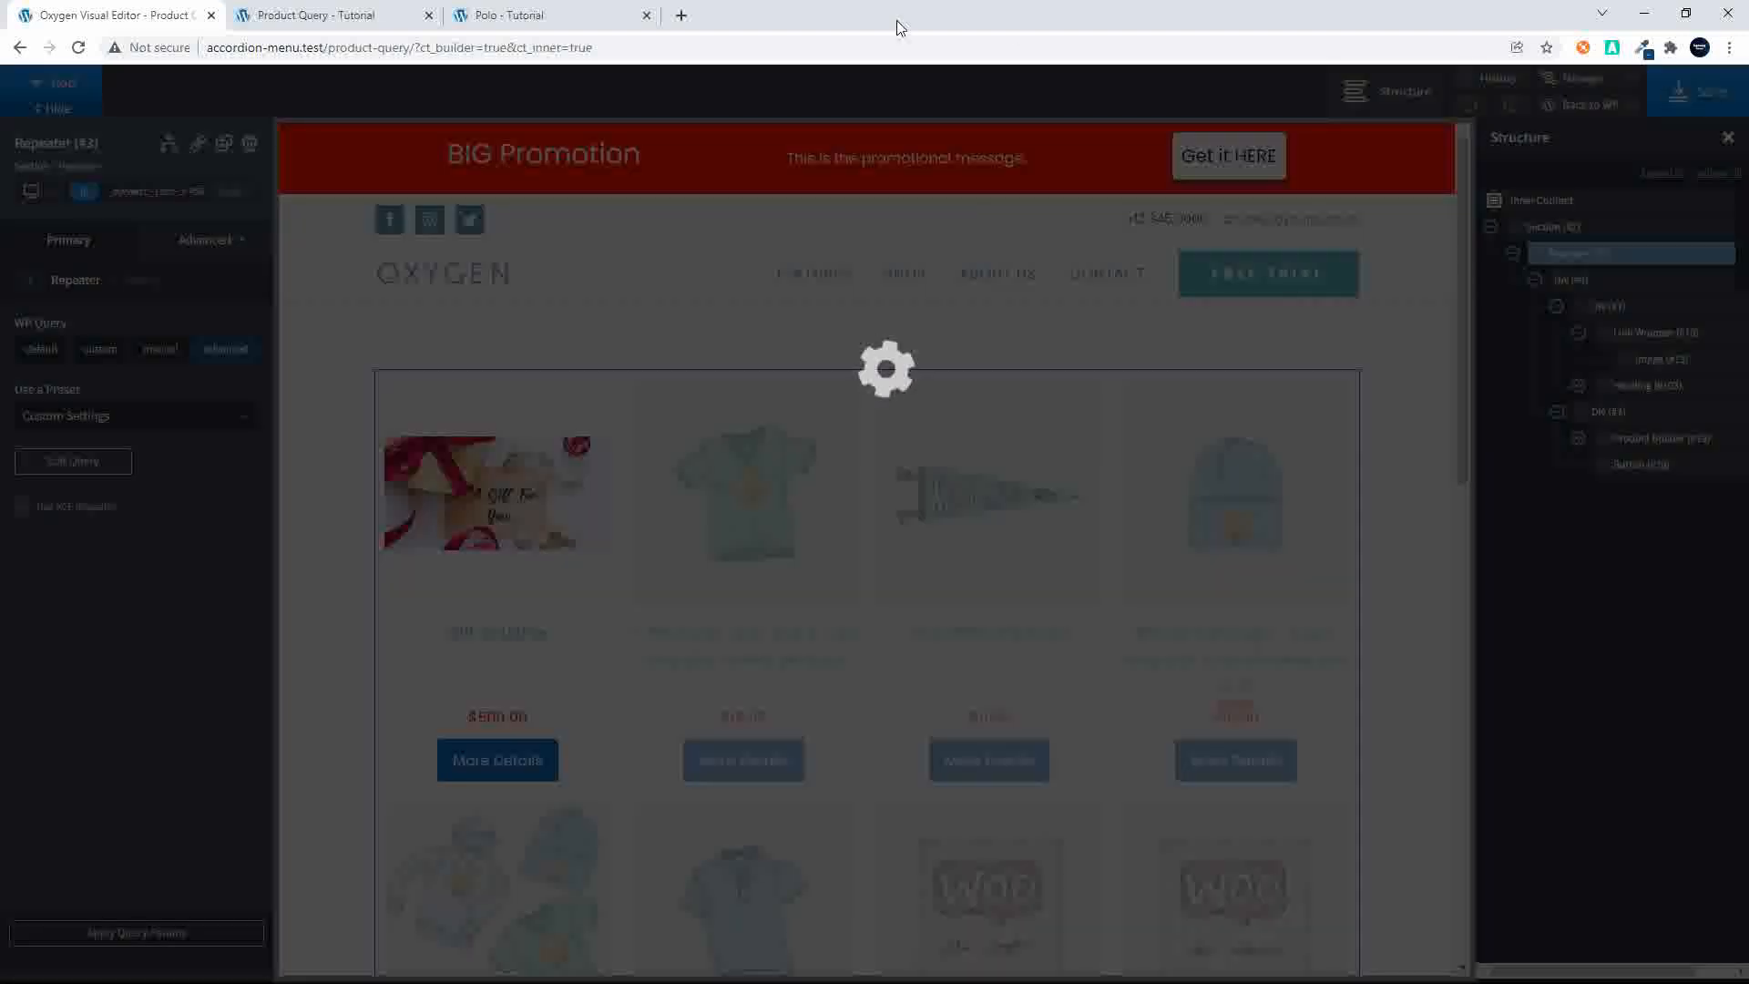
pyautogui.click(510, 14)
pyautogui.click(304, 7)
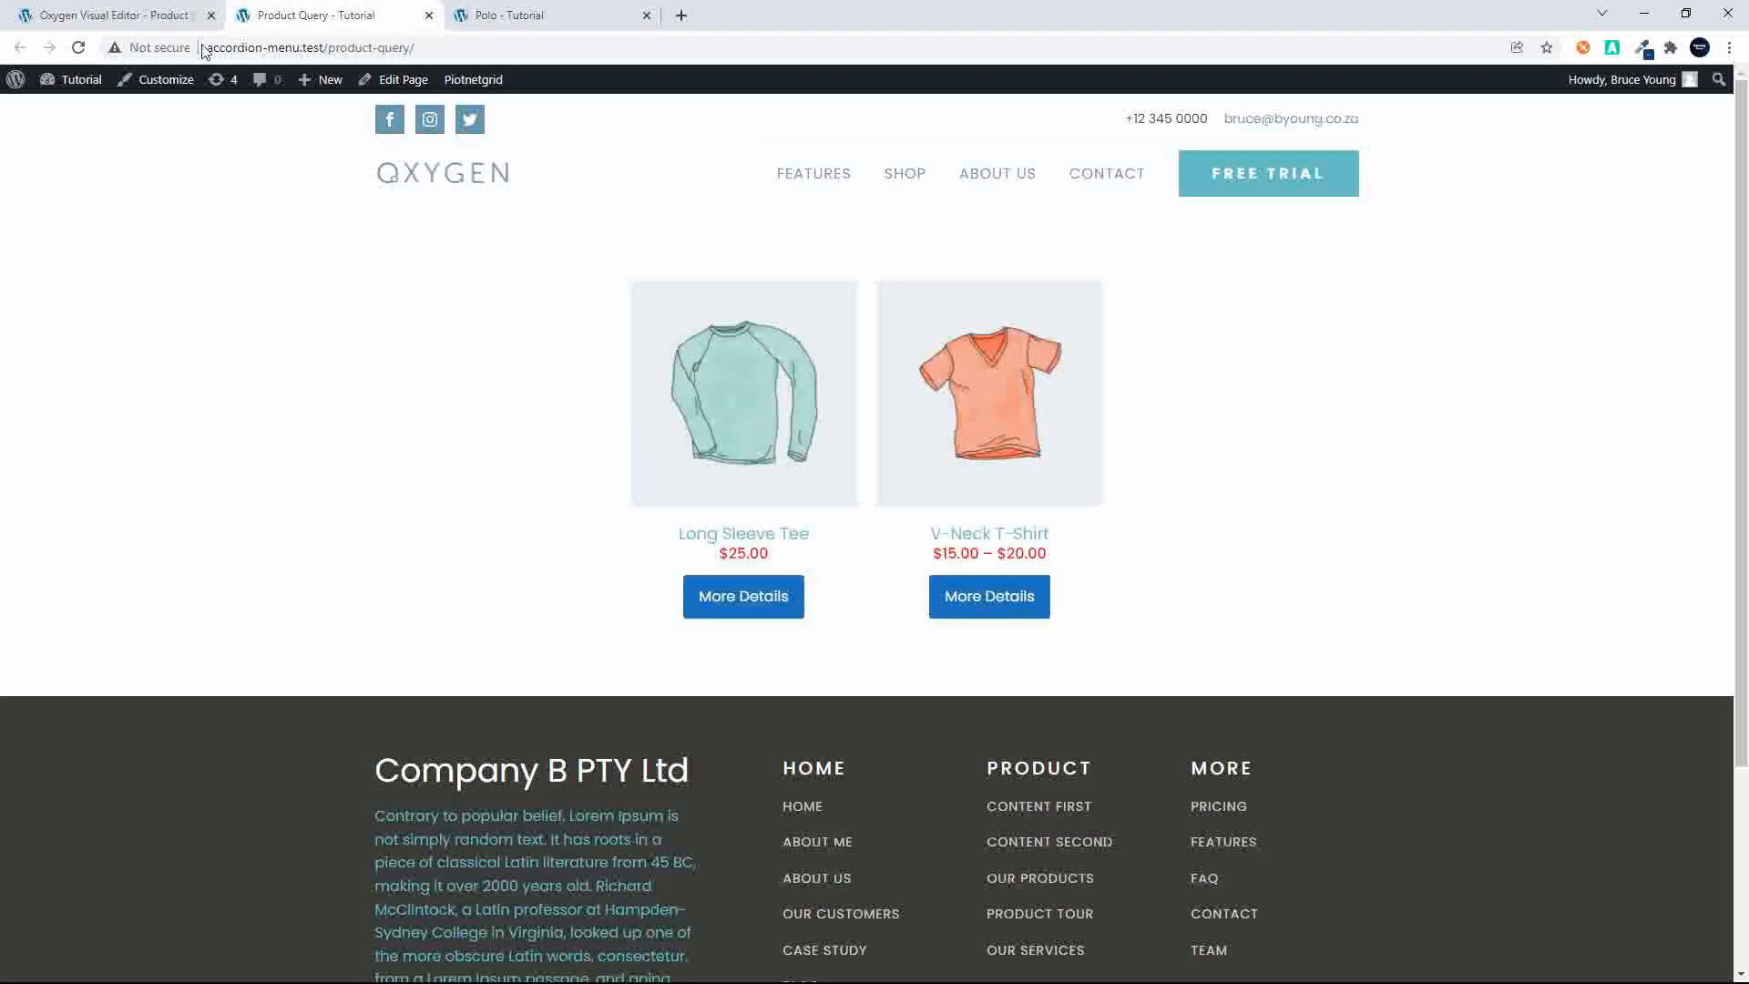
pyautogui.click(78, 48)
pyautogui.click(369, 53)
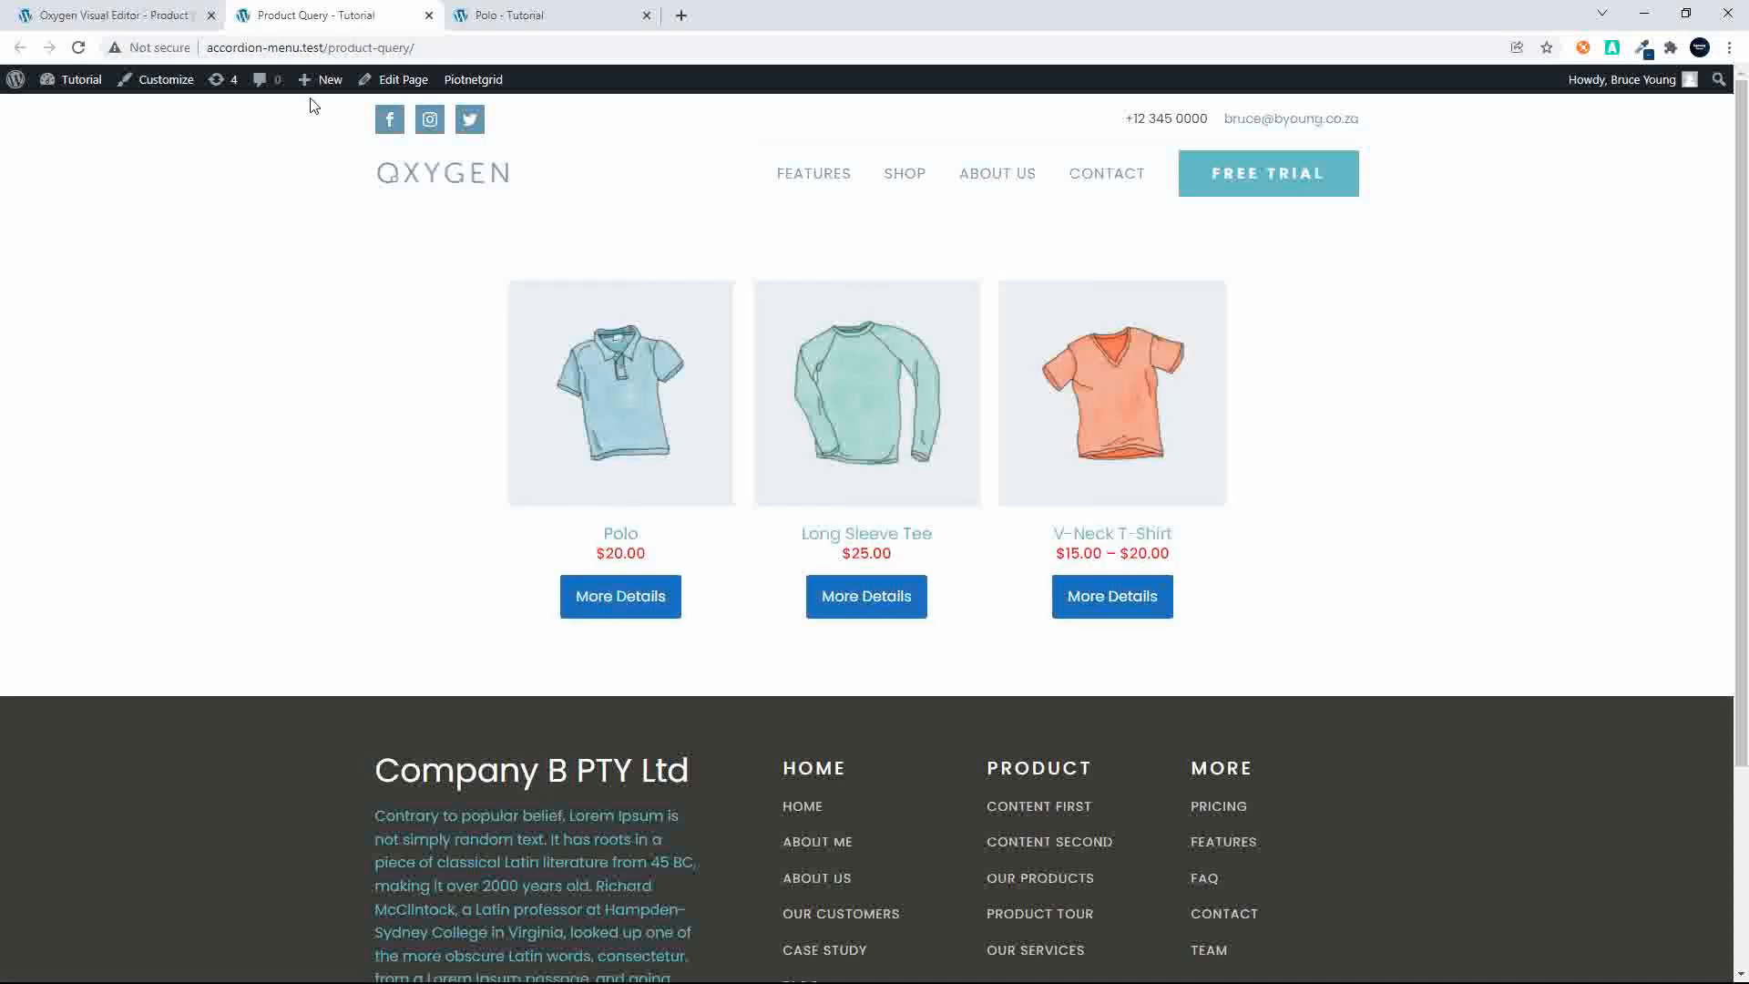
# Step: Reopen the repeater's advanced query, add two values to the meta_query and set the first to relation AND
pyautogui.click(85, 17)
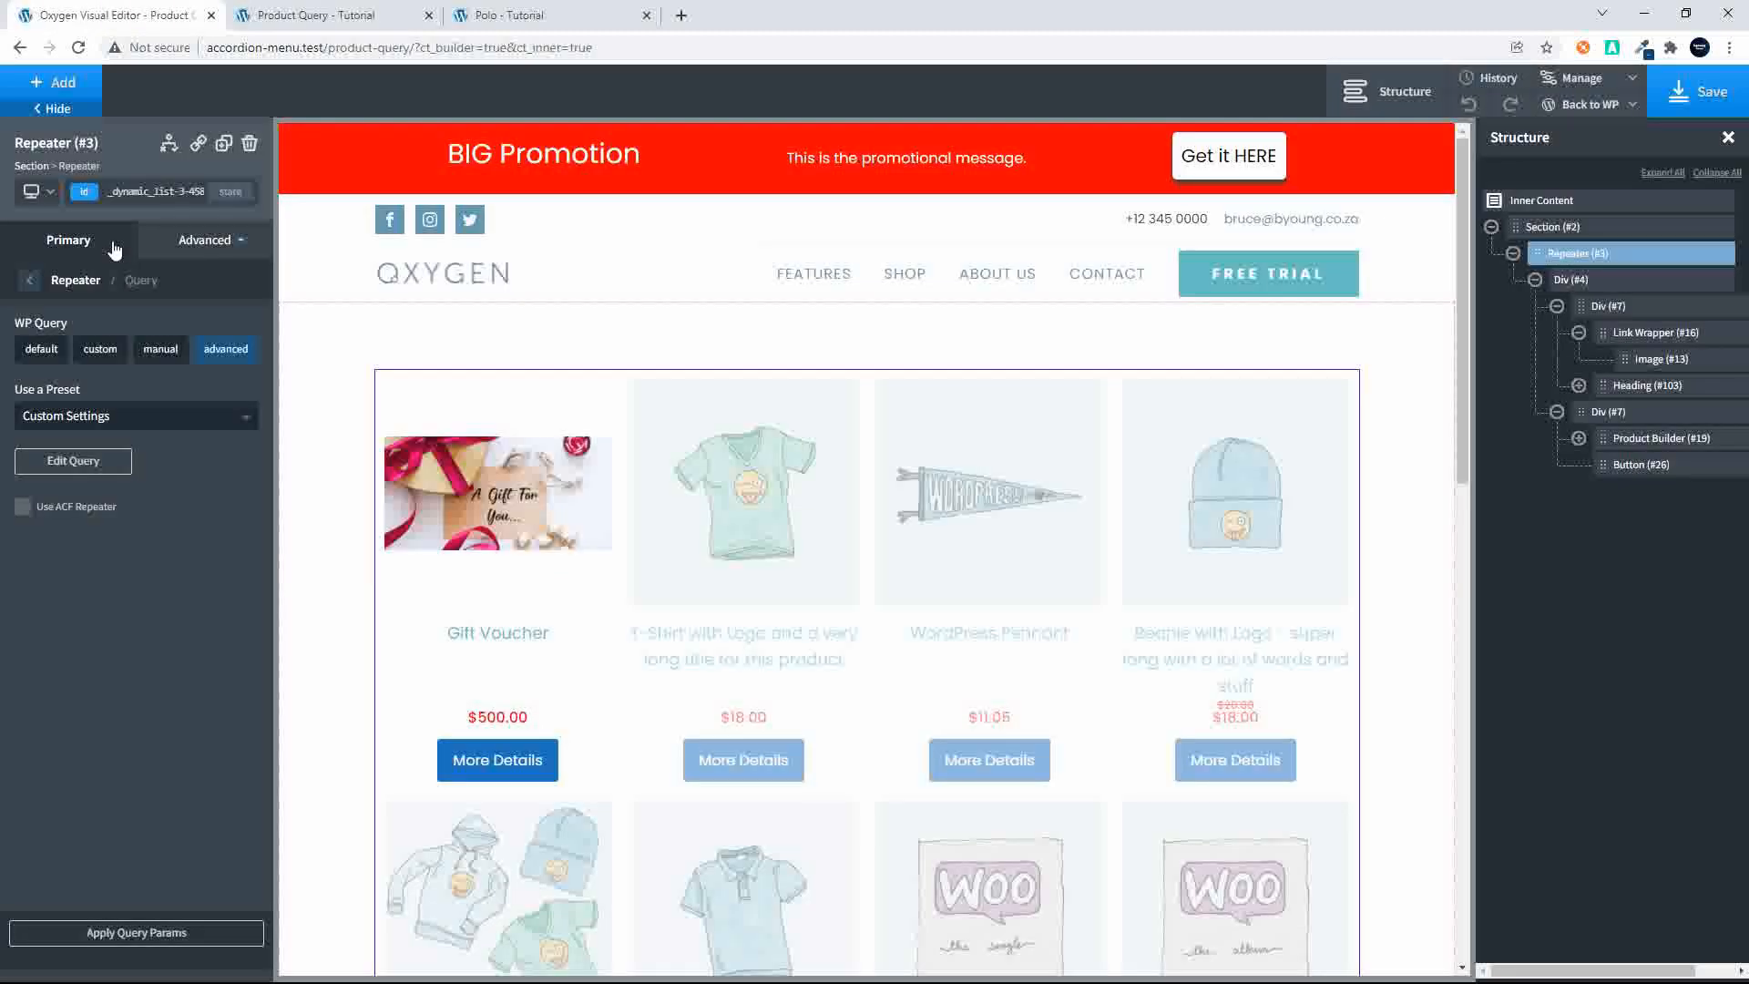
pyautogui.click(80, 462)
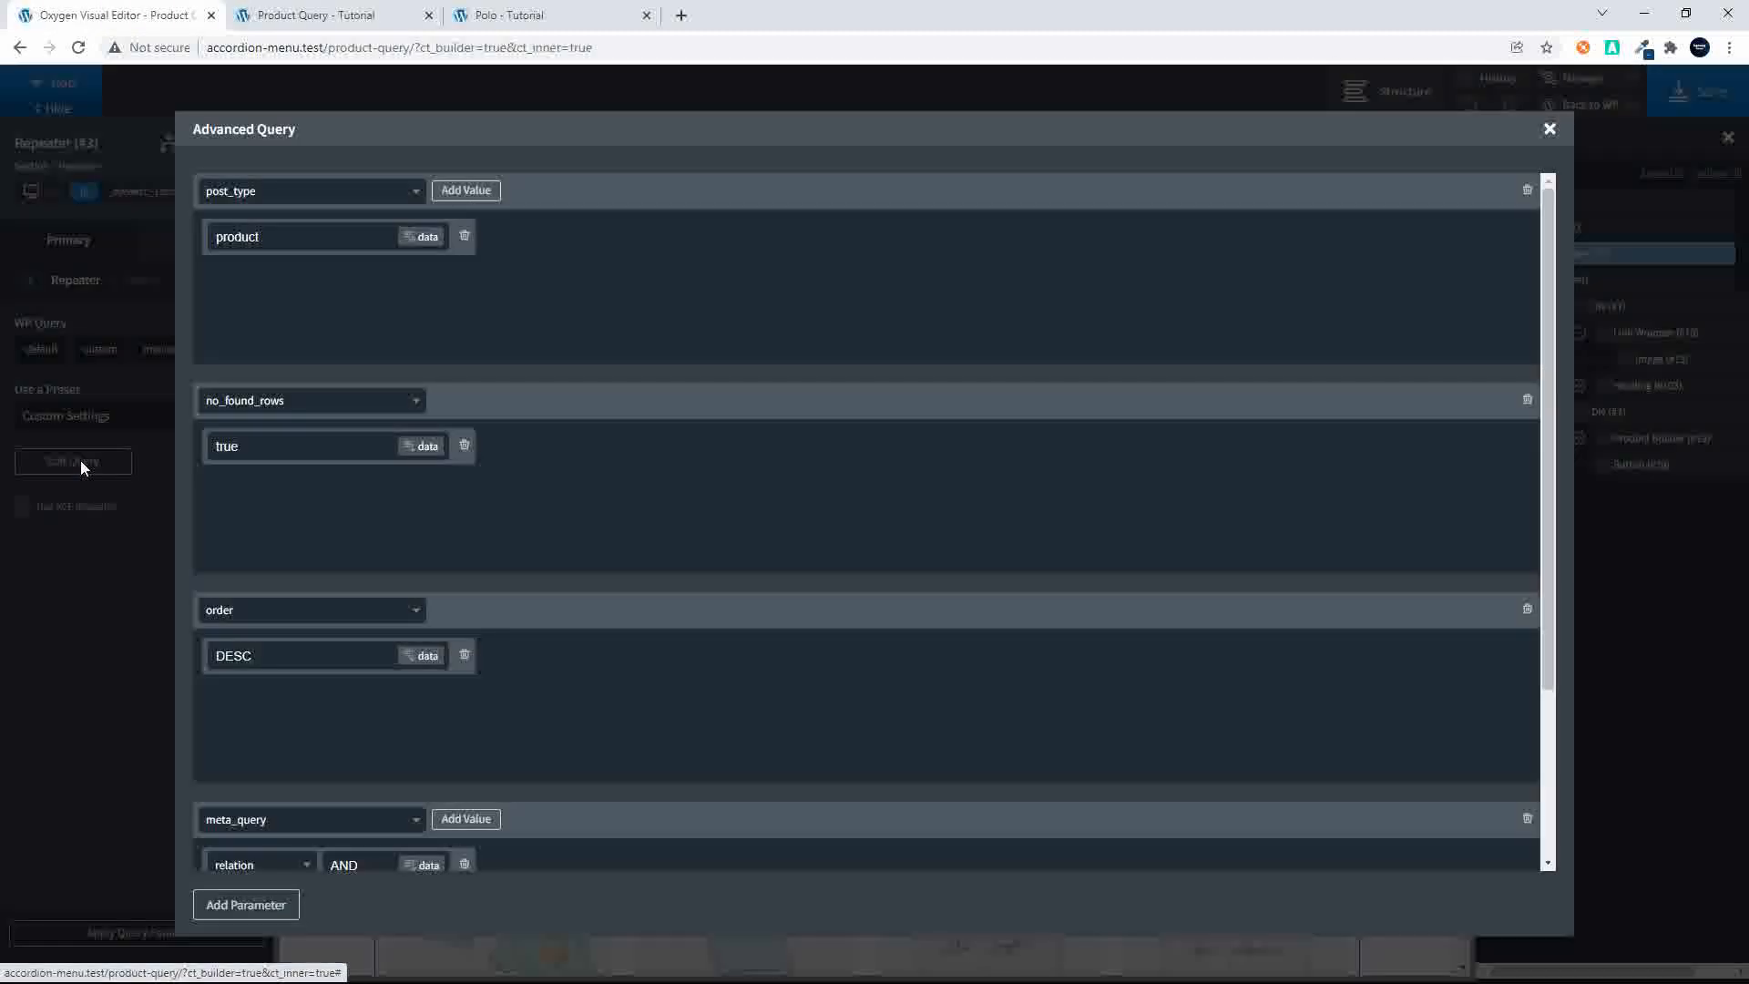
pyautogui.scroll(-3, 523, 550)
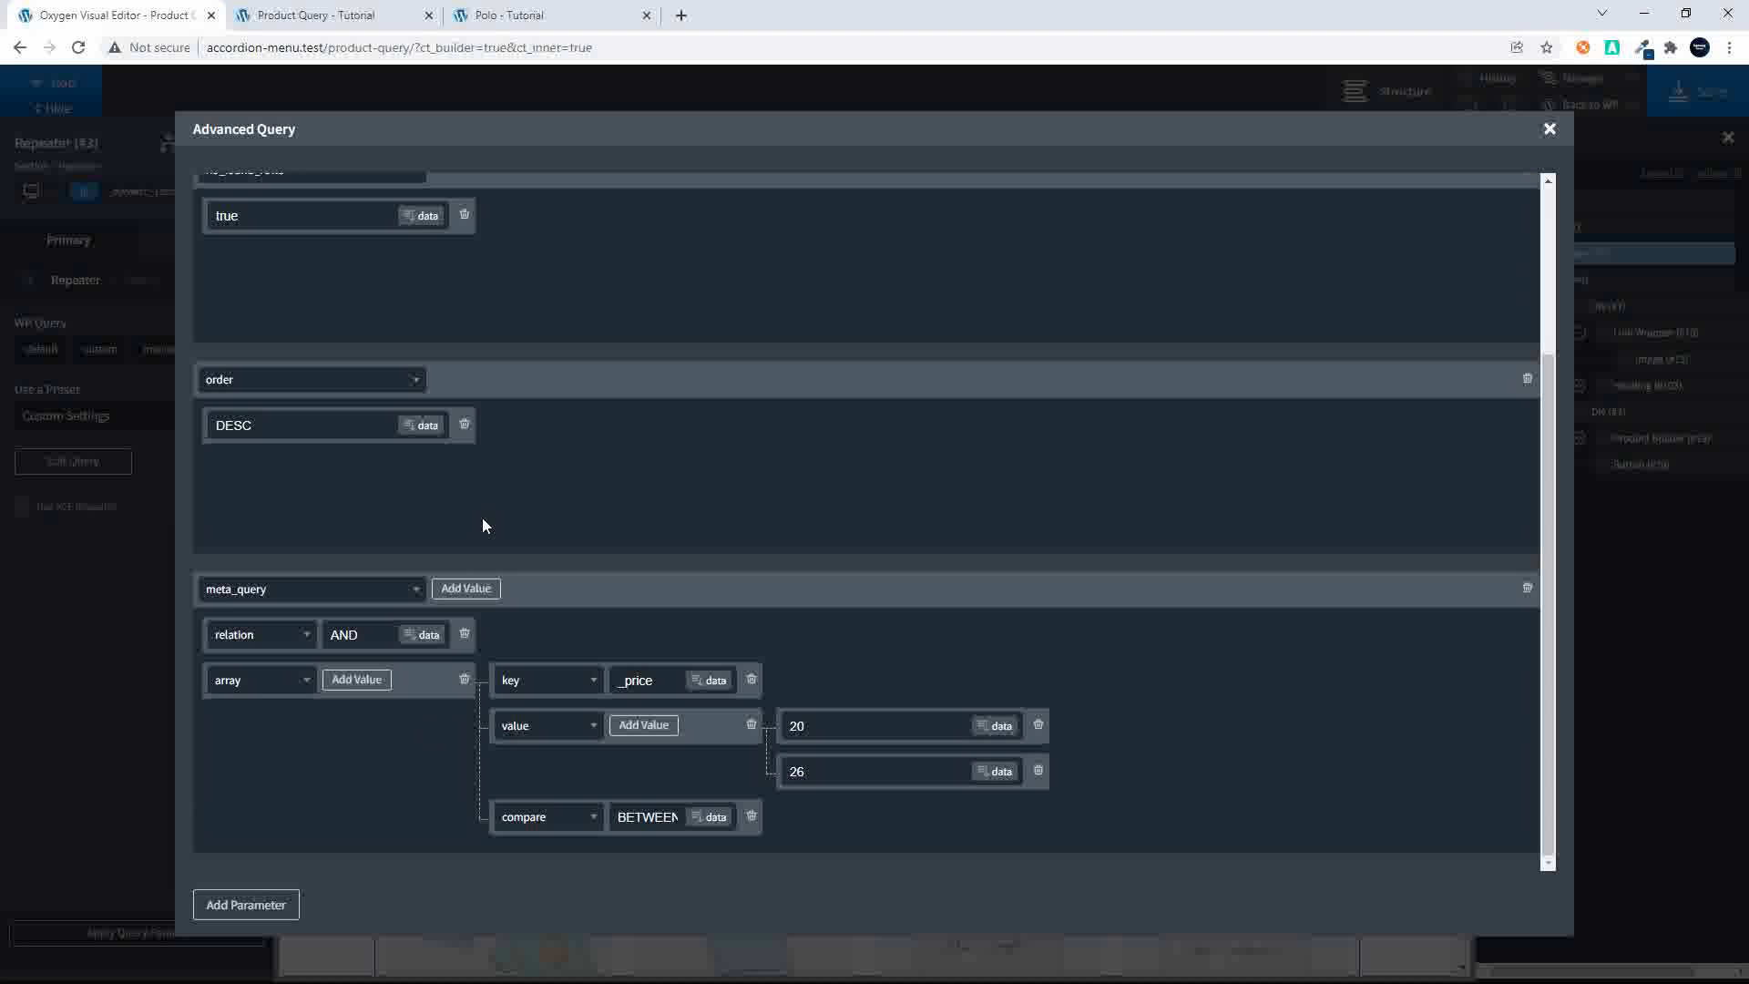
pyautogui.click(467, 590)
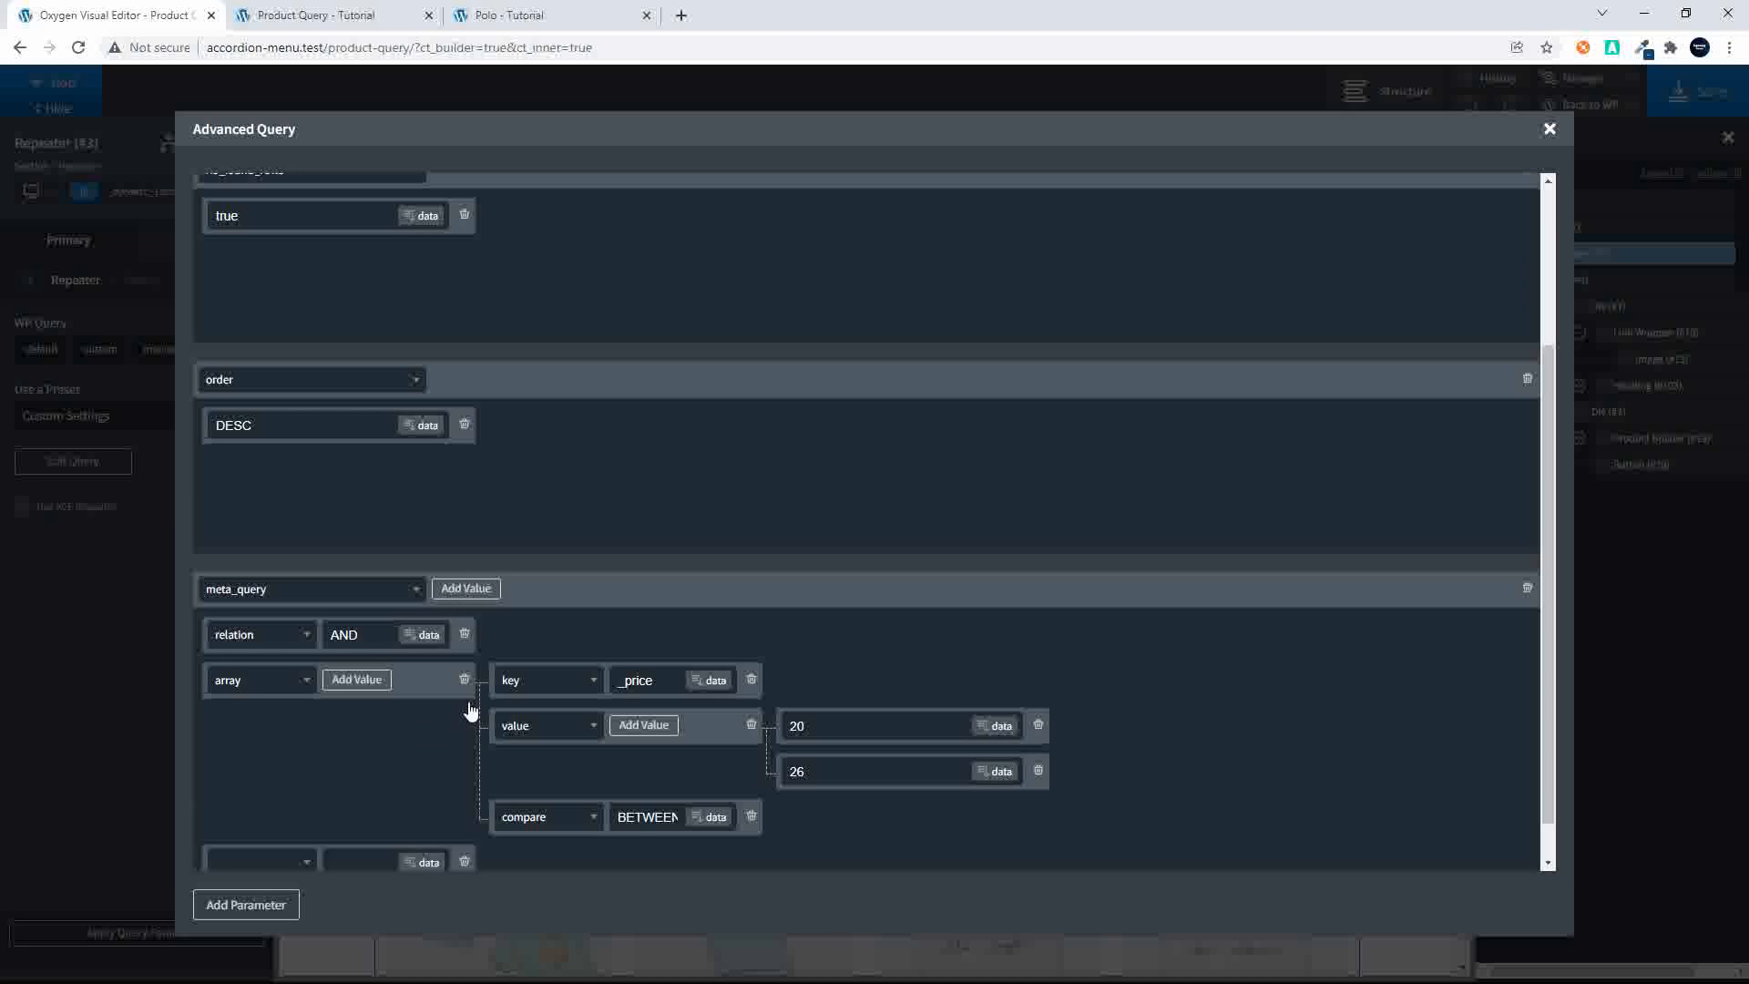
pyautogui.scroll(-1, 462, 771)
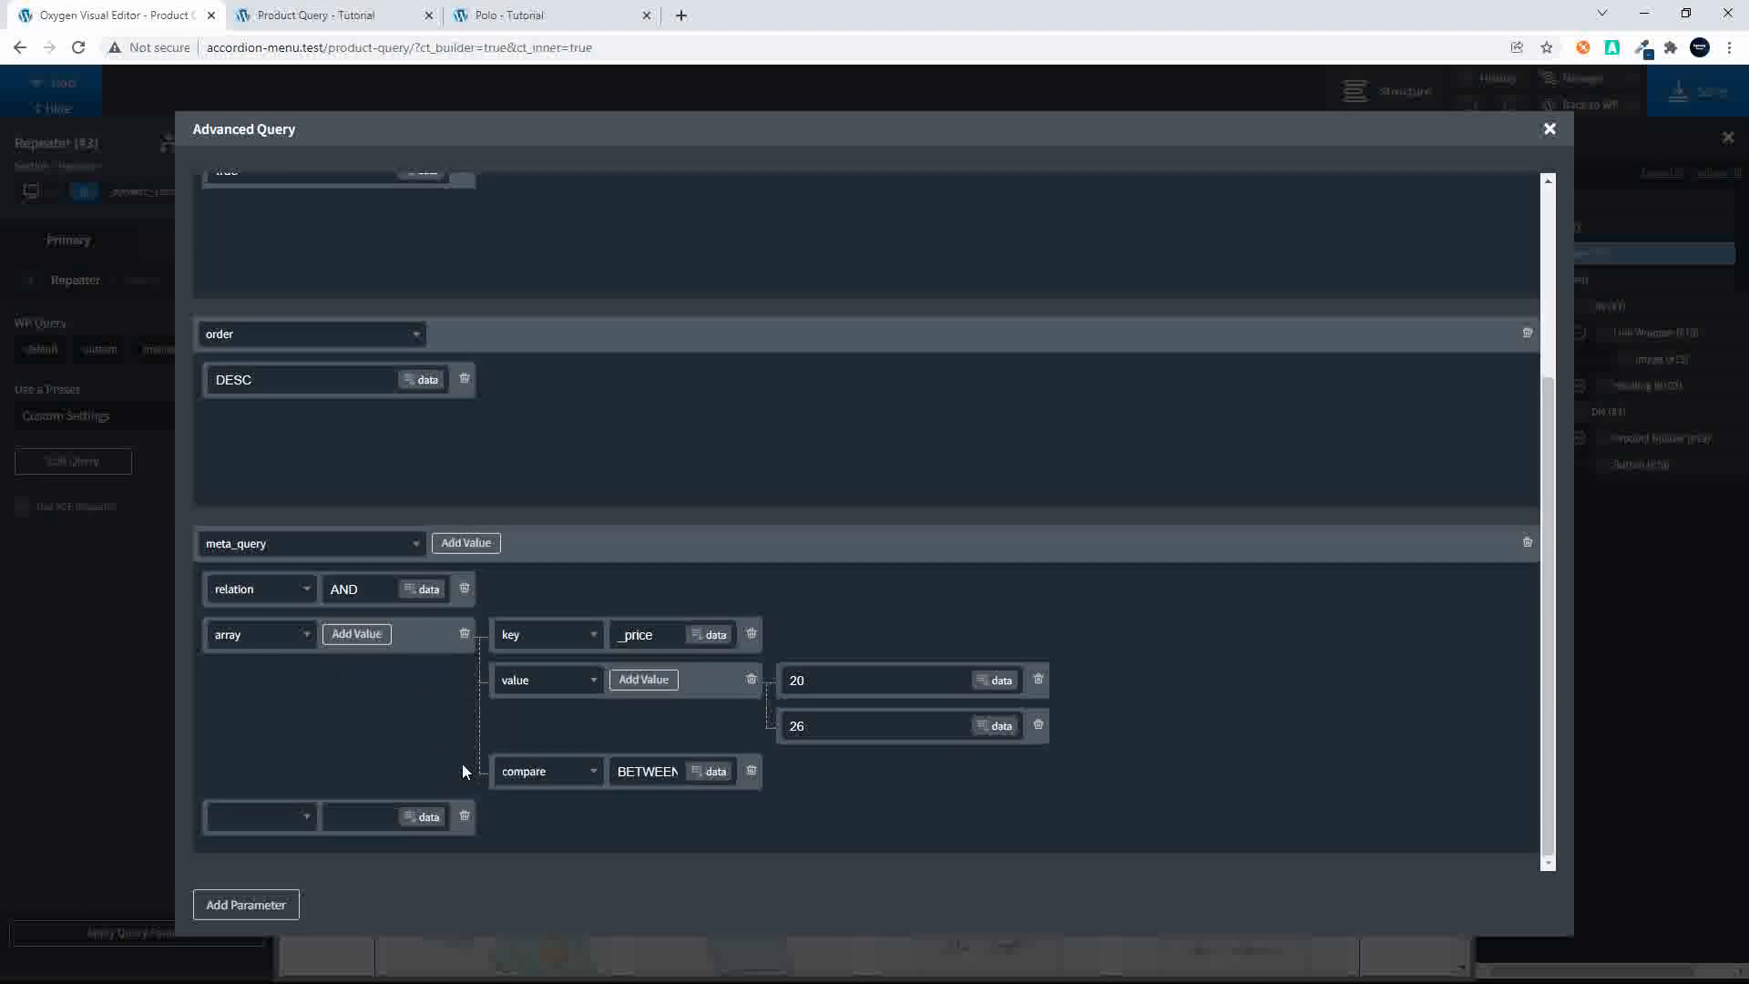
pyautogui.click(466, 543)
pyautogui.click(303, 816)
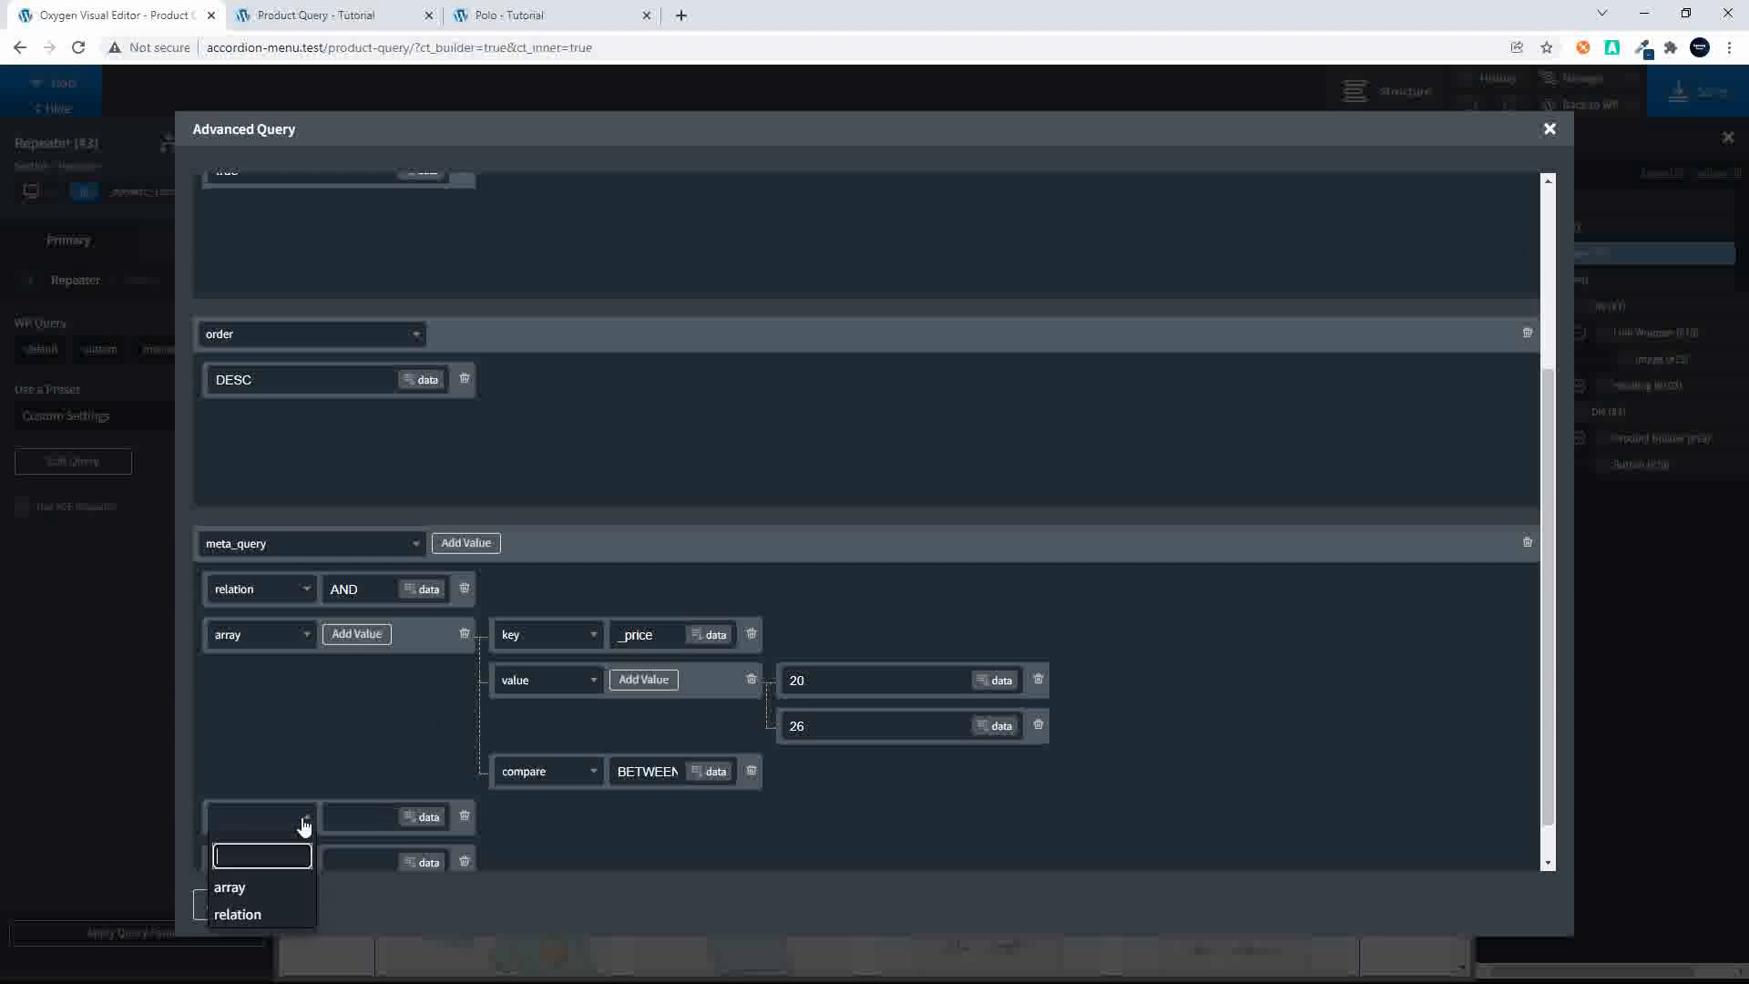
pyautogui.click(273, 913)
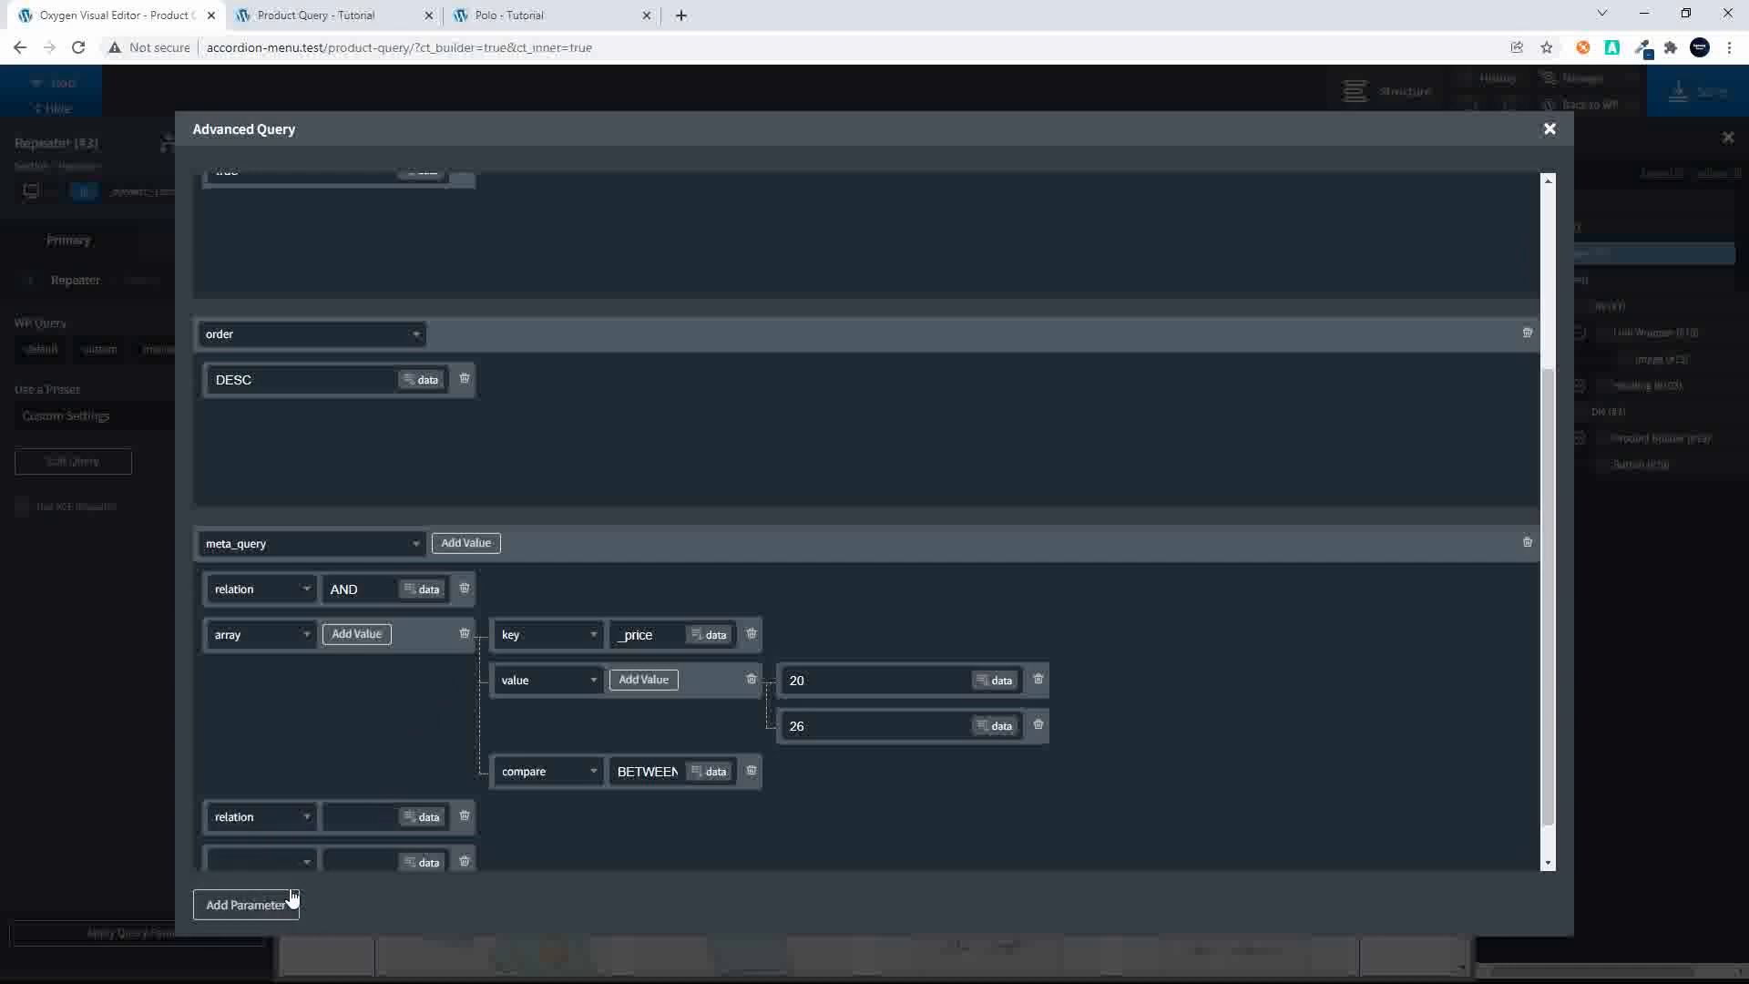
pyautogui.click(357, 817)
pyautogui.write('AND')
# Step: Set the last meta_query value to array and add three empty entries to it
pyautogui.scroll(-1, 291, 831)
pyautogui.click(292, 830)
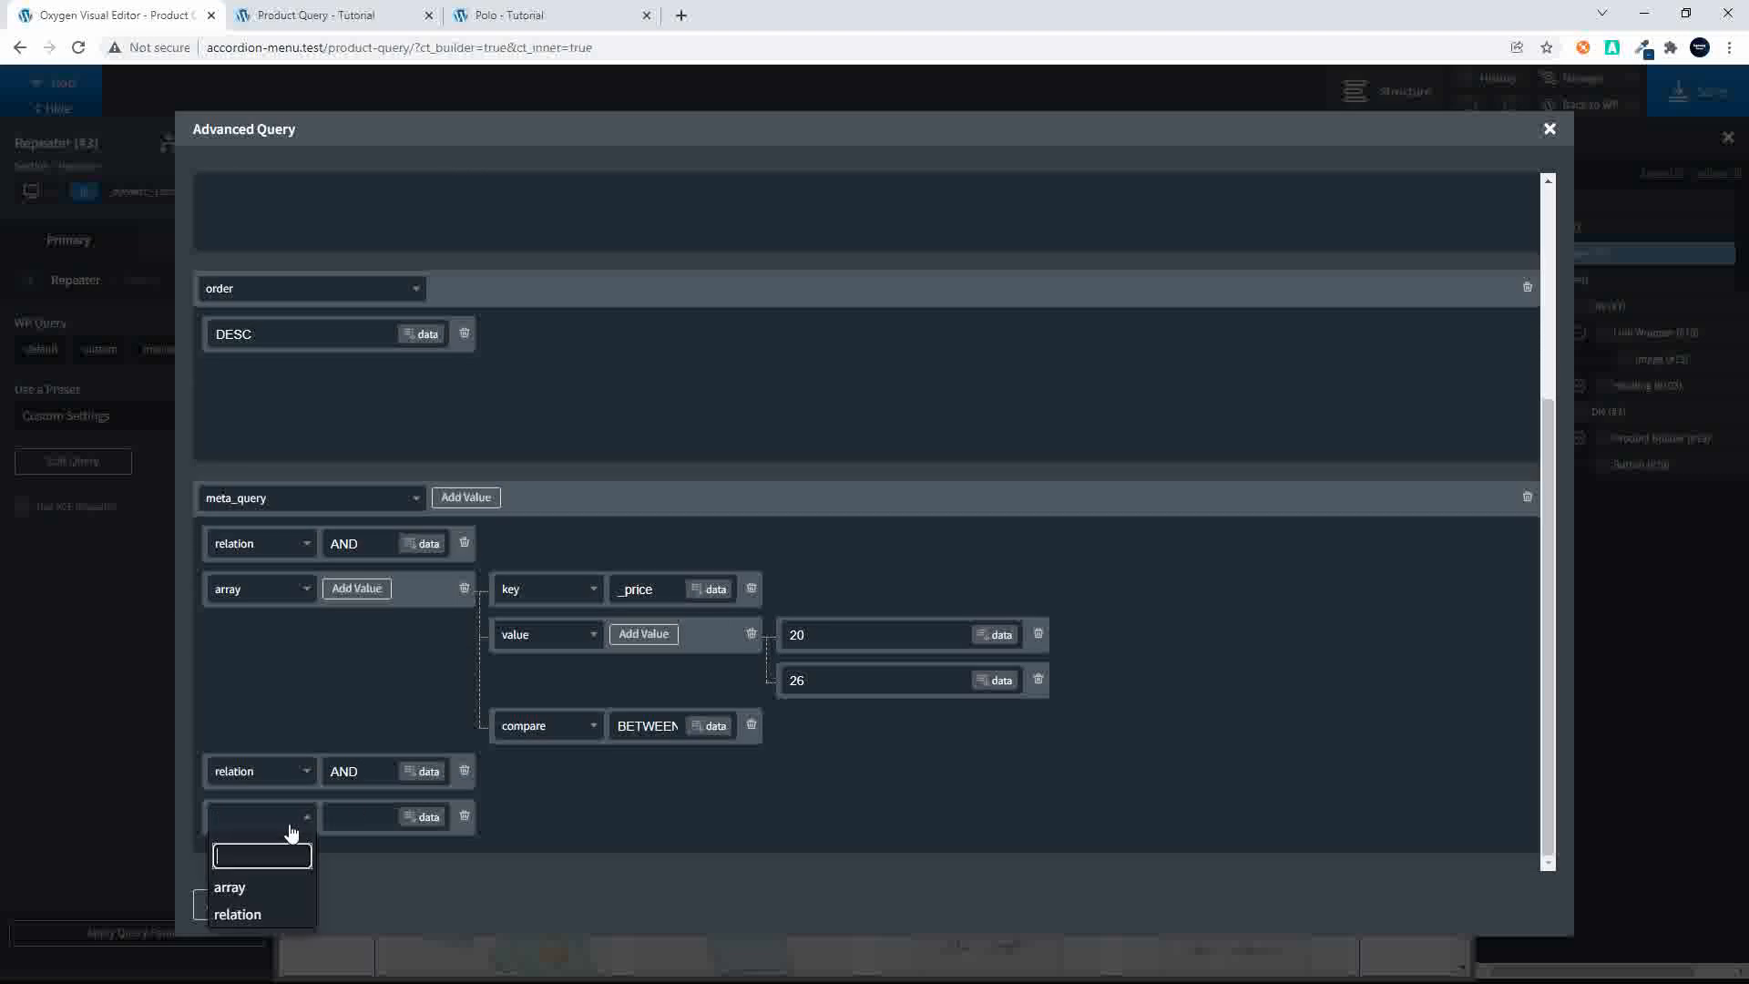
pyautogui.click(273, 888)
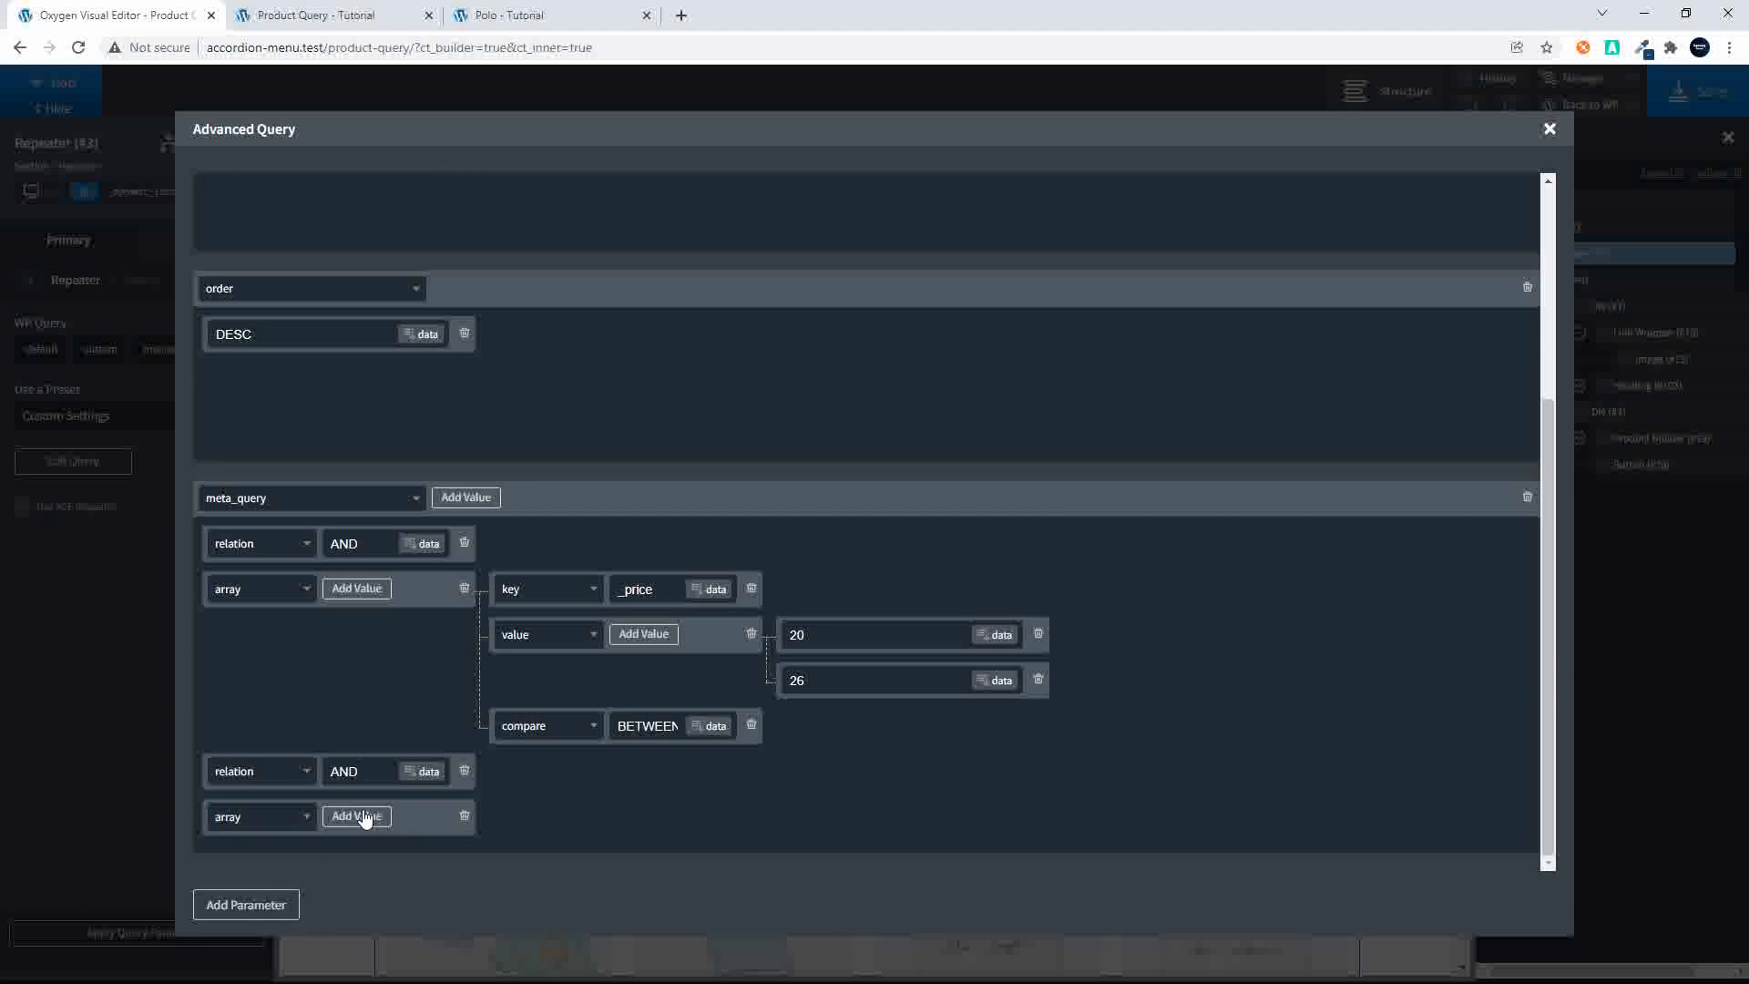
pyautogui.click(362, 816)
pyautogui.click(363, 816)
pyautogui.click(363, 816)
pyautogui.scroll(-1, 593, 746)
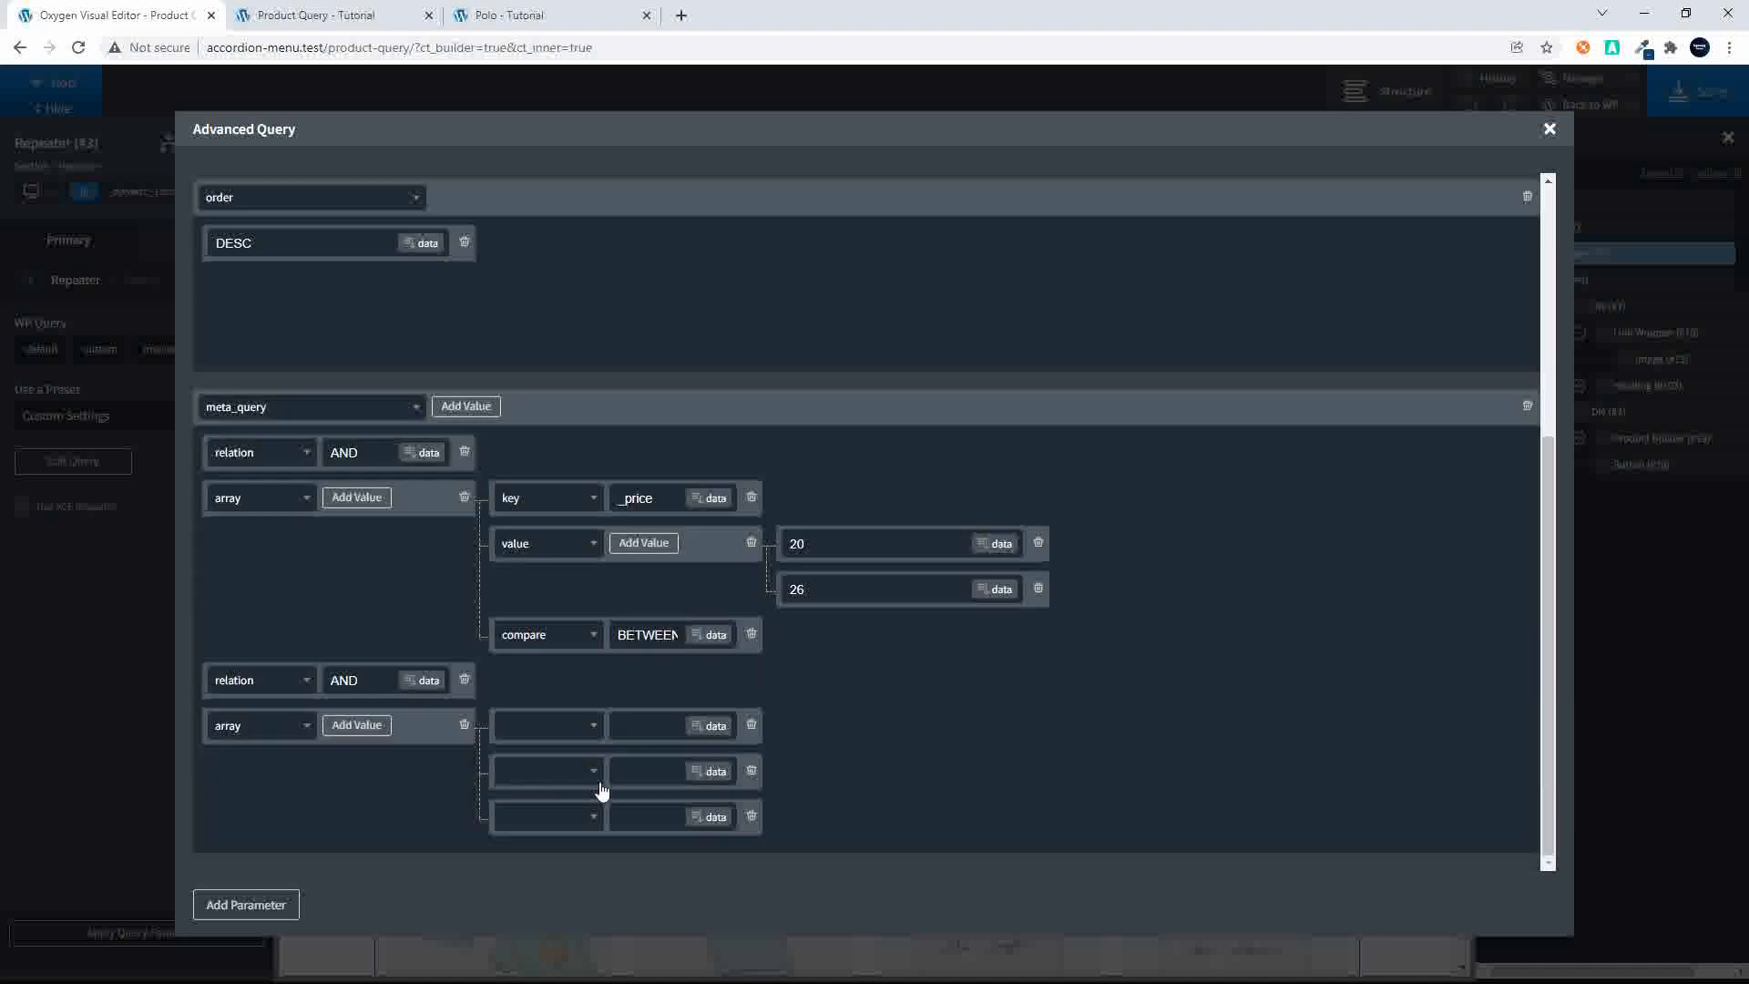
# Step: Set the new array's first entry to key with the value _stock_status
pyautogui.click(593, 725)
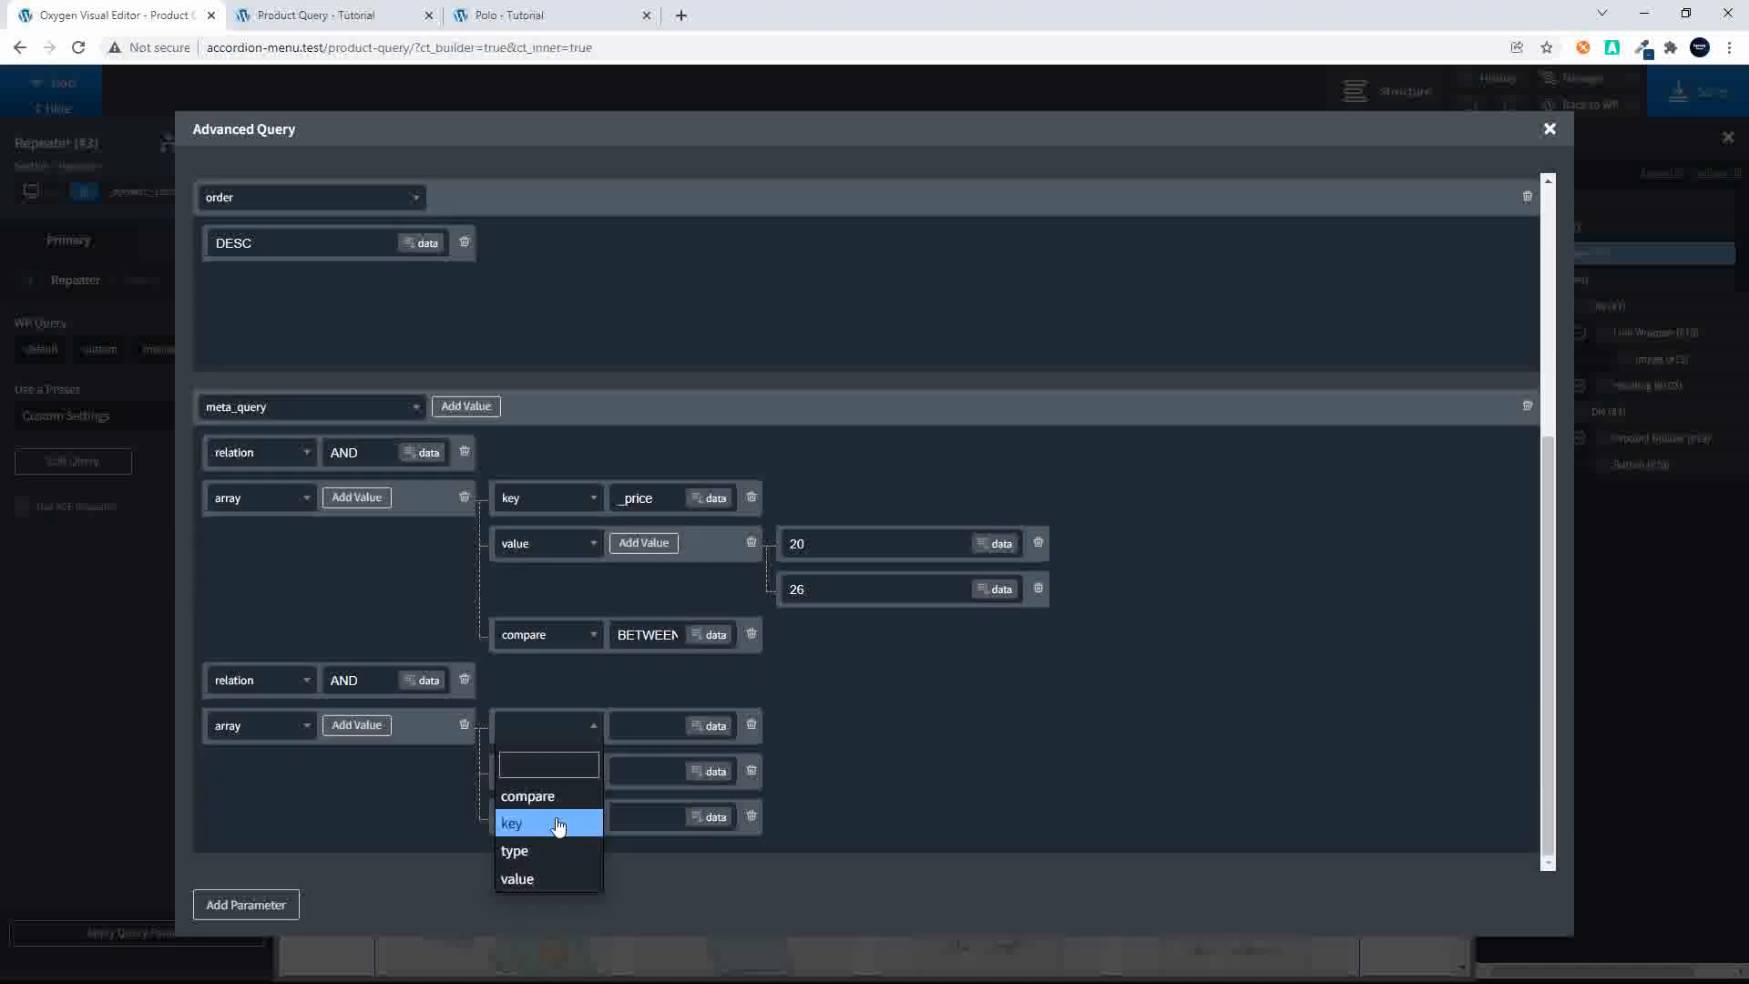
pyautogui.click(562, 823)
pyautogui.click(639, 725)
pyautogui.write('_stock')
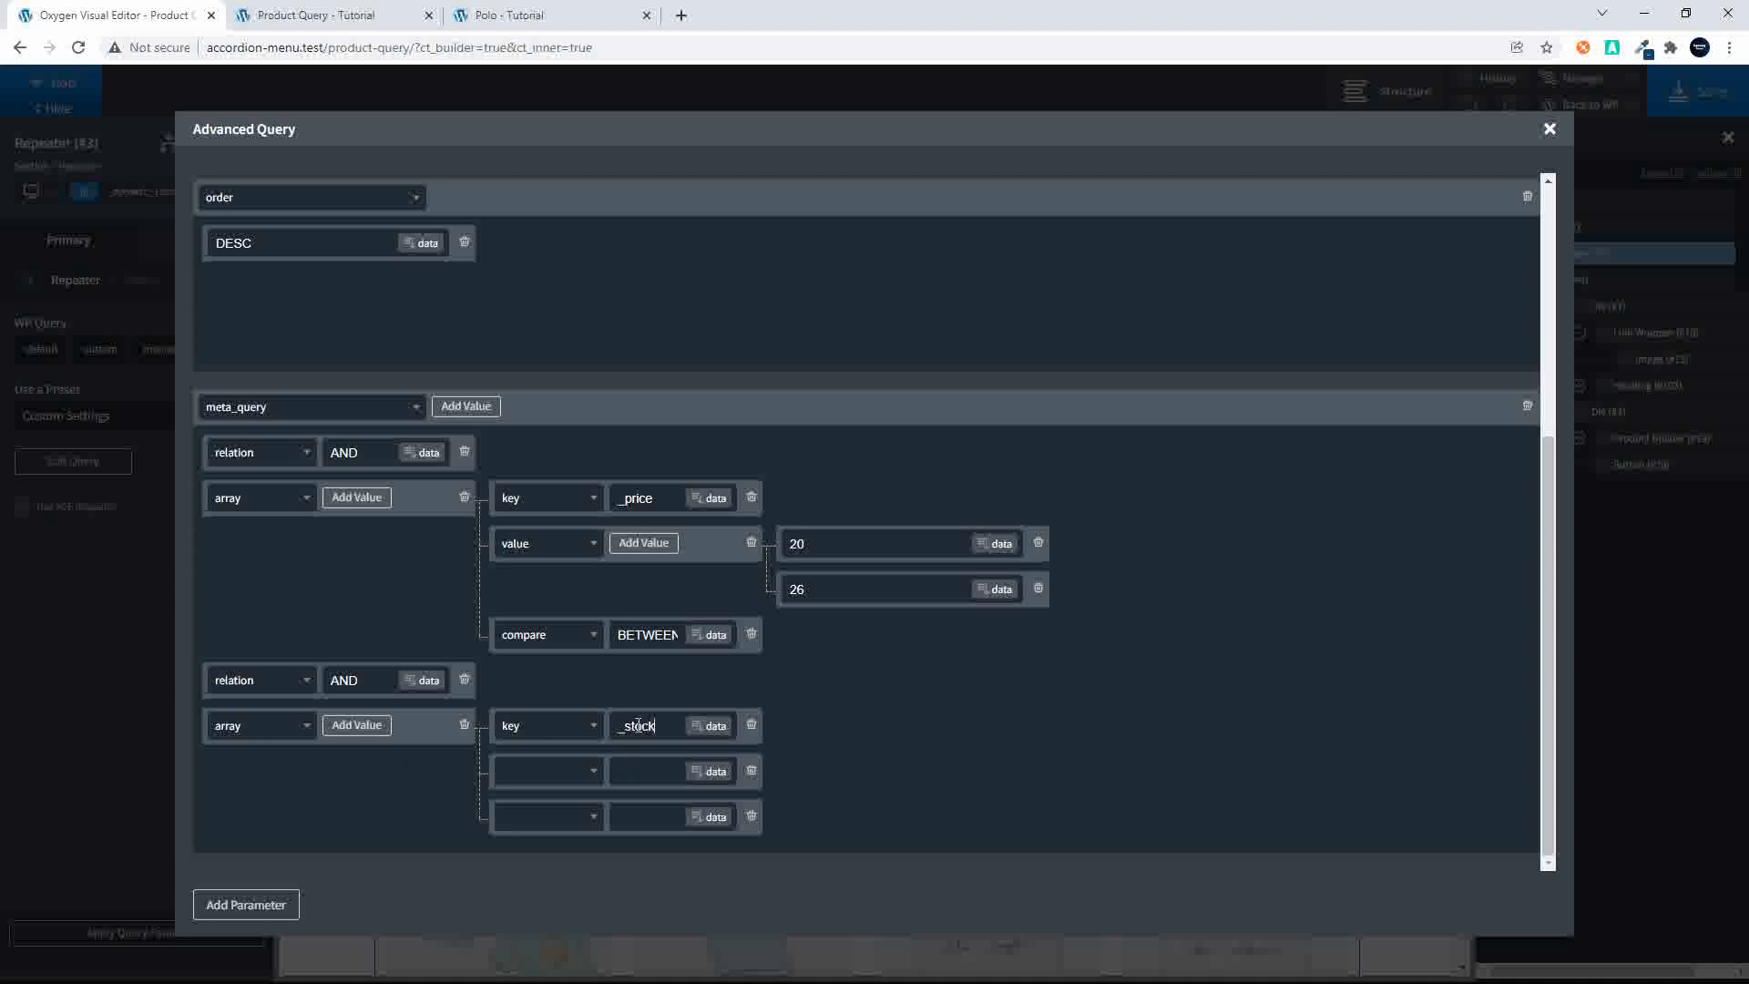
pyautogui.write('_status')
# Step: Set the new array's second entry to value instock and its third entry to compare ==
pyautogui.click(560, 772)
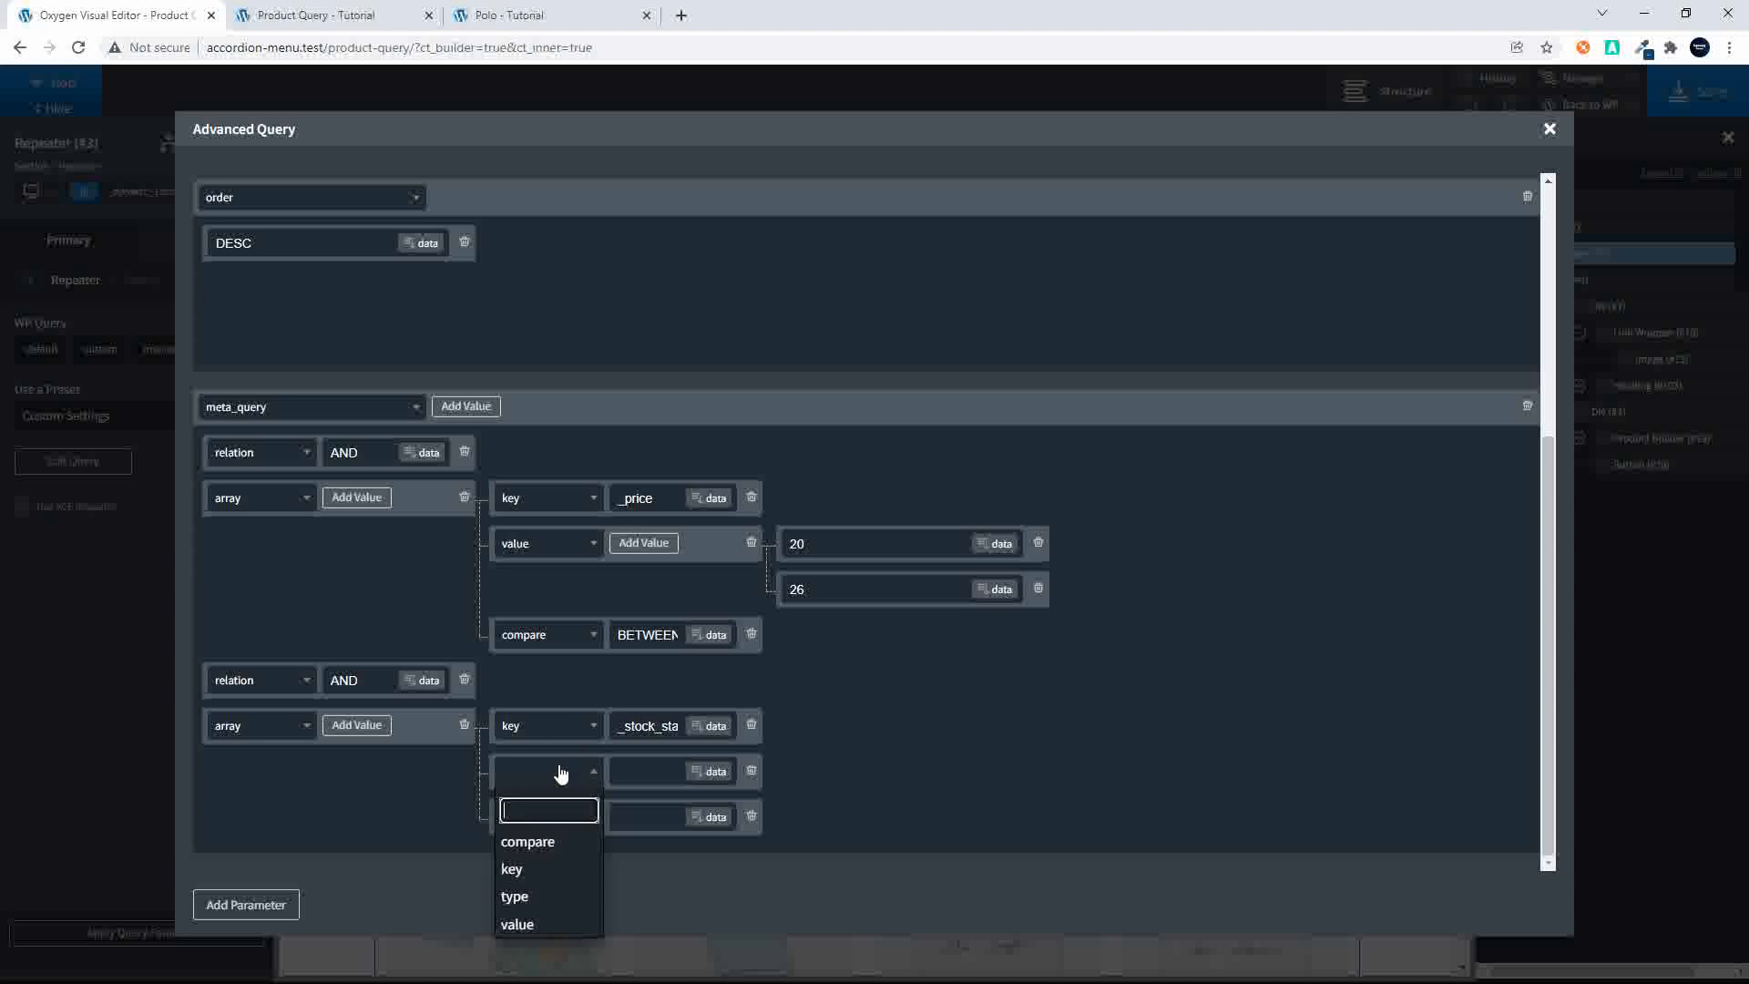
pyautogui.click(545, 922)
pyautogui.click(645, 773)
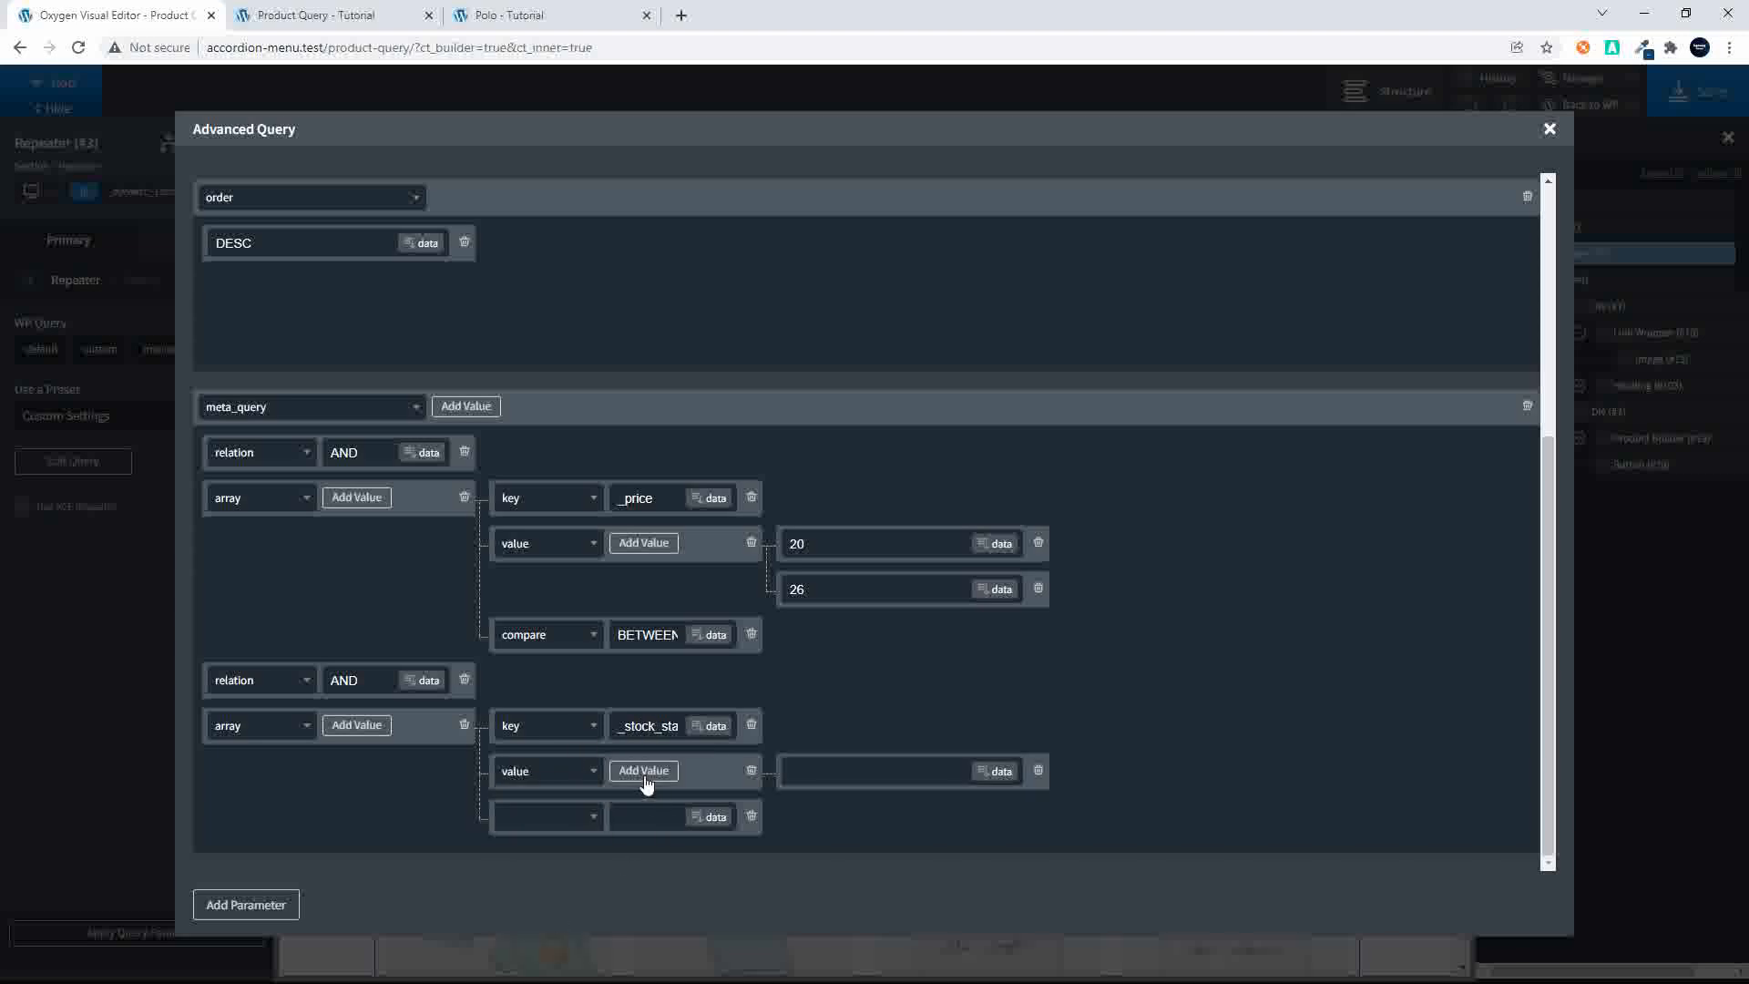
pyautogui.click(817, 775)
pyautogui.write('instock')
pyautogui.click(565, 824)
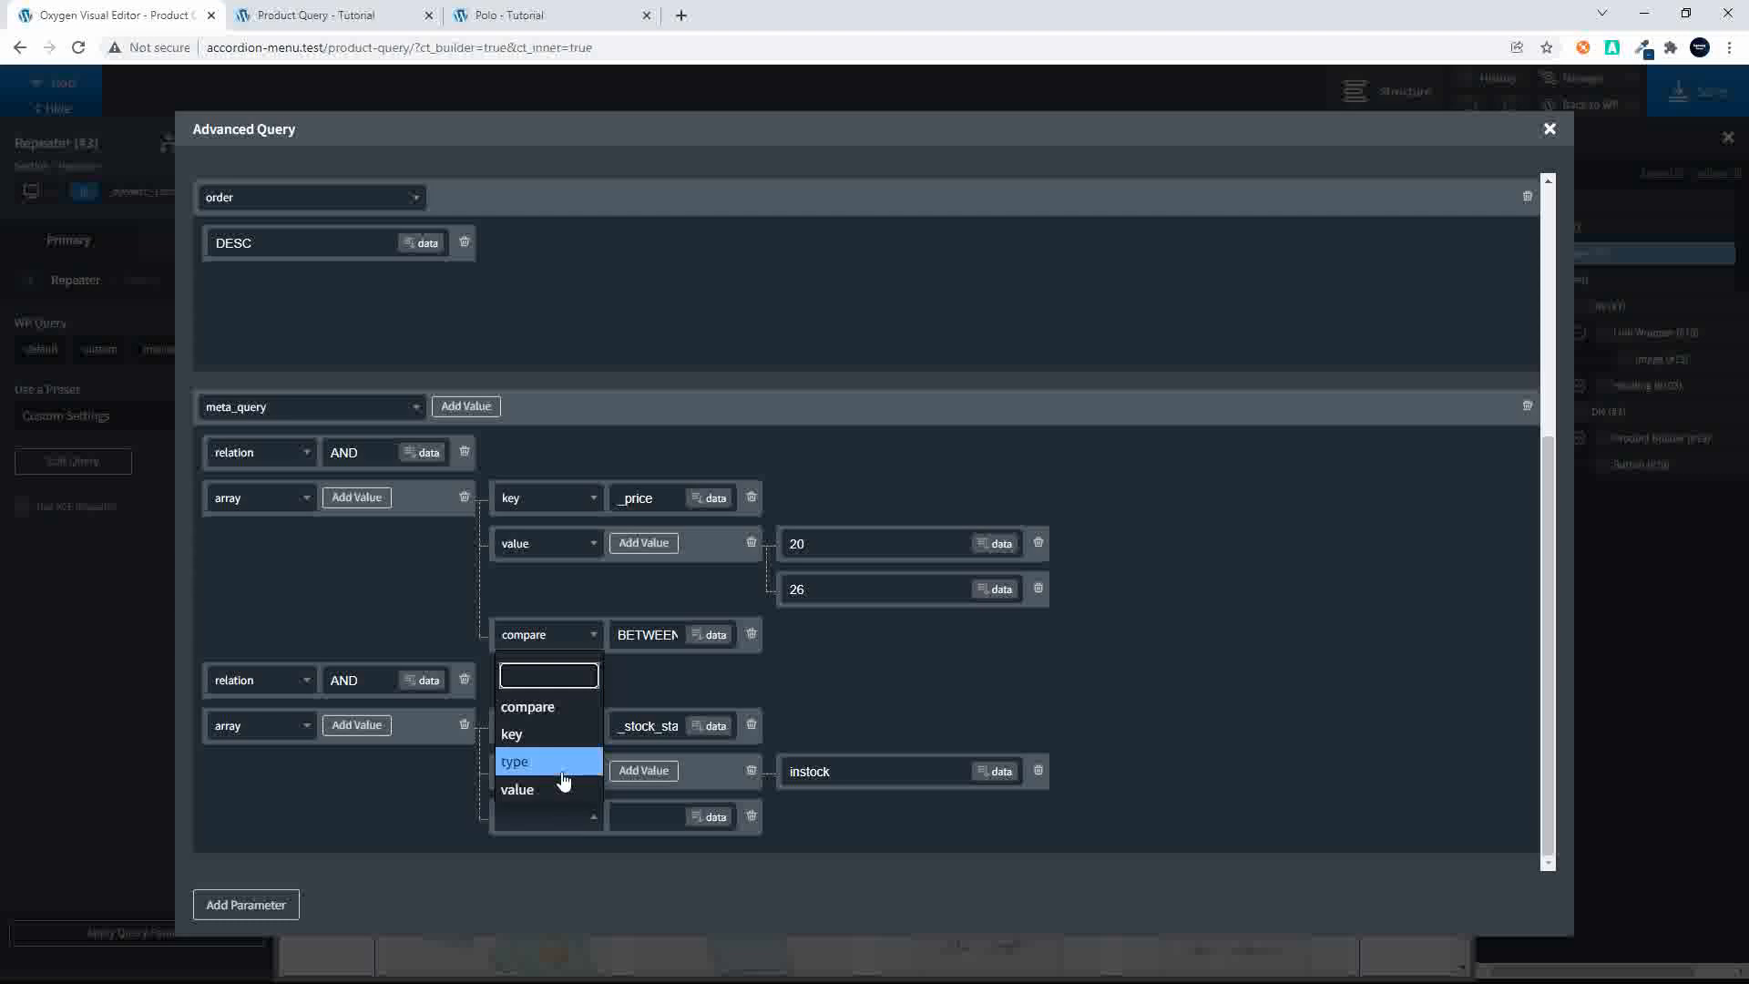
pyautogui.click(557, 710)
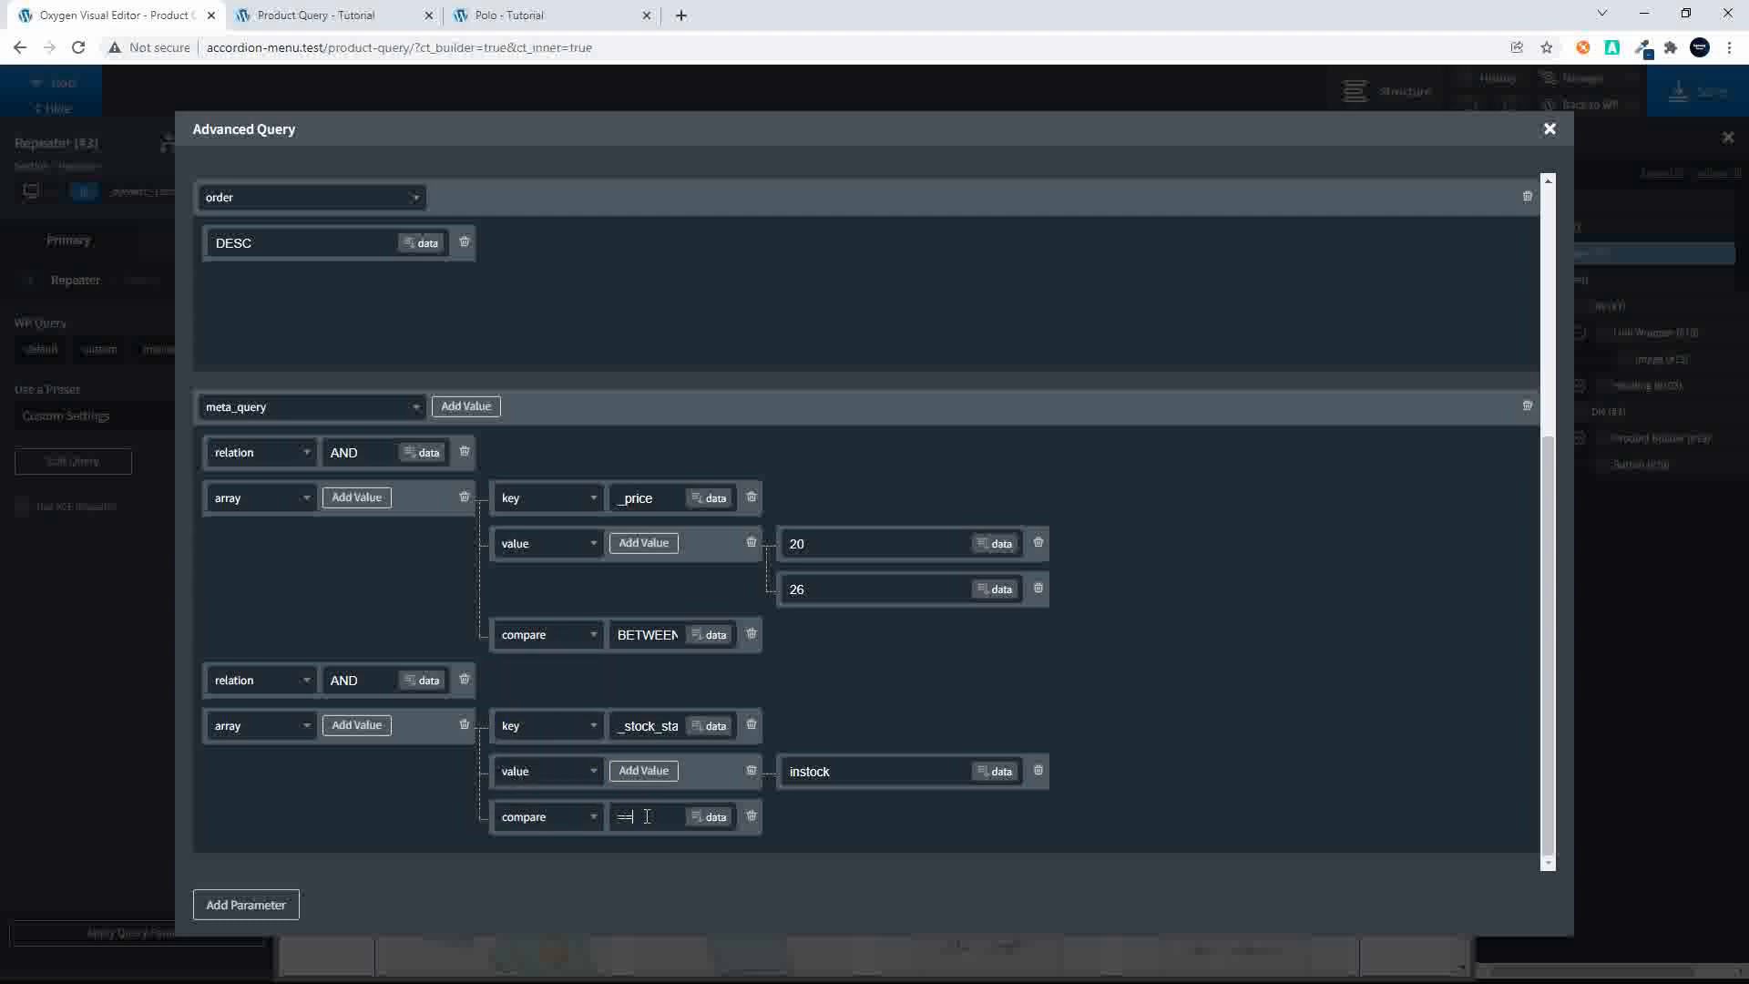
# Step: Save the restored stock condition, close the Polo product page and reload the live Product Query page
pyautogui.click(1549, 130)
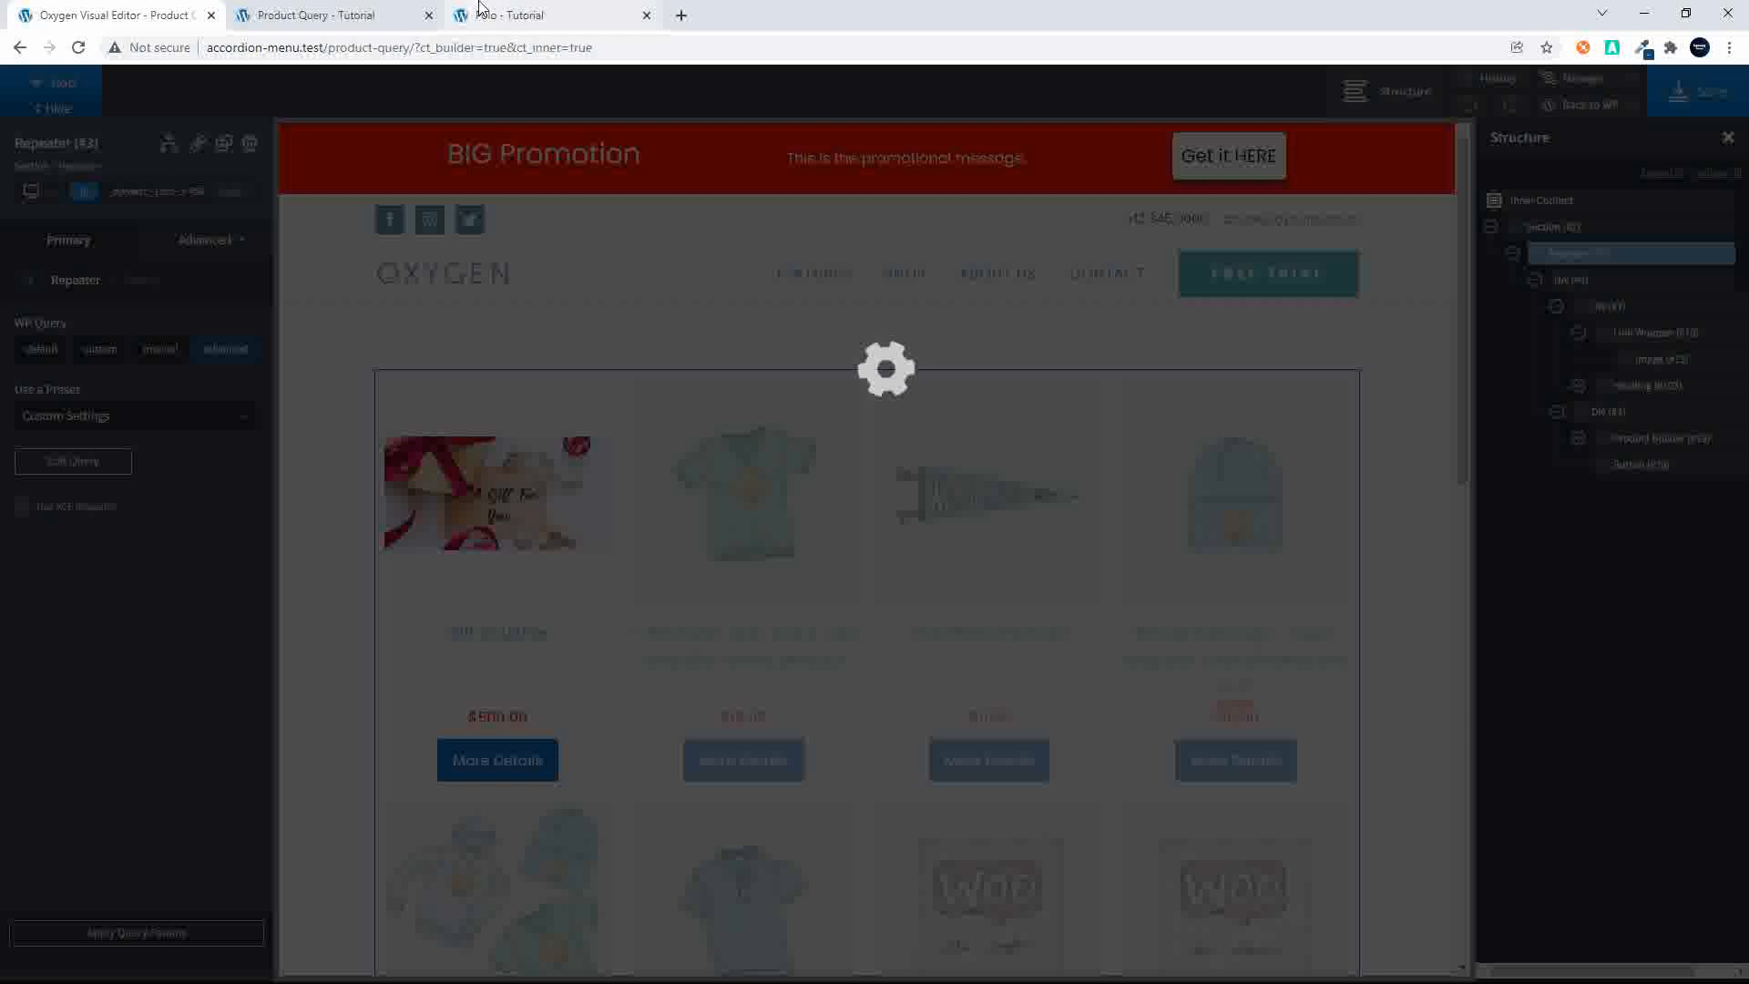
pyautogui.click(507, 18)
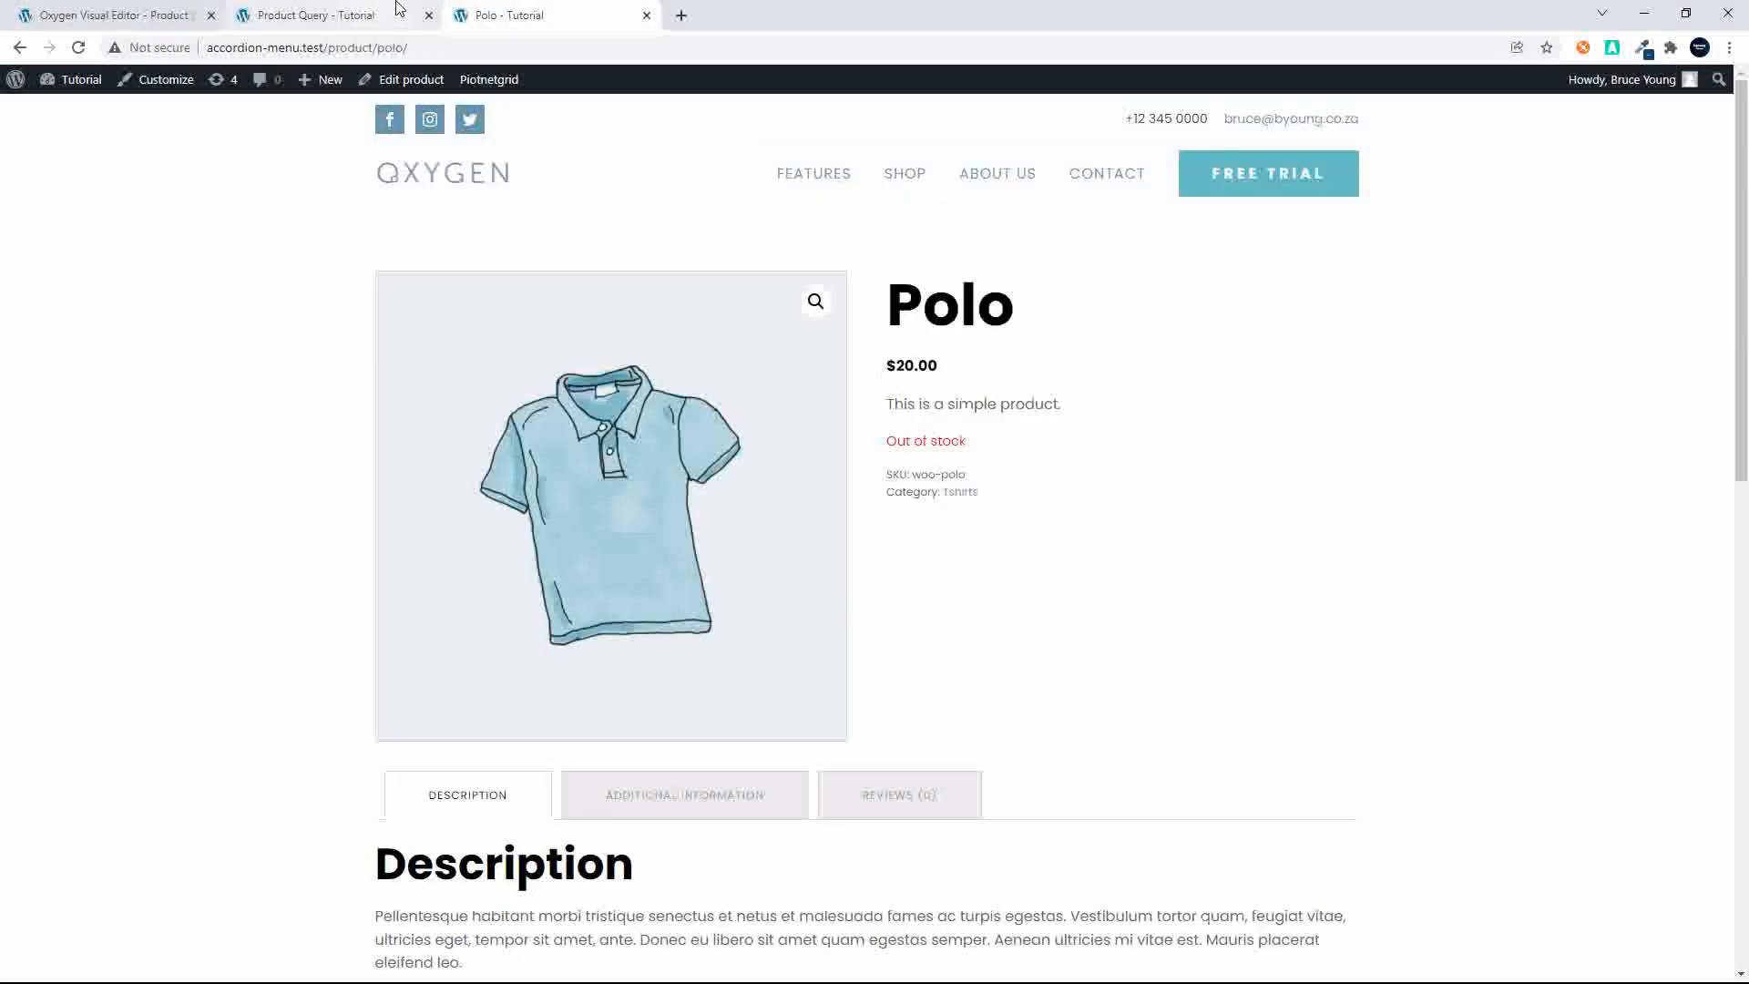
pyautogui.click(646, 17)
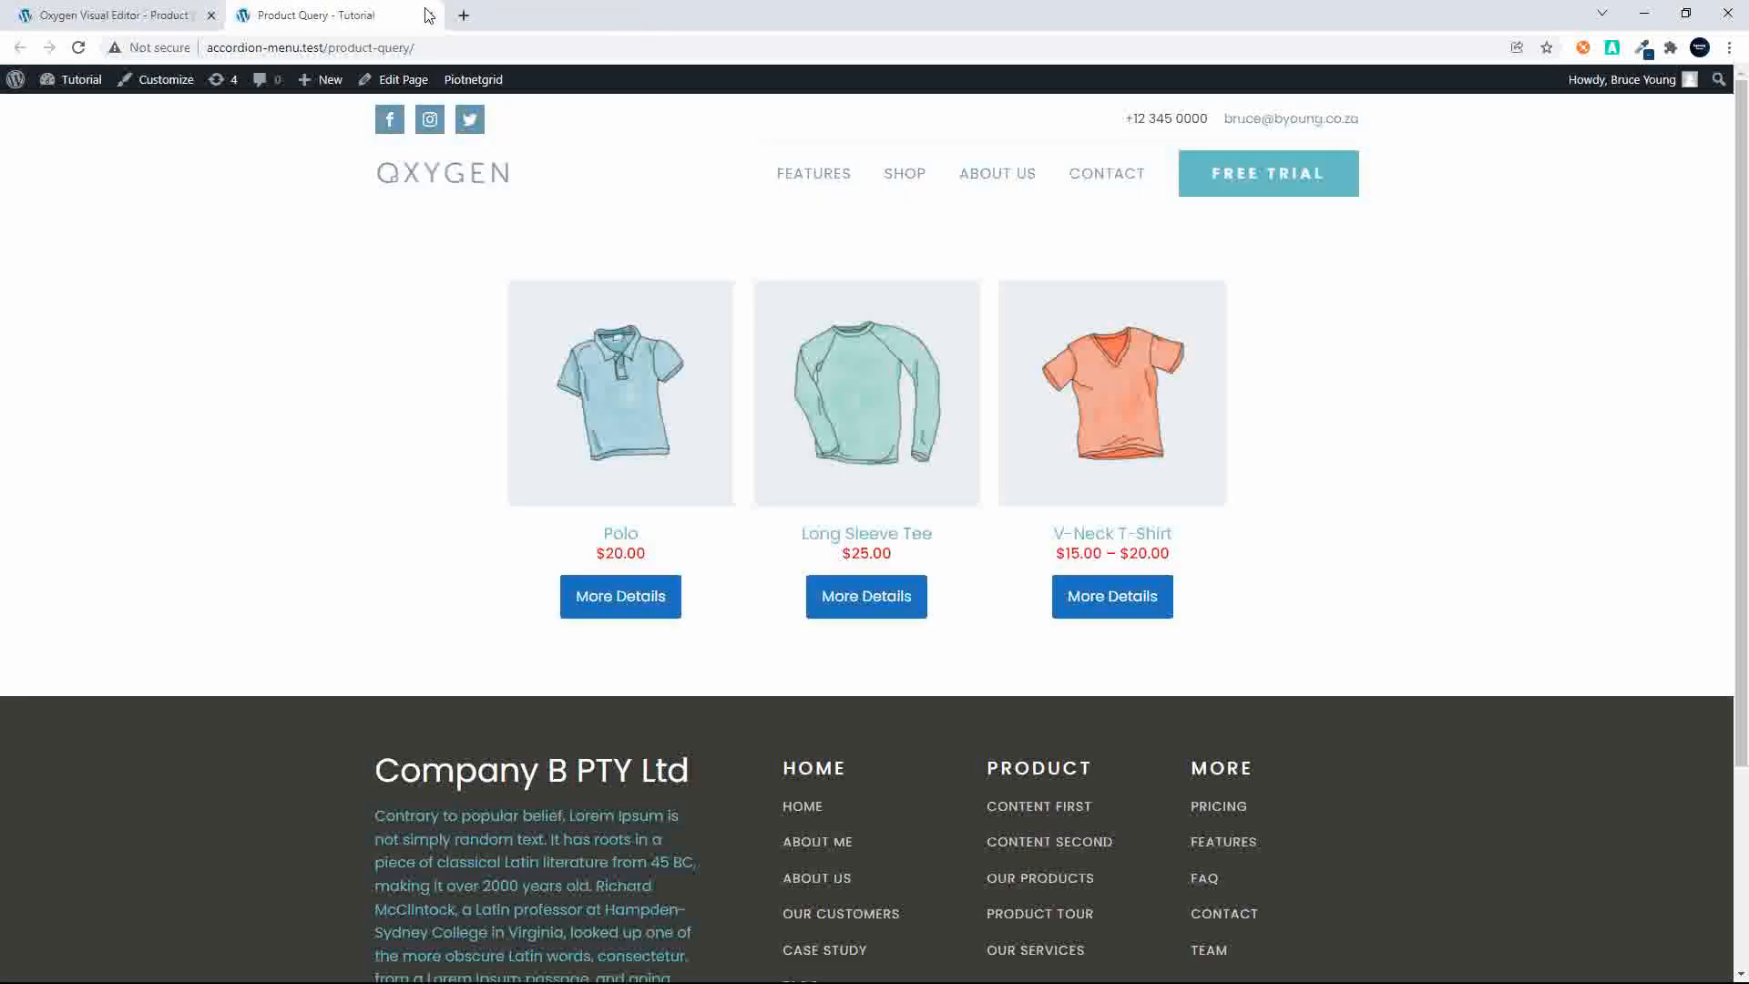
pyautogui.click(79, 47)
pyautogui.click(430, 53)
pyautogui.press('Return')
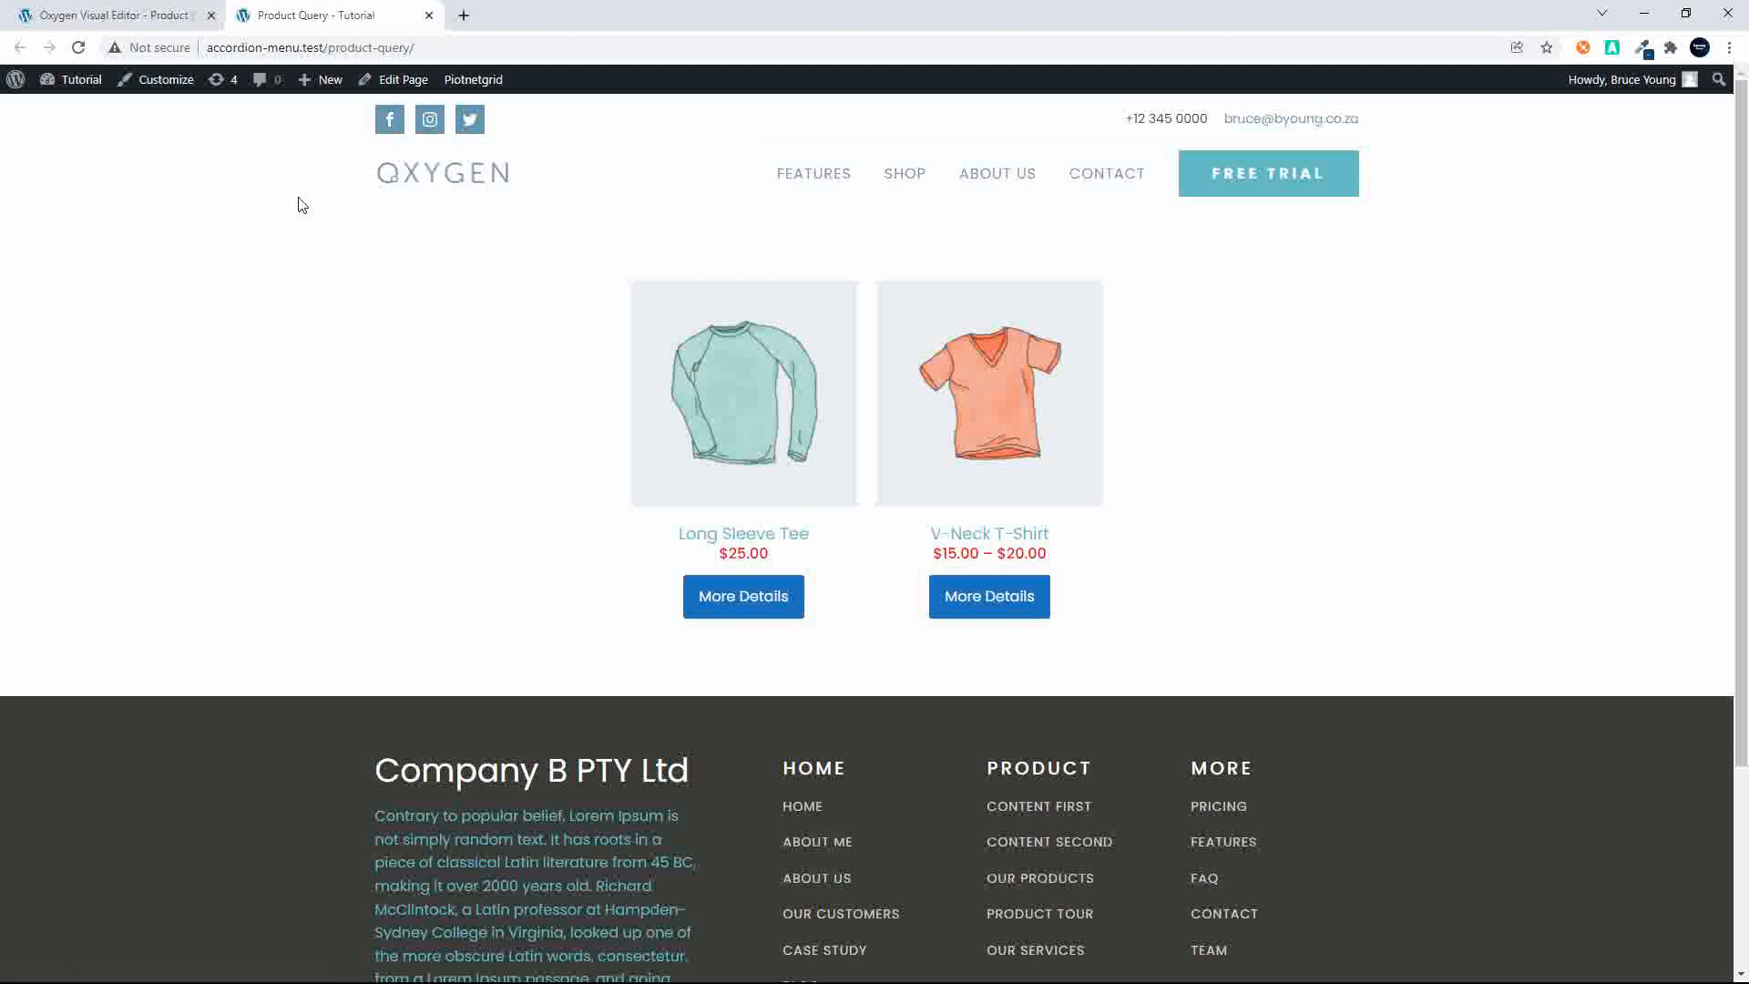
# Step: Reopen the repeater's query, delete the second _price value, set the remaining one to 0 and its compare to >
pyautogui.click(105, 14)
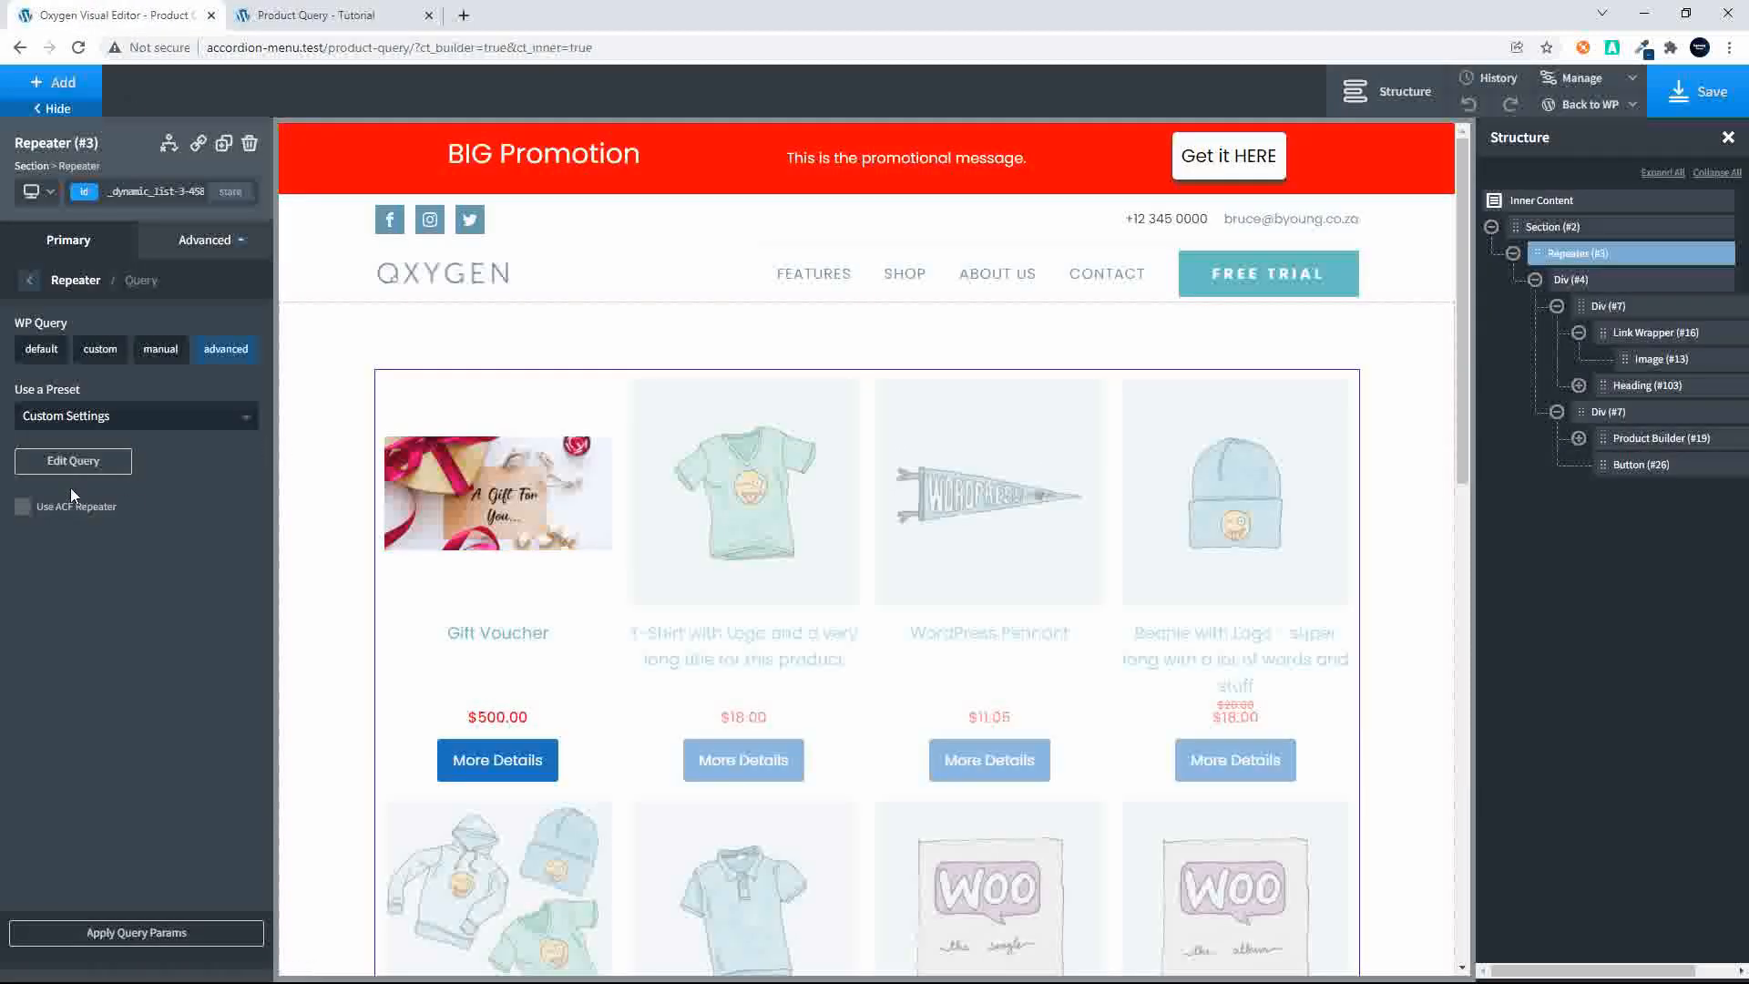
pyautogui.click(86, 461)
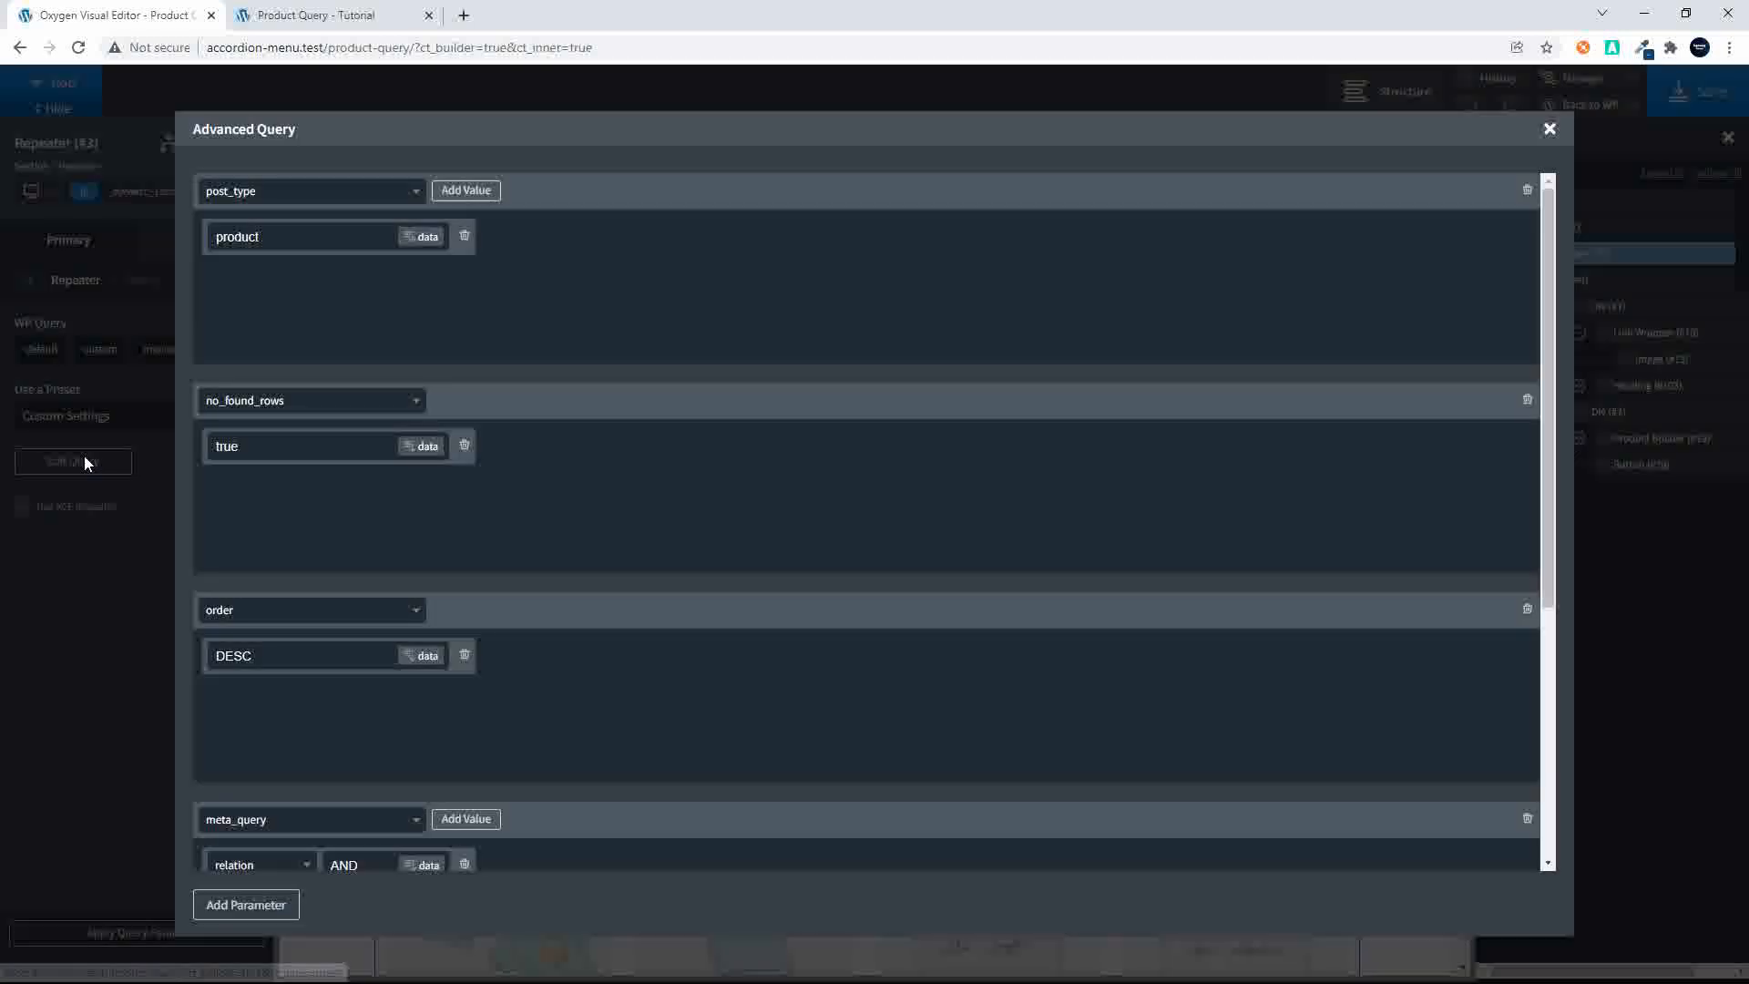
pyautogui.scroll(-5, 769, 694)
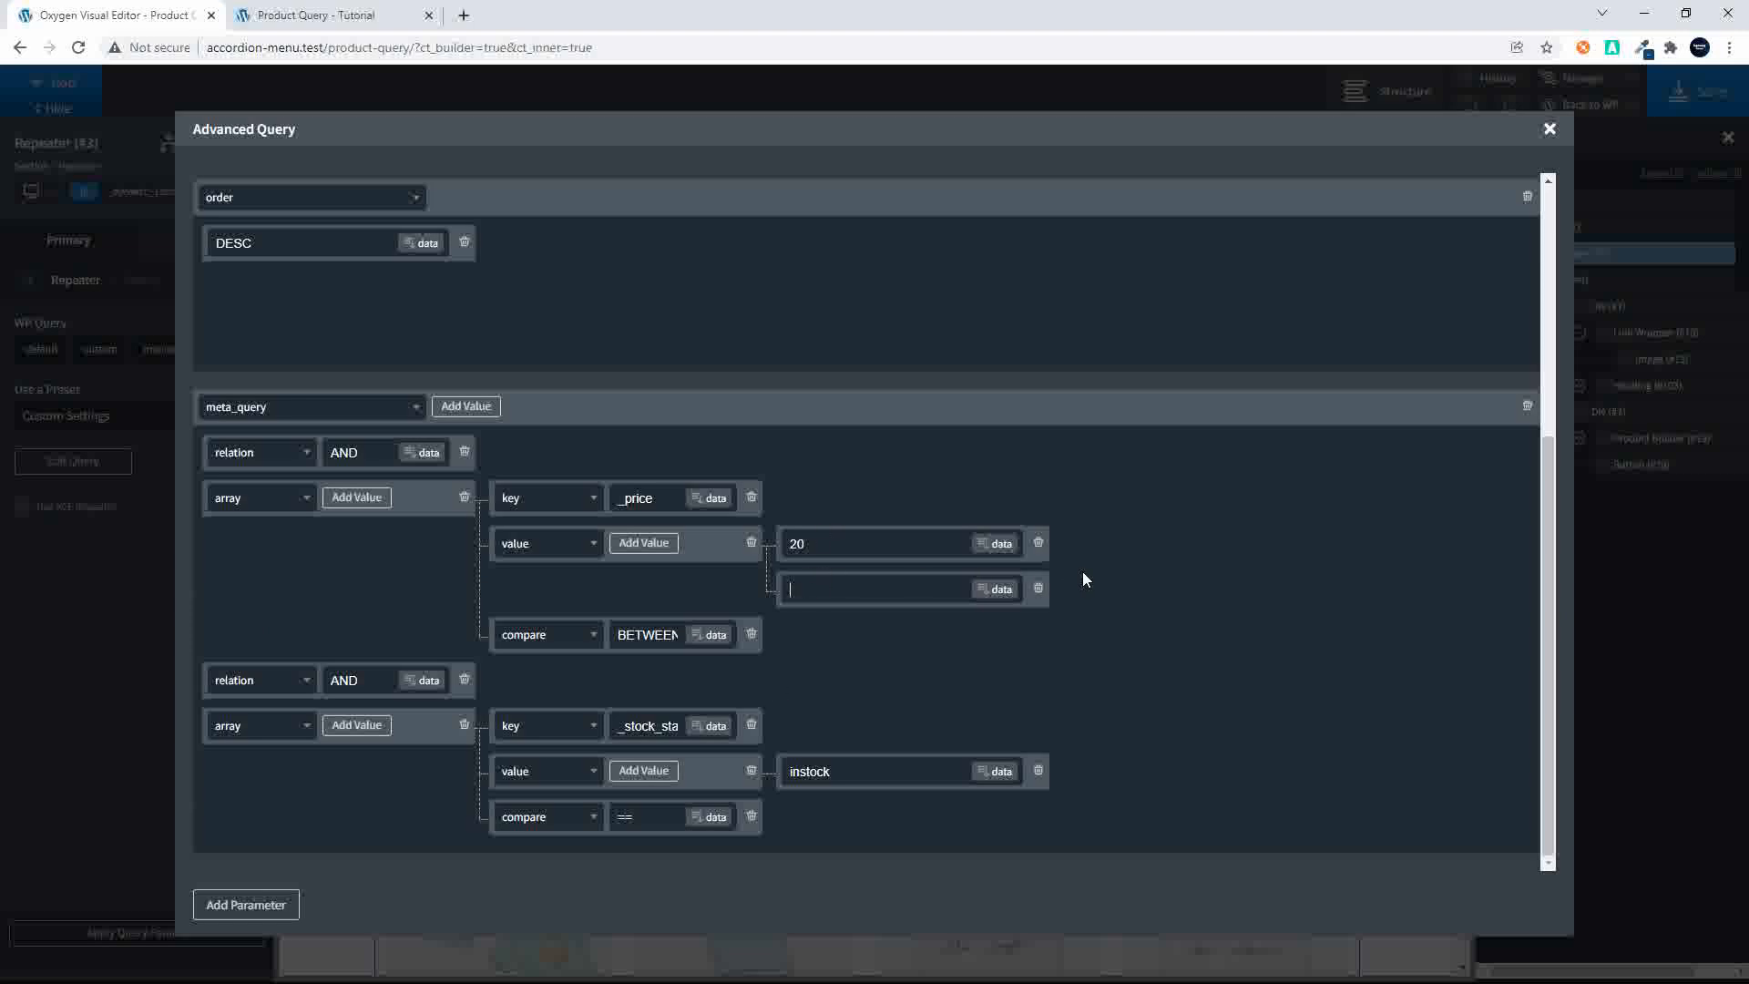
pyautogui.click(1039, 590)
pyautogui.moveTo(867, 589); pyautogui.dragTo(723, 603)
pyautogui.write('0')
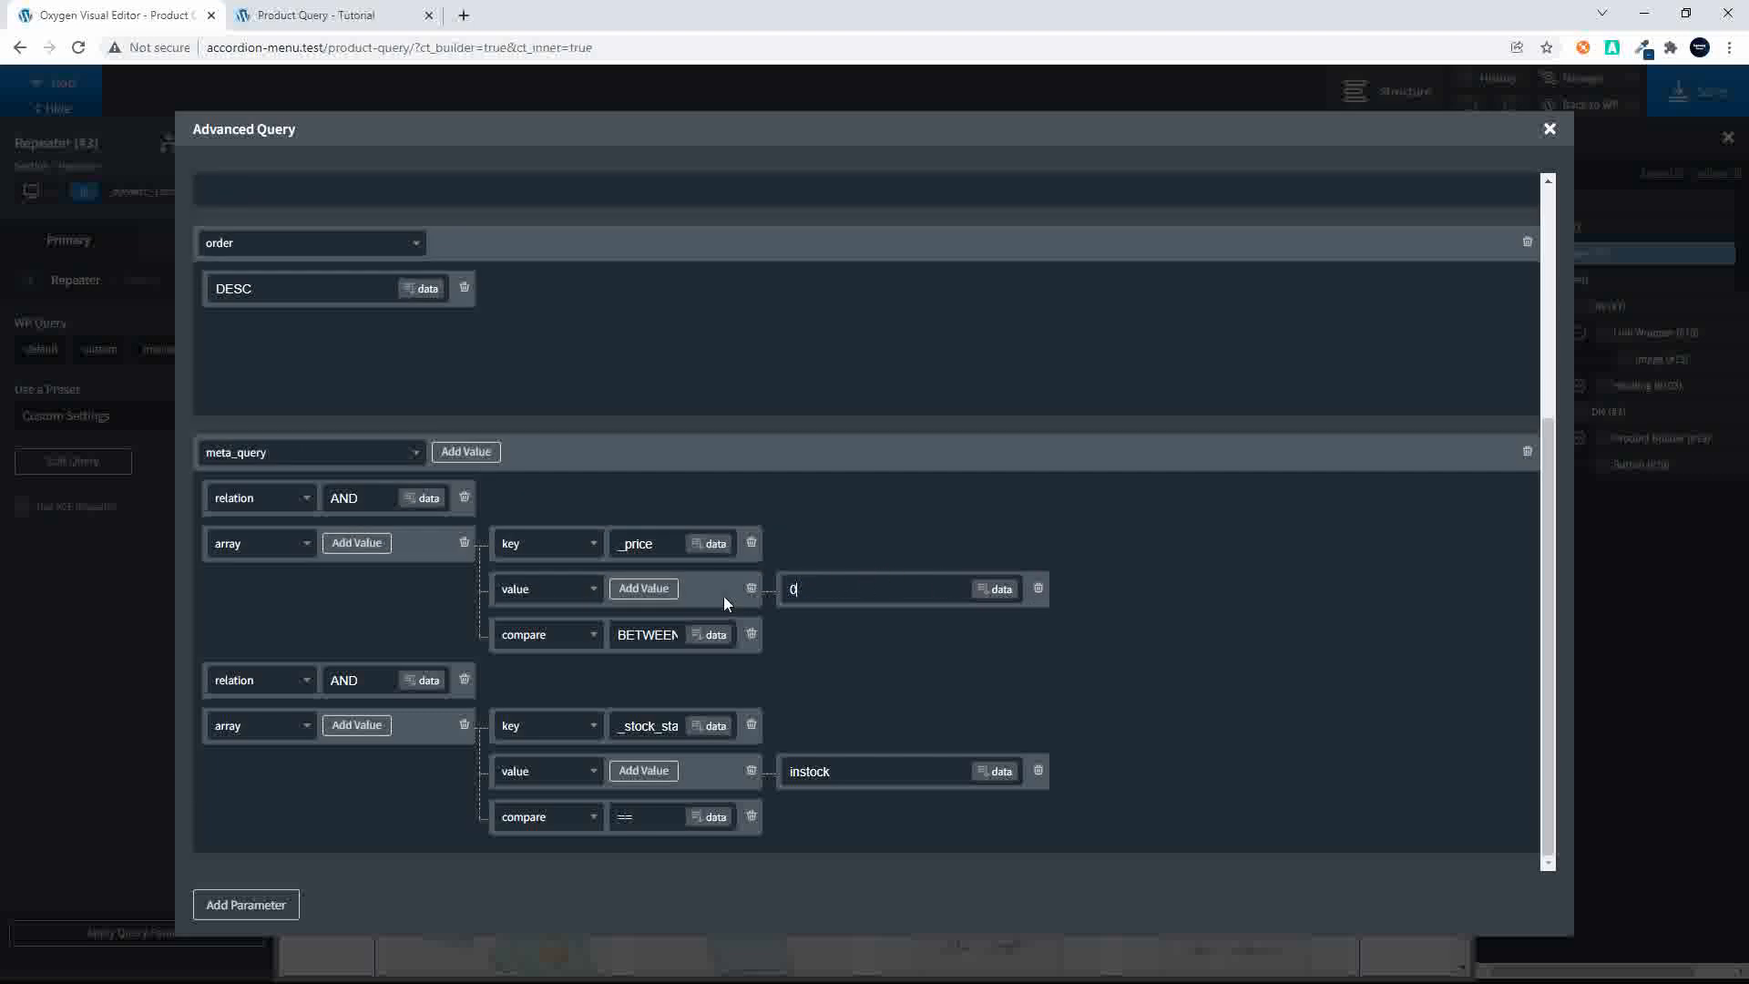
pyautogui.doubleClick(667, 637)
pyautogui.write('>')
# Step: Save the price condition change, reload the live Product Query page and look through the listed products
pyautogui.click(1551, 129)
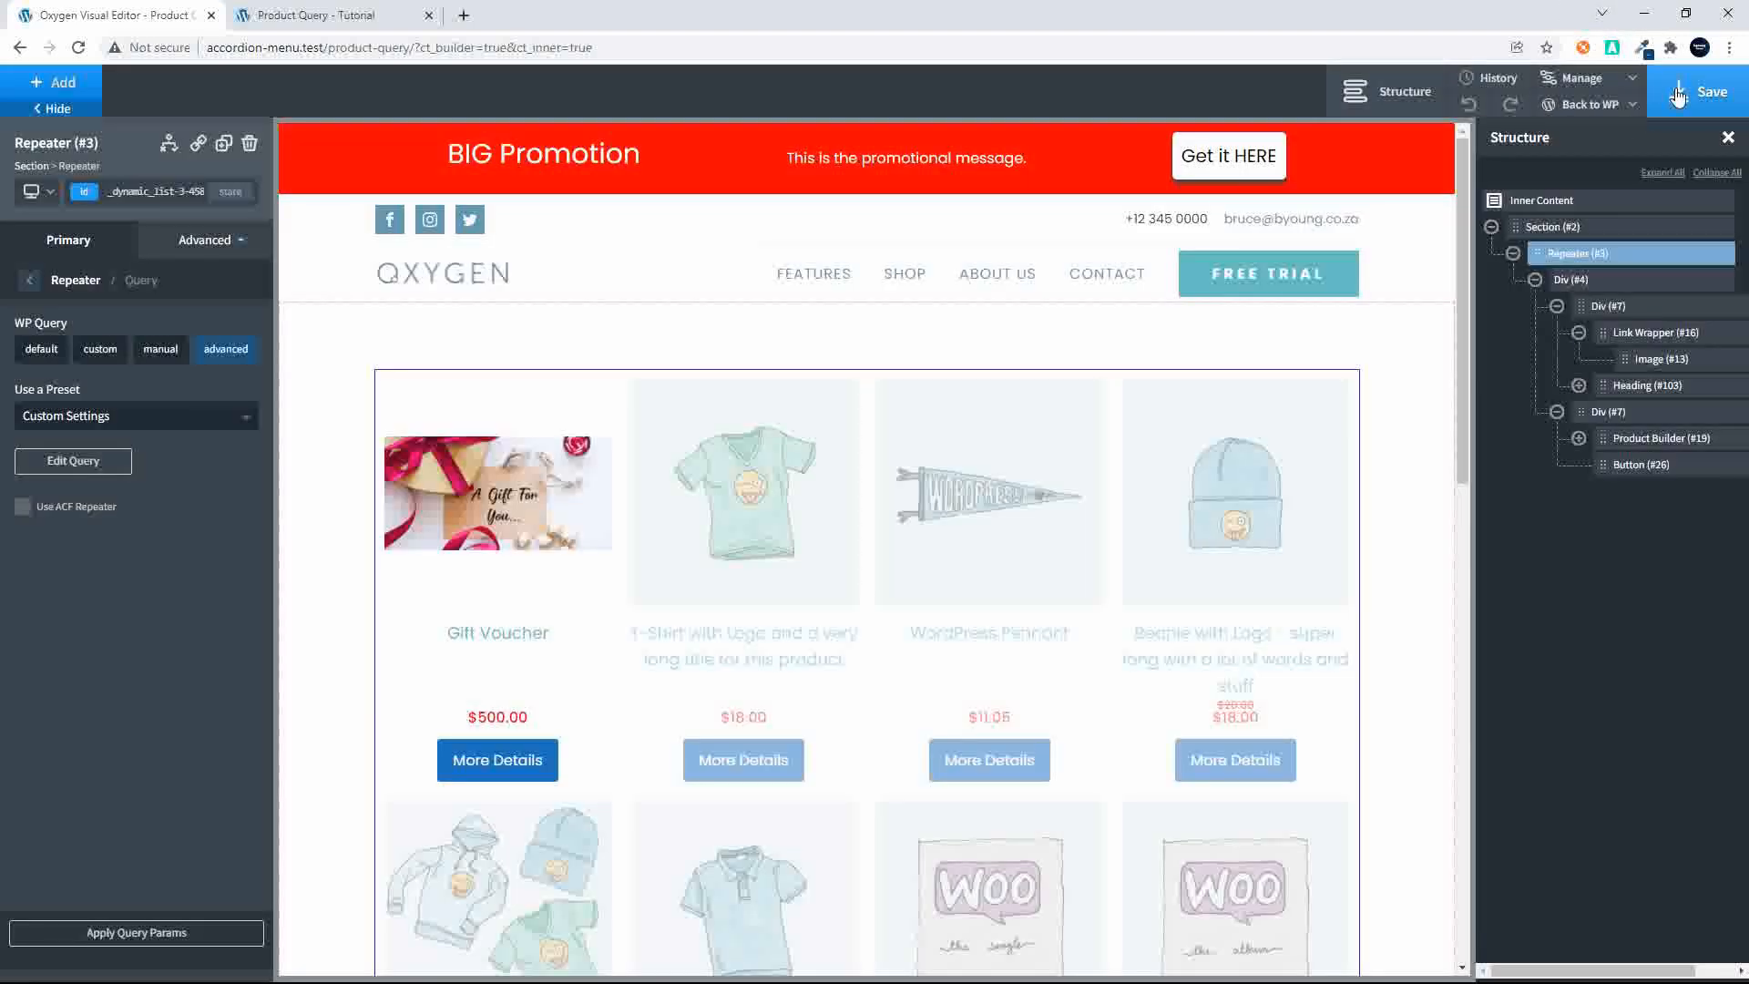
pyautogui.click(333, 15)
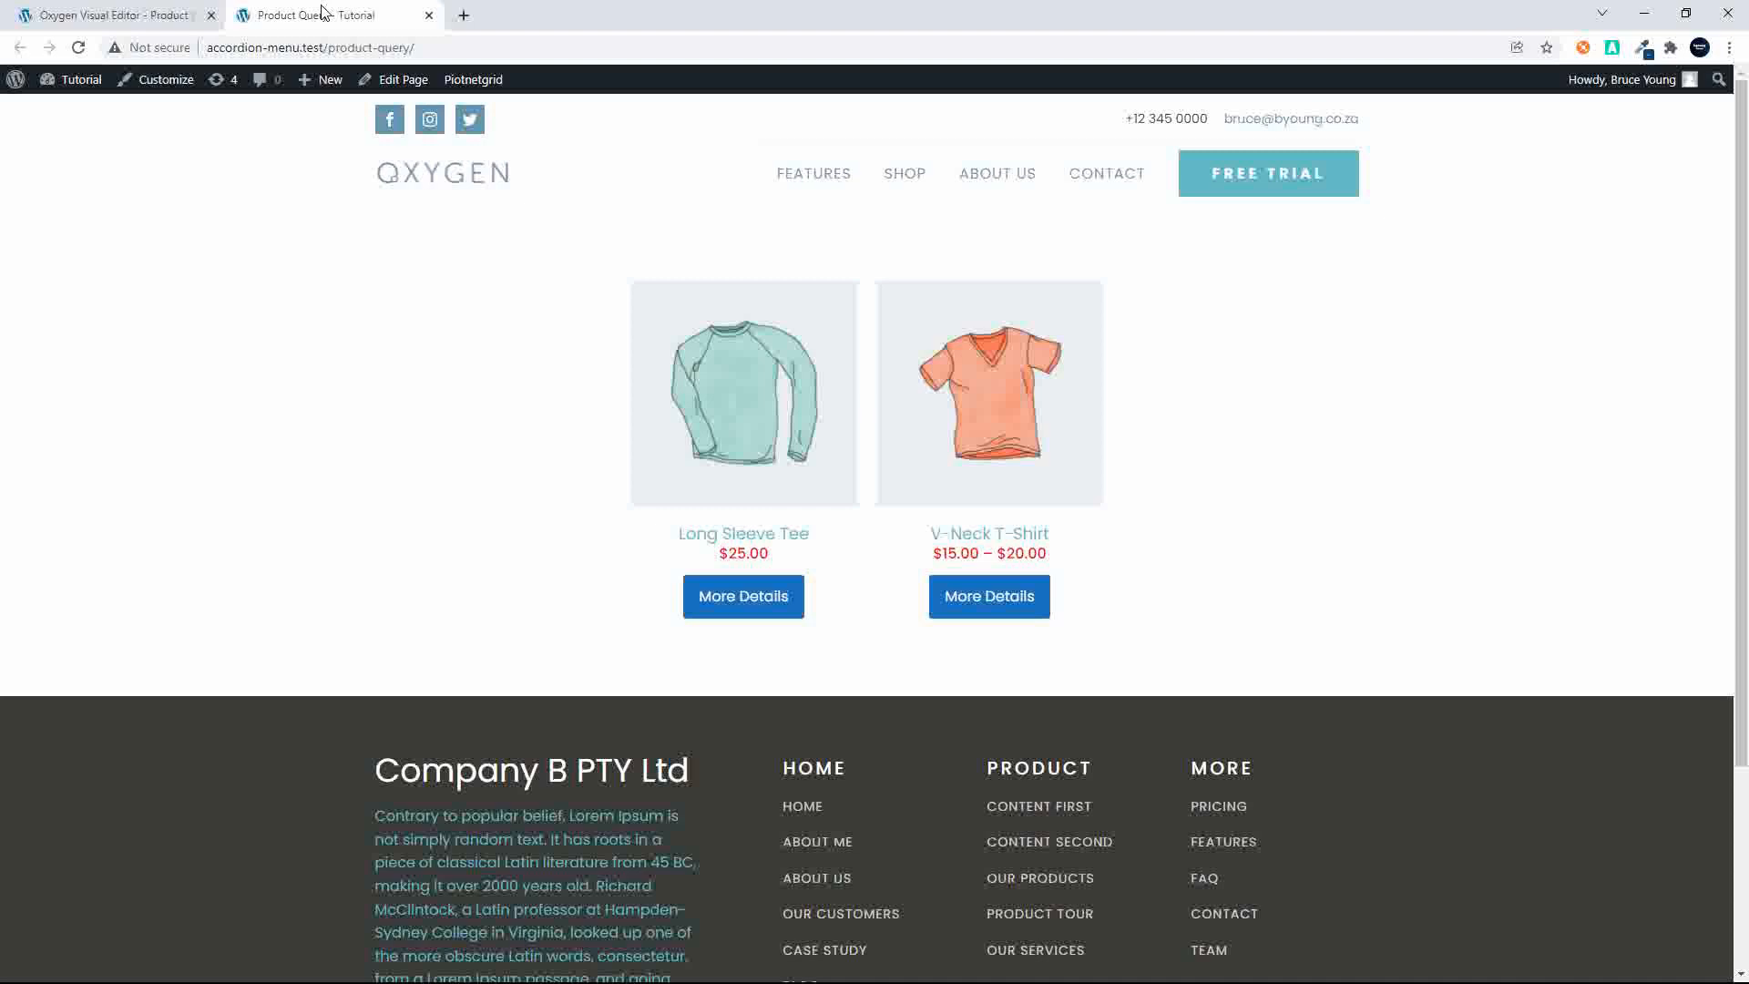
pyautogui.click(414, 46)
pyautogui.press('Return')
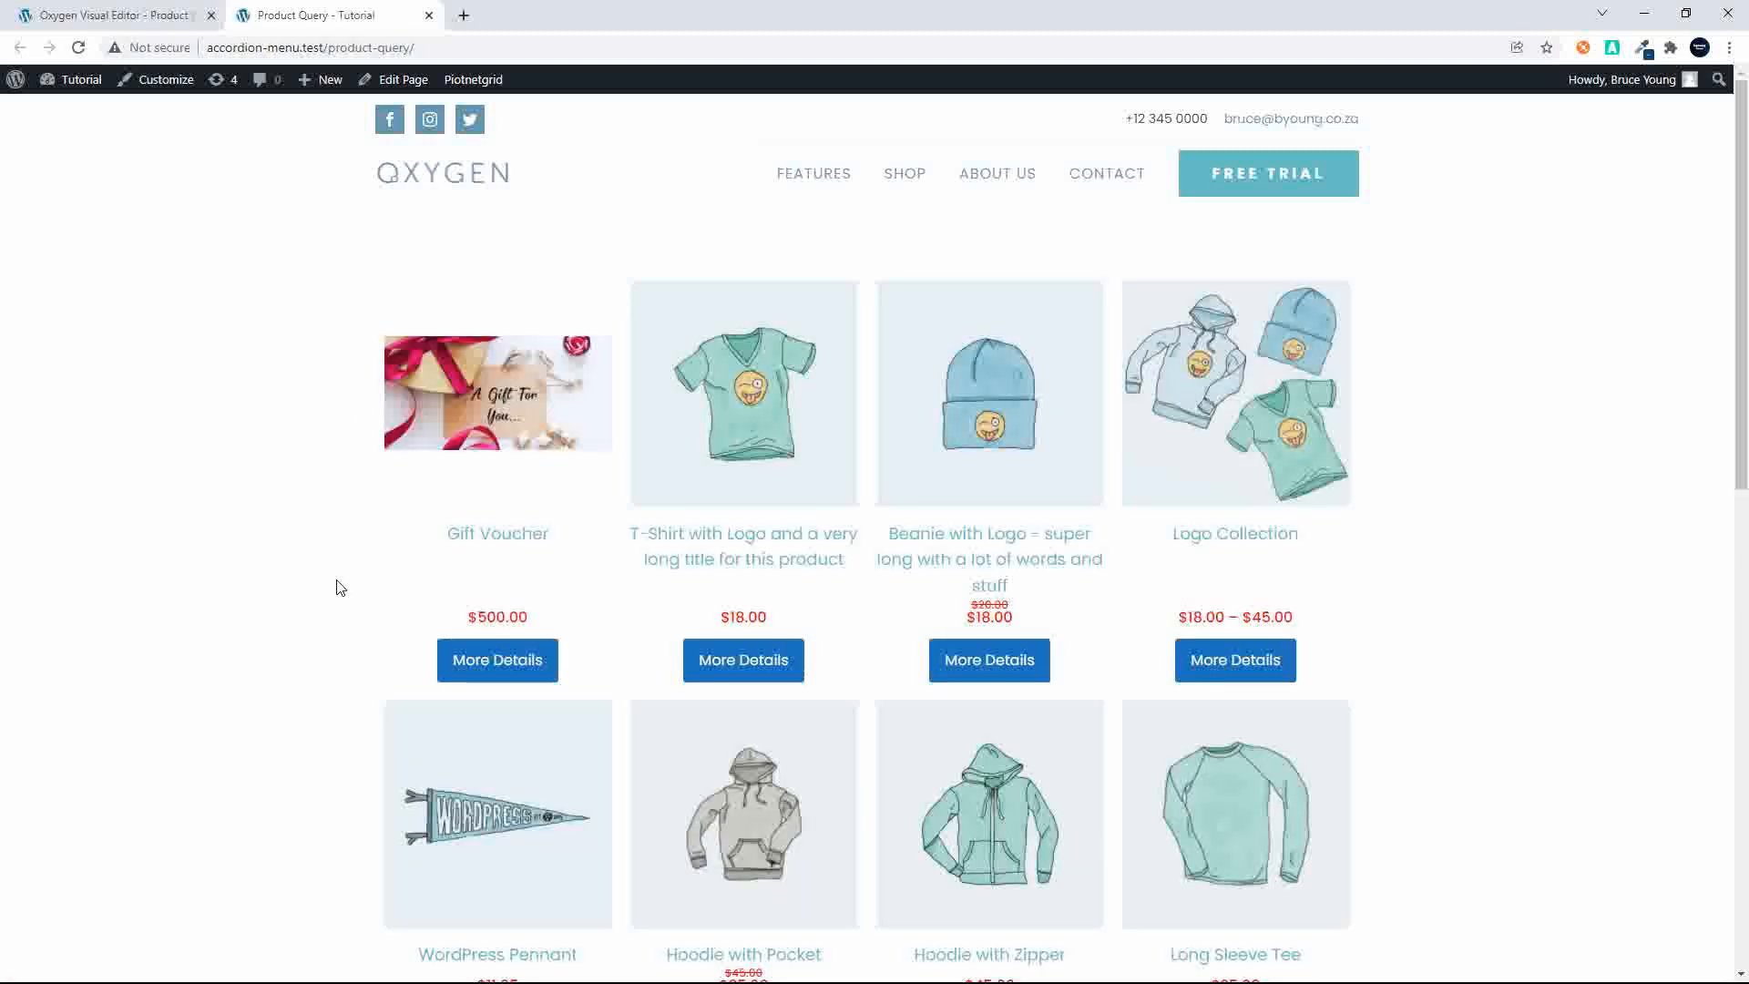
pyautogui.scroll(-6, 339, 588)
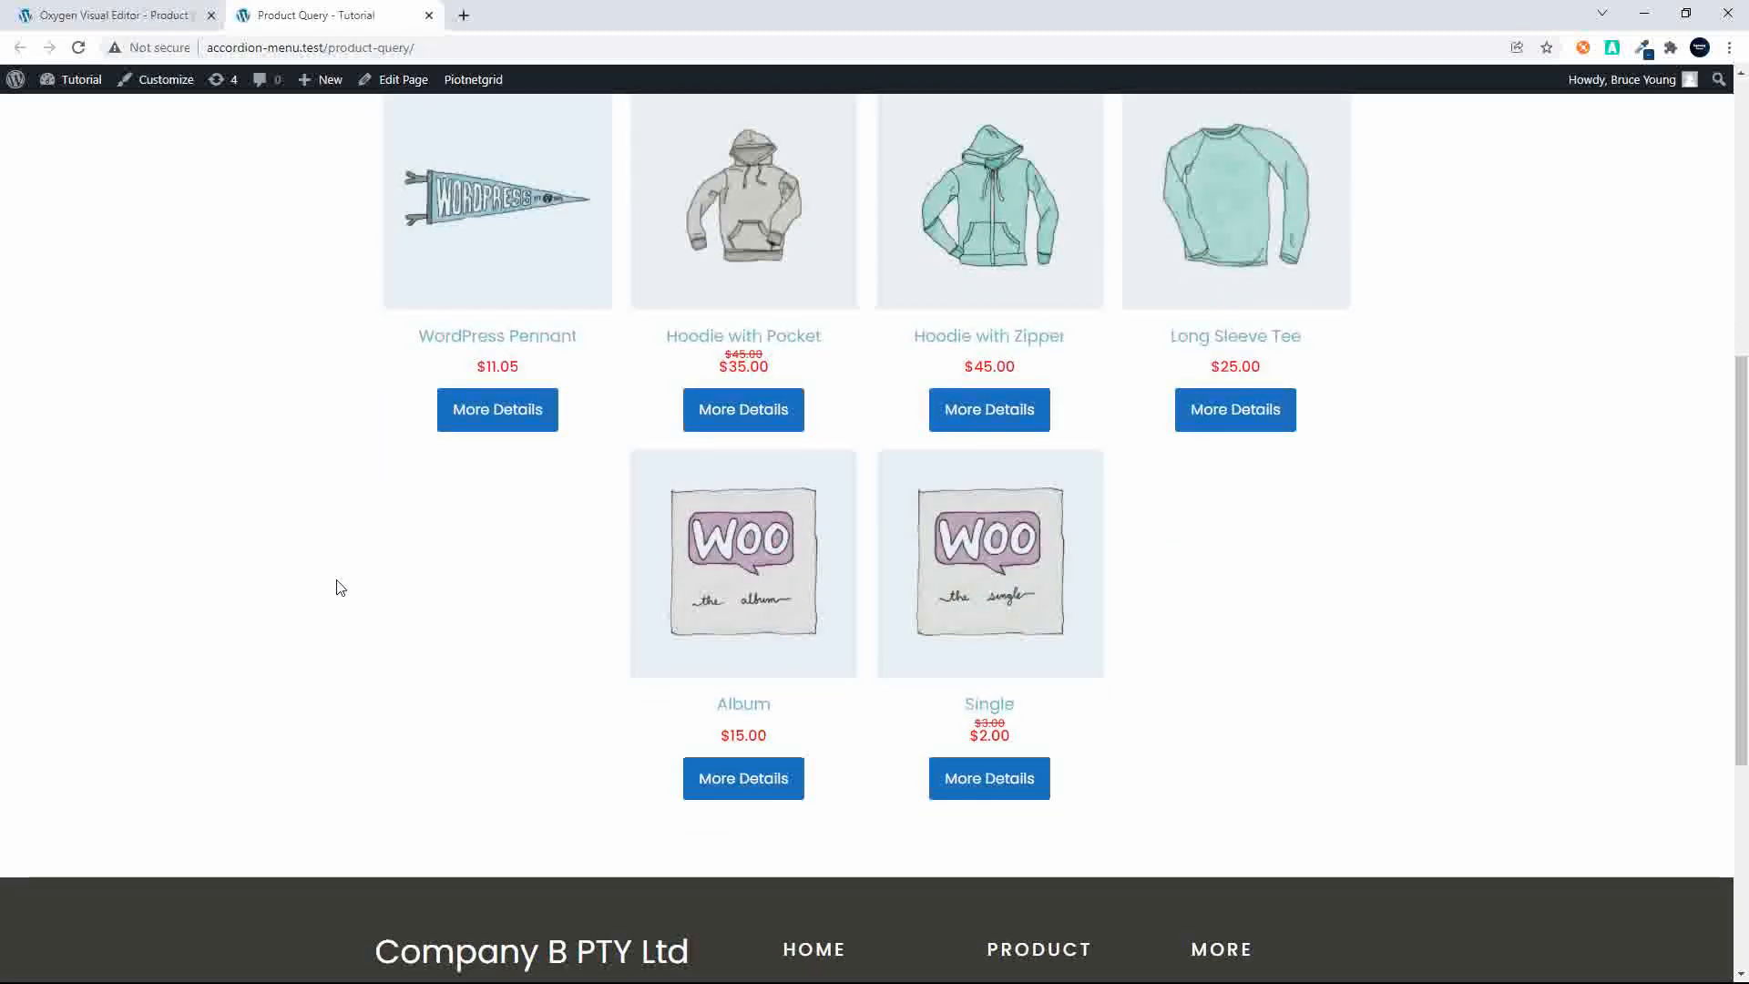
pyautogui.scroll(2, 339, 587)
pyautogui.scroll(3, 339, 588)
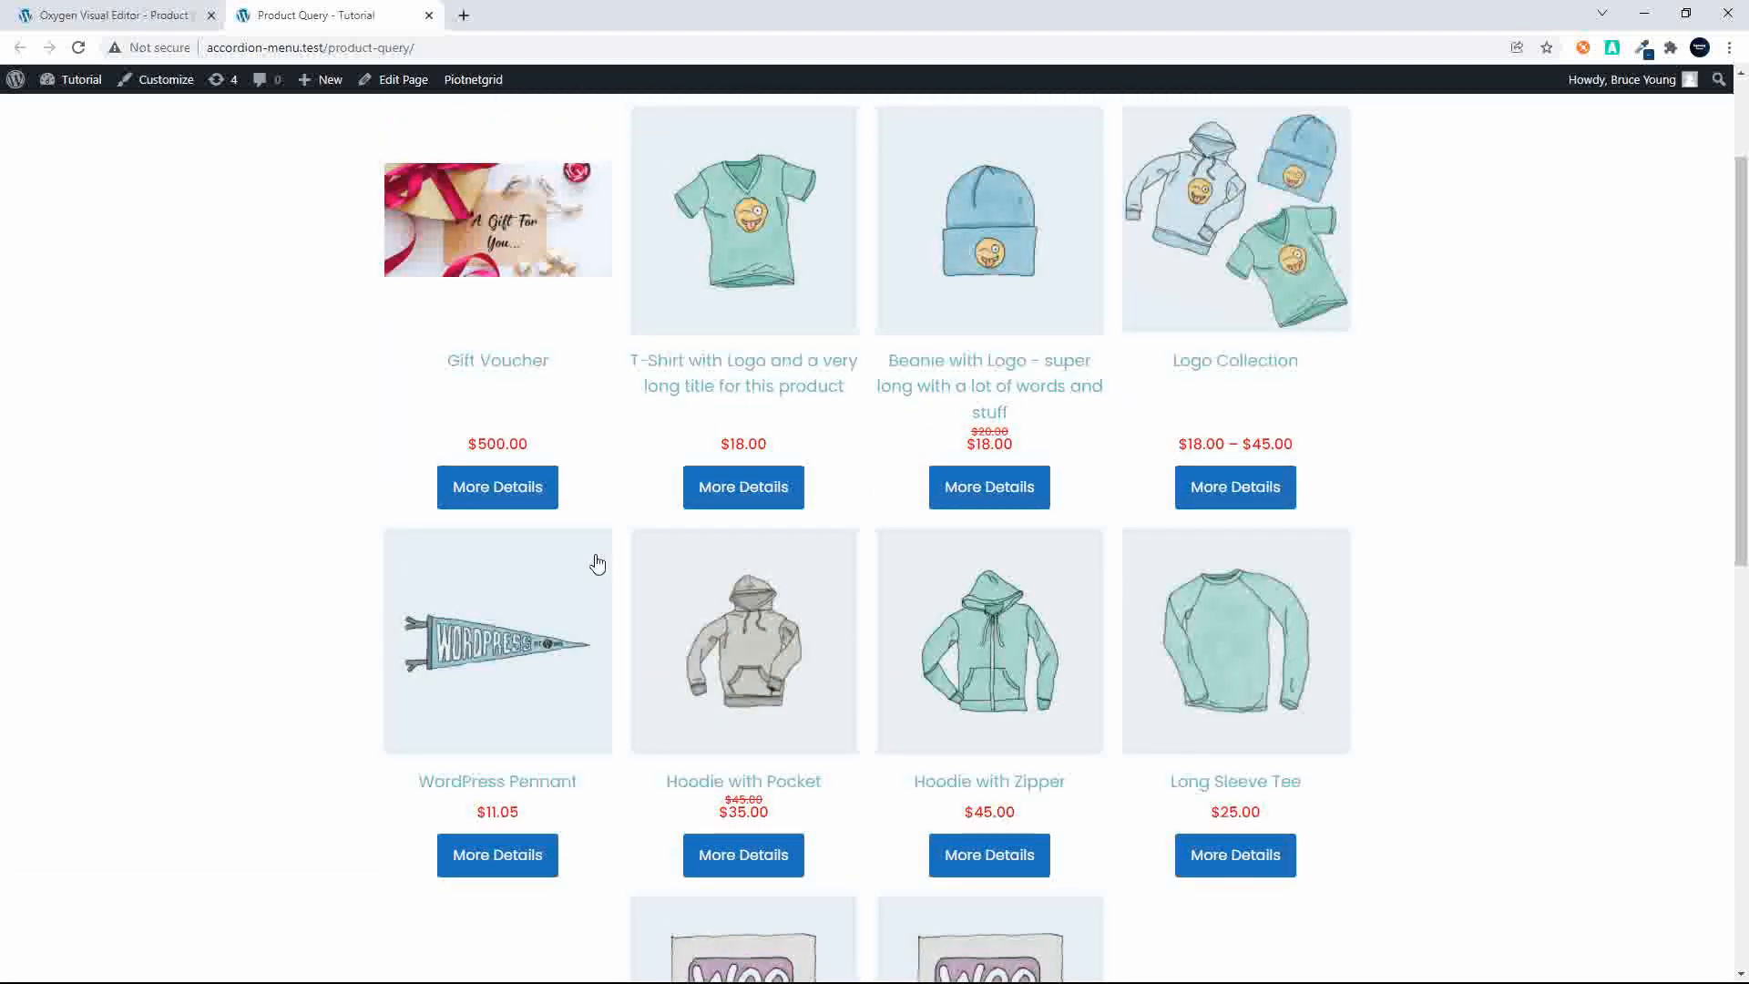
# Step: Reopen the repeater's advanced query in the editor and add a tax_query parameter
pyautogui.click(133, 9)
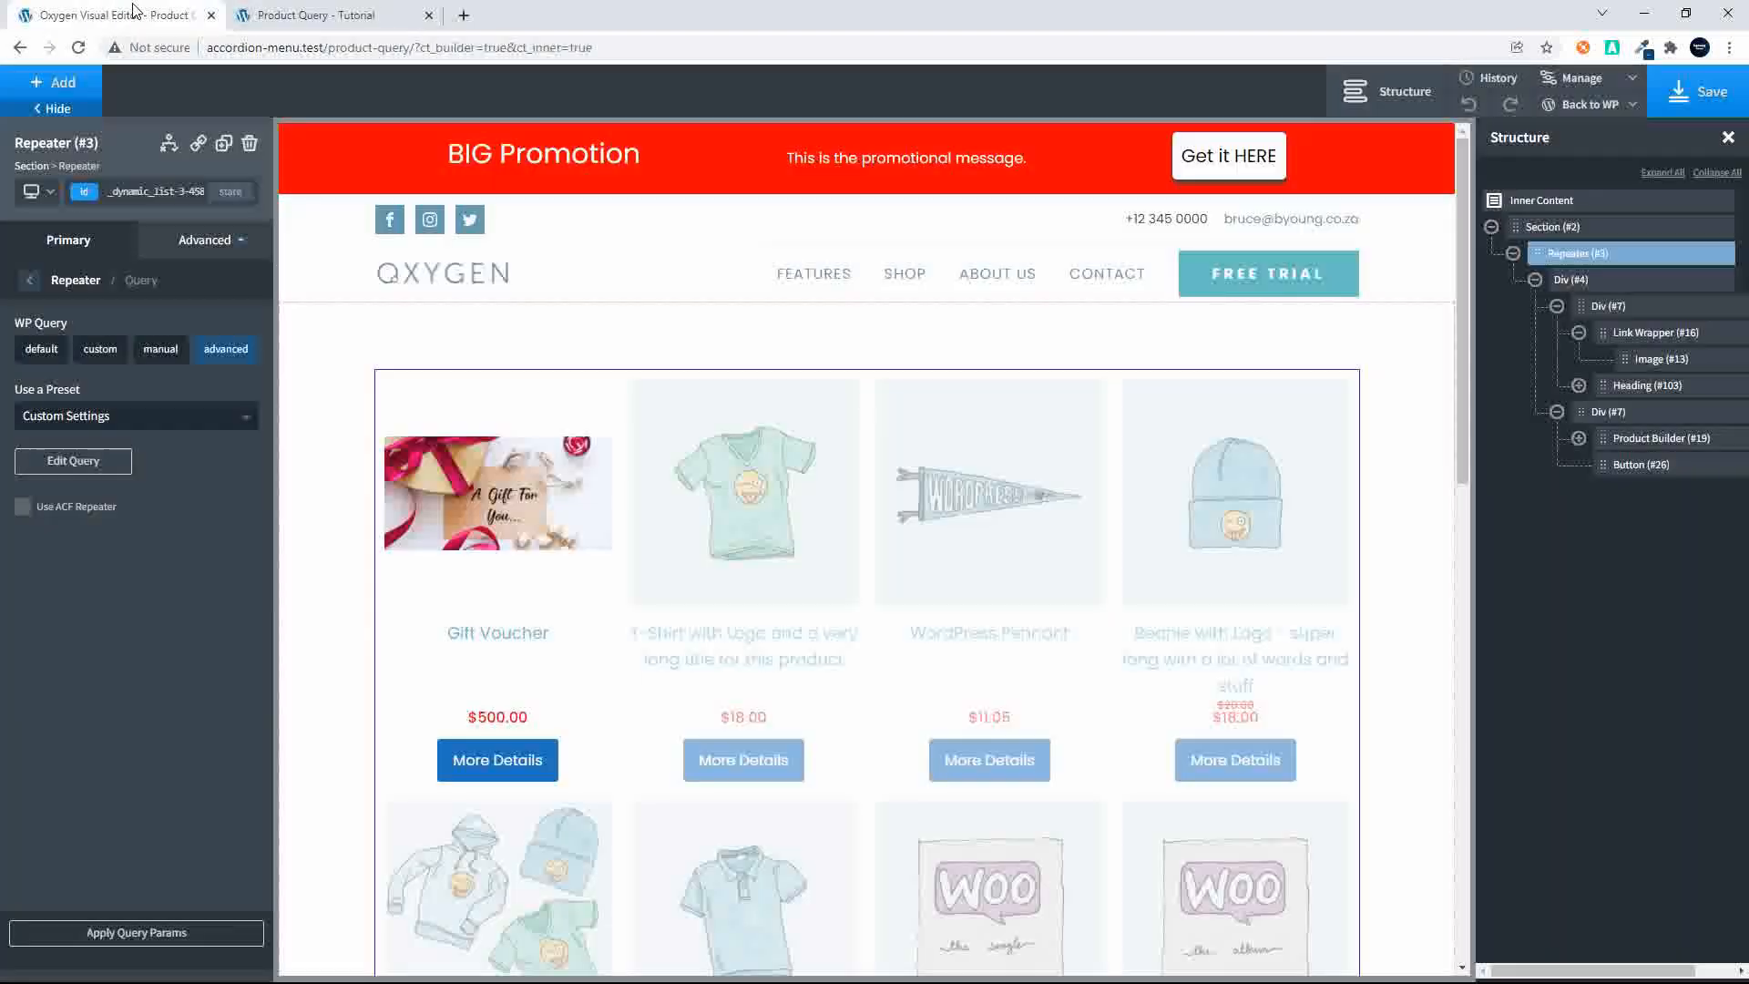
pyautogui.click(87, 462)
pyautogui.scroll(-4, 408, 628)
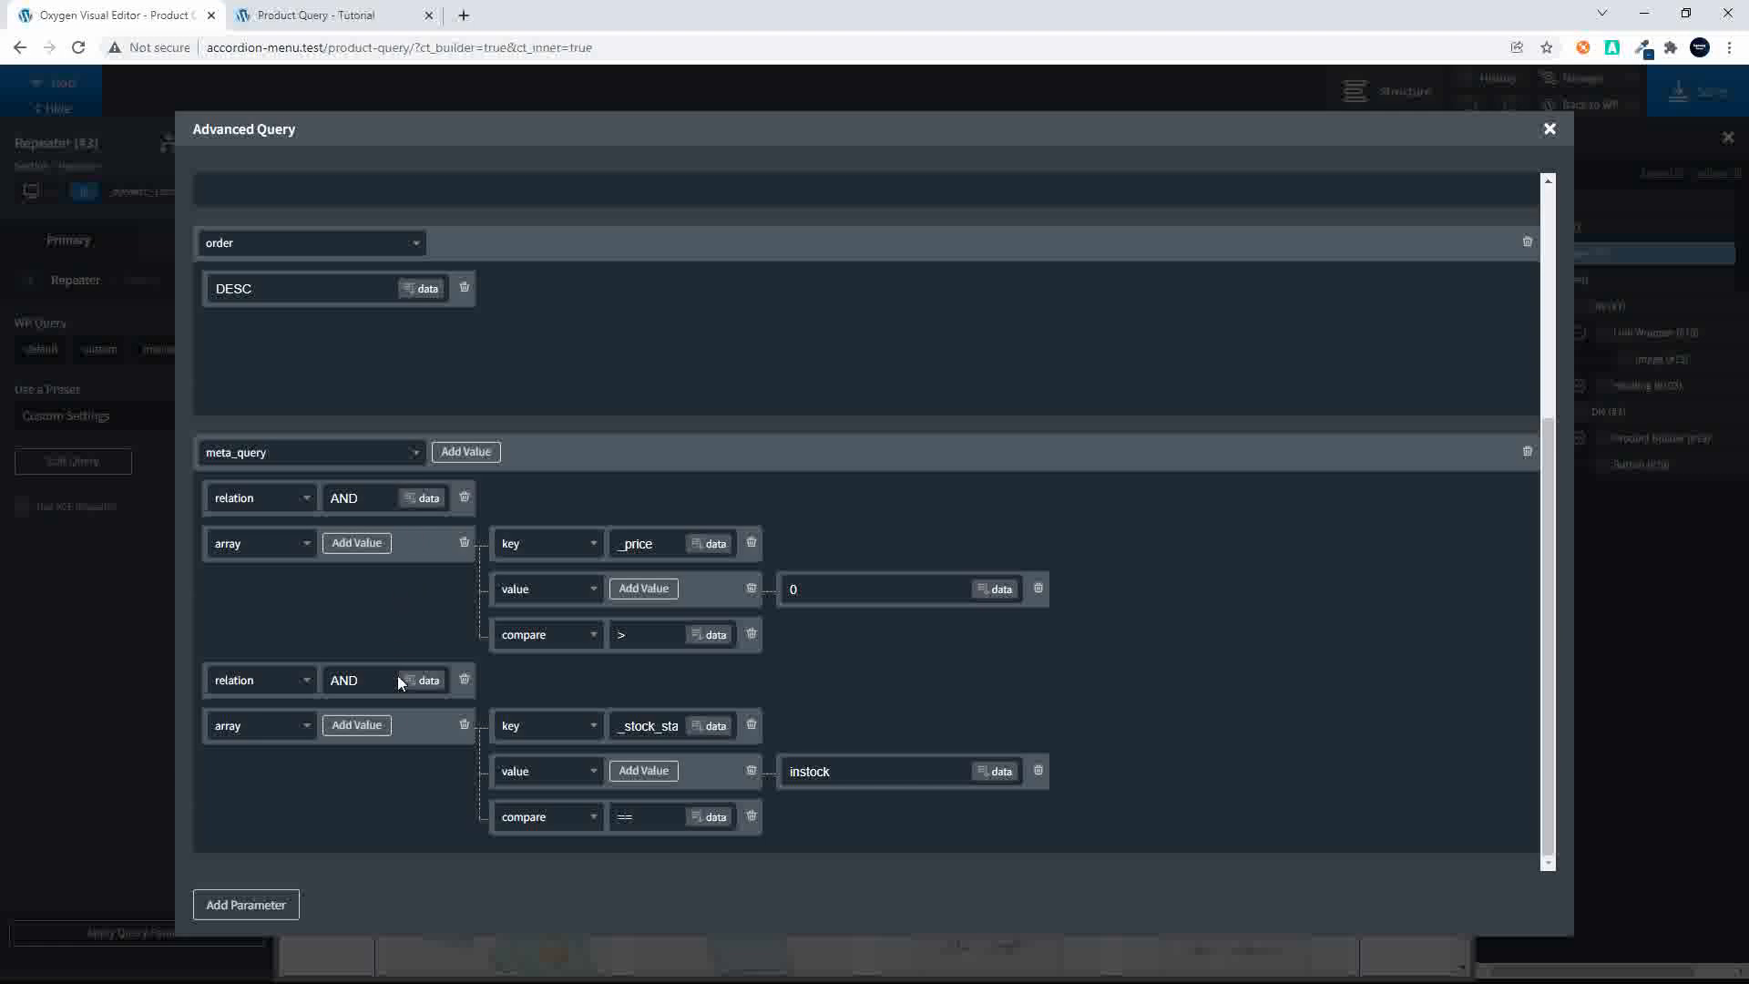
pyautogui.click(269, 906)
pyautogui.scroll(-3, 419, 778)
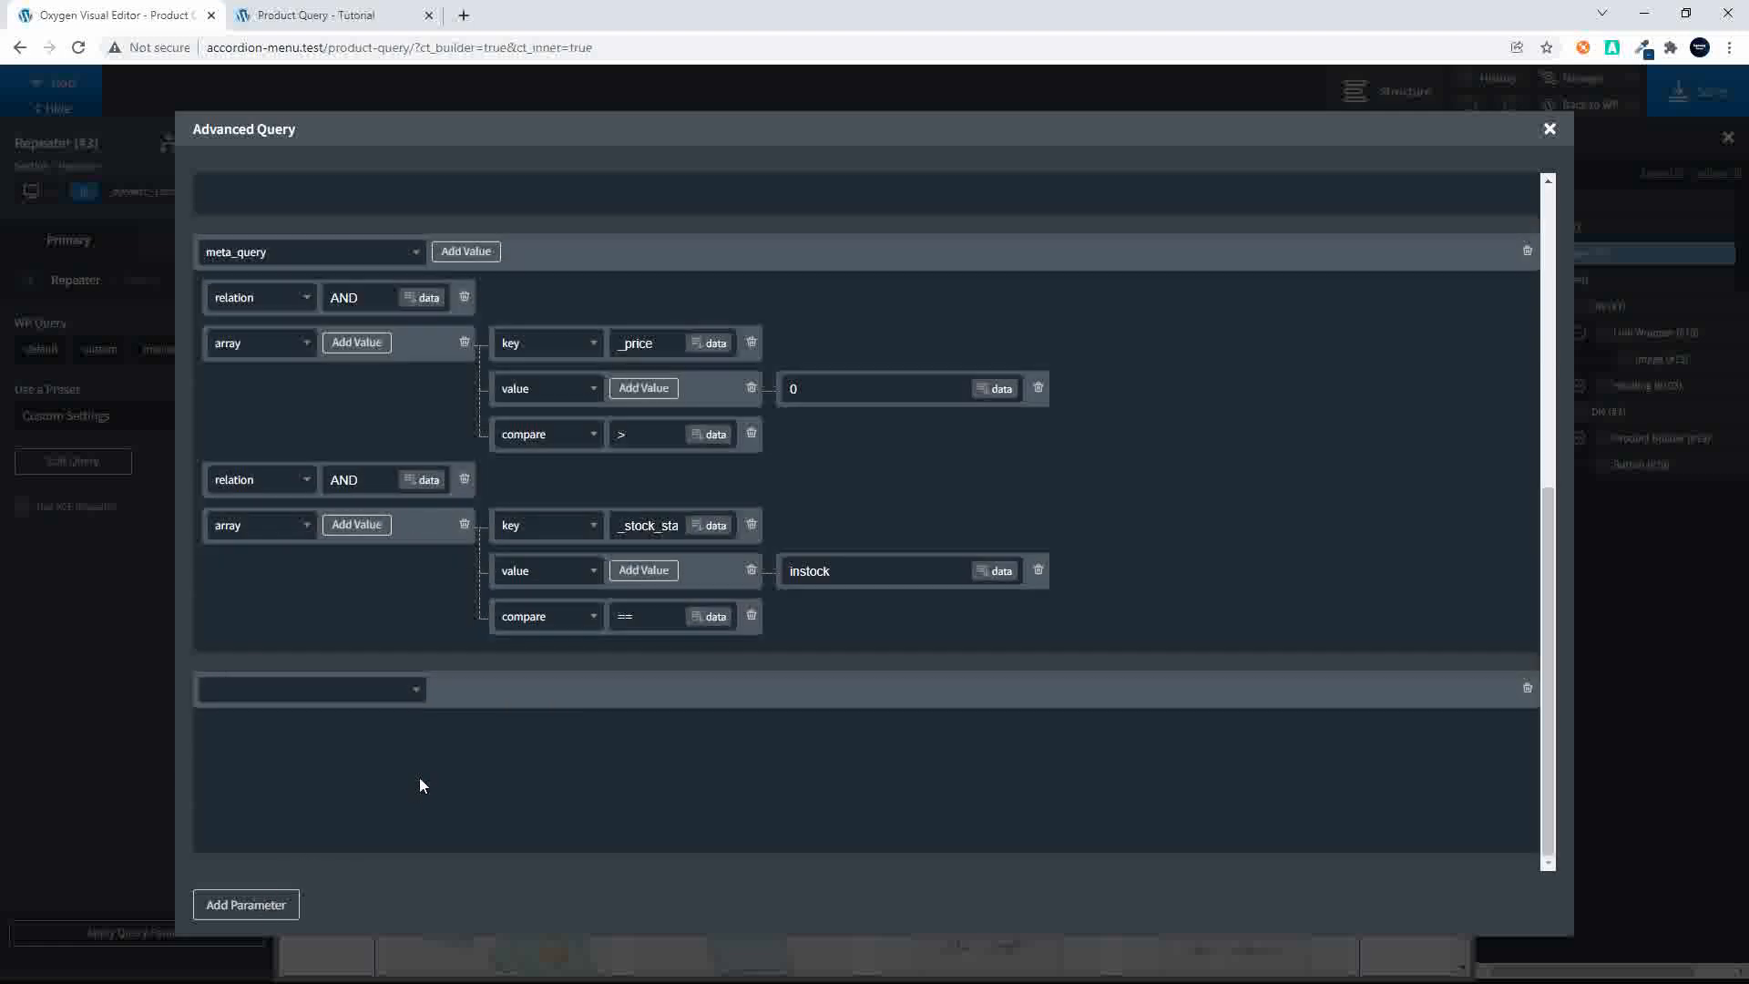
pyautogui.click(420, 699)
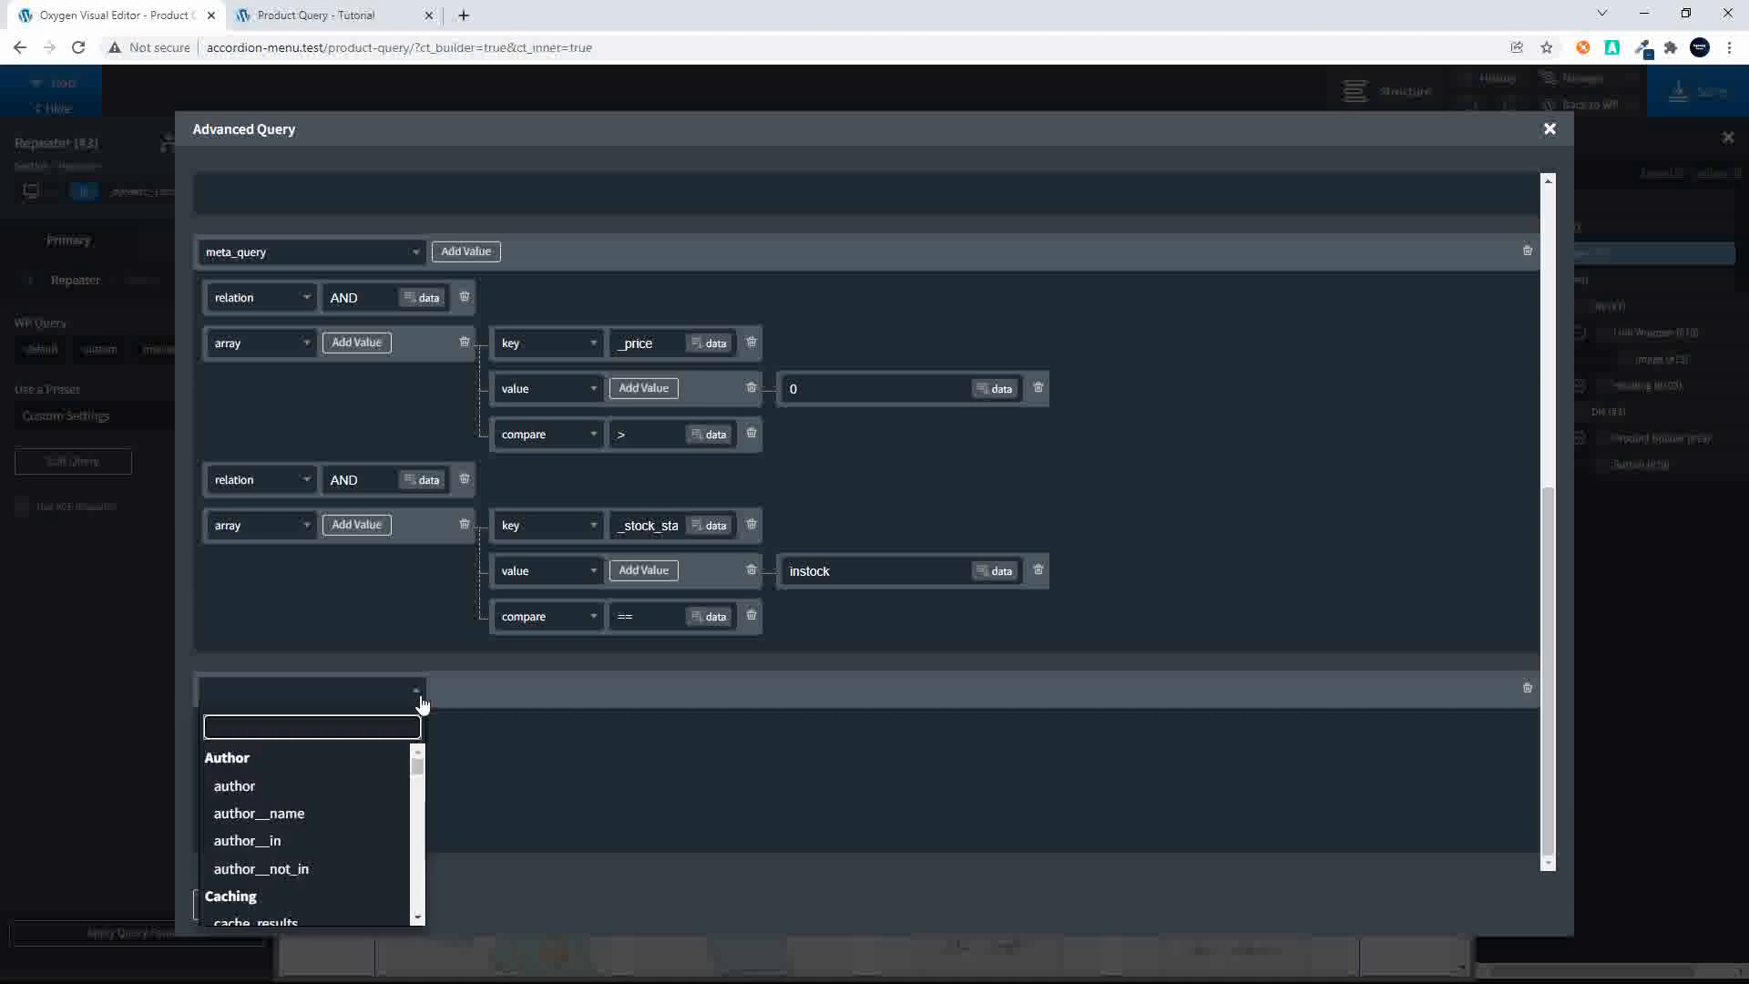
pyautogui.write('tax')
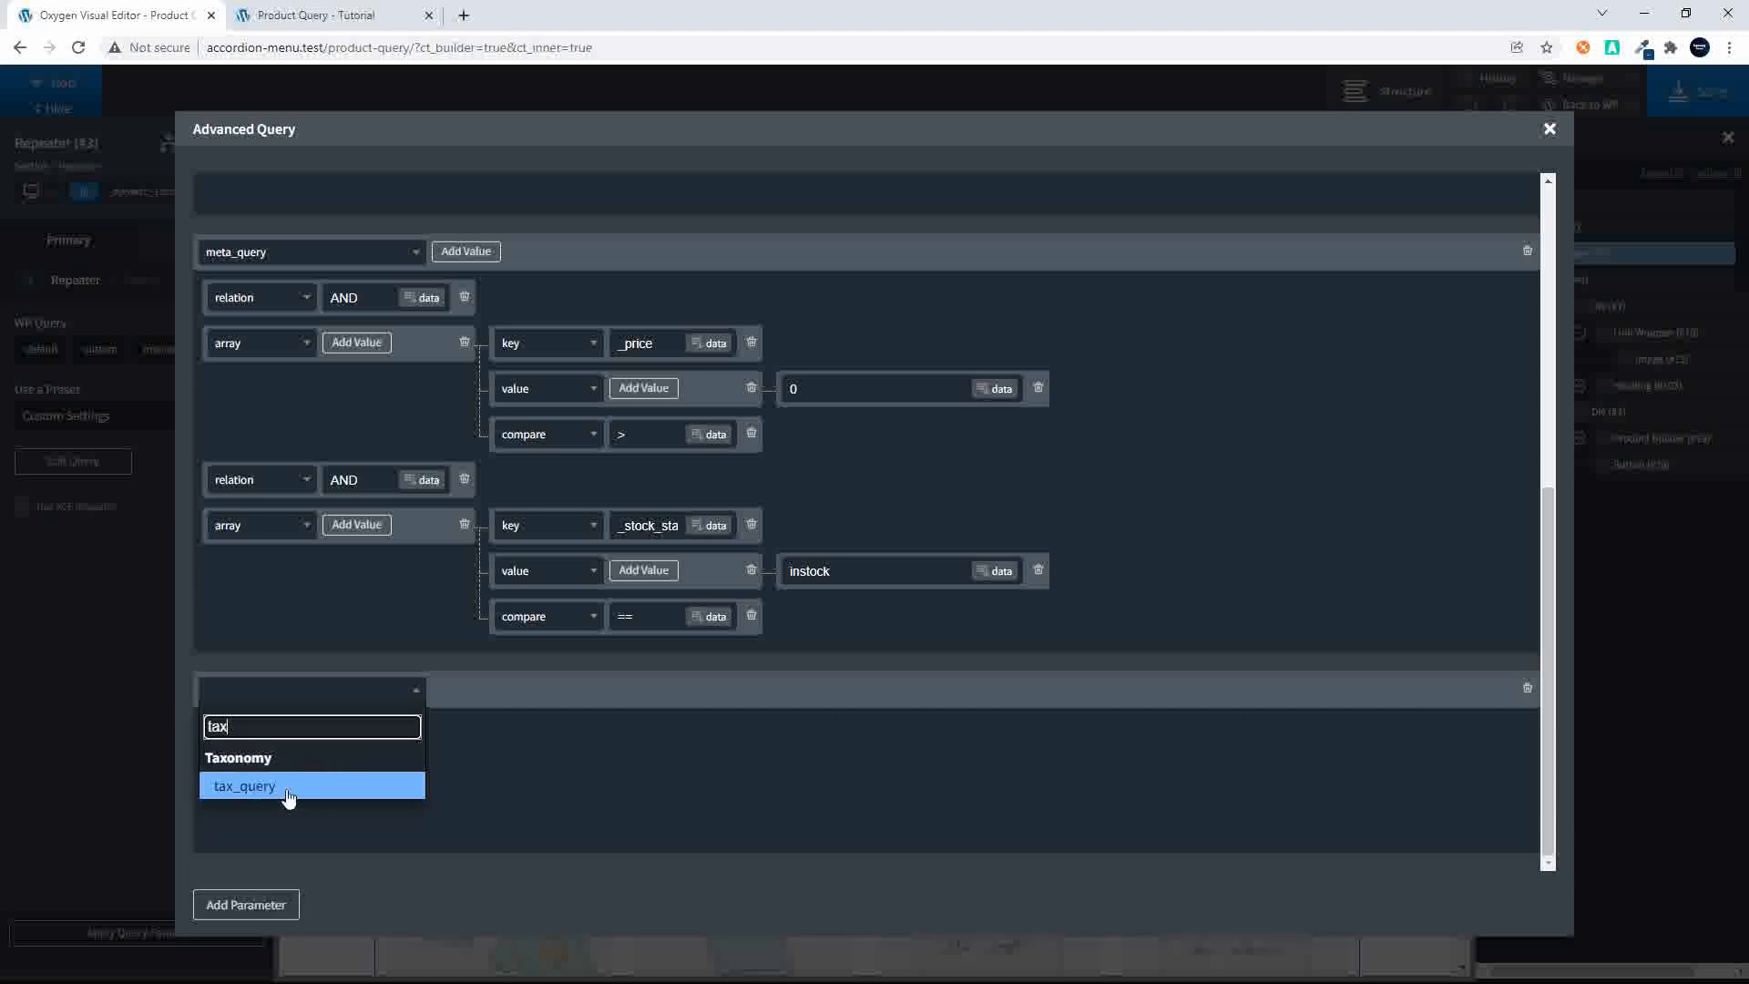
pyautogui.click(285, 796)
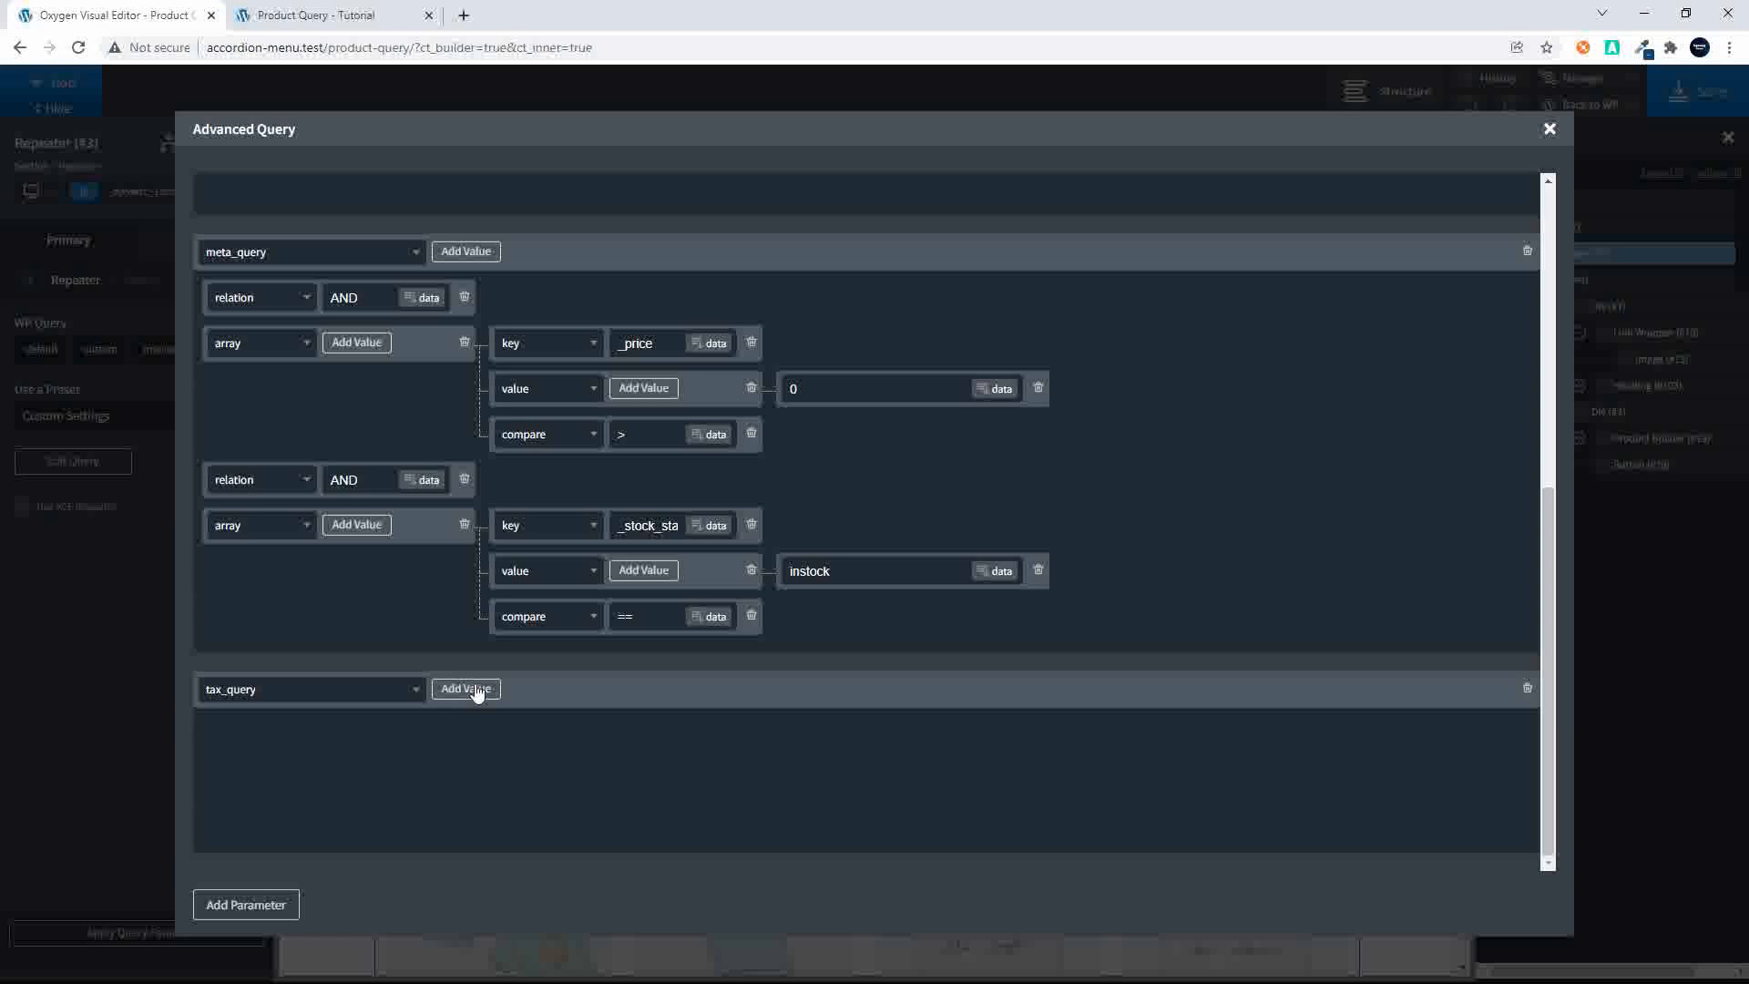
# Step: Add two values to tax_query: relation set to AND, and array
pyautogui.click(477, 691)
pyautogui.click(476, 691)
pyautogui.click(303, 743)
pyautogui.click(281, 827)
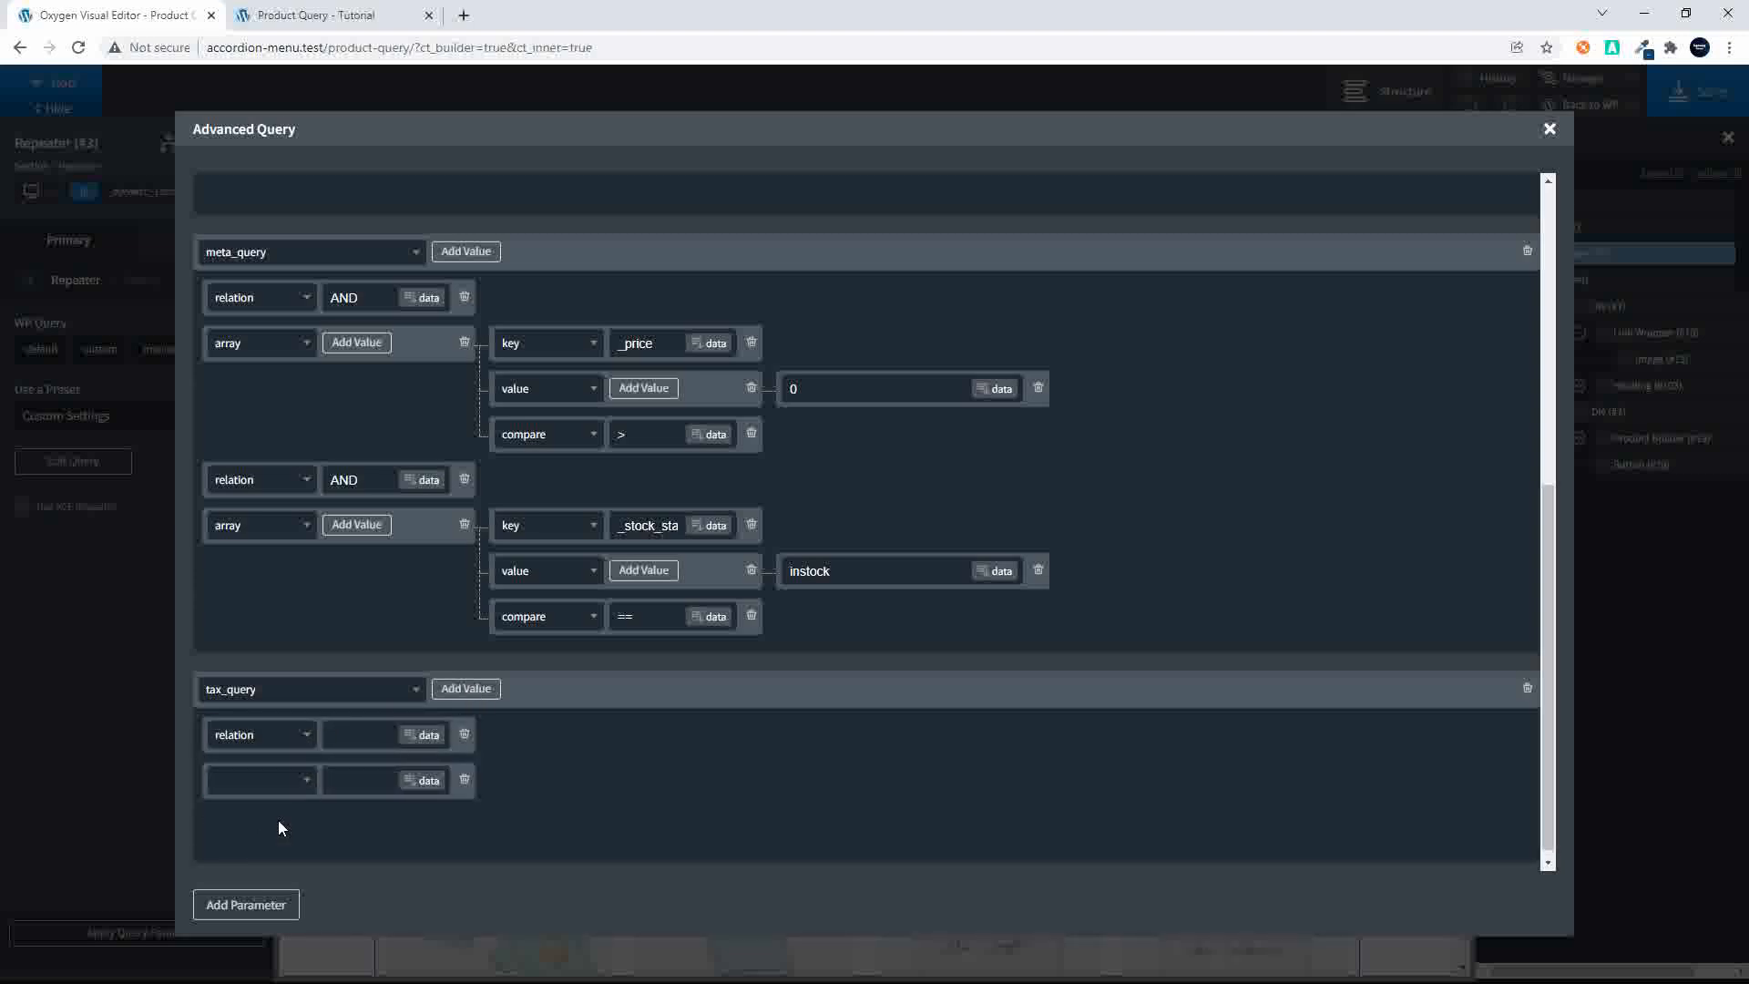
pyautogui.click(364, 735)
pyautogui.write('AND')
pyautogui.click(310, 765)
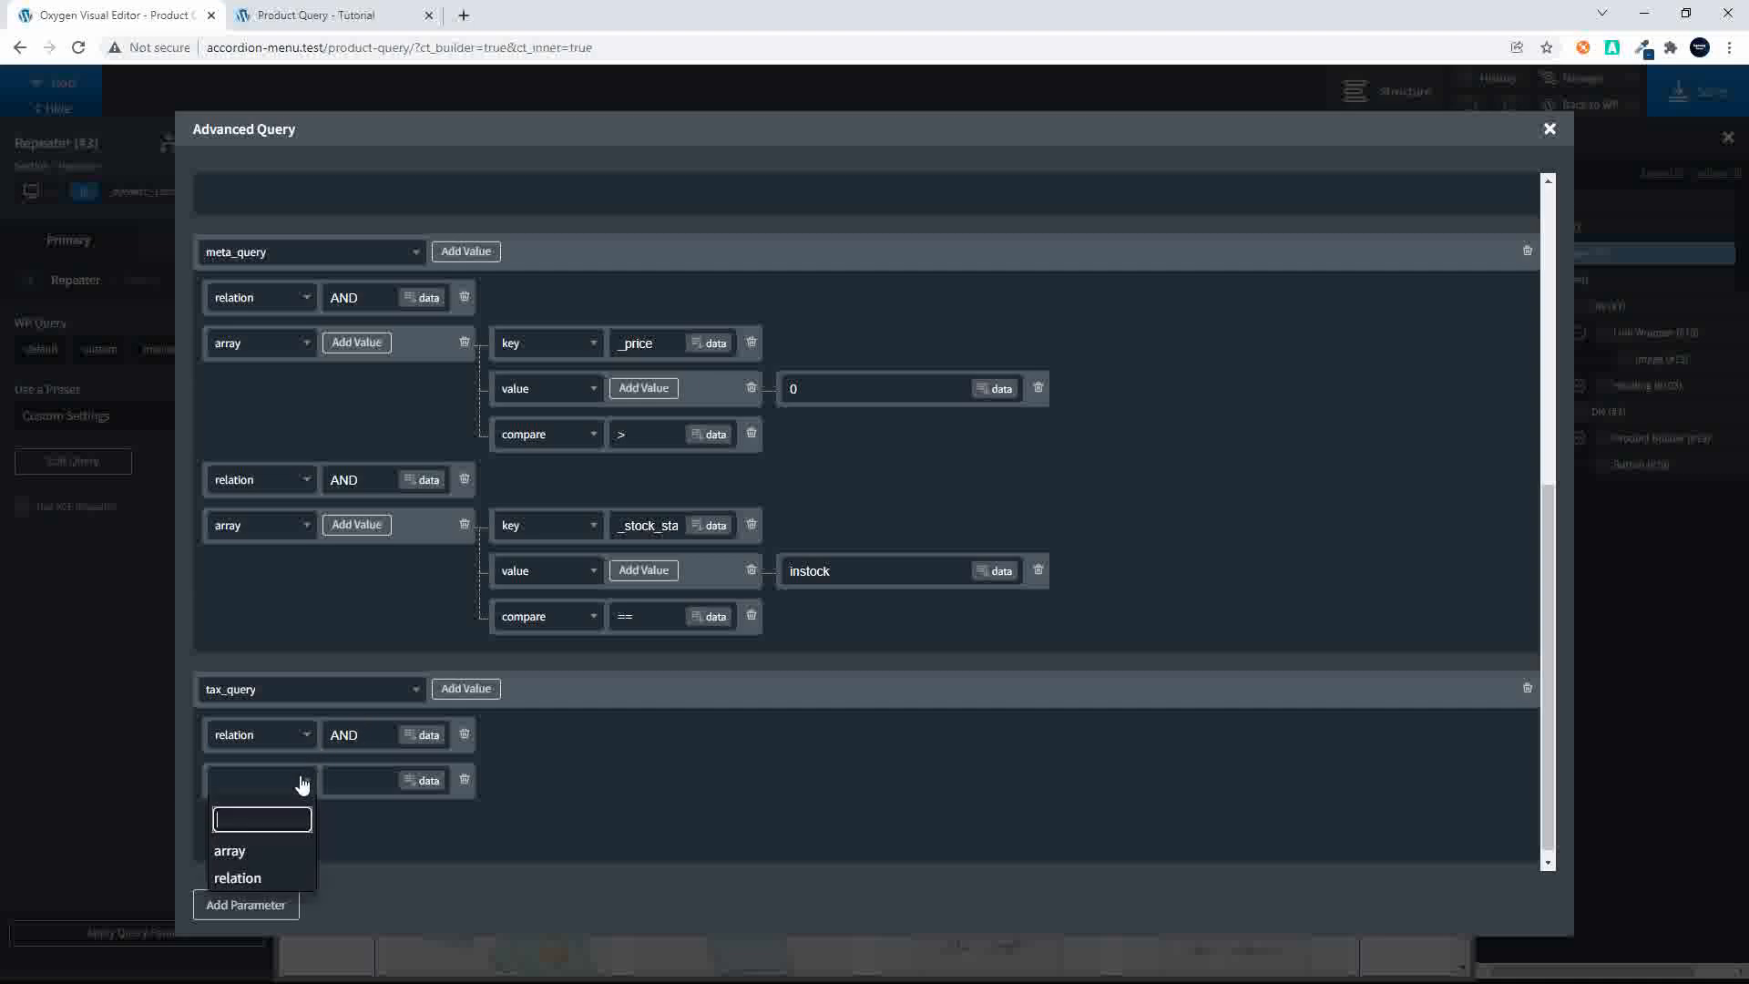
pyautogui.click(281, 847)
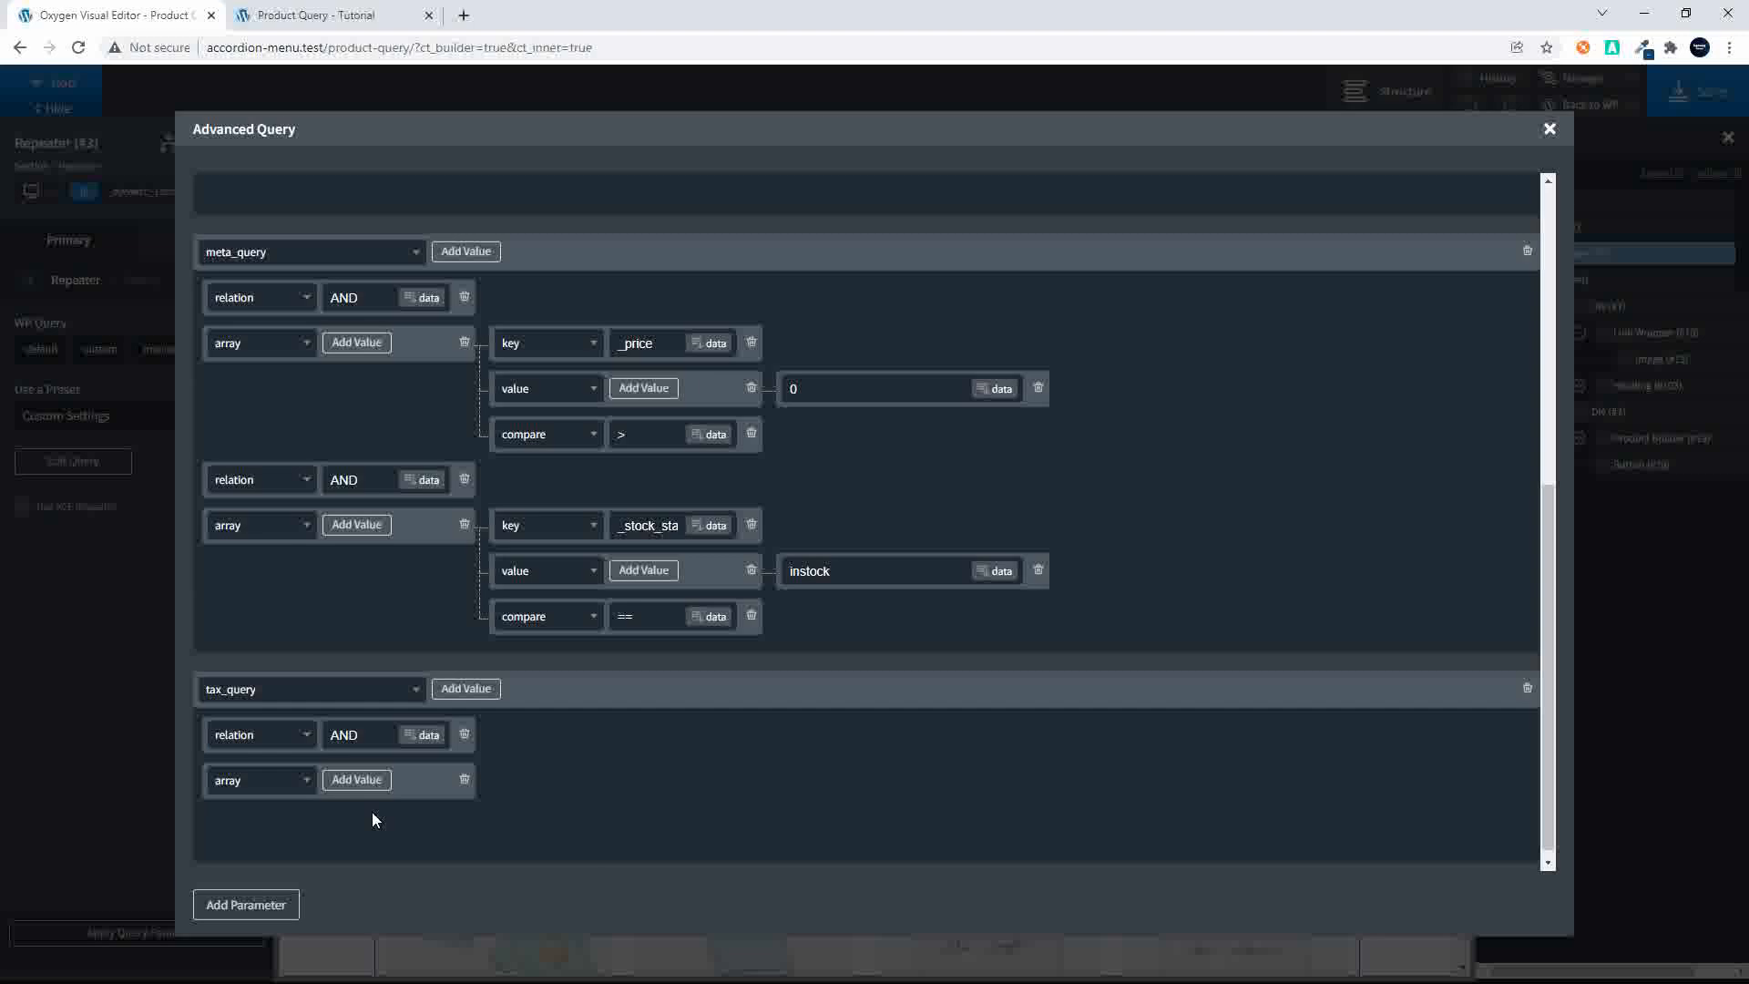
# Step: Add three entries to the tax_query array and set the first to taxonomy with the value pa_color
pyautogui.click(357, 780)
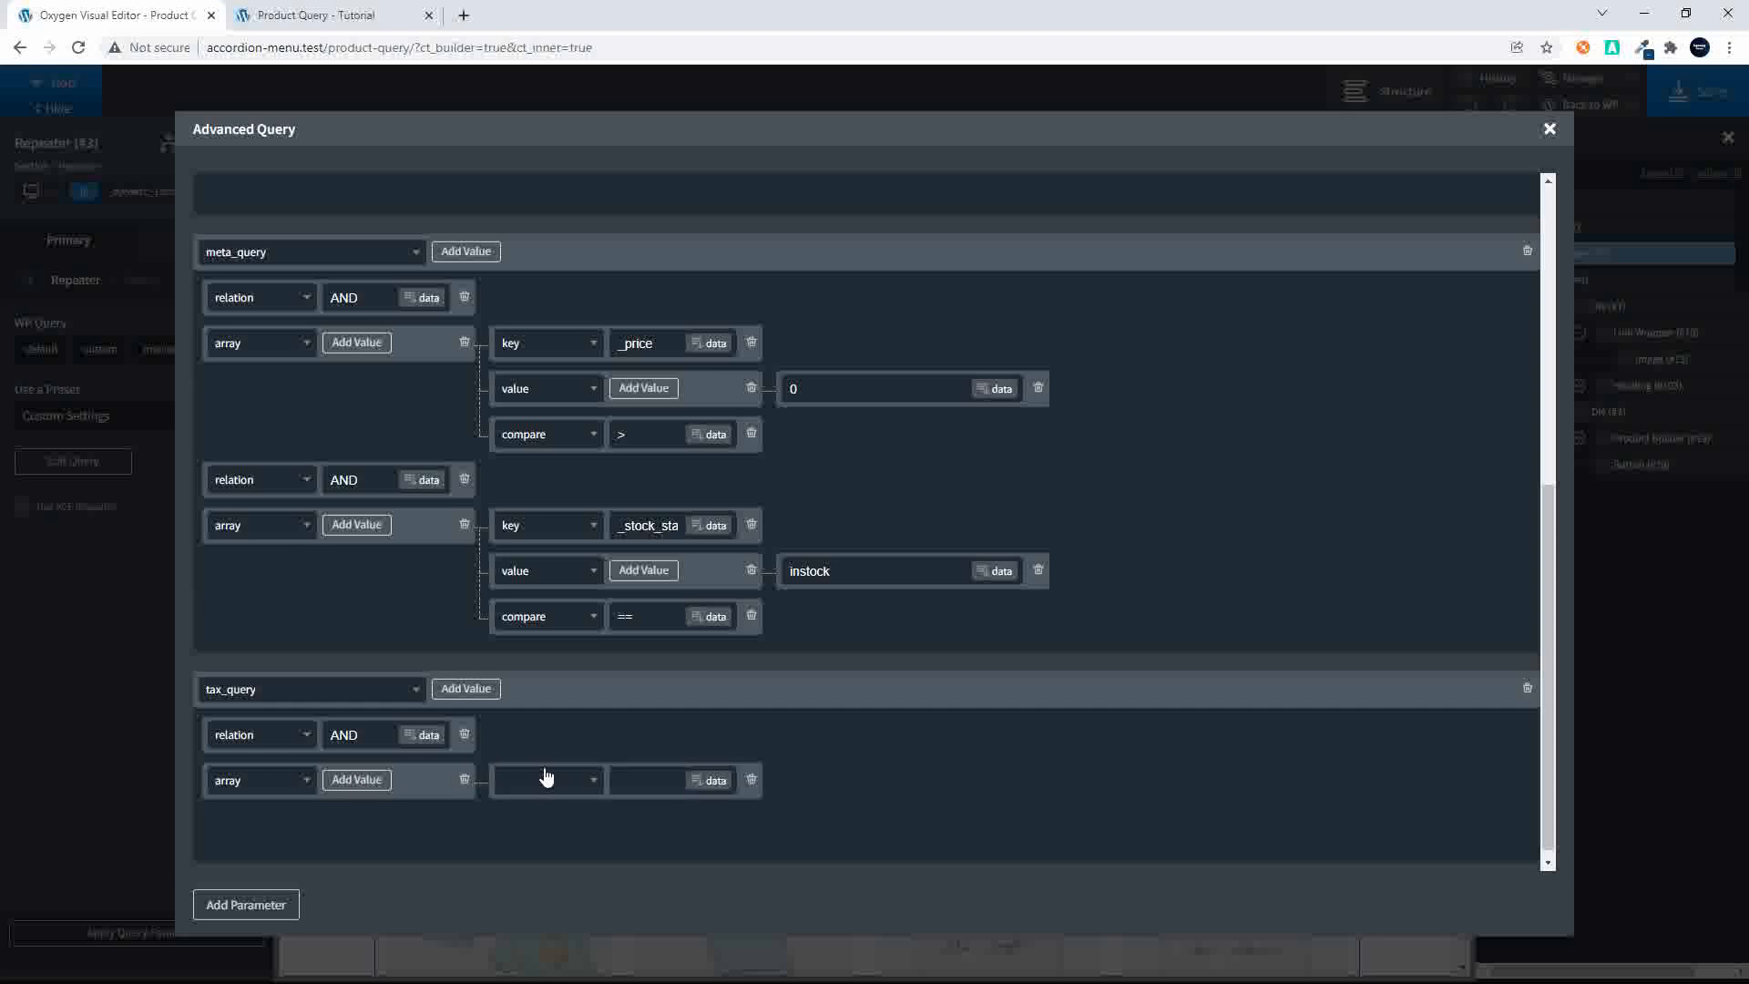
pyautogui.click(367, 785)
pyautogui.click(367, 785)
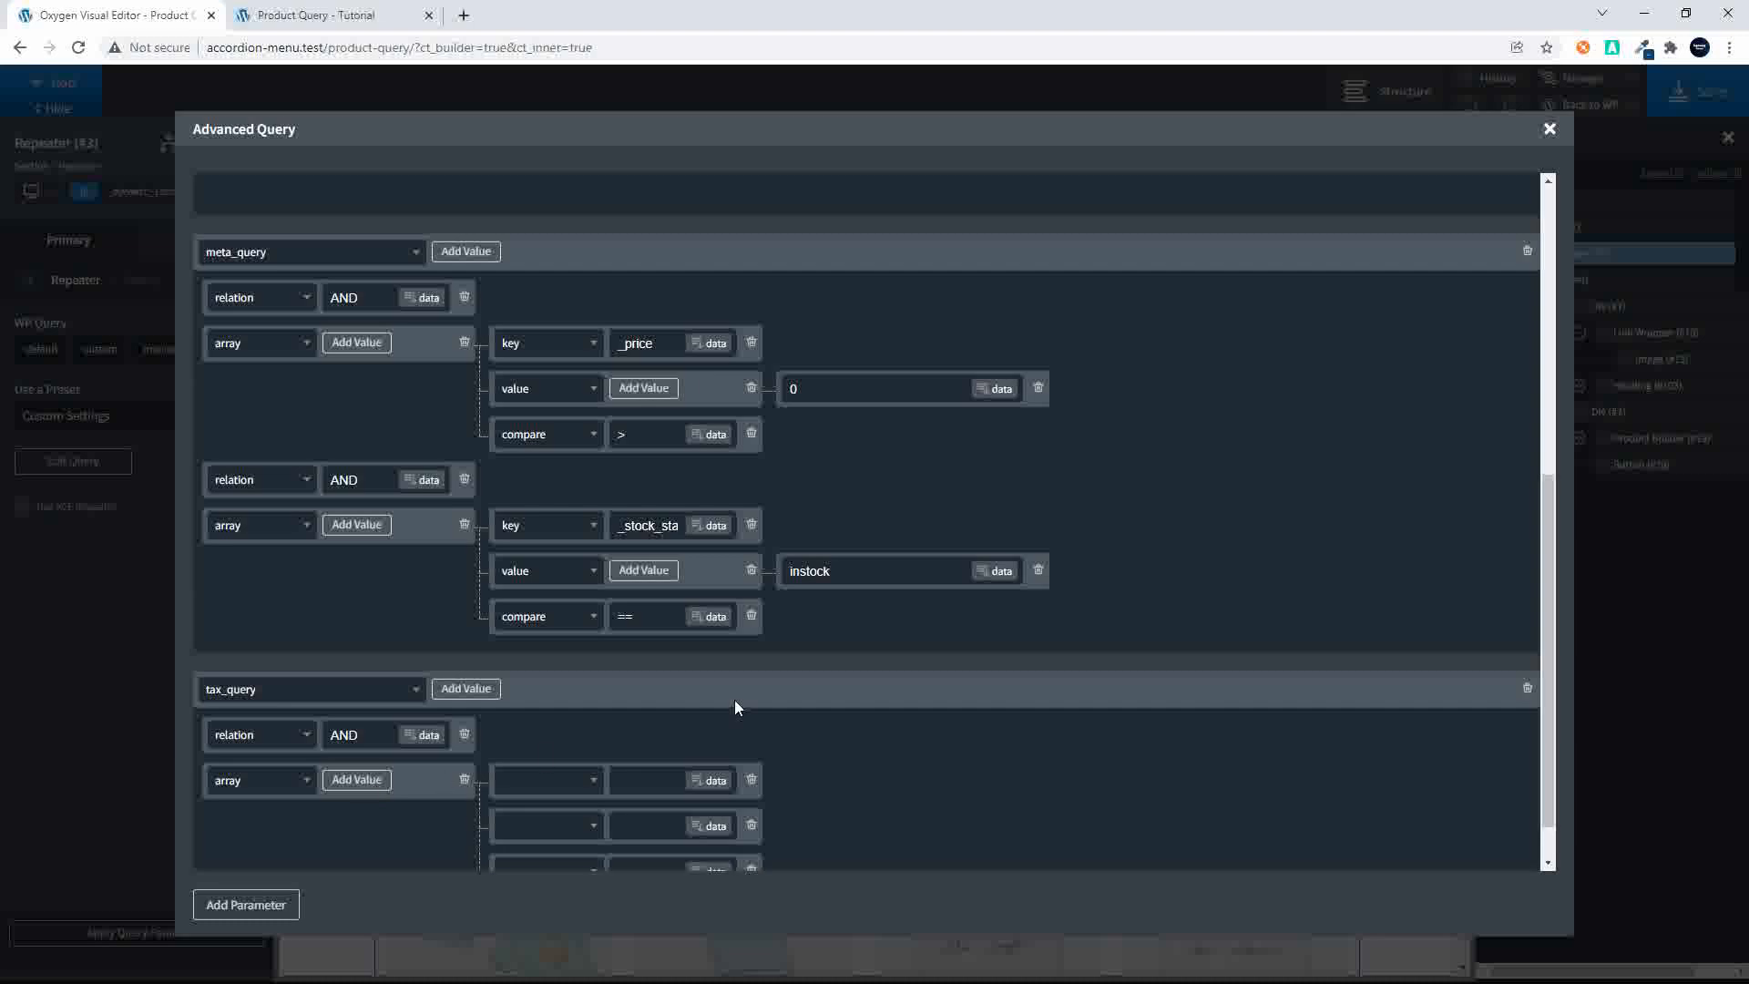
pyautogui.scroll(-2, 734, 699)
pyautogui.click(592, 726)
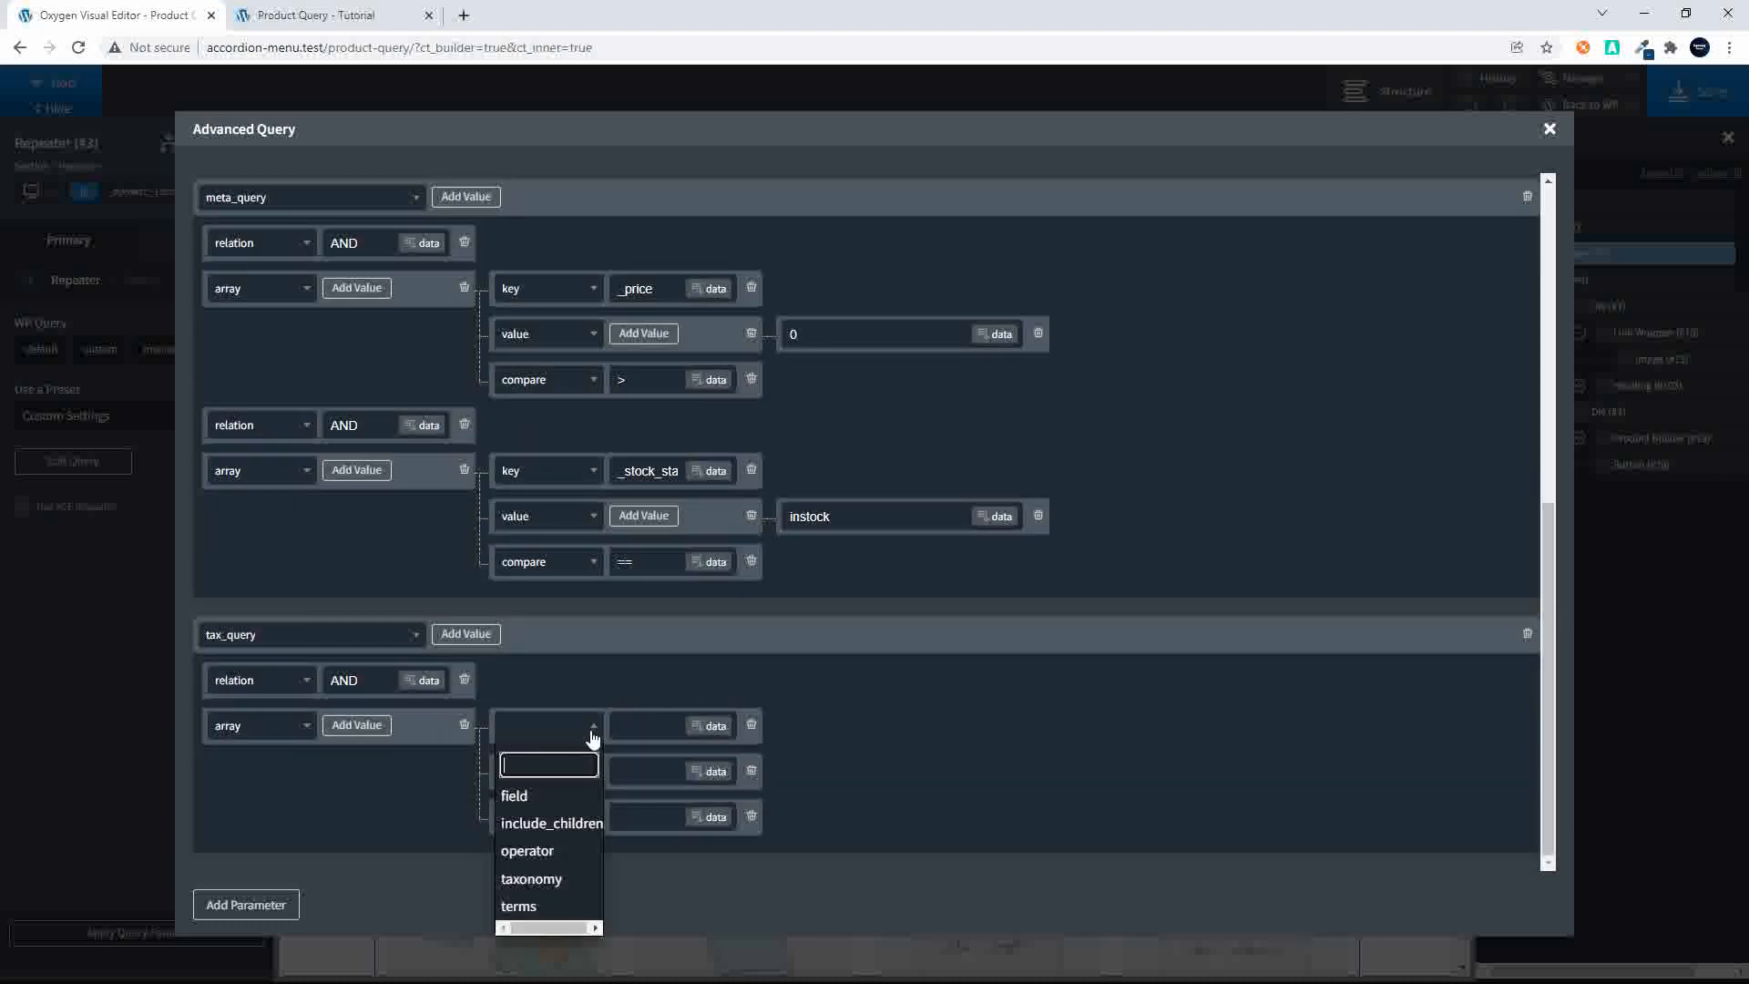
pyautogui.click(564, 878)
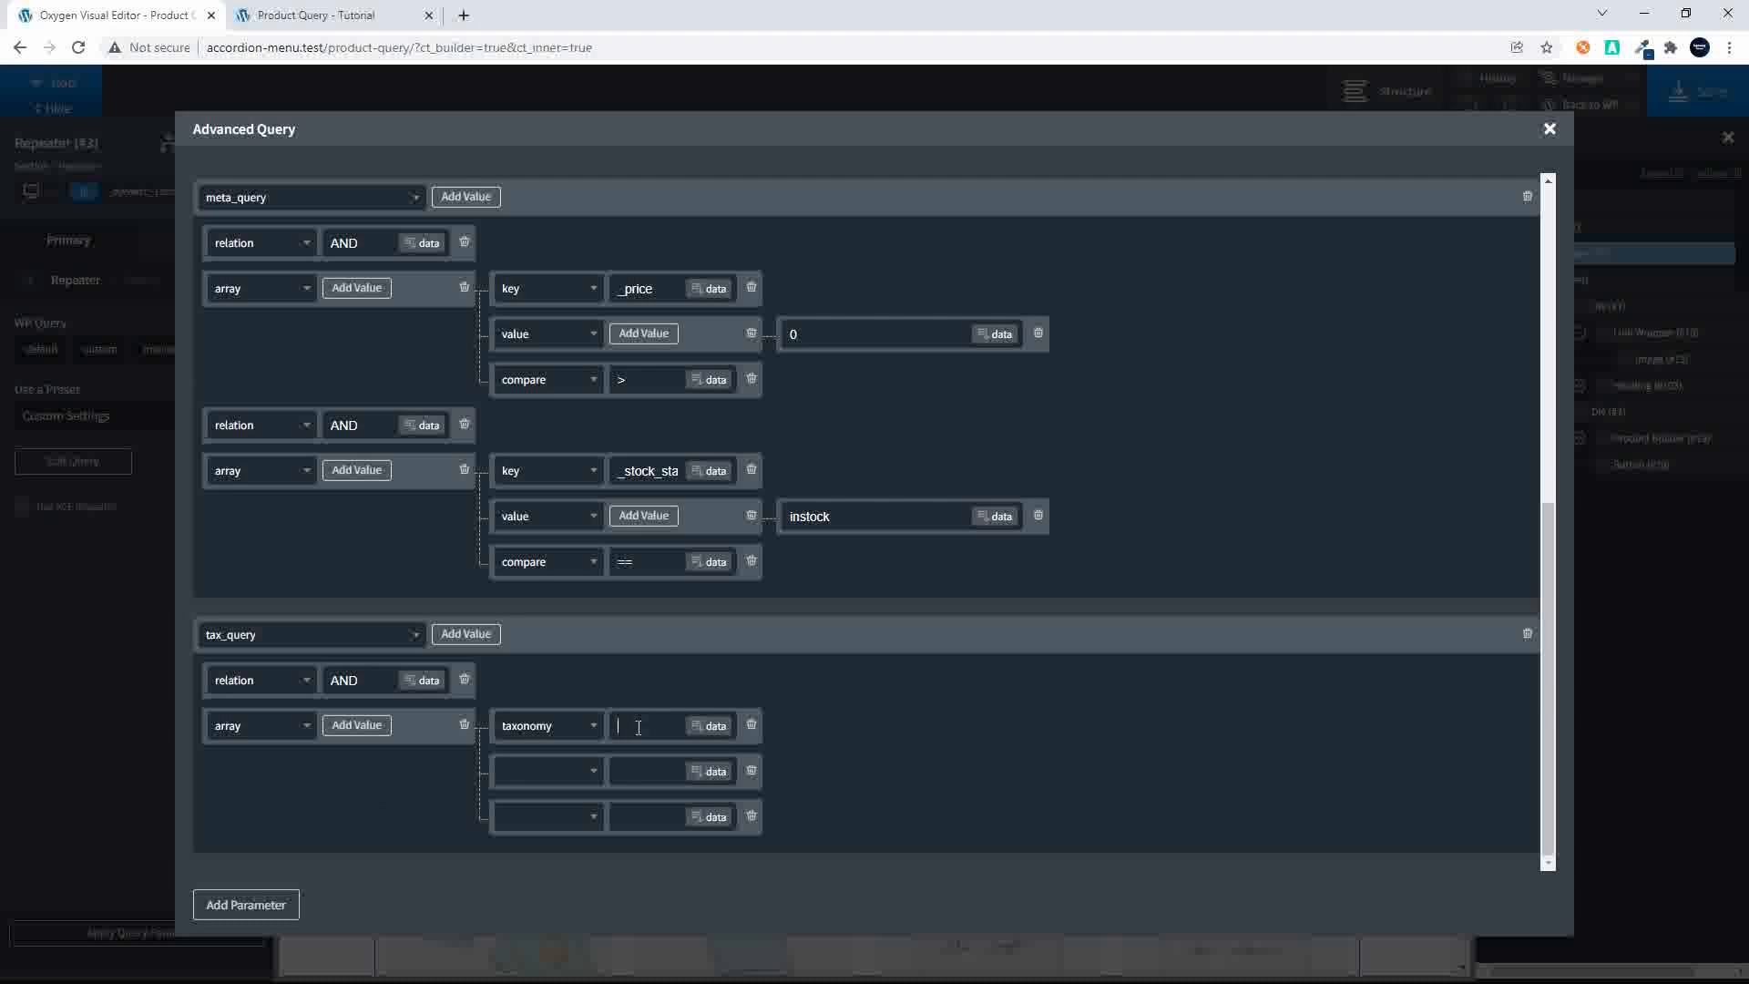
pyautogui.write('pa_color')
# Step: Set the tax_query array's second entry to field slug and its third entry to terms green
pyautogui.click(565, 775)
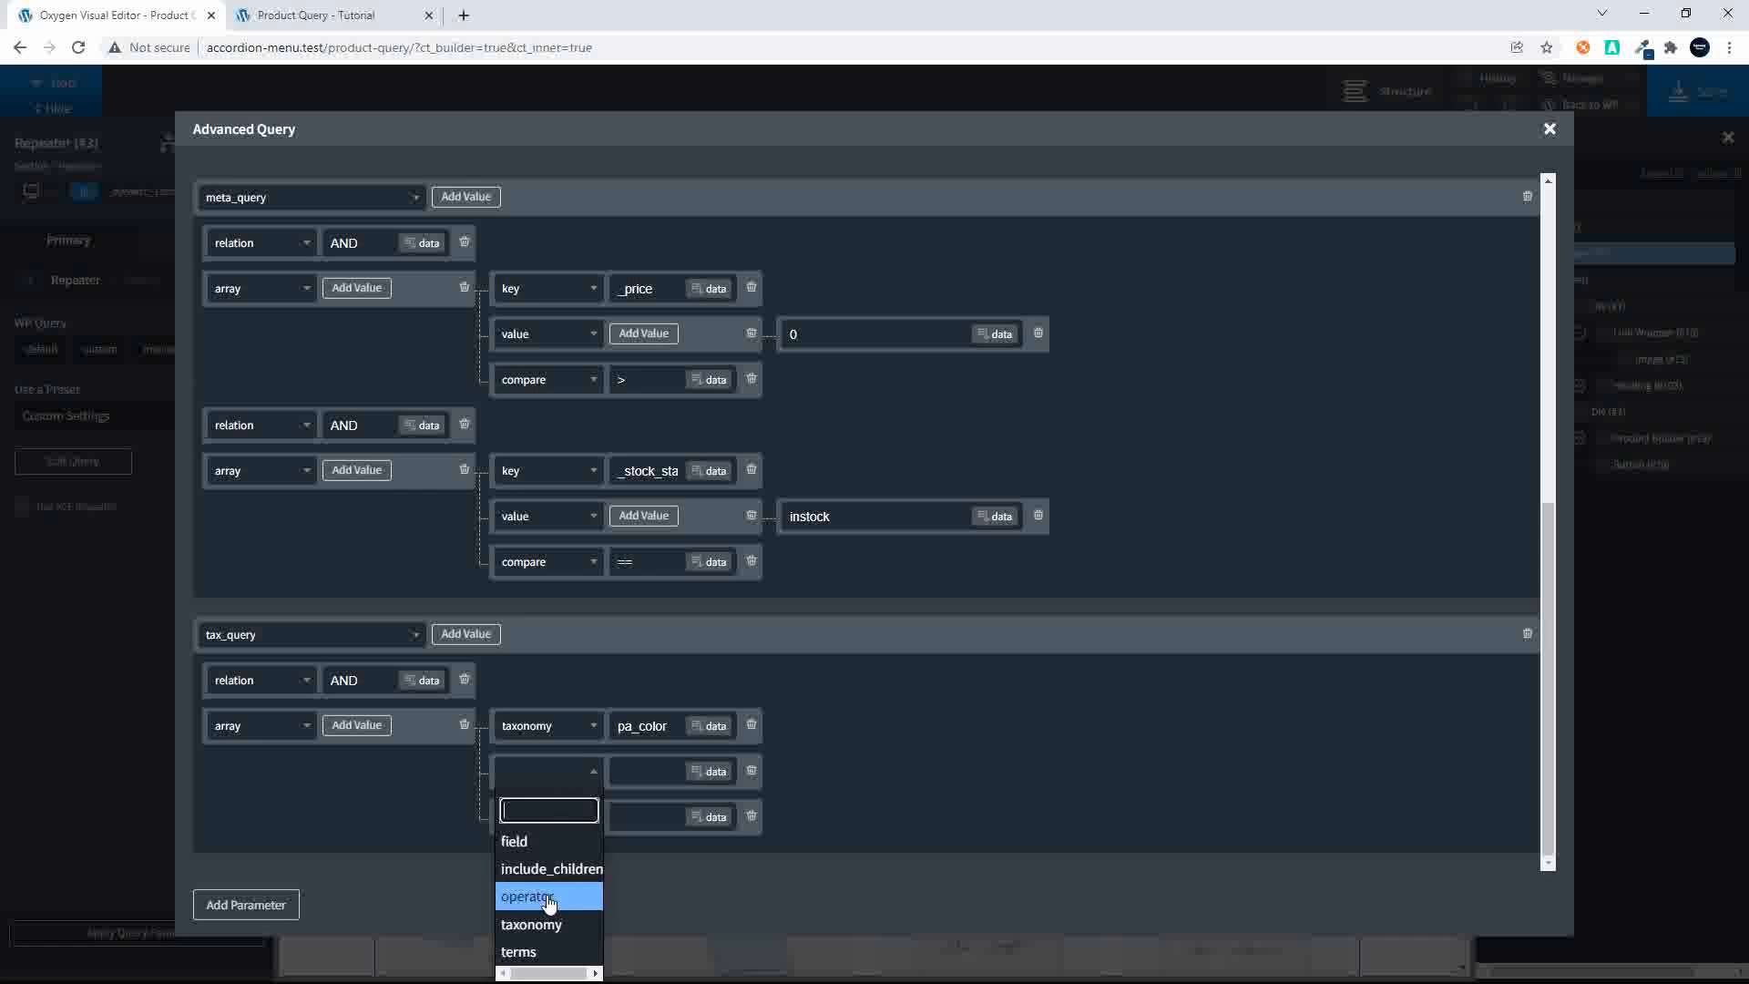
pyautogui.click(560, 841)
pyautogui.click(644, 769)
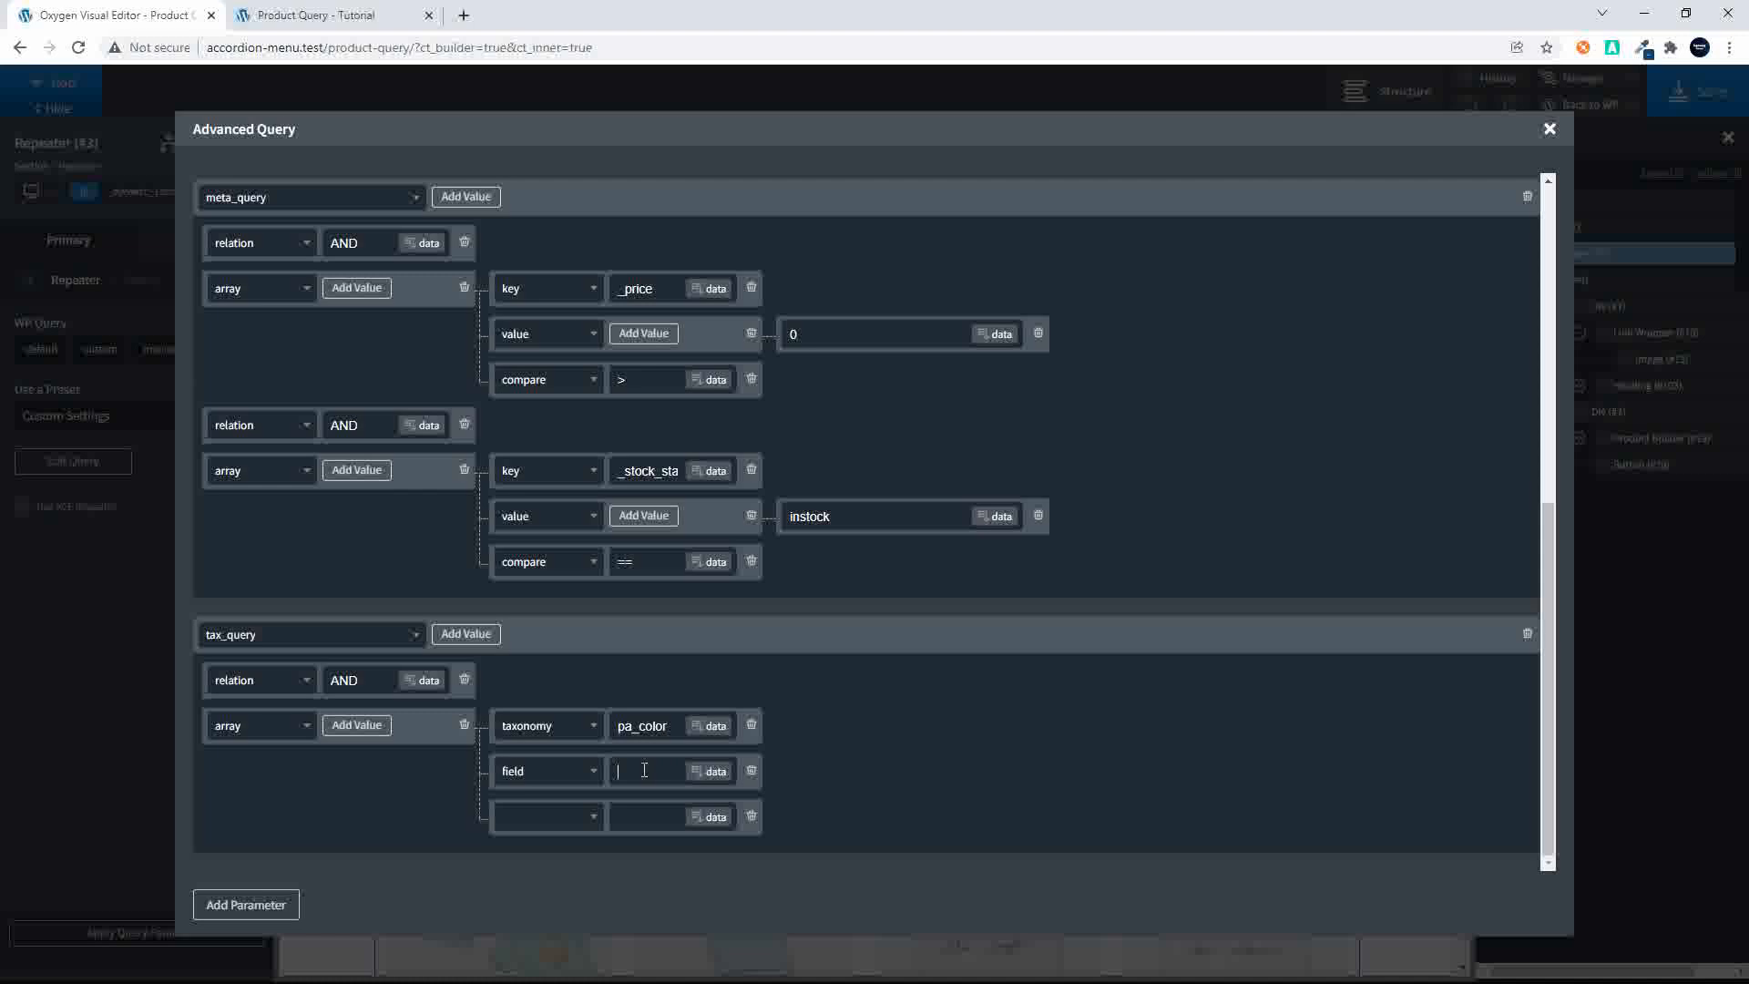
pyautogui.write('slug')
pyautogui.click(262, 905)
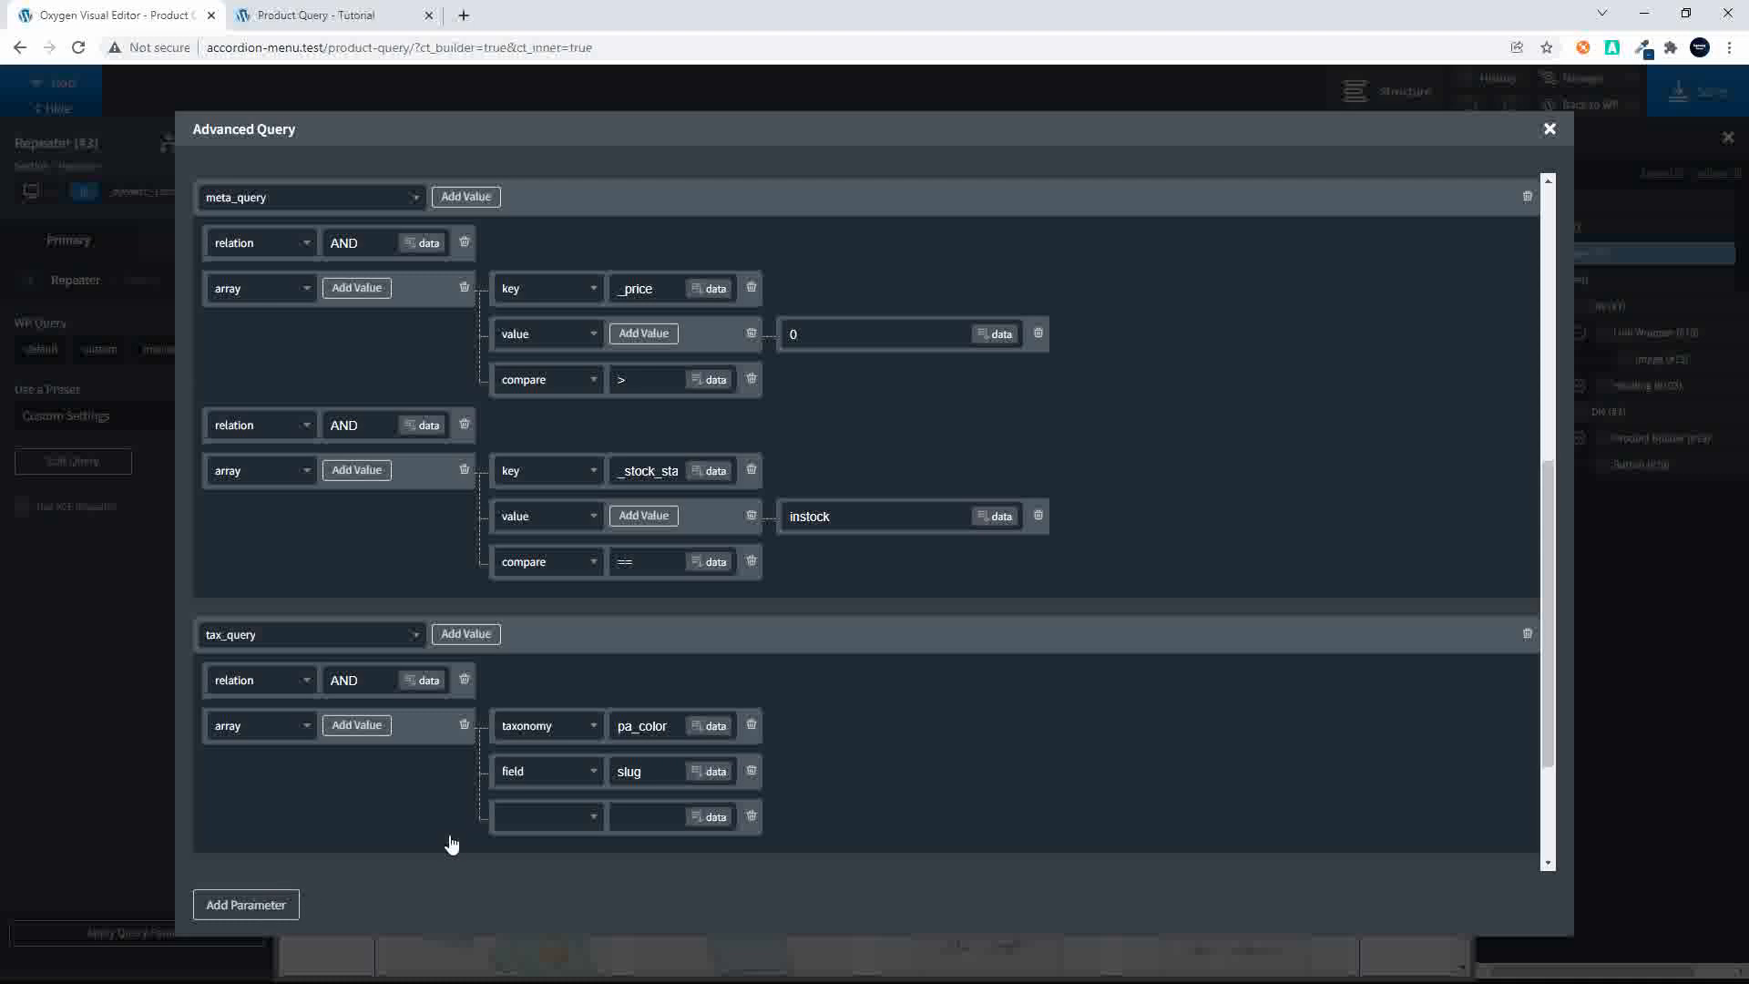
pyautogui.click(591, 818)
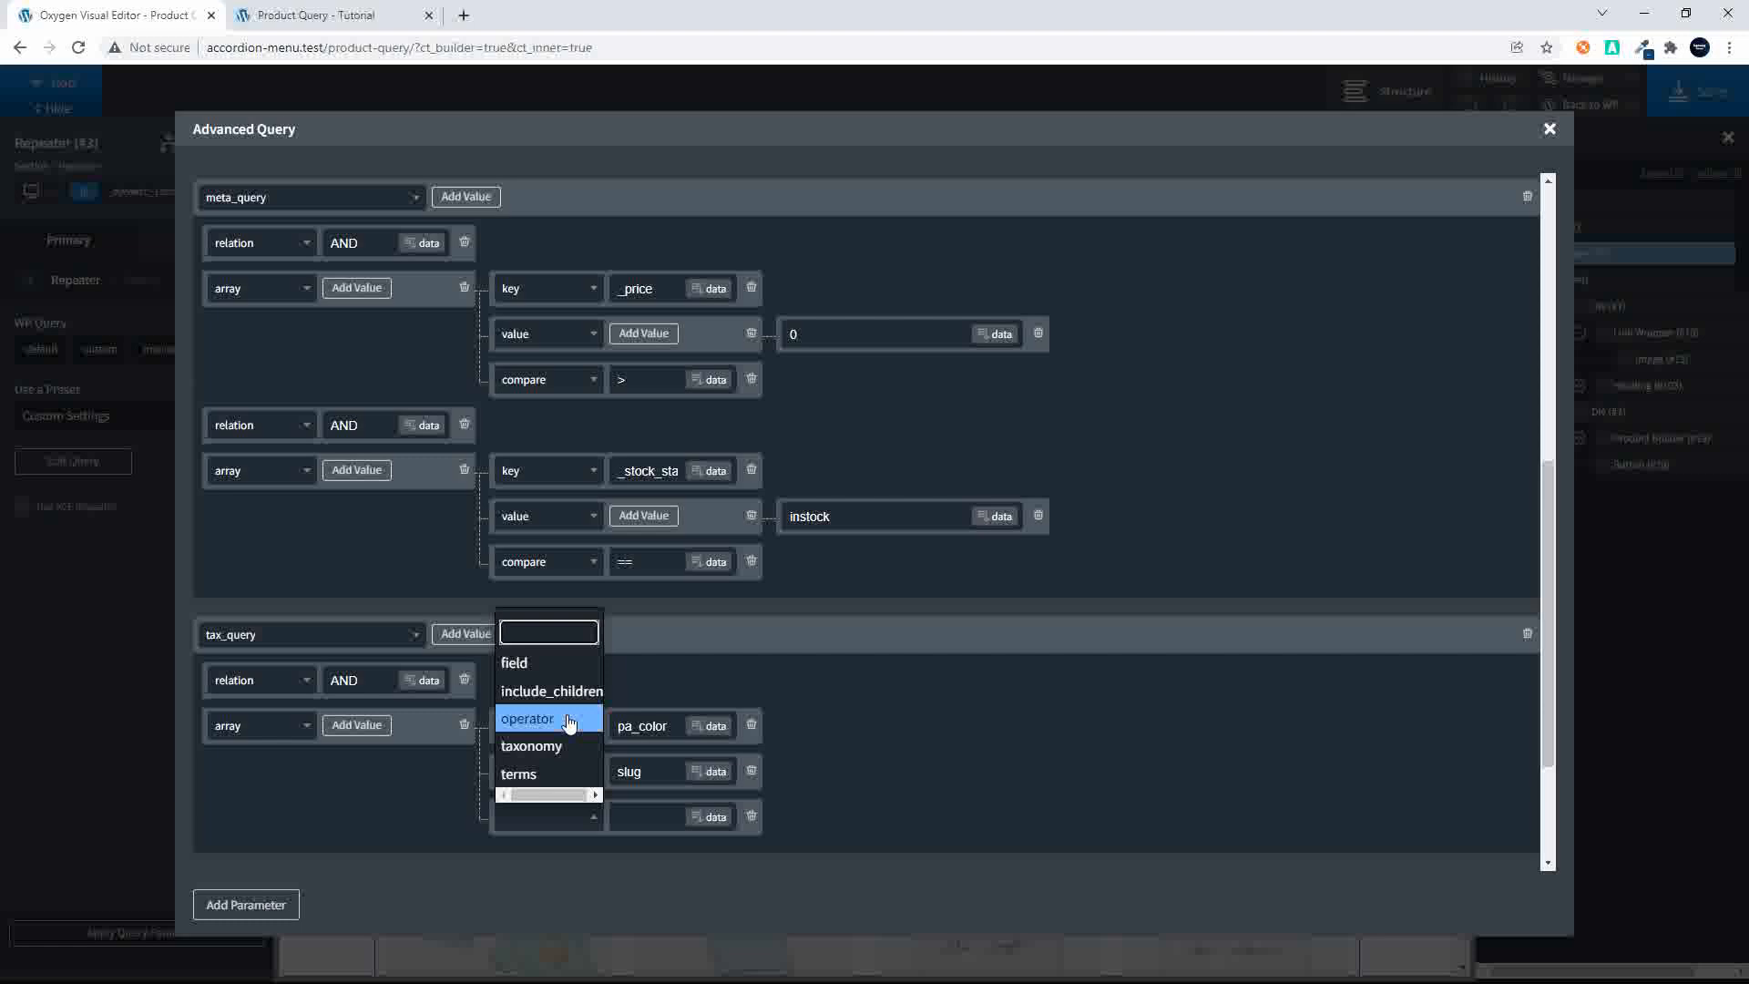
pyautogui.click(558, 775)
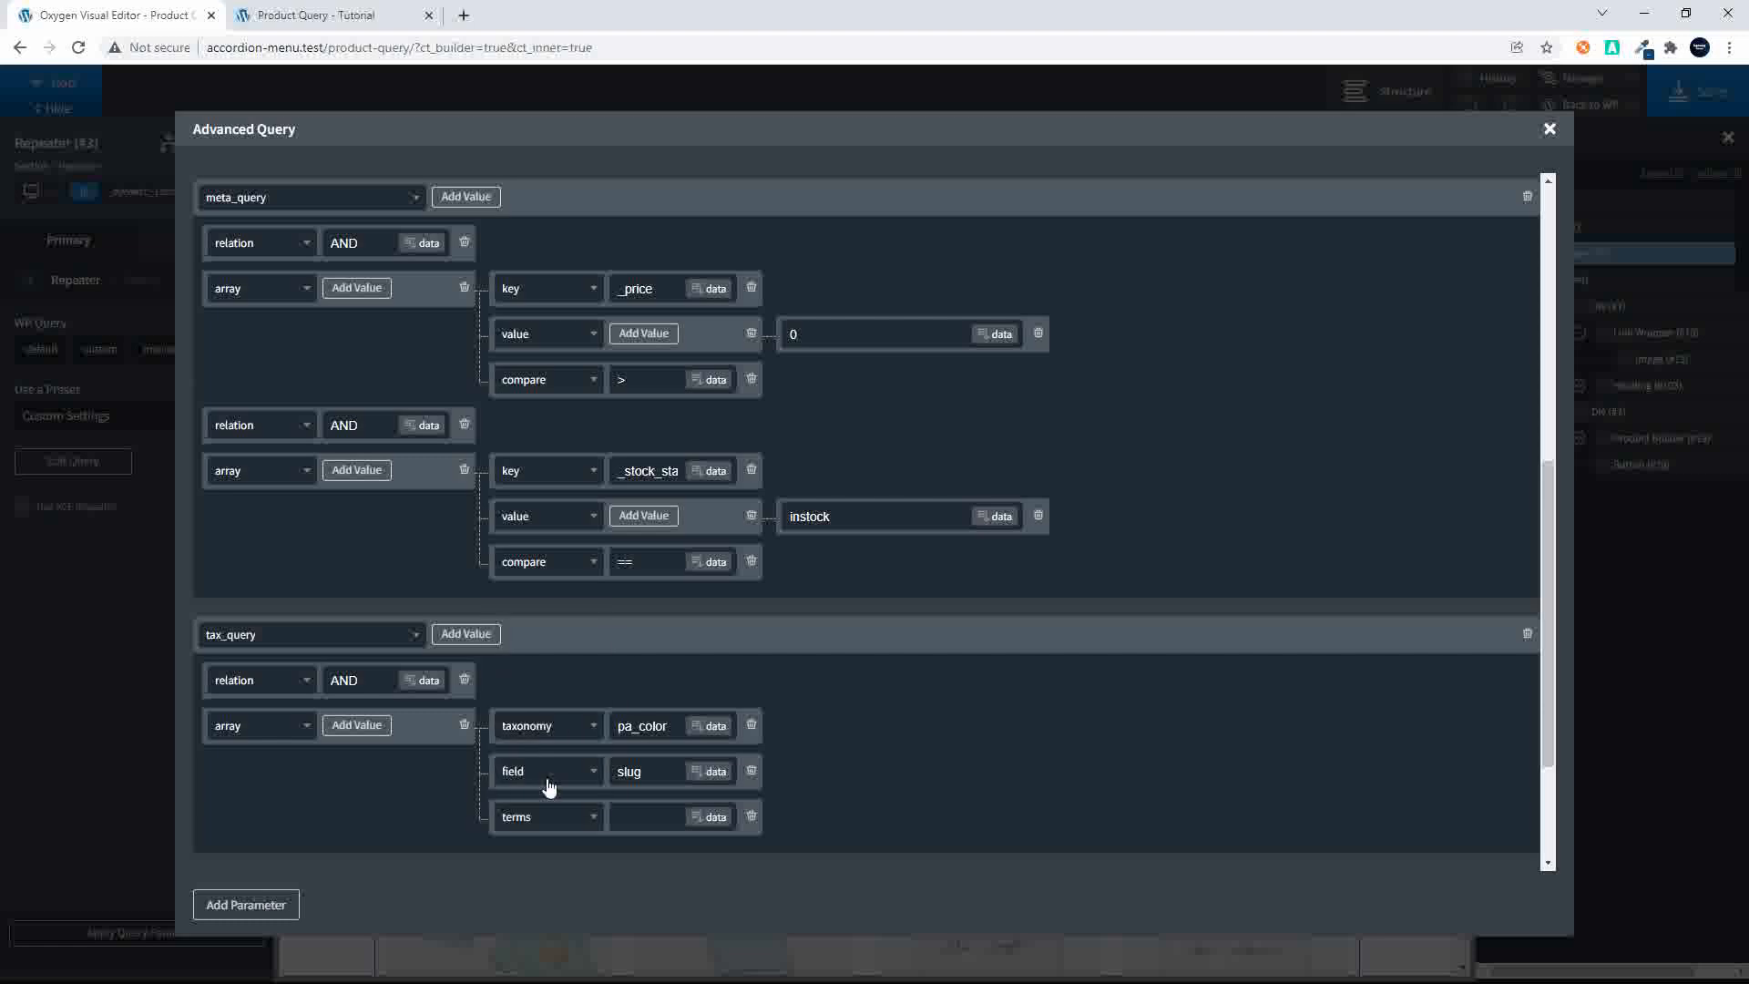
pyautogui.click(658, 816)
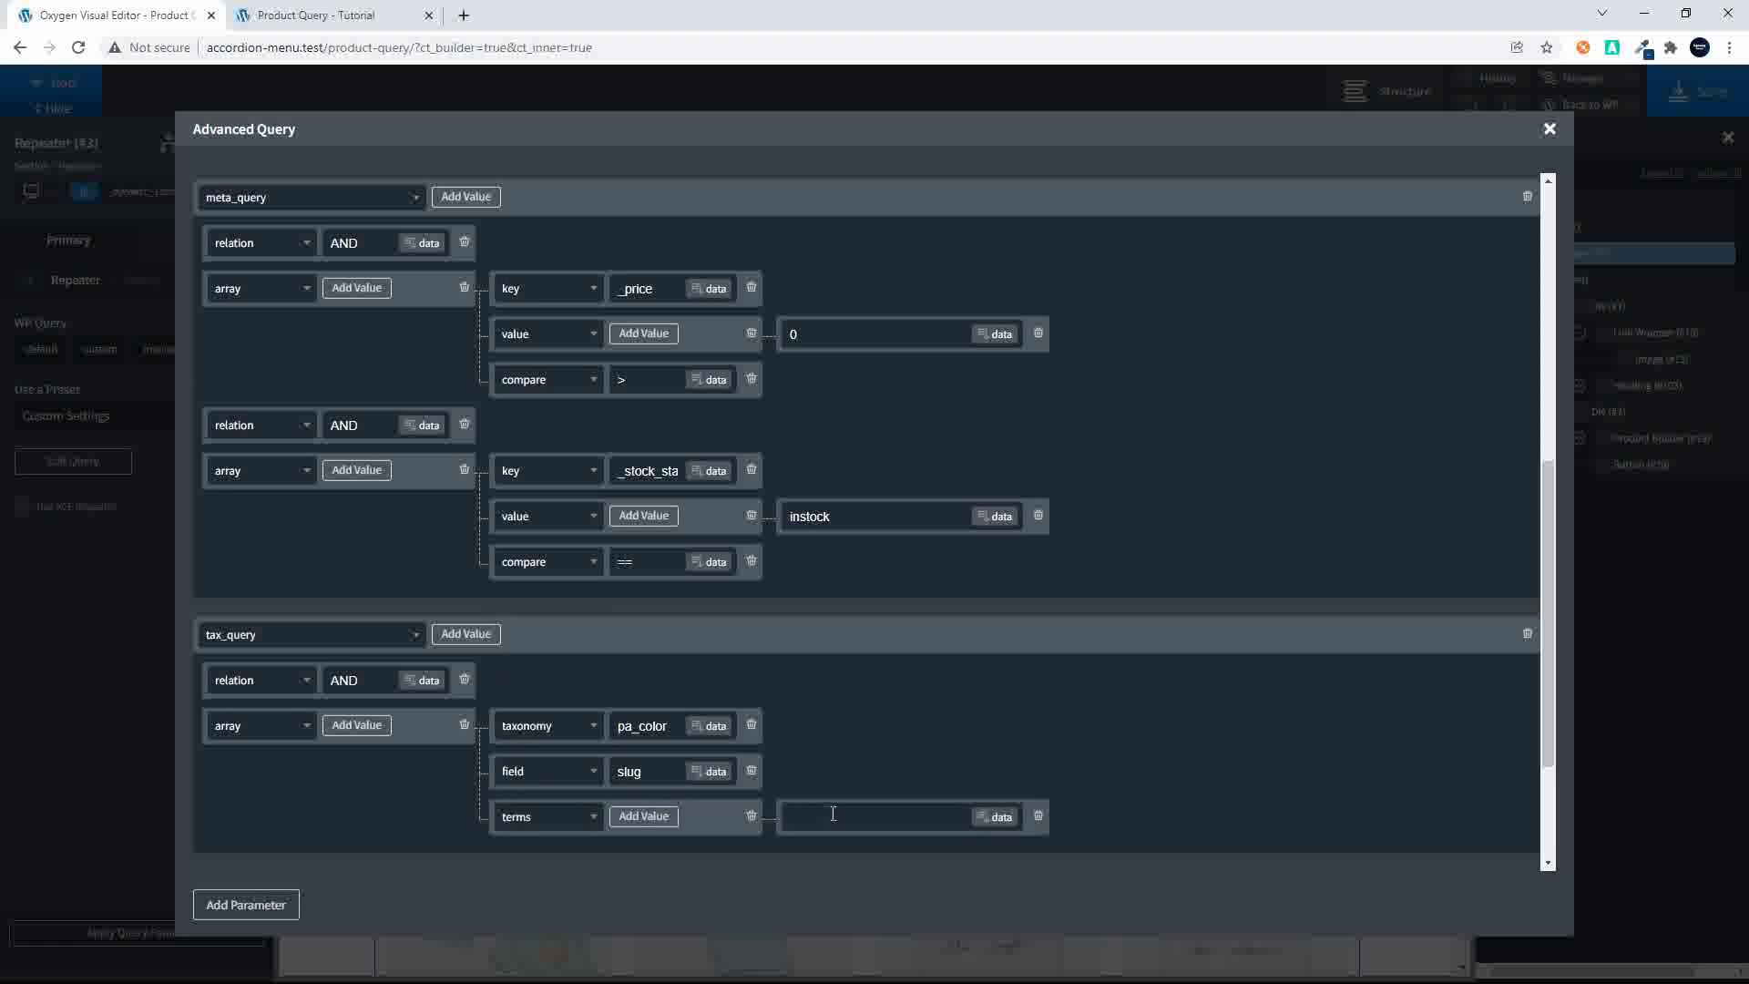
pyautogui.write('green')
# Step: Add a fourth tax_query array entry, operator with the value IN, and delete the empty query parameter below
pyautogui.scroll(-2, 864, 736)
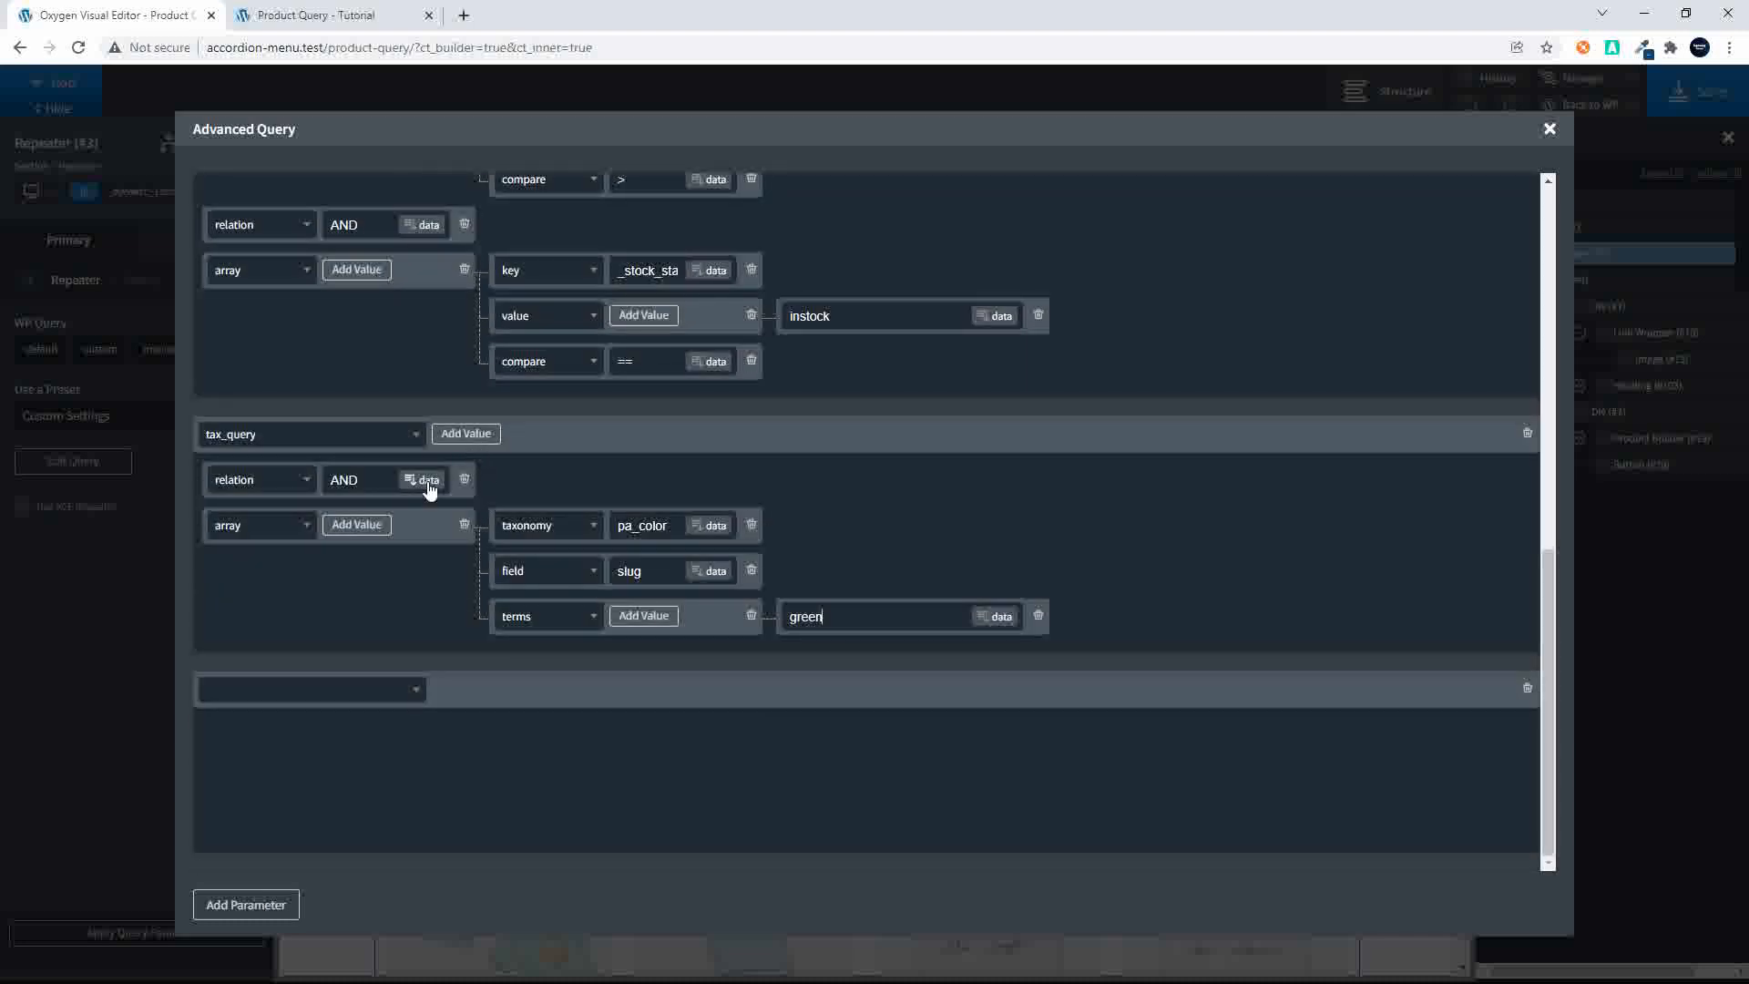
pyautogui.click(355, 528)
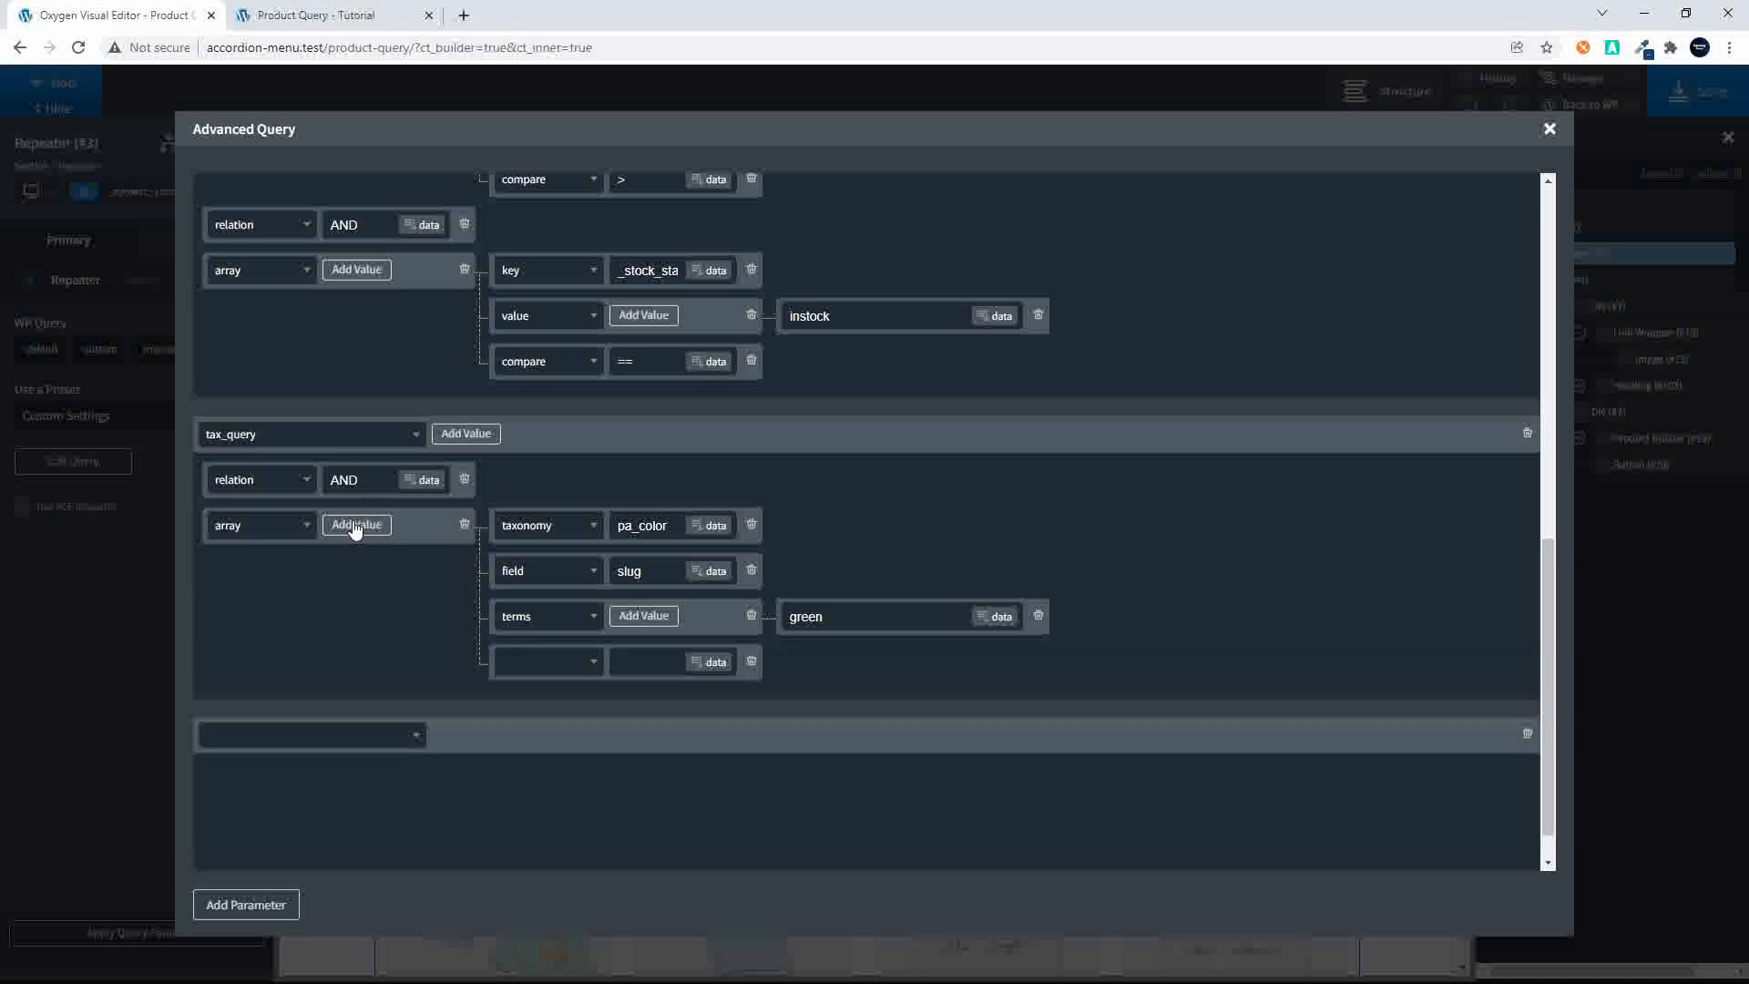
pyautogui.click(593, 668)
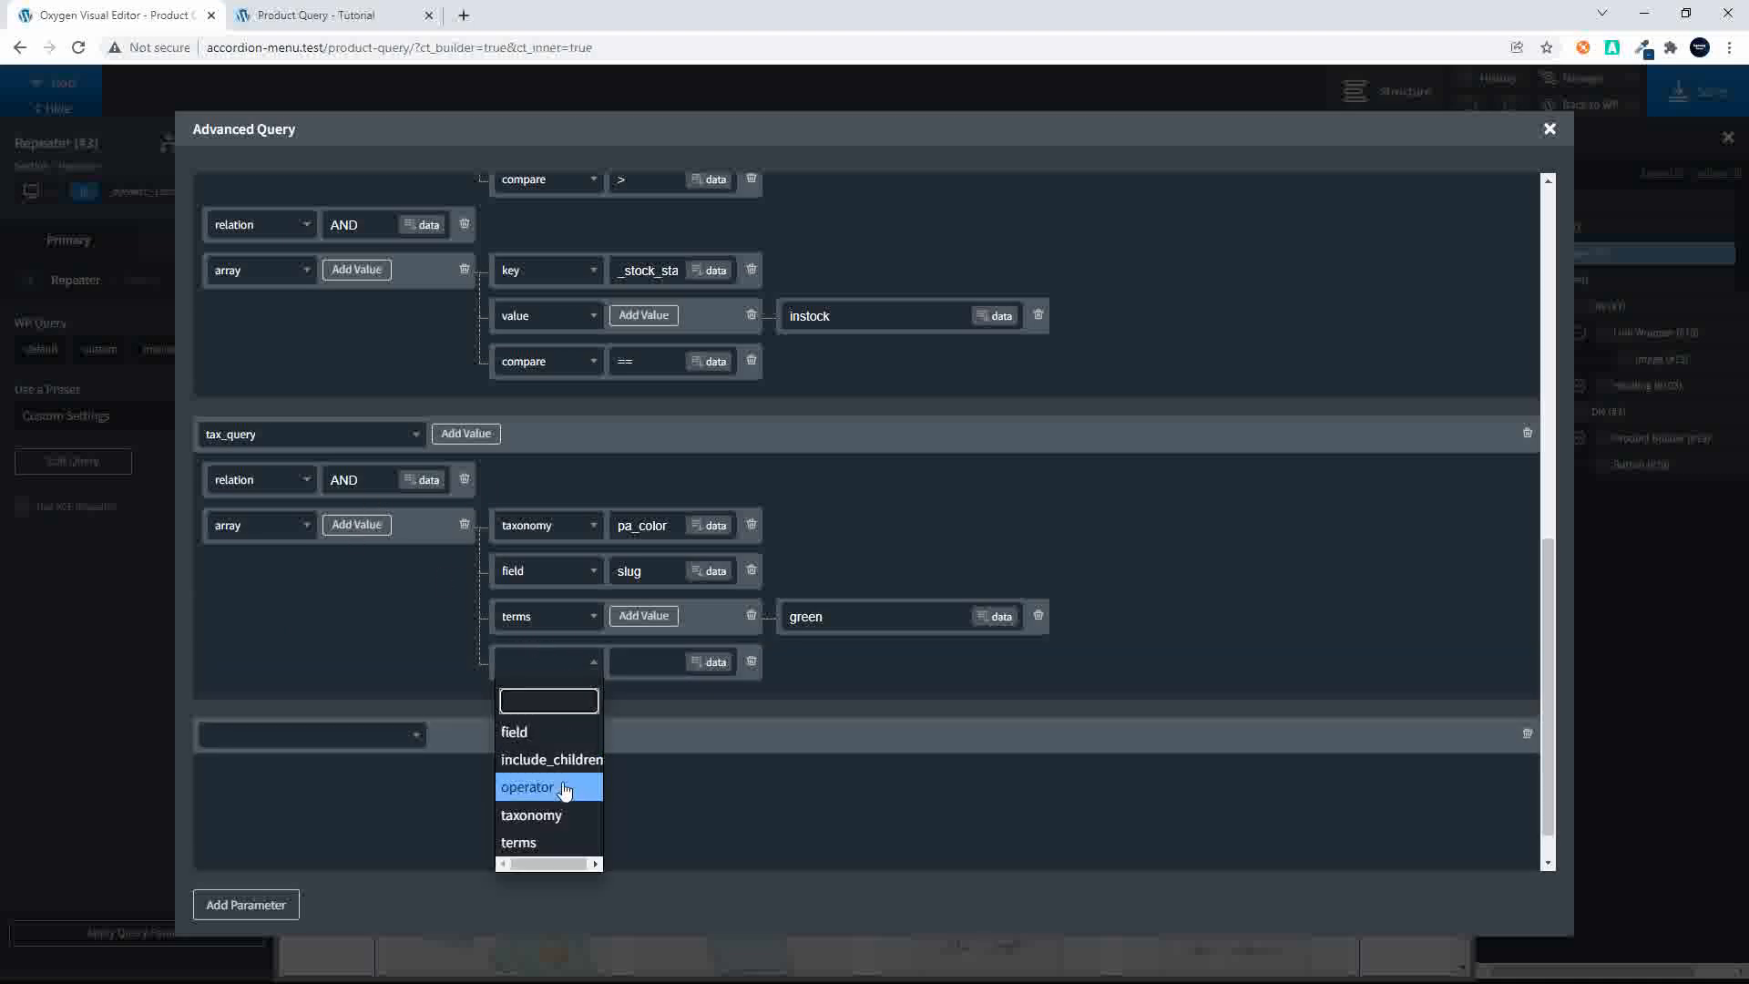
pyautogui.click(528, 787)
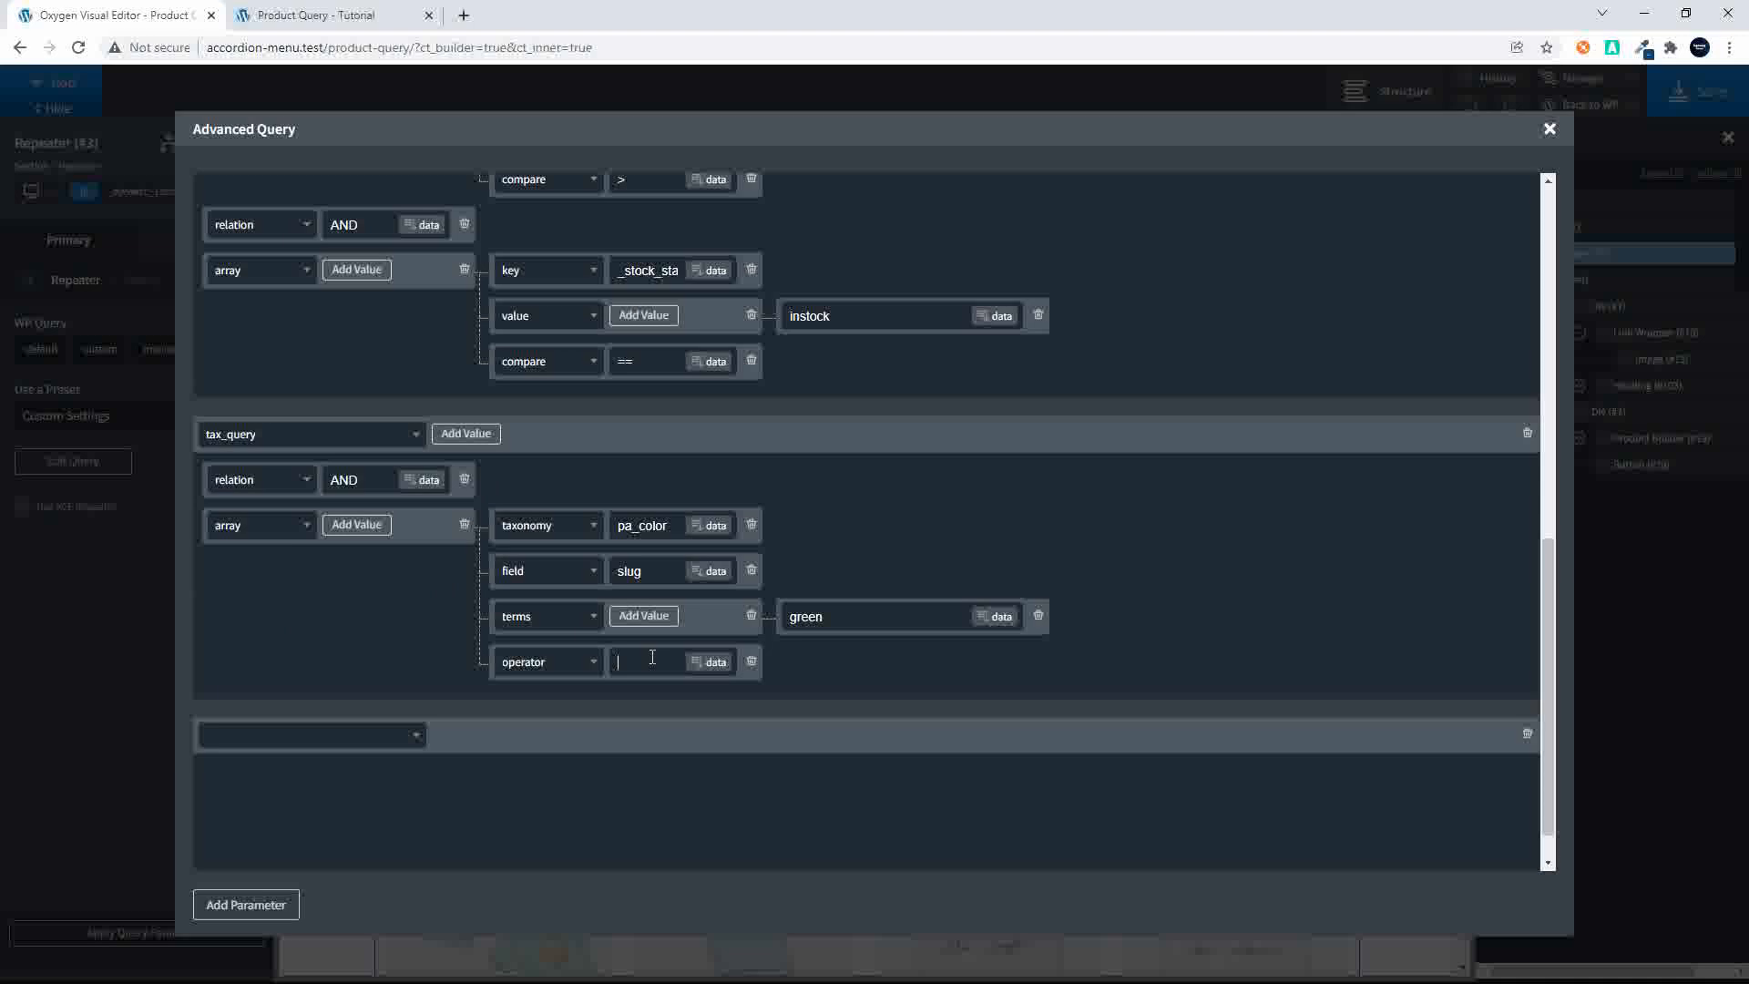
pyautogui.write('IN')
pyautogui.click(1529, 737)
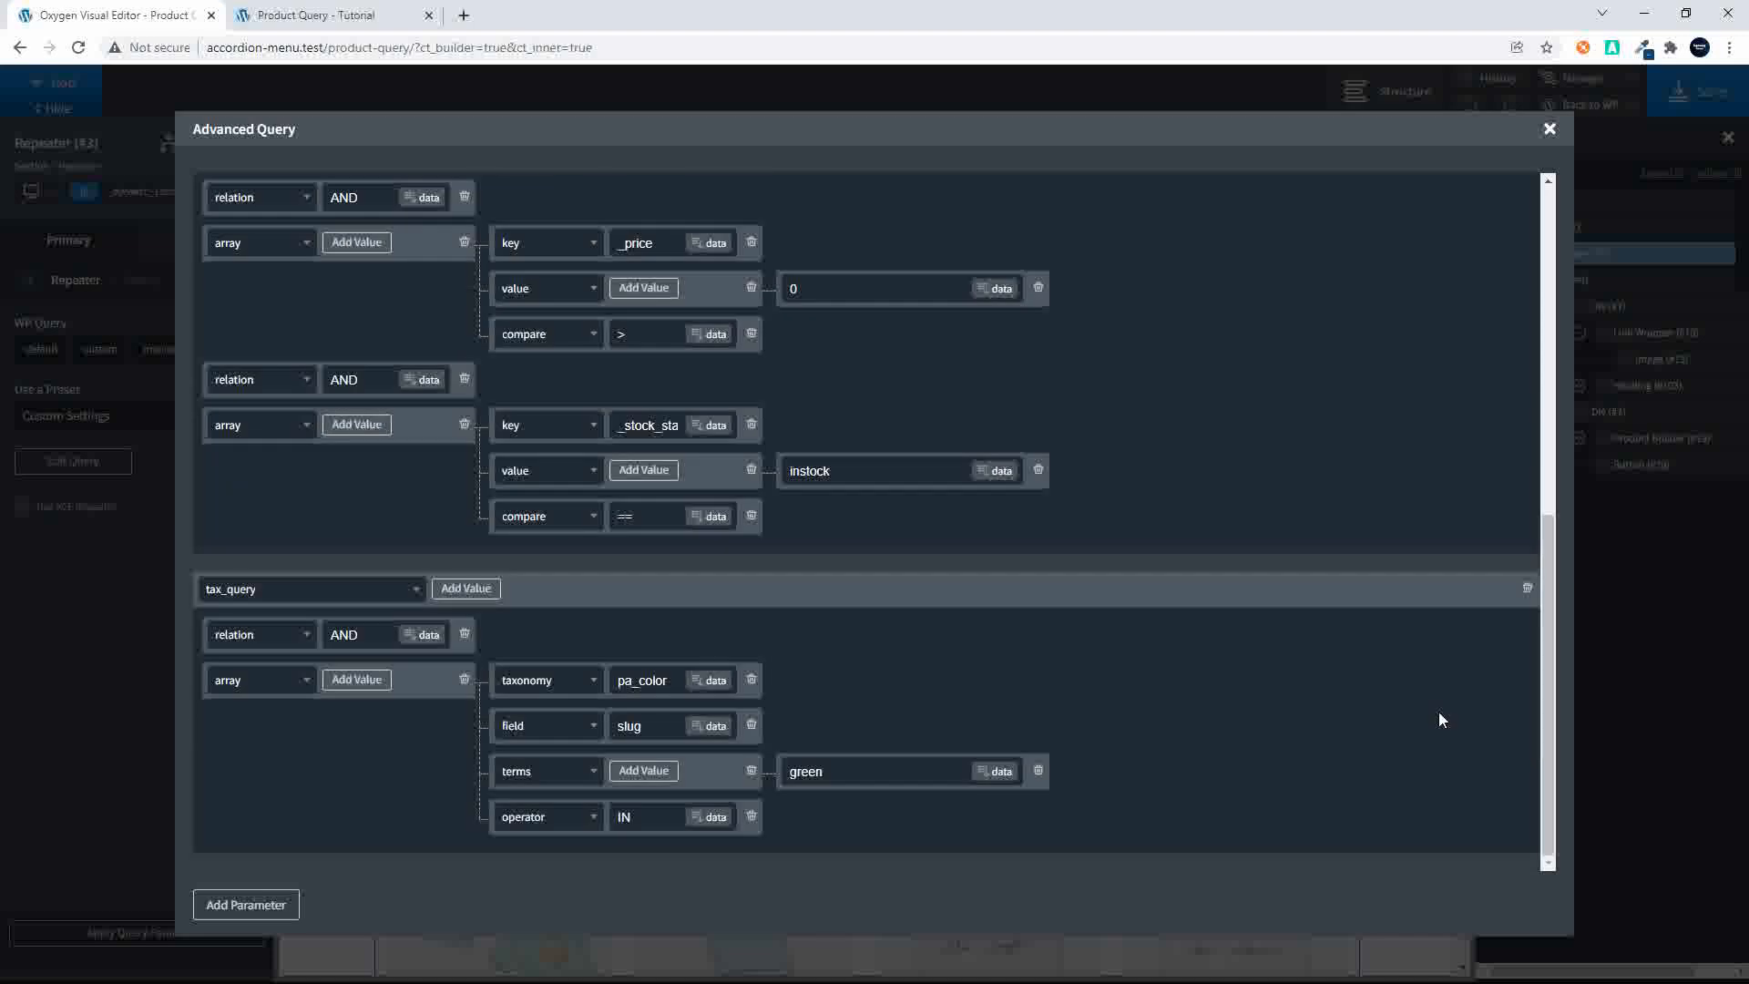
# Step: Close the advanced query, save the tax_query filter and reload the live Product Query page
pyautogui.click(1548, 128)
pyautogui.click(1681, 107)
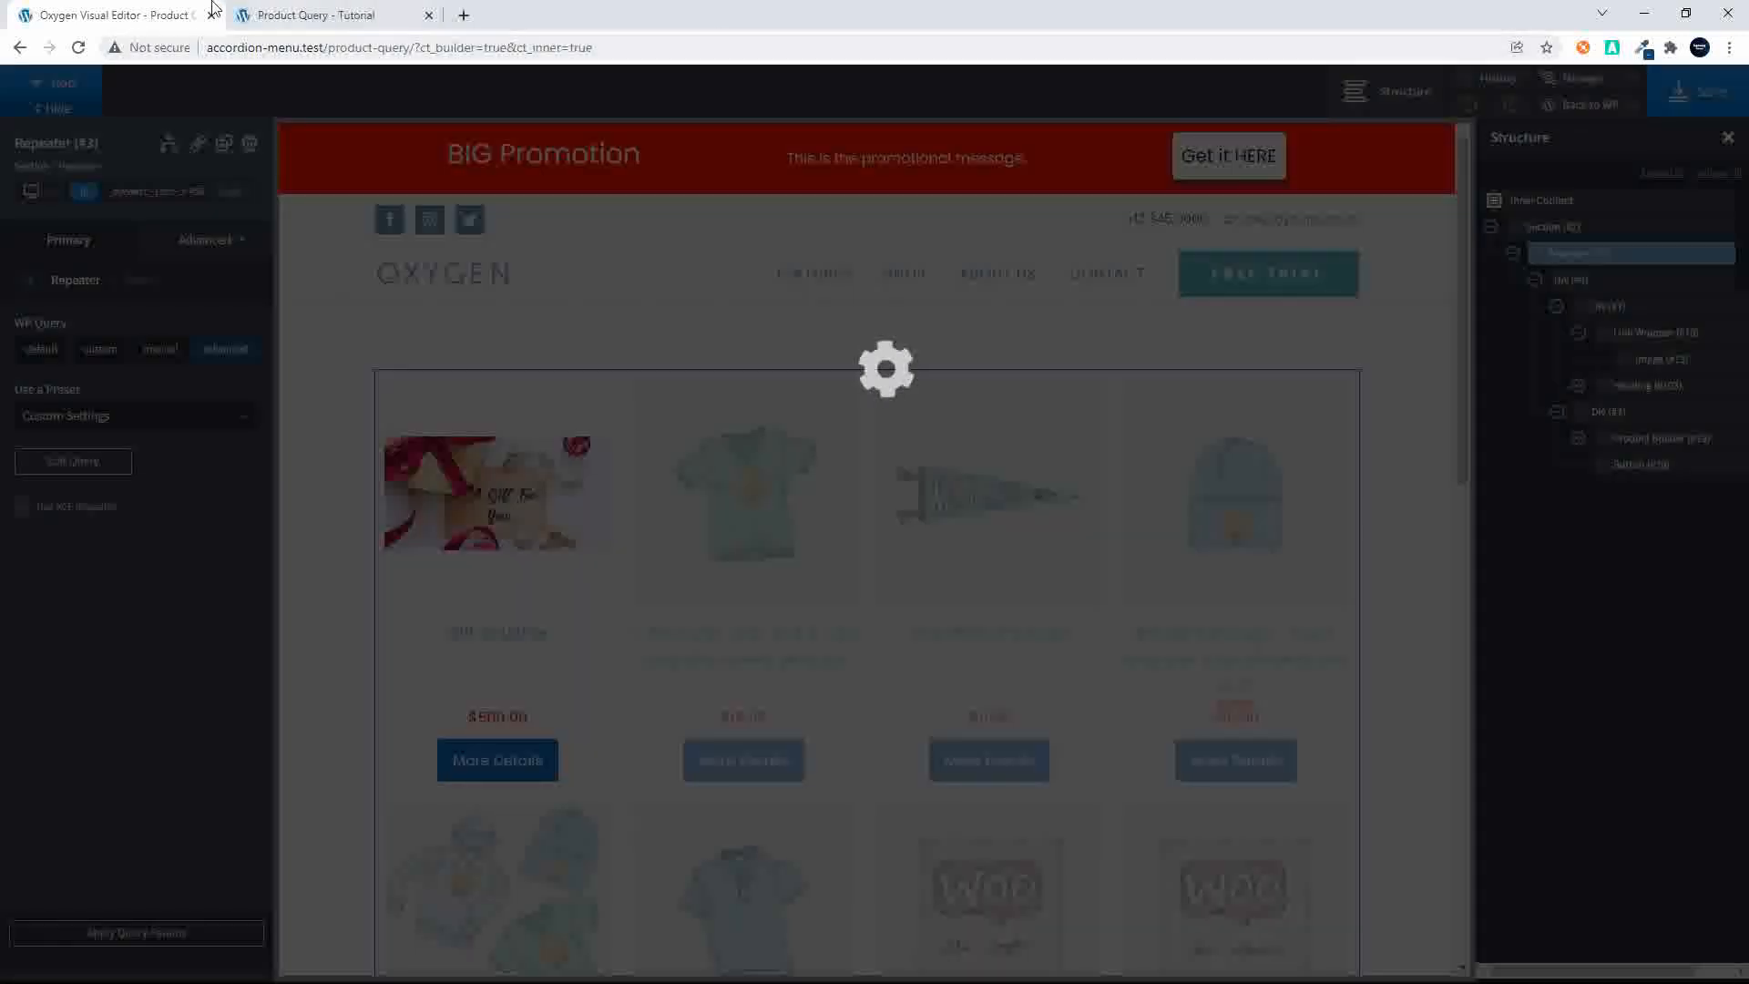
pyautogui.click(329, 16)
pyautogui.click(382, 49)
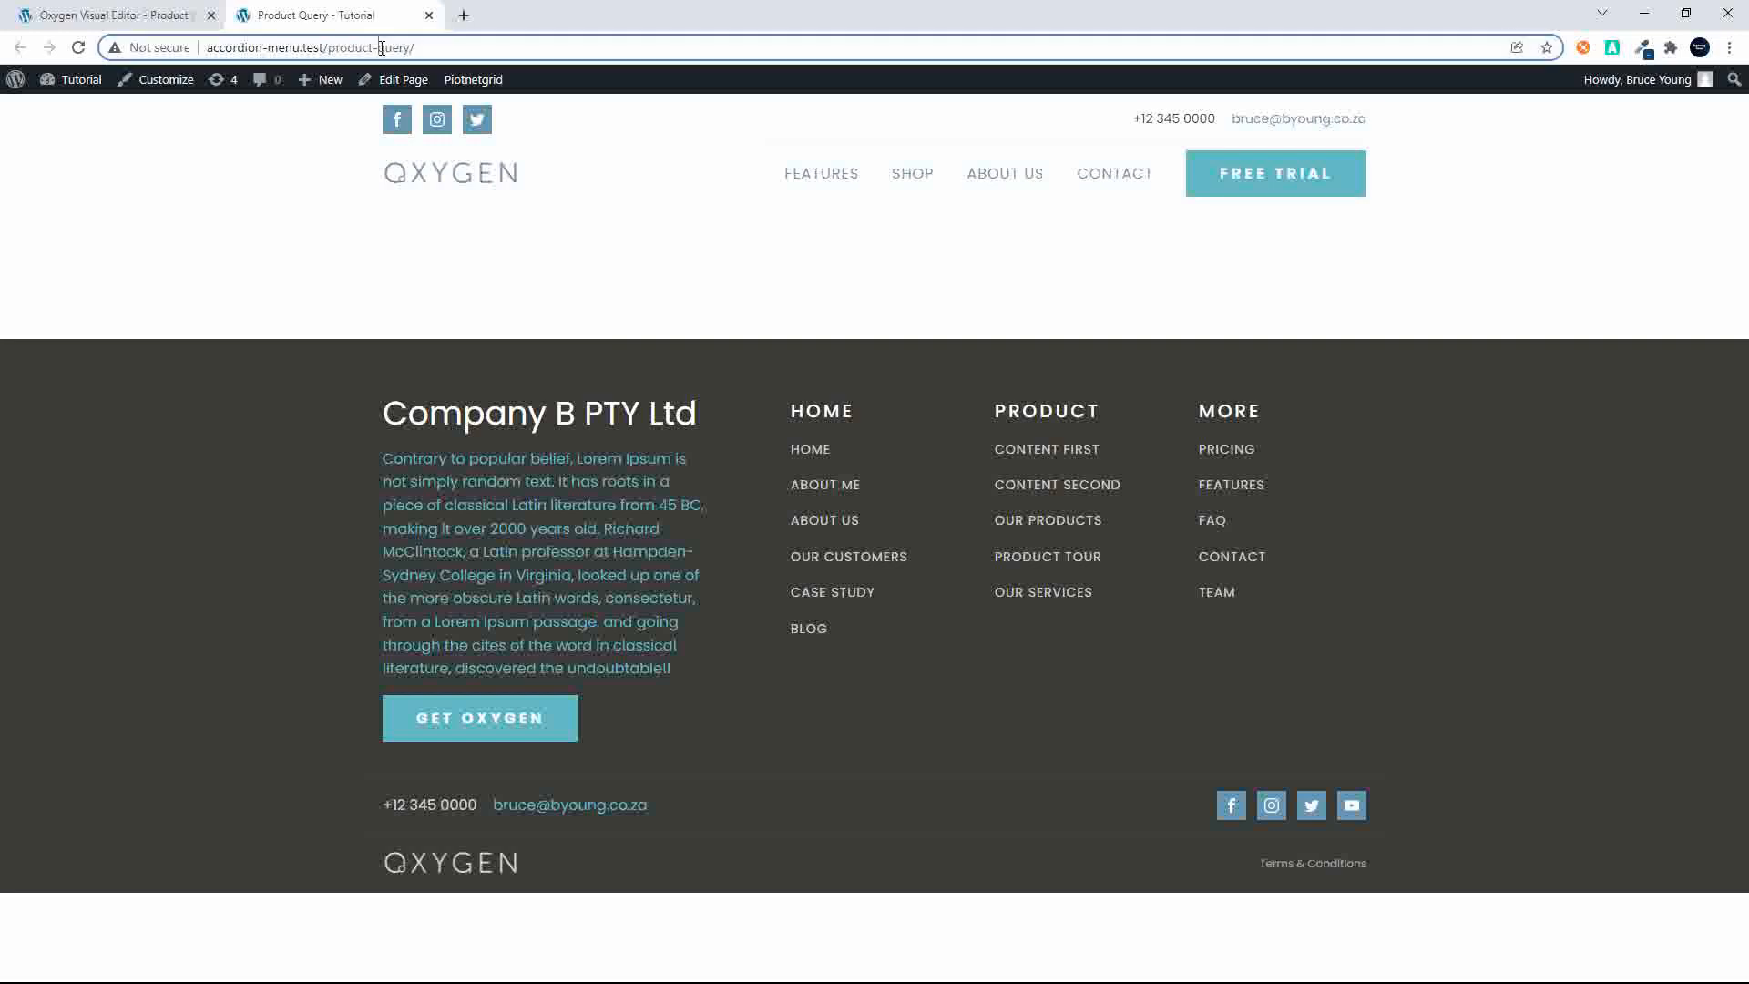
# Step: Reload the live page, then add red as a second term in the tax_query color filter of the repeater's advanced query
pyautogui.press('Return')
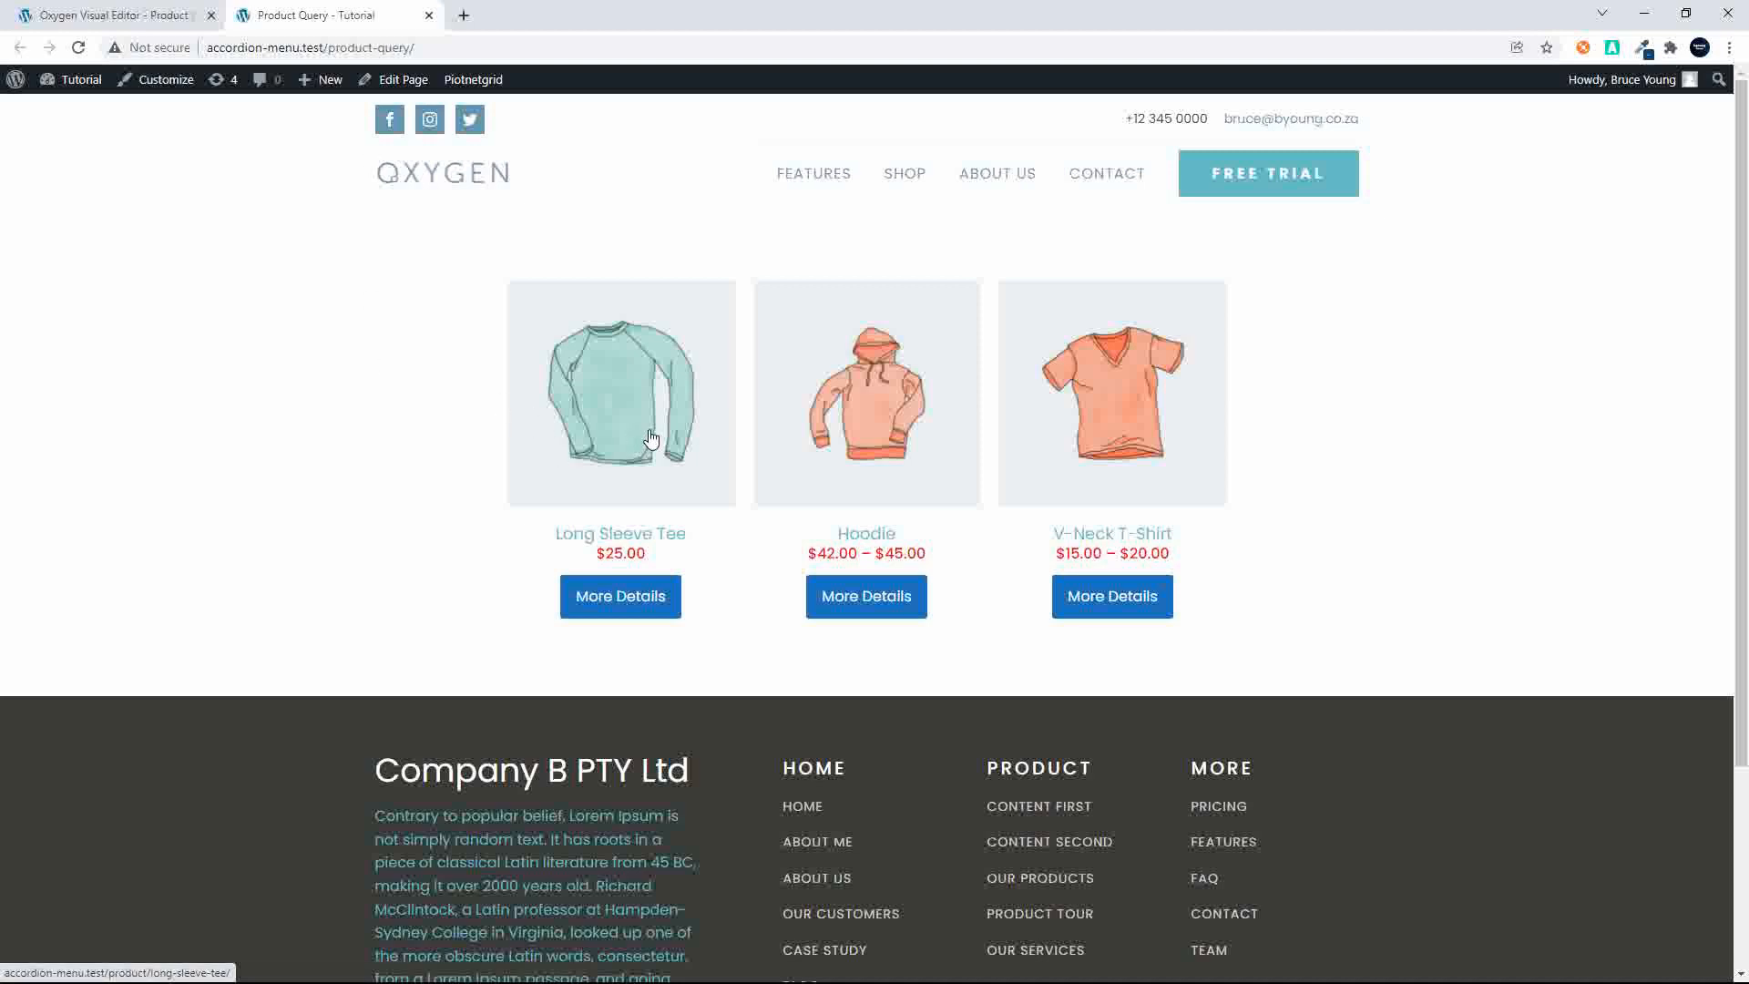
pyautogui.click(129, 18)
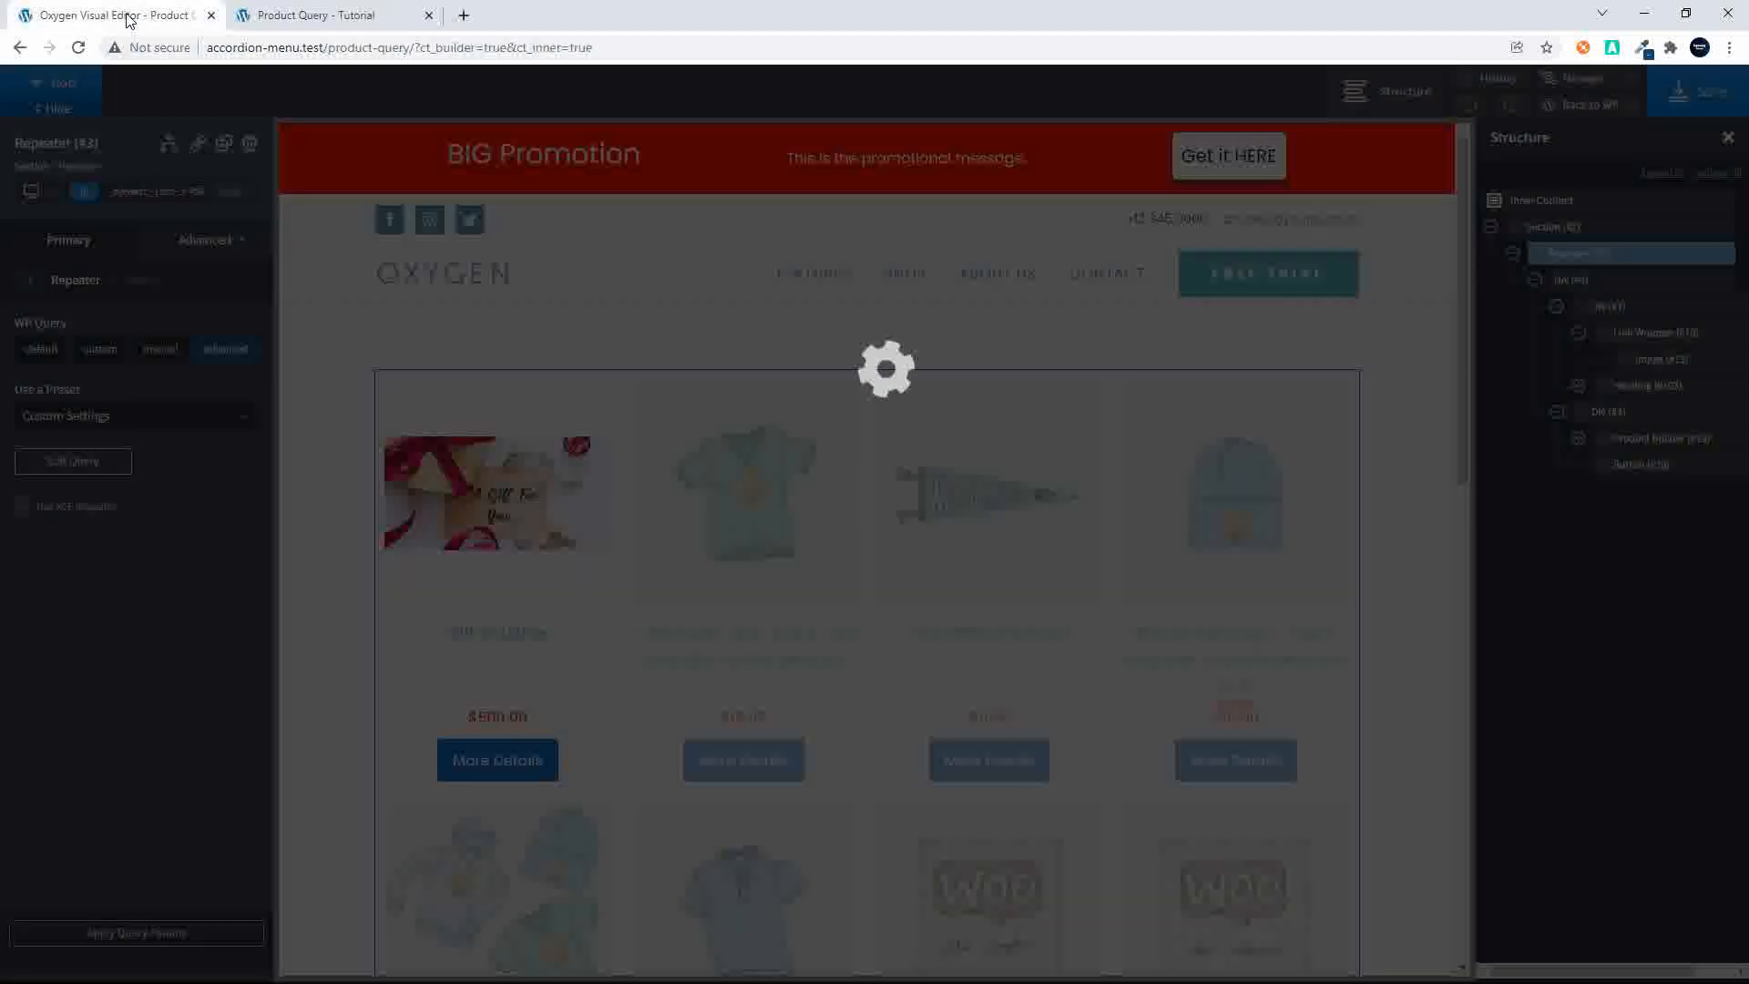
pyautogui.click(72, 461)
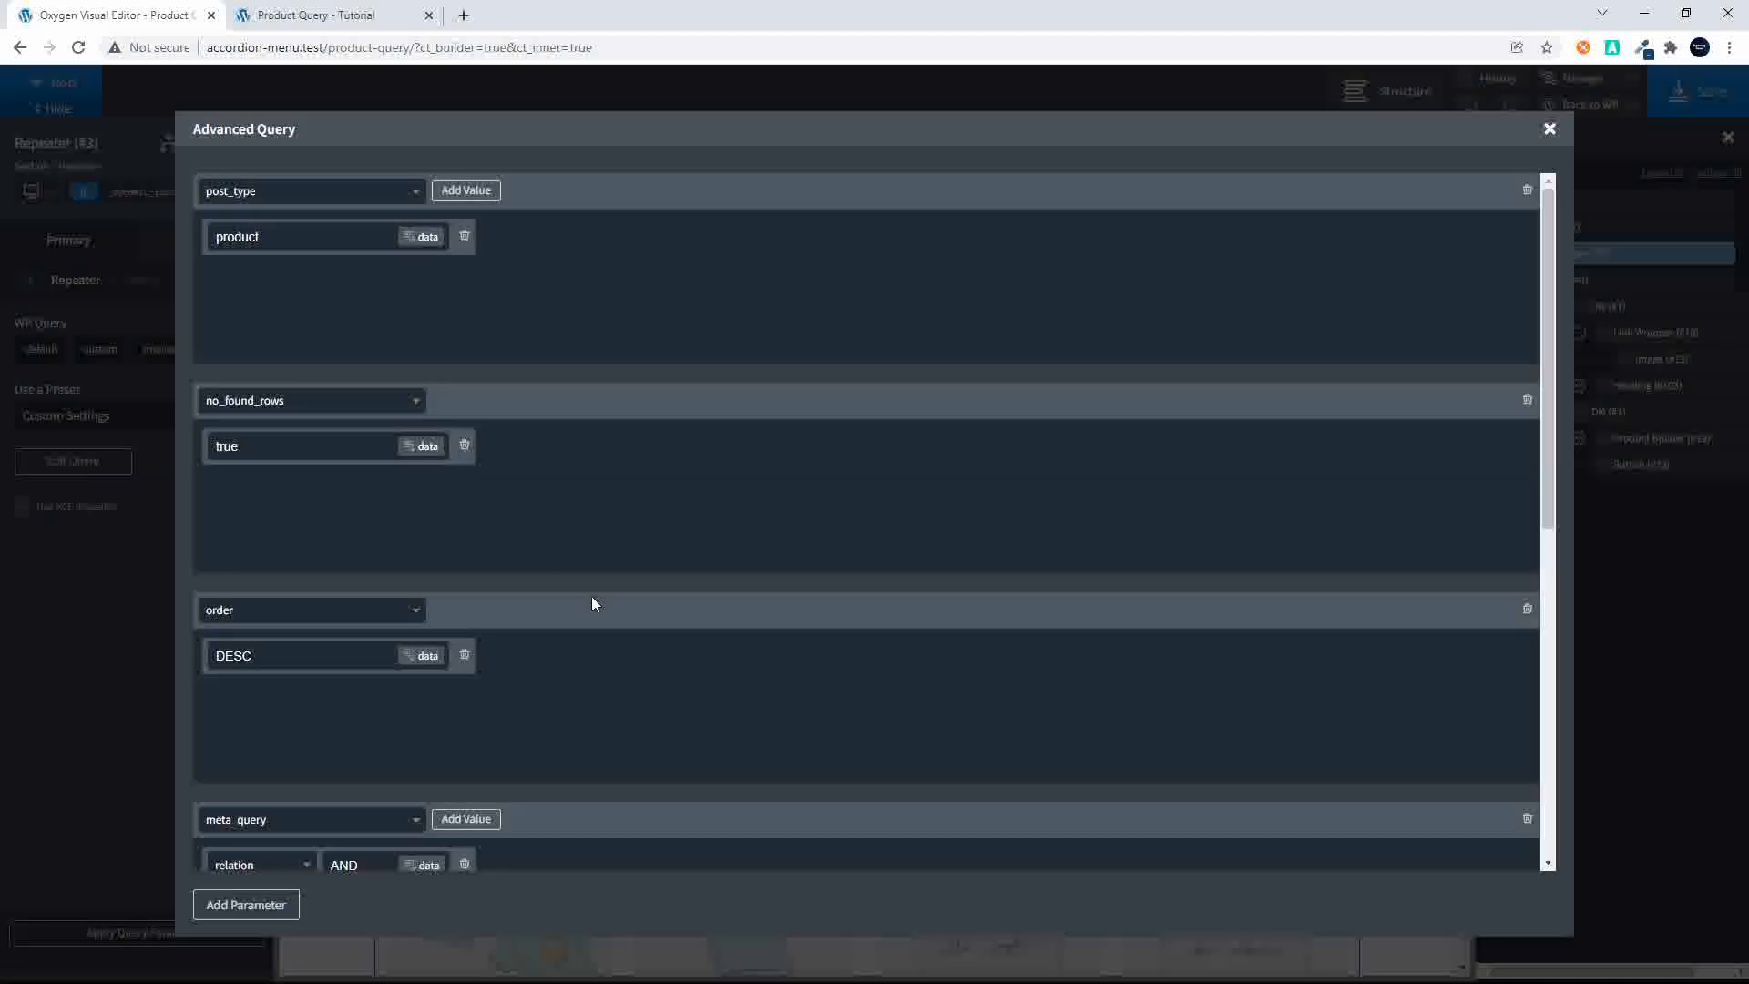
pyautogui.scroll(-5, 592, 596)
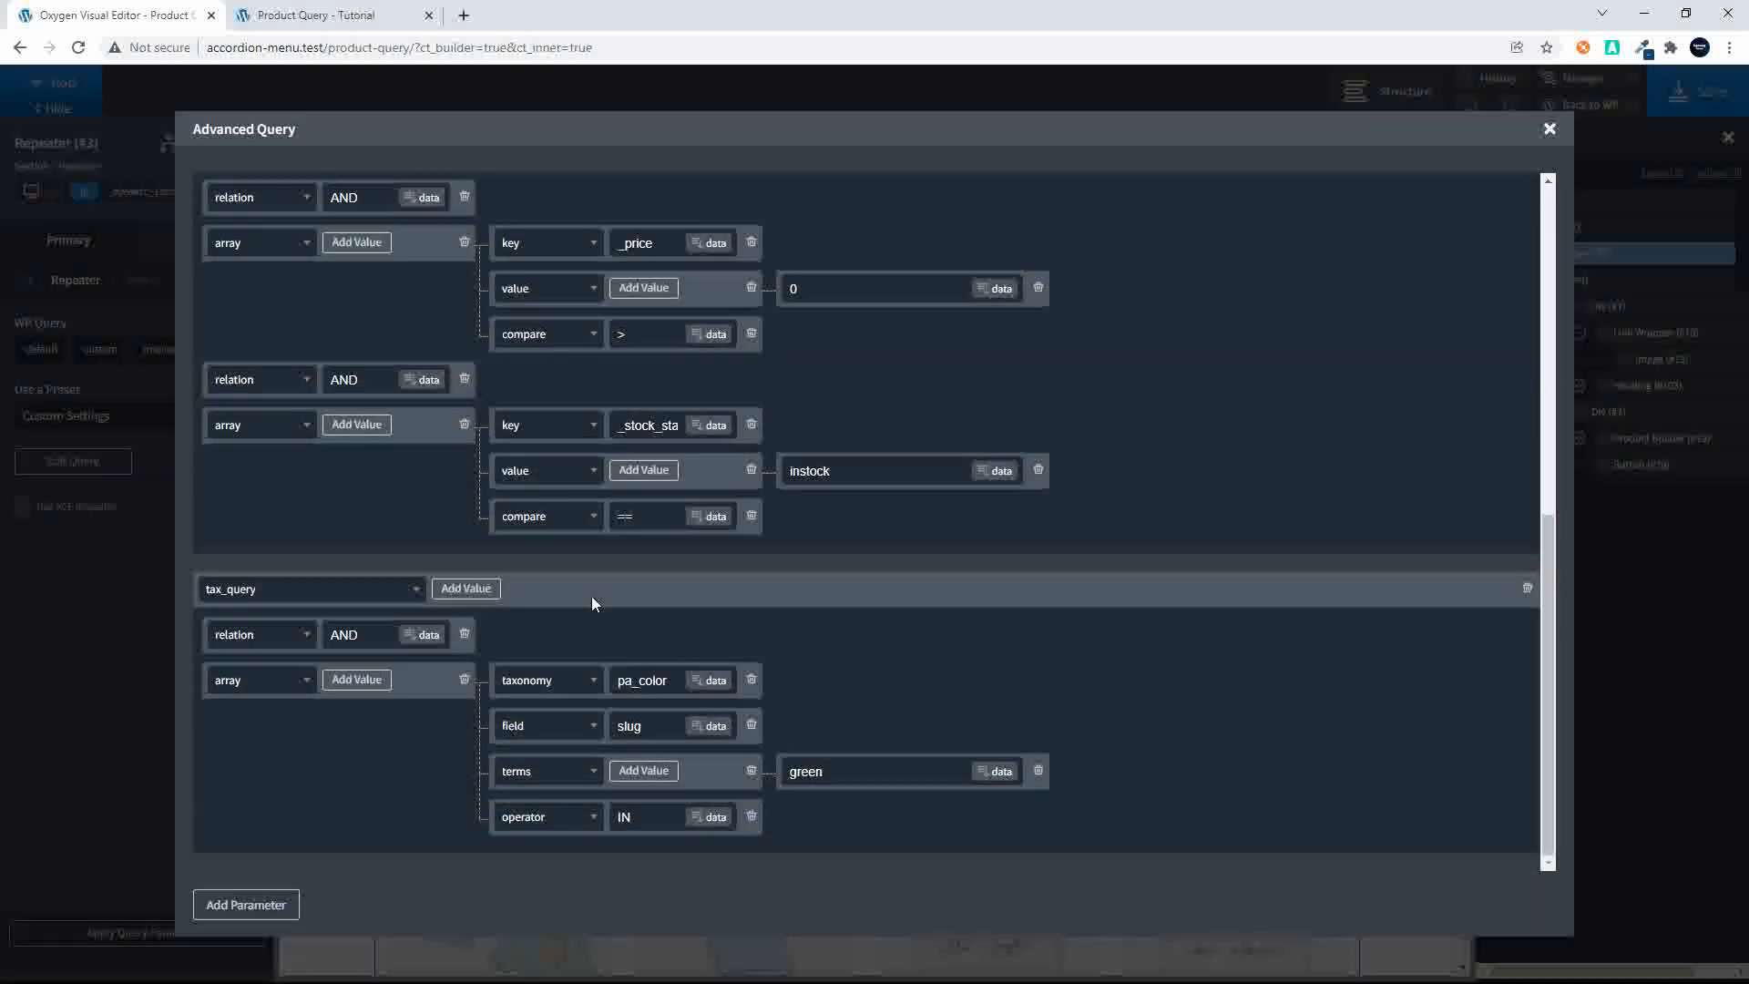
pyautogui.click(644, 771)
pyautogui.click(820, 814)
pyautogui.write('red')
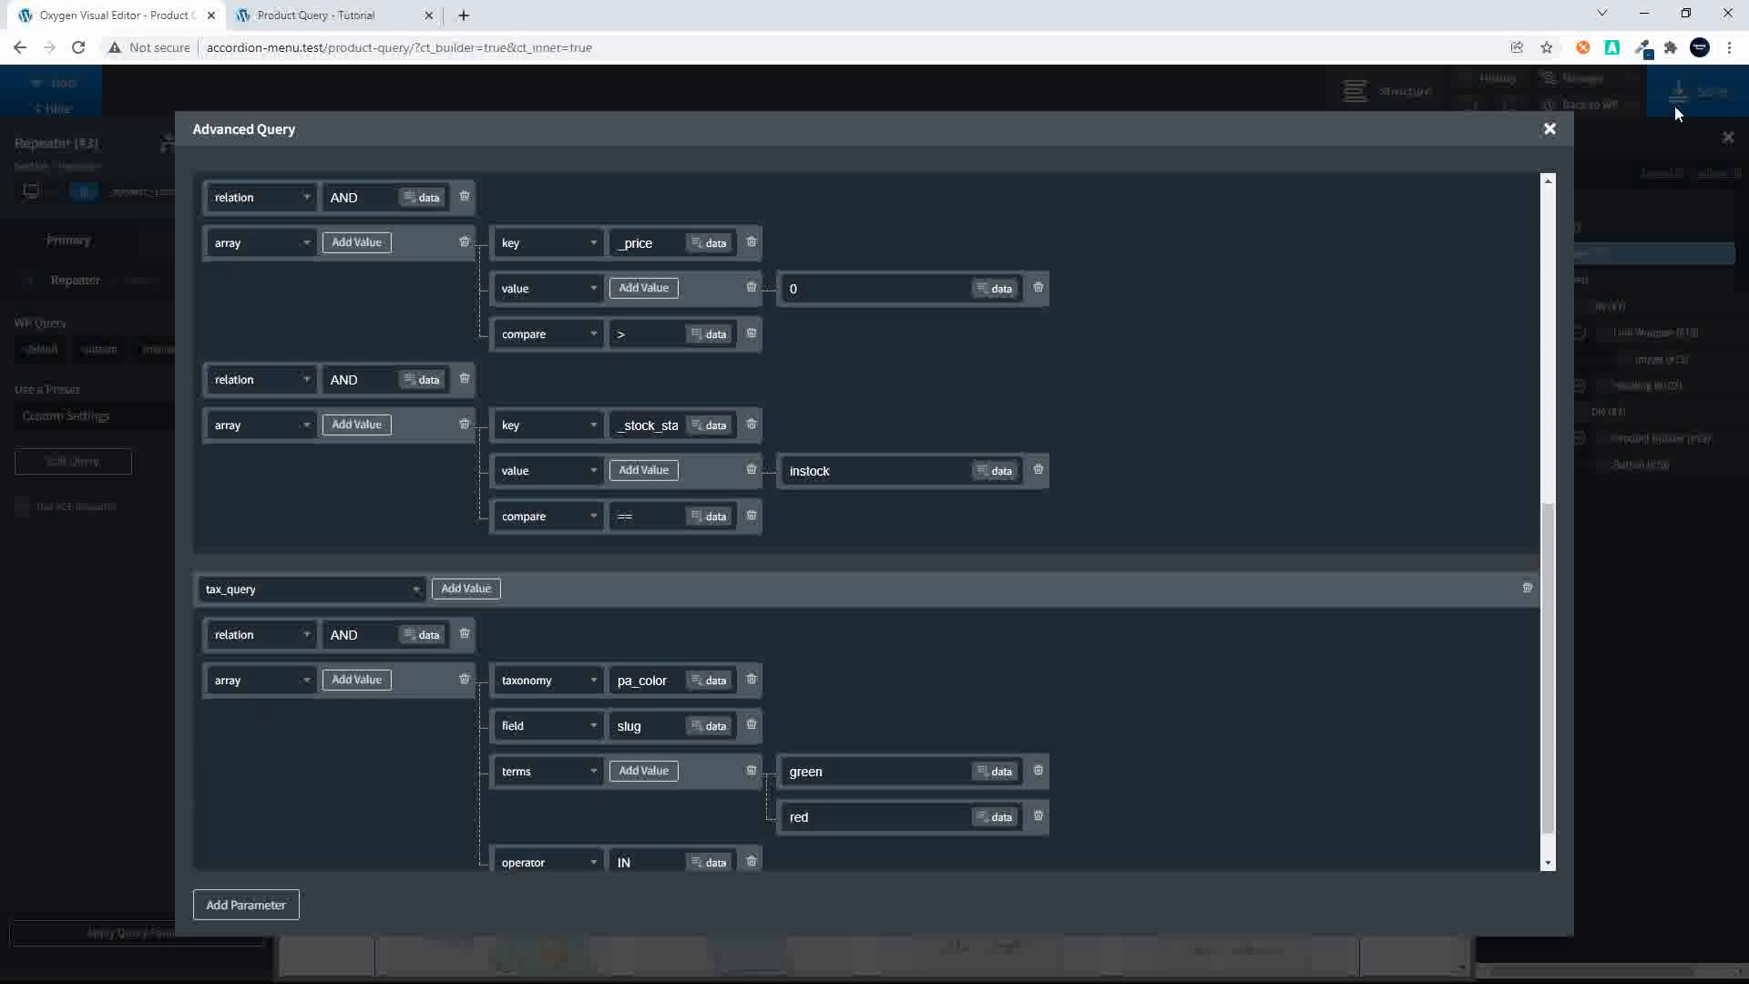
# Step: Close the advanced query, save the page with the added red term and reload the live Product Query page
pyautogui.click(1548, 130)
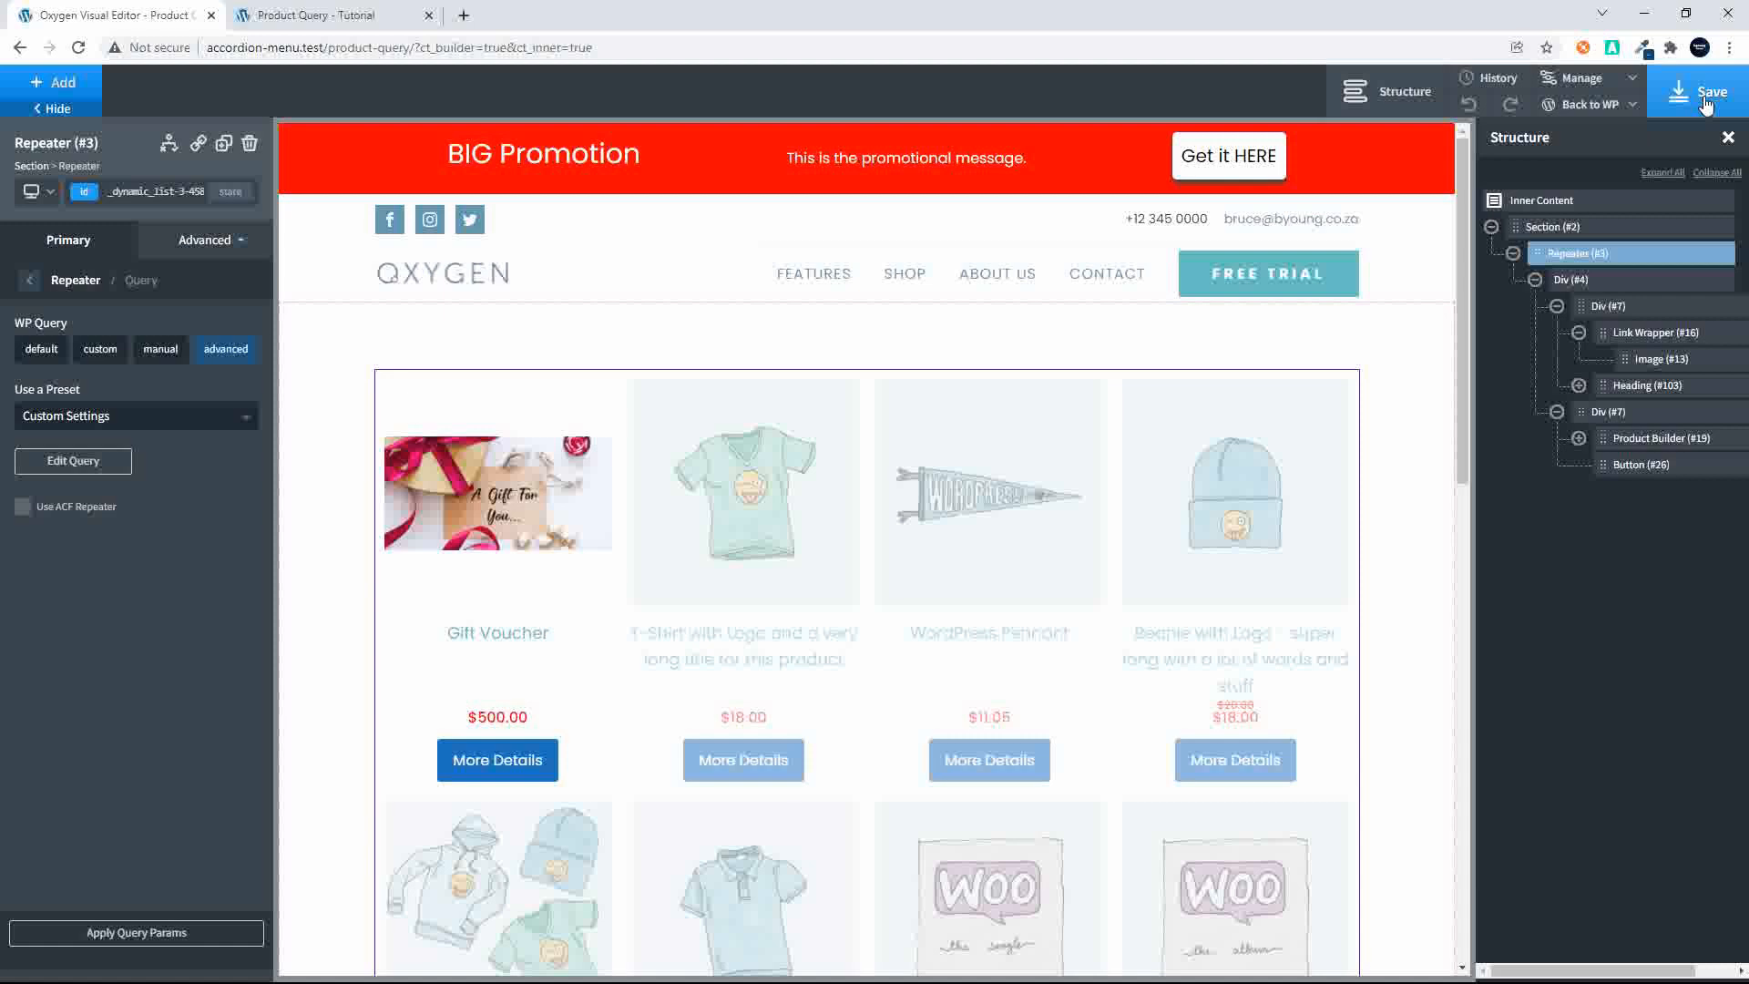
pyautogui.click(341, 18)
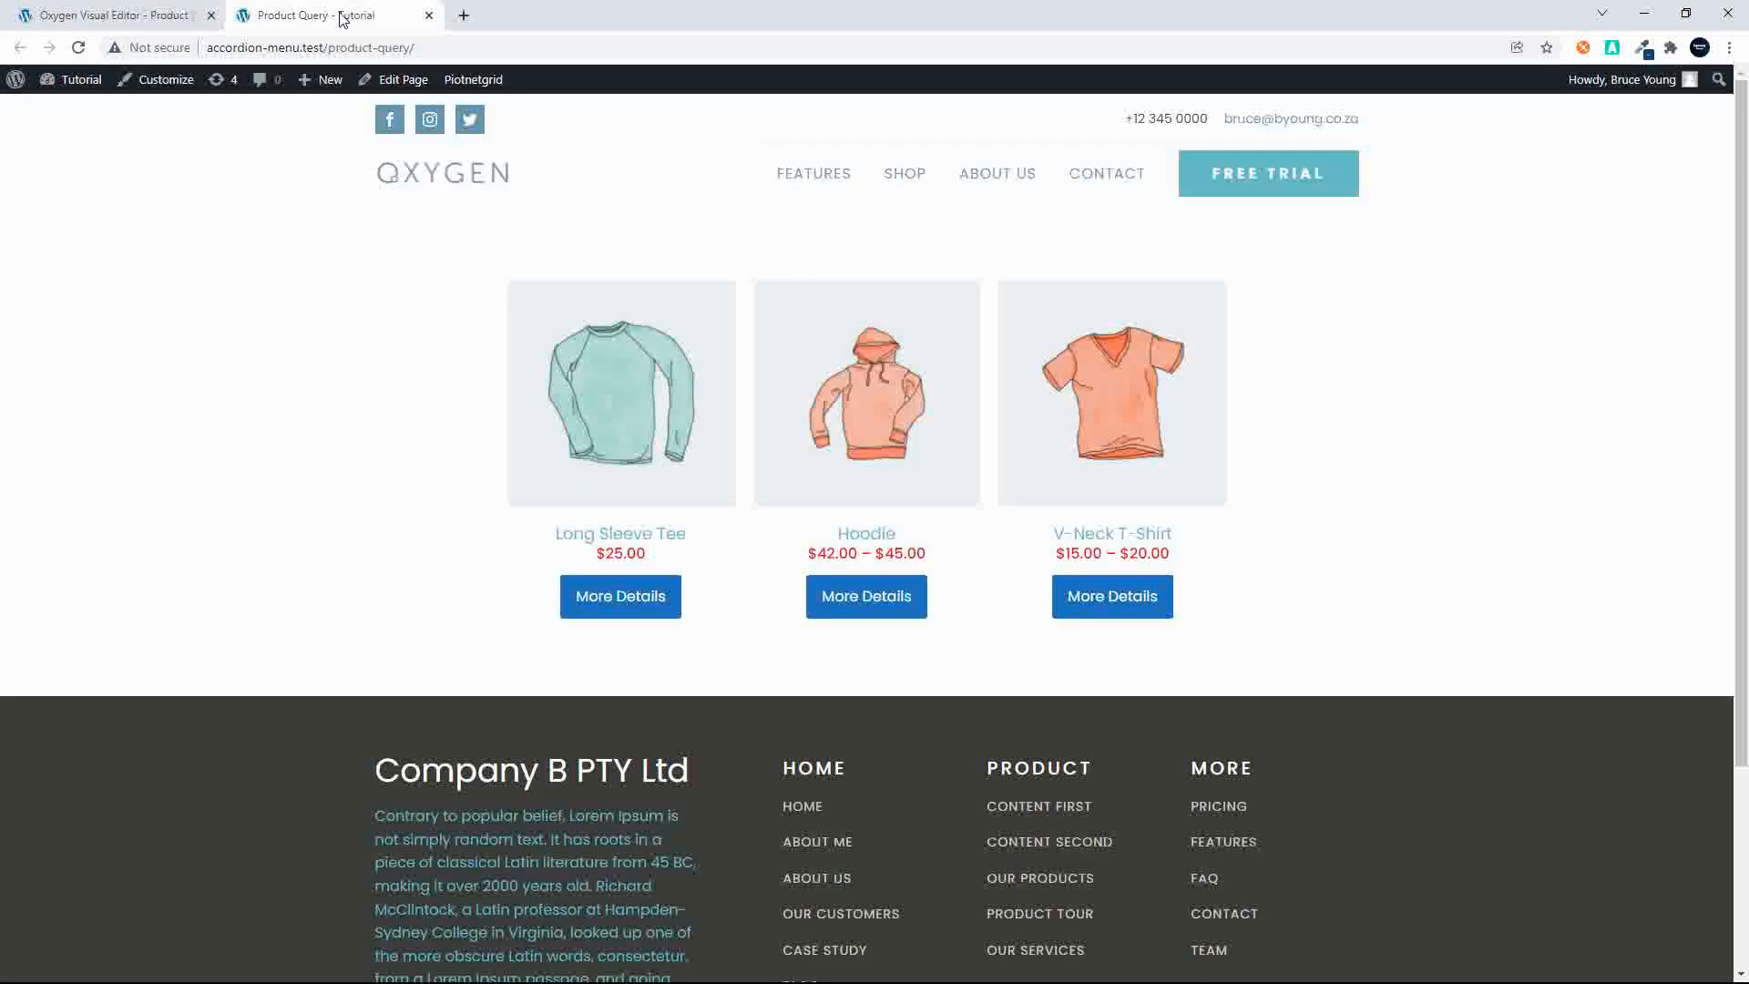
pyautogui.click(360, 48)
pyautogui.press('Return')
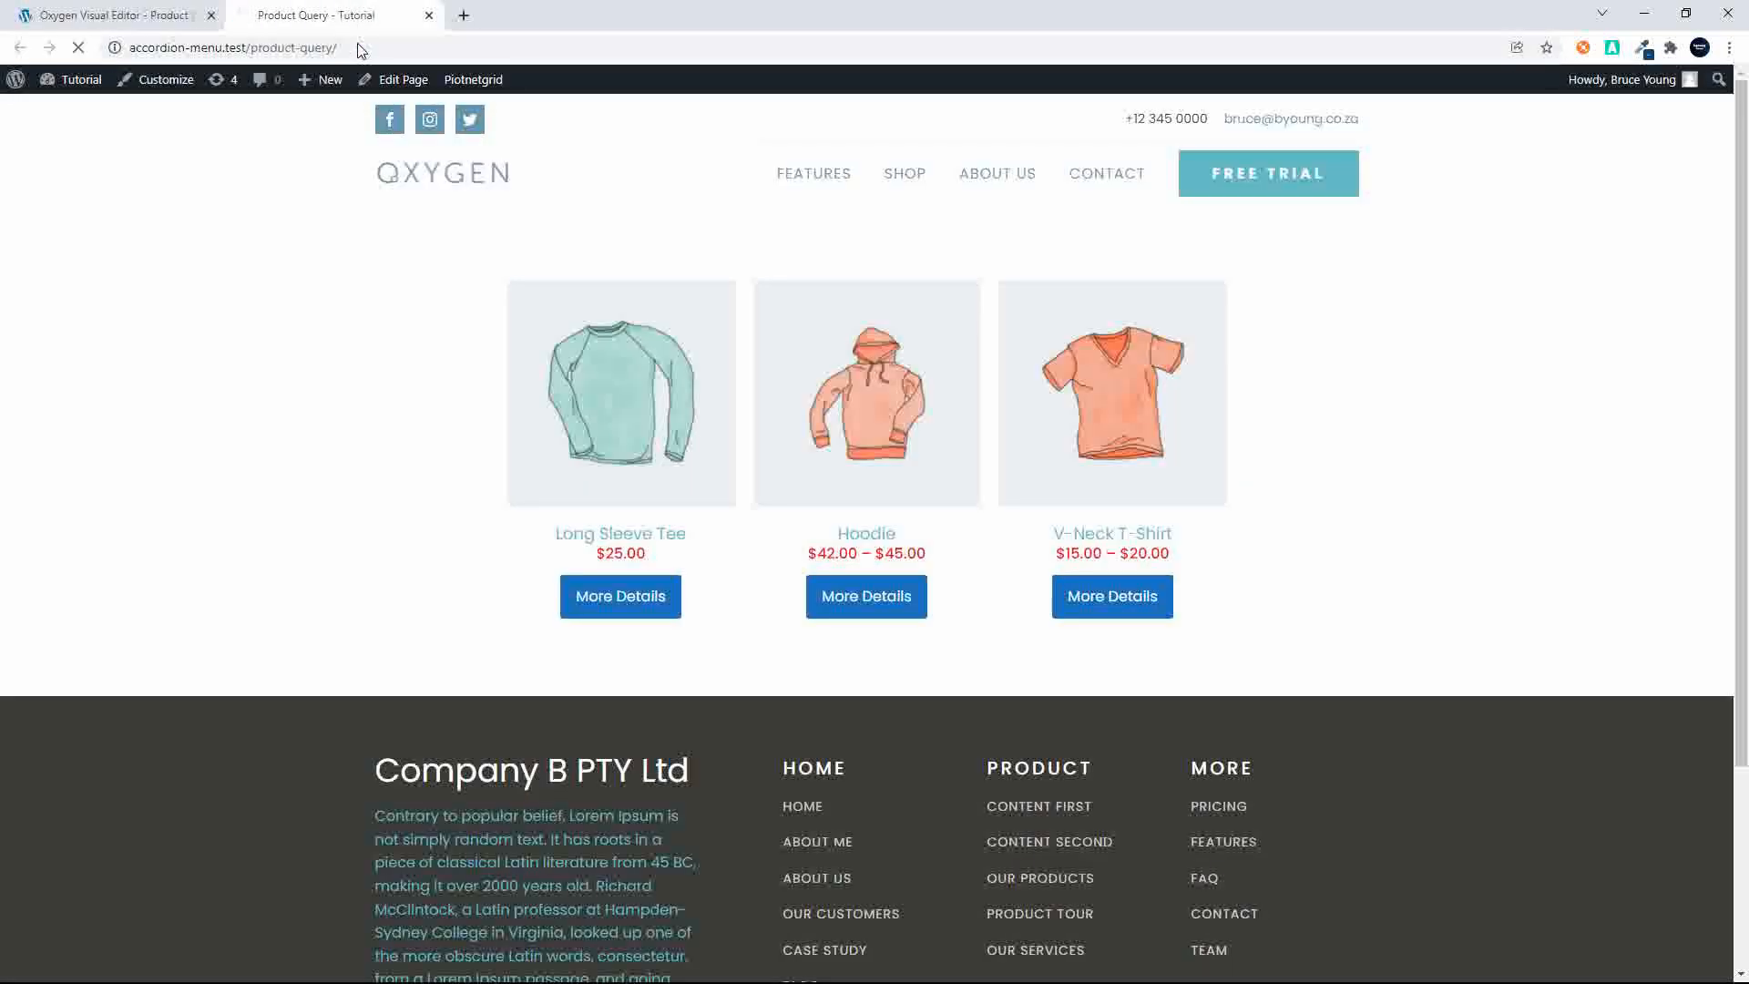
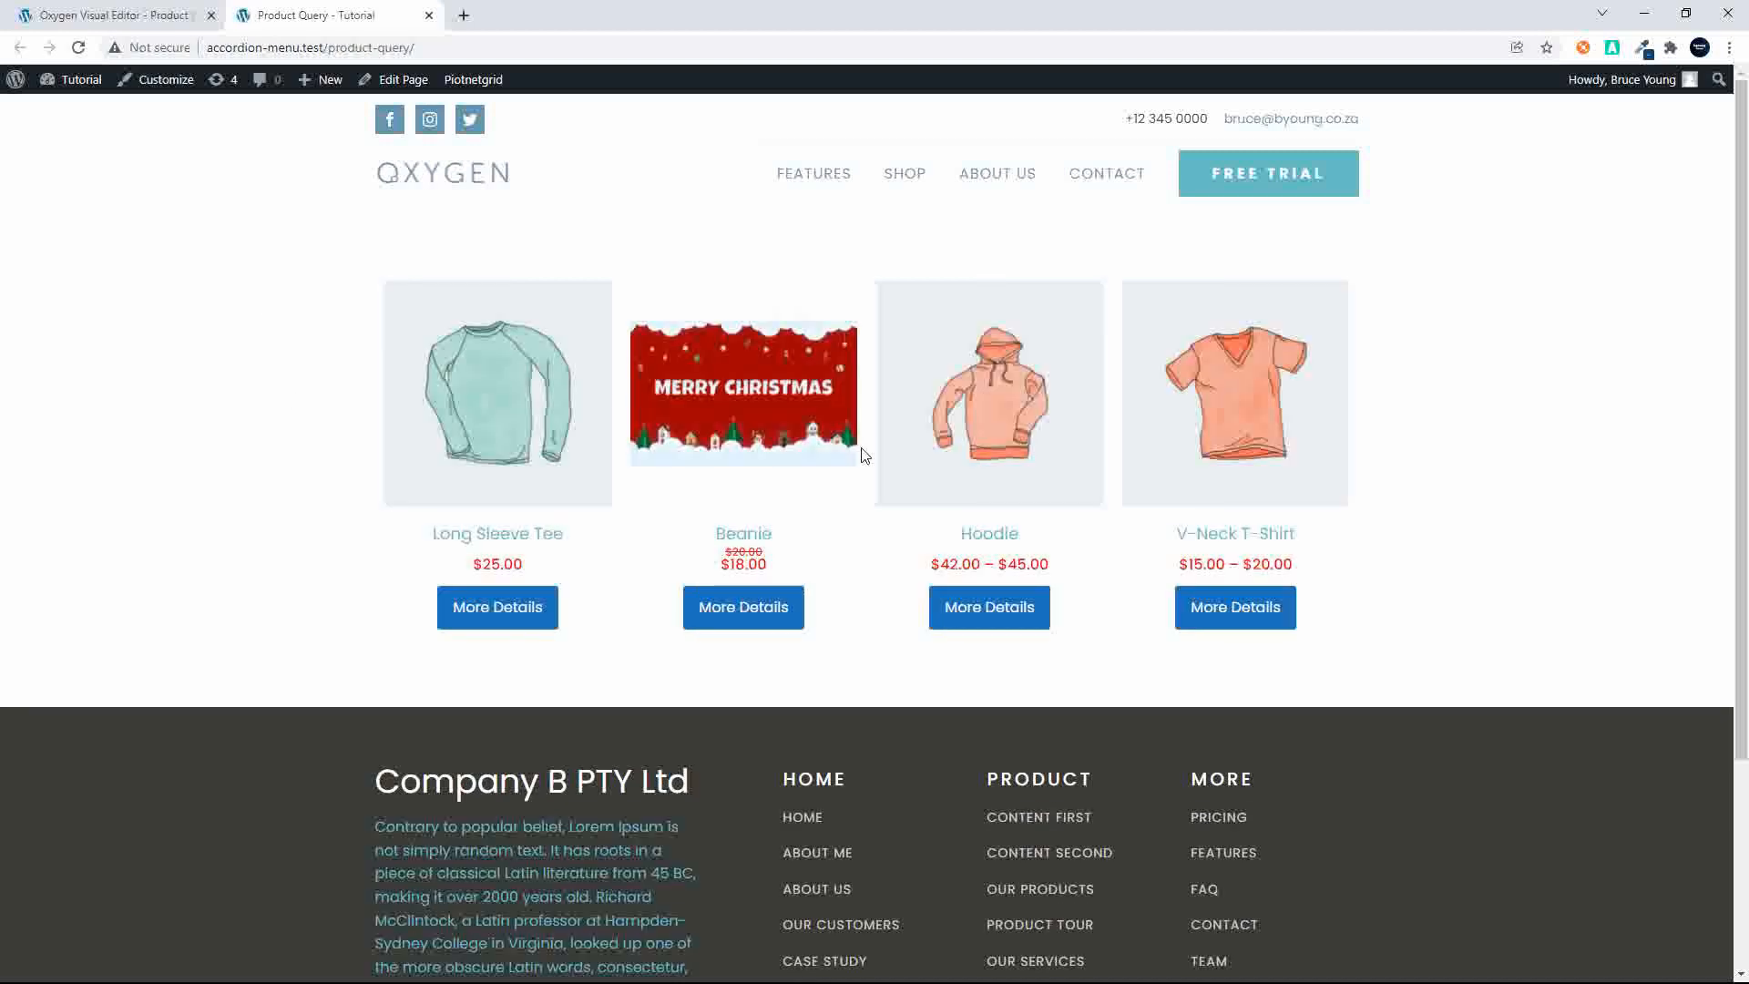
# Step: Return to the Oxygen editor and add blue as a third term in the tax_query color filter
pyautogui.click(127, 18)
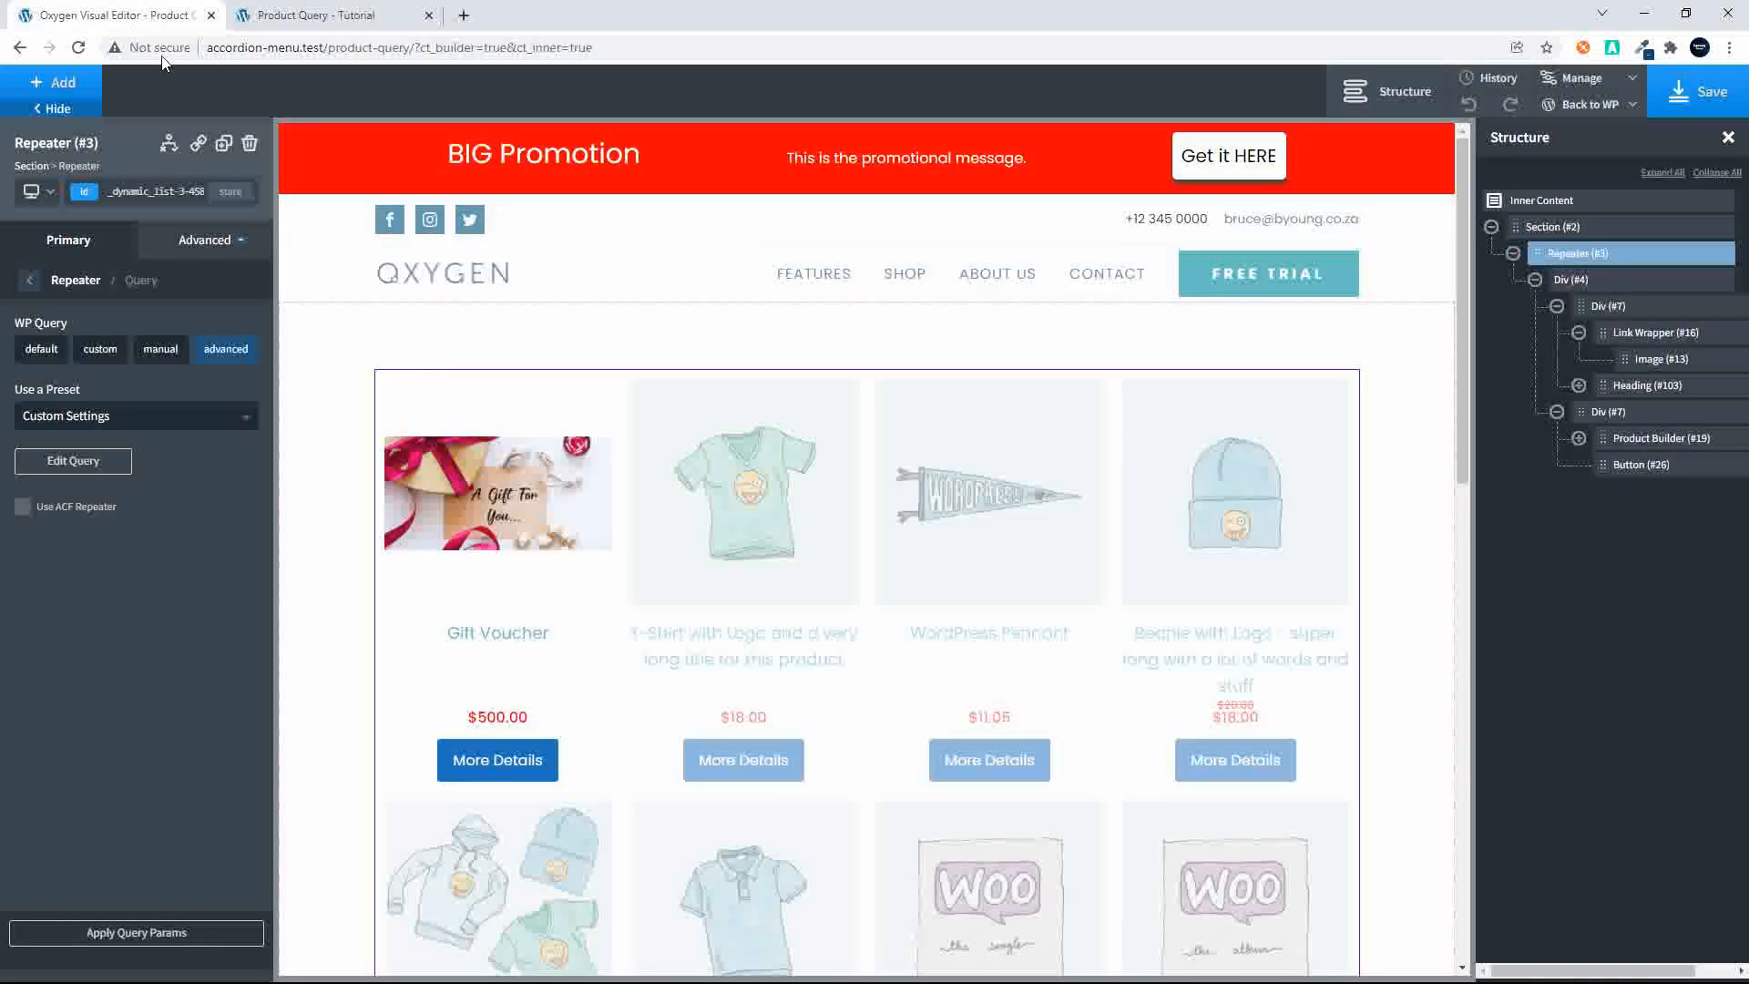
pyautogui.click(67, 464)
pyautogui.scroll(-10, 654, 729)
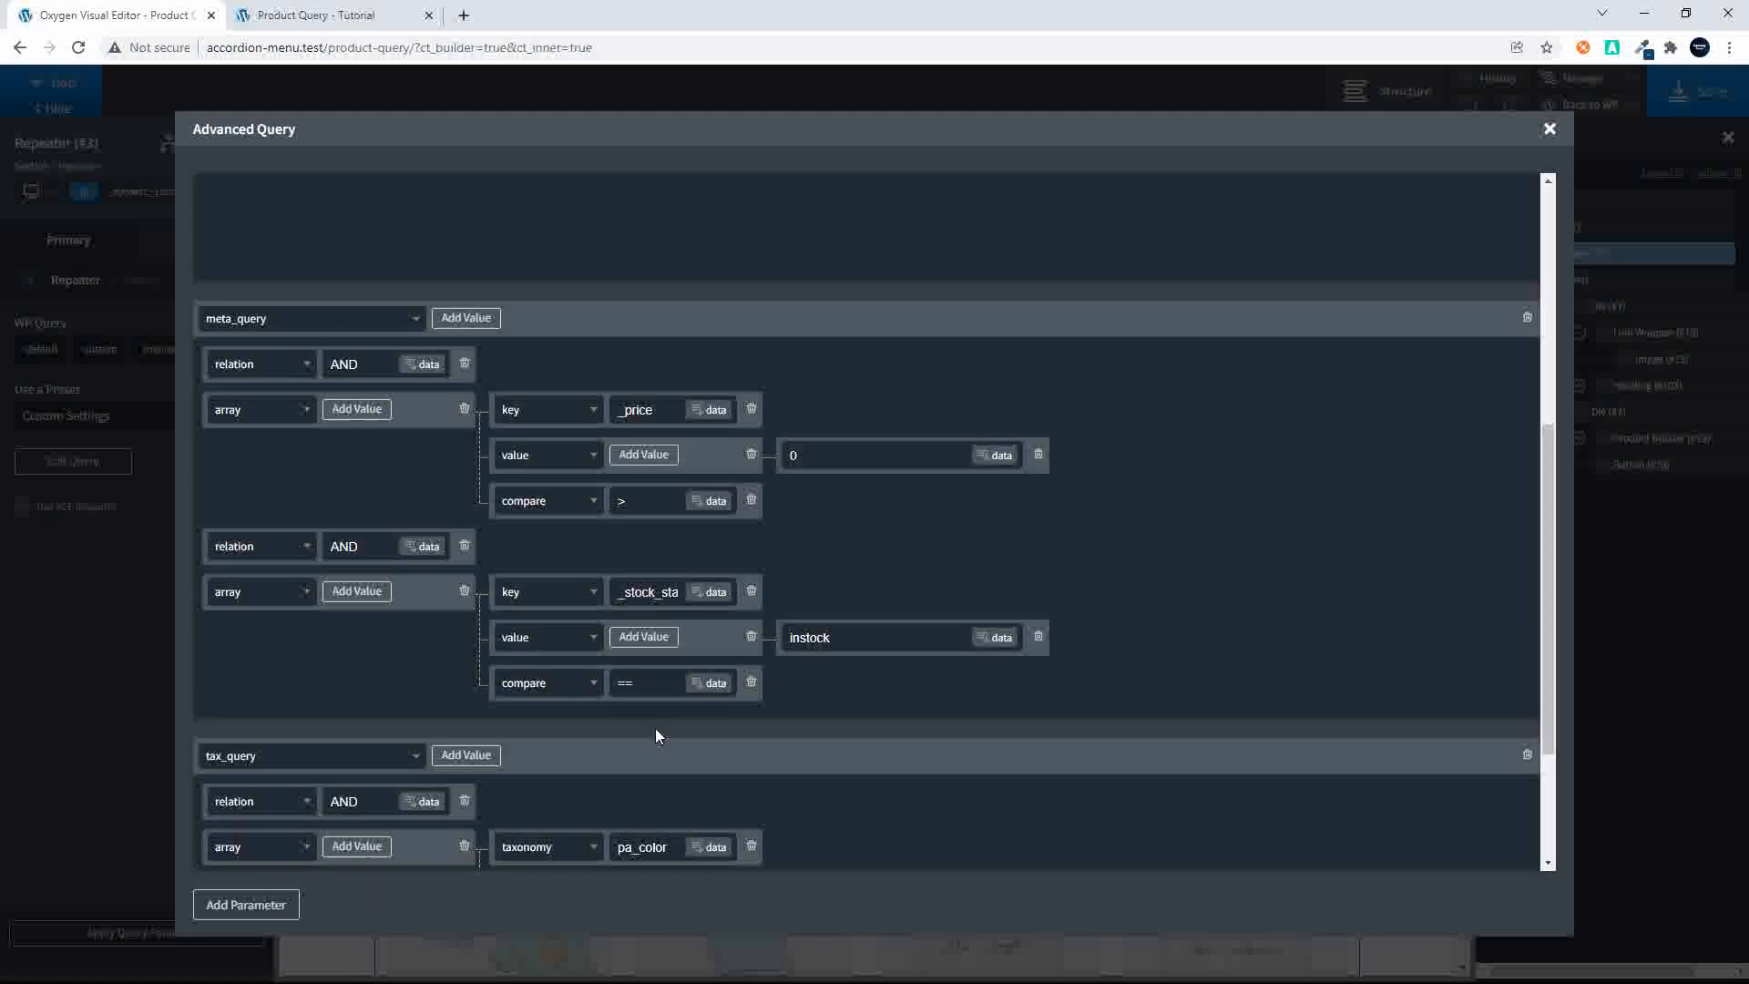
pyautogui.click(657, 727)
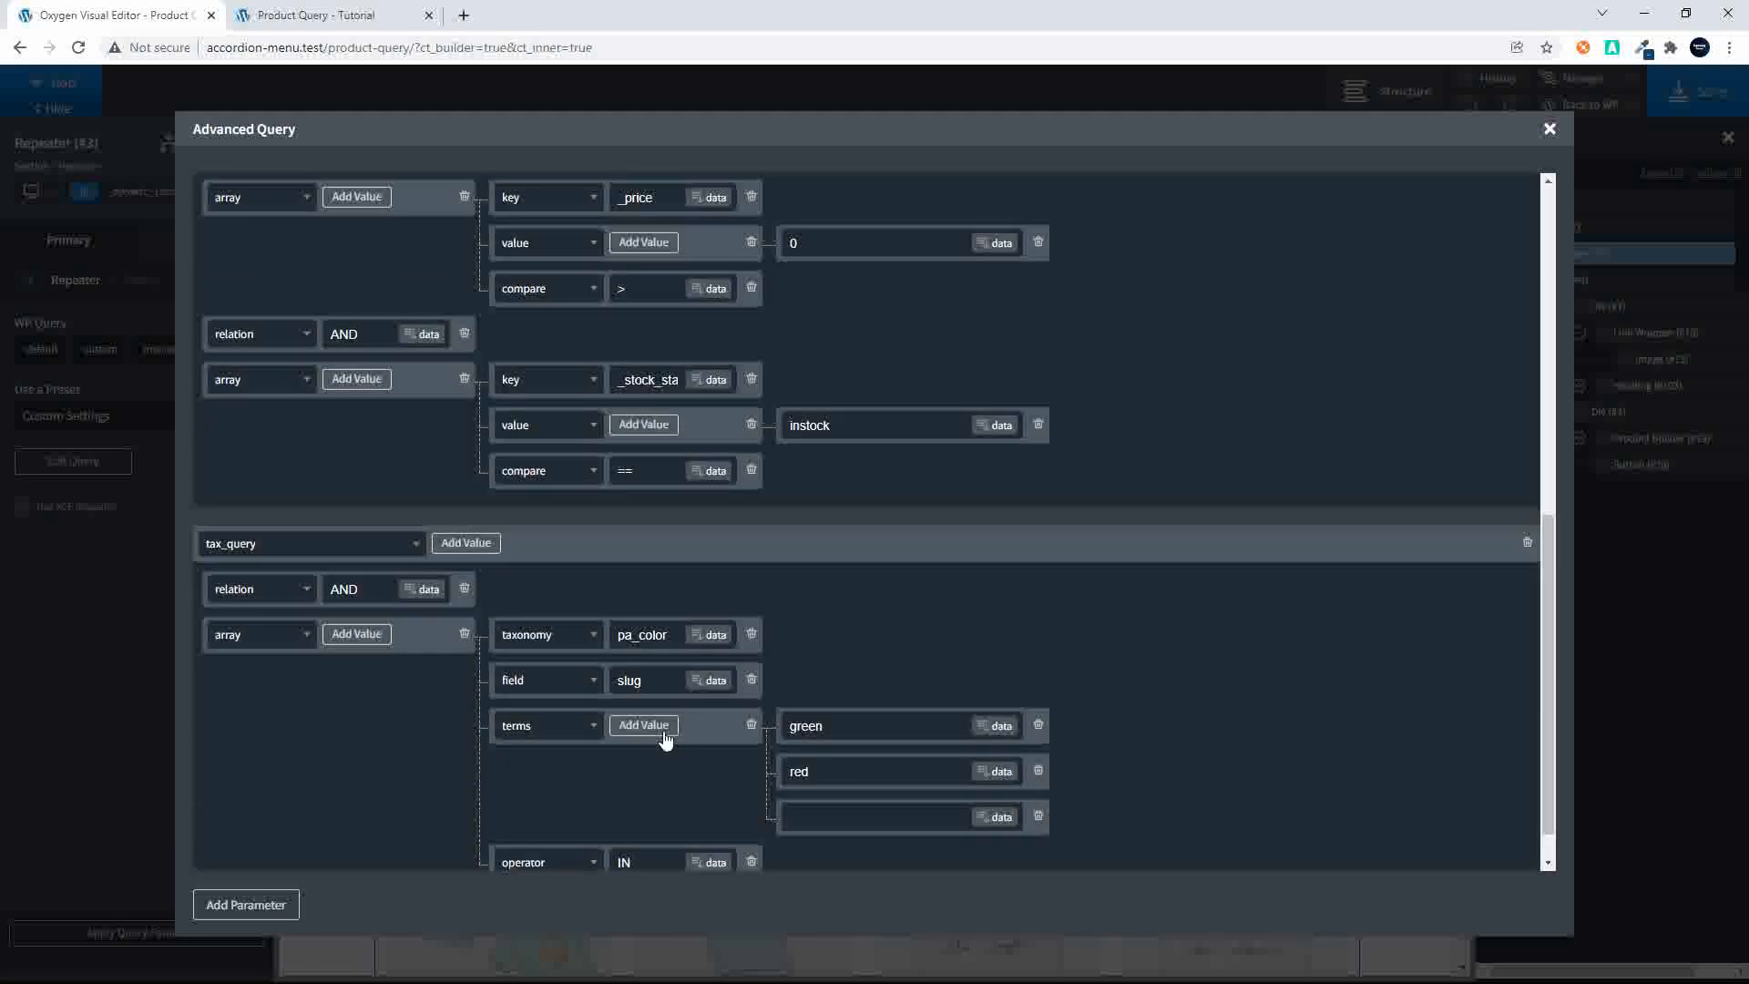
pyautogui.write('blue')
# Step: Close the advanced query, save the page with the blue term included and reload the live Product Query page
pyautogui.click(1550, 129)
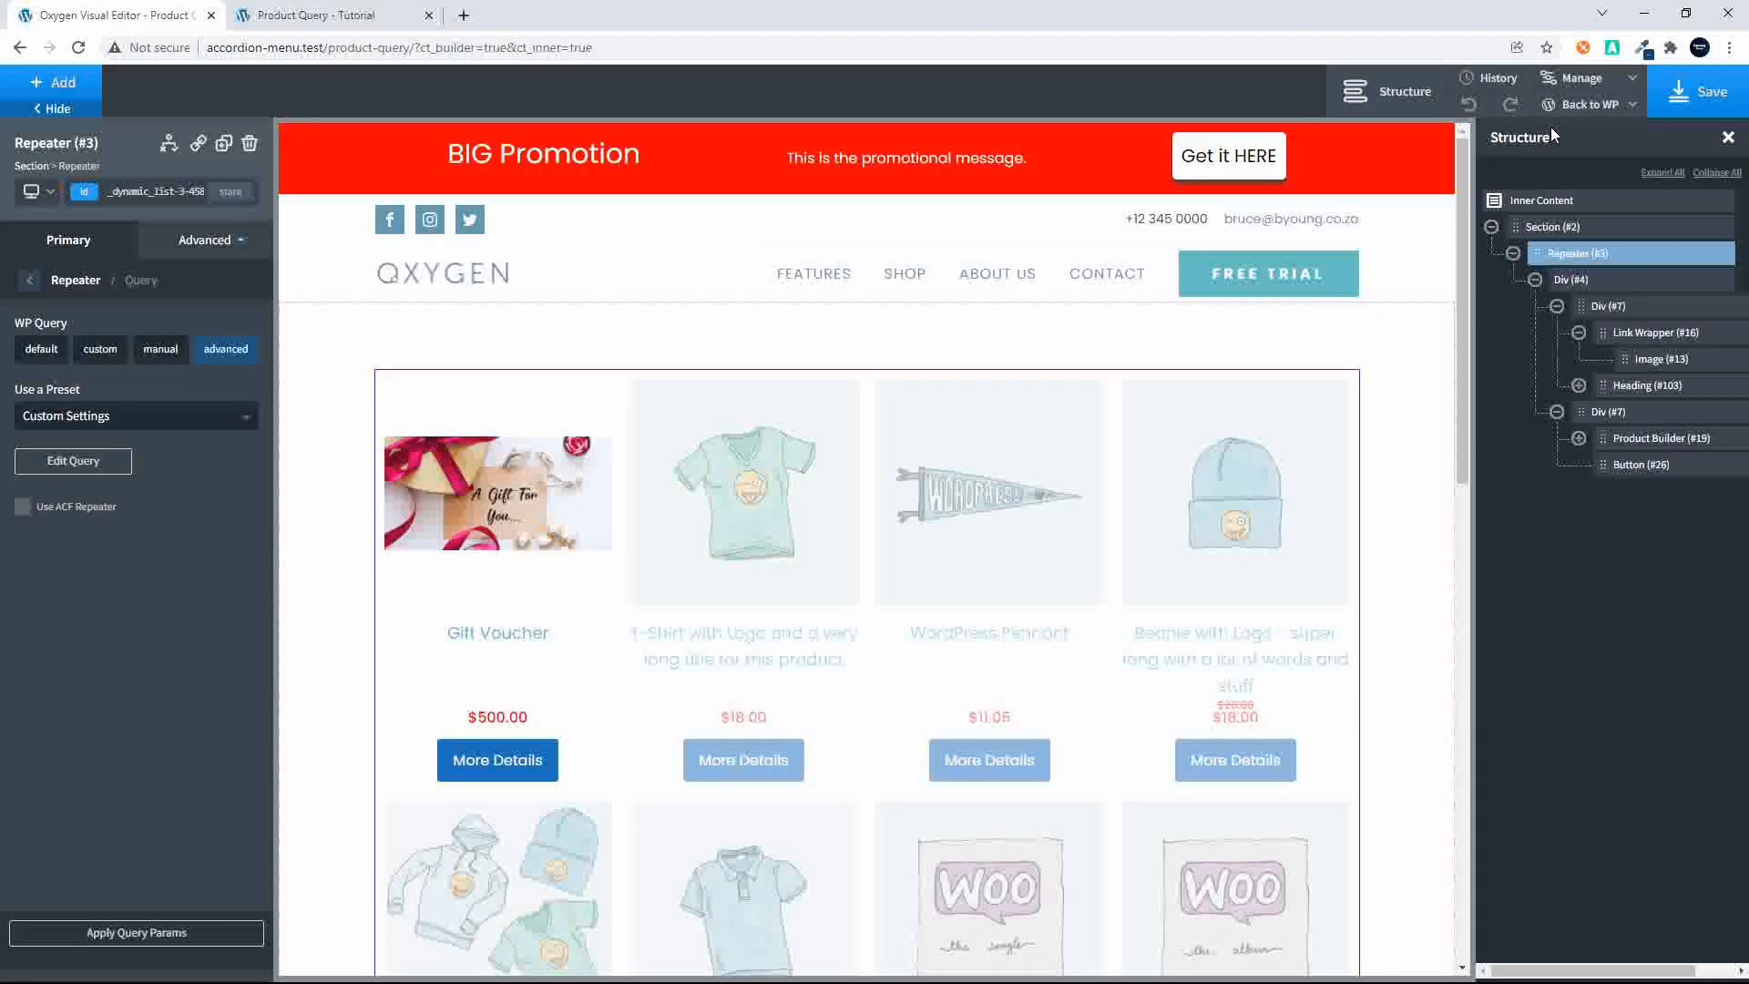
pyautogui.click(1694, 96)
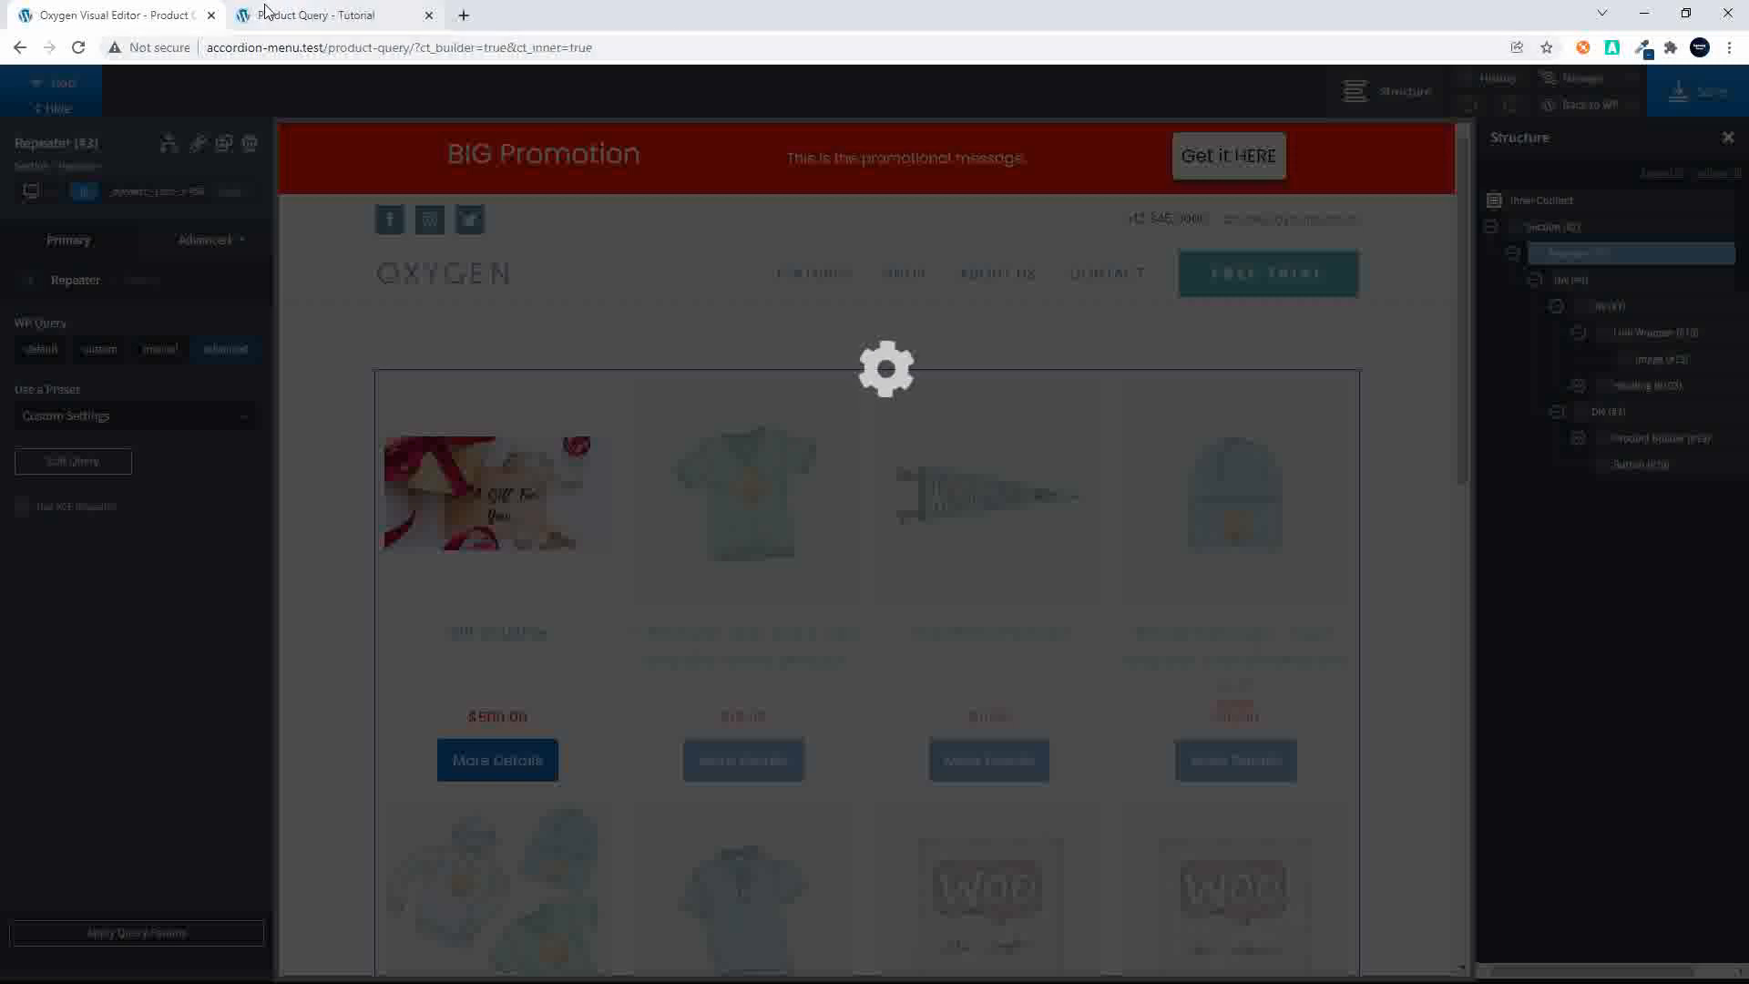
pyautogui.click(310, 18)
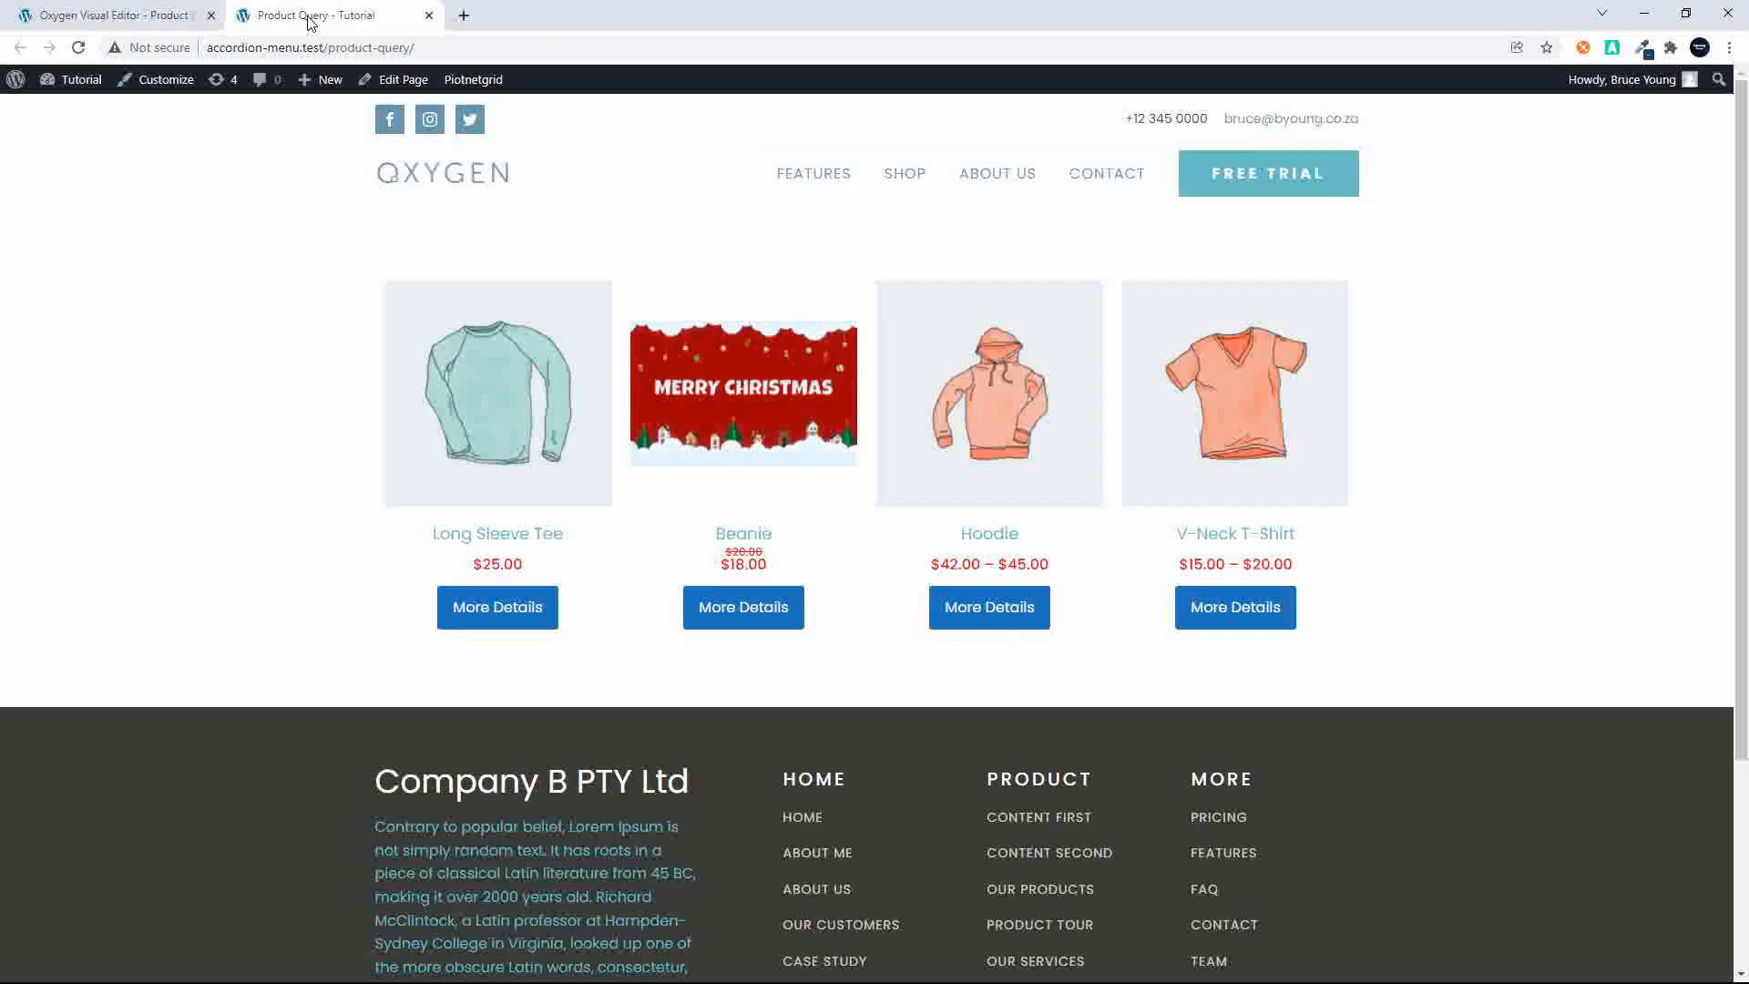
pyautogui.click(371, 49)
pyautogui.press('Return')
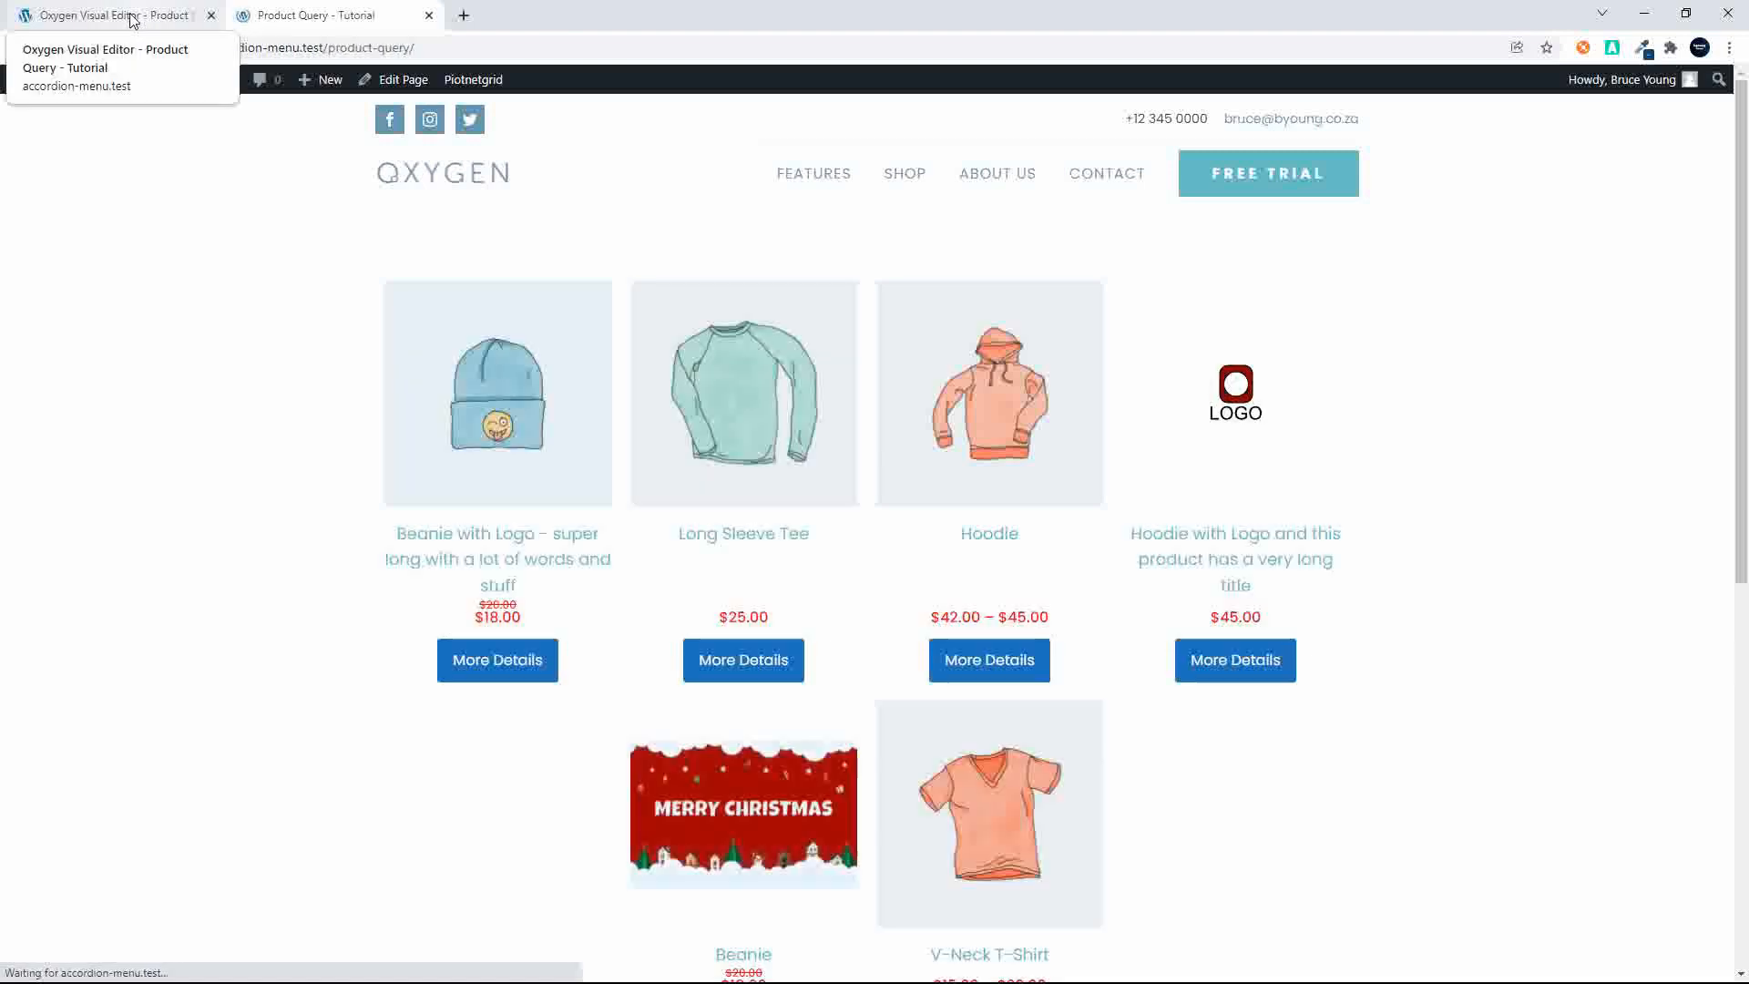
# Step: Reopen the repeater's advanced query and add two values to tax_query: relation set to AND, and a second array
pyautogui.click(132, 18)
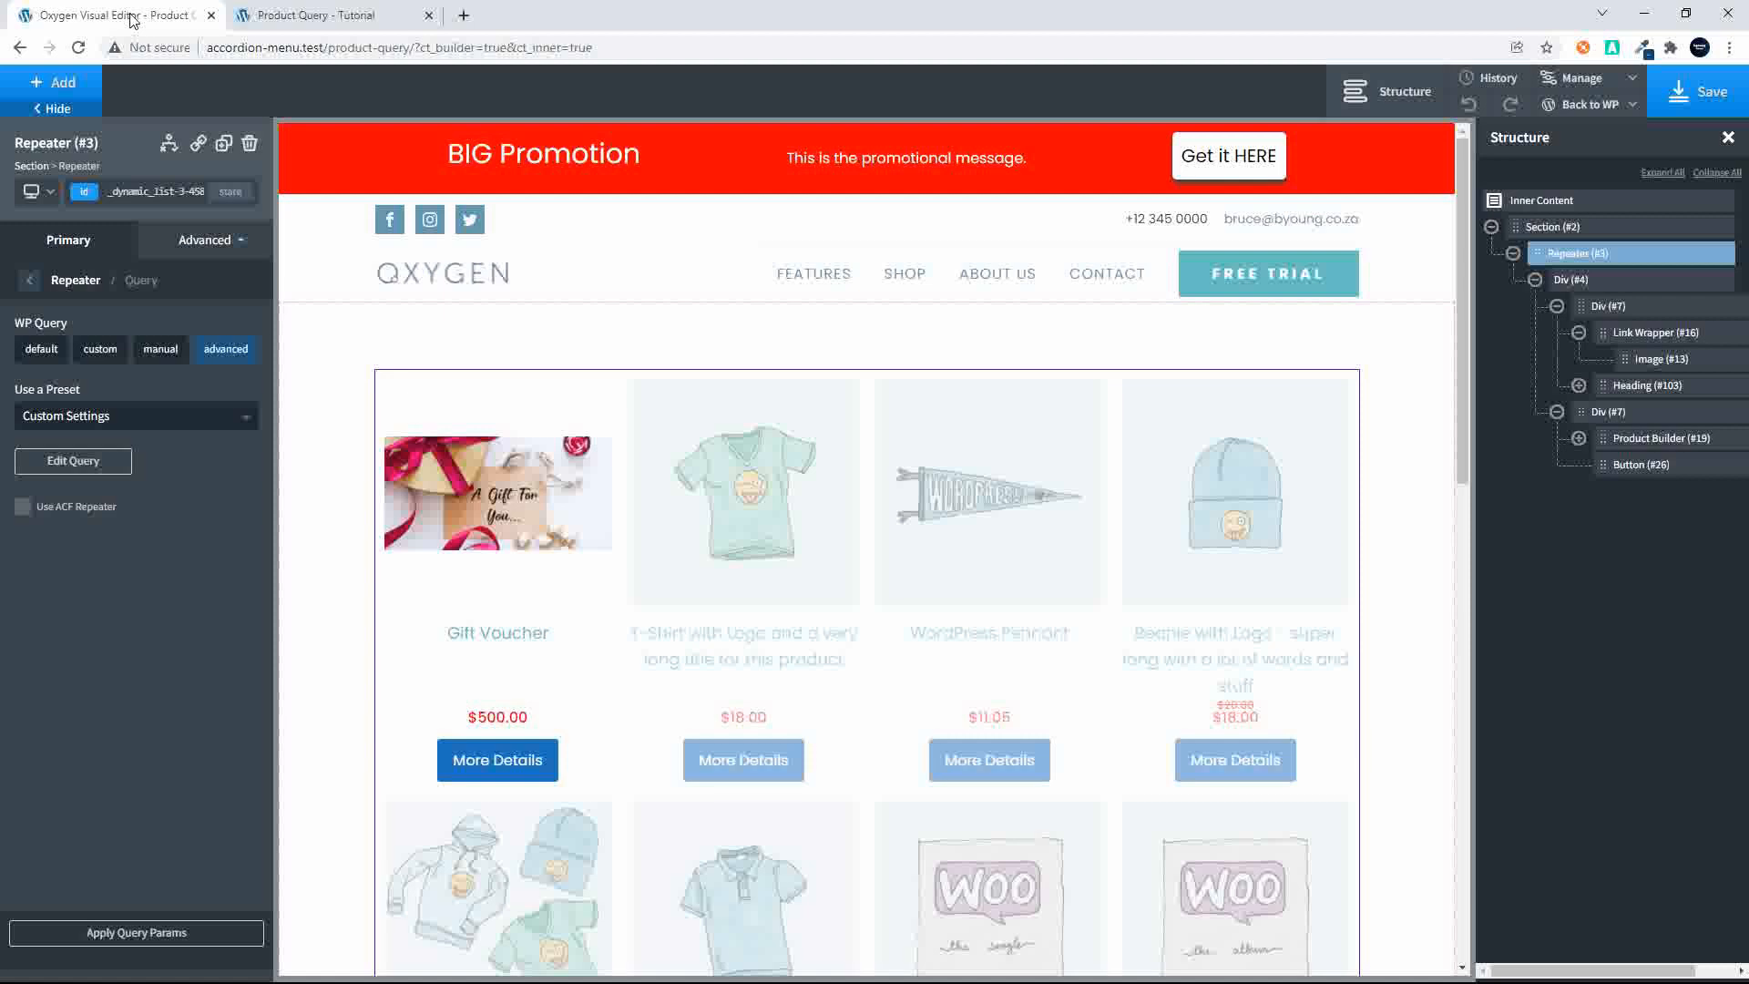
pyautogui.click(74, 461)
pyautogui.scroll(-10, 538, 607)
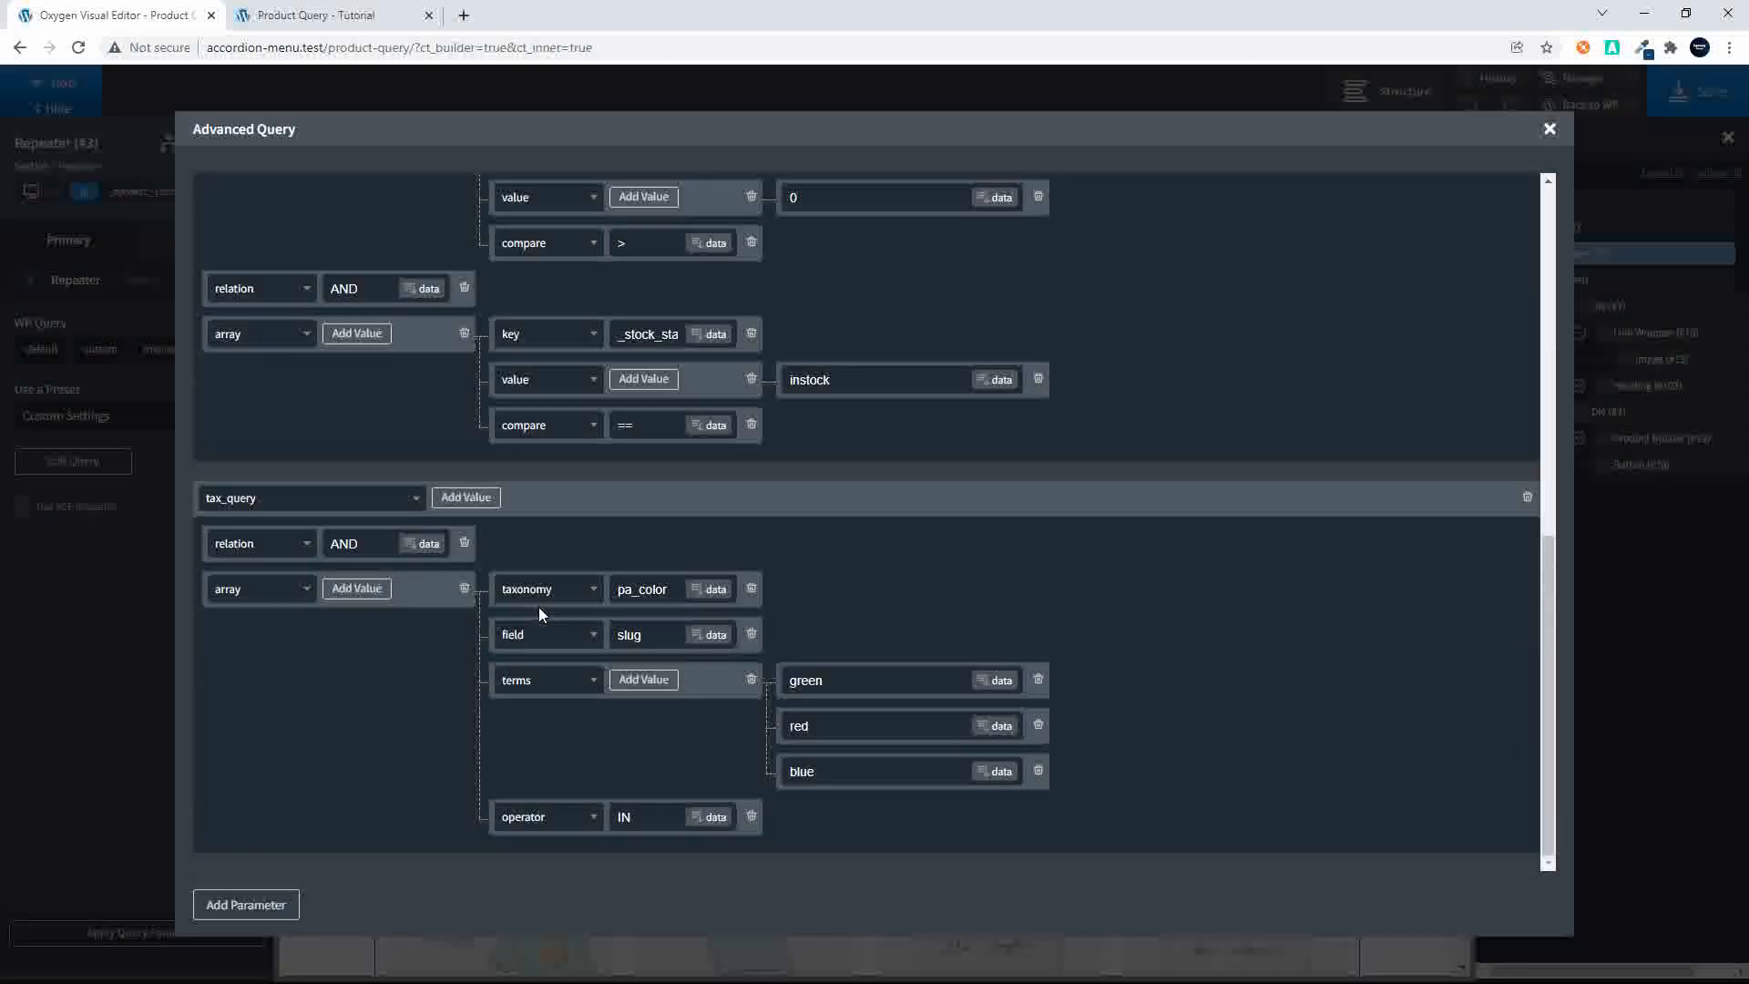
pyautogui.click(488, 502)
pyautogui.click(487, 502)
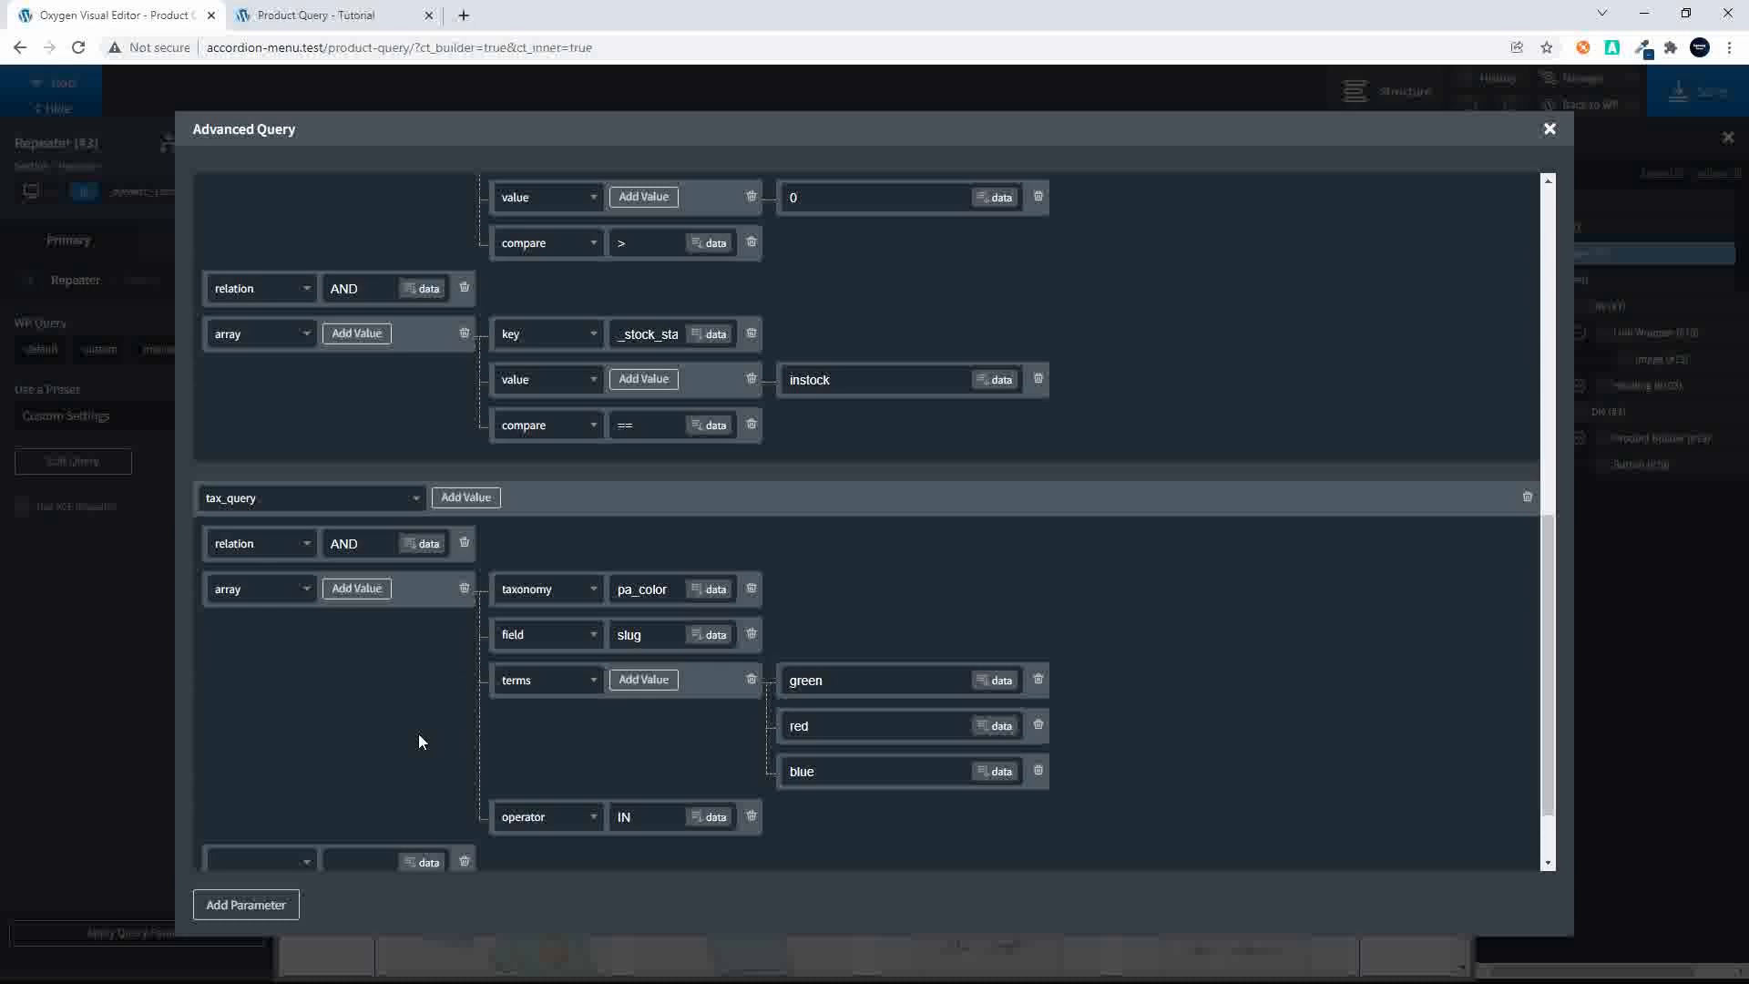
pyautogui.scroll(-1, 418, 734)
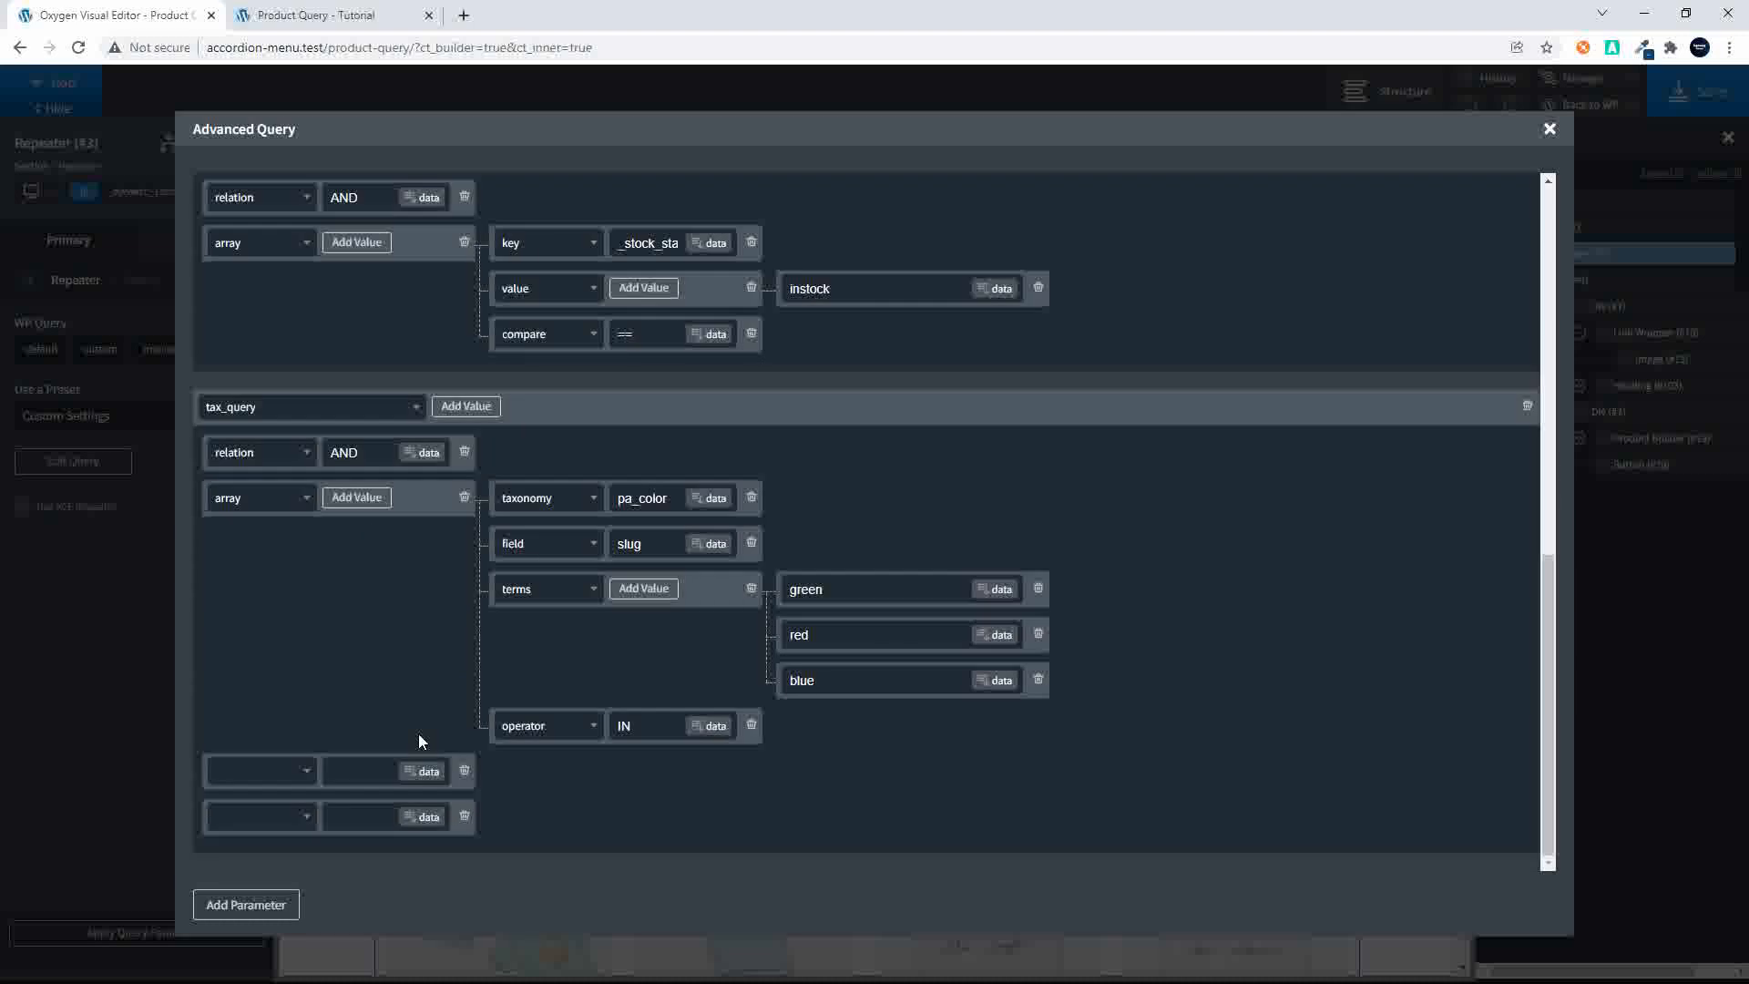
pyautogui.click(306, 770)
pyautogui.click(282, 870)
pyautogui.write('AND')
pyautogui.click(301, 818)
pyautogui.click(280, 888)
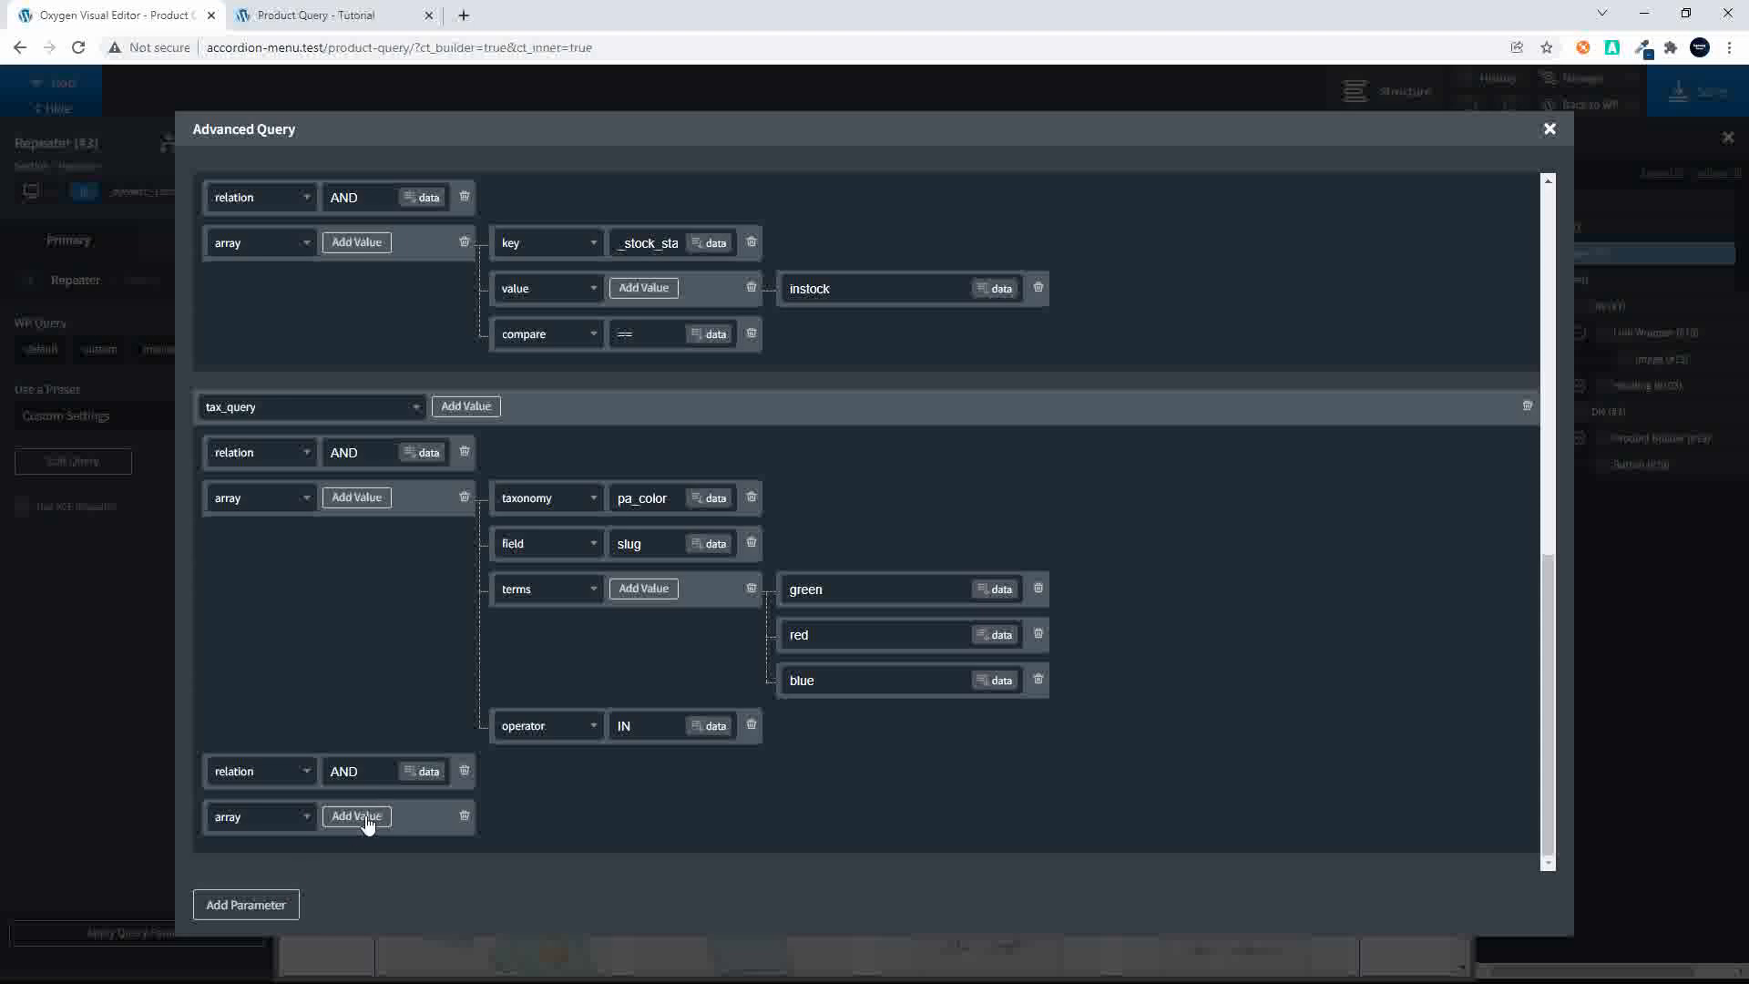
# Step: Add four entries to the second tax_query array and set the first to taxonomy with the value pa_size
pyautogui.click(366, 818)
pyautogui.click(366, 818)
pyautogui.click(367, 818)
pyautogui.click(367, 817)
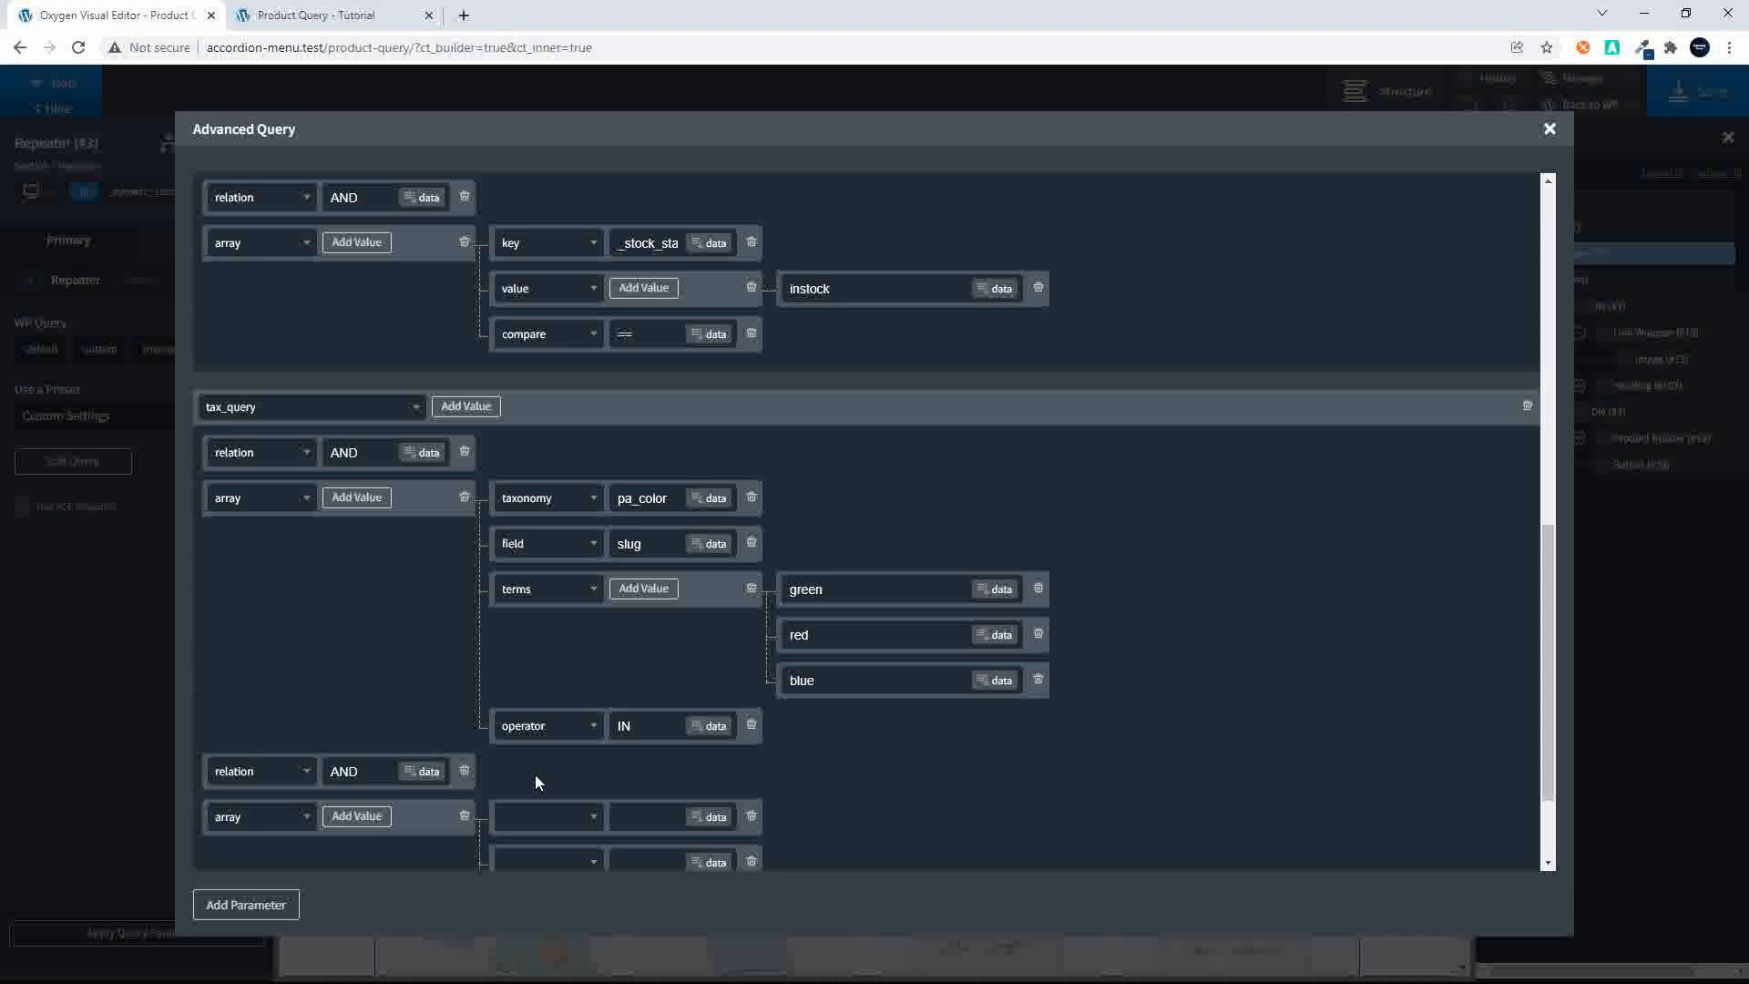
pyautogui.scroll(-2, 537, 770)
pyautogui.click(571, 687)
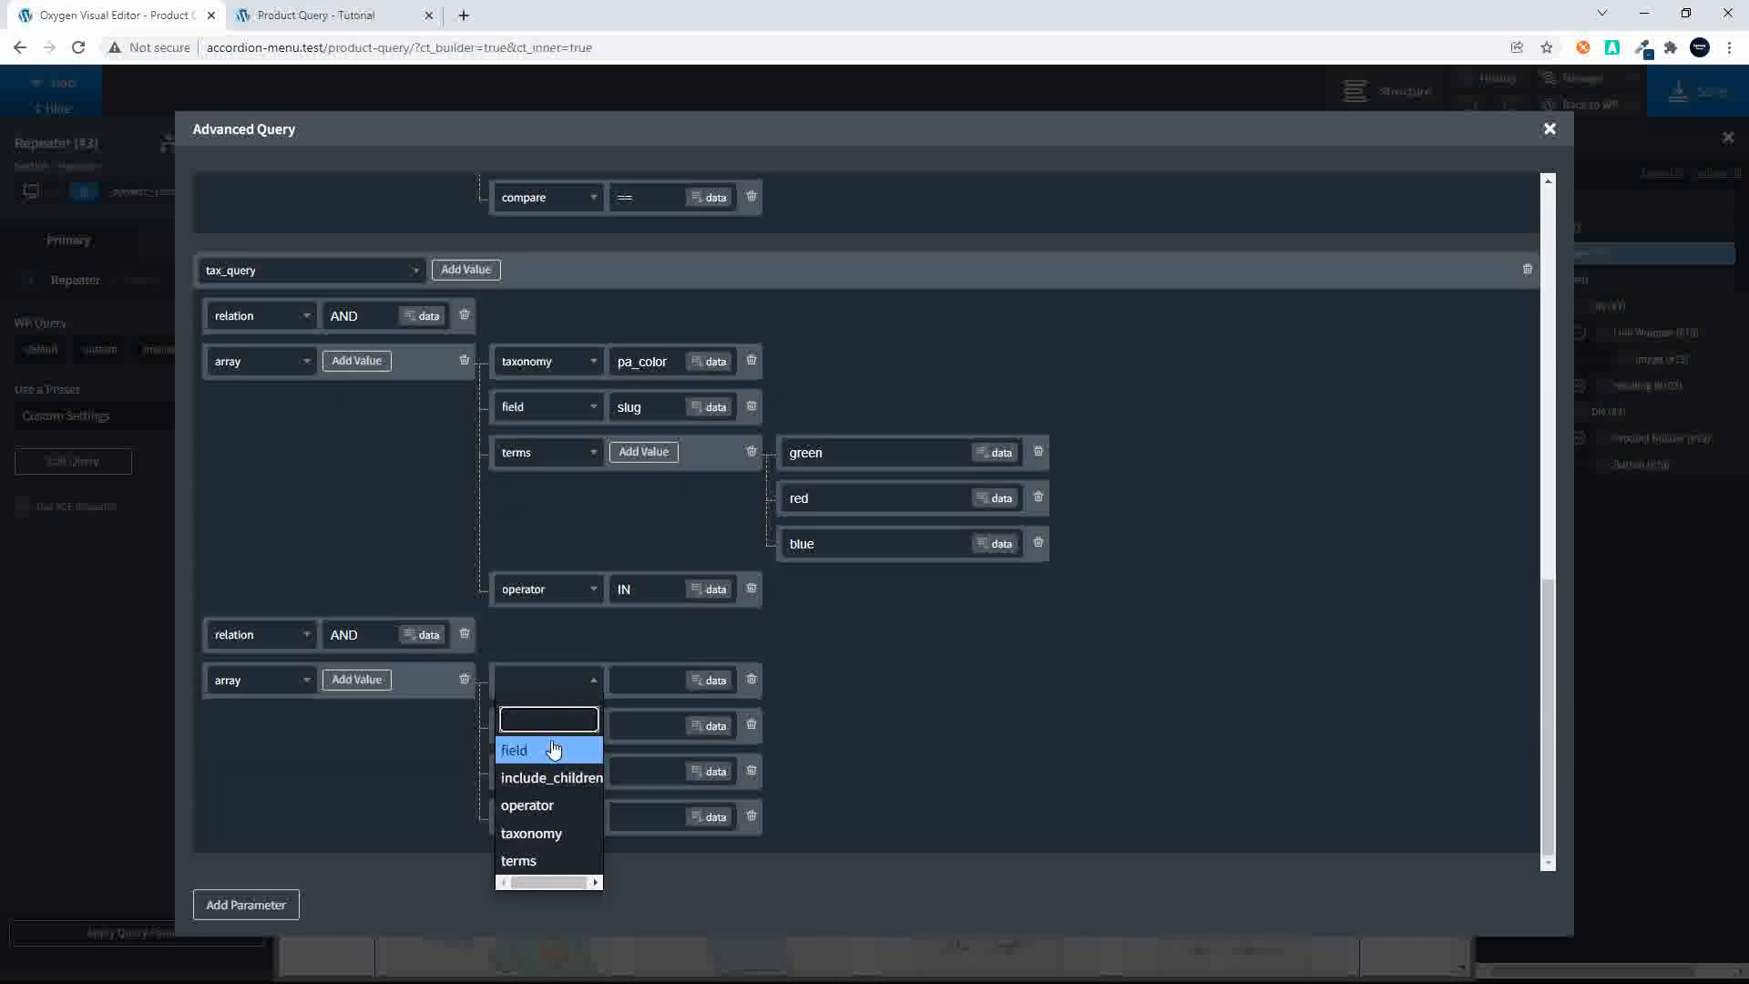
pyautogui.click(550, 832)
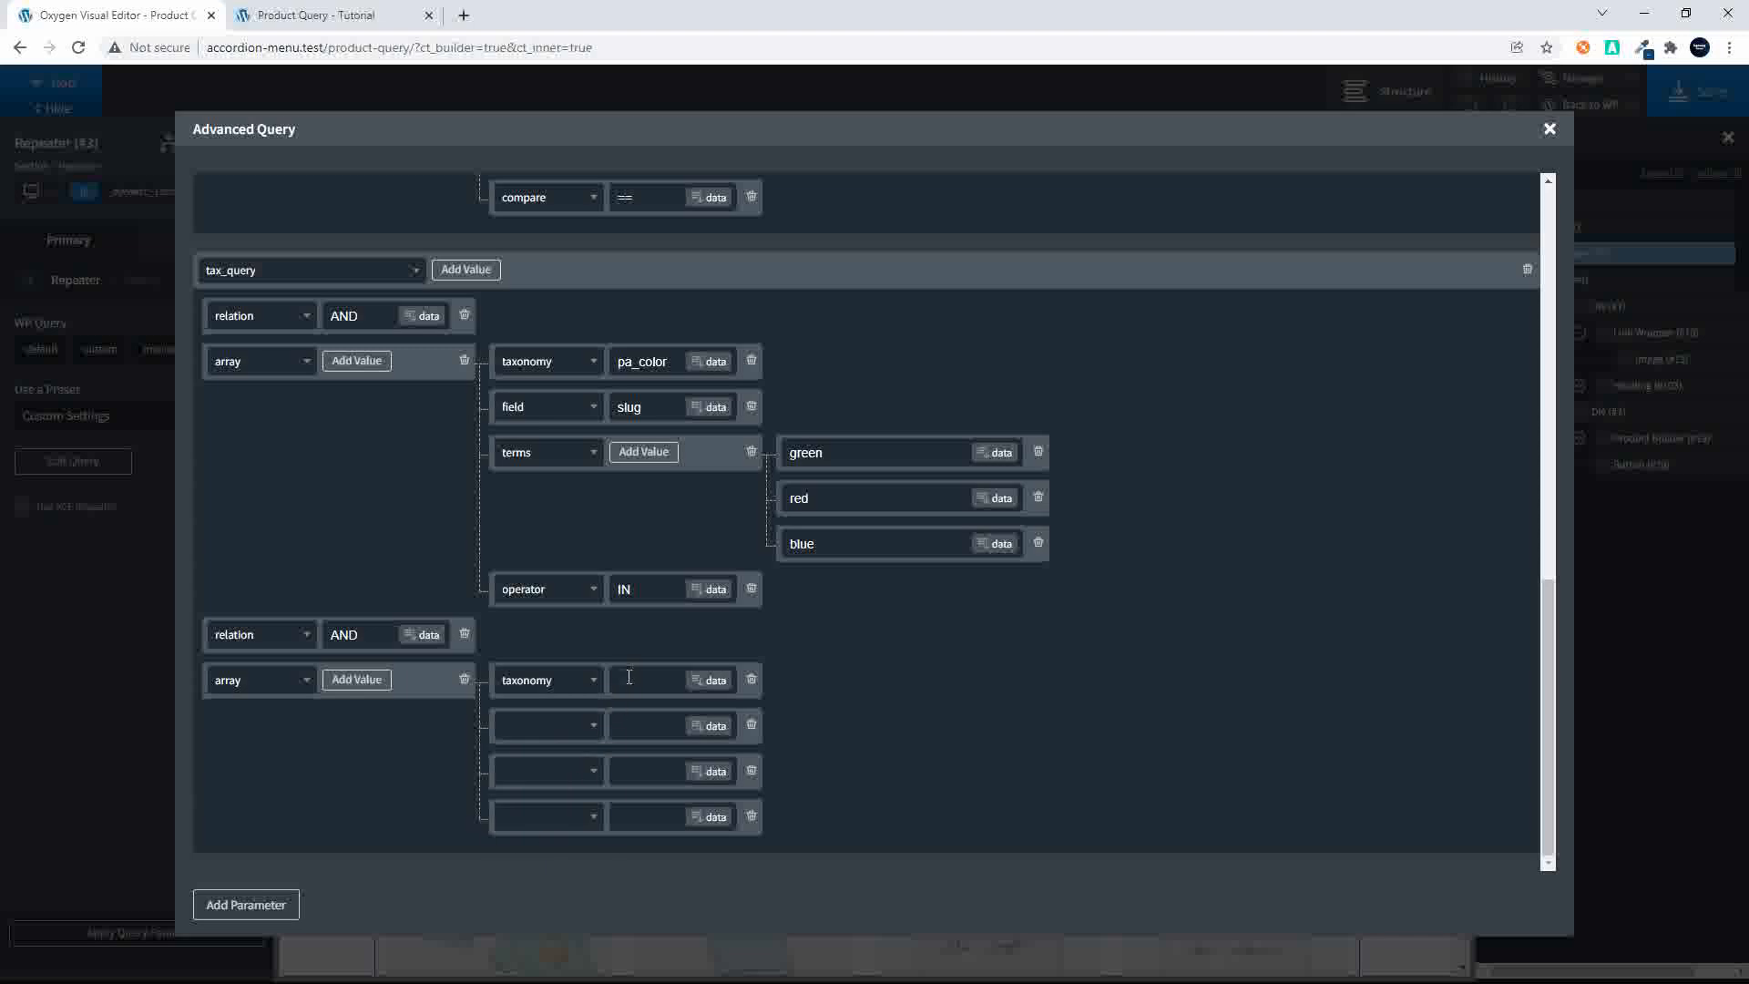
pyautogui.click(629, 678)
pyautogui.write('pa_size')
# Step: Set the second tax_query array's second entry to field slug and its third entry to terms with the value small
pyautogui.click(571, 735)
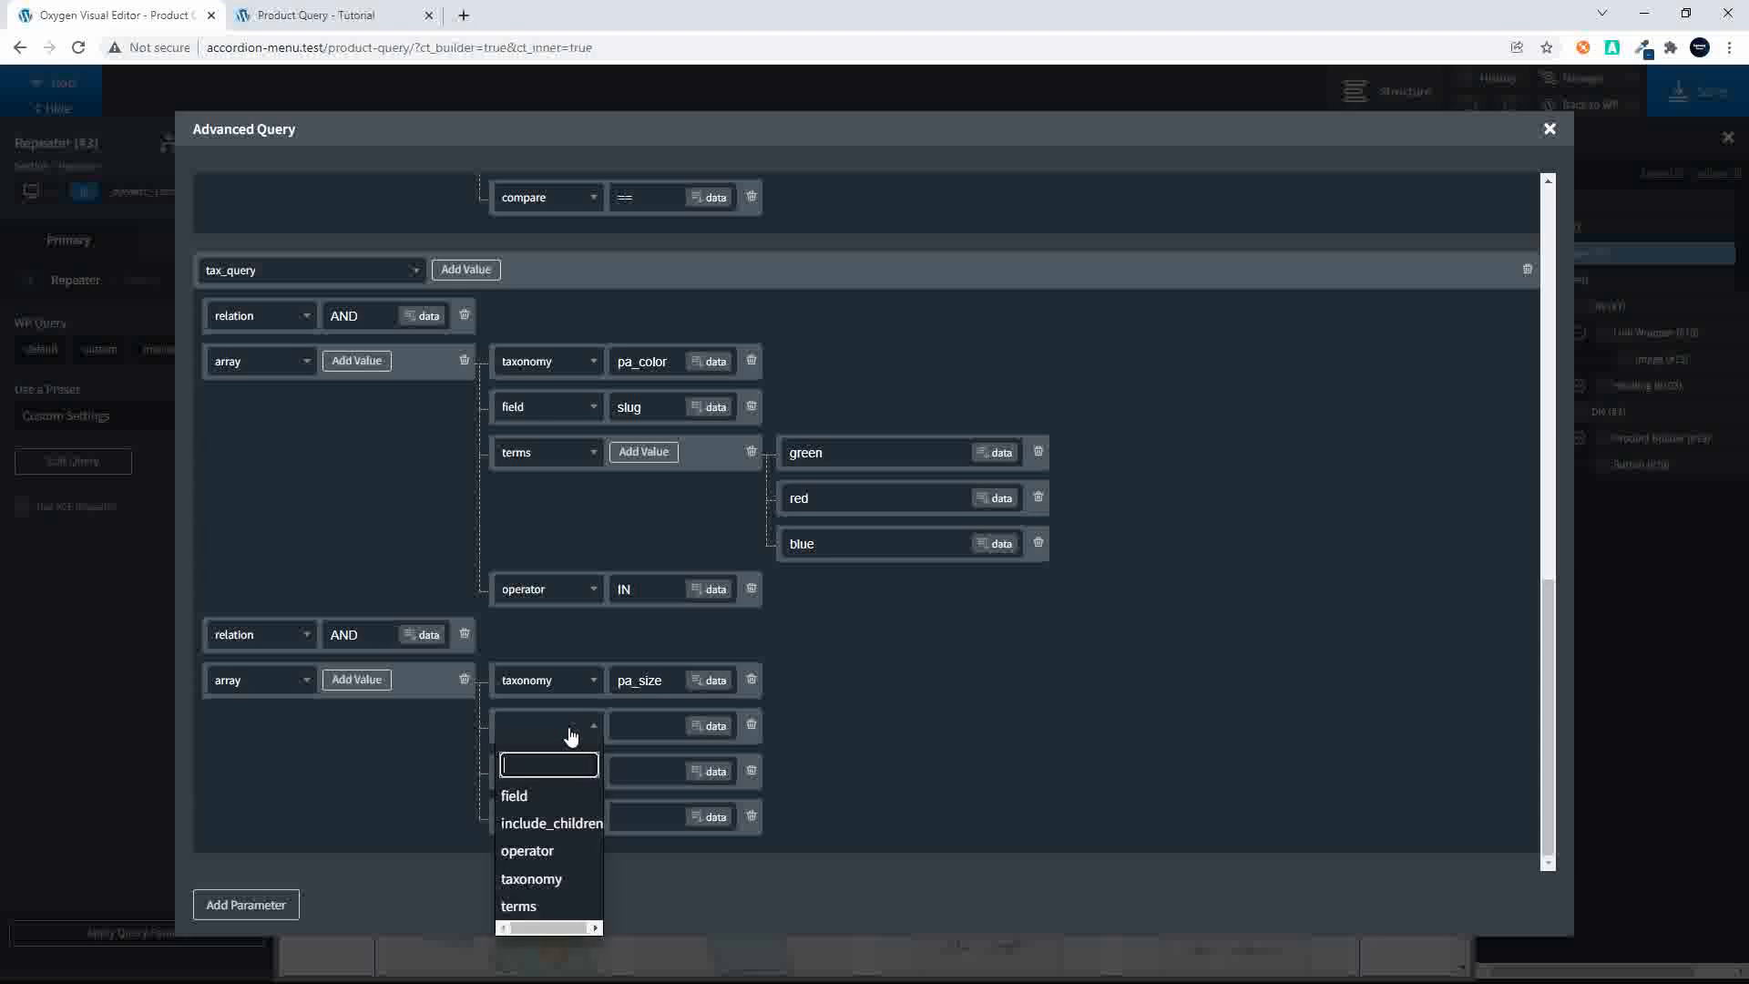
pyautogui.click(557, 798)
pyautogui.write('s')
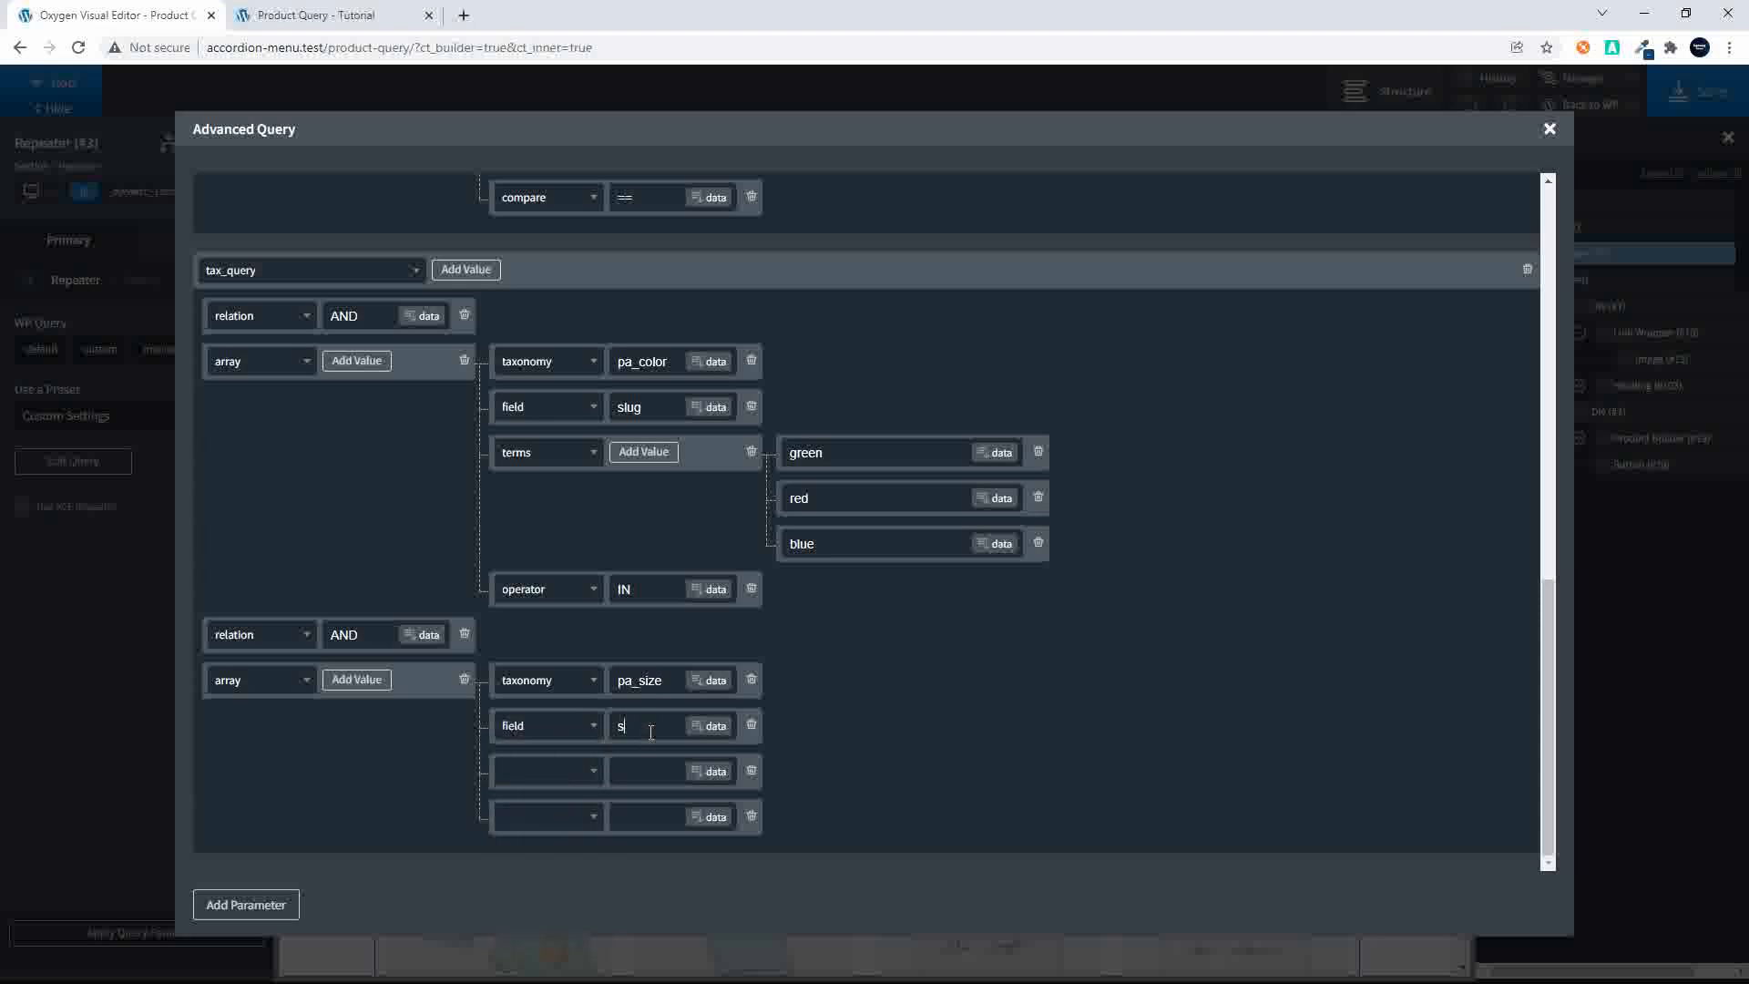
pyautogui.write('lug')
pyautogui.click(588, 786)
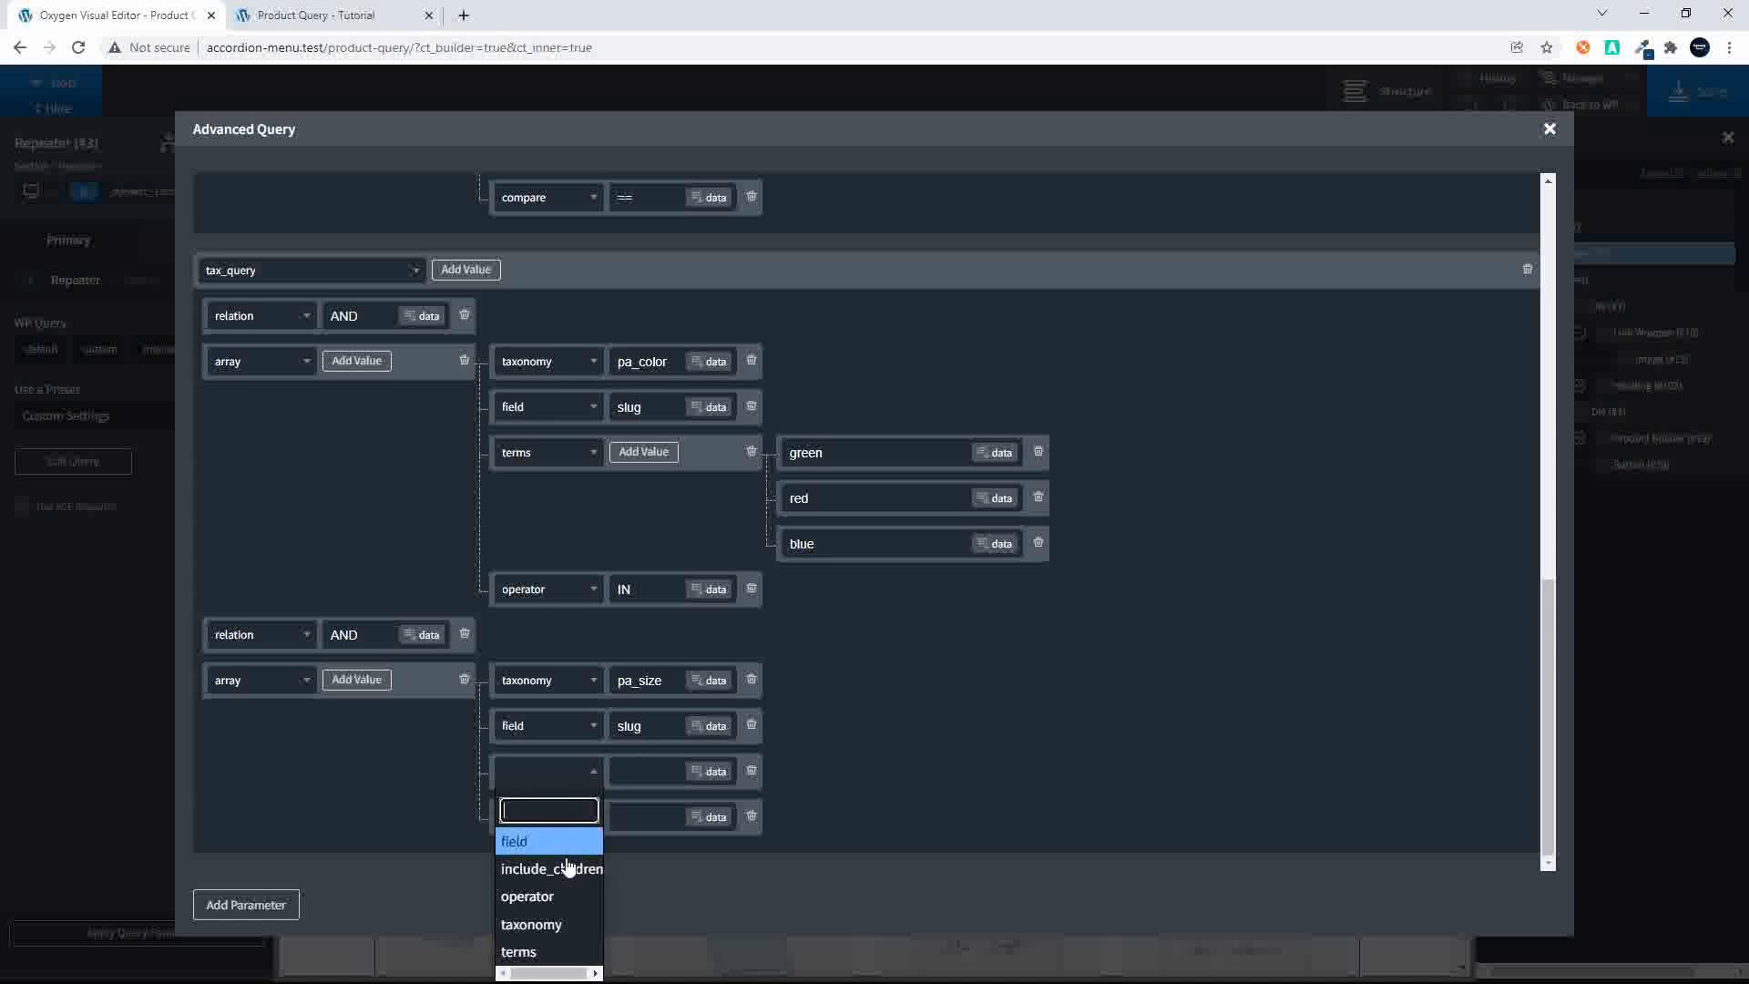
pyautogui.click(558, 950)
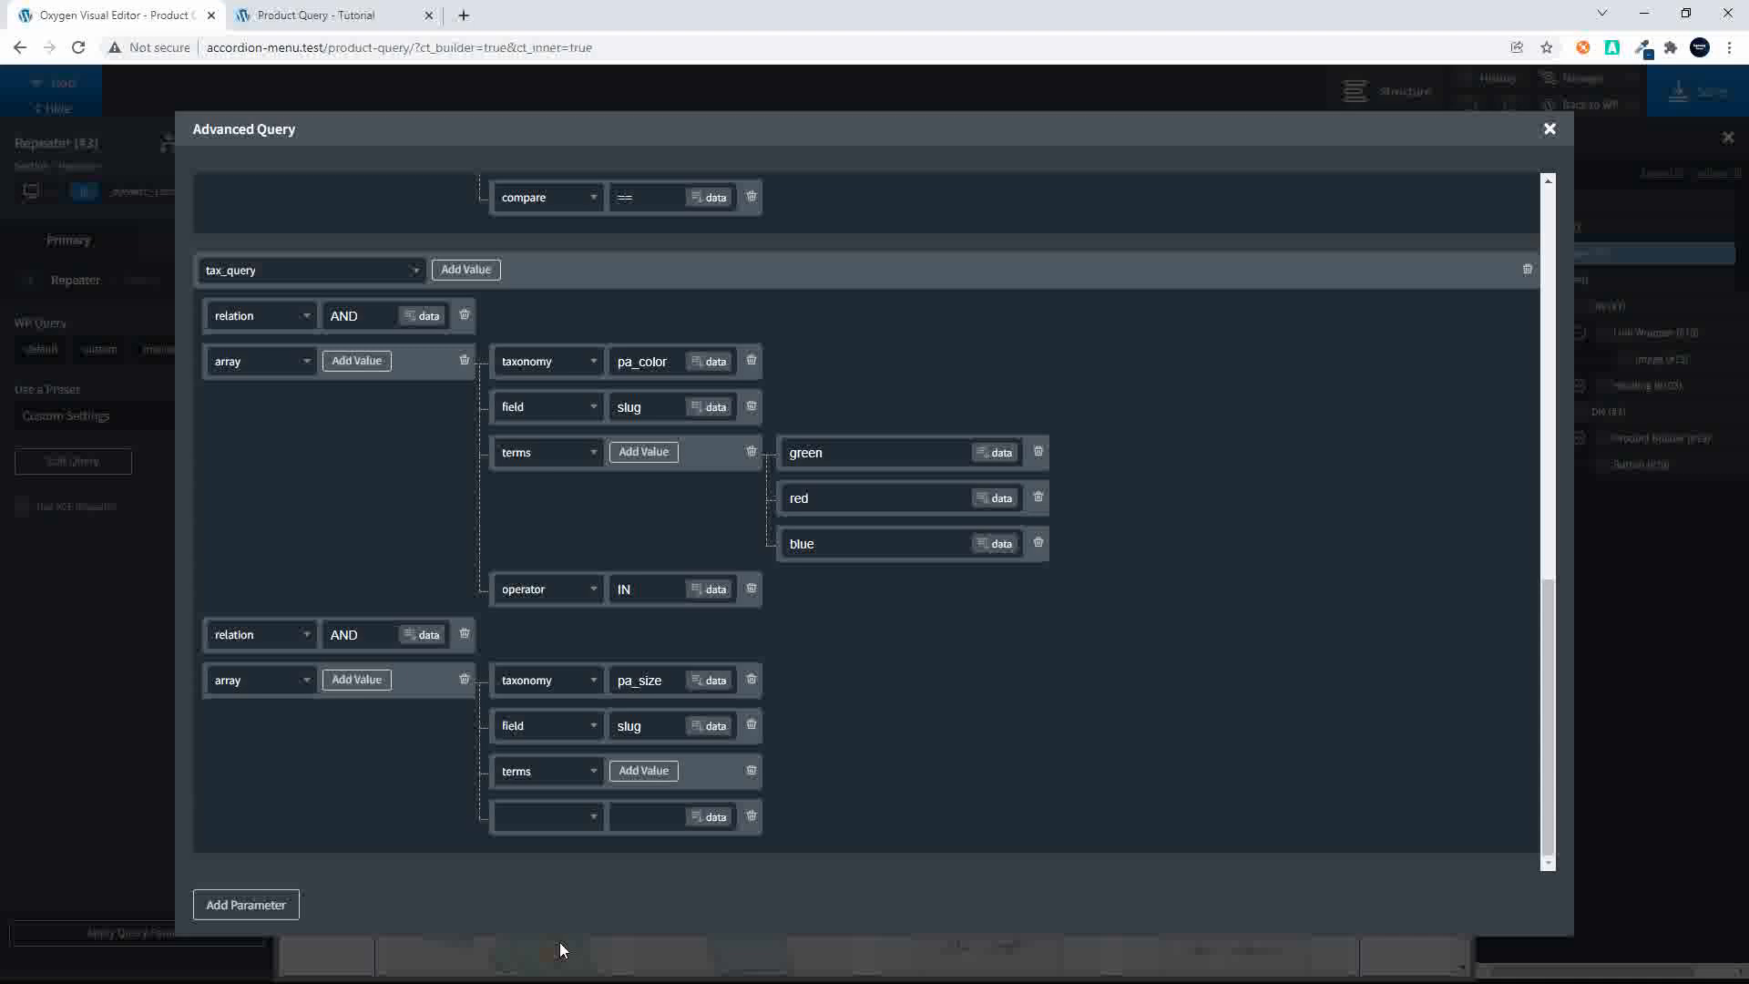
pyautogui.click(627, 774)
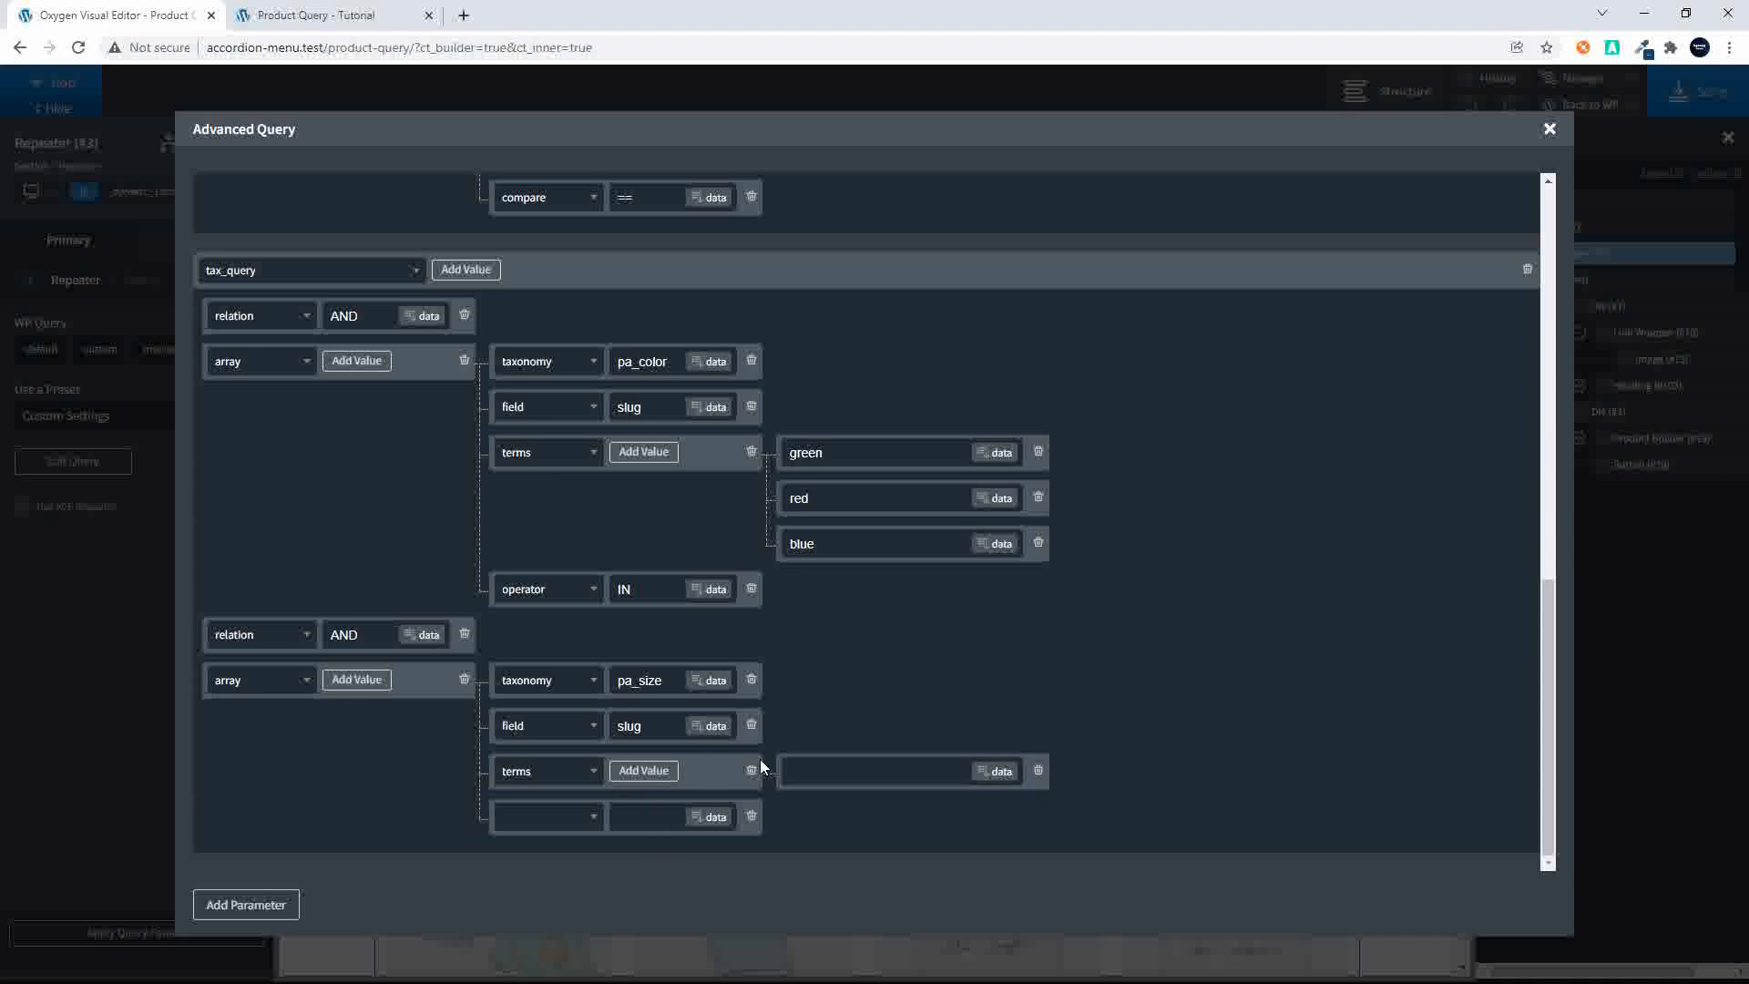
pyautogui.write('small')
# Step: Set the second tax_query array's fourth entry to operator with the value IN
pyautogui.click(592, 826)
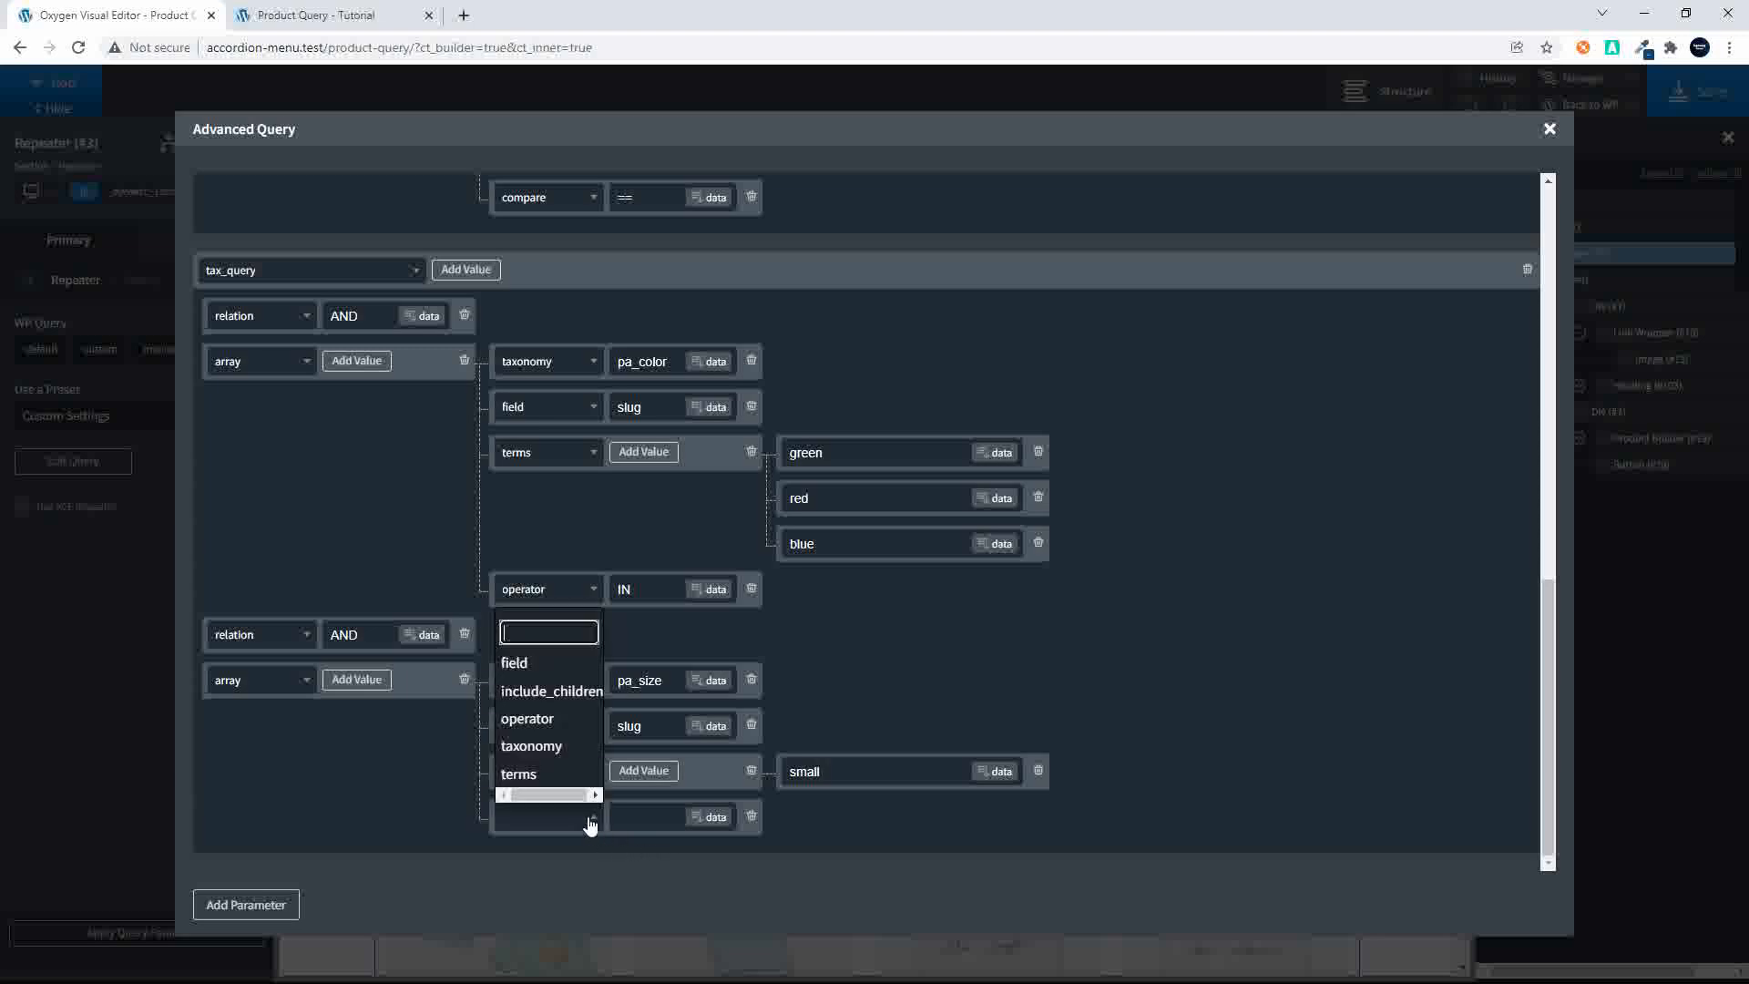
pyautogui.click(551, 719)
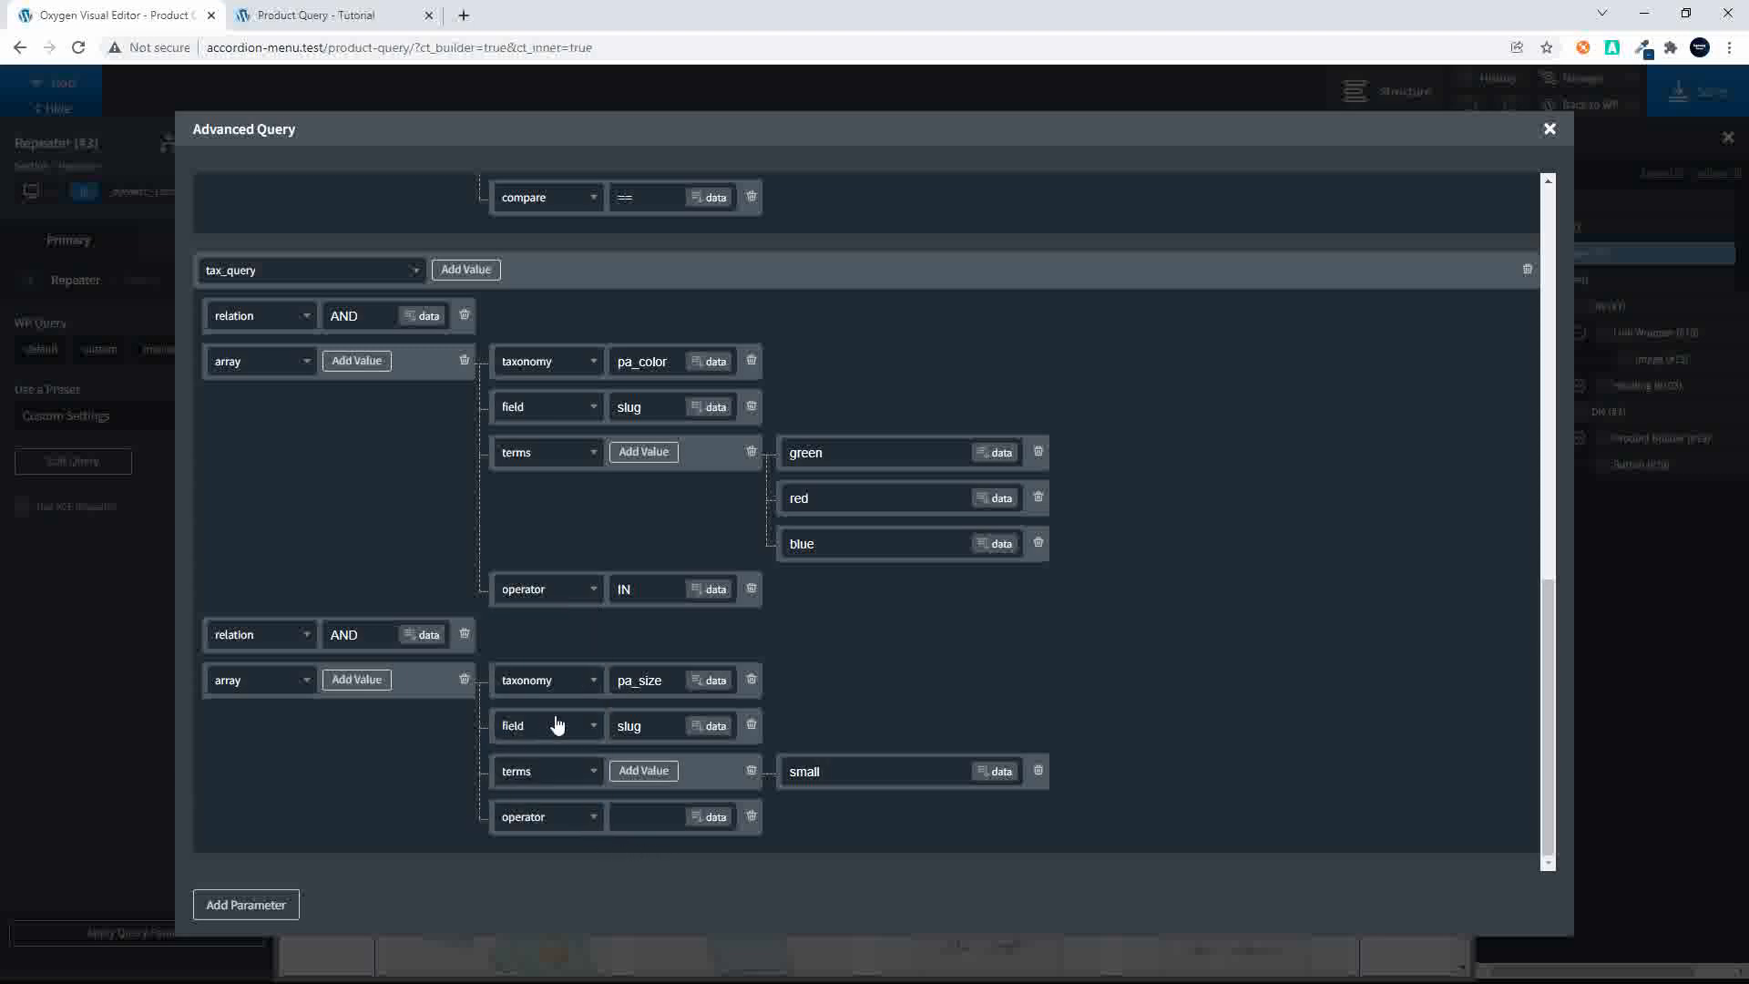
pyautogui.click(645, 815)
pyautogui.write('IN')
# Step: Close and save the query with the size filter, check the reloaded live page and return to the Oxygen editor
pyautogui.click(1549, 130)
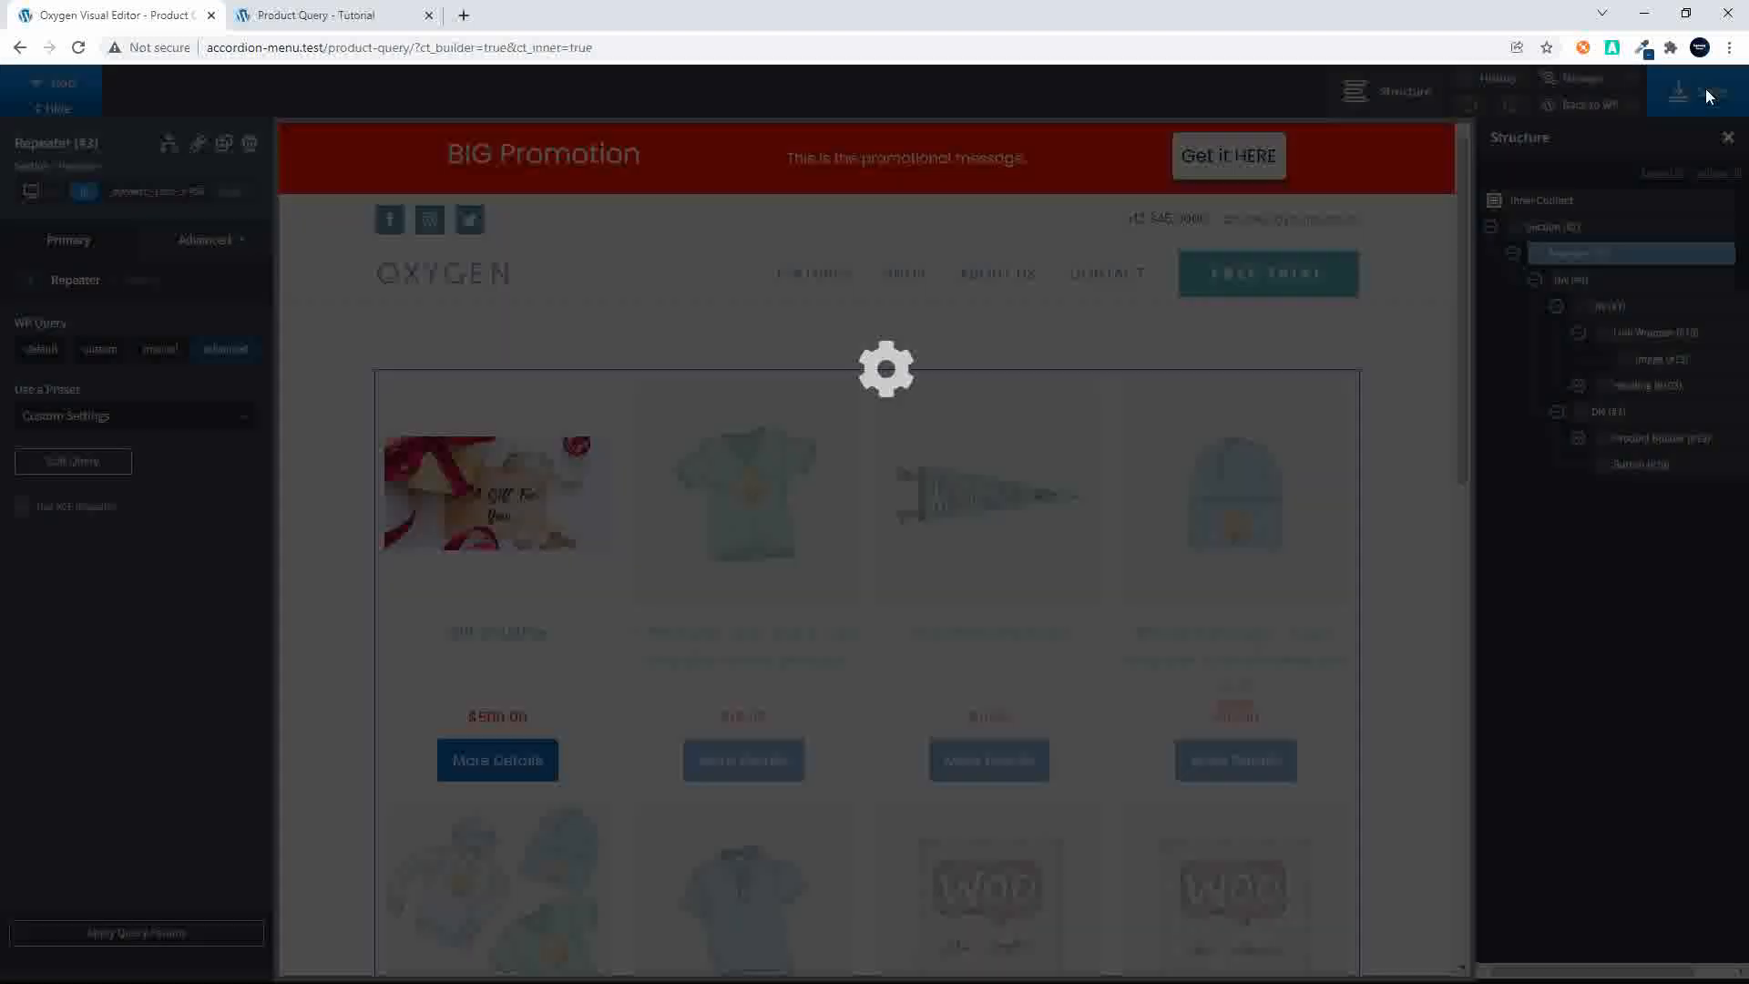
pyautogui.click(285, 9)
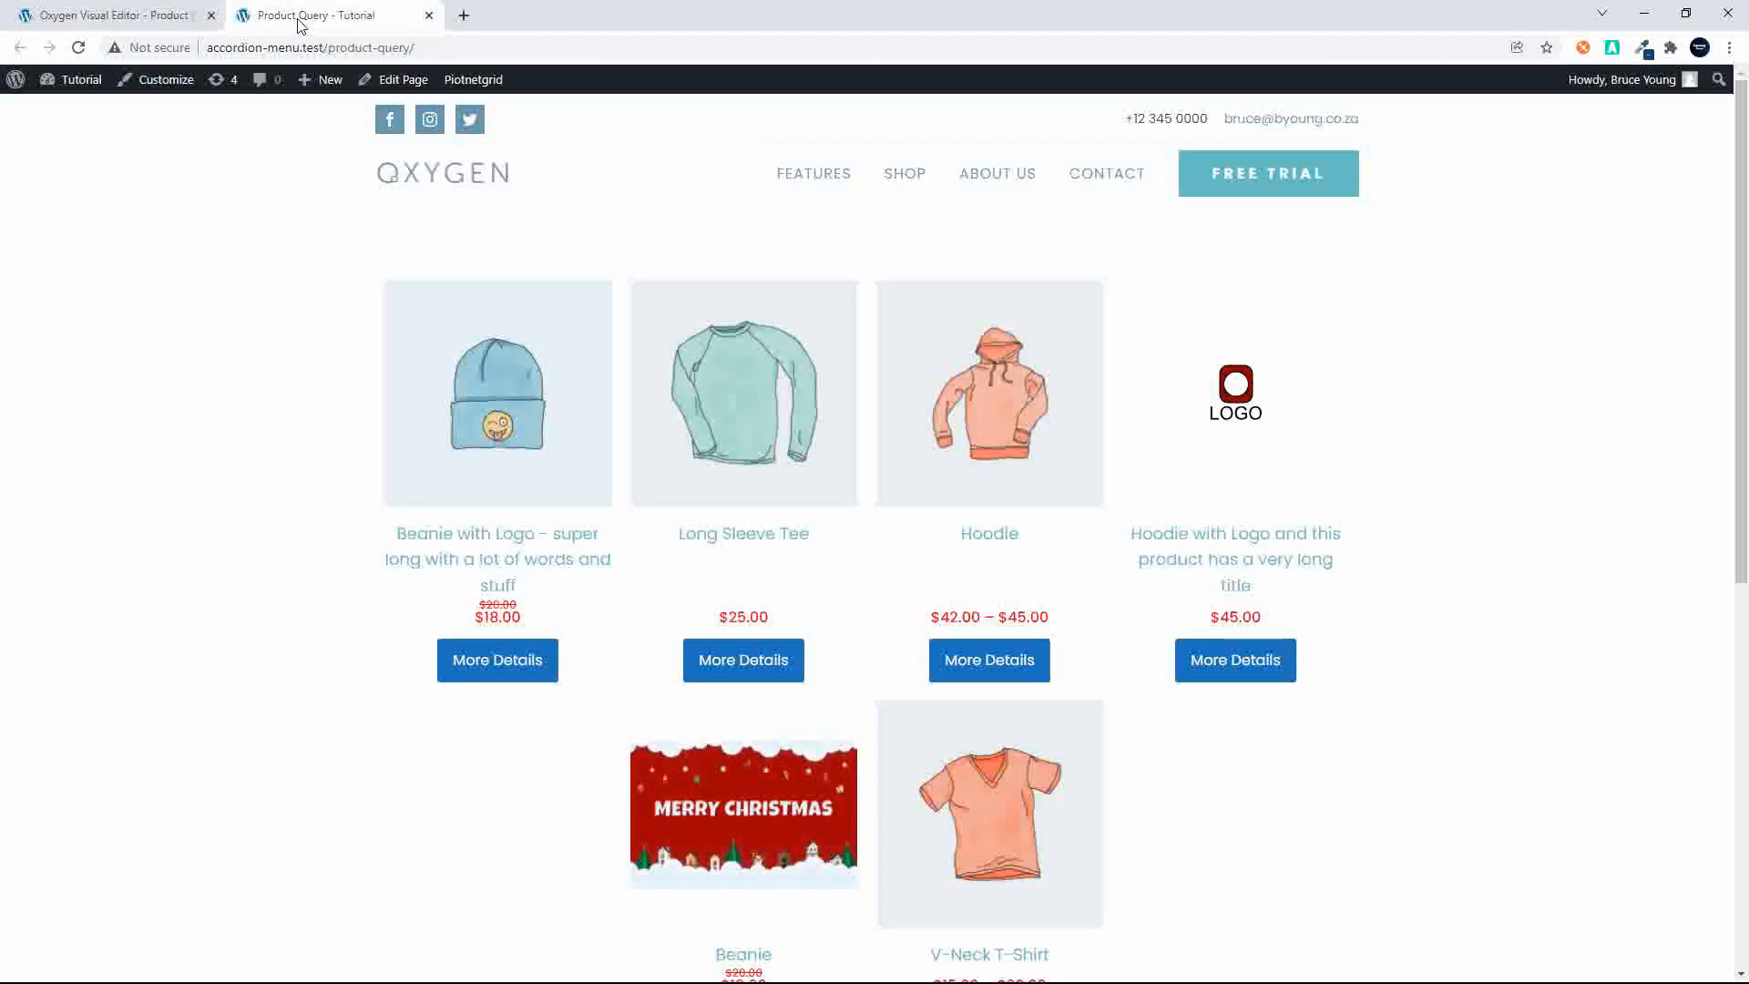
pyautogui.press('Return')
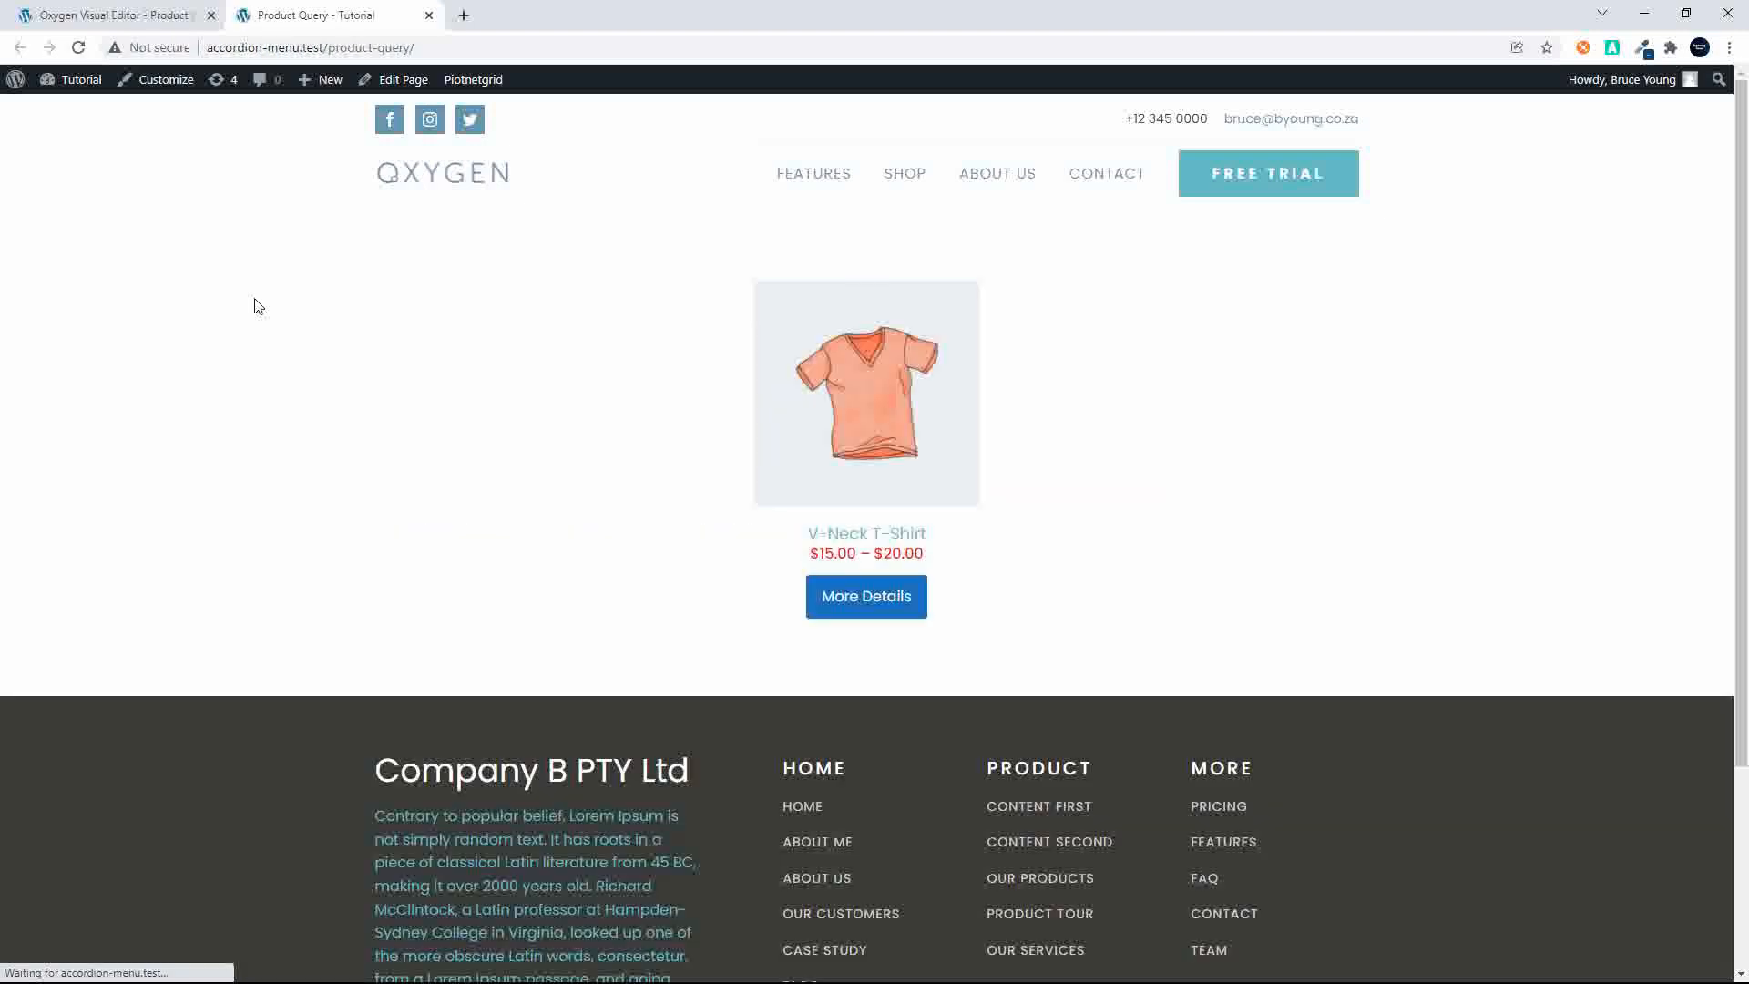
pyautogui.click(127, 18)
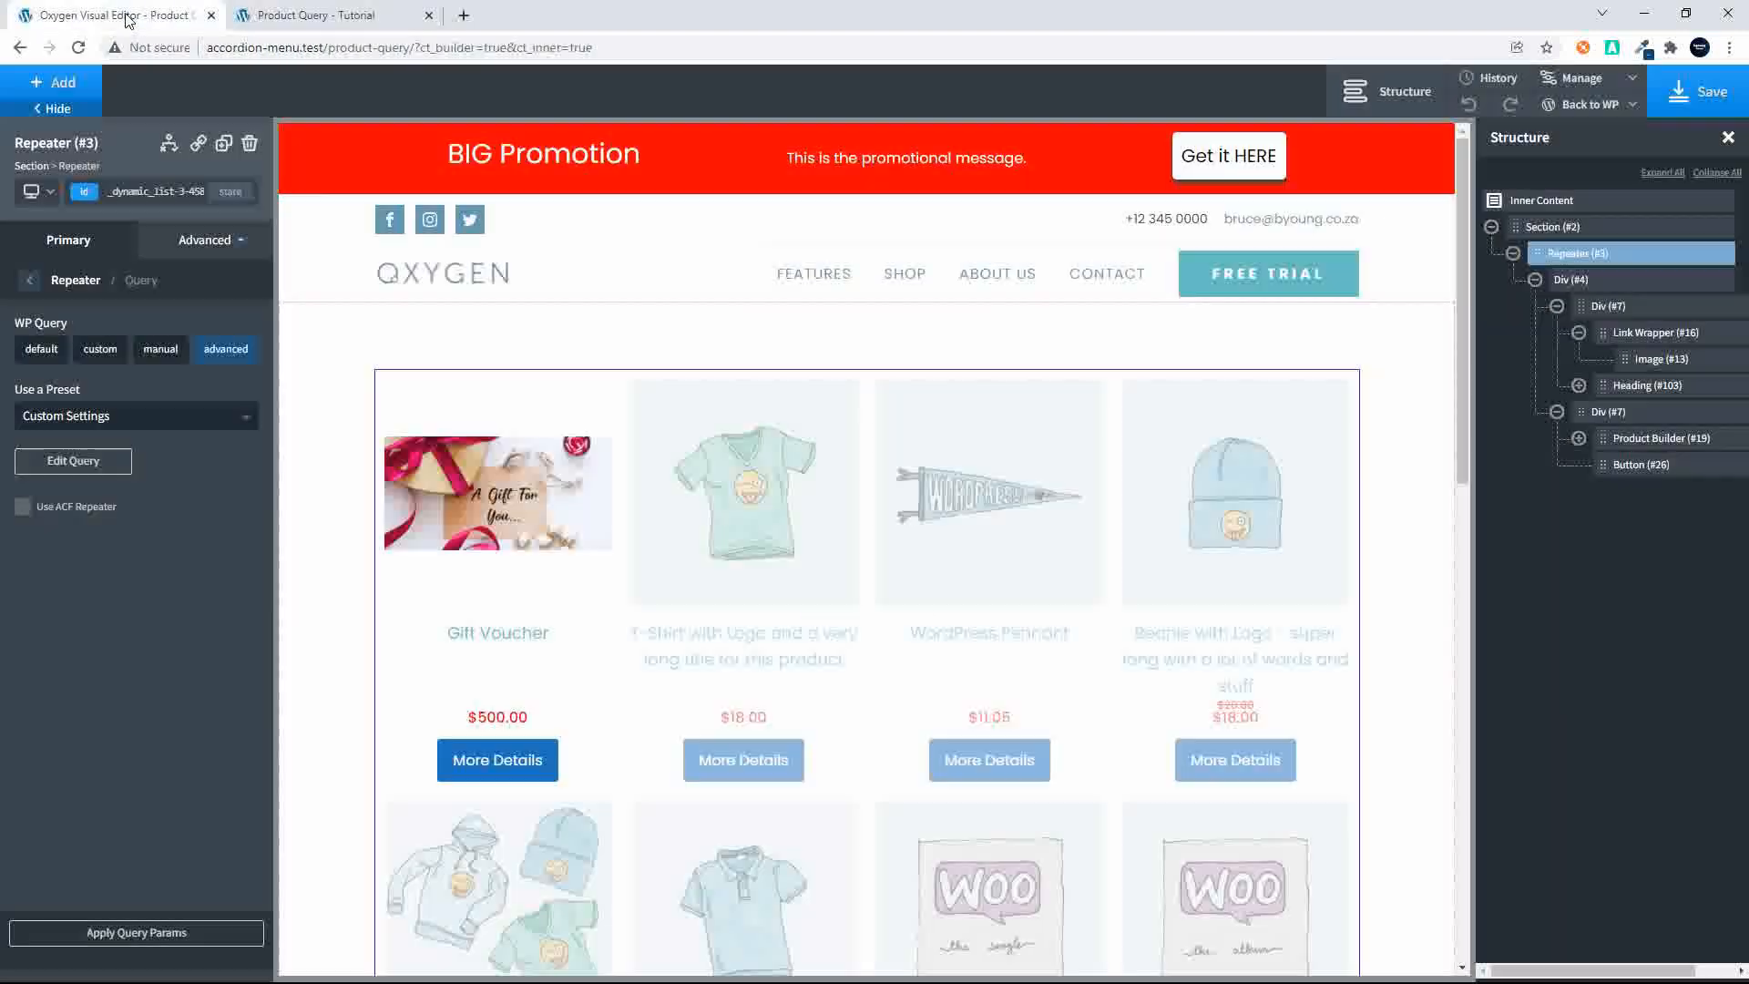
# Step: Reopen the repeater's advanced query and add yellow as a fourth term of the pa_color filter in tax_query
pyautogui.click(105, 472)
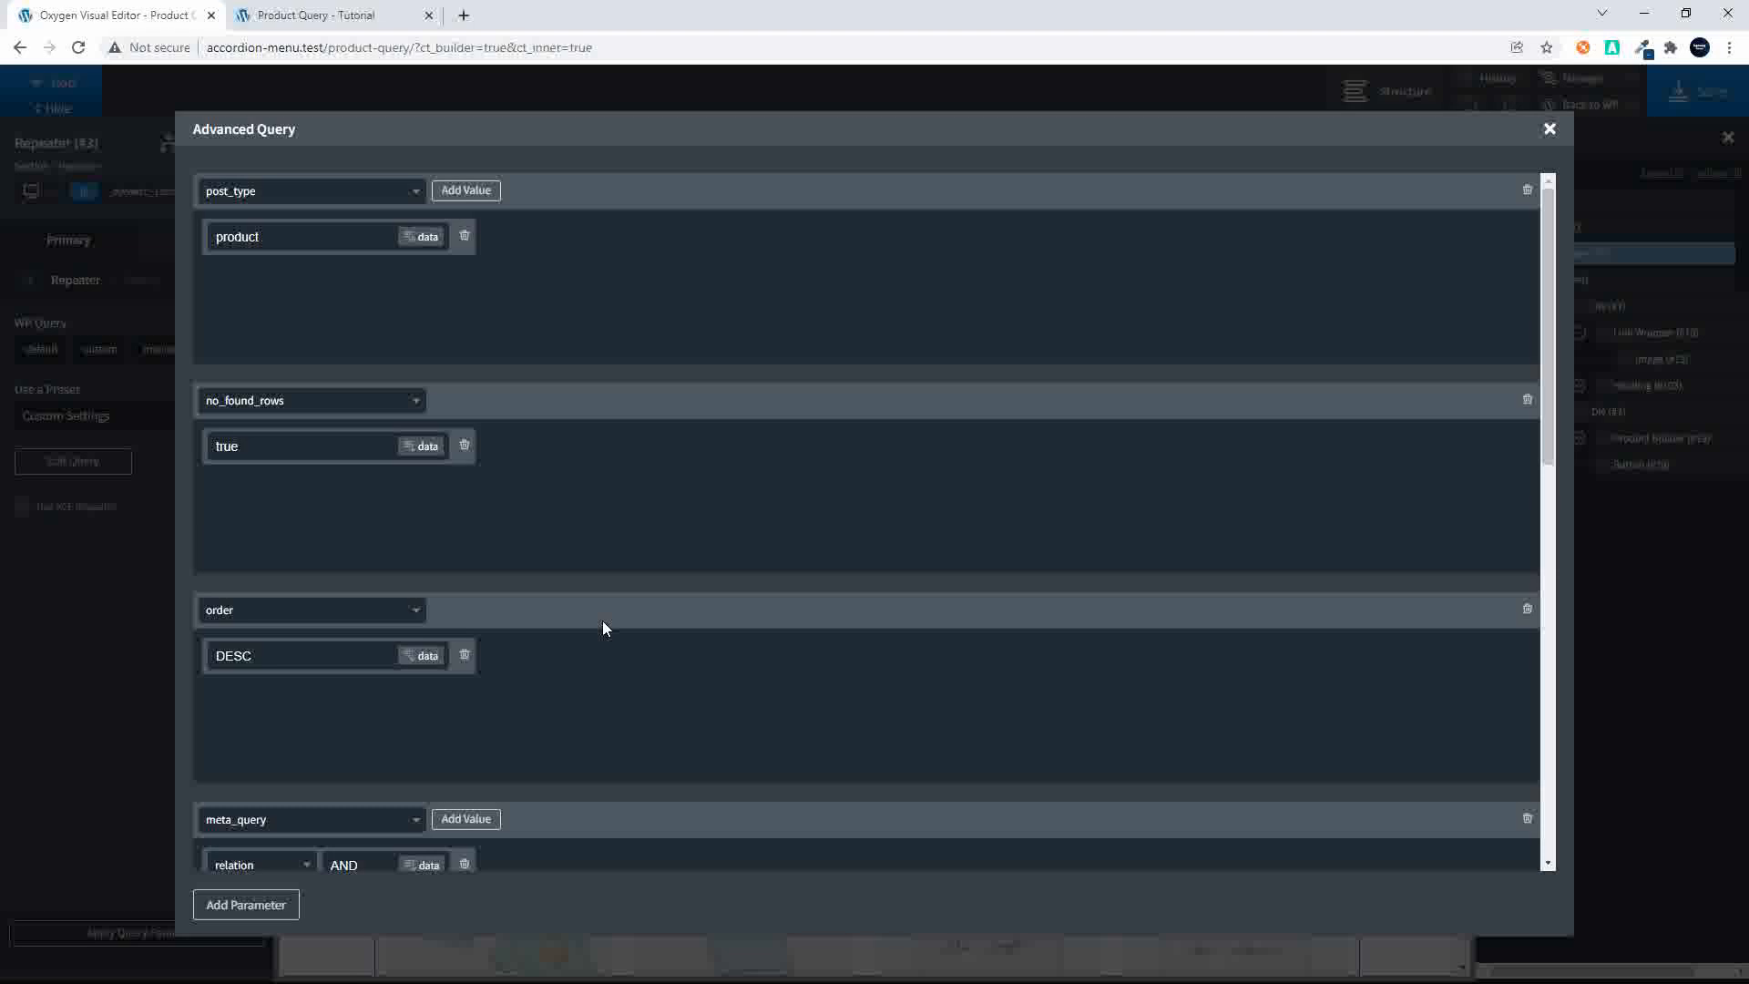
pyautogui.scroll(-10, 603, 624)
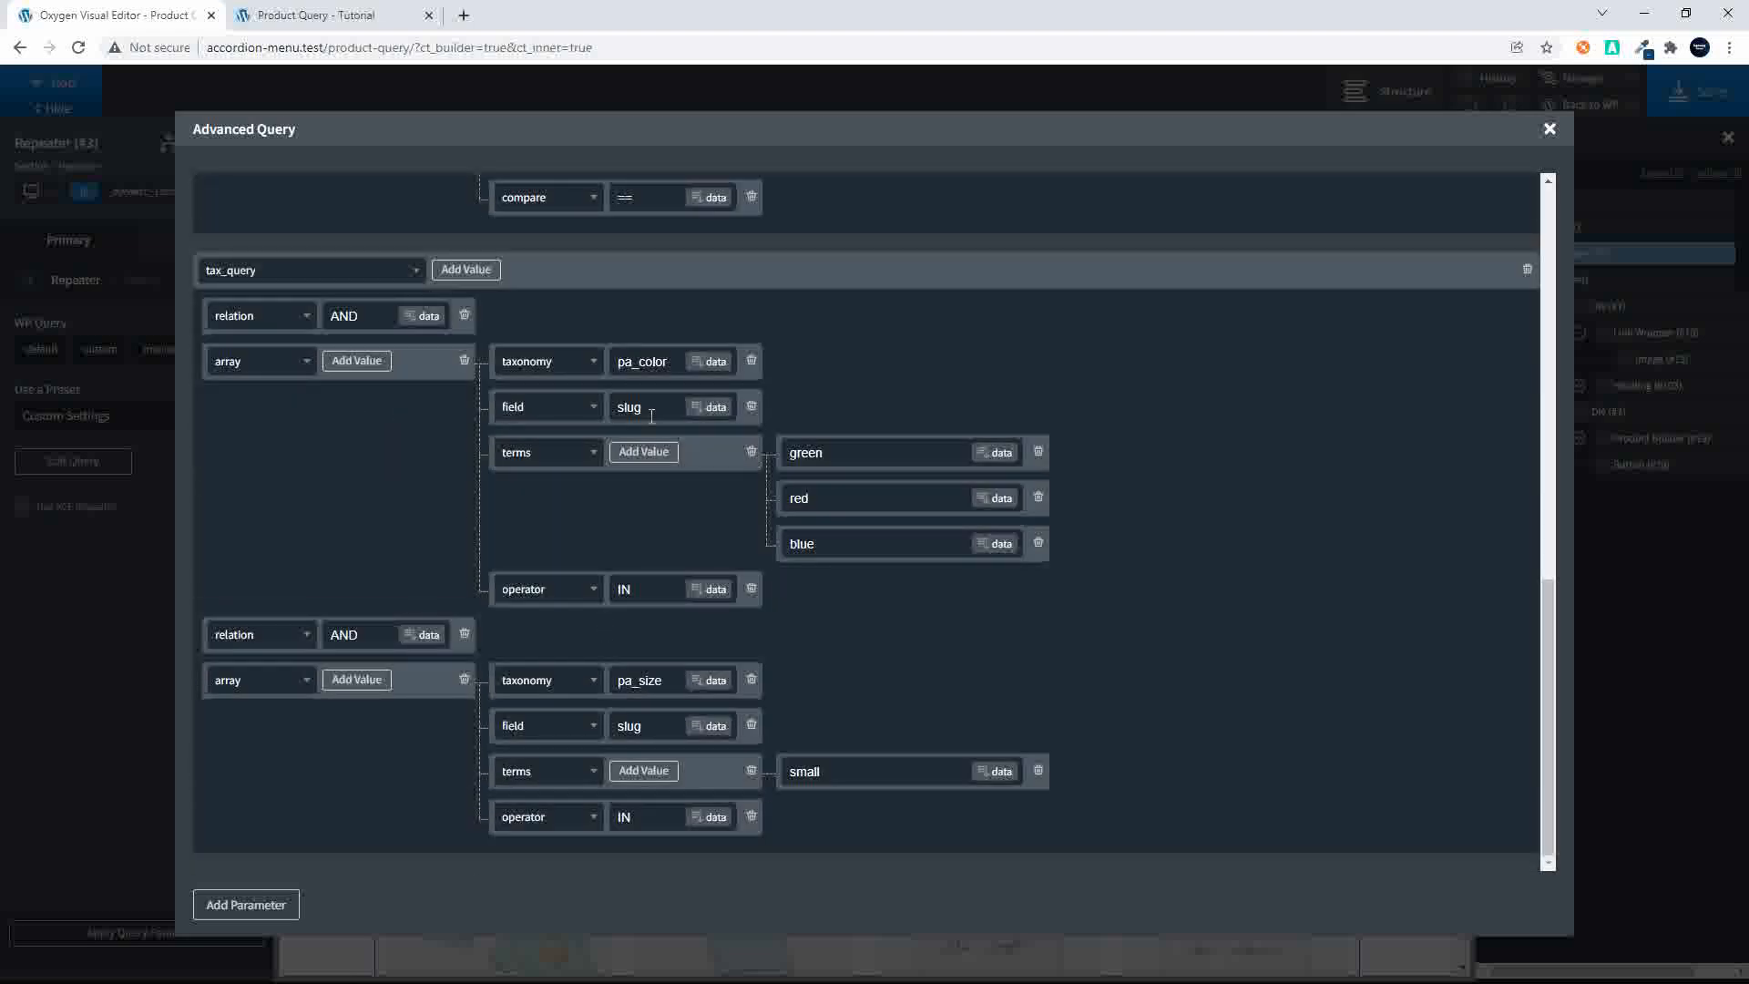
pyautogui.click(650, 466)
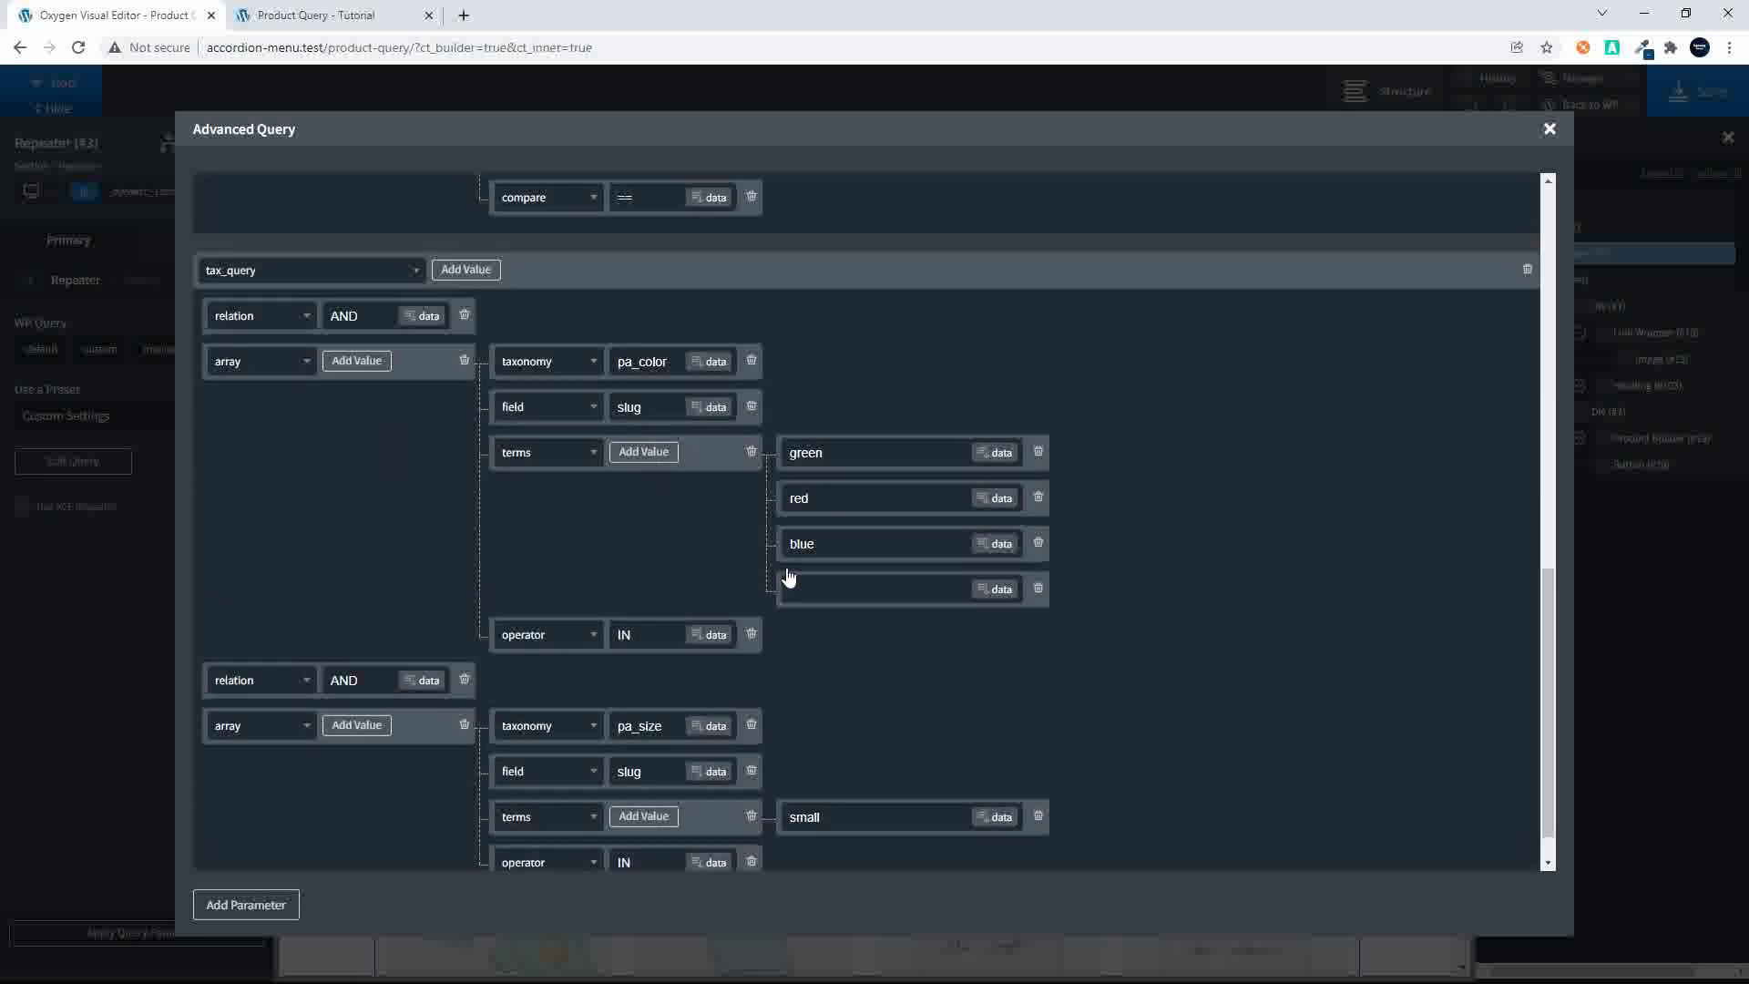
pyautogui.write('yellow')
# Step: Add large as a second term of the pa_size filter in tax_query
pyautogui.scroll(-1, 885, 739)
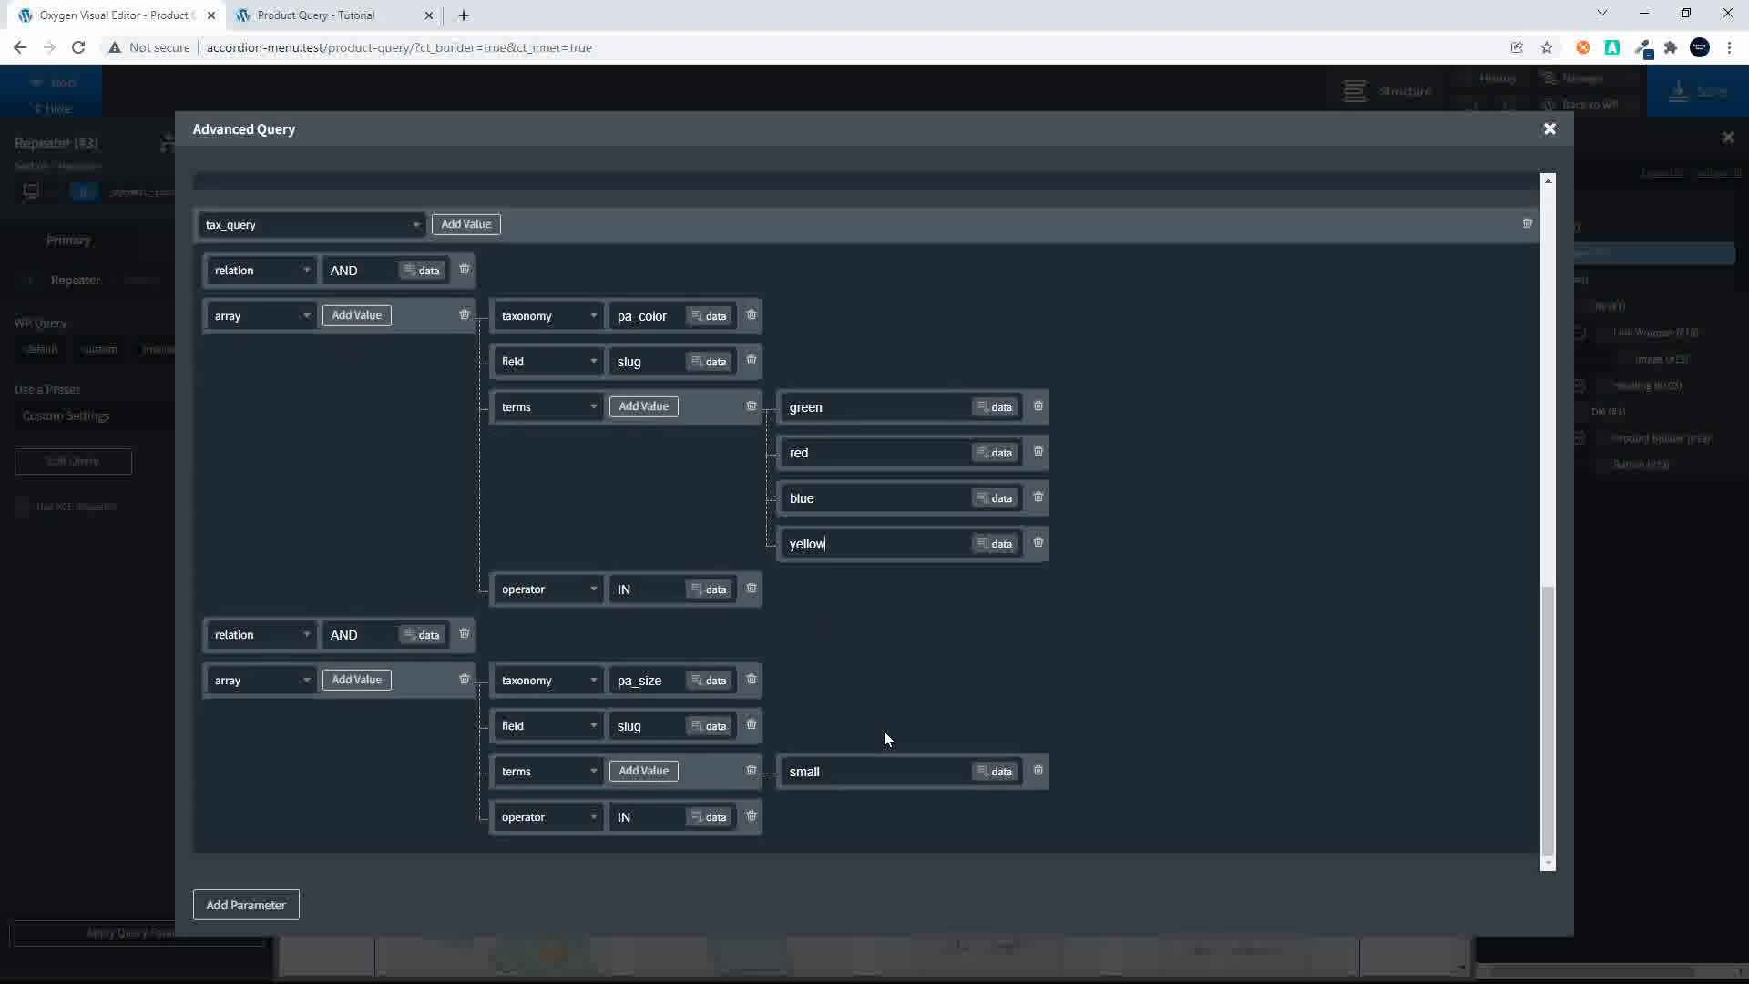
pyautogui.click(643, 772)
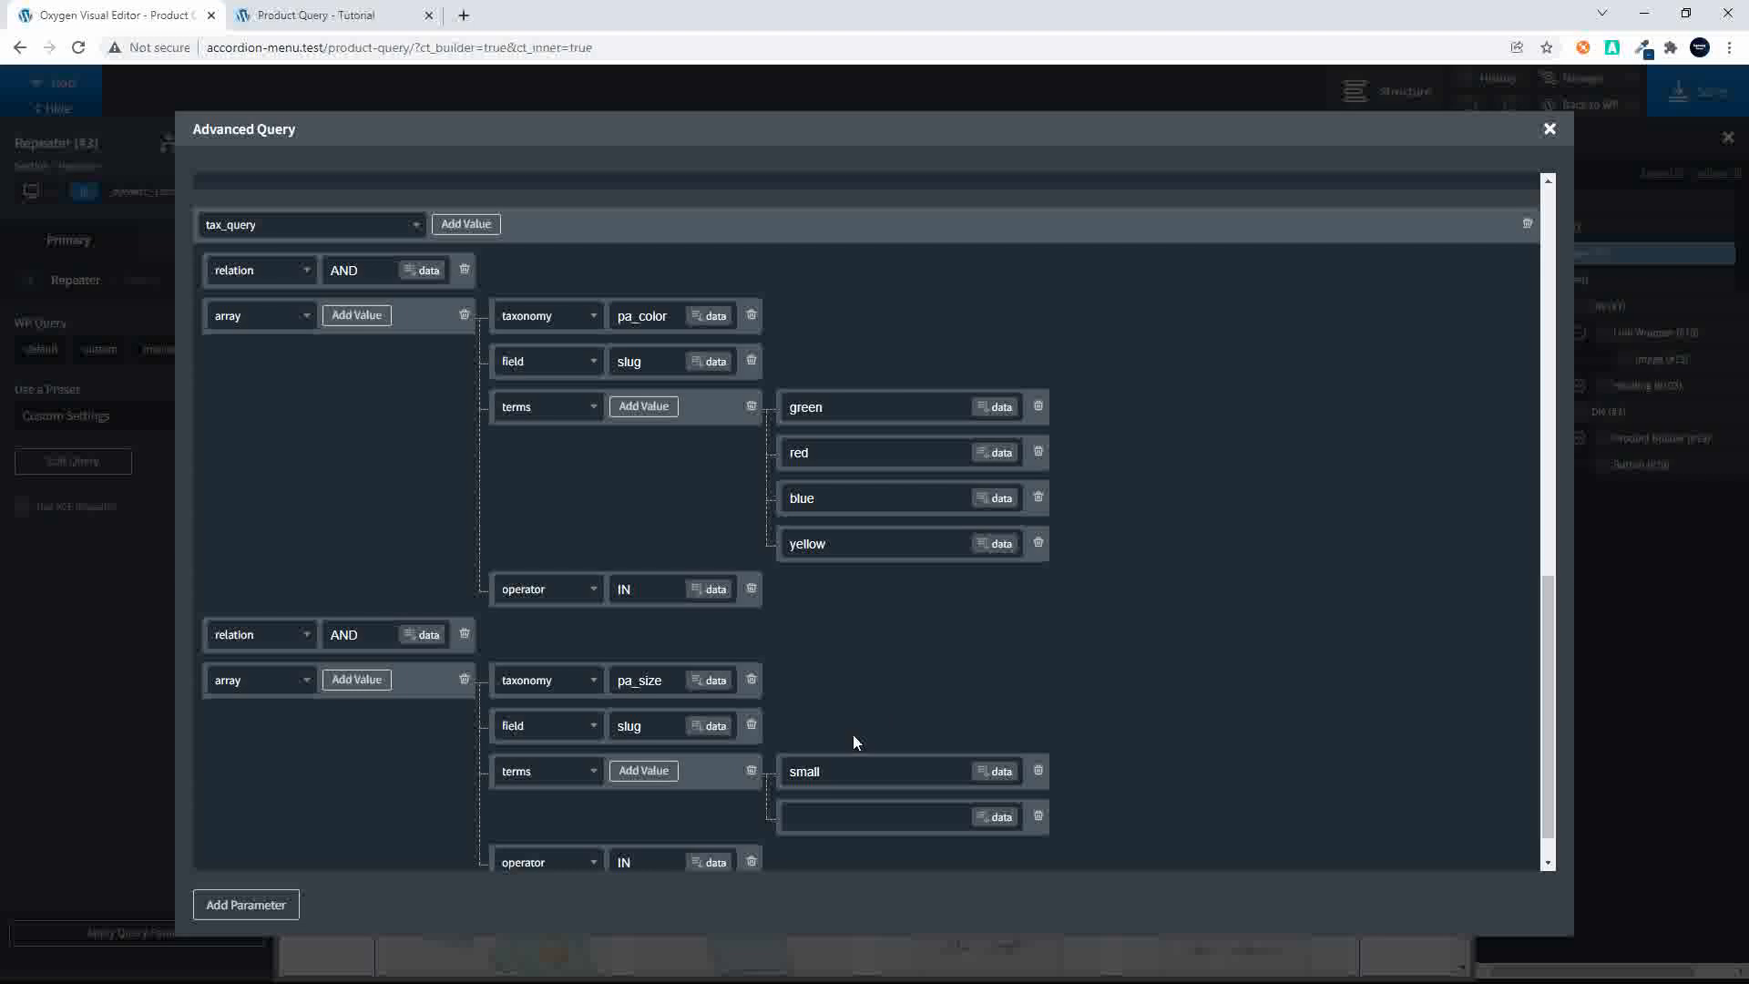
pyautogui.scroll(-1, 855, 734)
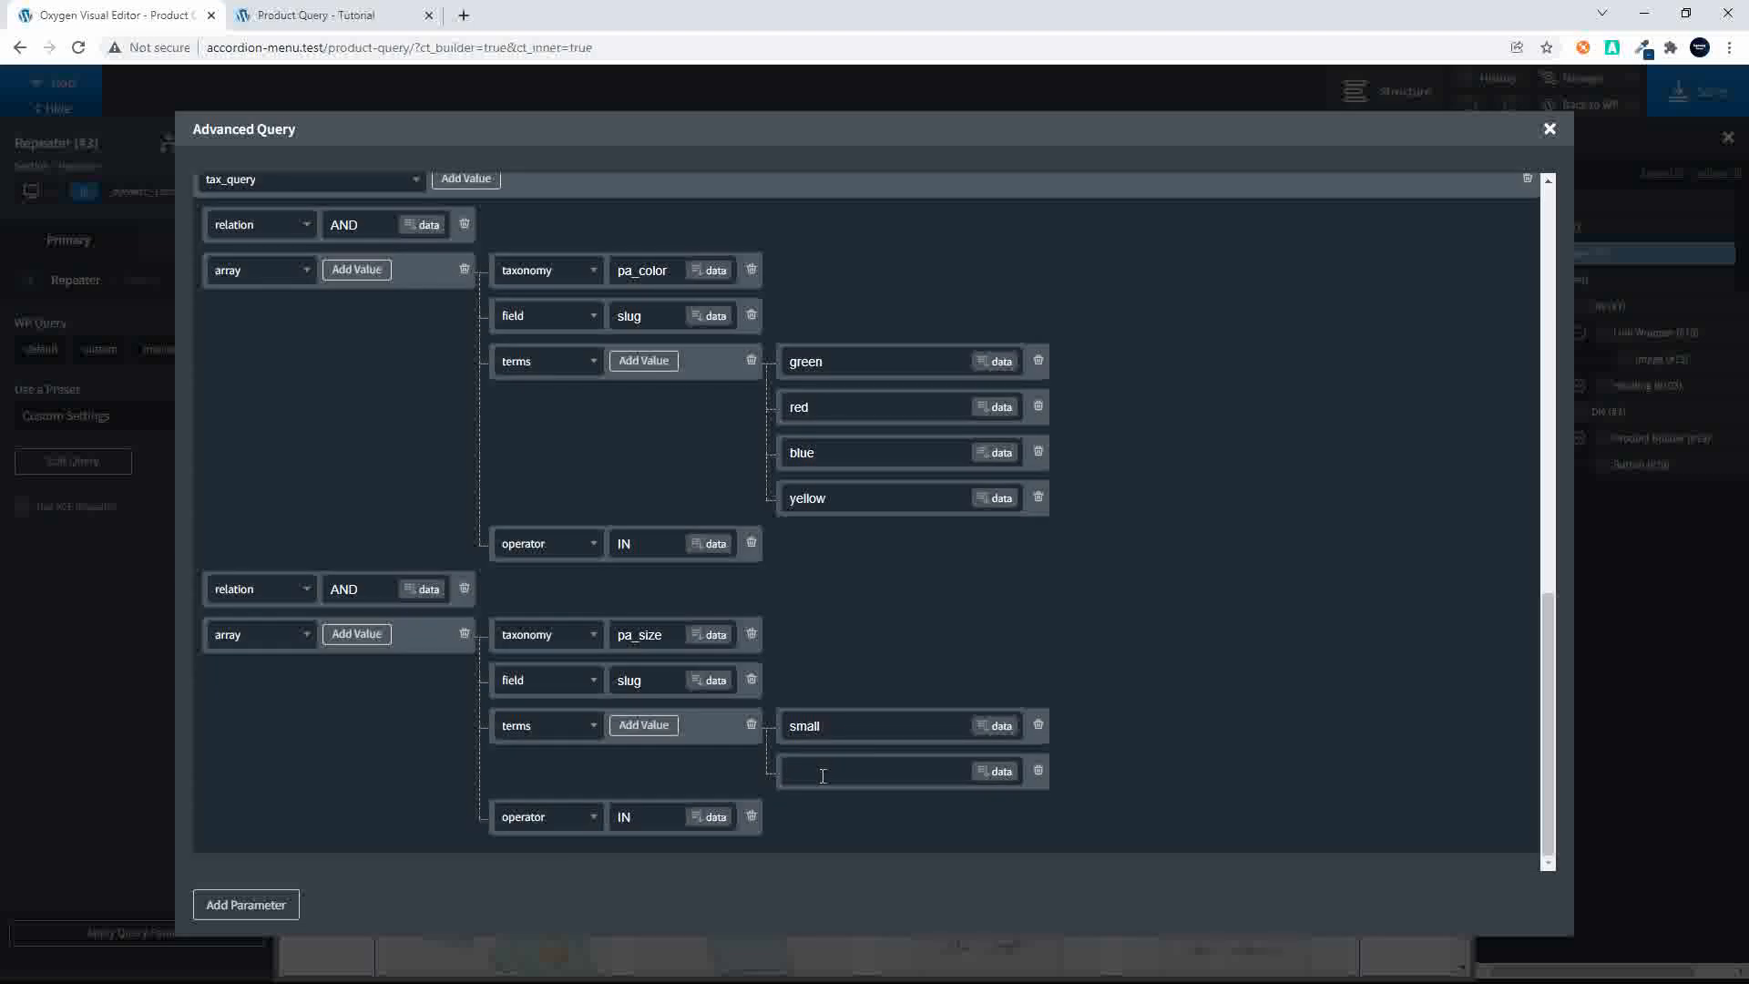
pyautogui.write('large')
# Step: Close and save the query with the extra color and size terms, check the reloaded live page and return to the Oxygen editor
pyautogui.click(1551, 134)
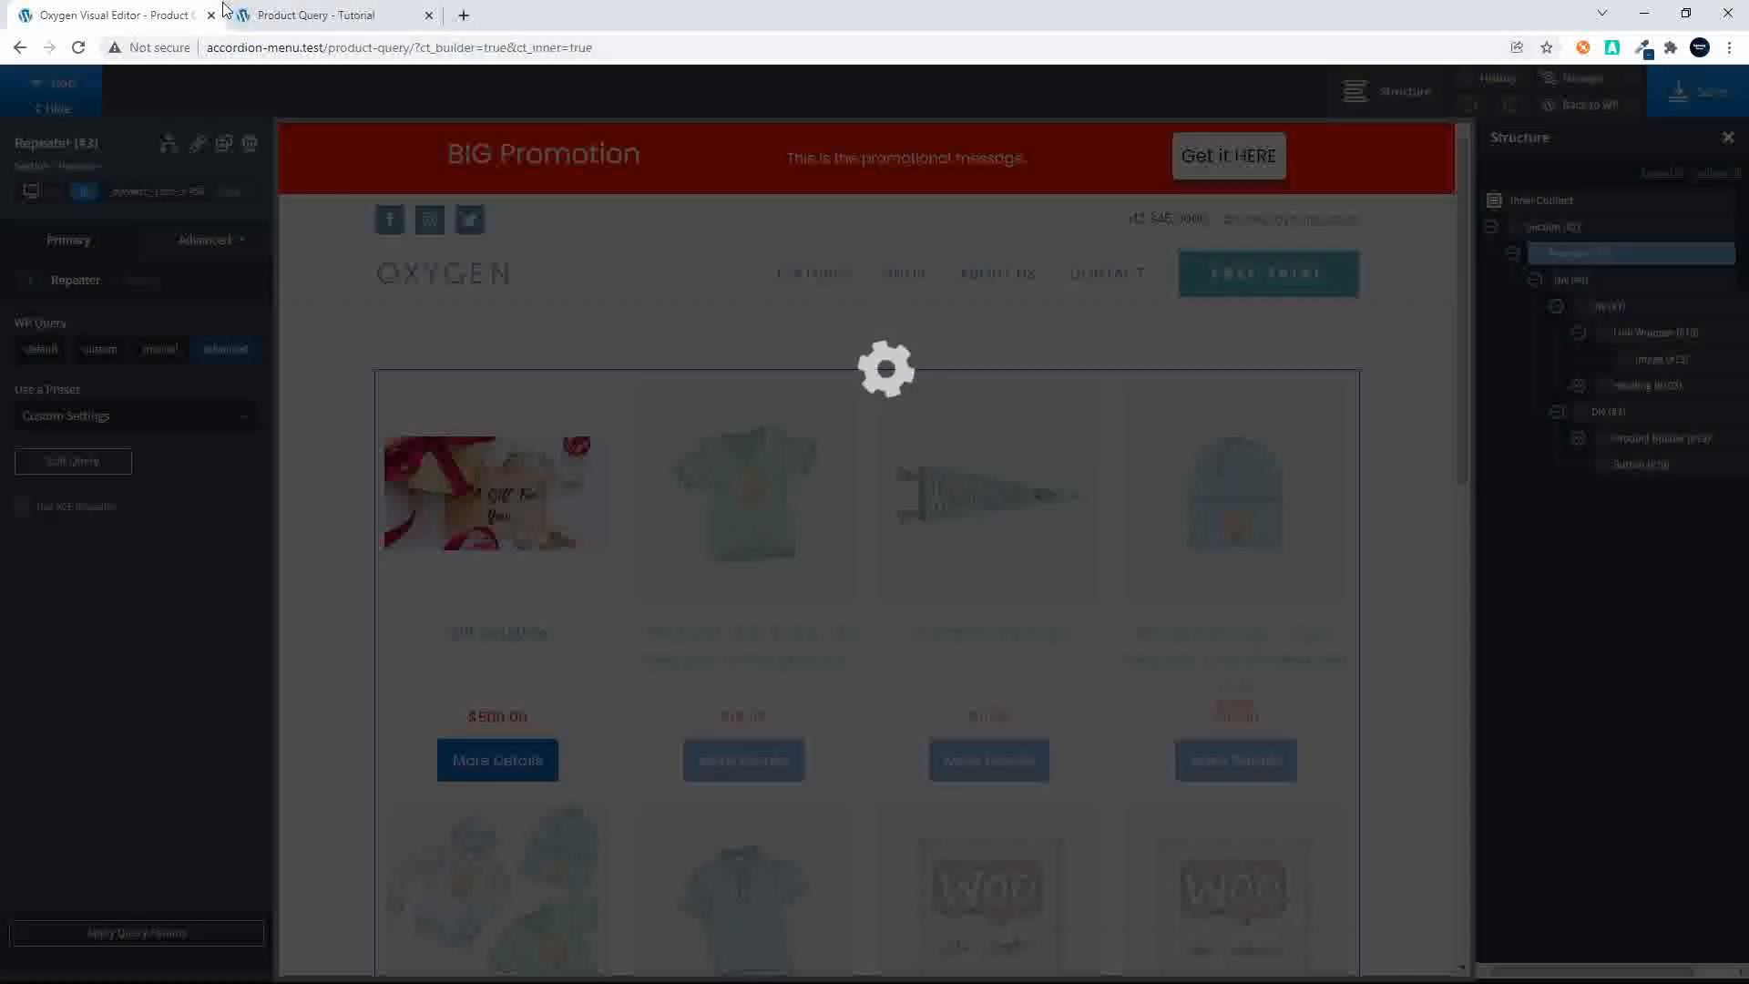
pyautogui.click(294, 15)
pyautogui.click(310, 46)
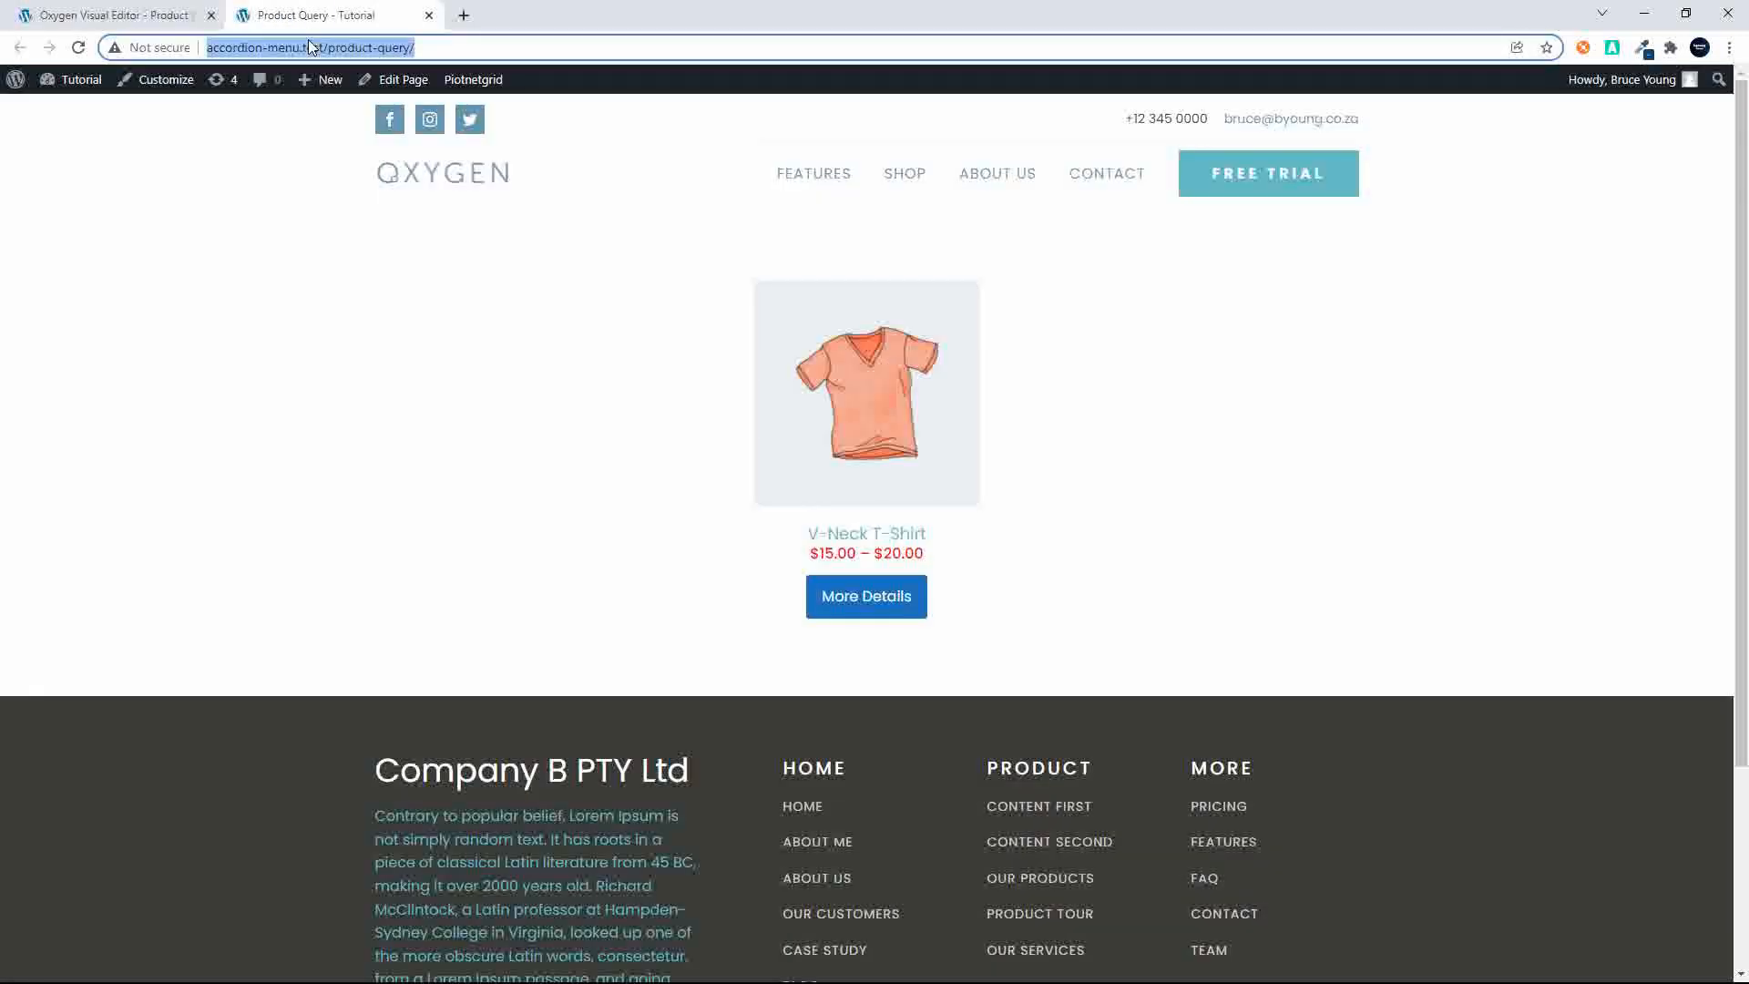
pyautogui.press('Return')
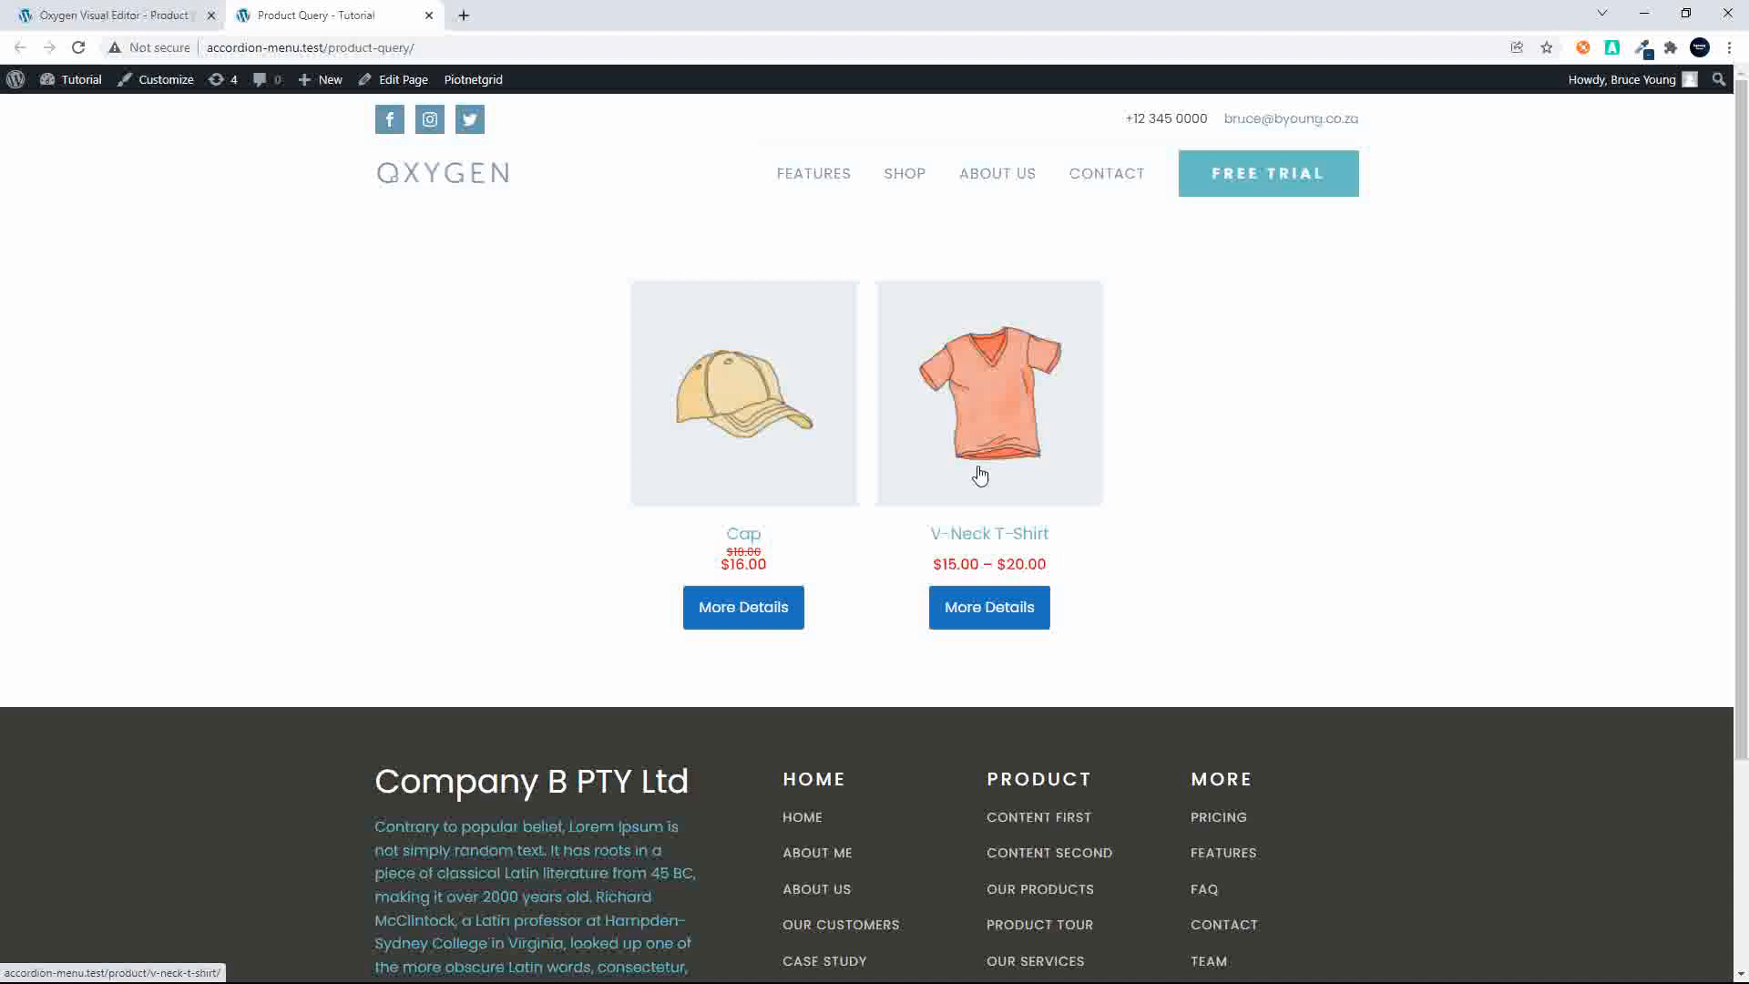
pyautogui.click(146, 16)
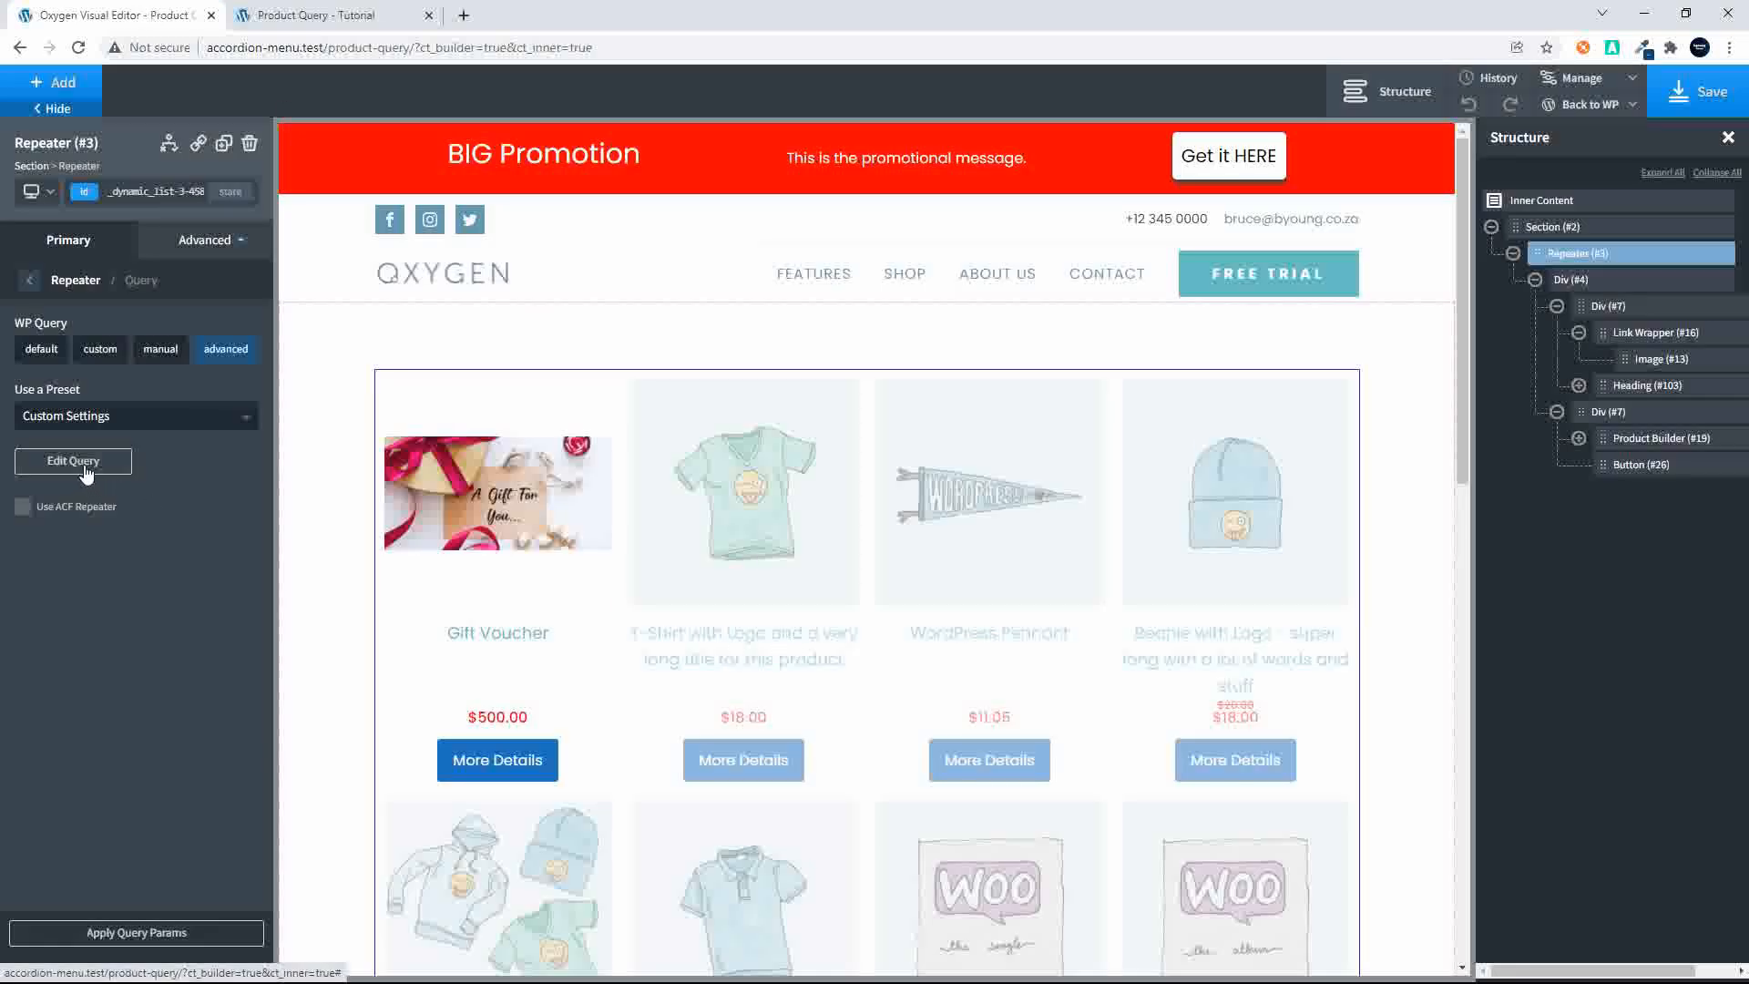
# Step: Reopen the advanced query and append two tax_query values: a relation set to AND and a third array
pyautogui.scroll(-6, 771, 765)
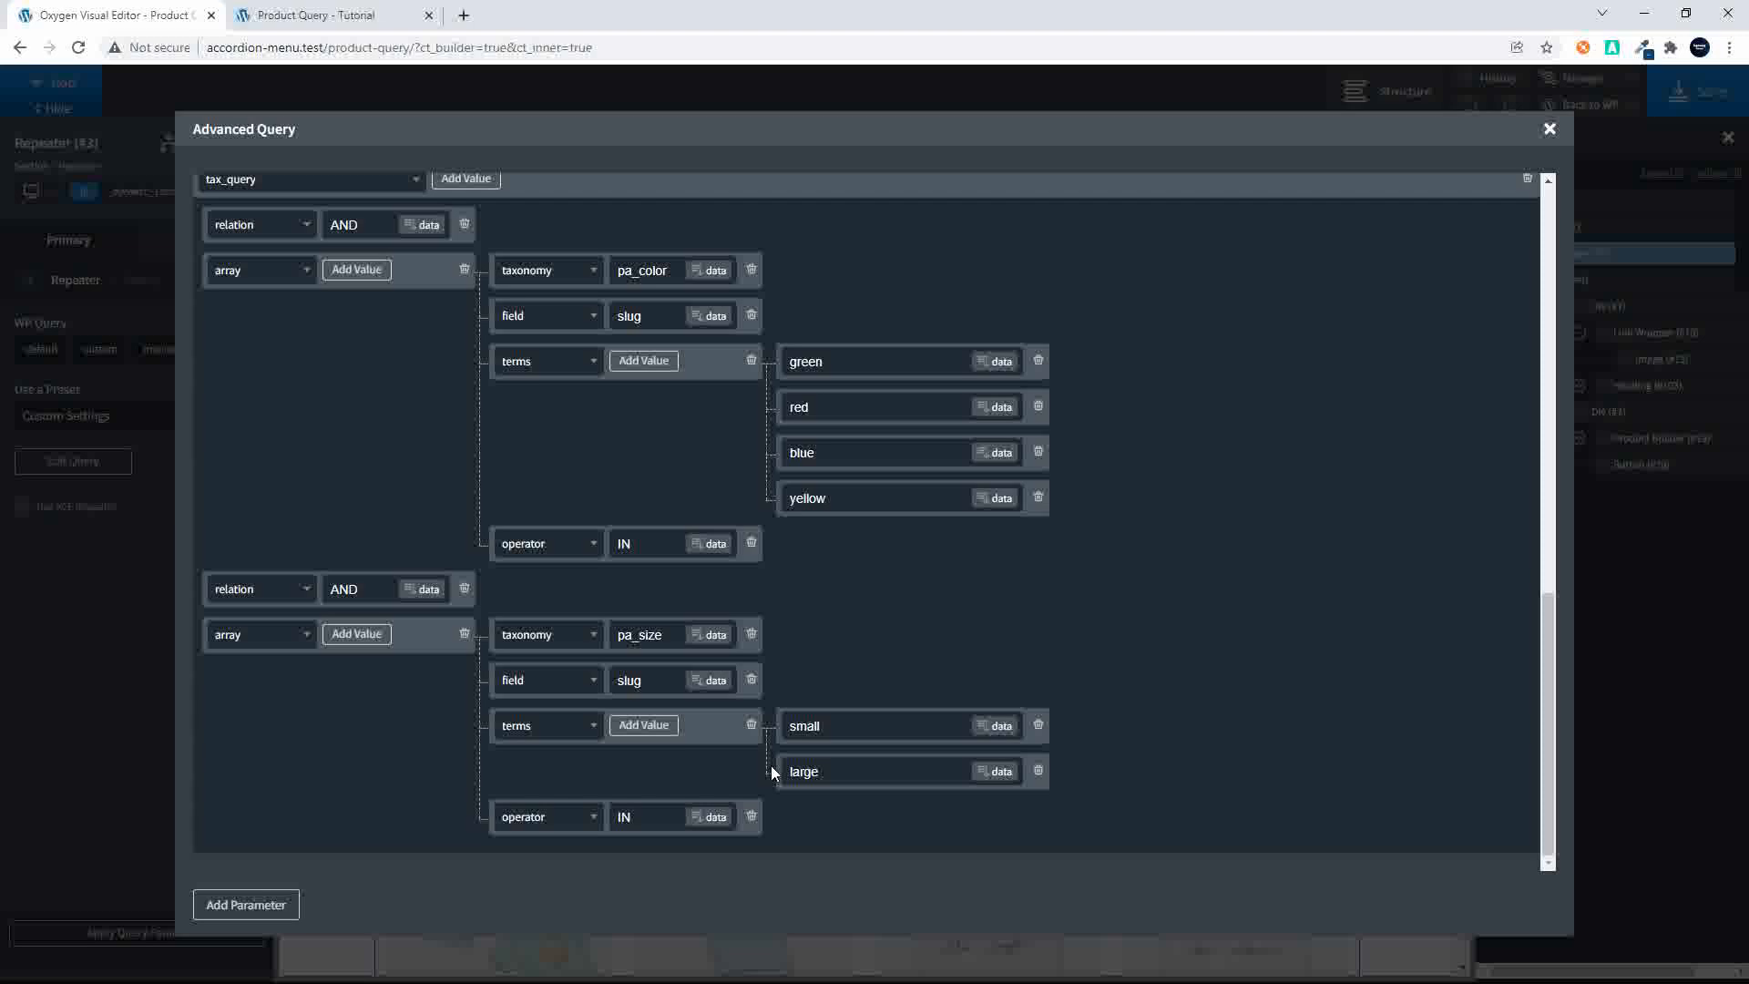
pyautogui.scroll(3, 770, 765)
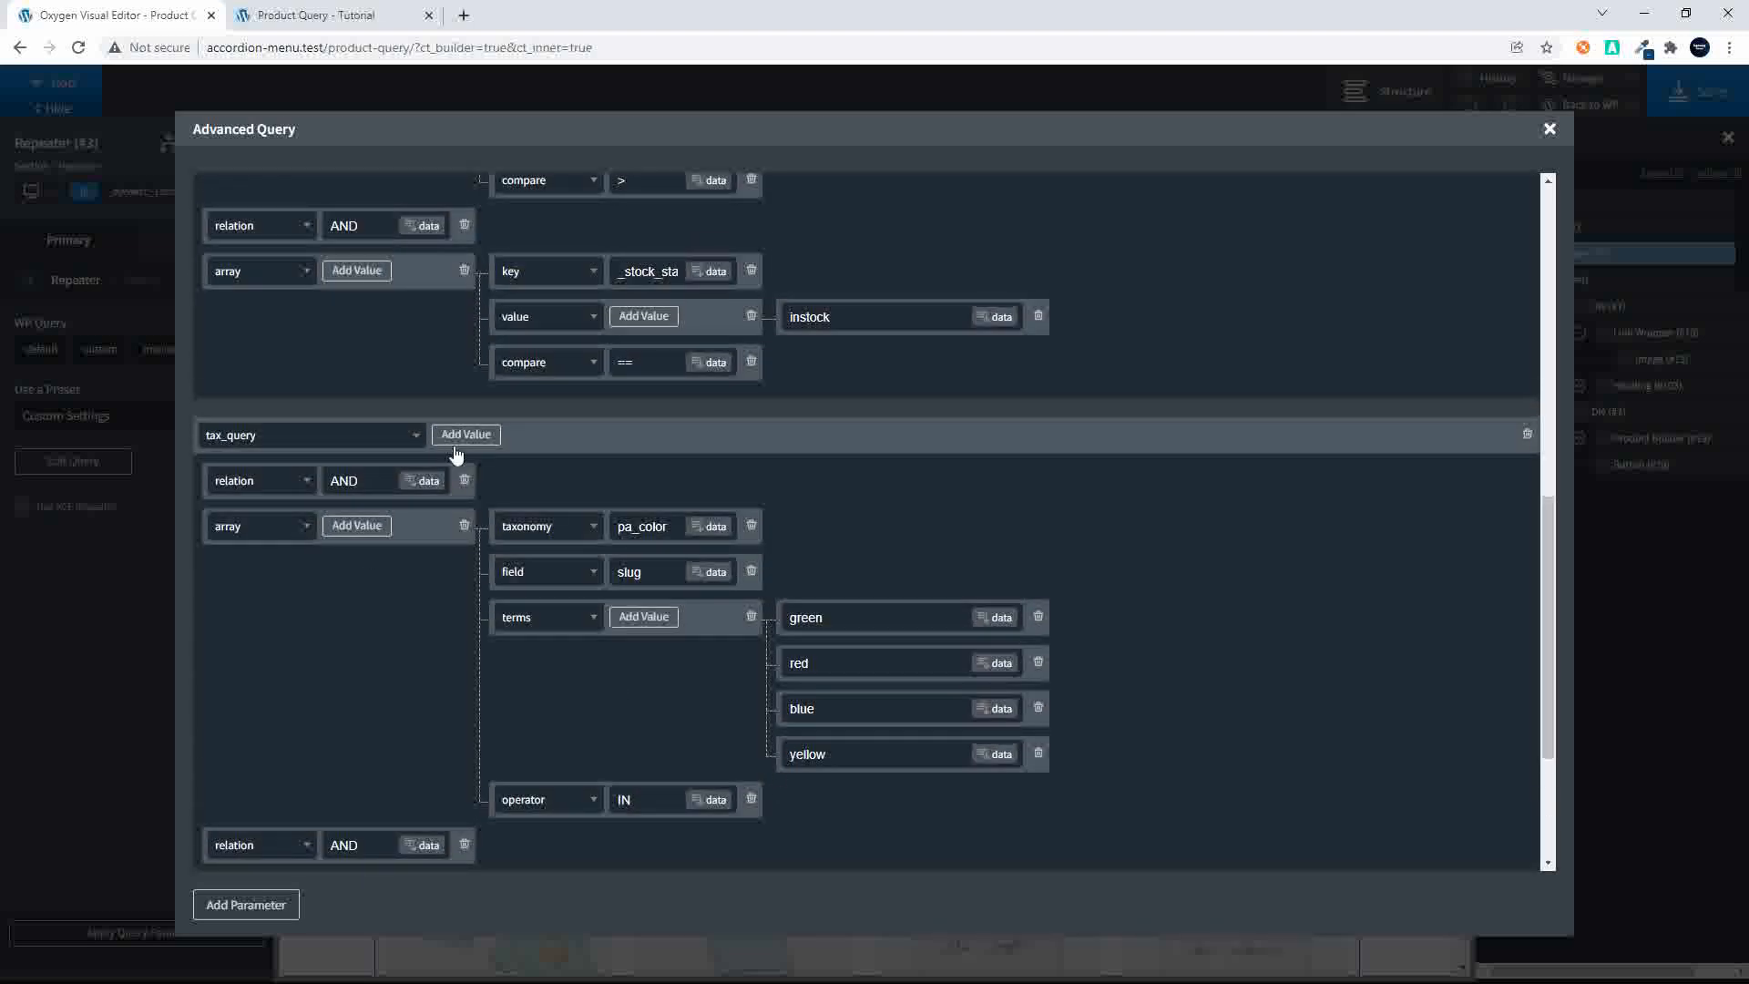
pyautogui.click(488, 436)
pyautogui.scroll(-3, 487, 438)
pyautogui.scroll(3, 487, 438)
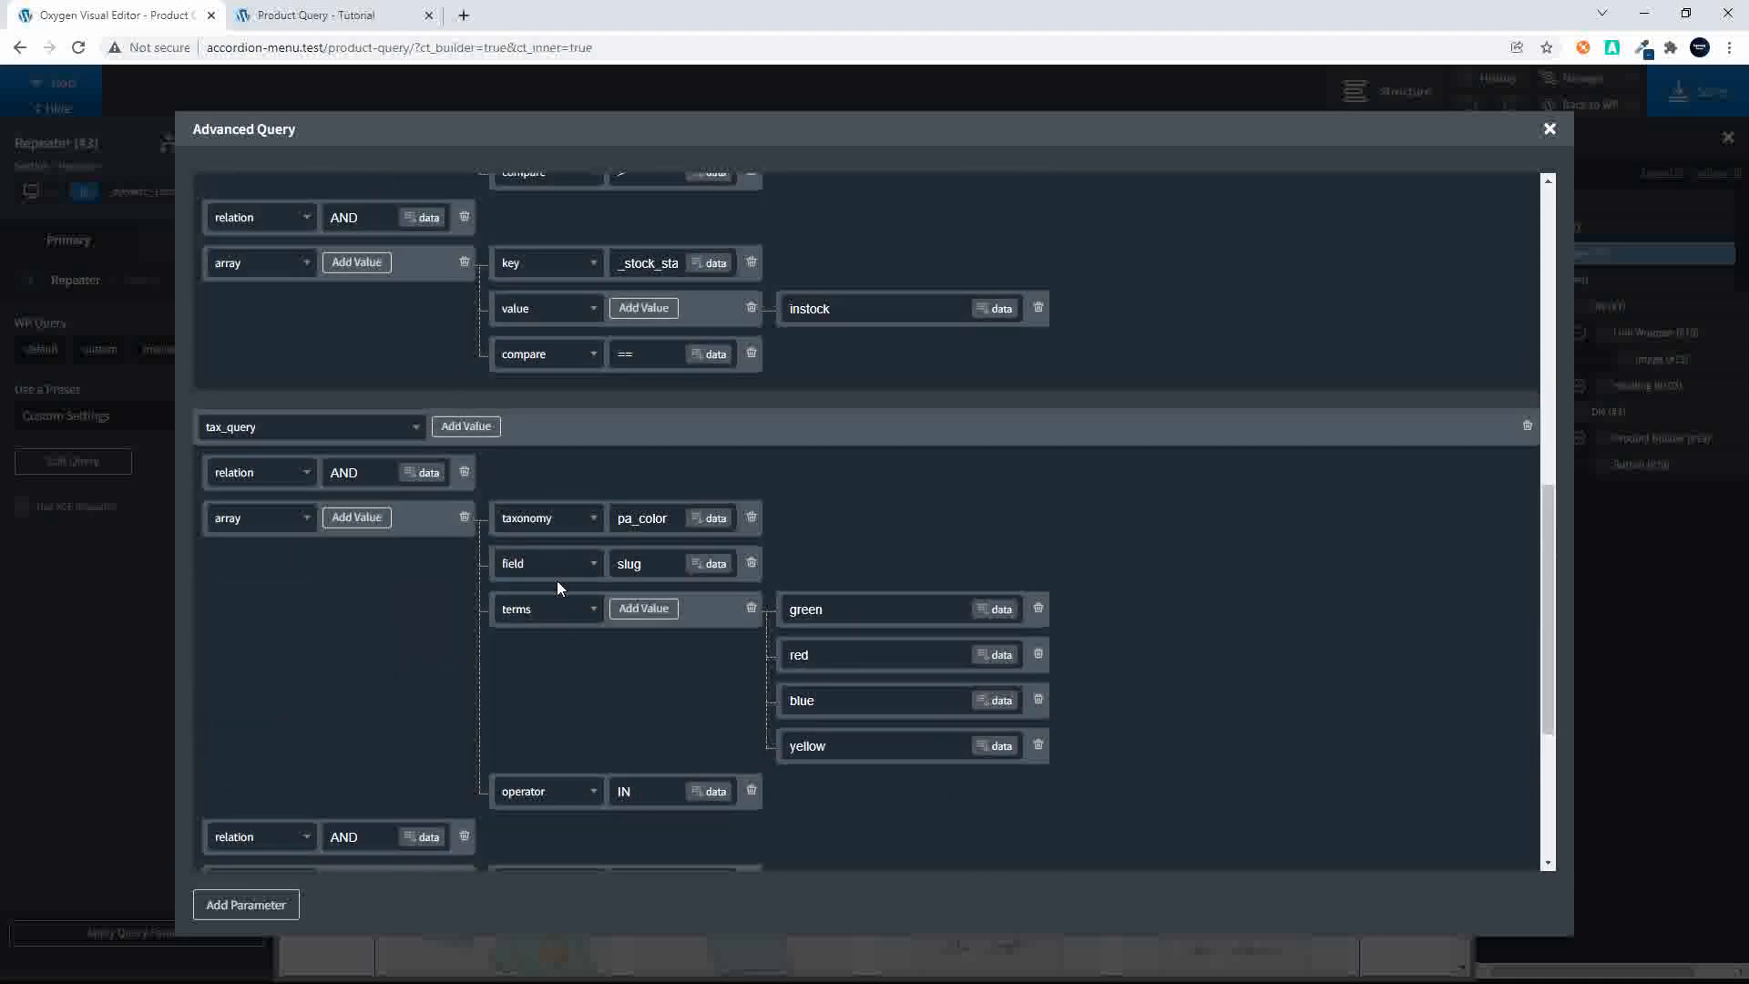
pyautogui.scroll(-3, 556, 581)
pyautogui.click(290, 773)
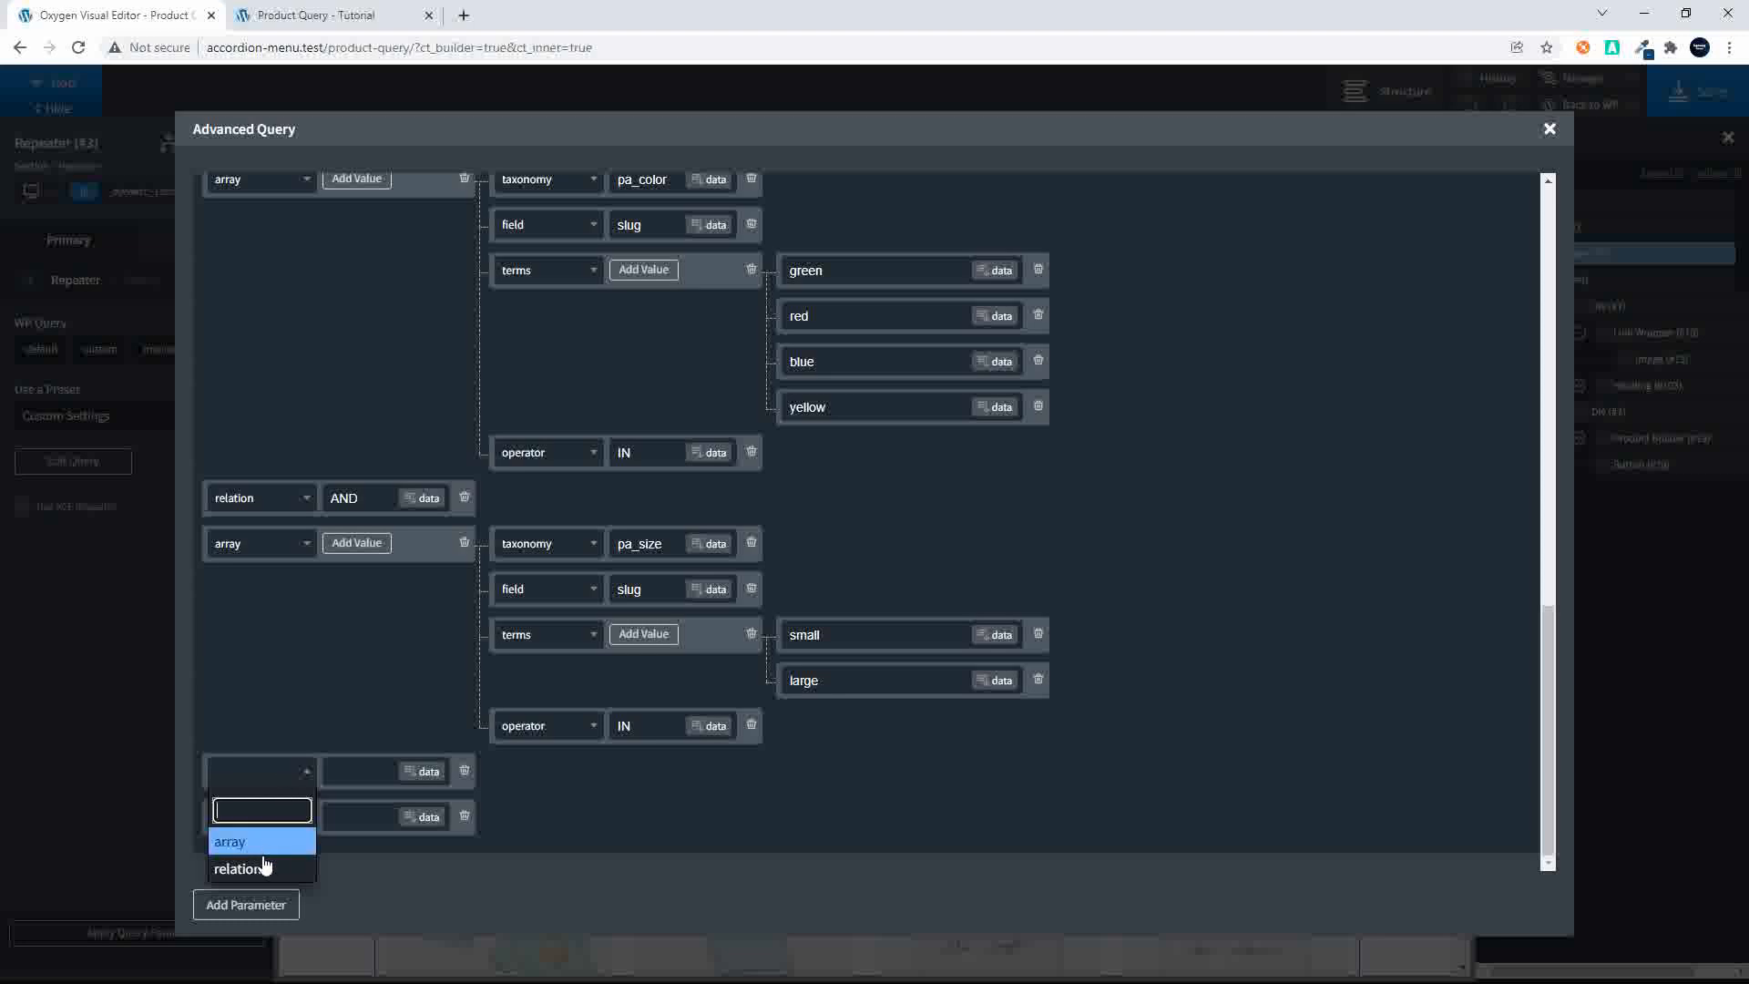
pyautogui.click(238, 869)
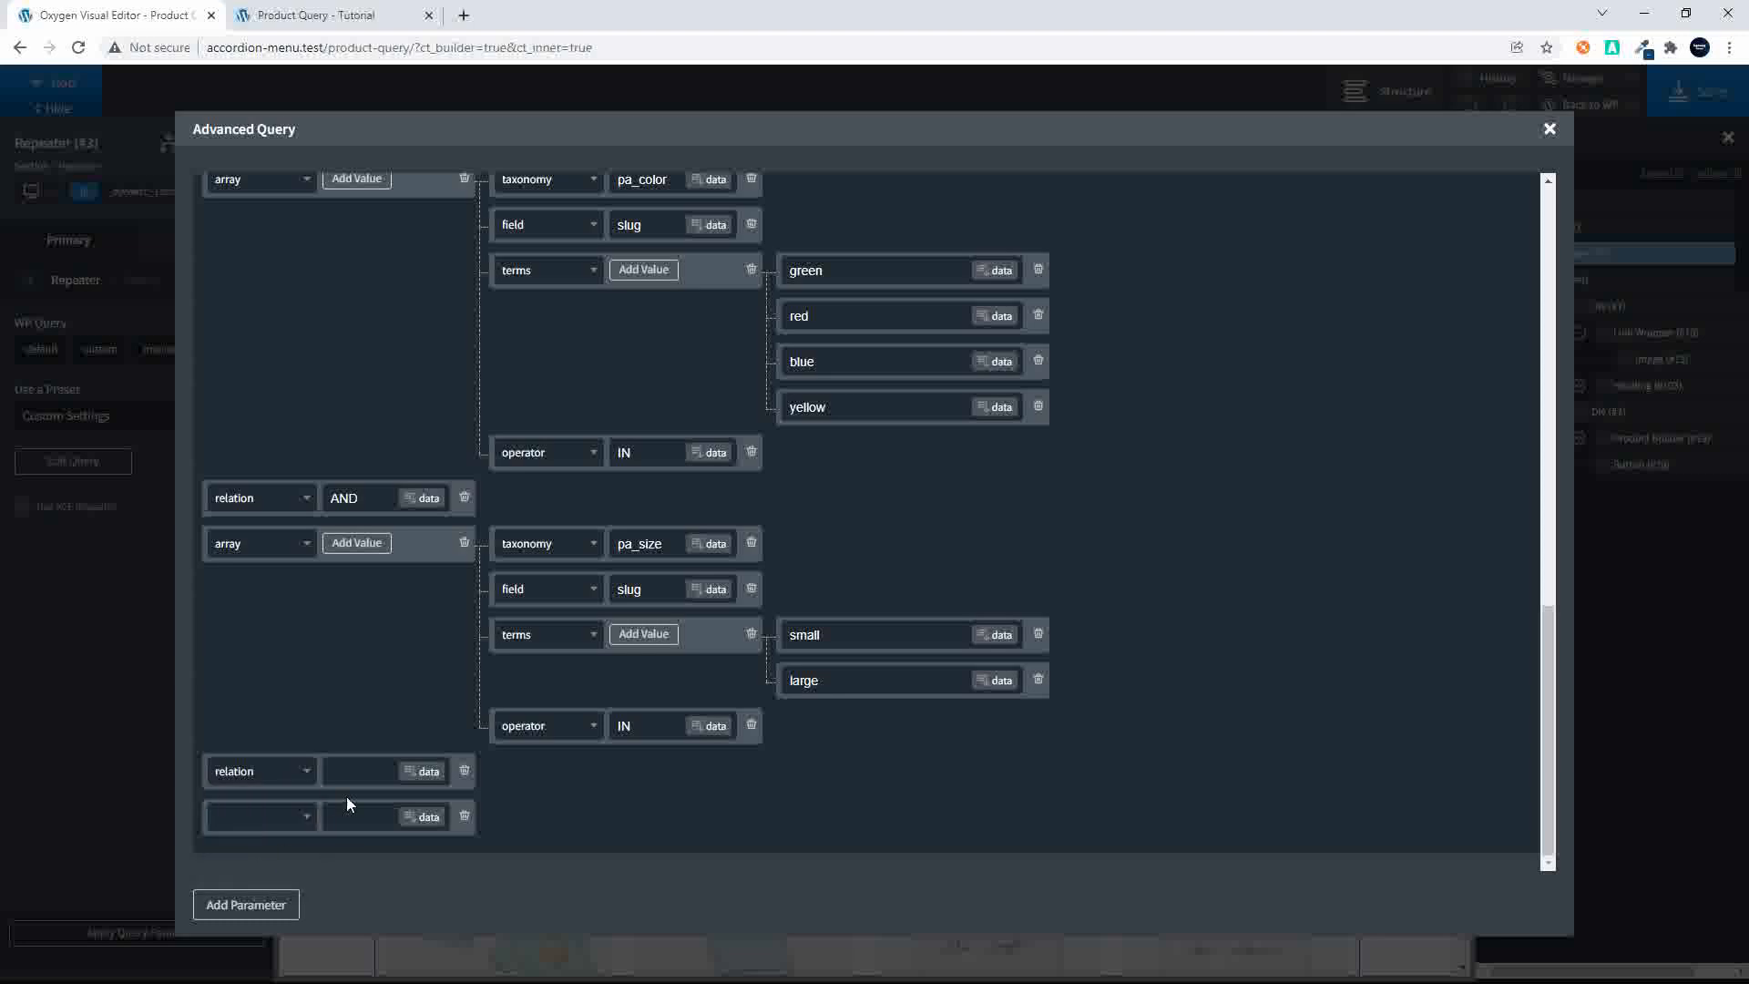
pyautogui.write('AND')
pyautogui.click(296, 828)
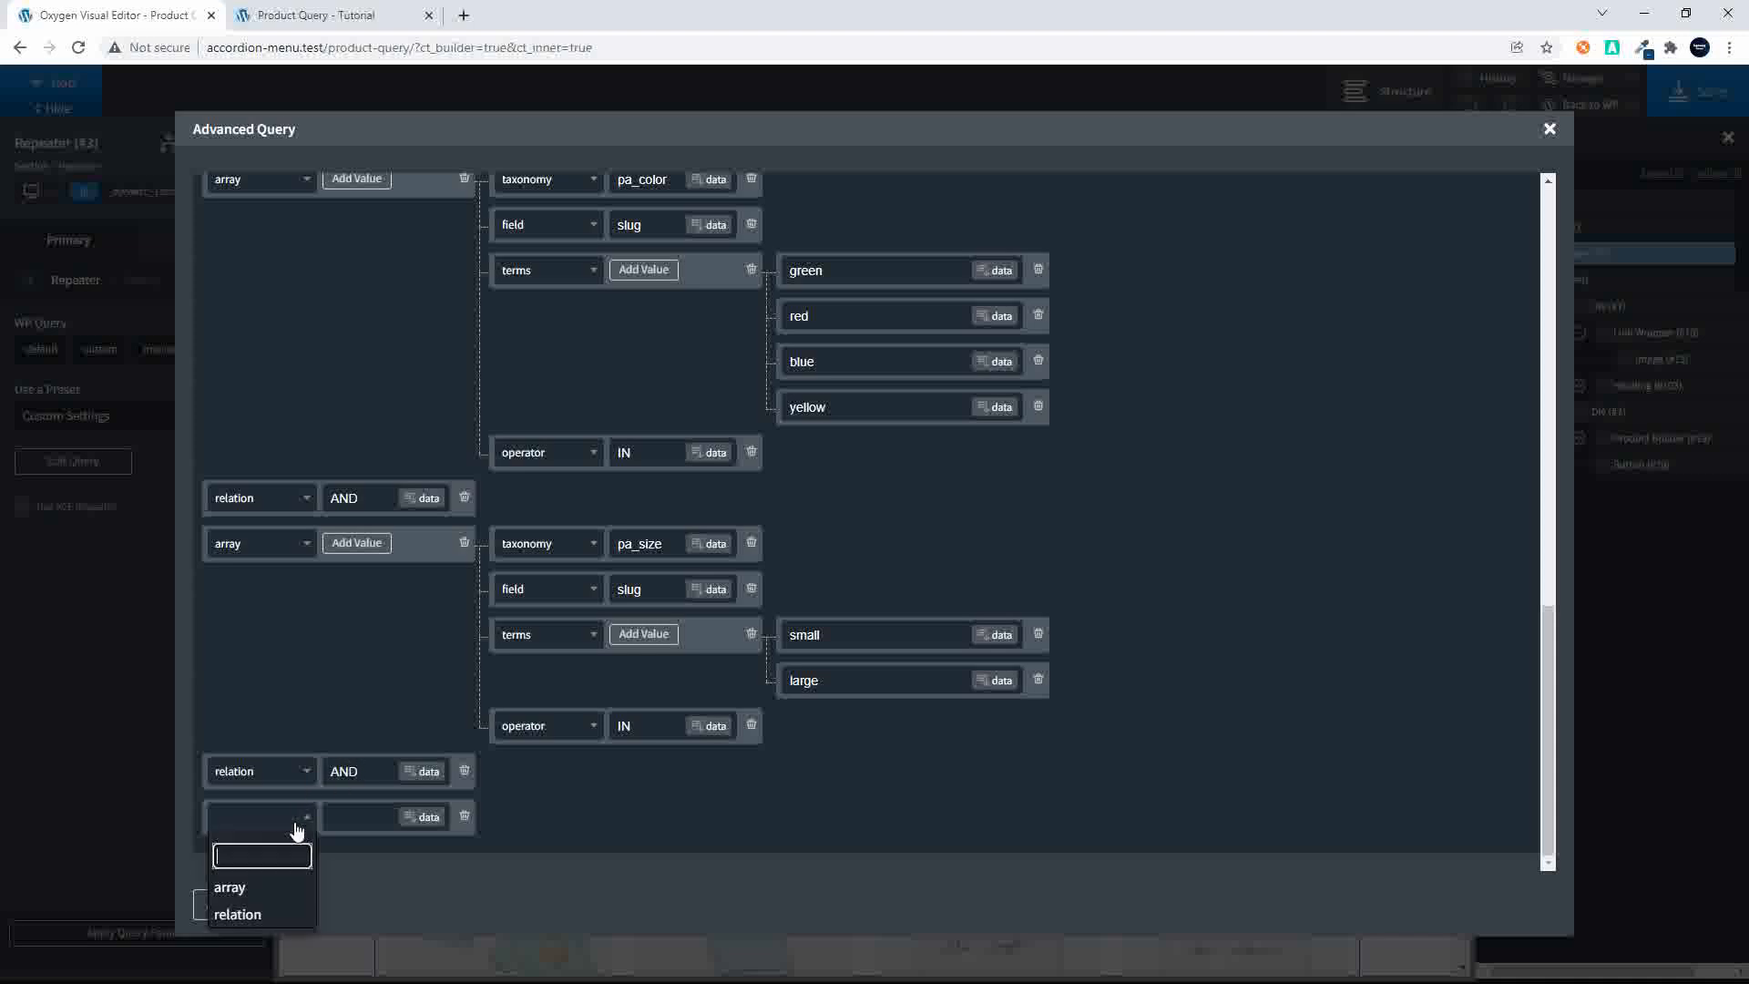
pyautogui.click(281, 884)
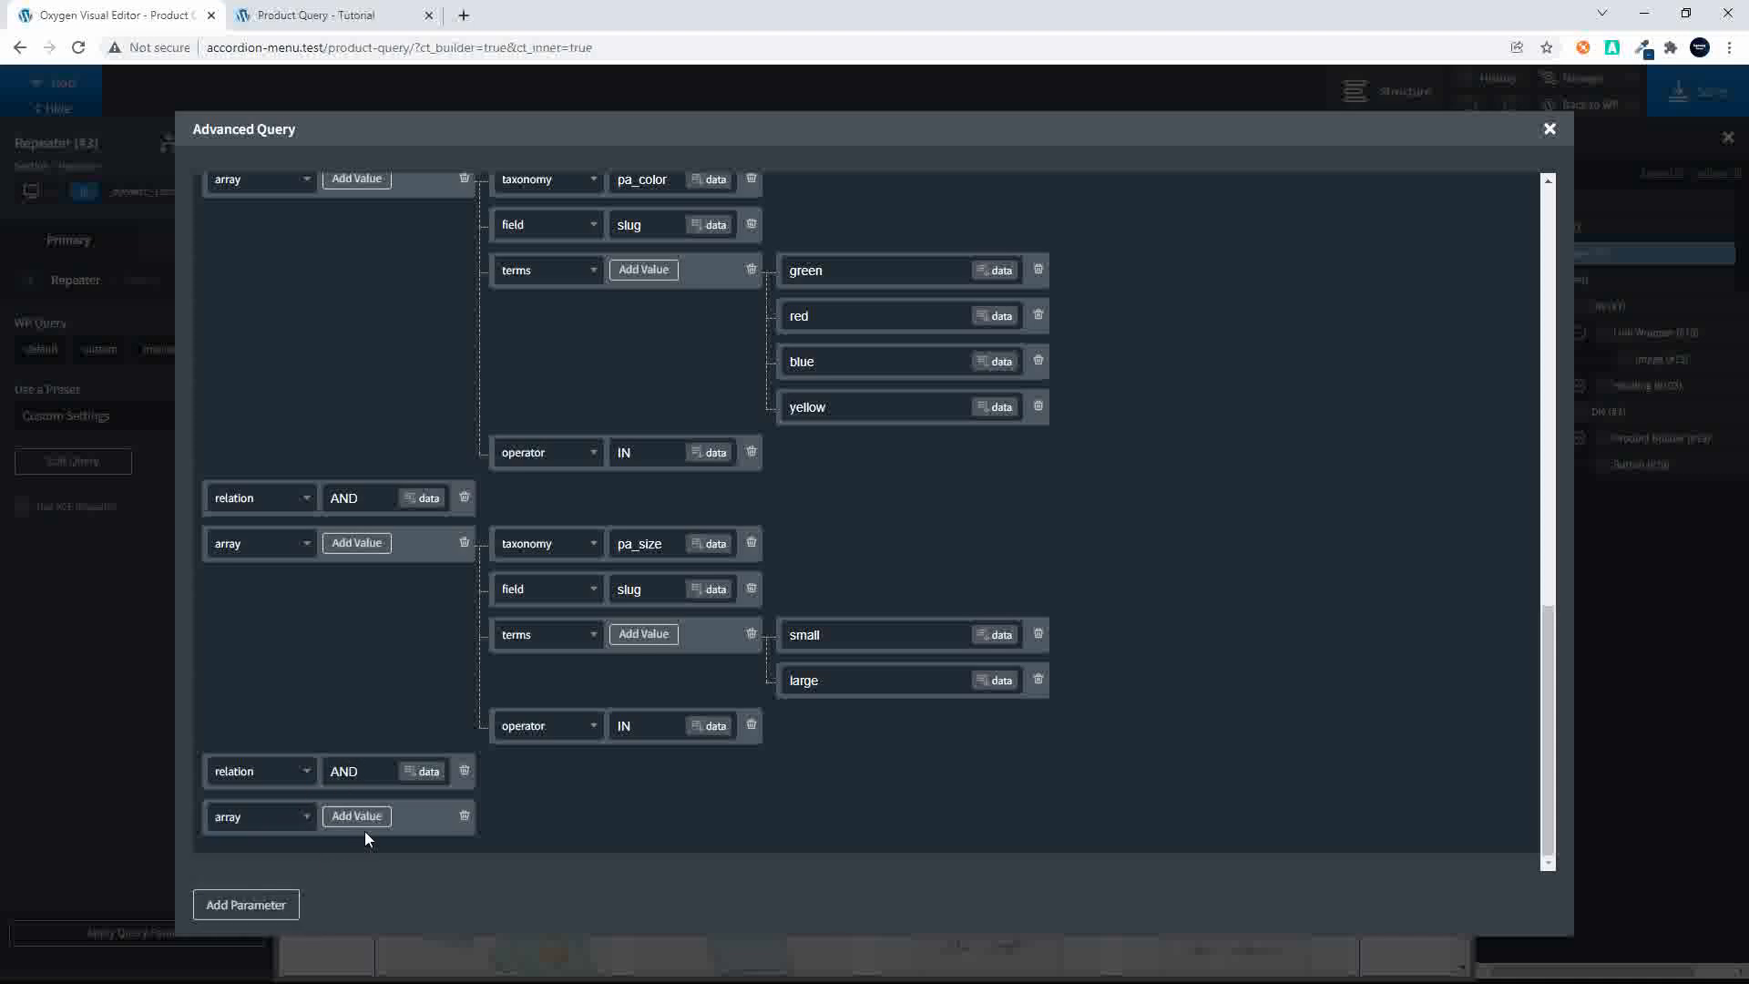
# Step: Add four entries to the third tax_query array and set the first to taxonomy with the value product_cat
pyautogui.click(356, 816)
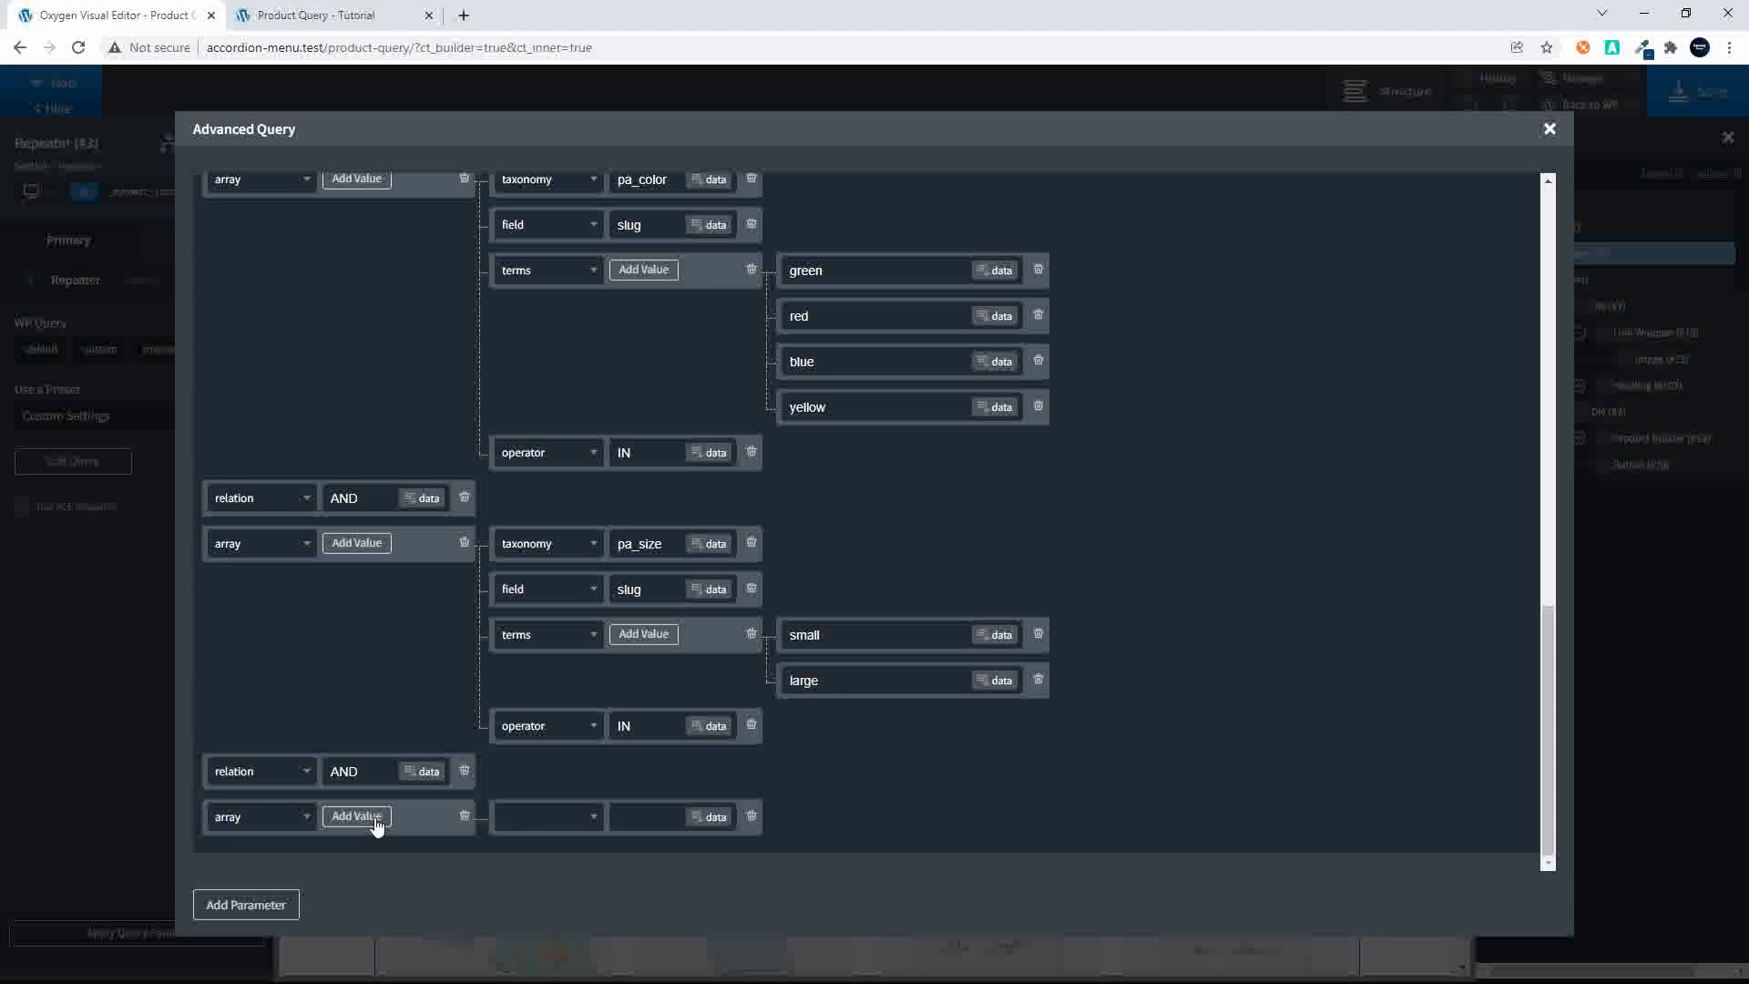
pyautogui.click(377, 824)
pyautogui.click(376, 824)
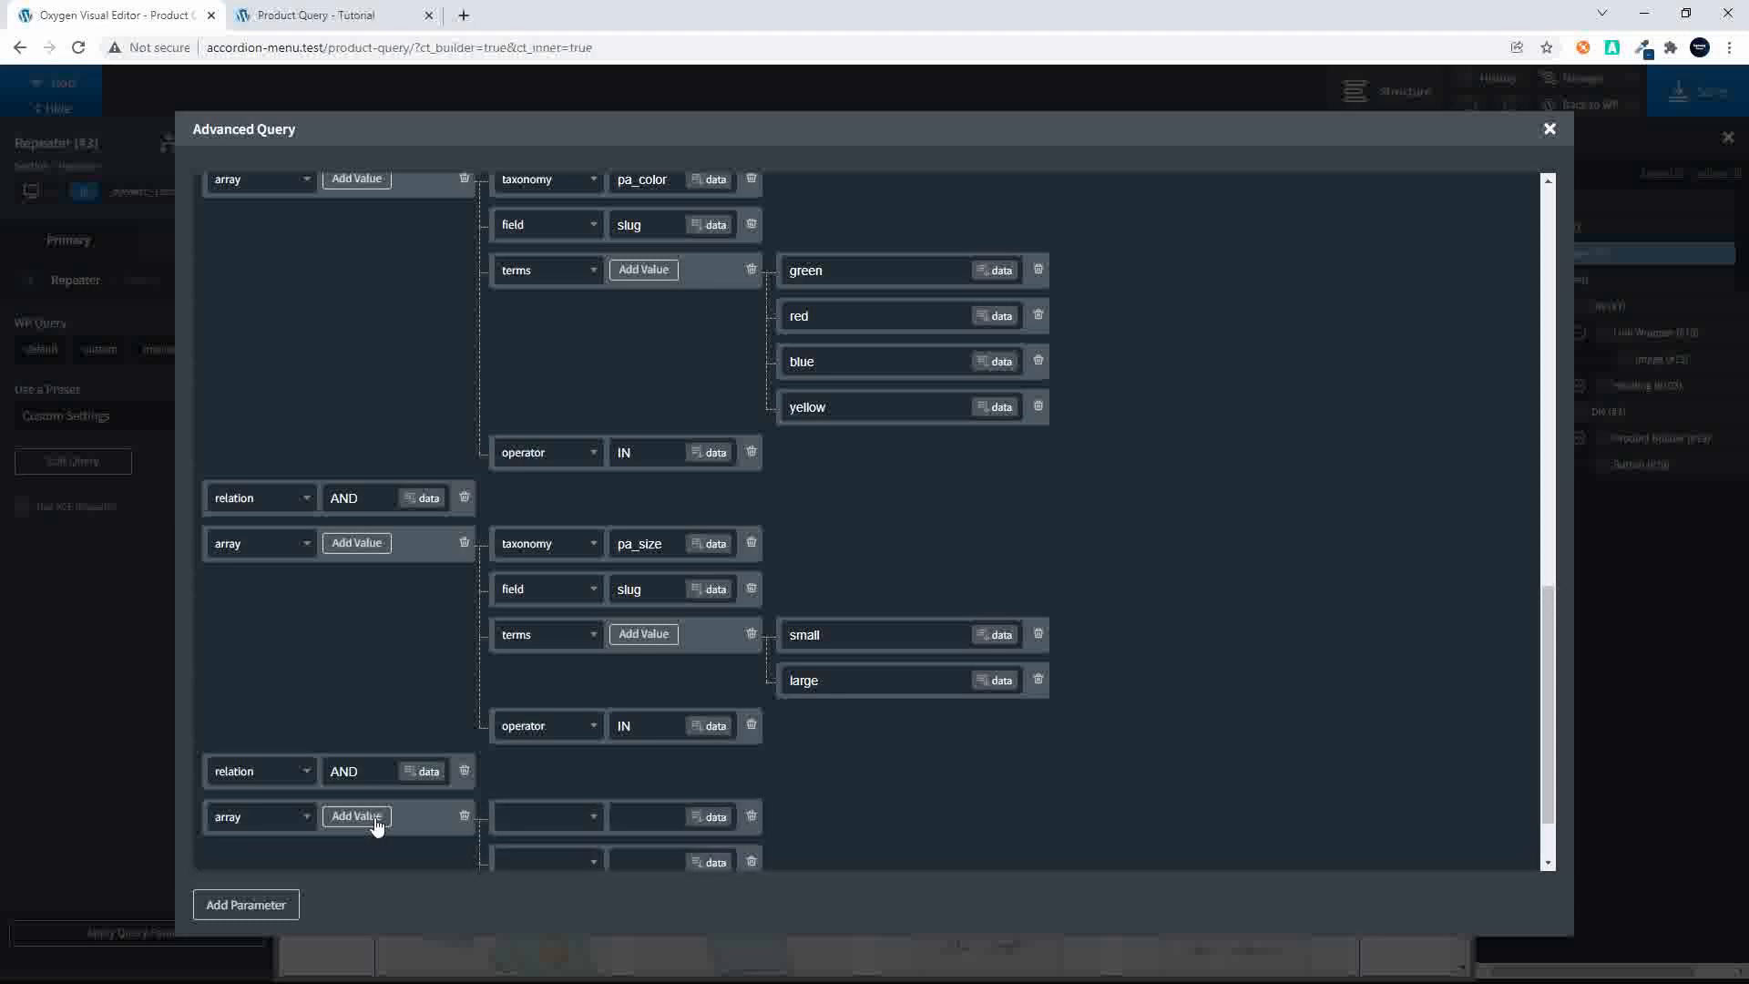
pyautogui.scroll(-2, 590, 740)
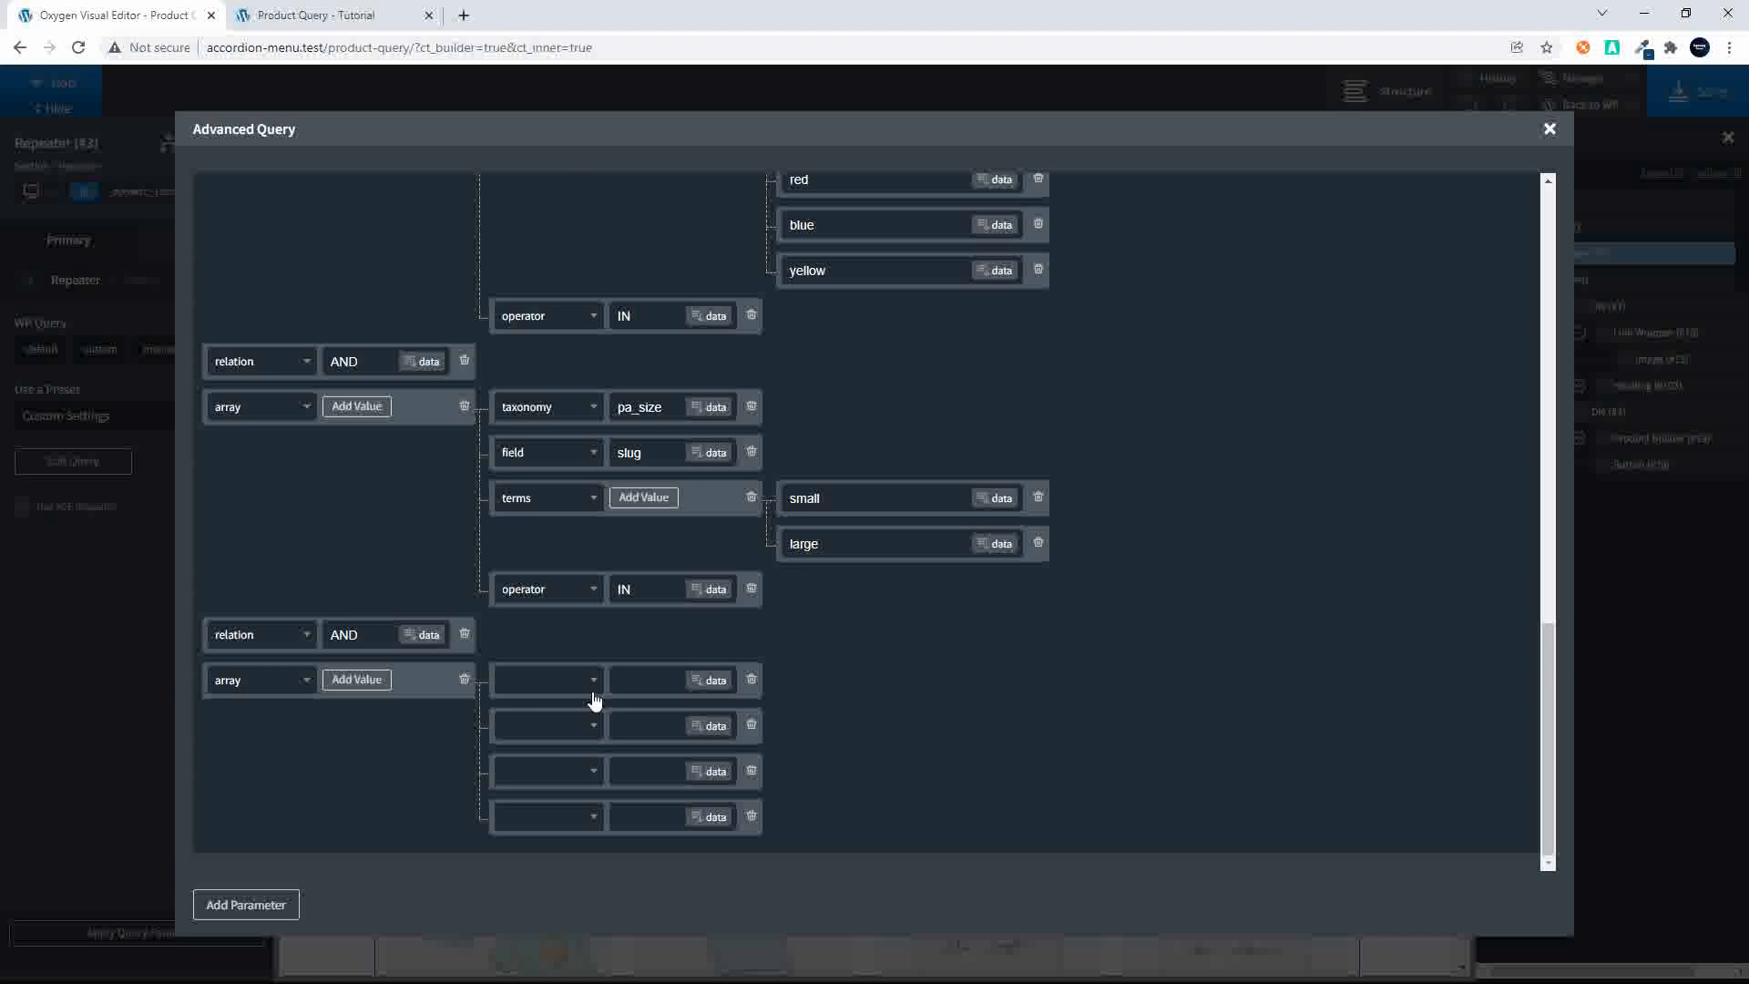
pyautogui.click(592, 694)
pyautogui.click(566, 842)
pyautogui.write('product_cat')
# Step: Set the product_cat array's second entry to field slug and its third entry to terms with the value accessories
pyautogui.click(553, 726)
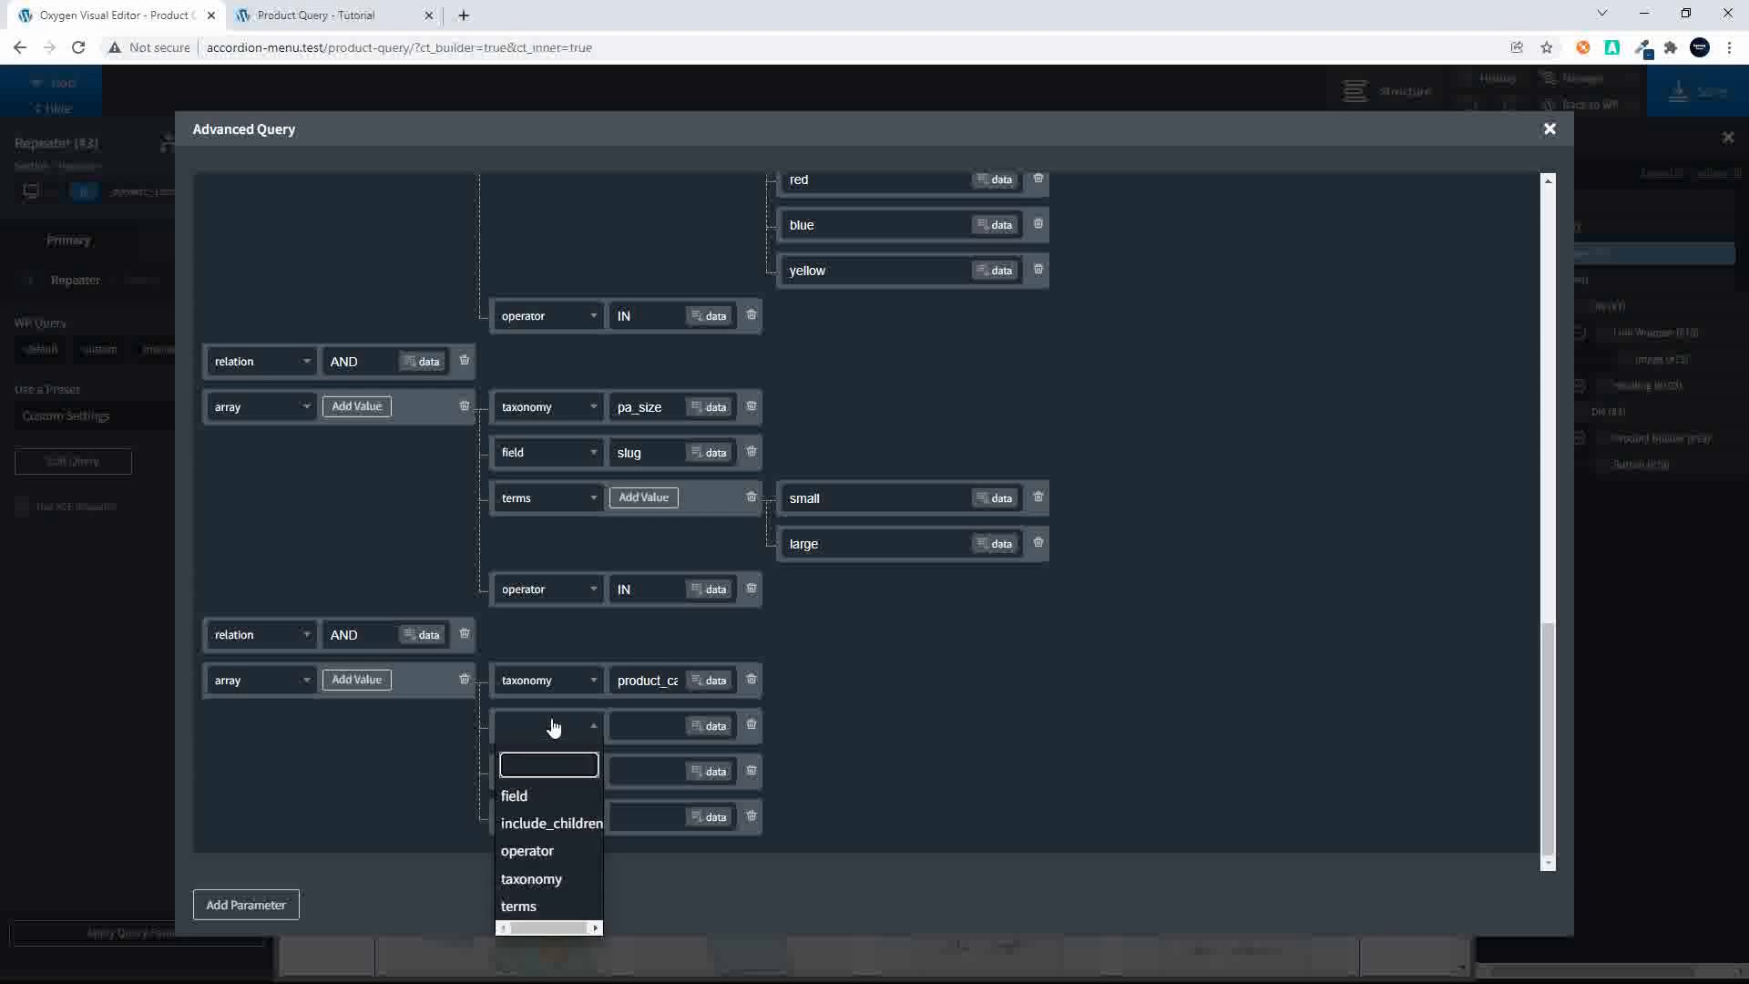
pyautogui.click(535, 797)
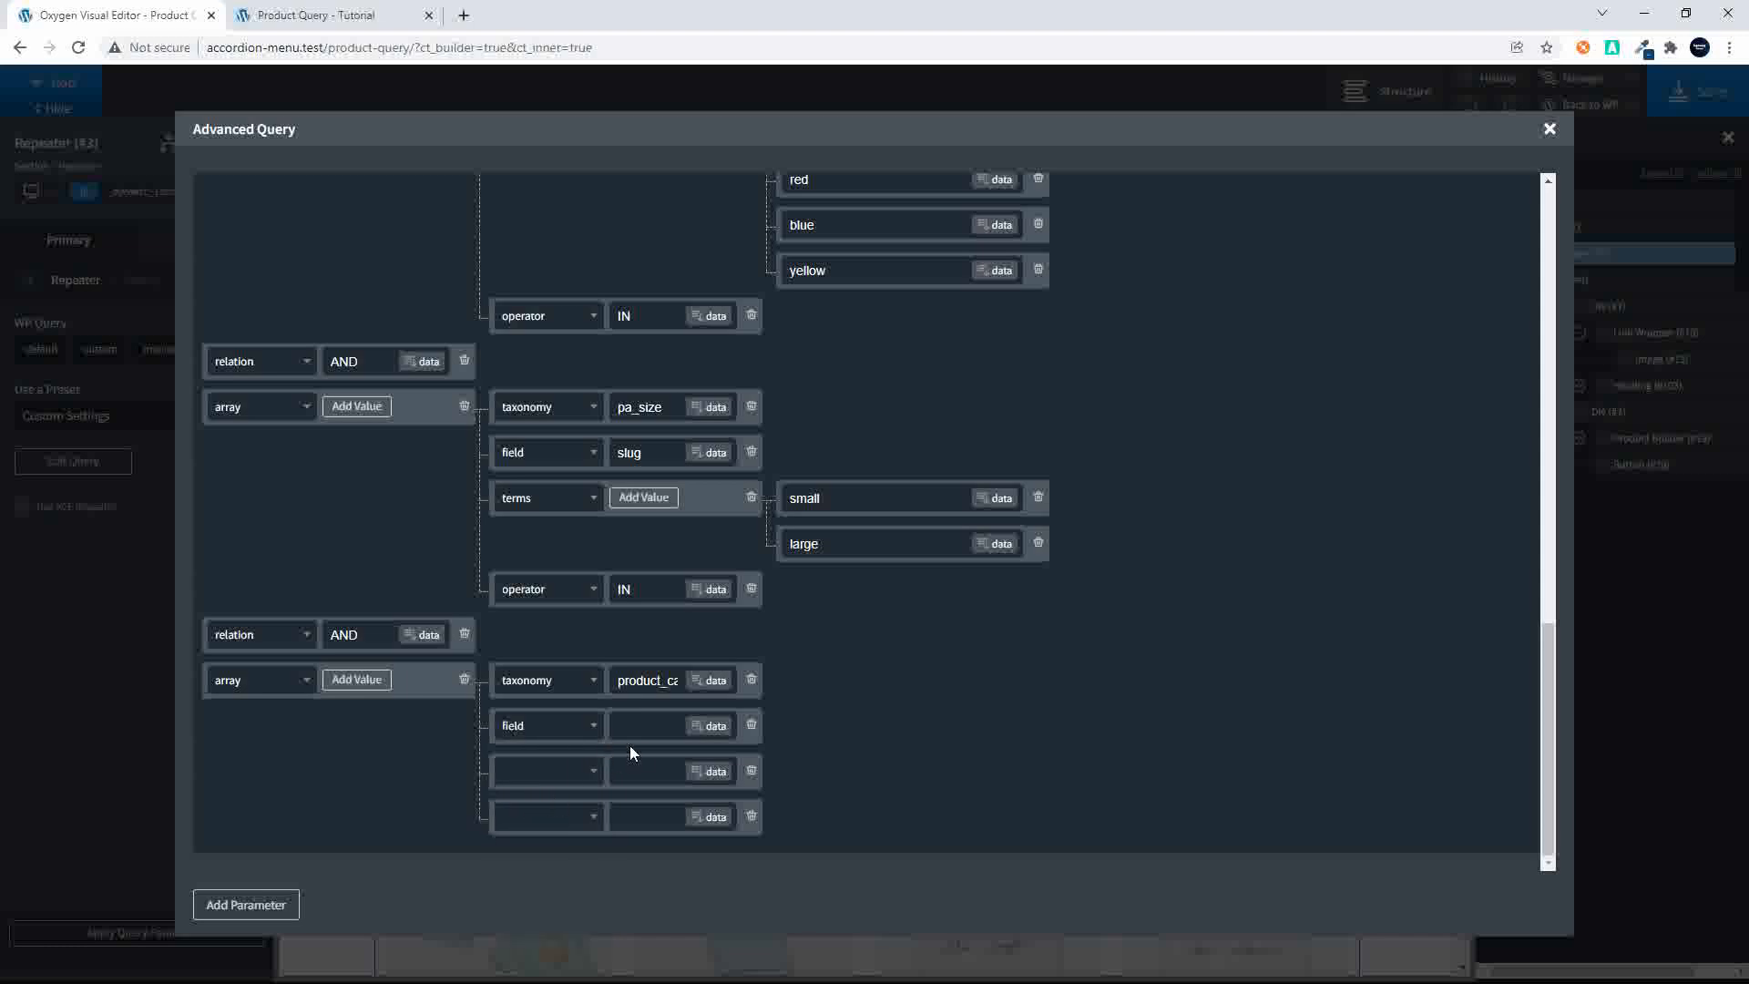
pyautogui.write('slug')
pyautogui.click(592, 775)
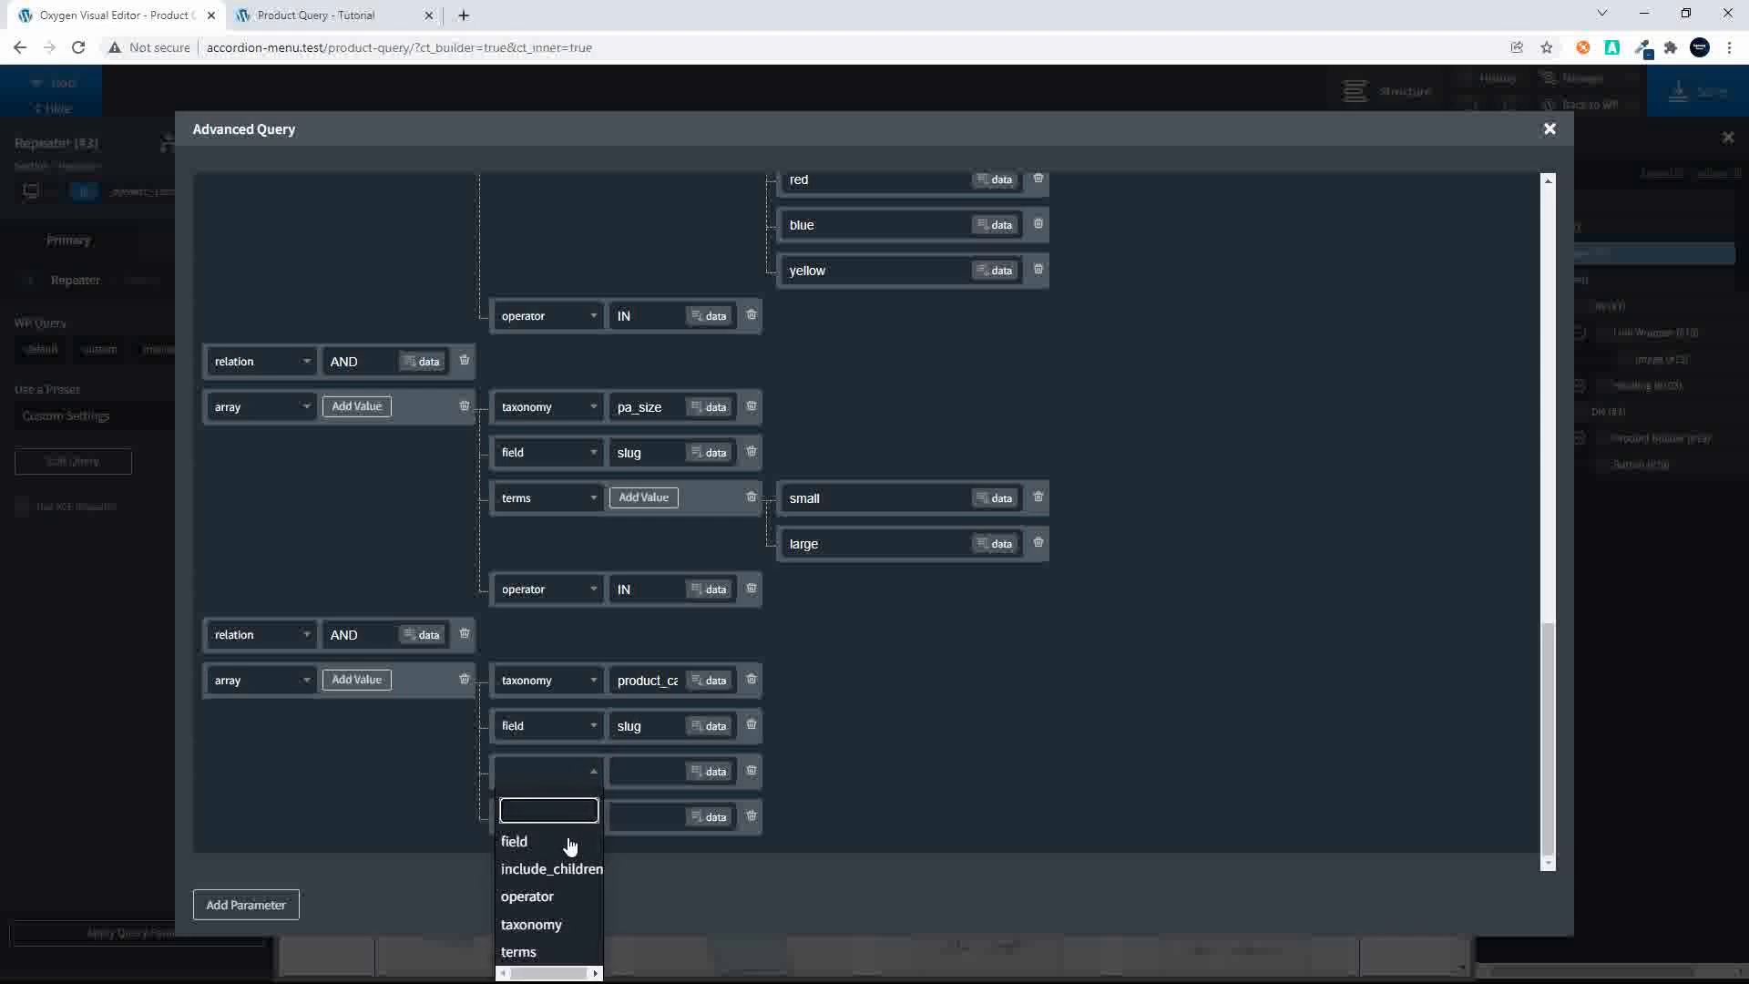
pyautogui.click(546, 950)
pyautogui.click(643, 771)
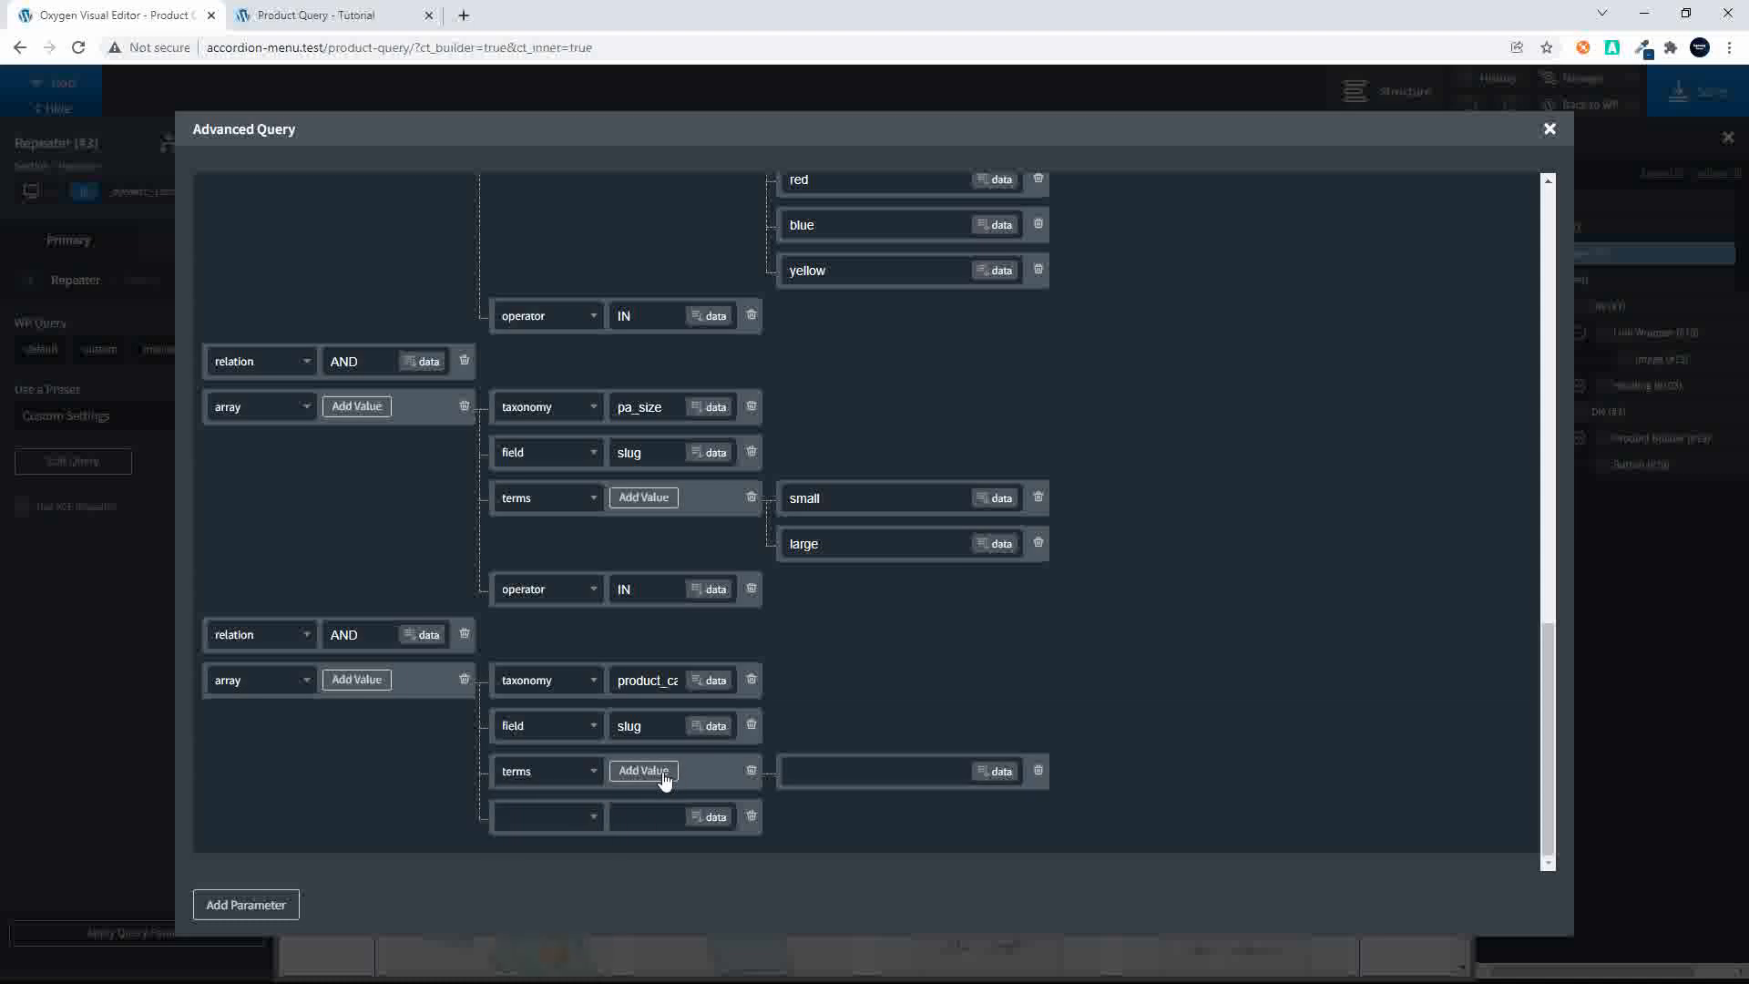
pyautogui.click(814, 770)
pyautogui.write('accessories')
# Step: Glance at the live product page, return to the Oxygen editor and add music as a second product_cat term
pyautogui.click(350, 16)
pyautogui.click(130, 17)
pyautogui.click(652, 772)
pyautogui.click(855, 817)
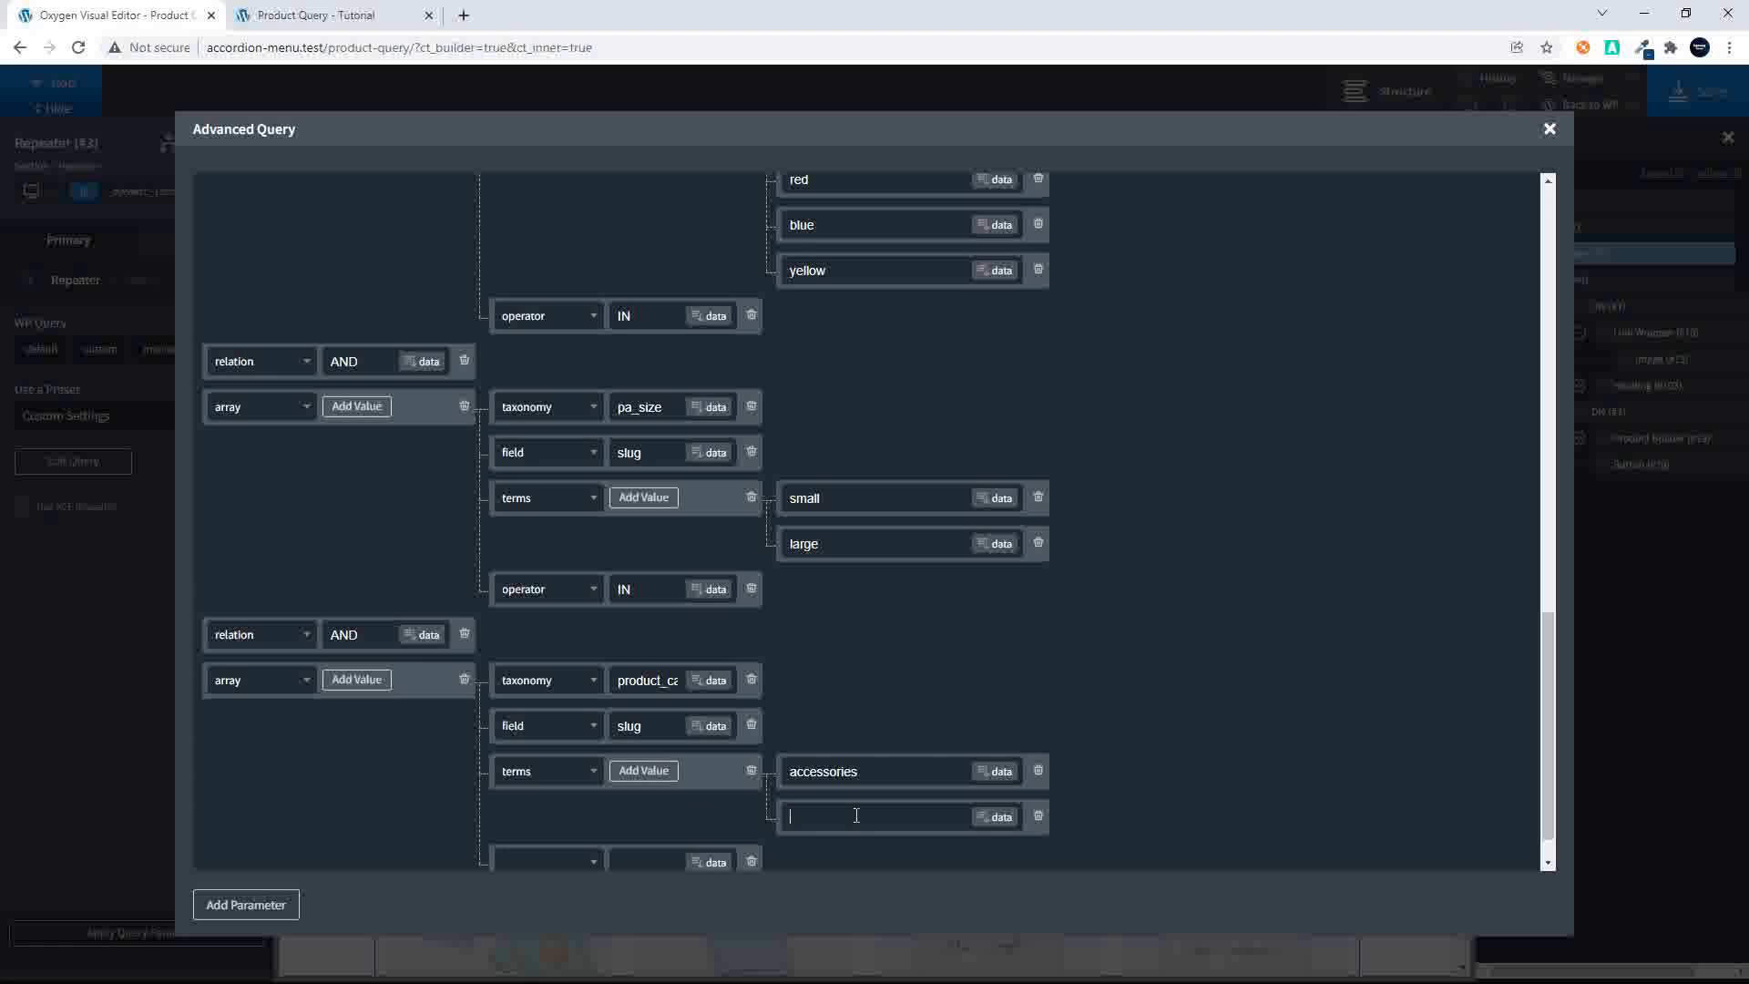
pyautogui.write('music')
# Step: Set the product_cat array's fourth entry to operator with the value IN
pyautogui.scroll(-1, 855, 814)
pyautogui.click(593, 818)
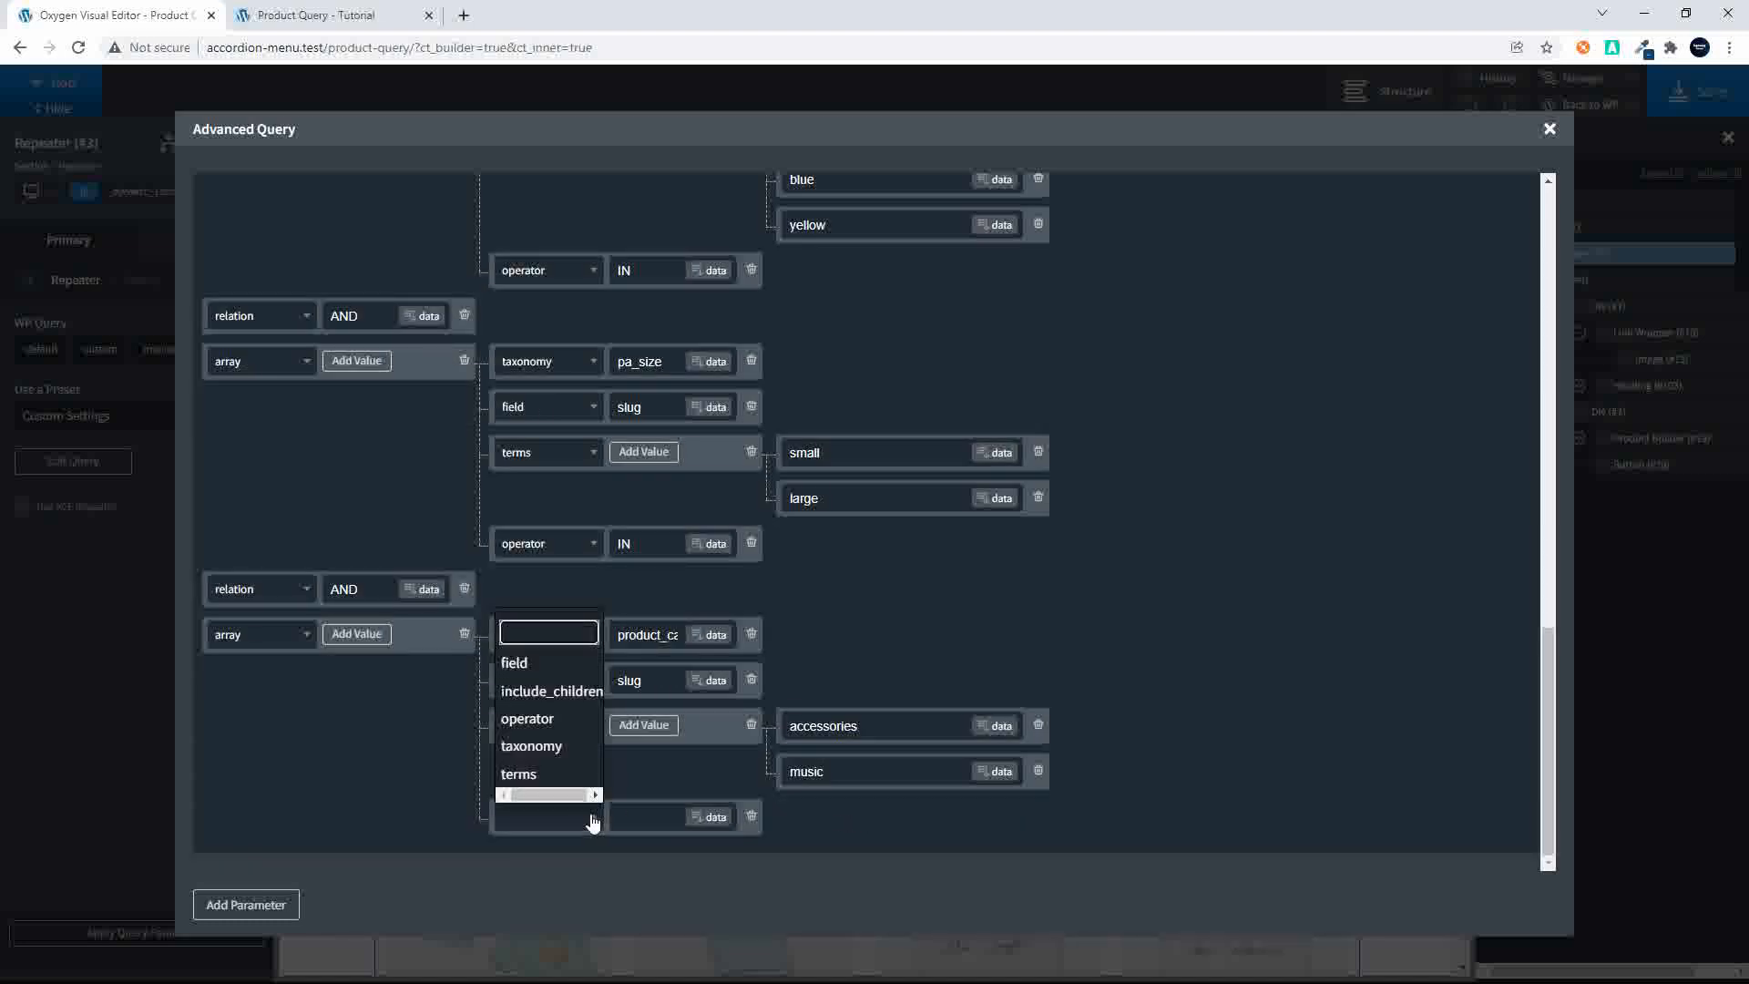
pyautogui.click(553, 719)
pyautogui.write('IN')
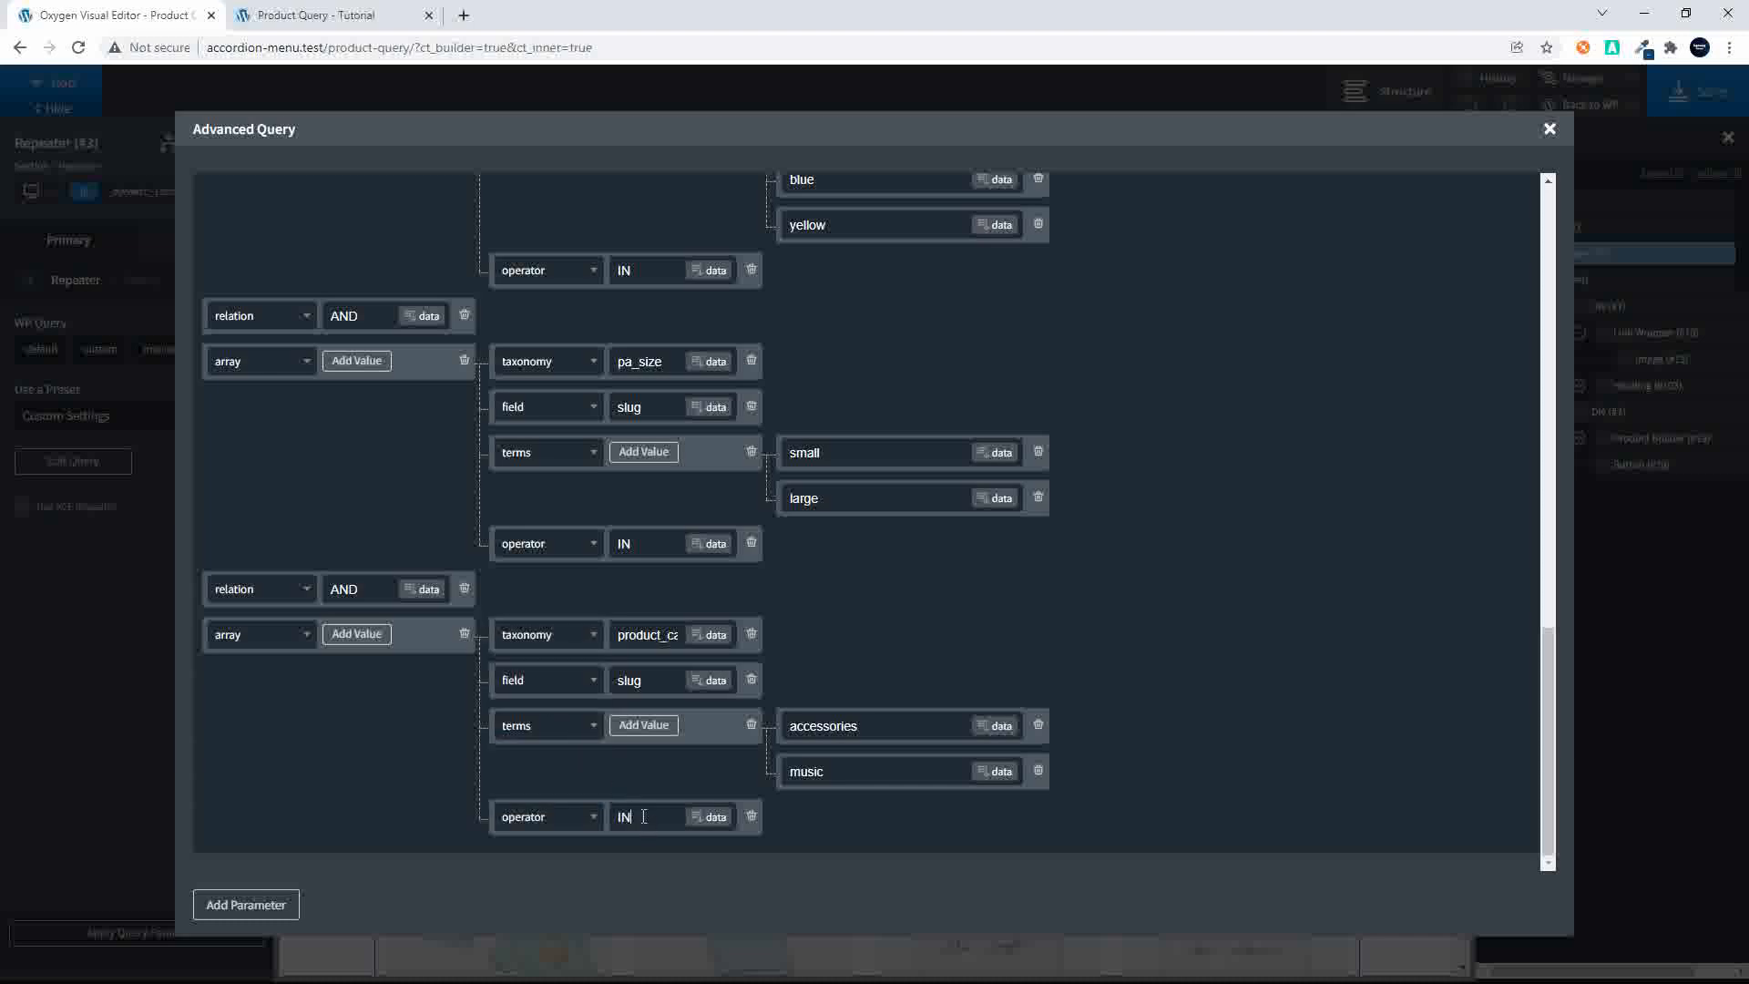
# Step: Close and save the query with the category filter, check the reloaded live page and return to the Oxygen editor
pyautogui.click(1549, 131)
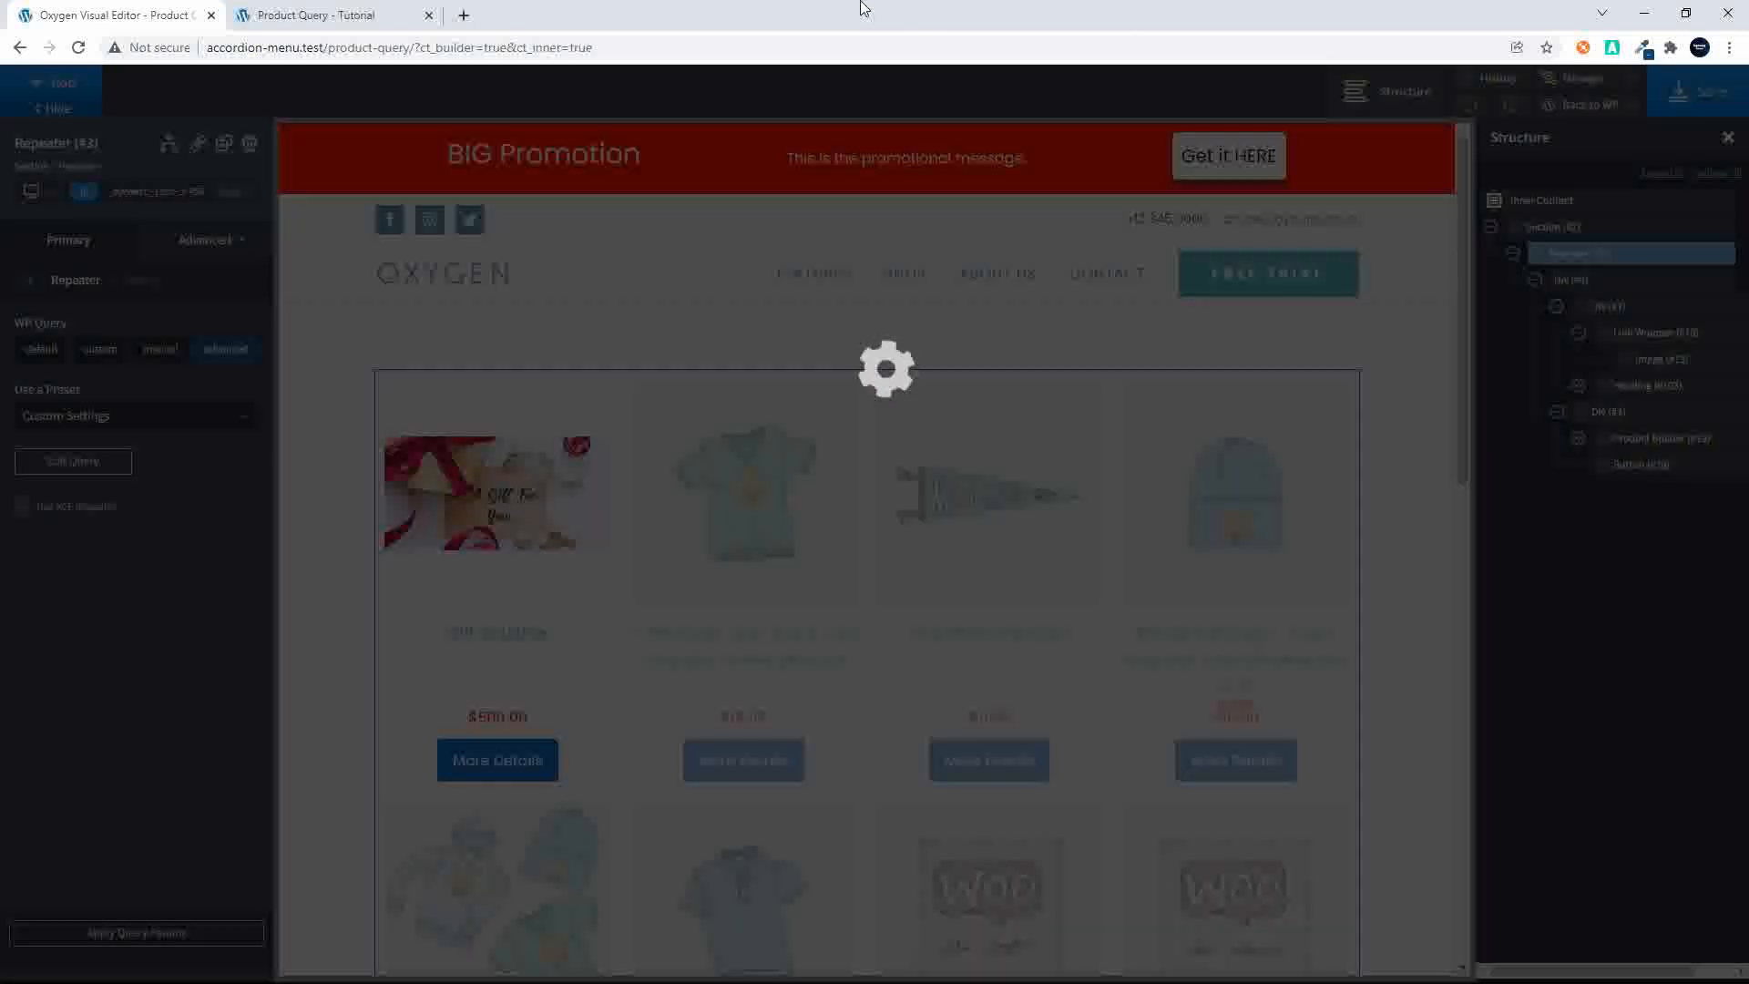
pyautogui.click(286, 16)
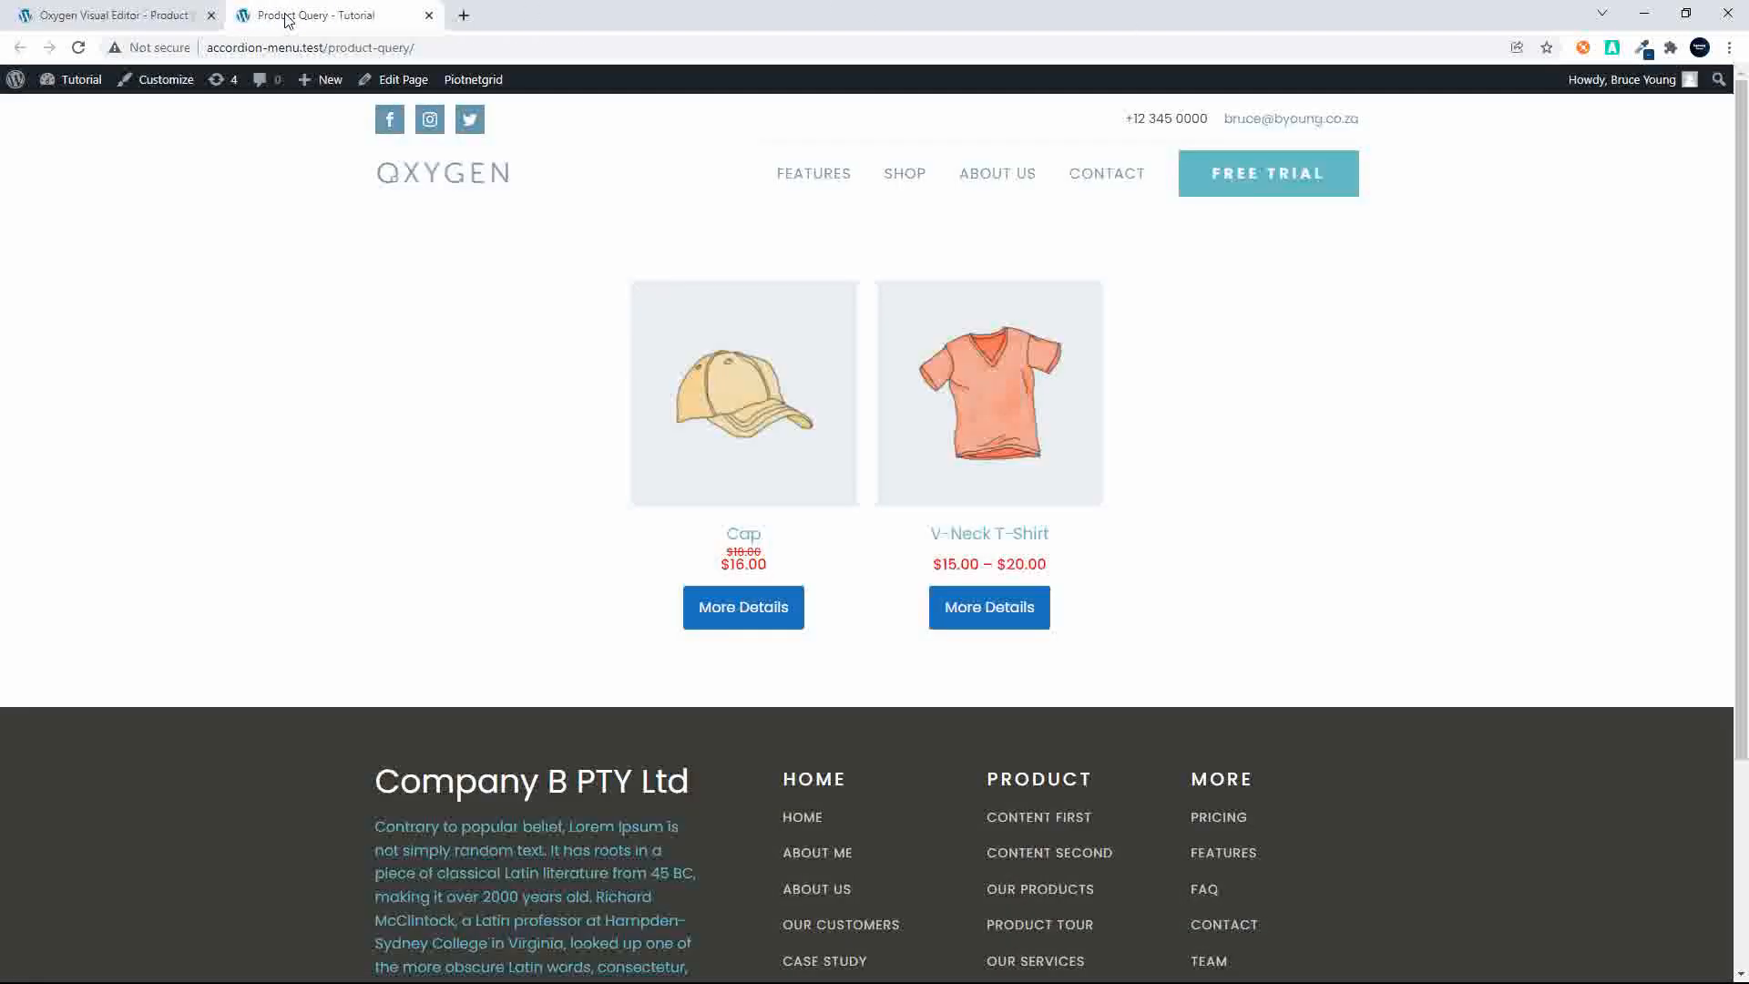
pyautogui.click(435, 48)
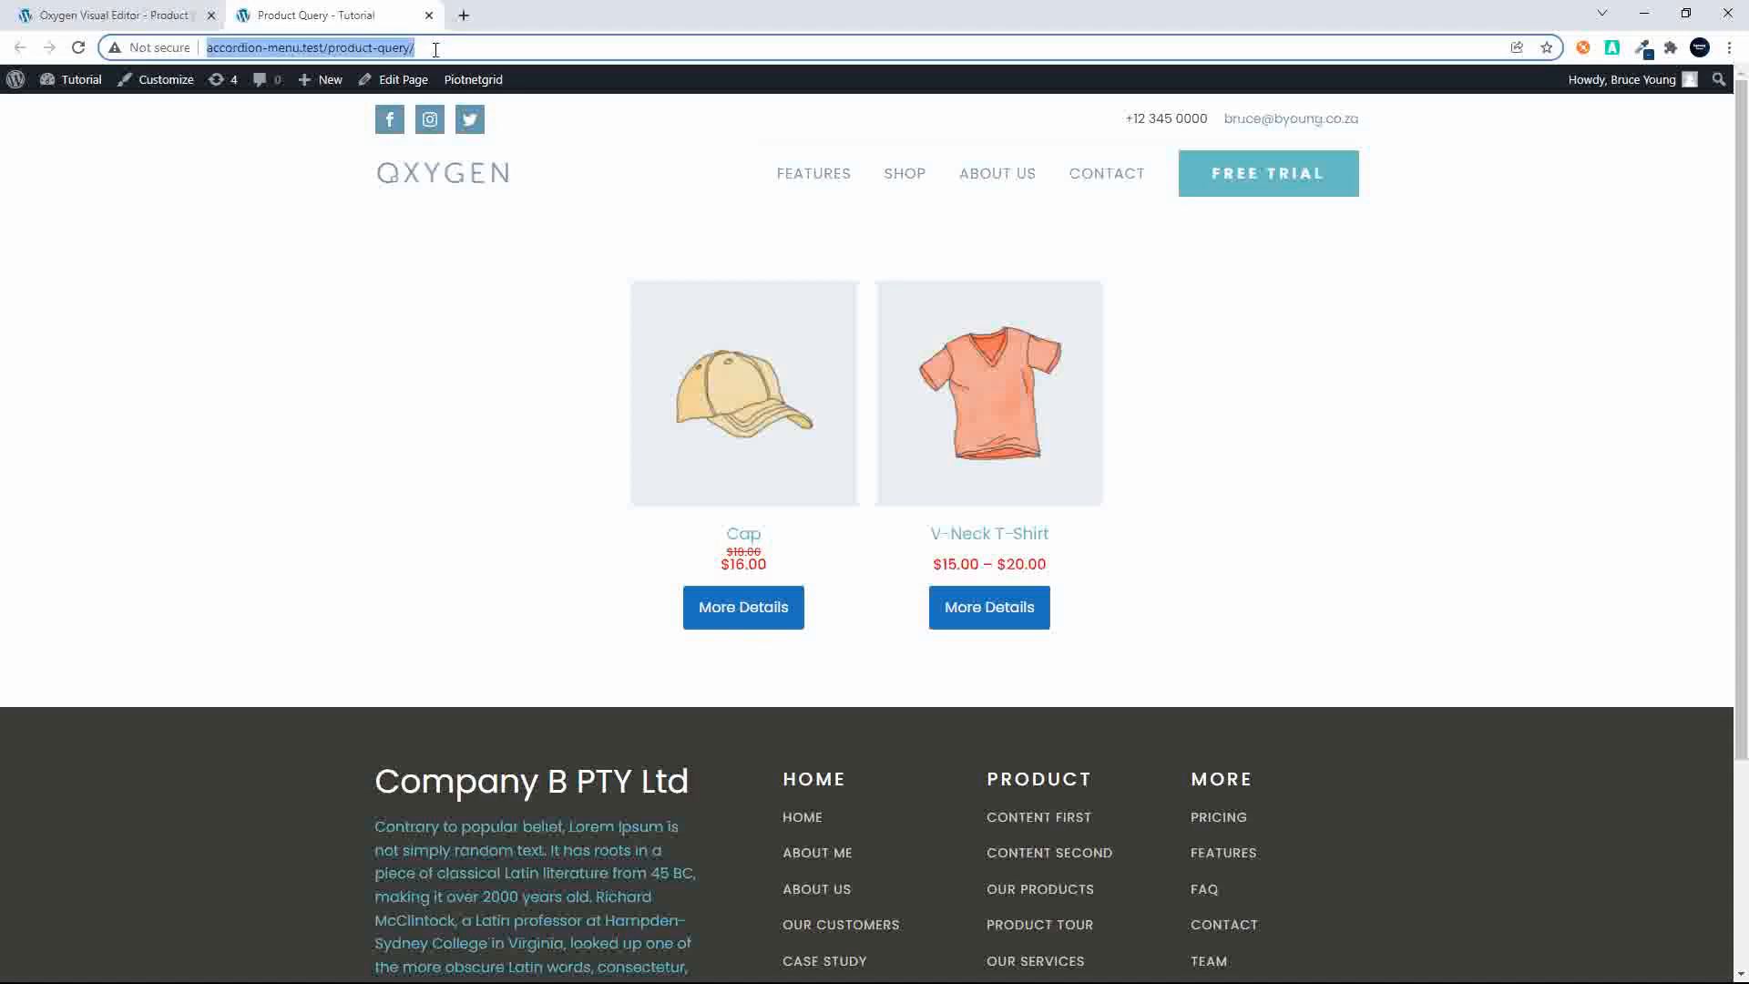
pyautogui.press('Return')
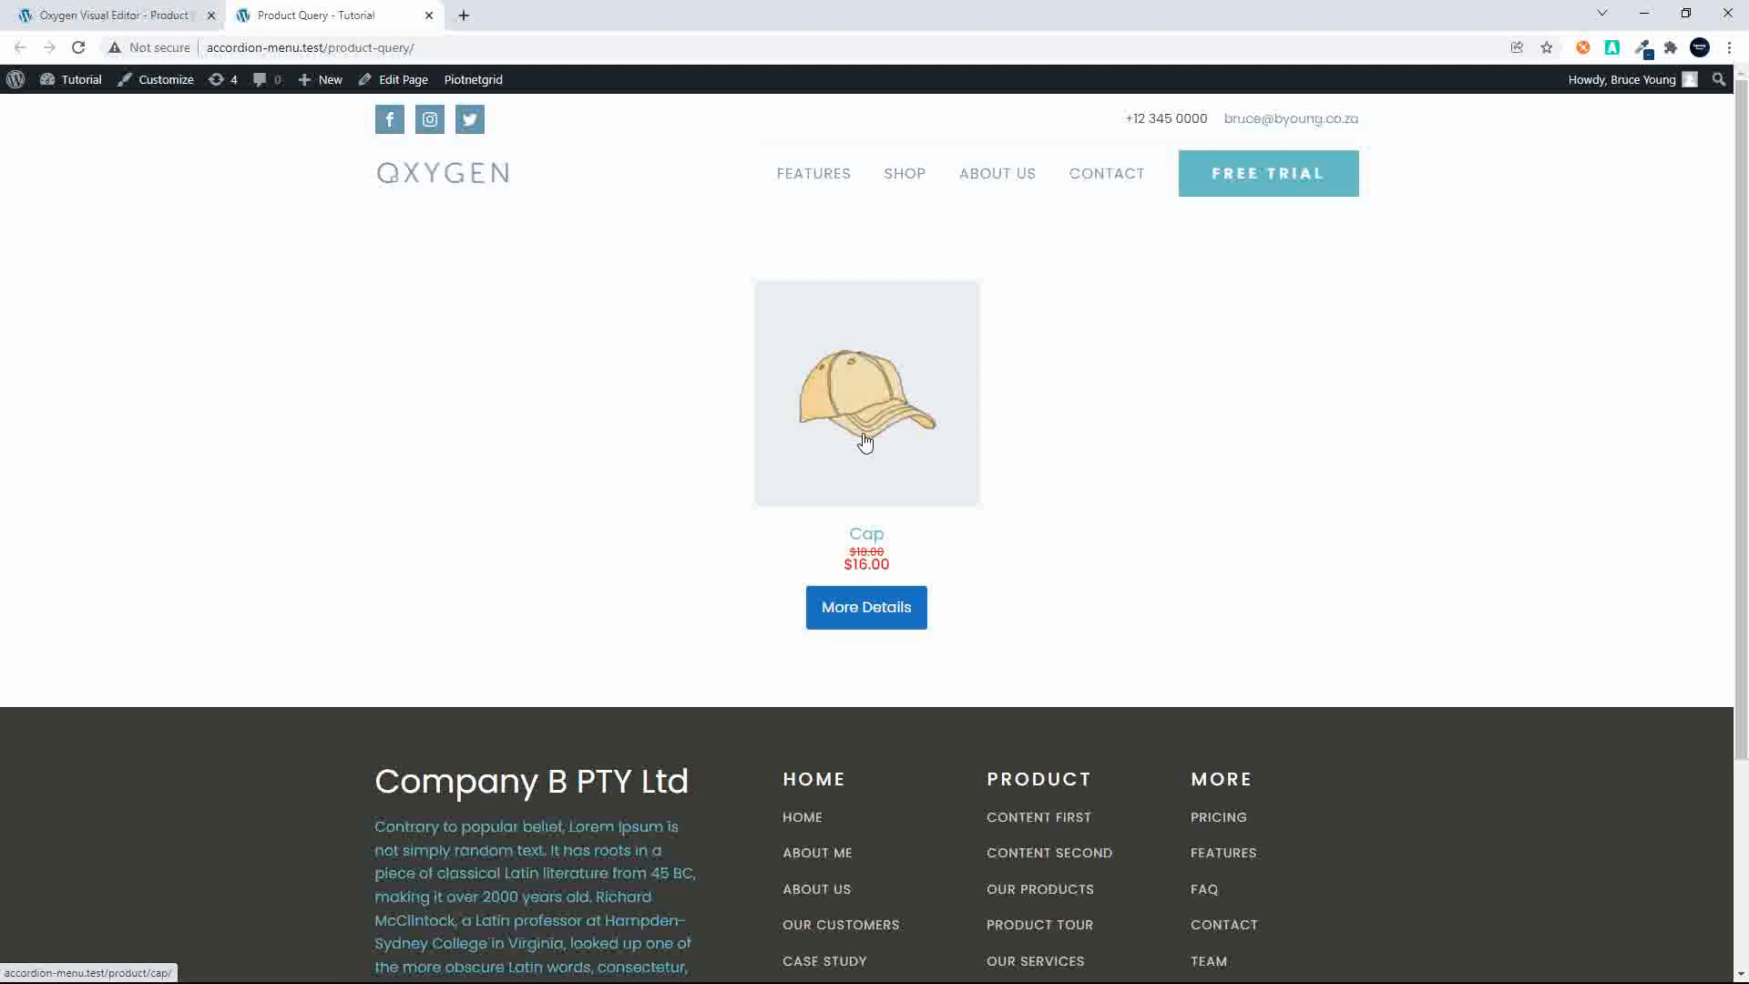
pyautogui.click(121, 14)
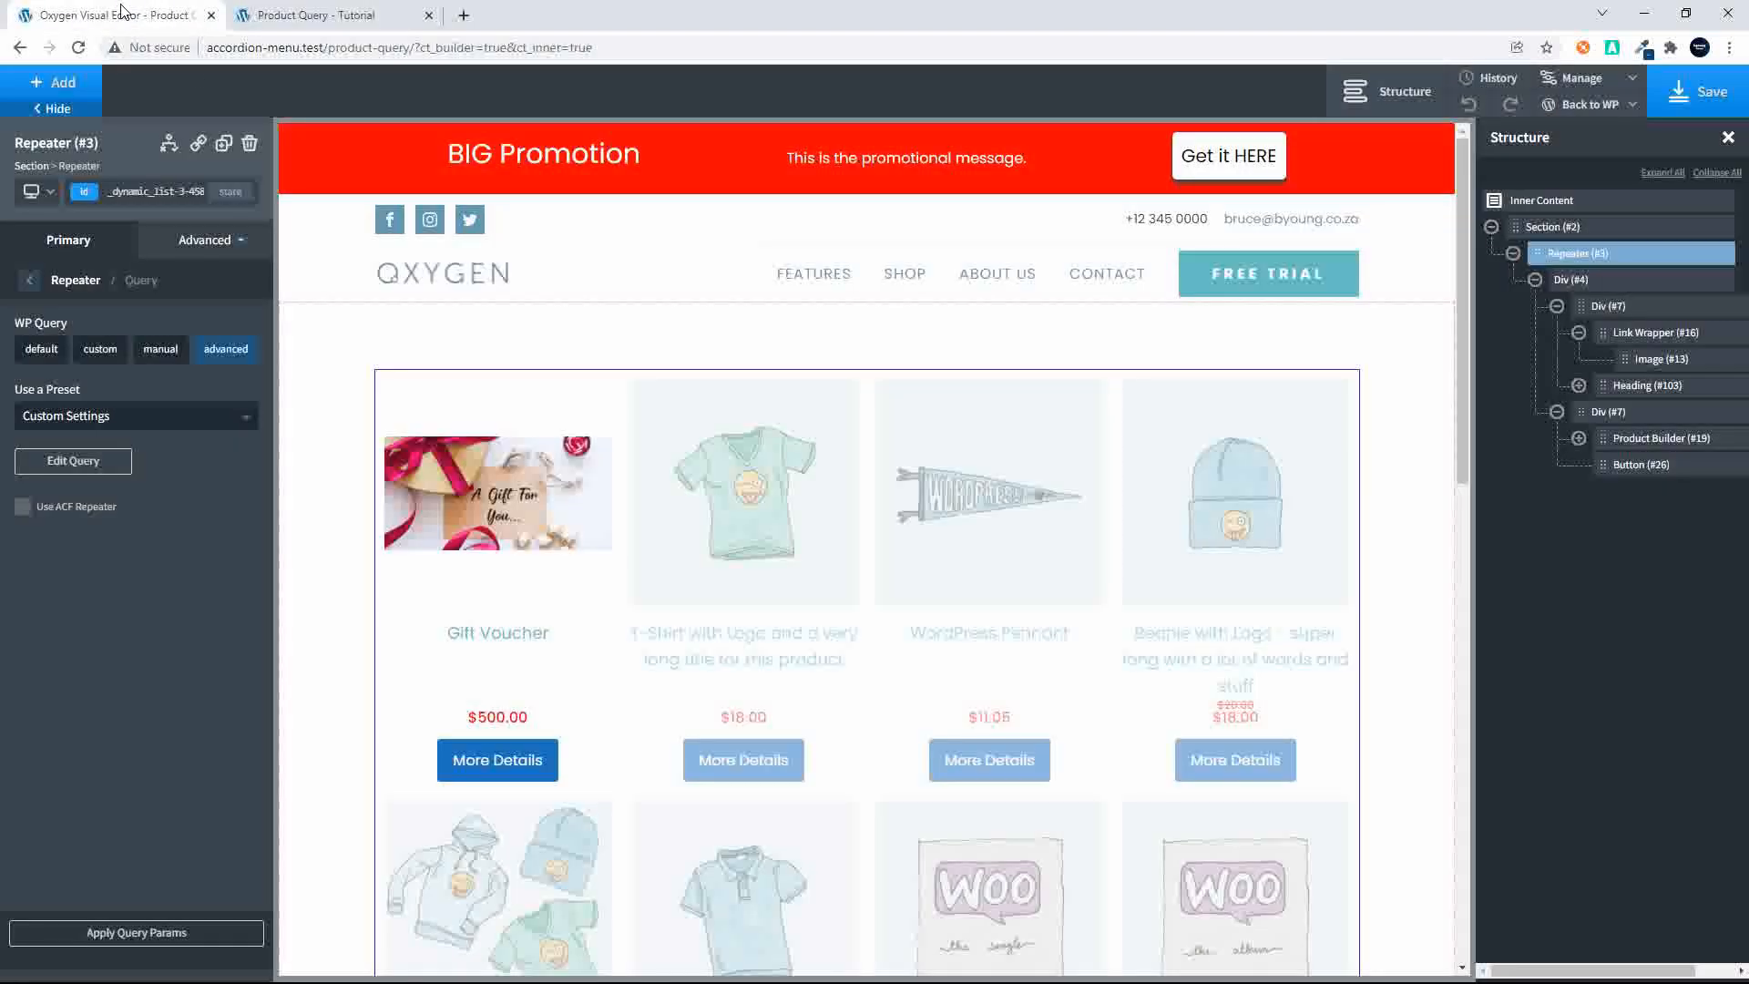
# Step: Reopen the advanced query, add tshirt as a third product_cat term and close the query settings
pyautogui.click(102, 467)
pyautogui.scroll(-10, 824, 824)
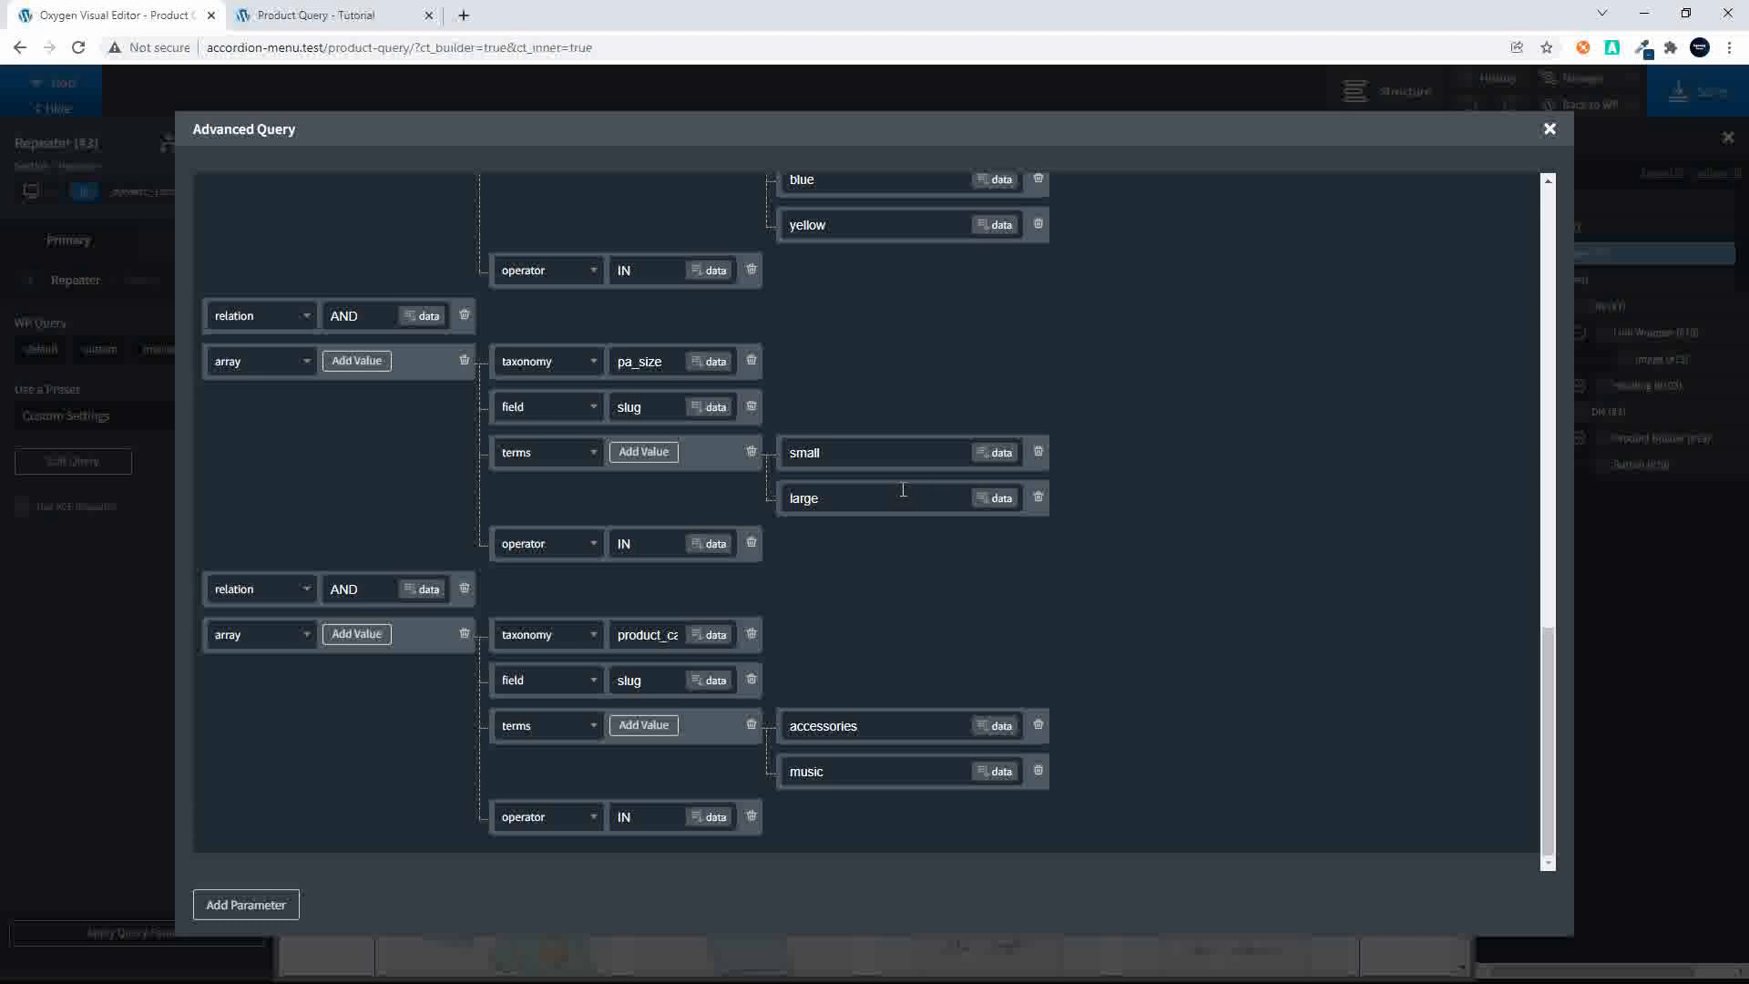
pyautogui.click(644, 725)
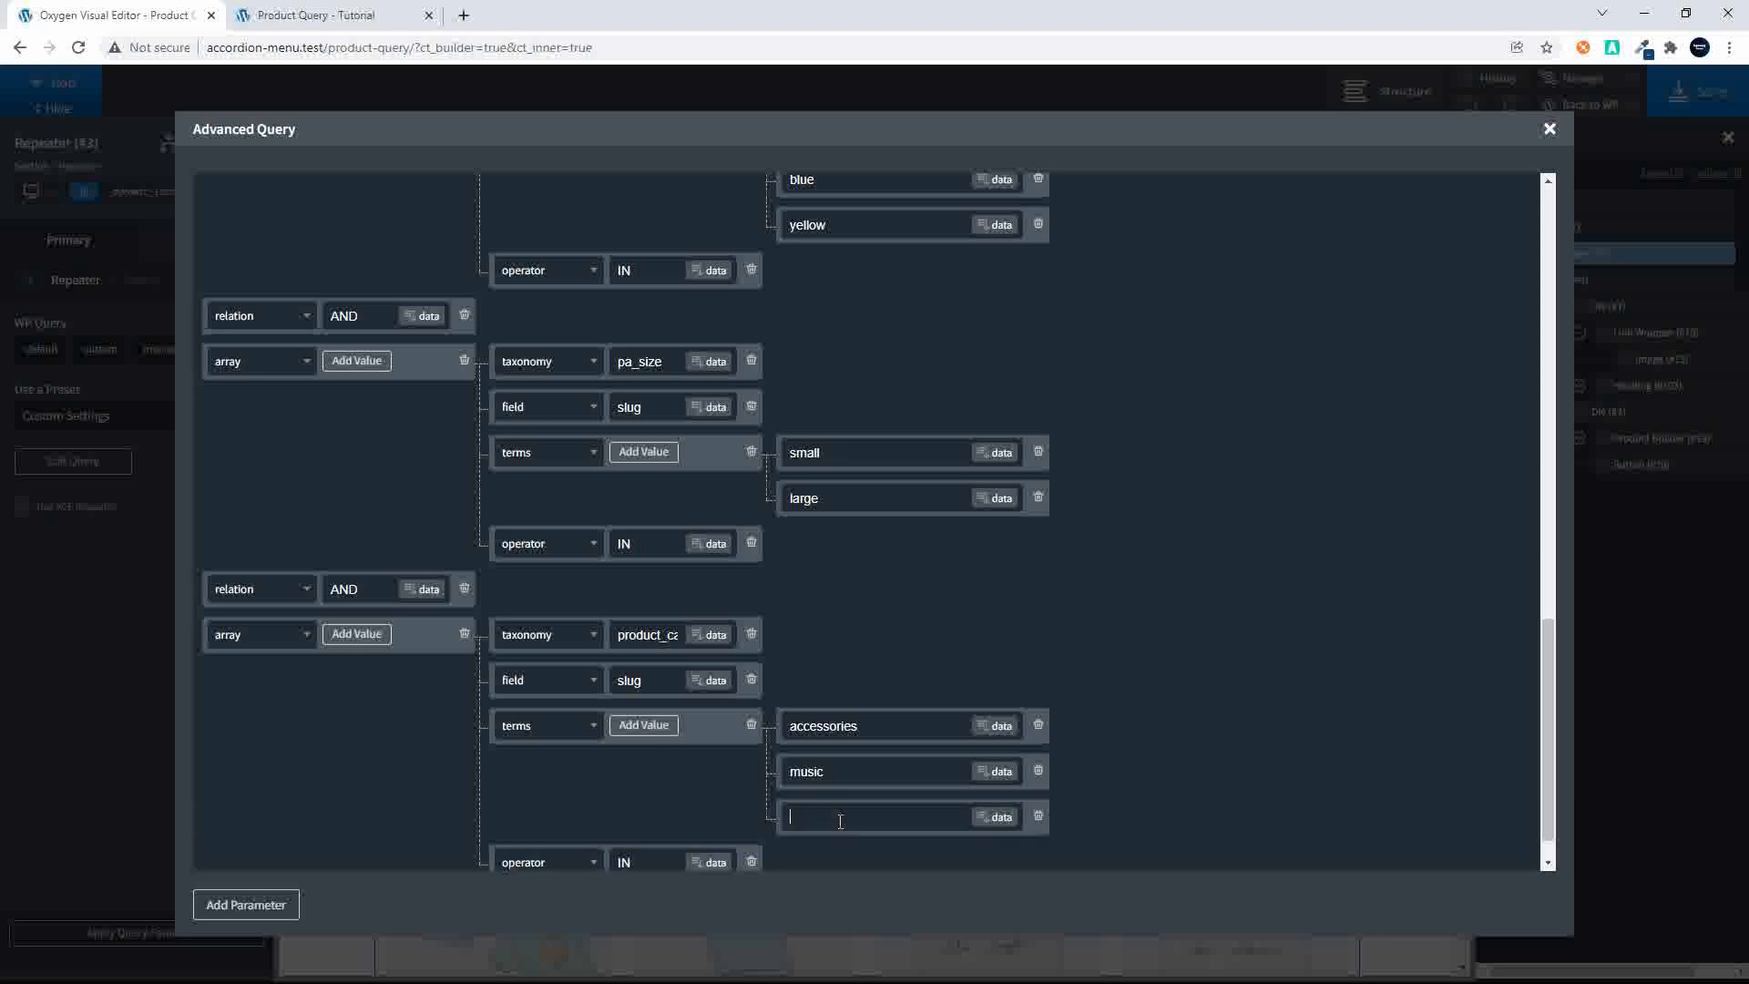
pyautogui.write('tshirt')
pyautogui.click(1548, 129)
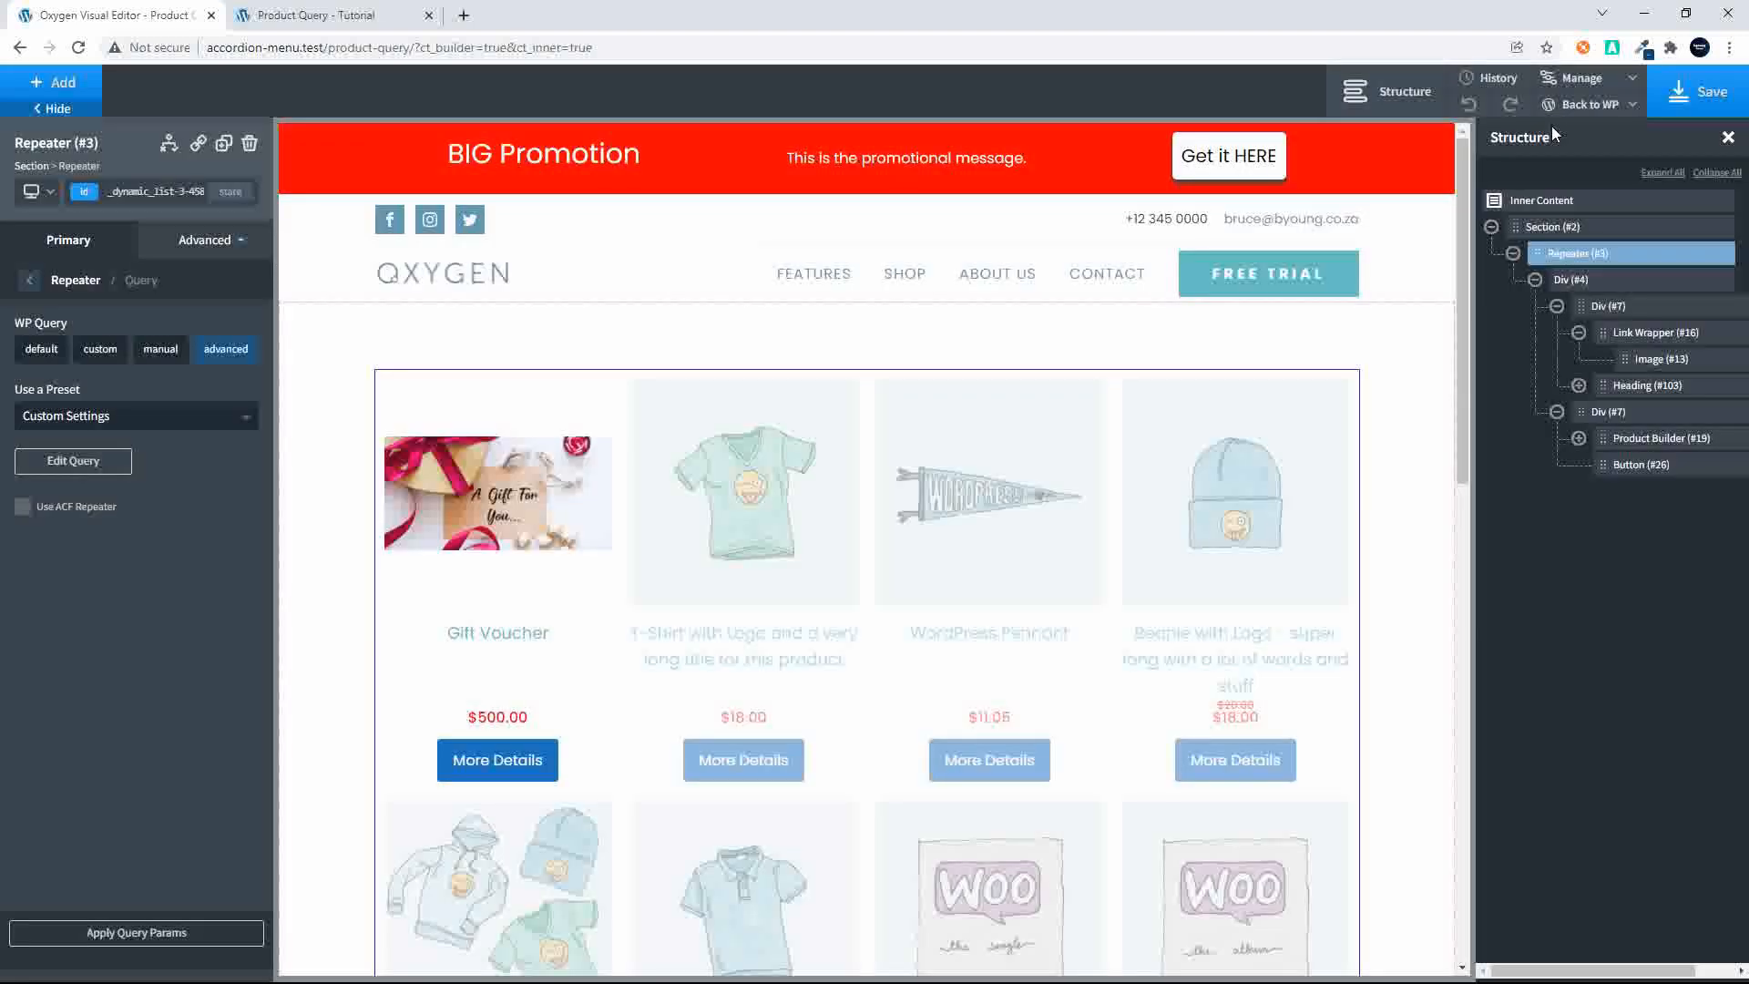
# Step: Save the page, reload the live product page to check the filtered products and return to the Oxygen editor
pyautogui.click(1700, 94)
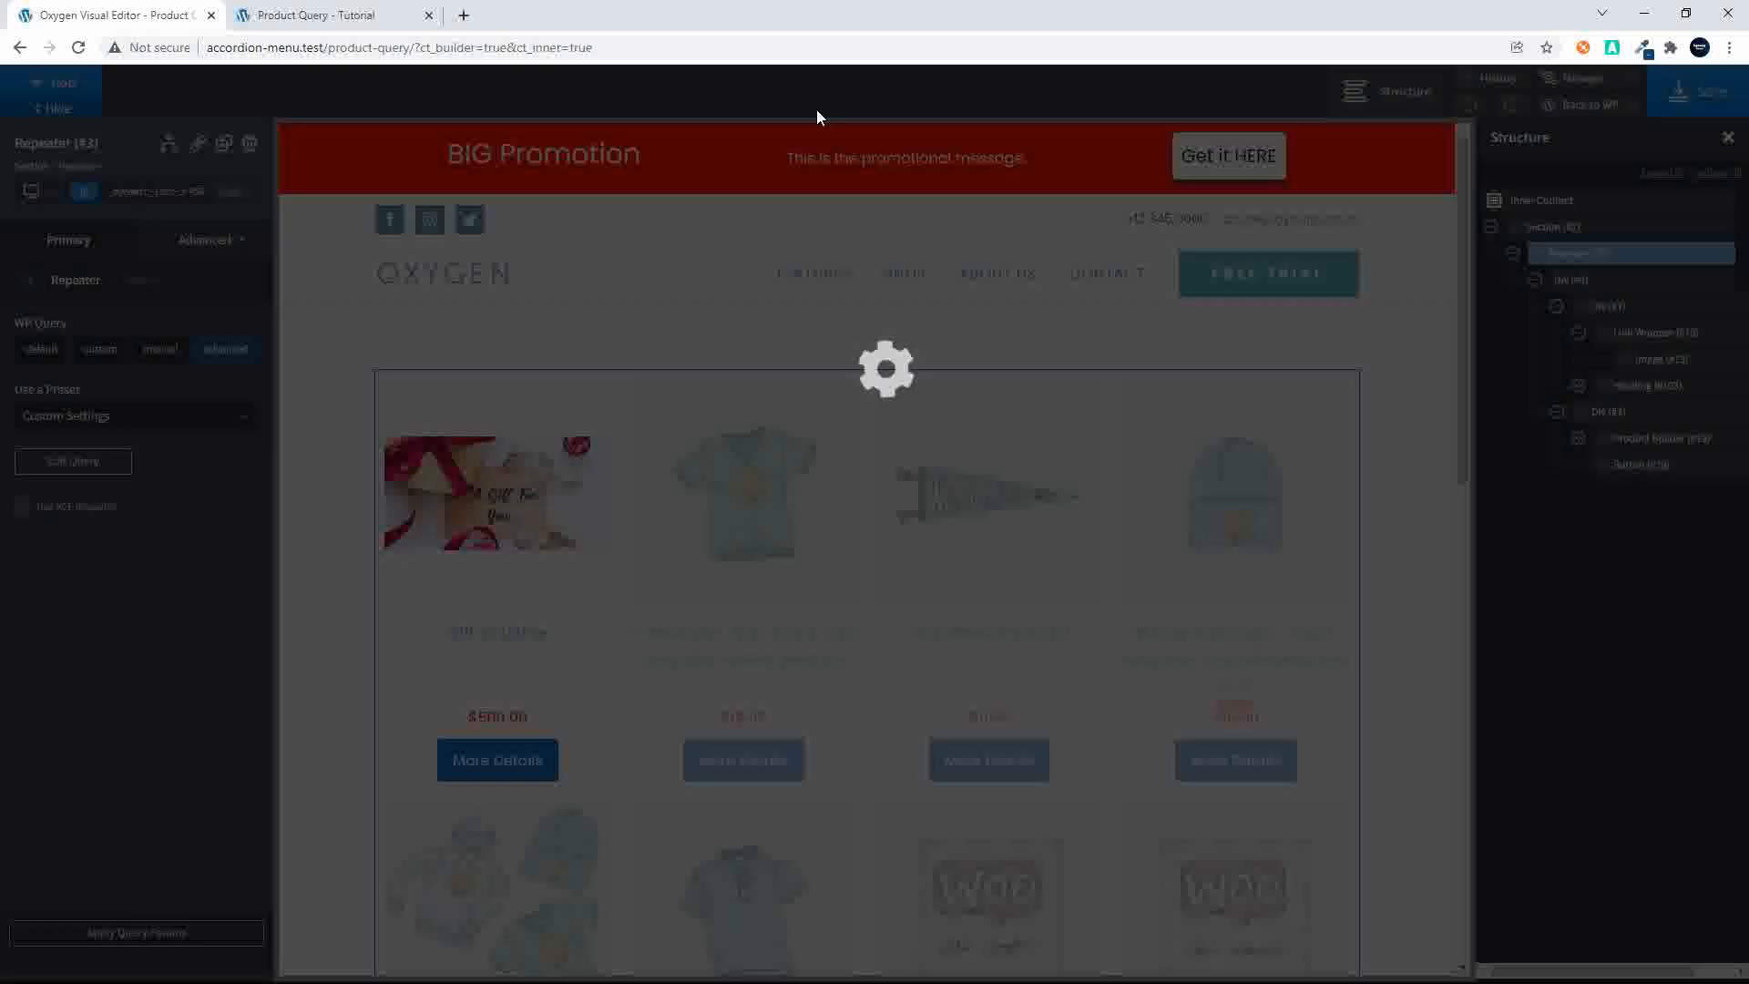
pyautogui.click(290, 16)
pyautogui.click(407, 53)
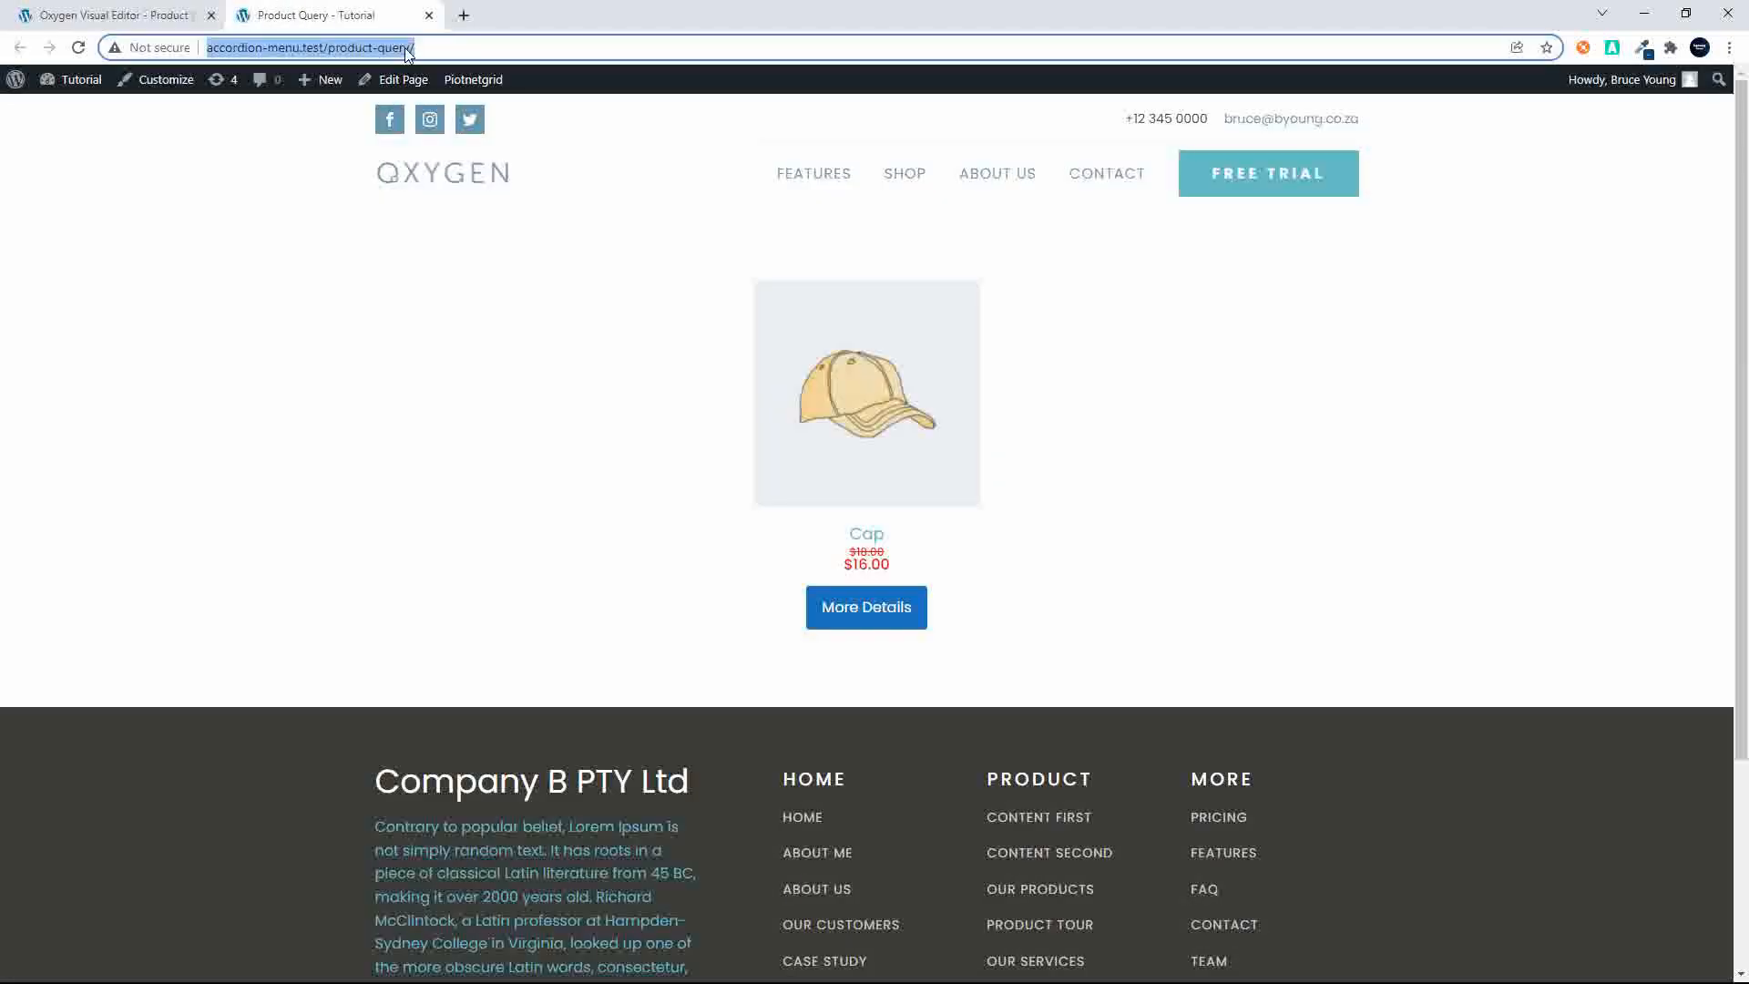
pyautogui.press('Return')
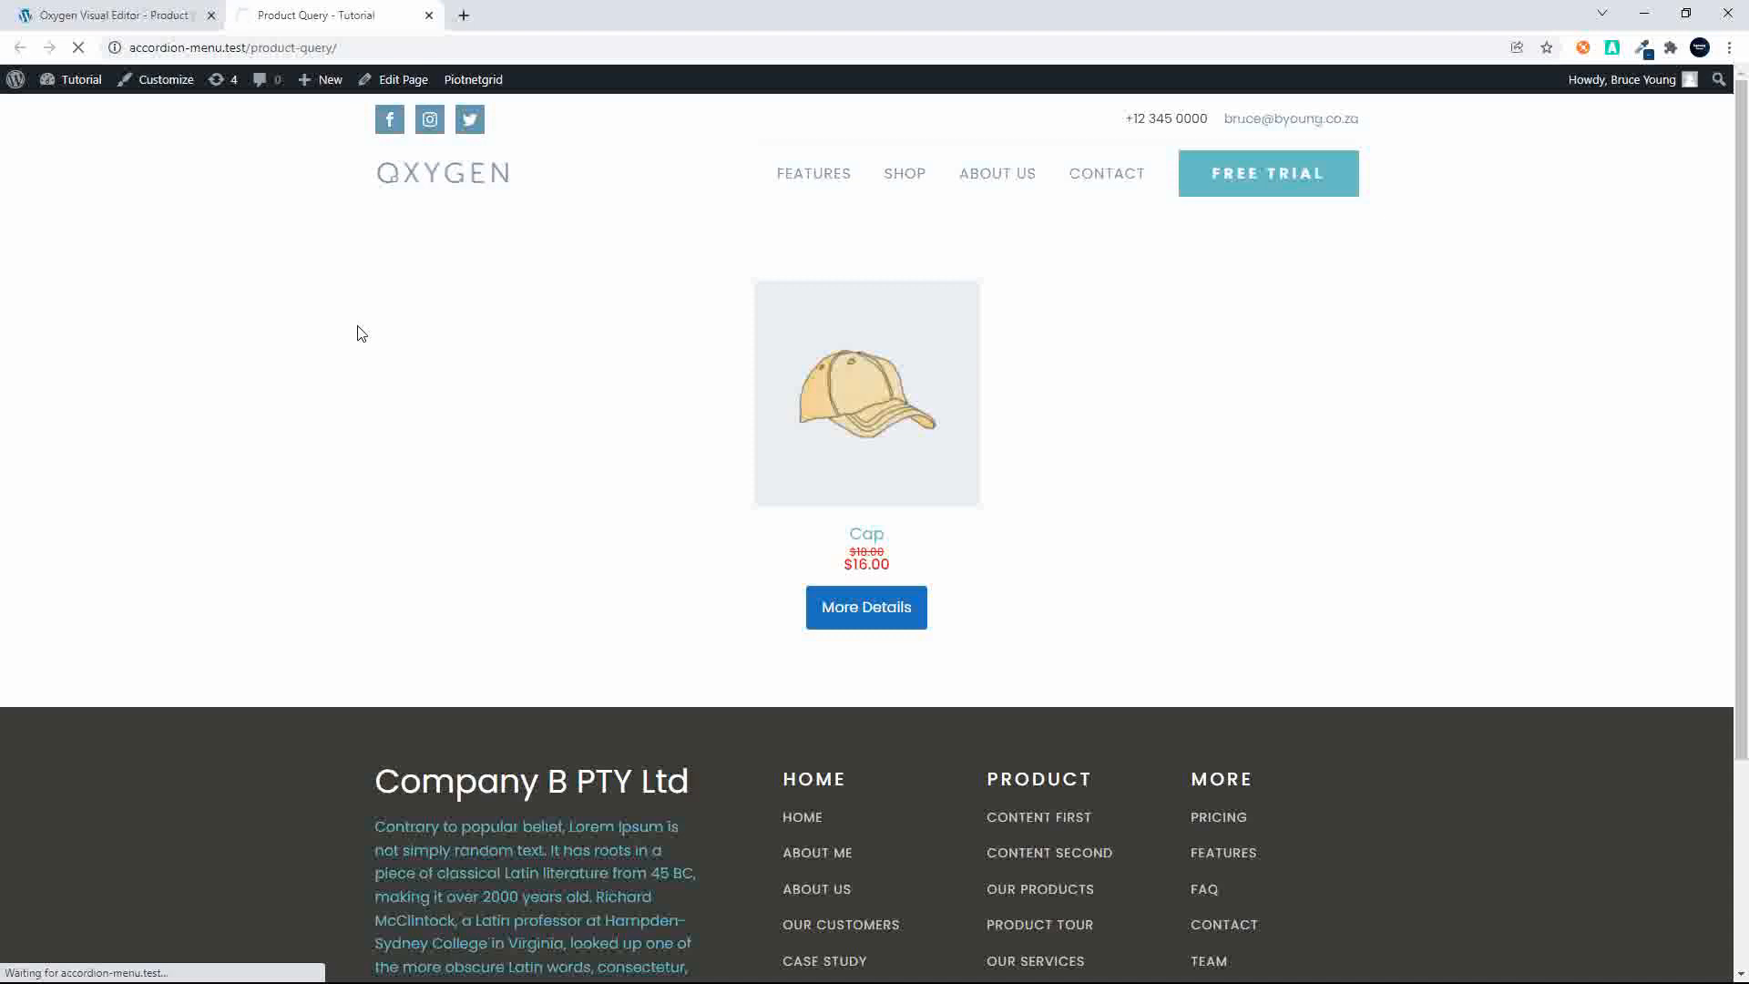
pyautogui.click(109, 28)
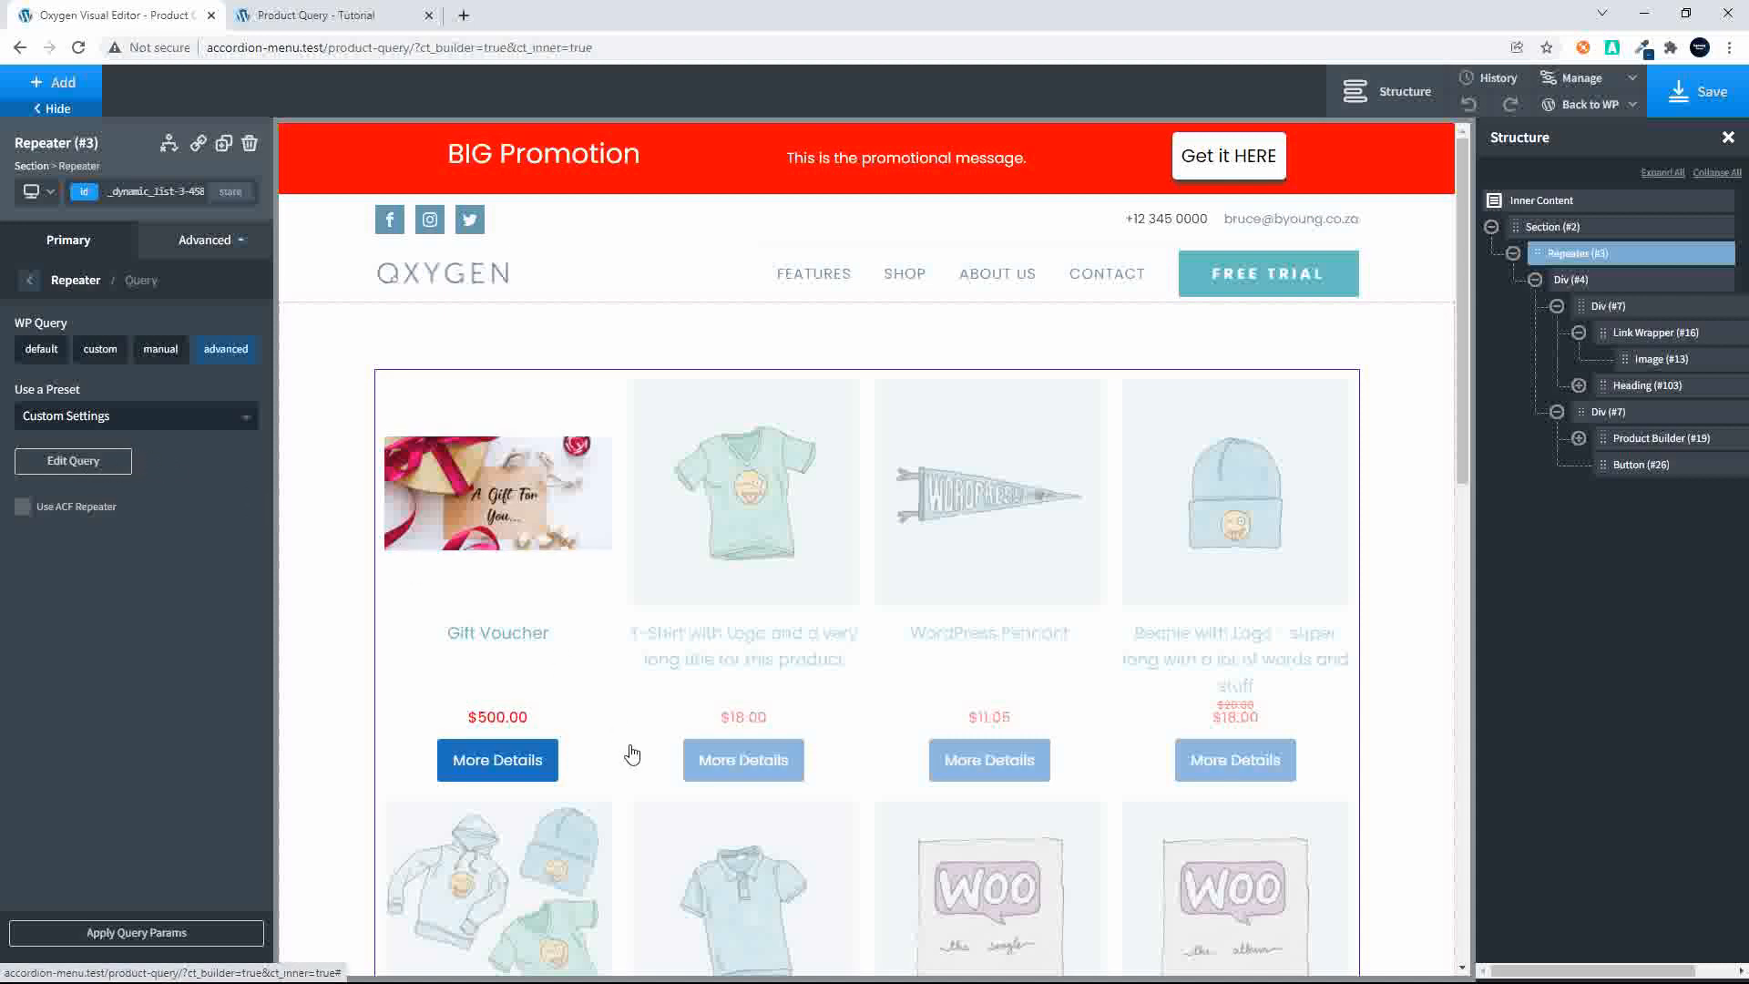
# Step: Reopen the advanced query, correct the third product_cat term to tshirts and close the query settings
pyautogui.scroll(-10, 630, 745)
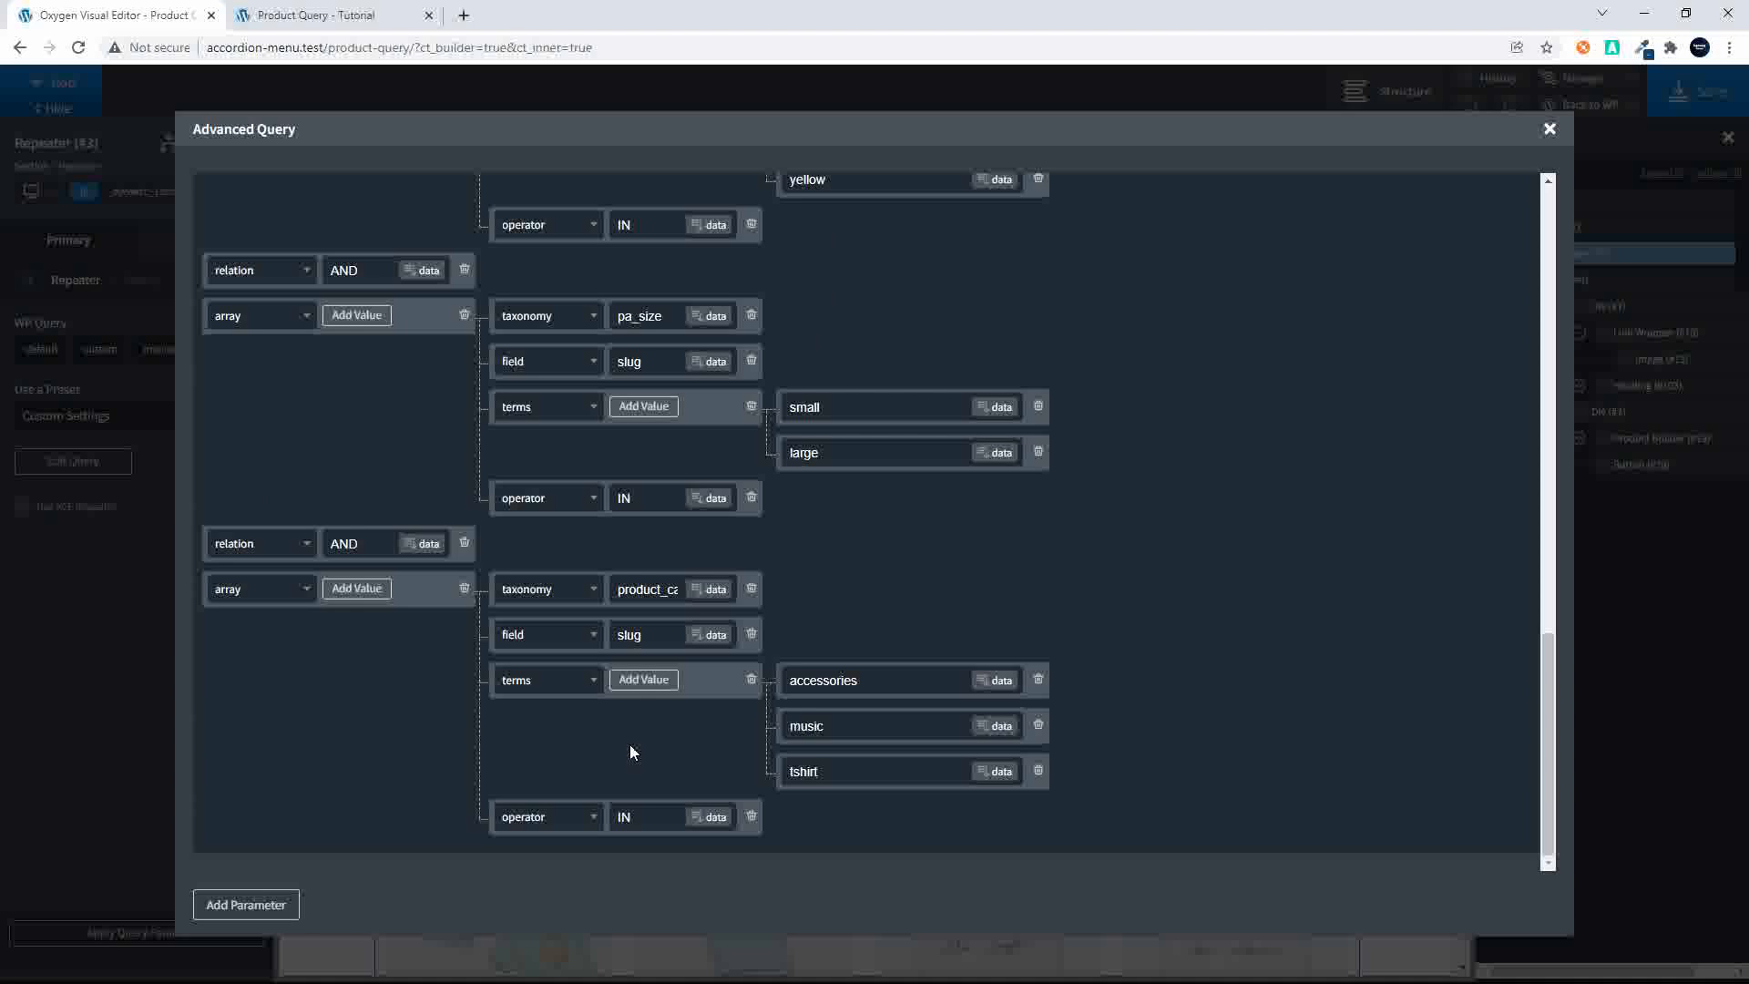
pyautogui.write('s')
pyautogui.click(1549, 128)
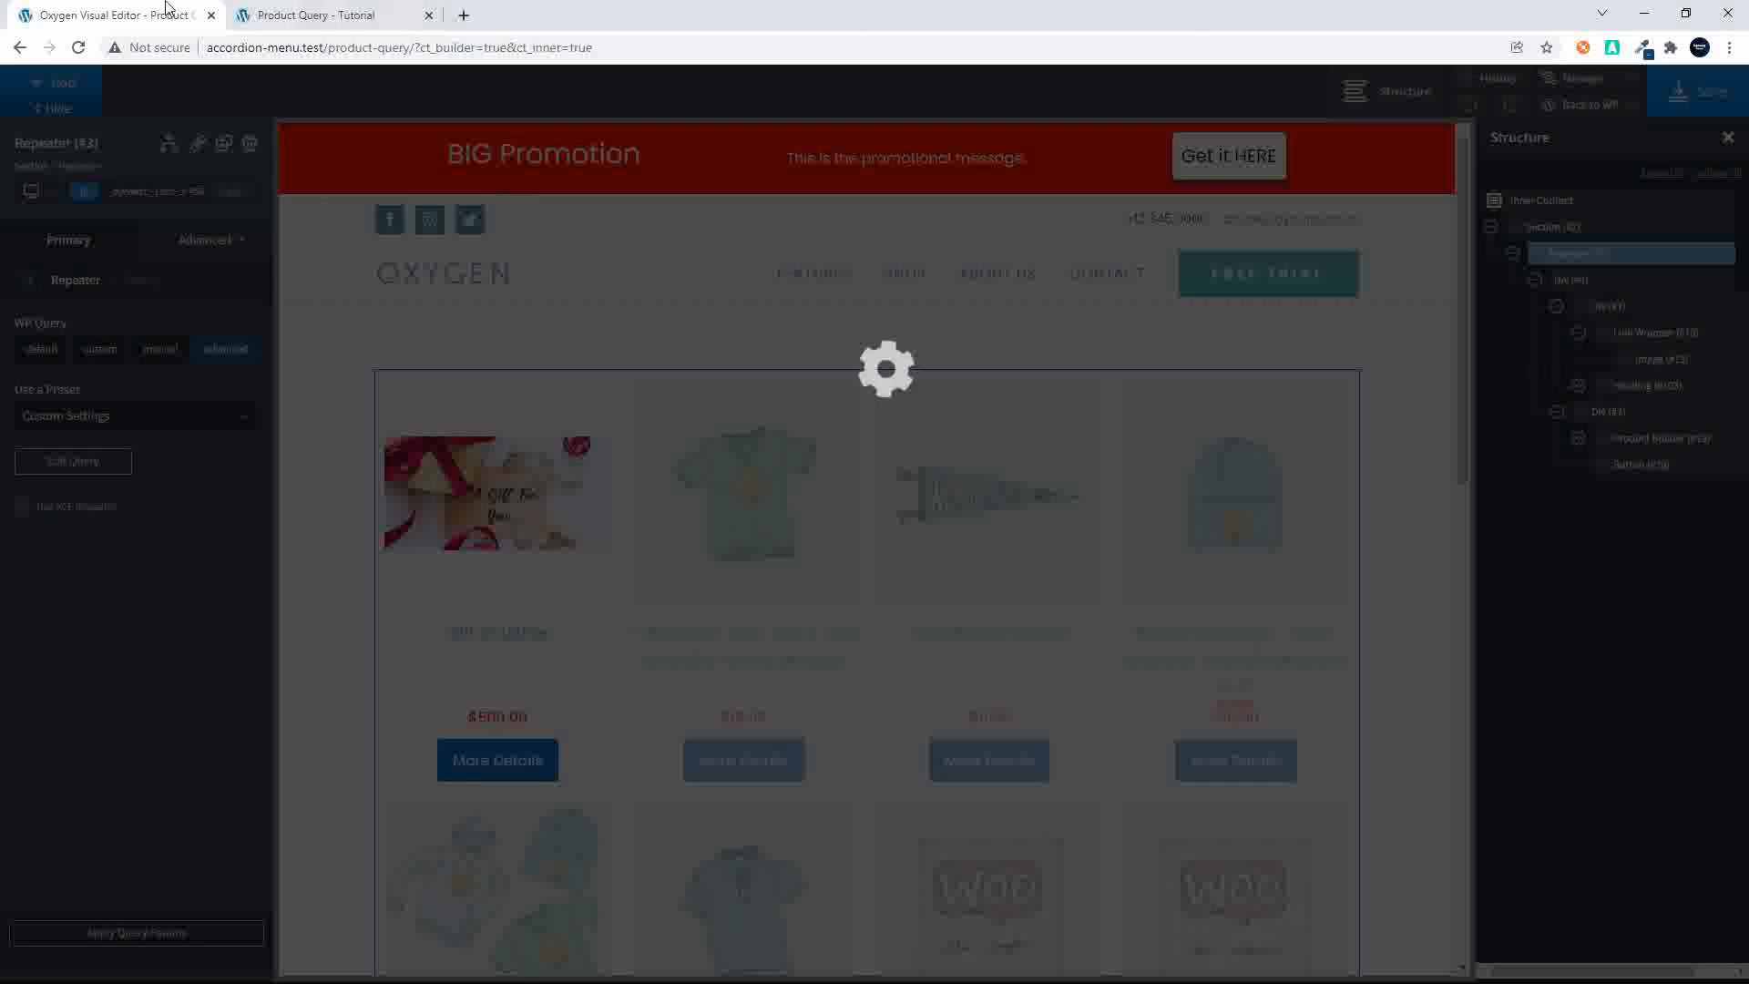
# Step: Reload the live product page to check the corrected category term and return to the Oxygen editor
pyautogui.click(314, 16)
pyautogui.click(369, 48)
pyautogui.press('Return')
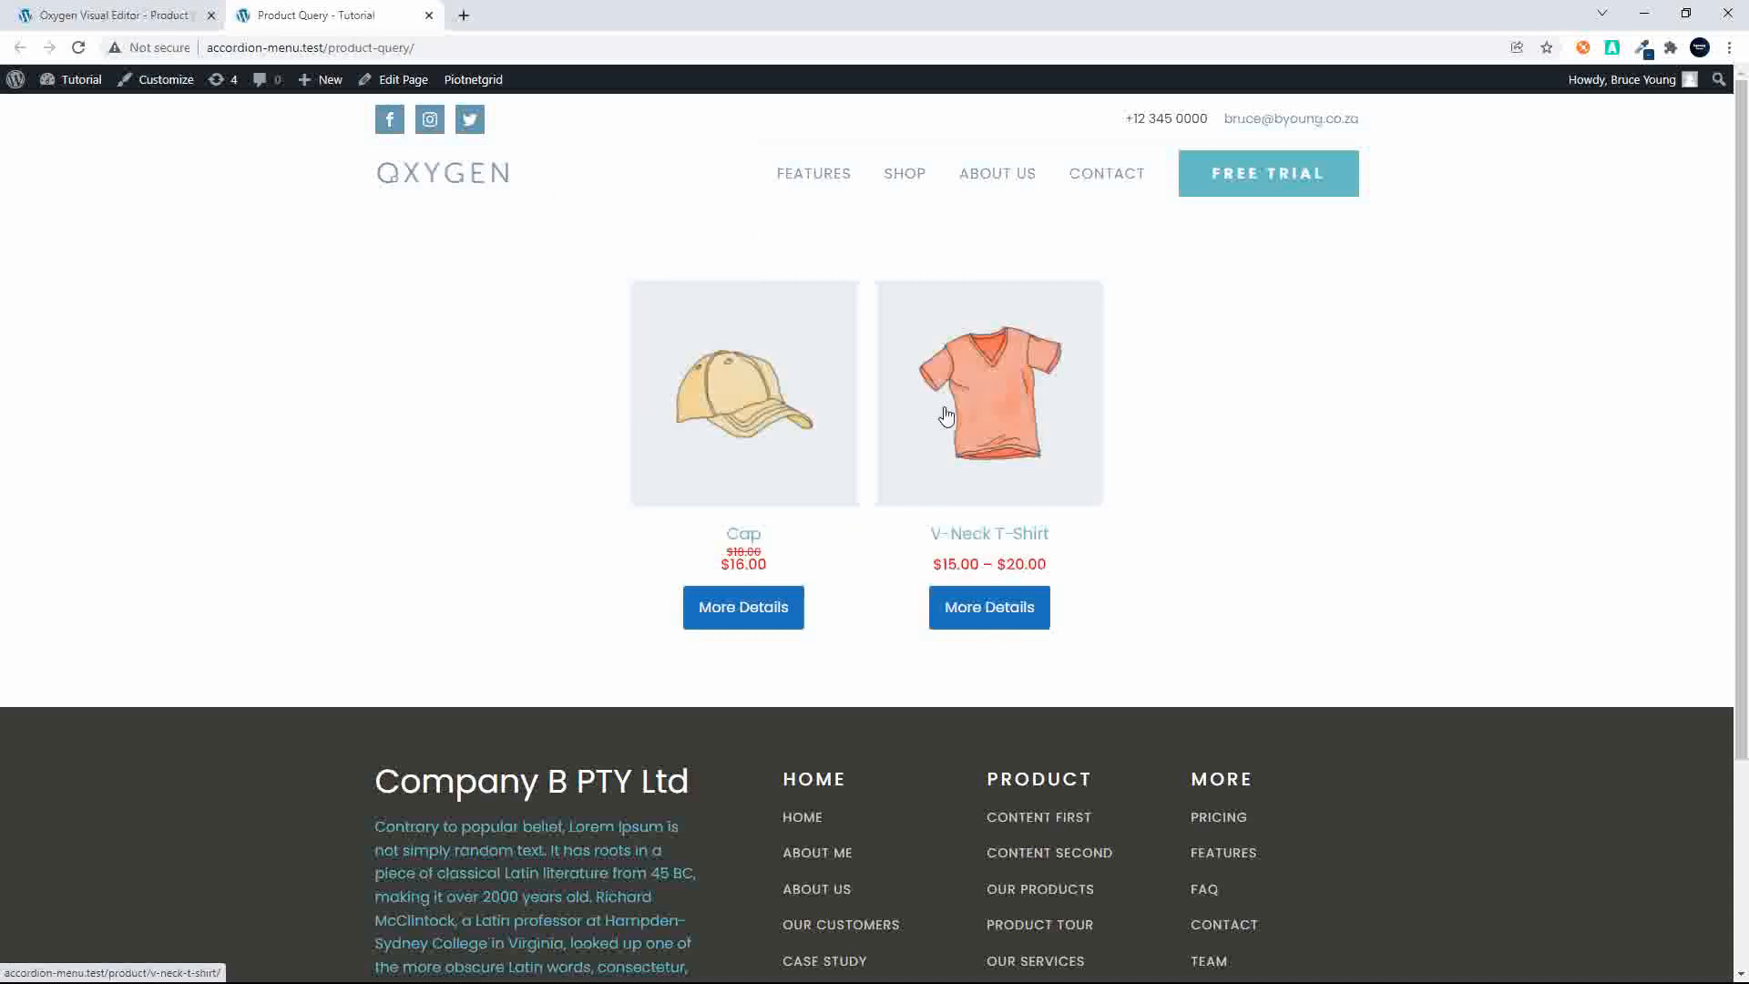
pyautogui.click(132, 16)
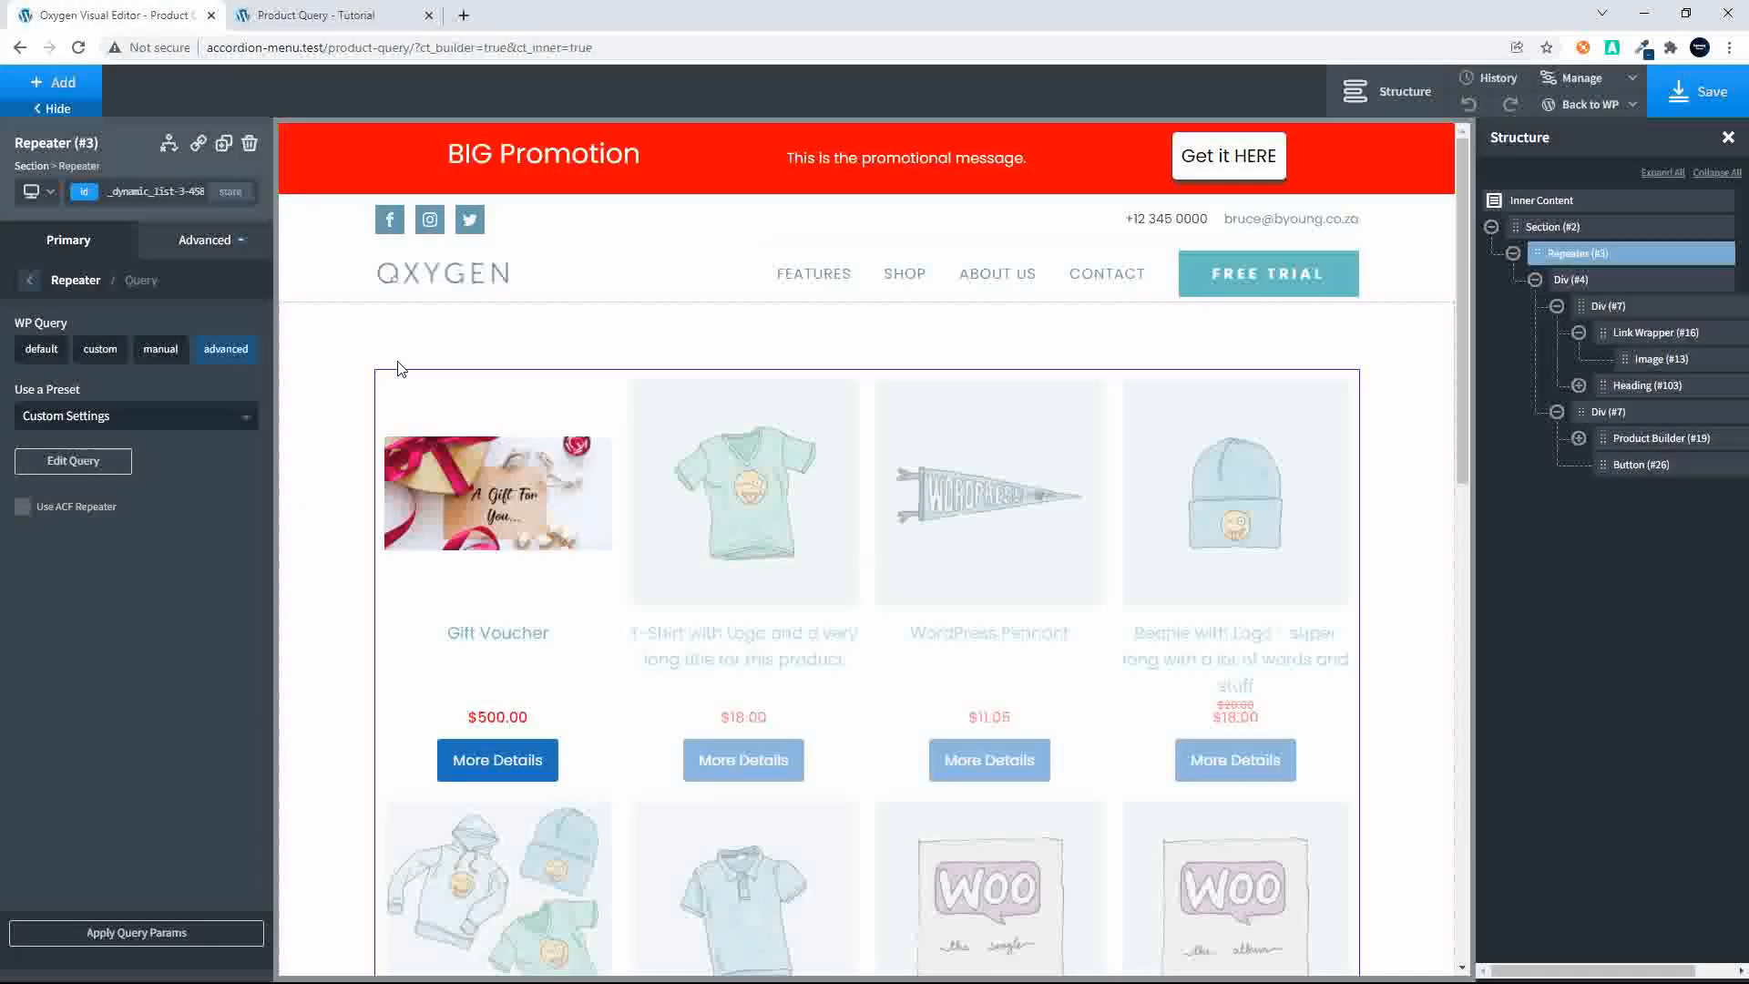
# Step: Reopen the advanced query, review the tax_query filters and set the product_cat operator to NOT IN
pyautogui.click(68, 460)
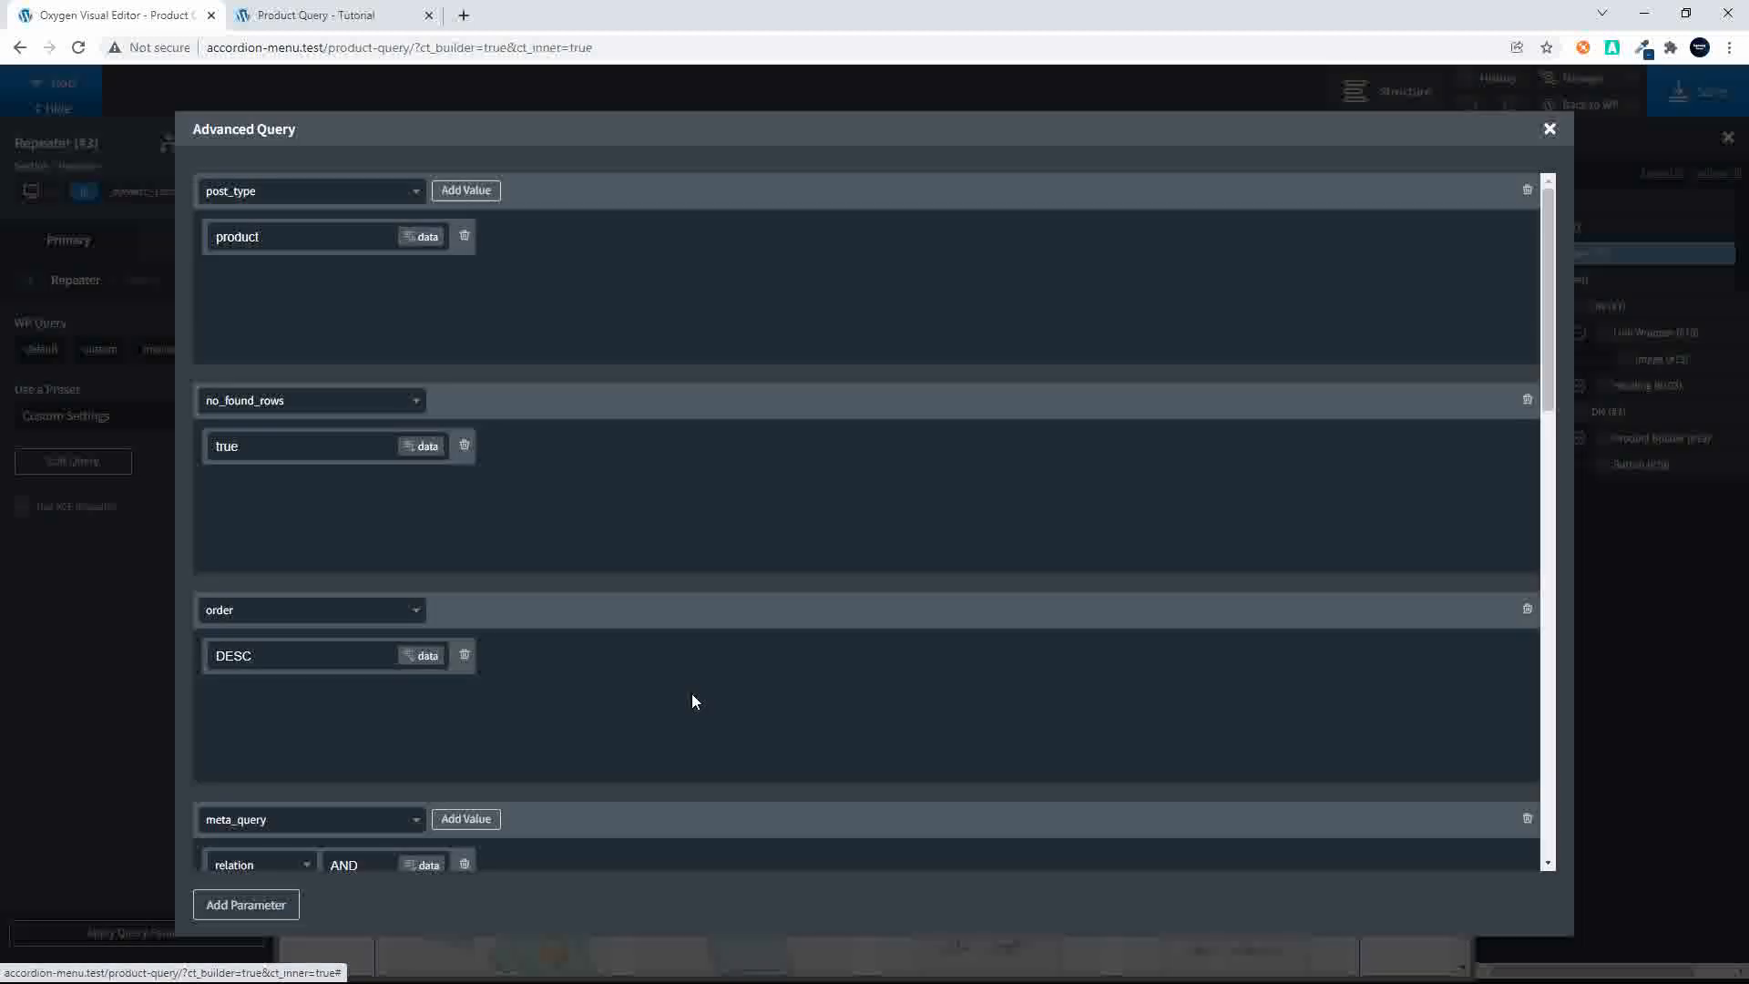
pyautogui.scroll(-10, 691, 699)
pyautogui.scroll(5, 691, 700)
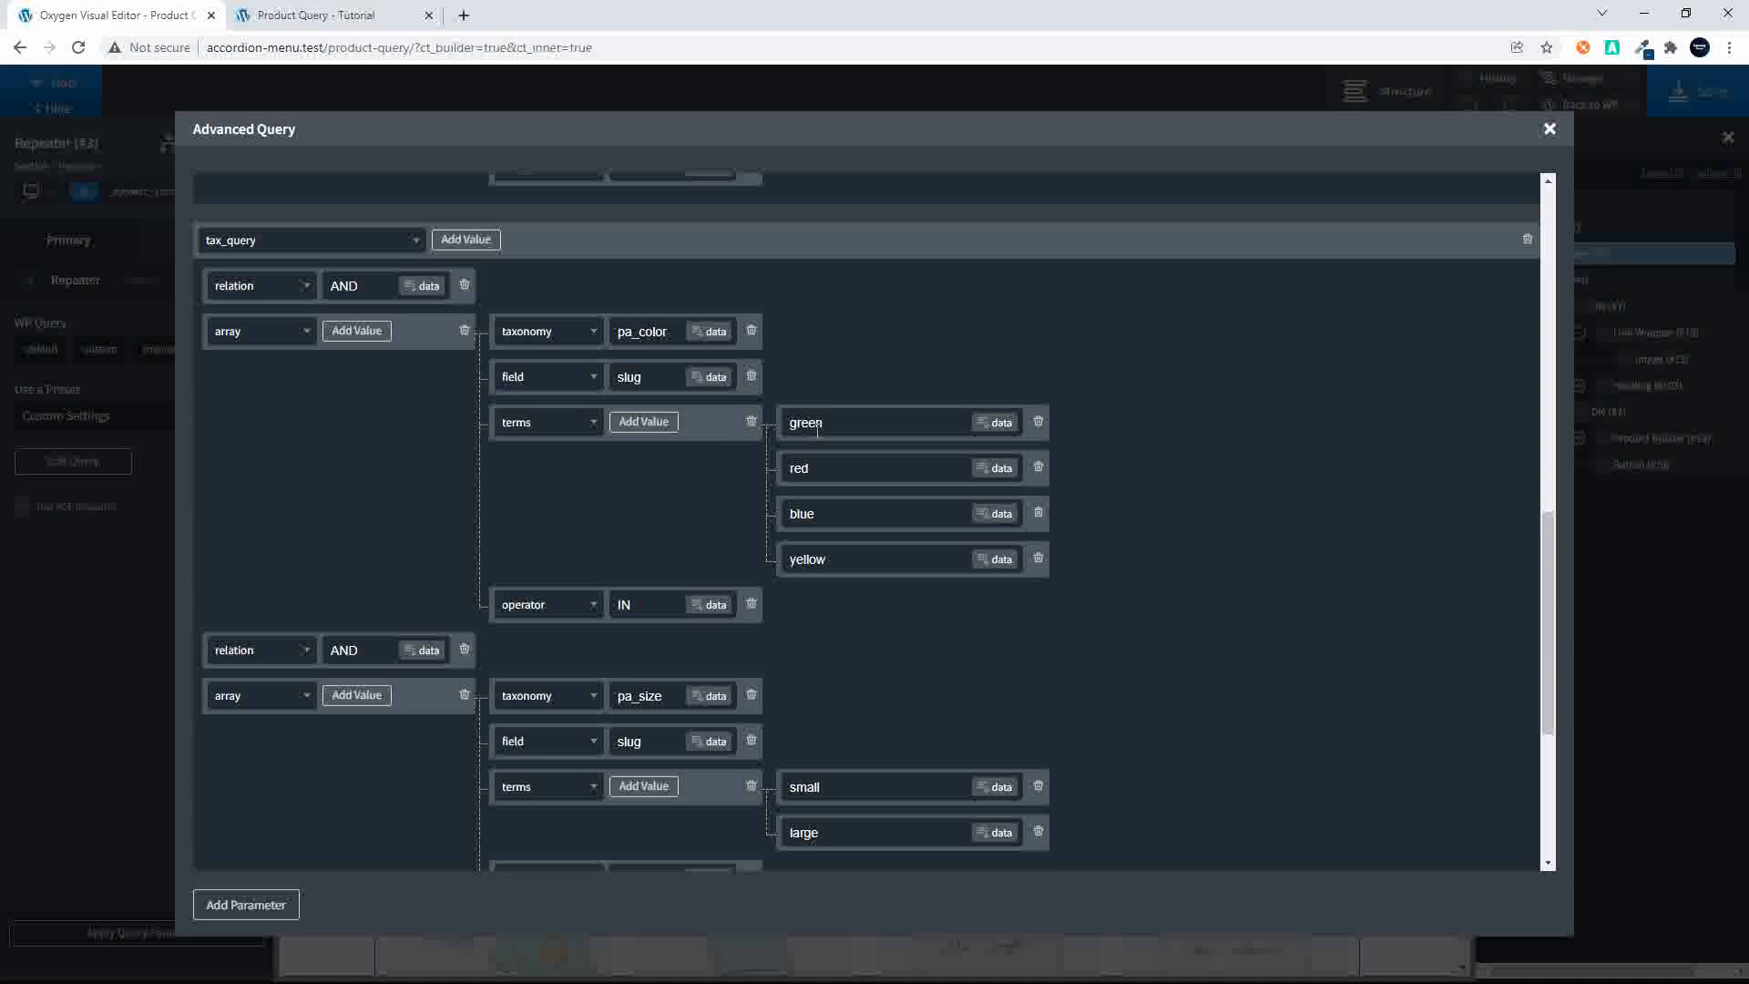
pyautogui.scroll(-3, 807, 627)
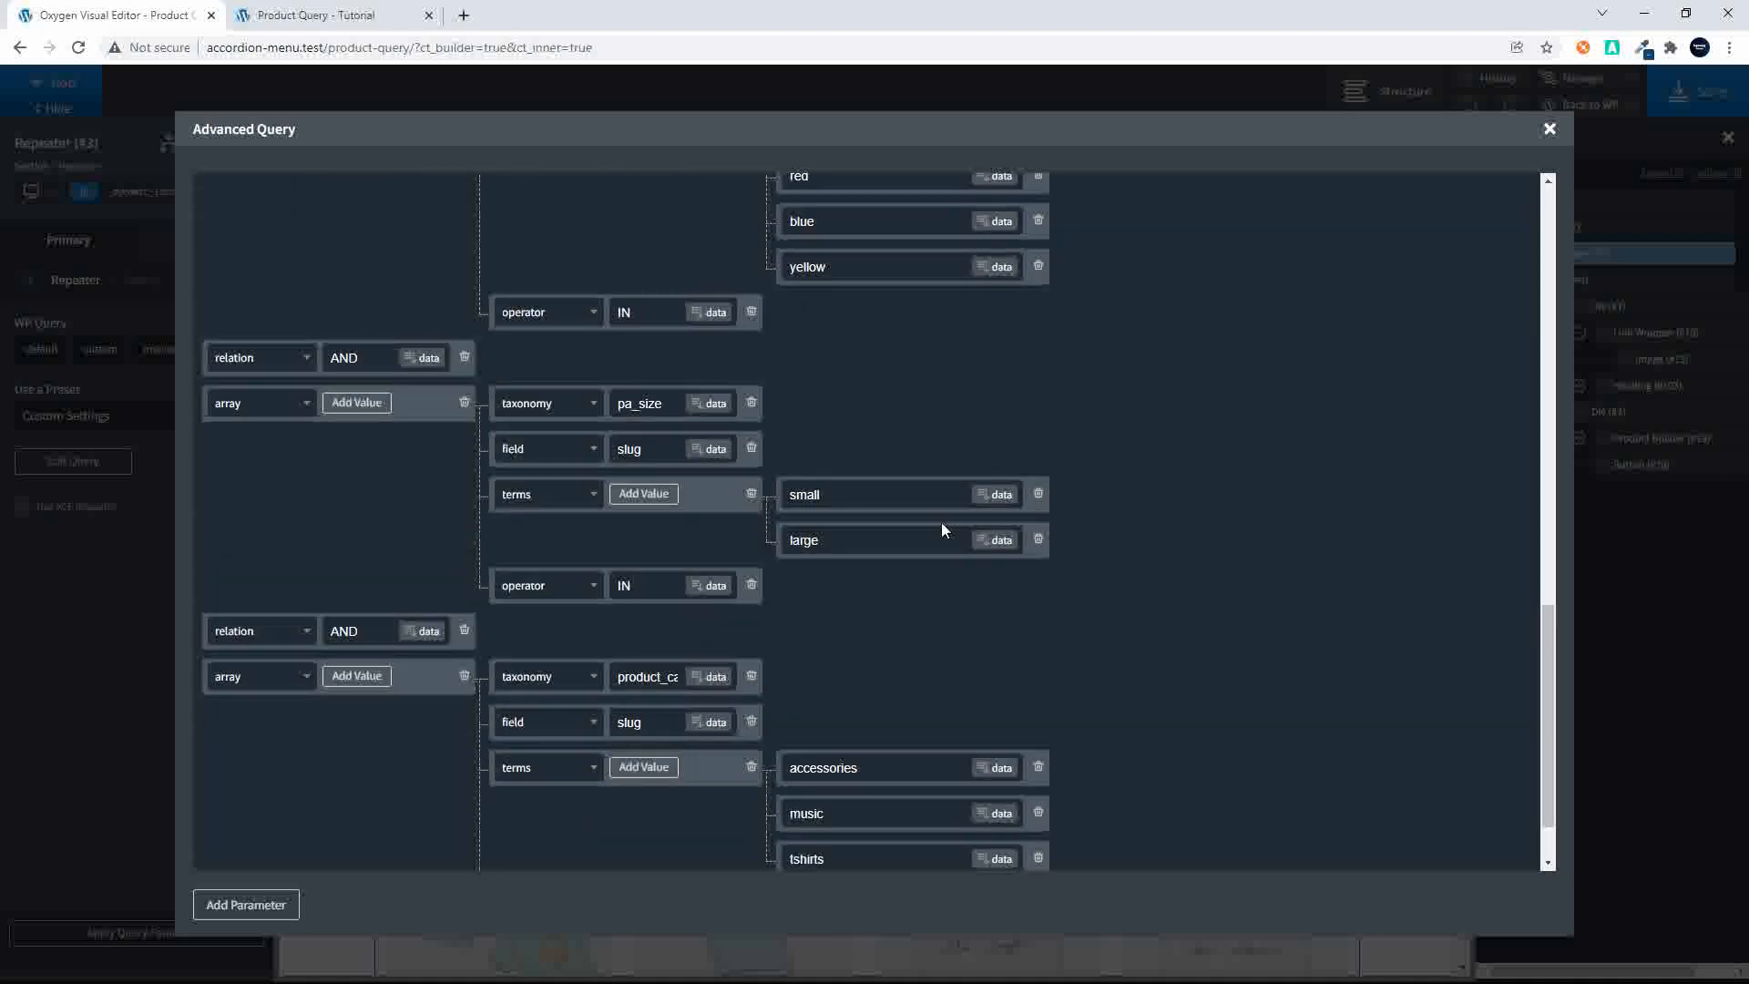
pyautogui.scroll(-1, 939, 539)
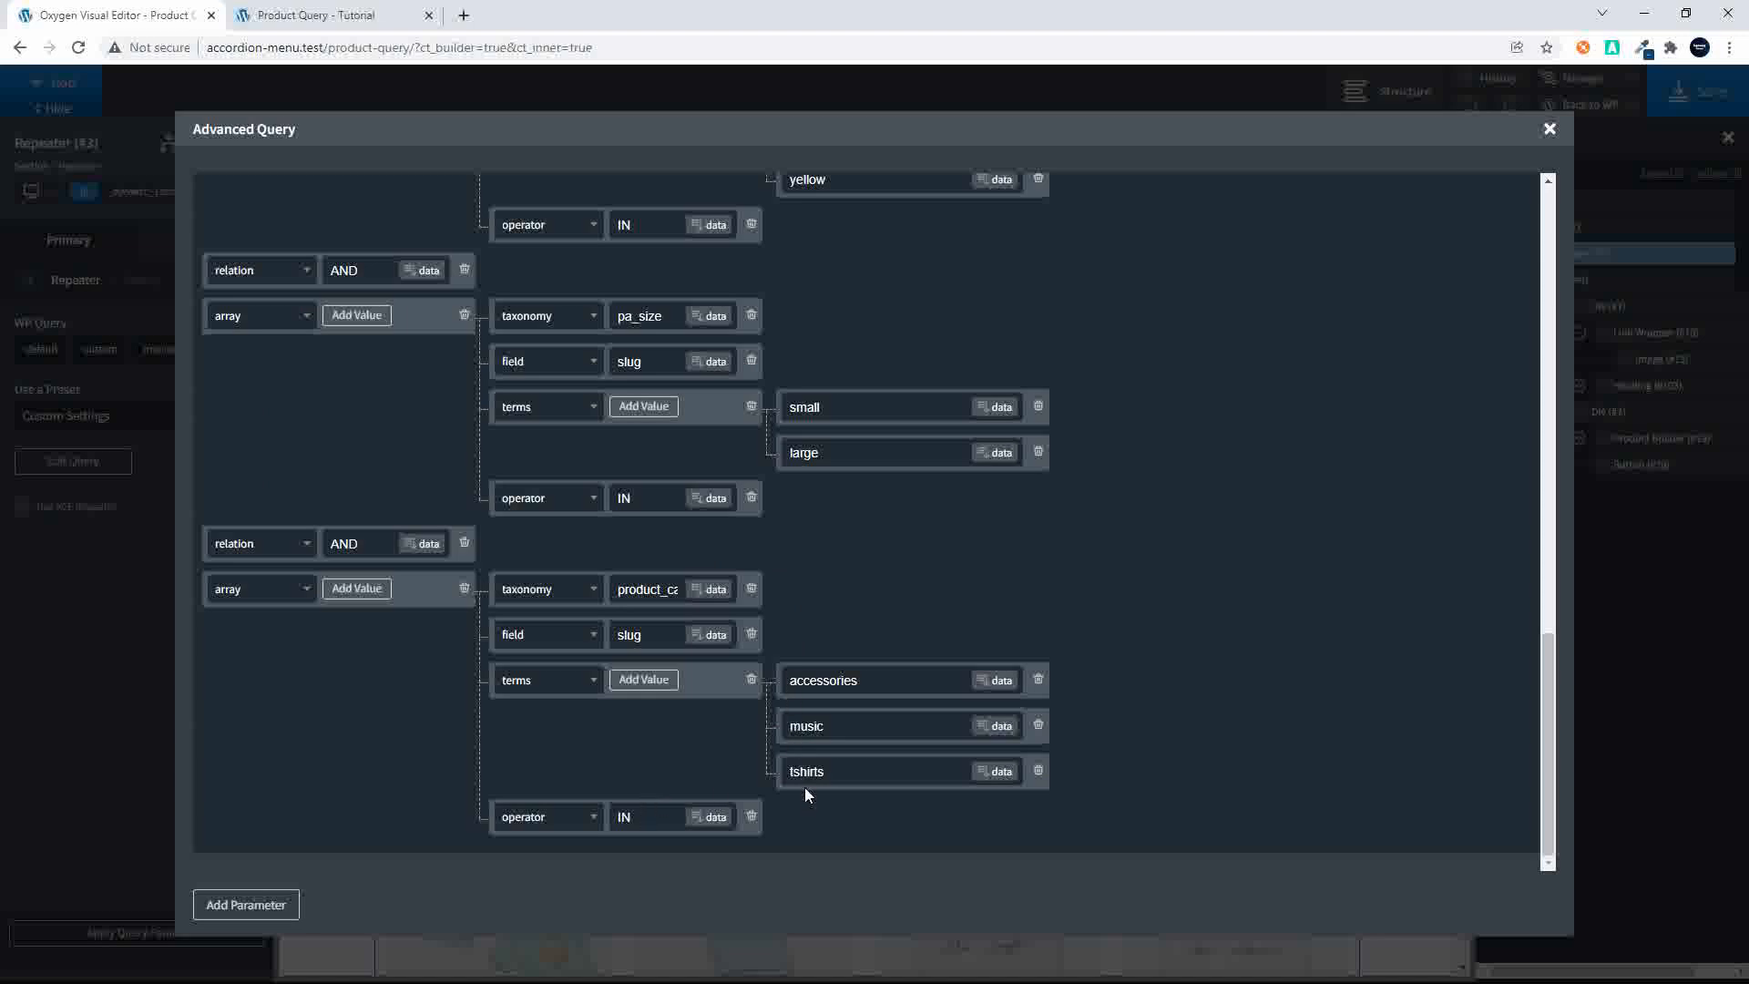
pyautogui.moveTo(676, 822); pyautogui.dragTo(591, 822)
pyautogui.write('NOT IN')
# Step: Set the operators of the pa_size and pa_color arrays to NOT IN and close the query settings
pyautogui.click(618, 498)
pyautogui.write('NOT')
pyautogui.click(617, 226)
pyautogui.write('NOT')
pyautogui.scroll(5, 796, 259)
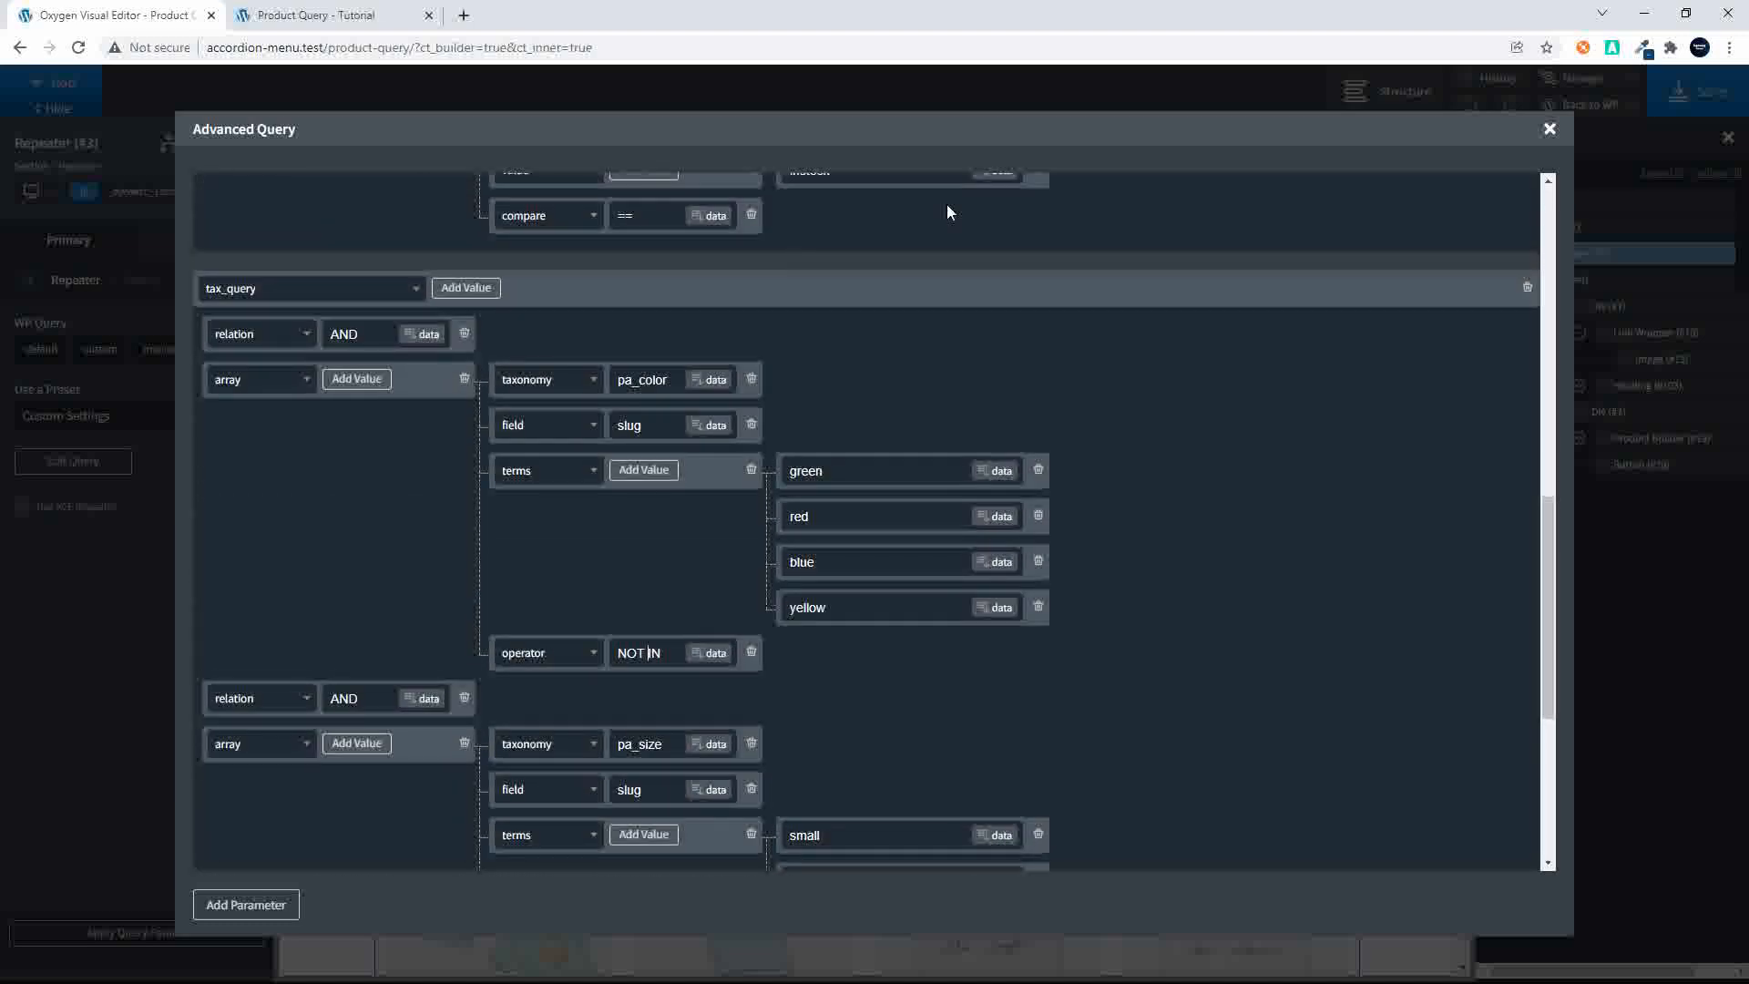
pyautogui.click(1548, 128)
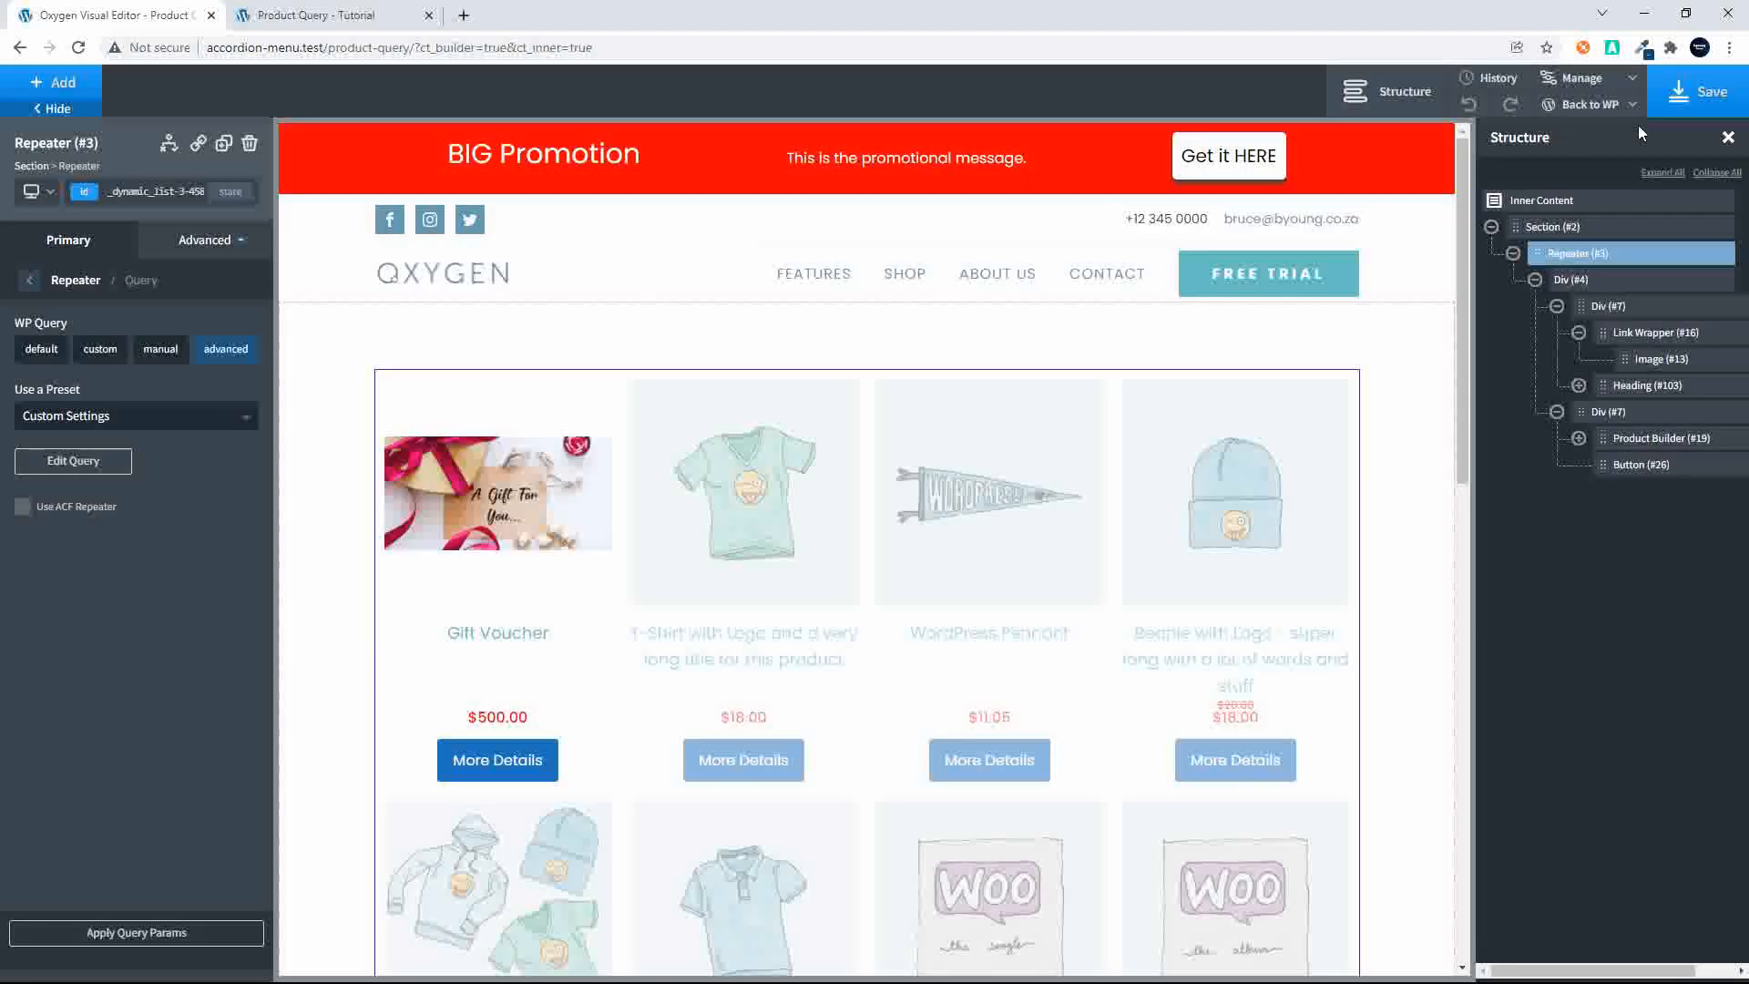
# Step: Save the page, reload the live product page, look through the products returned by the exclusion filters and return to the Oxygen editor
pyautogui.click(1702, 95)
pyautogui.click(298, 14)
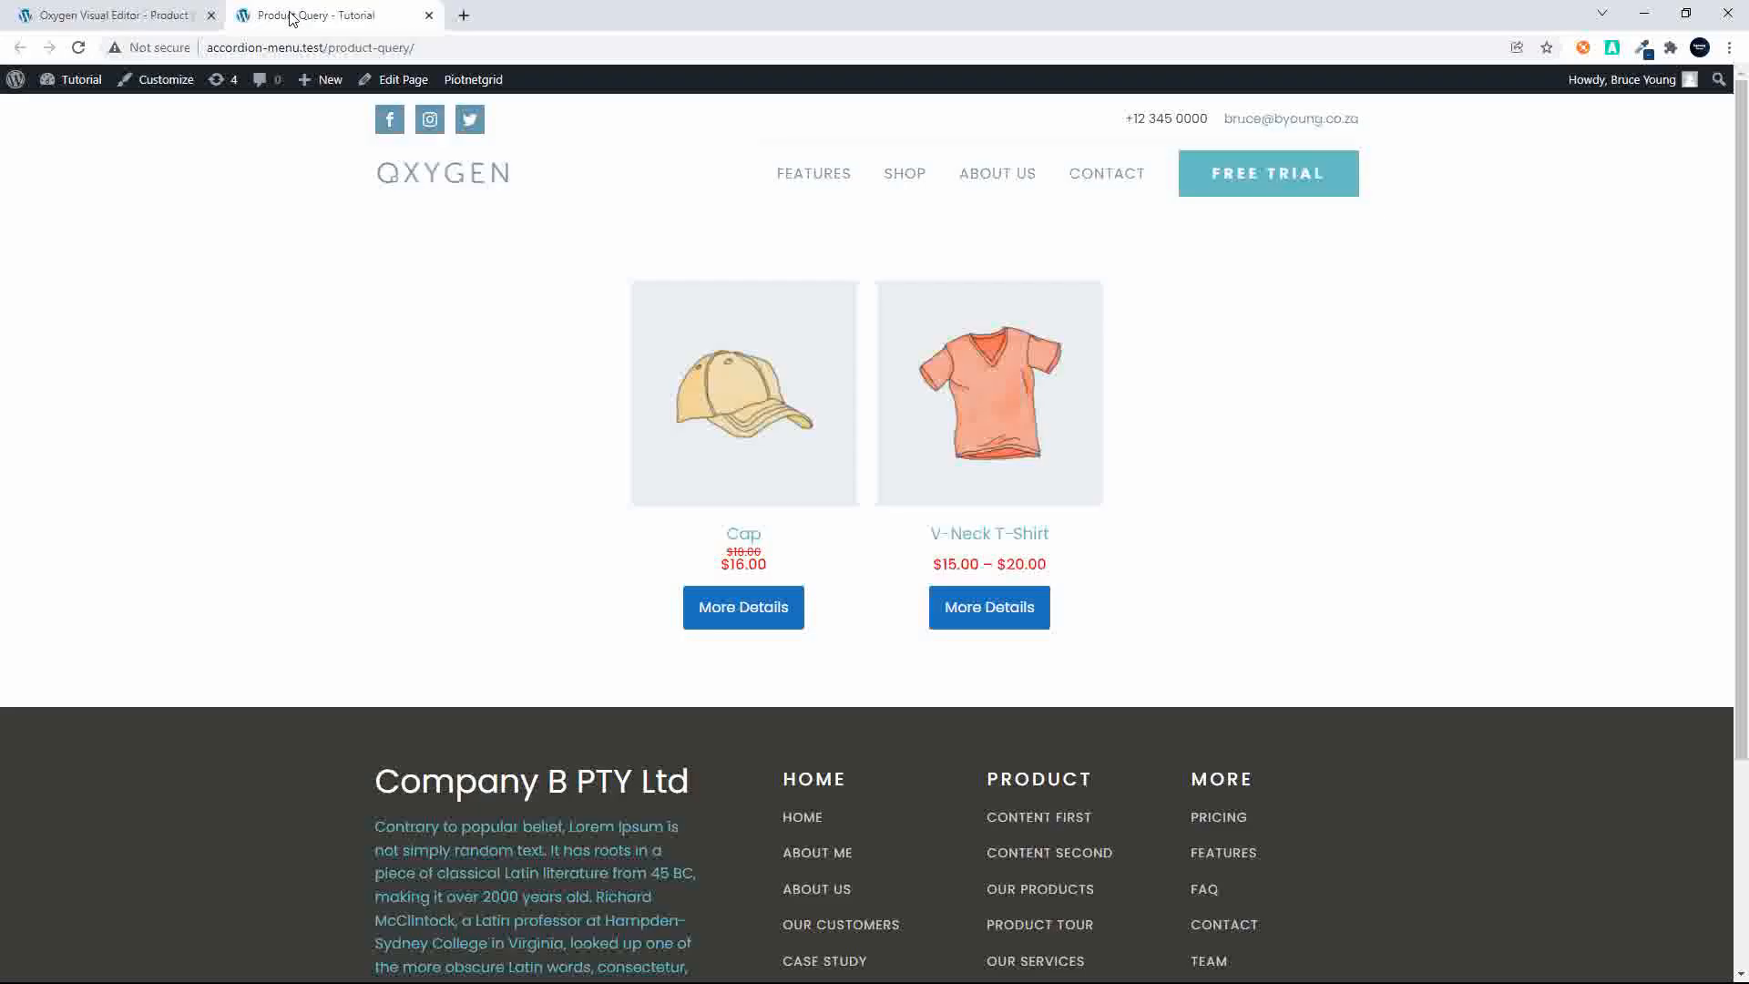
pyautogui.click(453, 51)
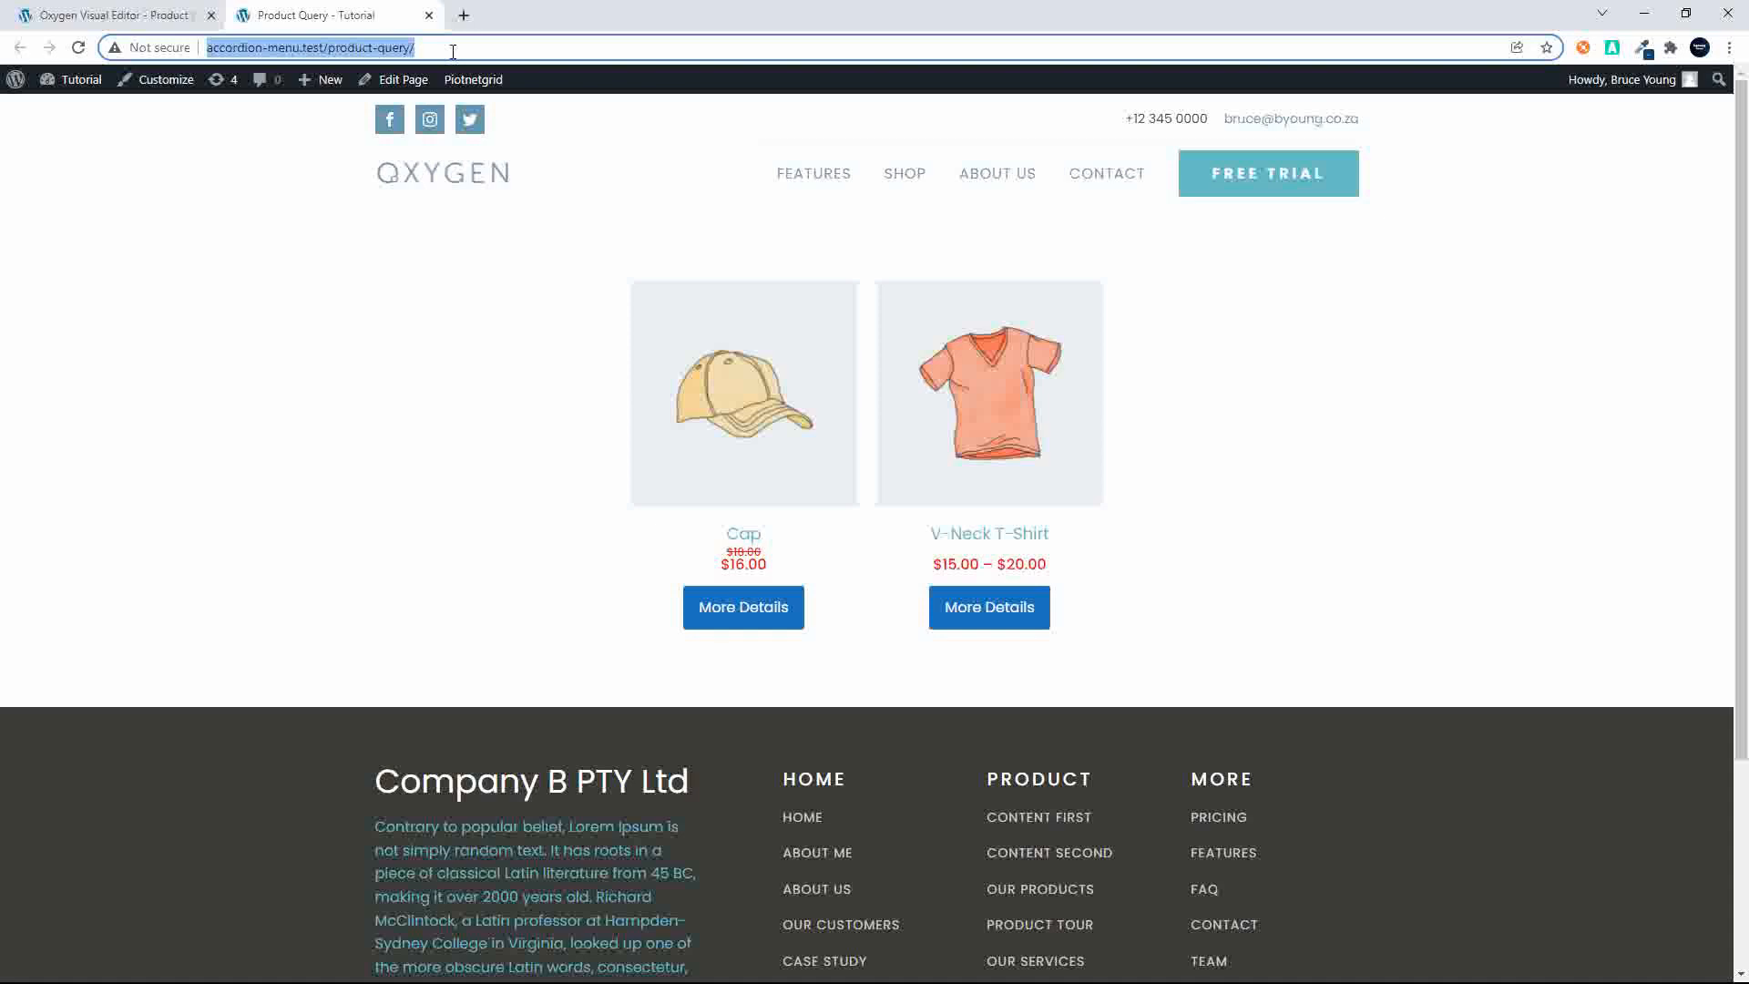
pyautogui.press('Return')
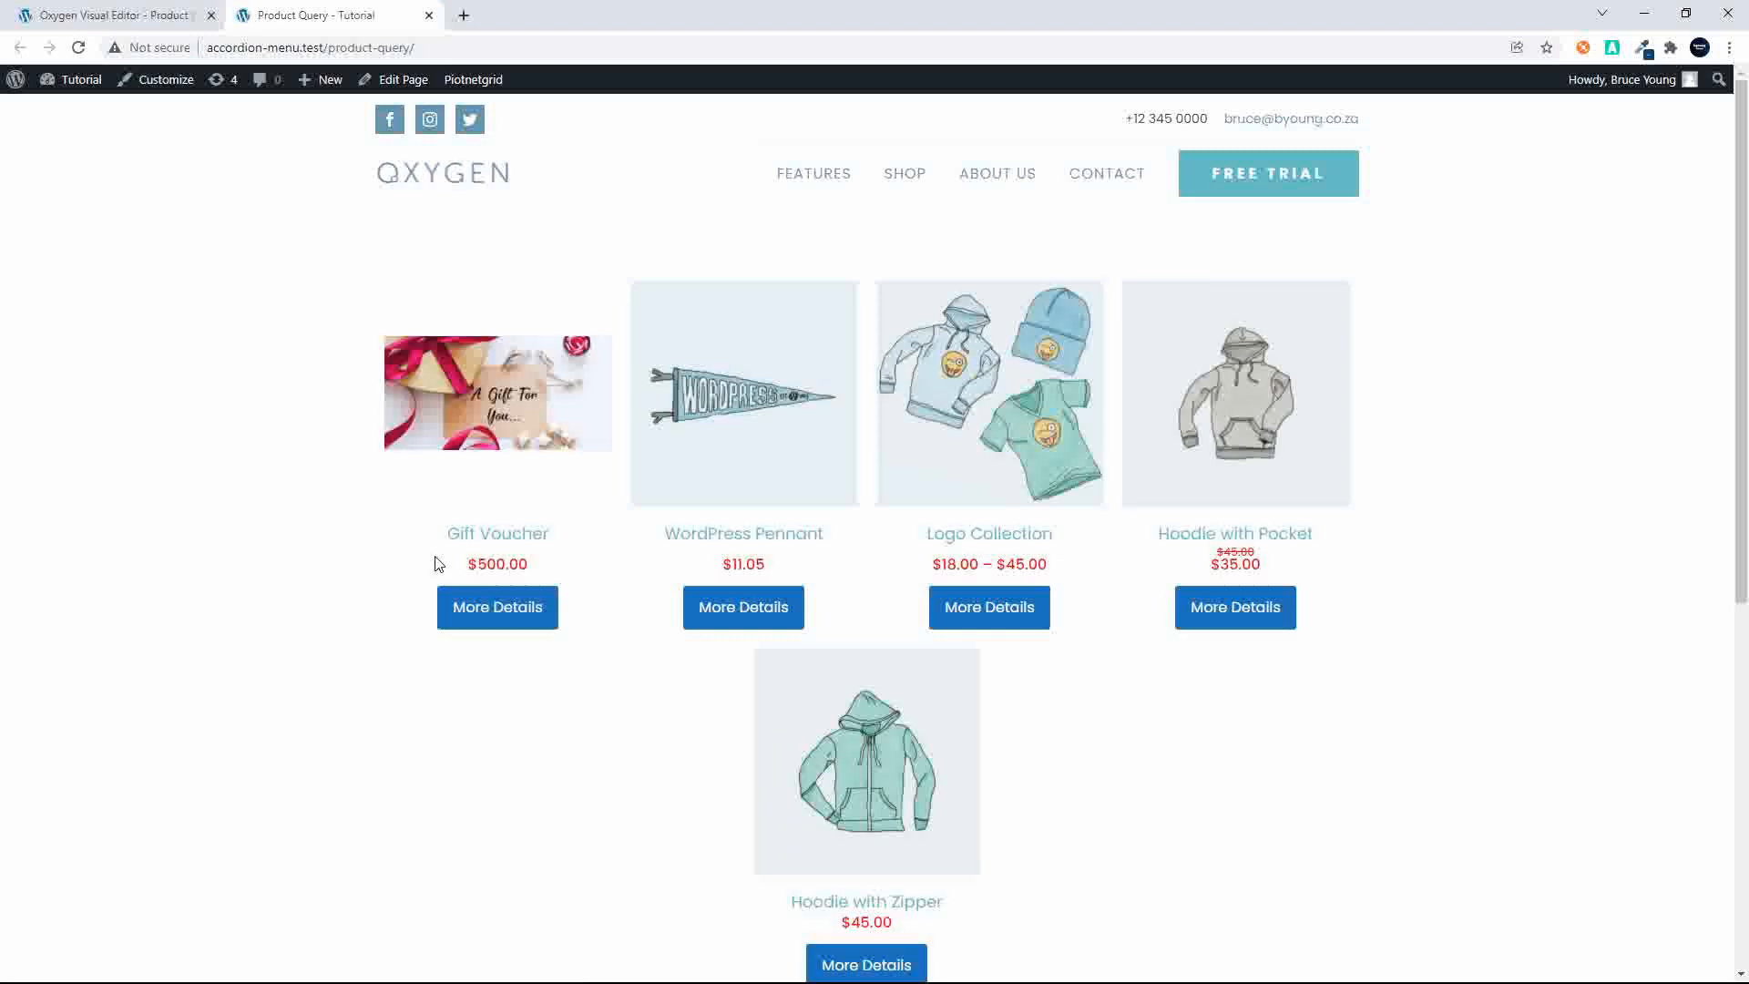
pyautogui.scroll(-3, 437, 560)
pyautogui.scroll(2, 437, 563)
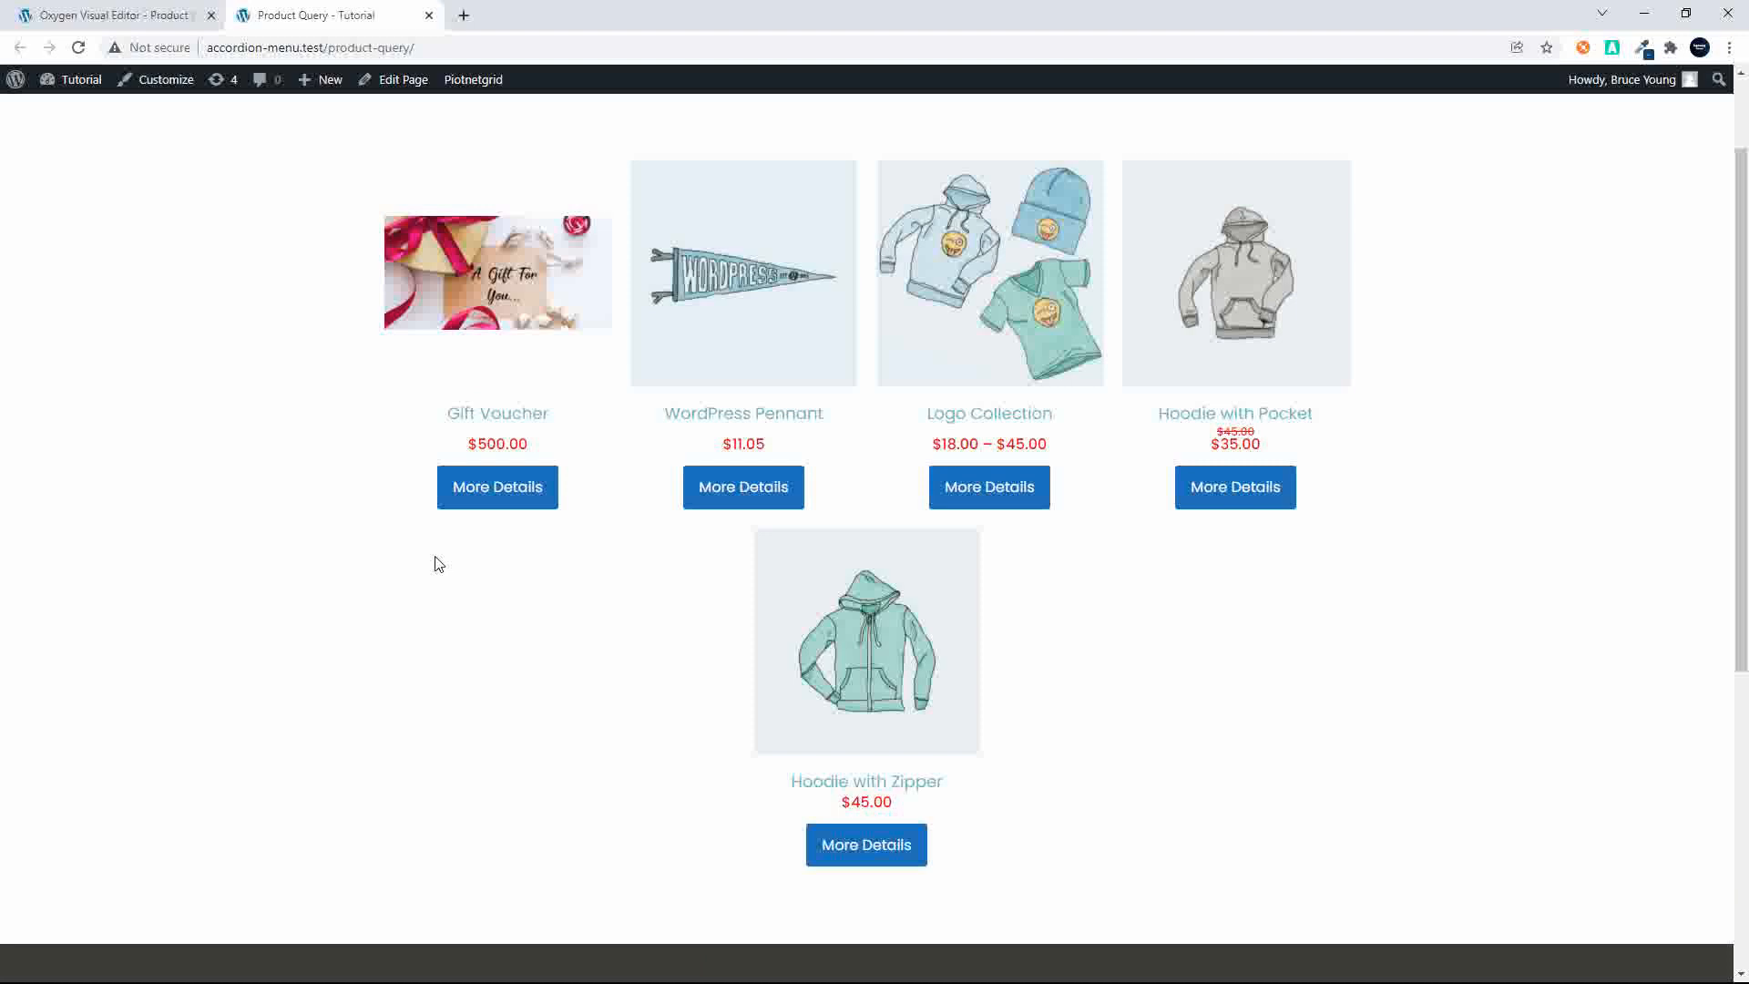
pyautogui.scroll(1, 437, 562)
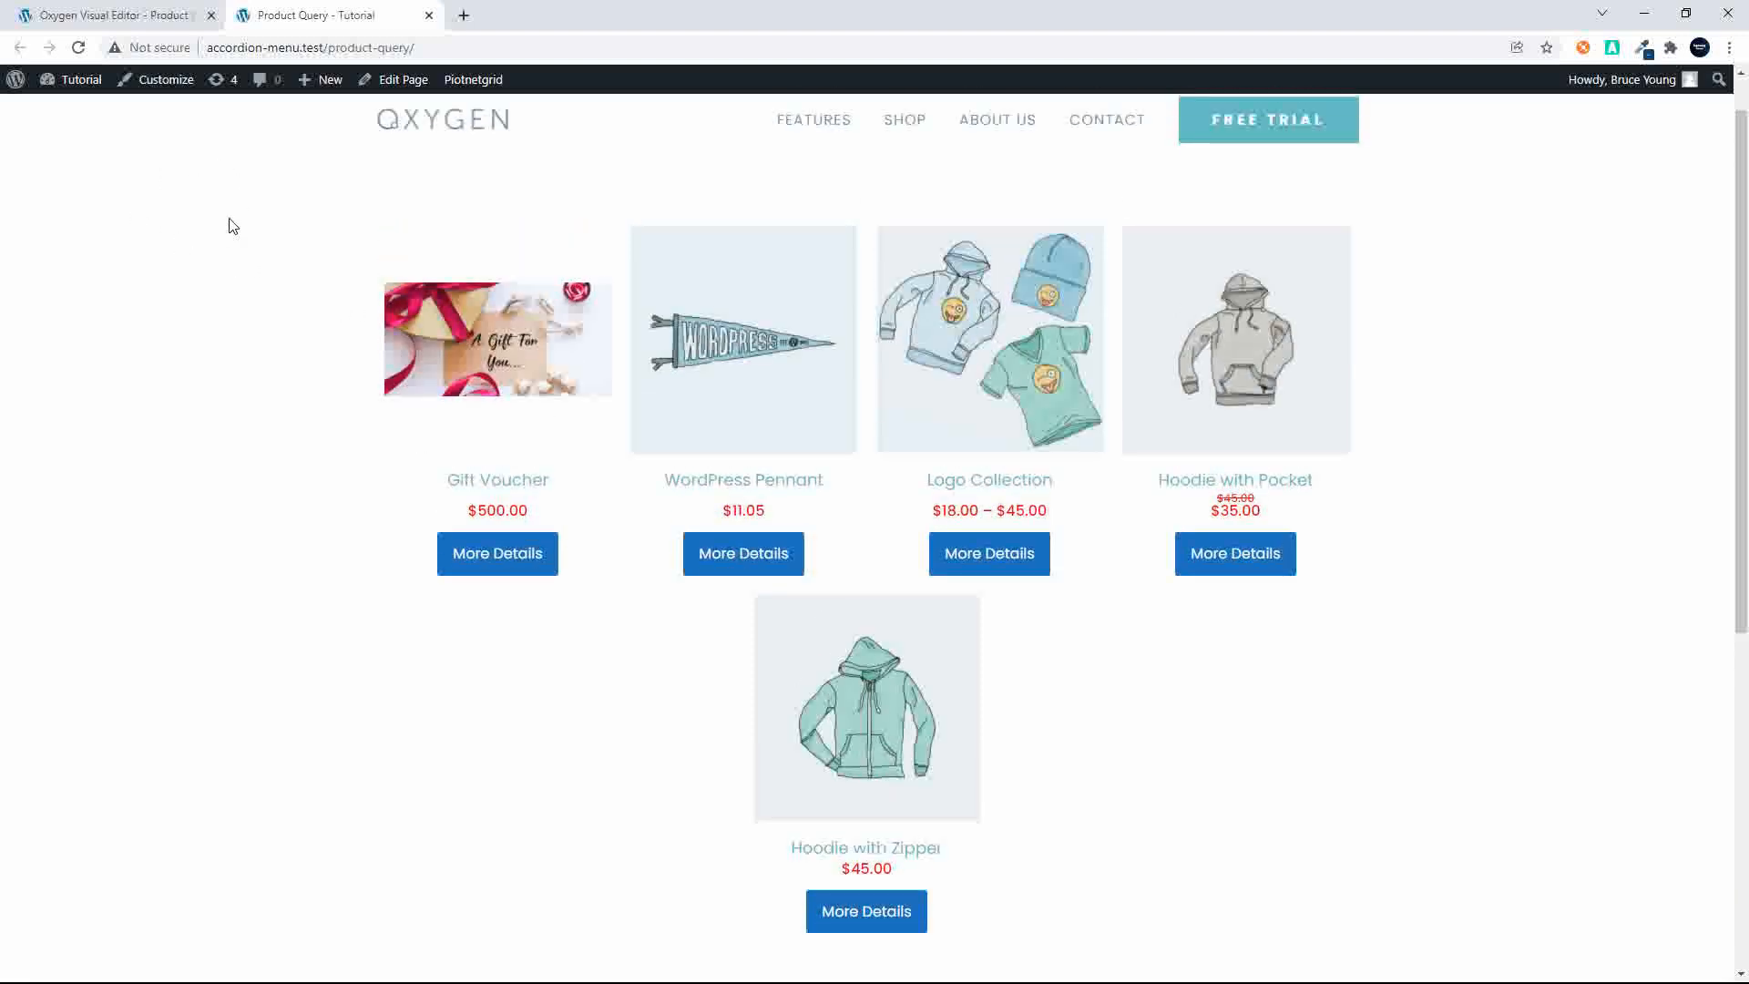
pyautogui.click(100, 25)
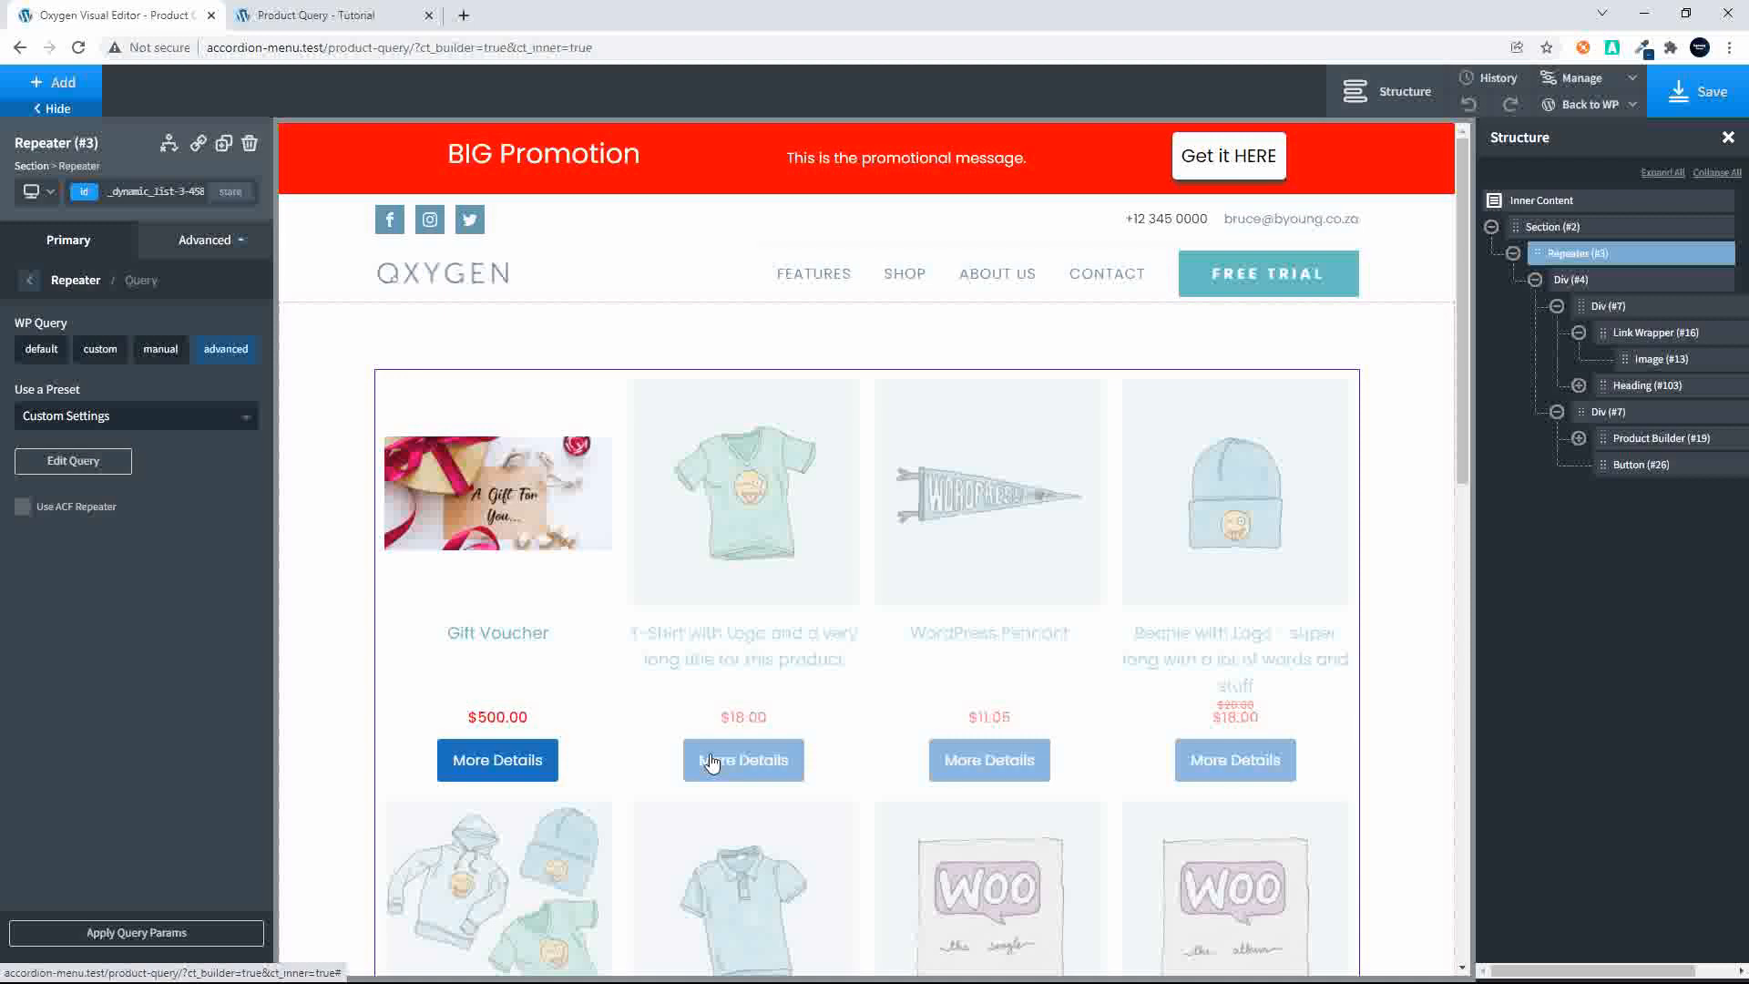
# Step: Compare the exclusion filters with the live page, add decor as a fourth product_cat term and close the query settings
pyautogui.scroll(-14, 712, 761)
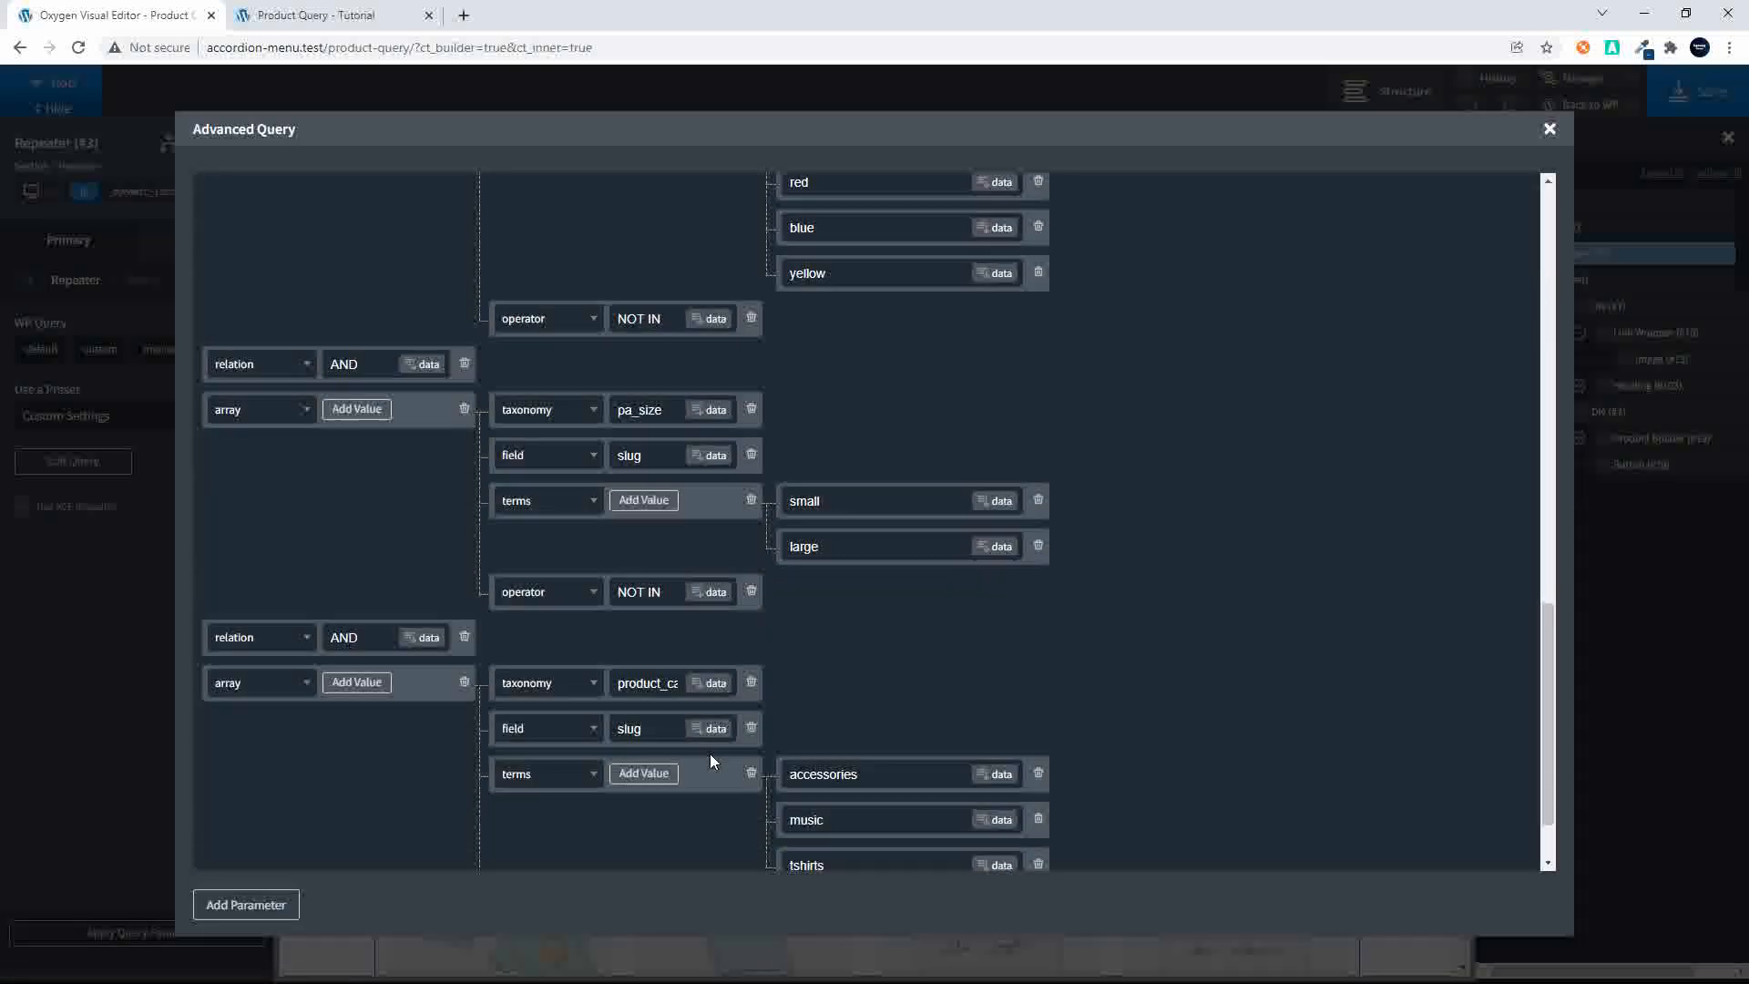
pyautogui.scroll(-2, 712, 762)
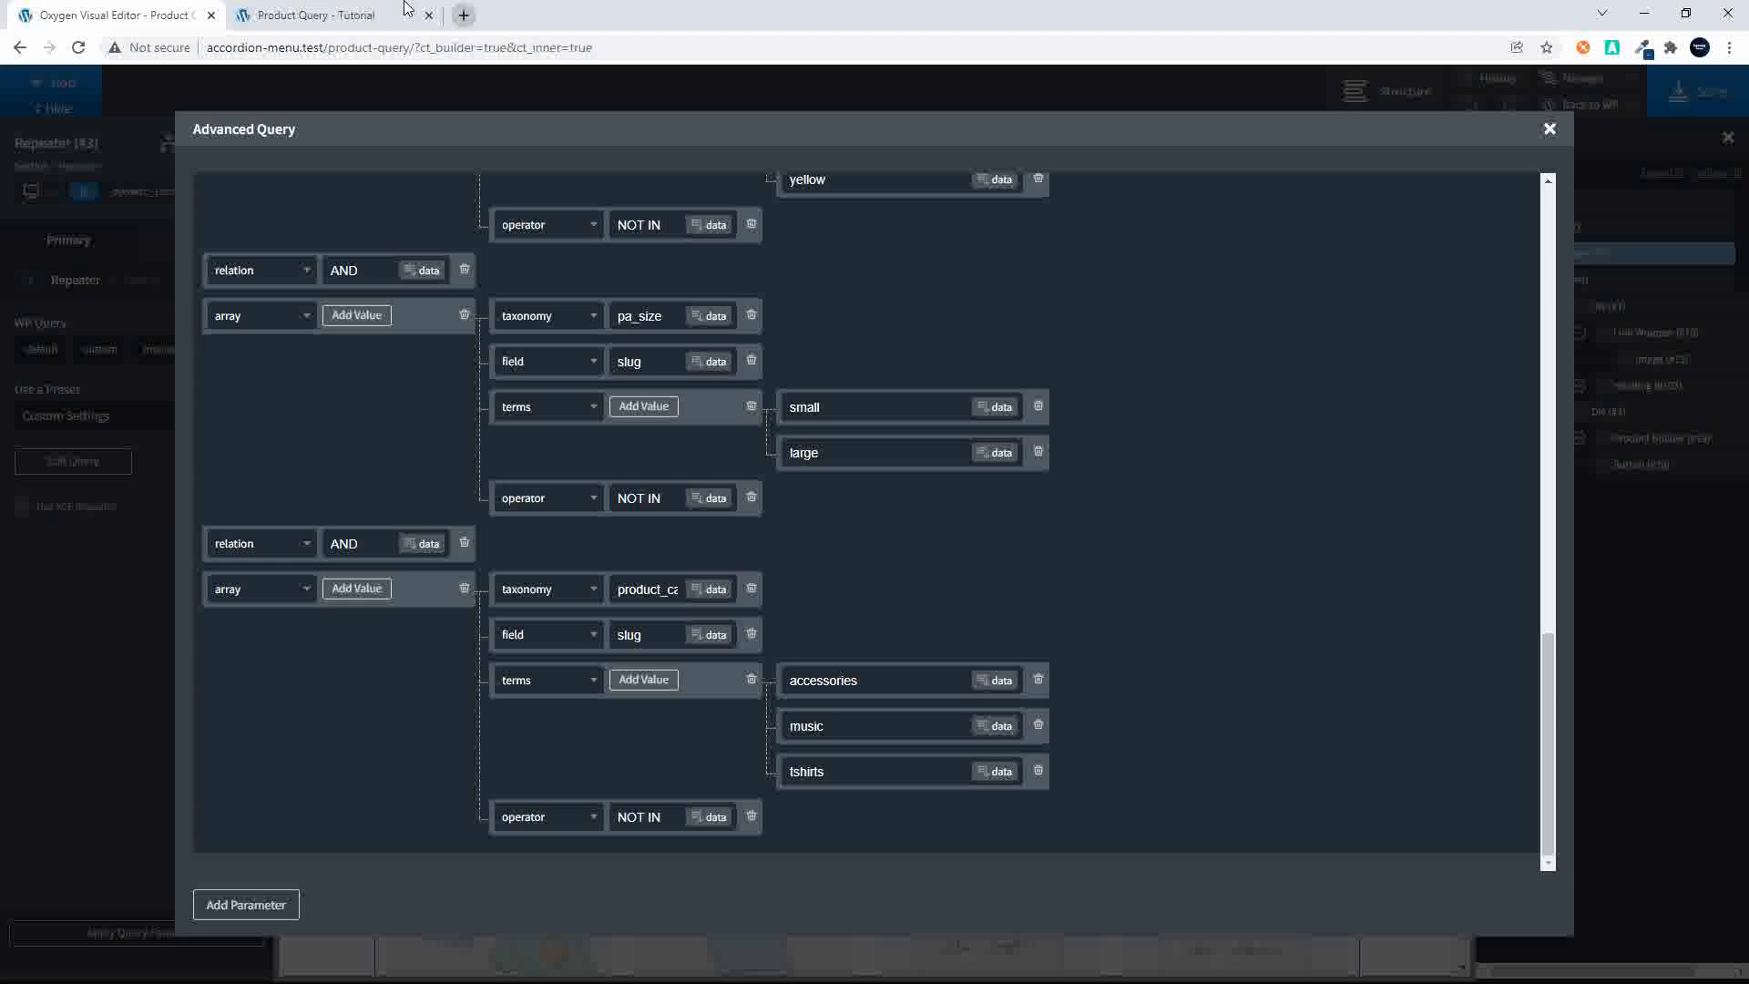
pyautogui.click(360, 14)
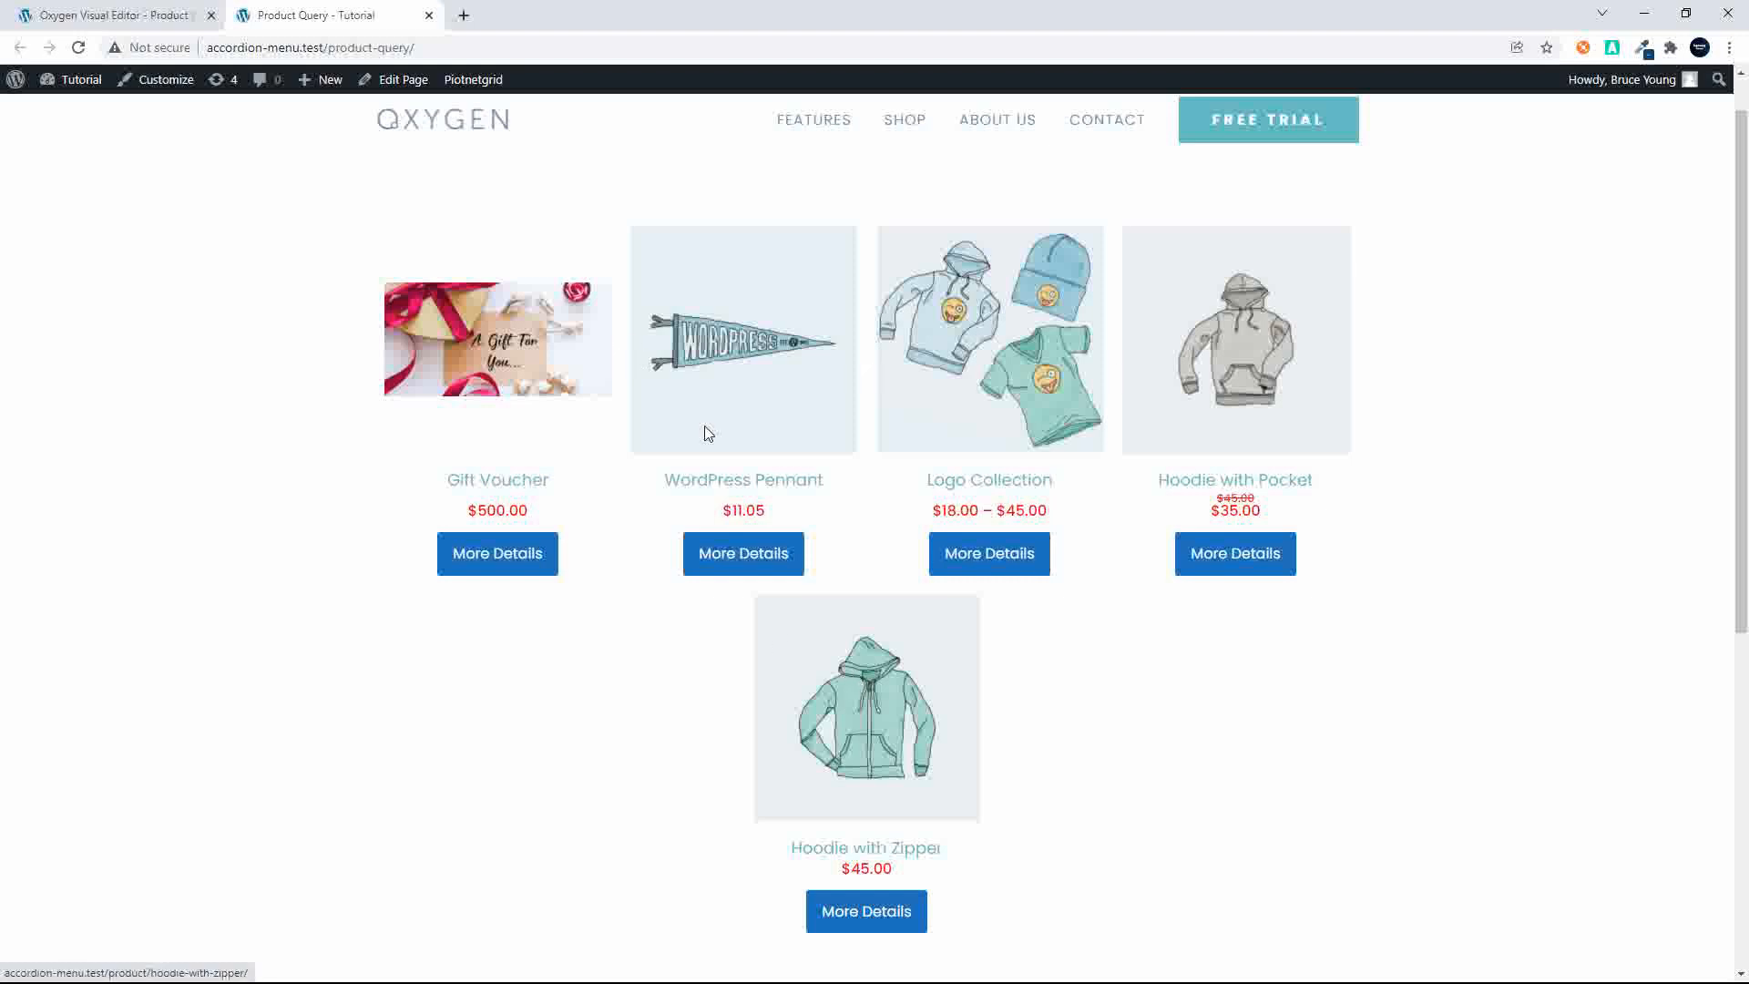
pyautogui.click(97, 20)
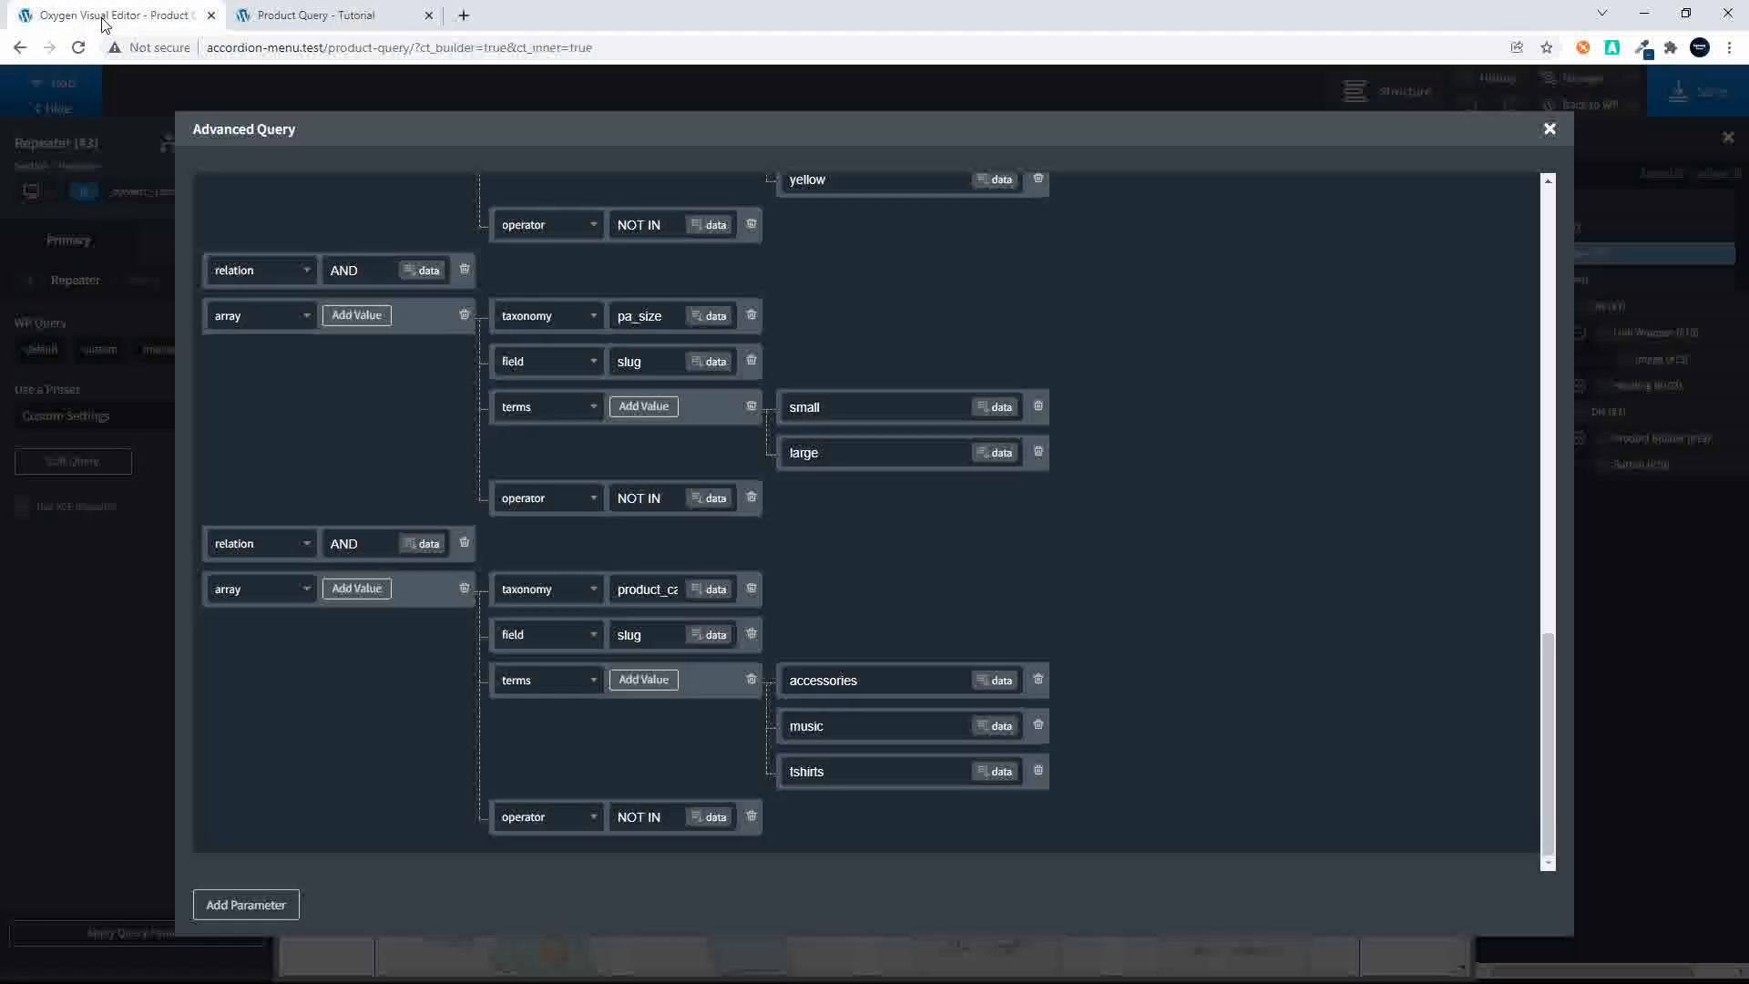
pyautogui.click(649, 678)
pyautogui.write('decor')
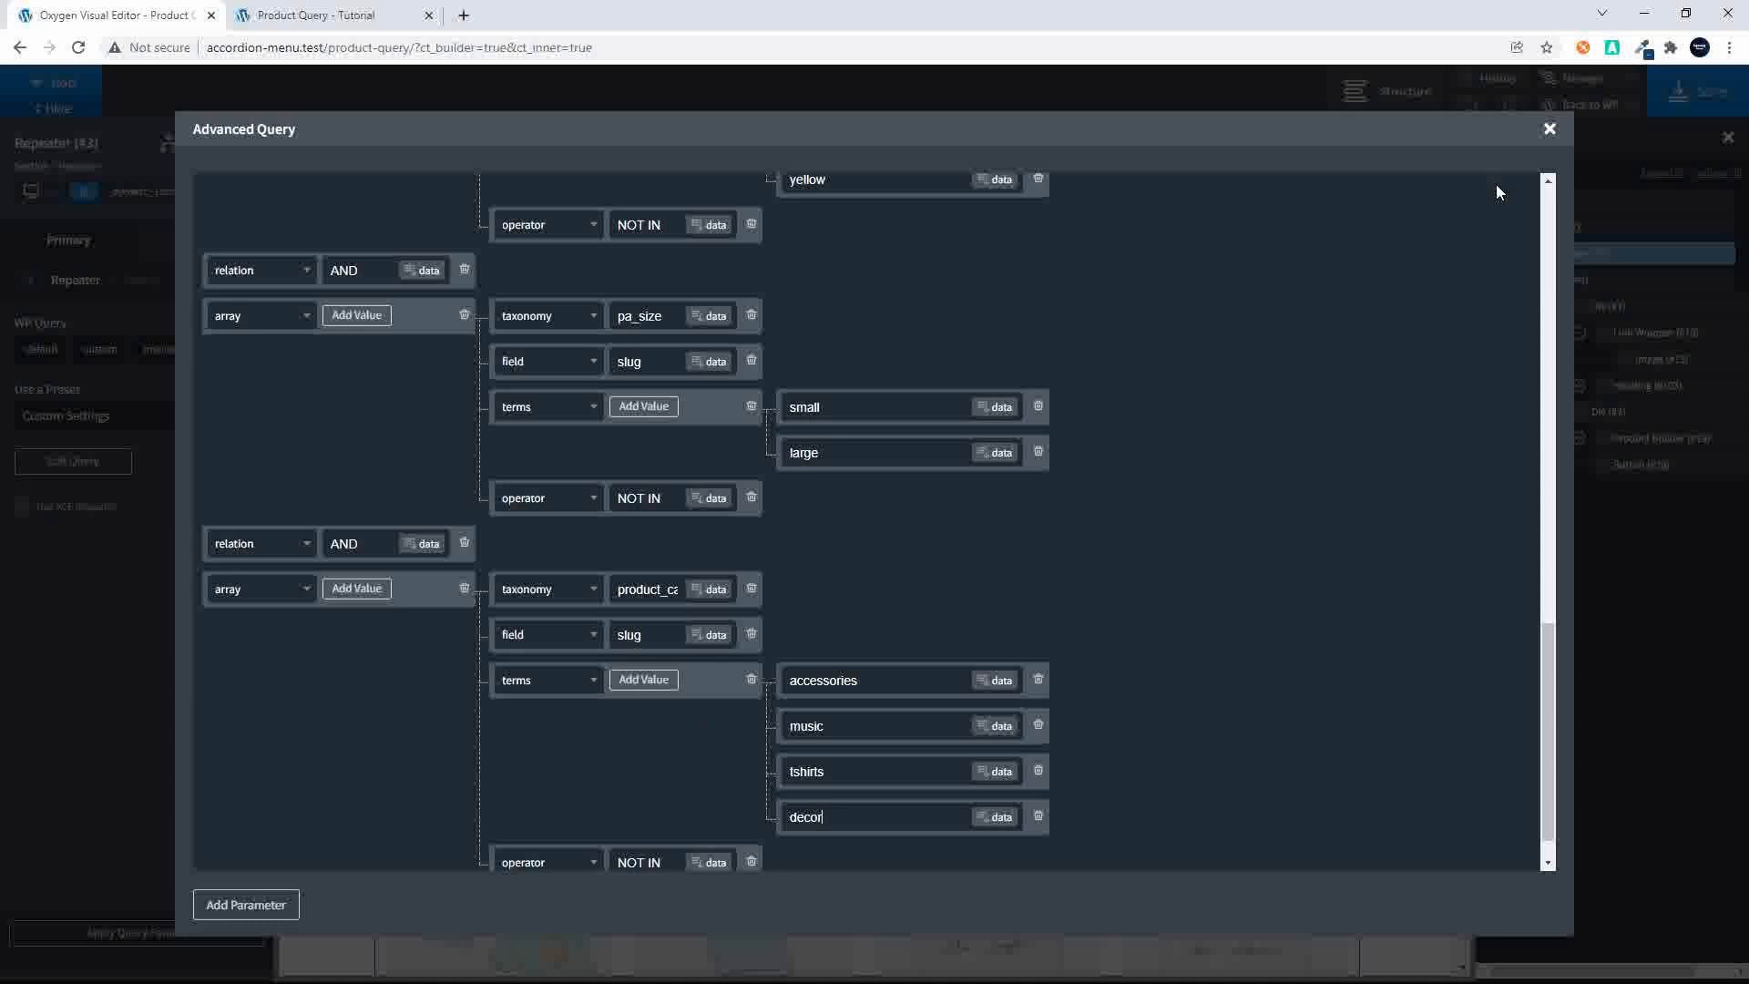
pyautogui.click(1549, 129)
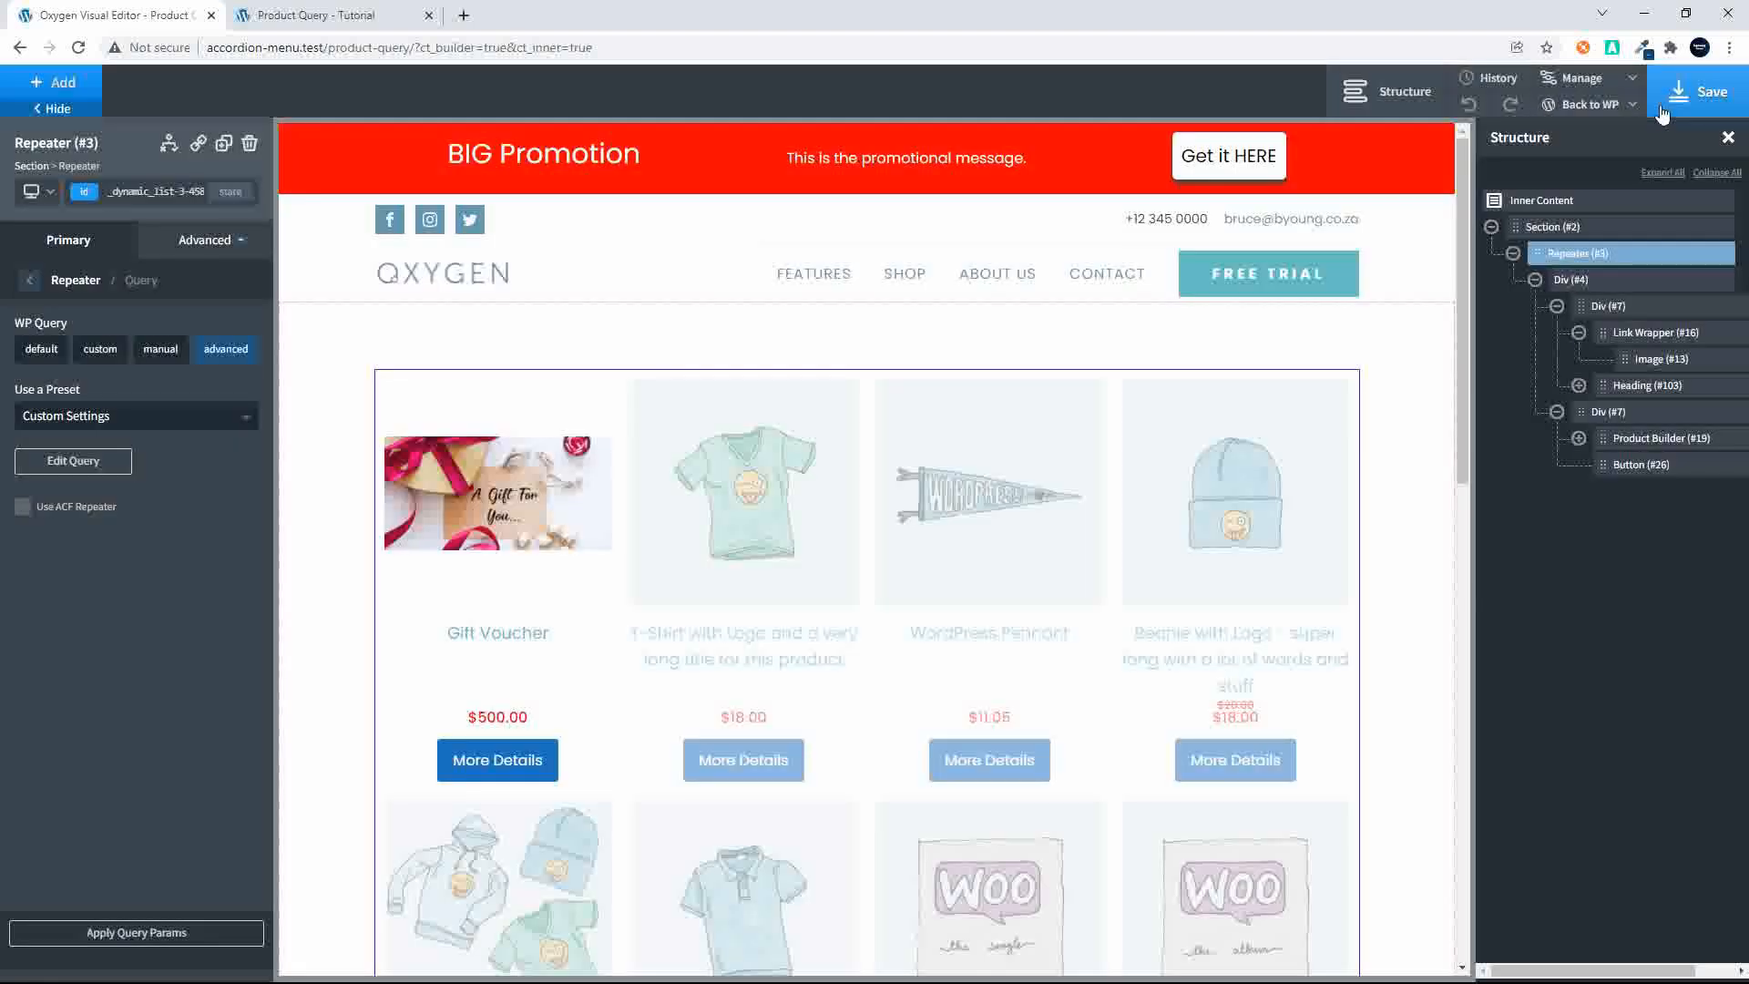
# Step: Reload the live product page to check the effect of excluding decor and return to the Oxygen editor
pyautogui.click(398, 16)
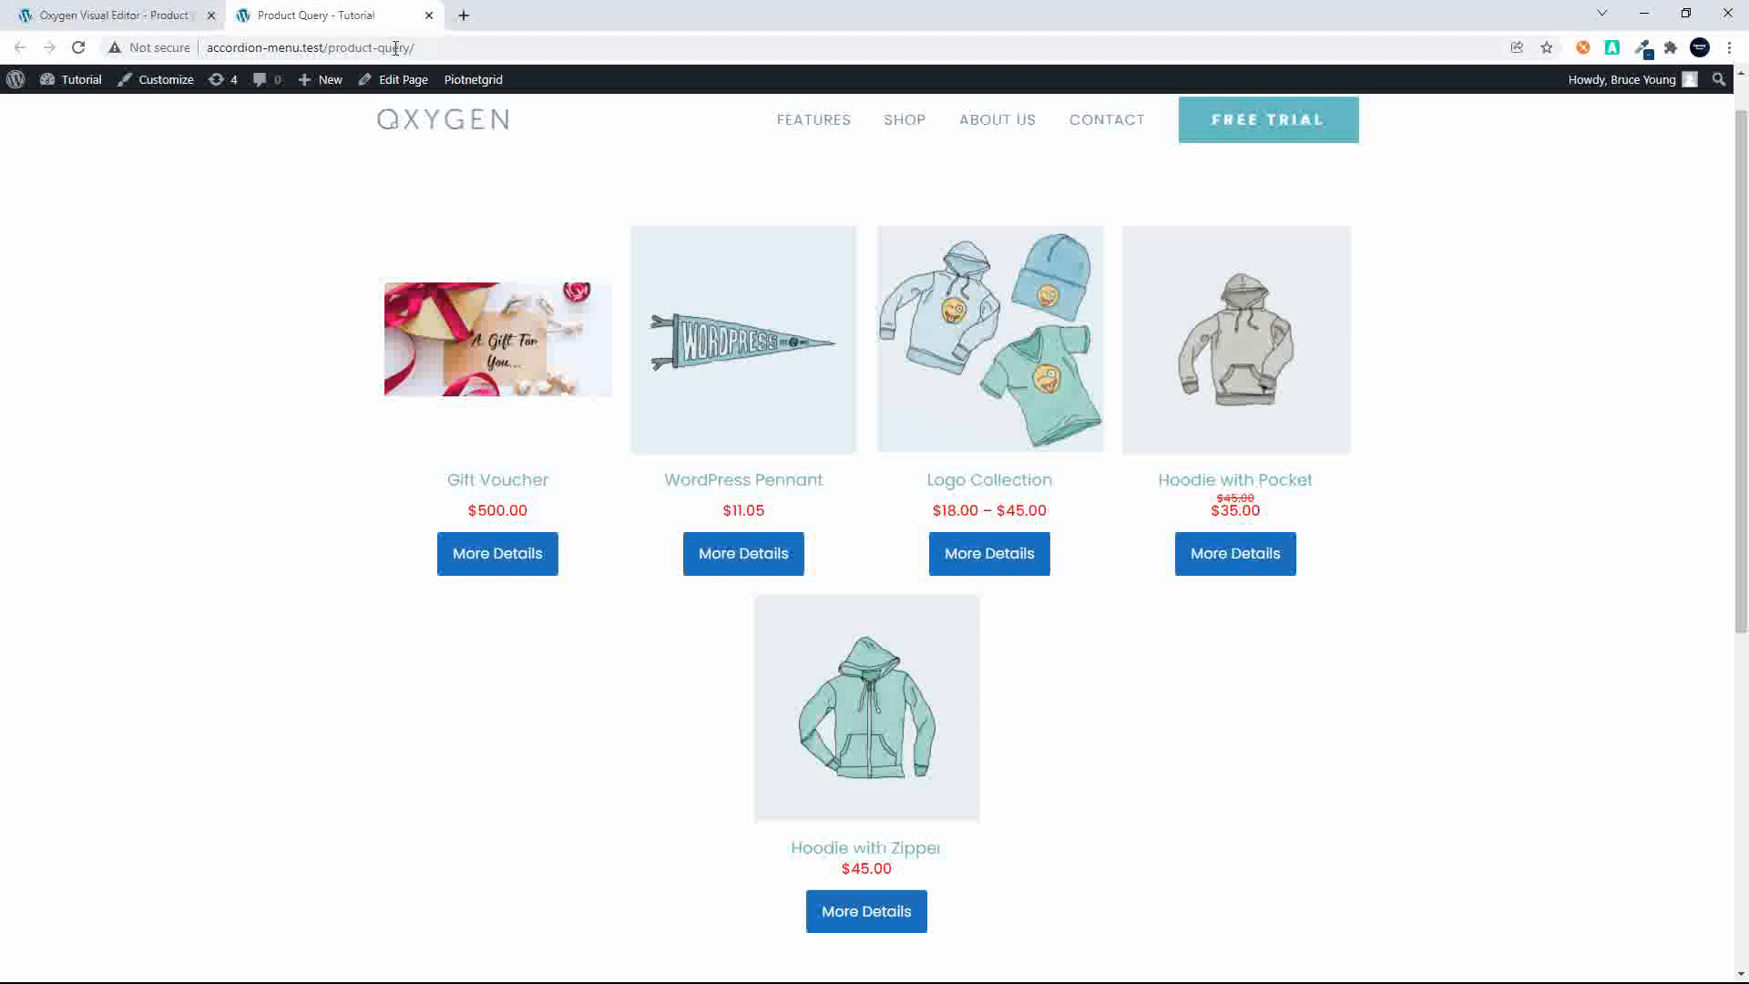
pyautogui.click(410, 47)
pyautogui.press('Return')
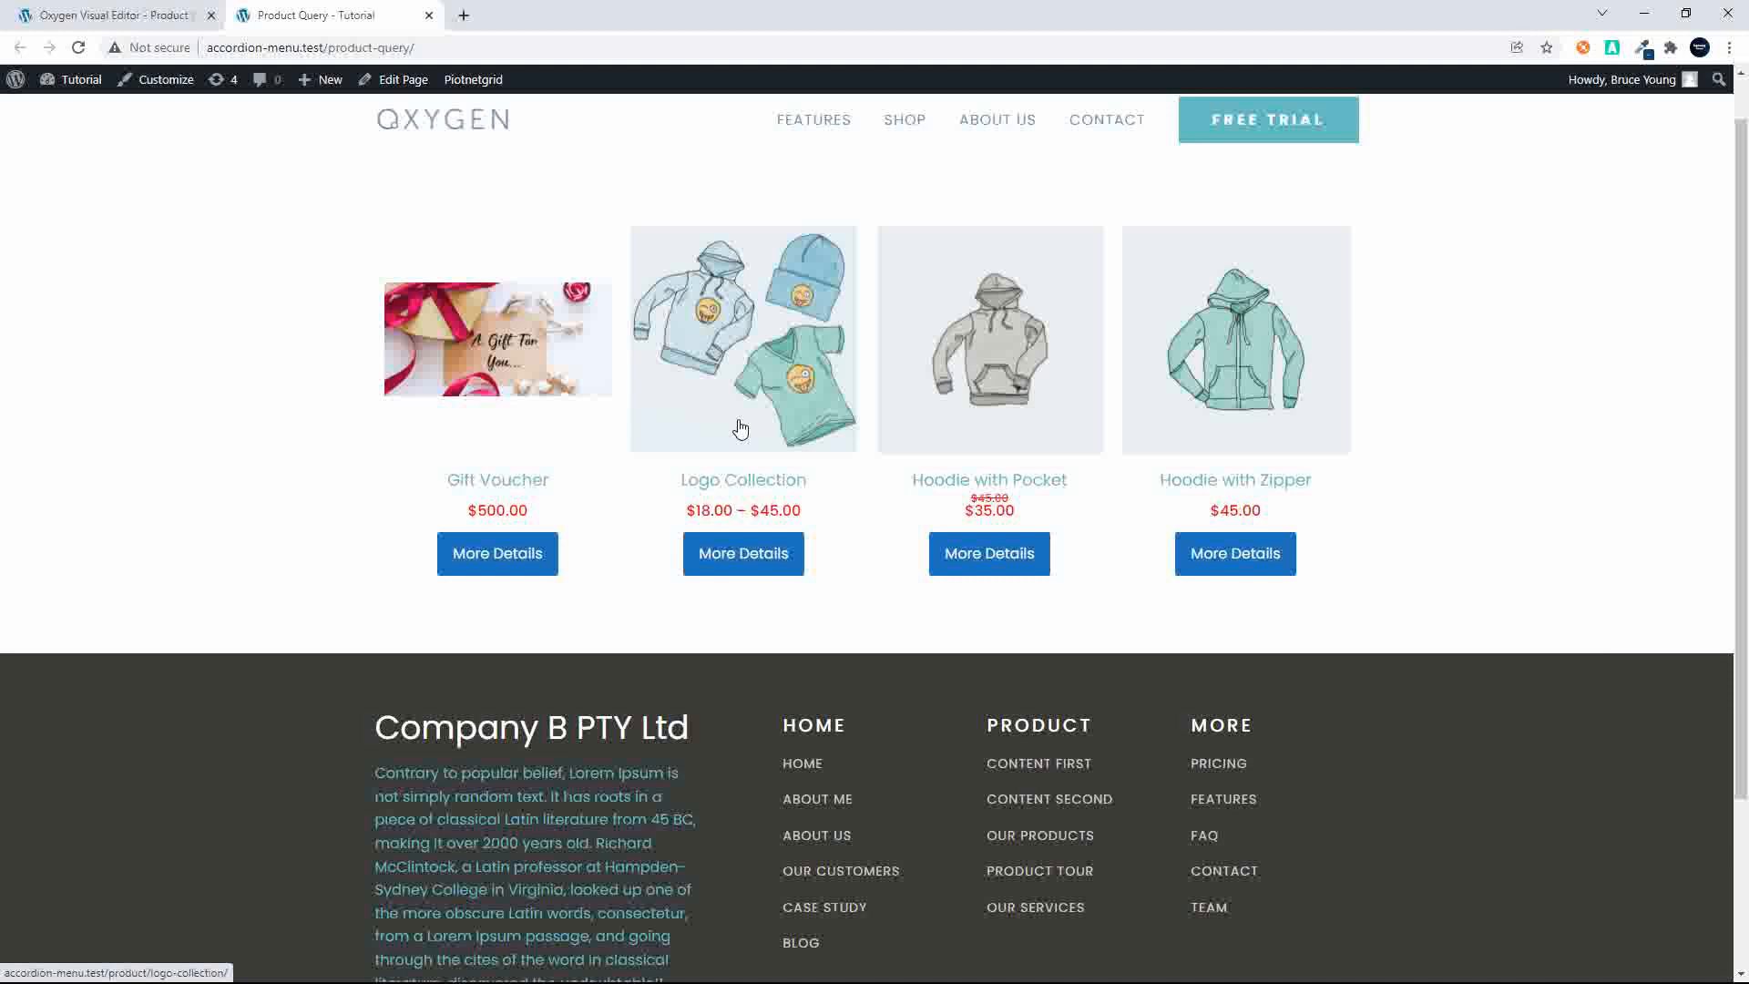
pyautogui.click(137, 20)
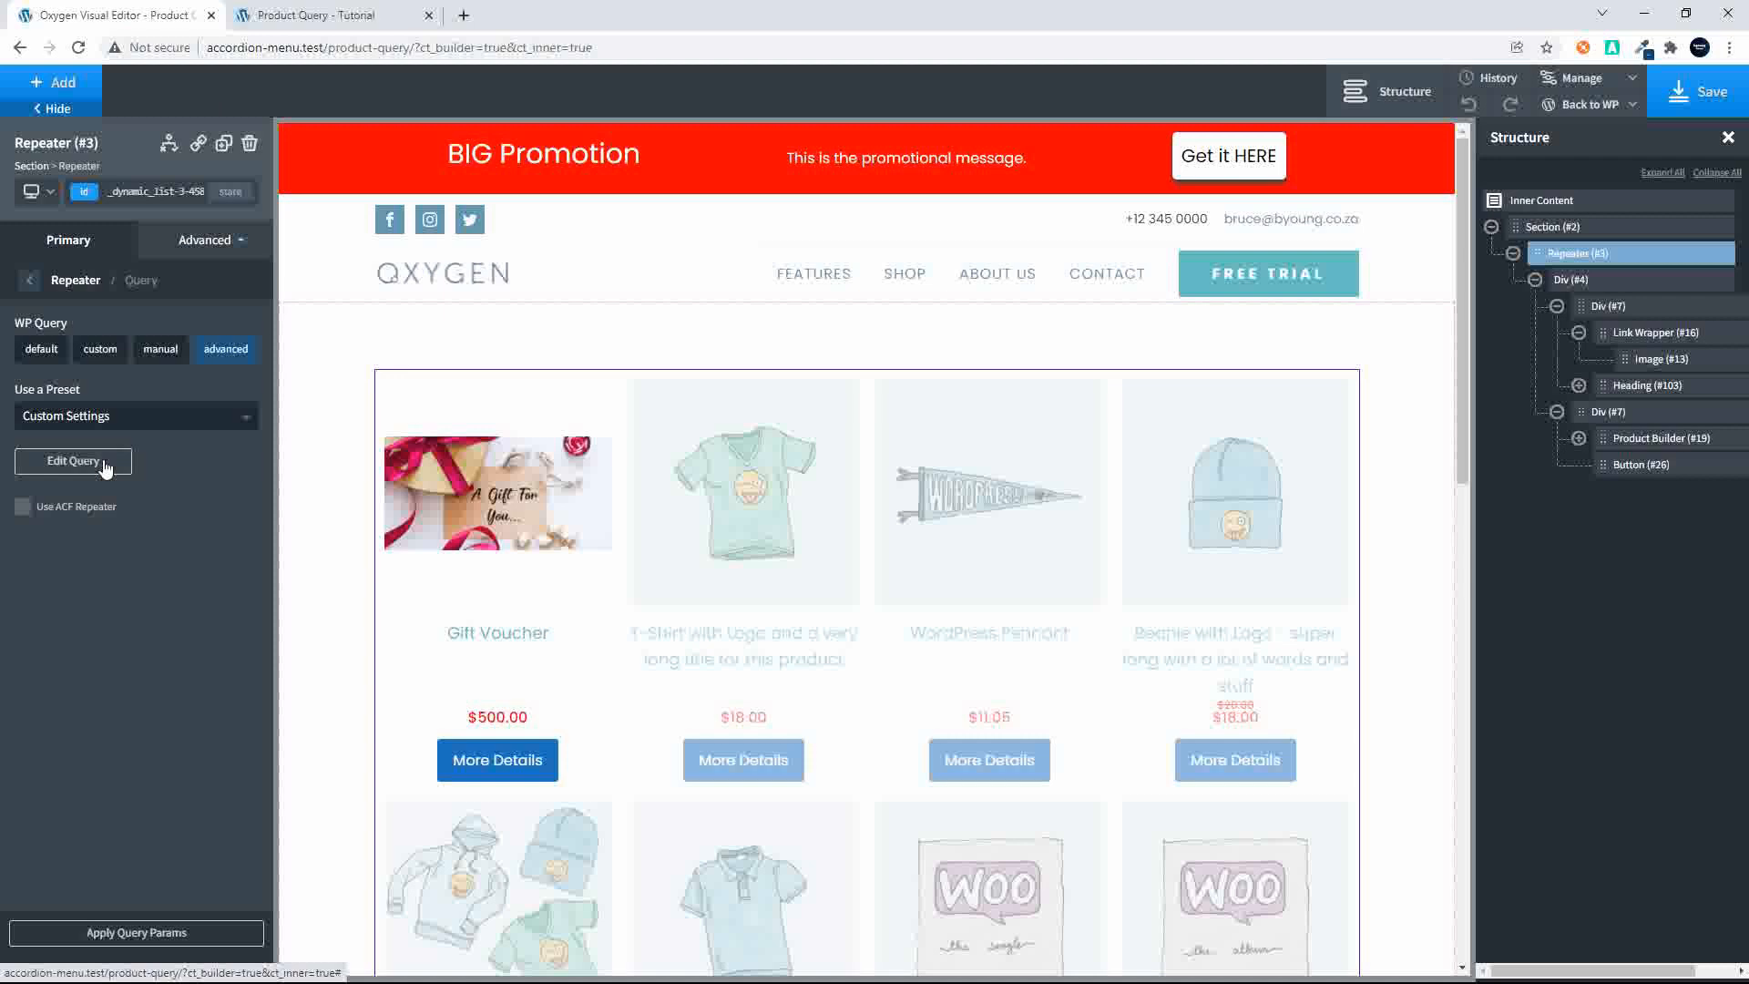
# Step: Set the meta_query _price value to 50, glance over the tax_query filters and the live page, and close the query settings
pyautogui.click(73, 461)
pyautogui.scroll(-7, 603, 686)
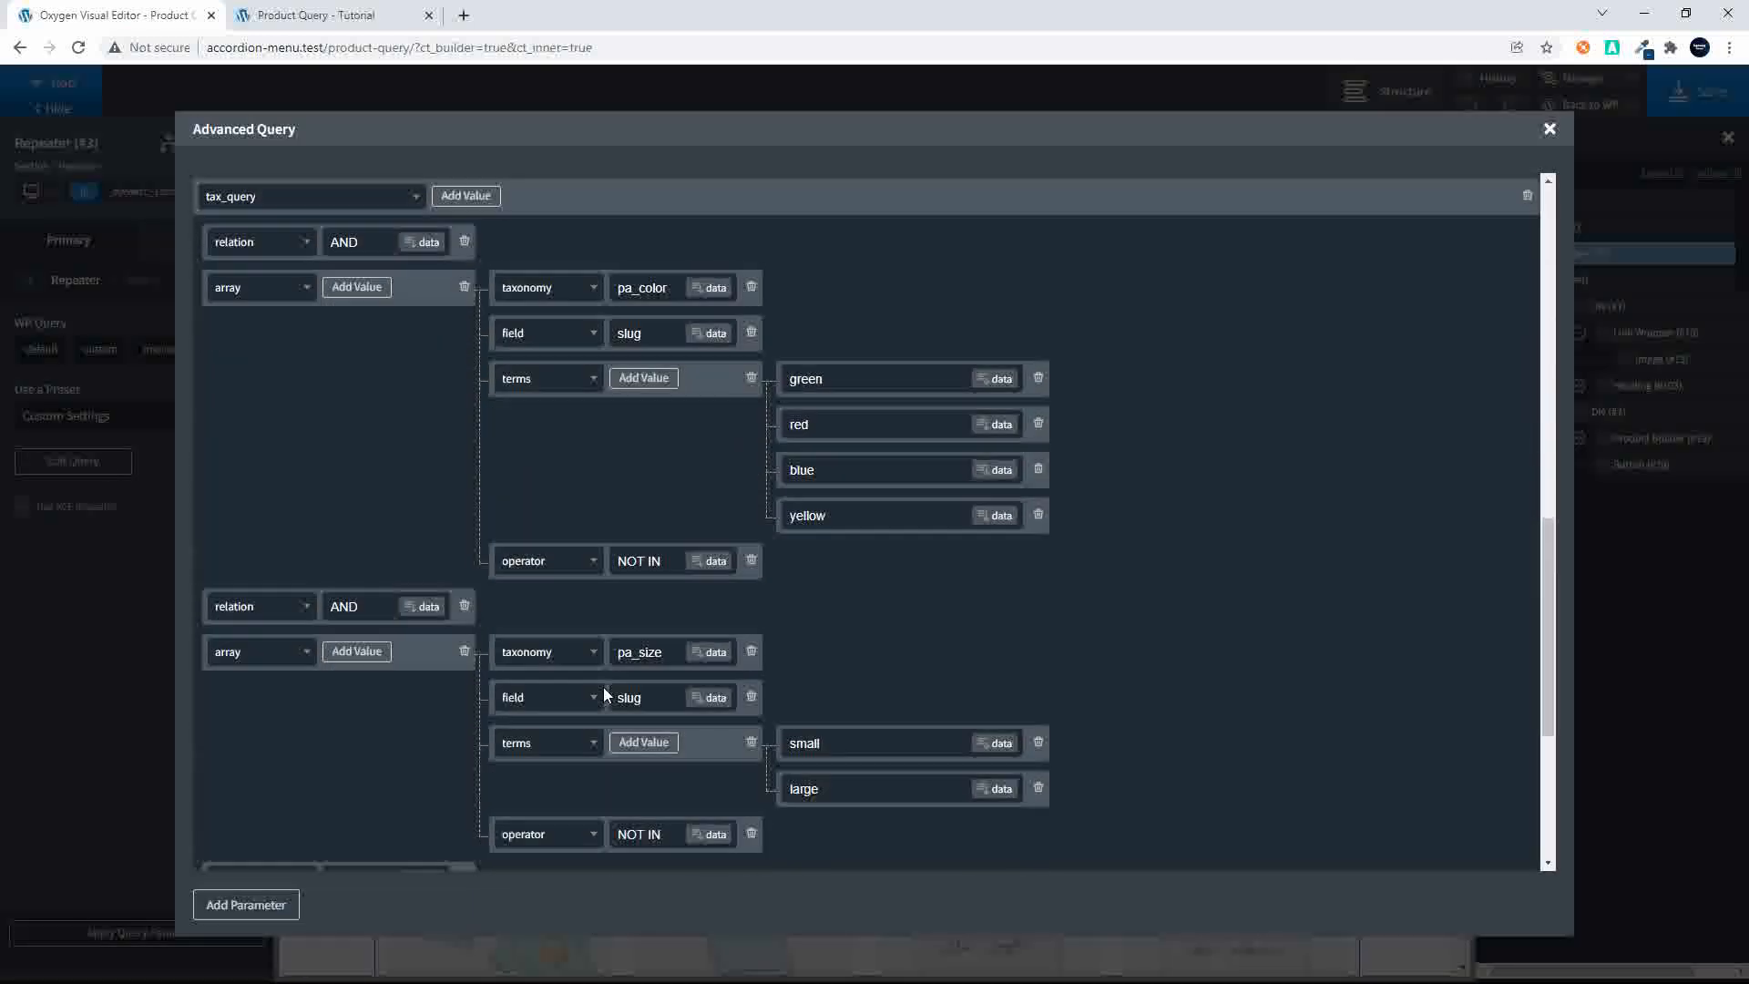
pyautogui.scroll(-2, 603, 687)
pyautogui.scroll(9, 605, 692)
pyautogui.scroll(-1, 605, 697)
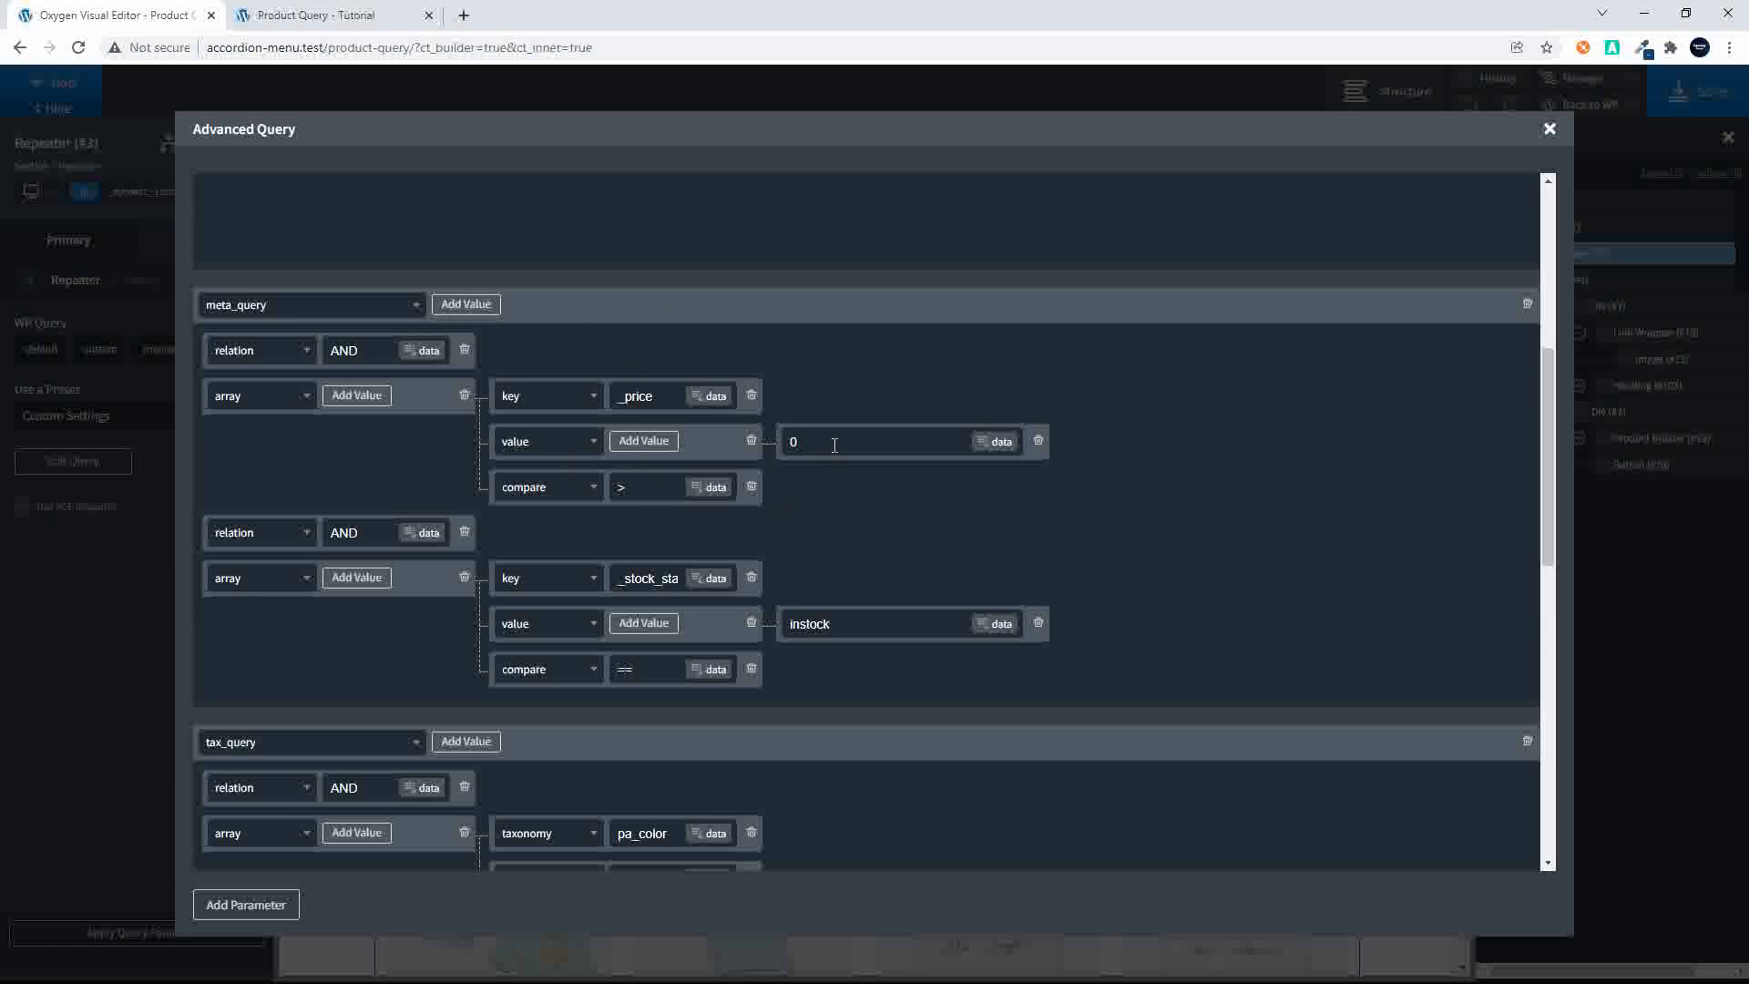
pyautogui.write('50')
pyautogui.scroll(-10, 741, 431)
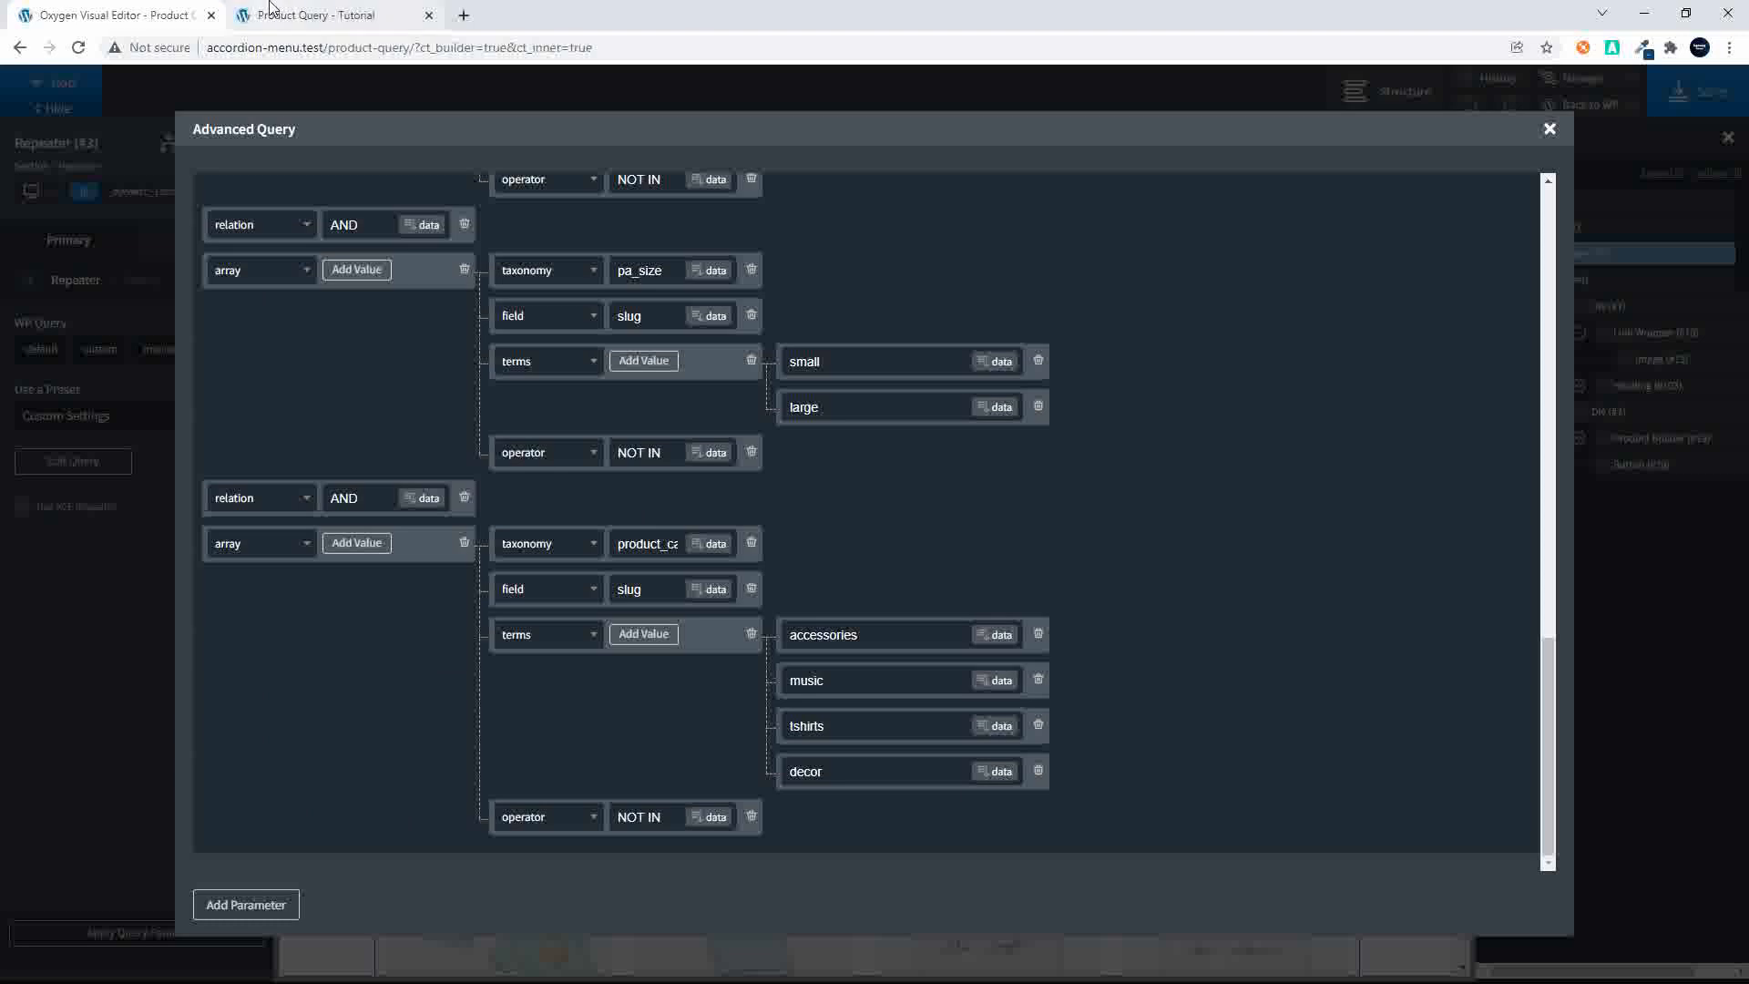
pyautogui.click(319, 17)
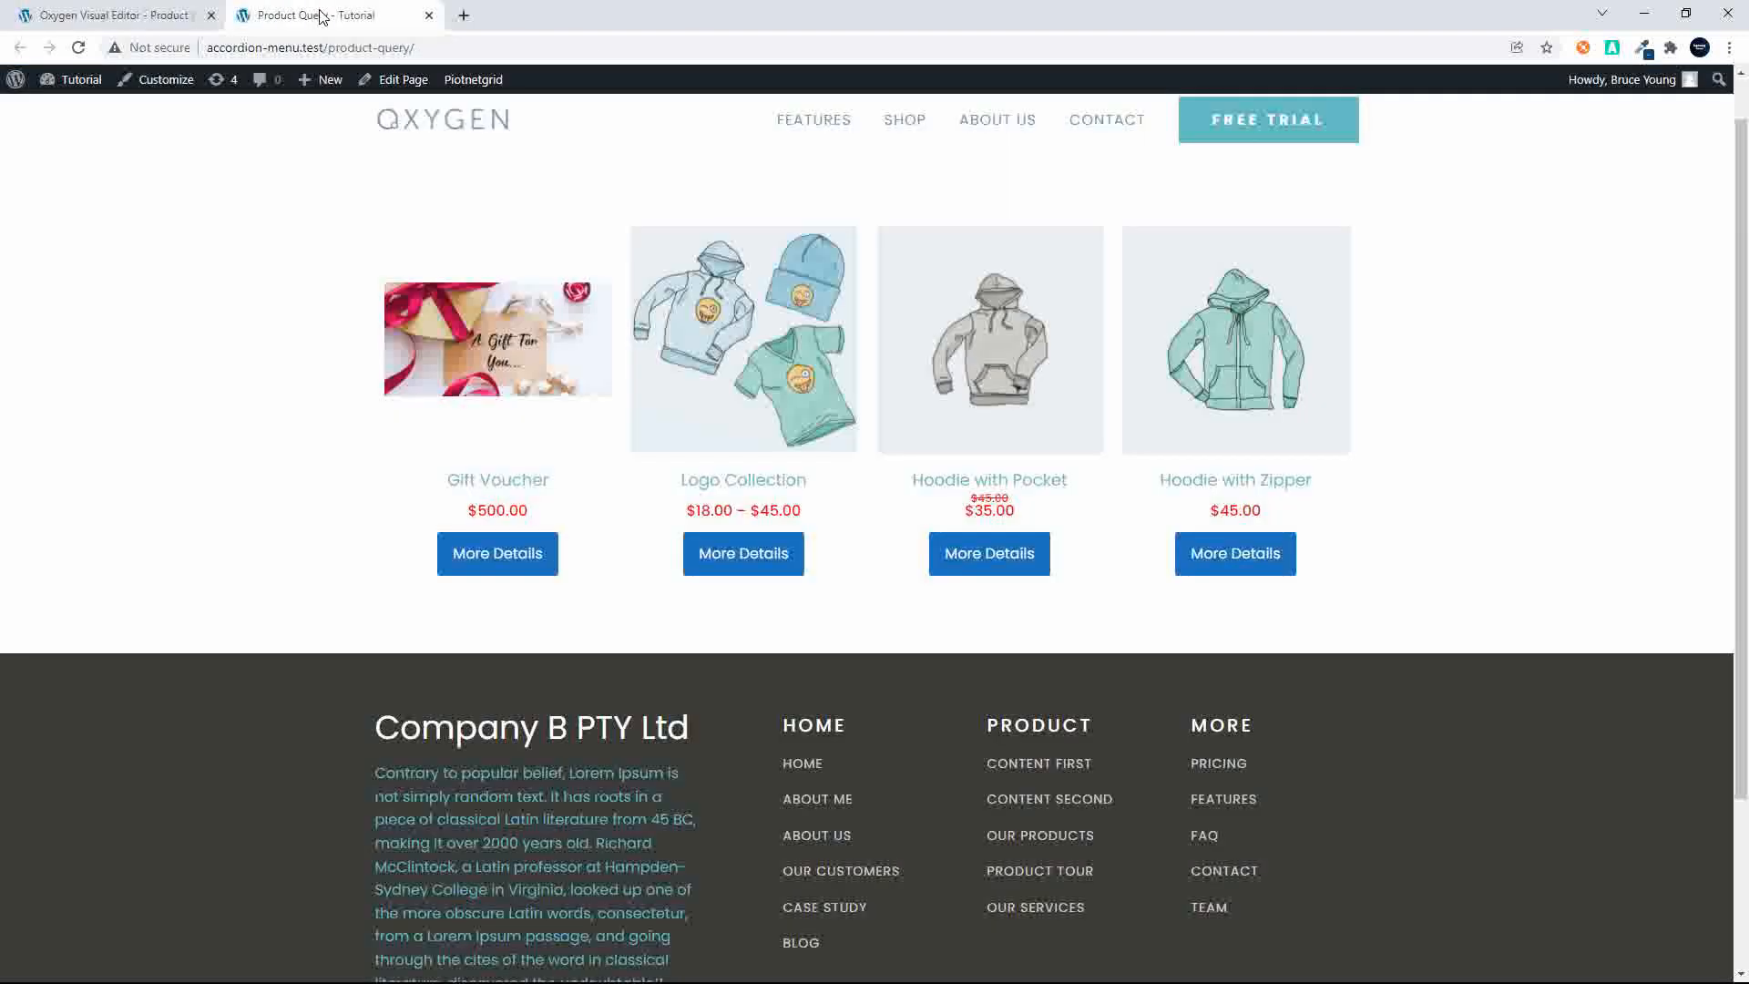
pyautogui.click(114, 15)
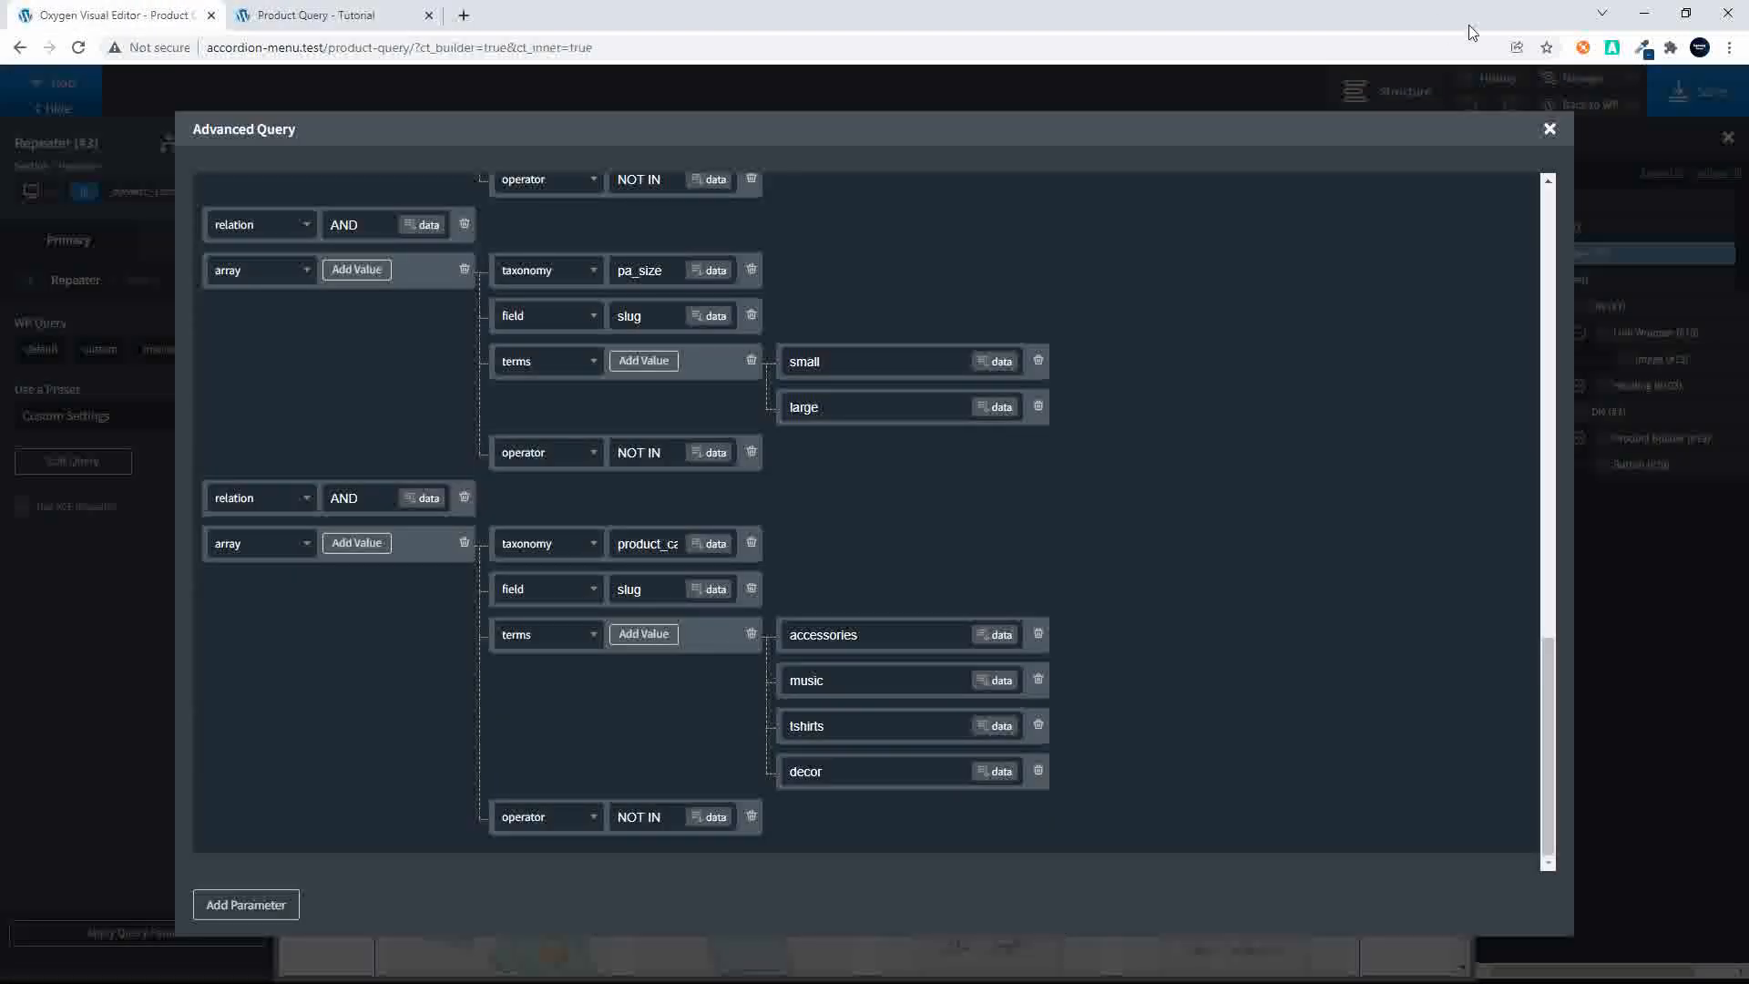
pyautogui.click(1551, 130)
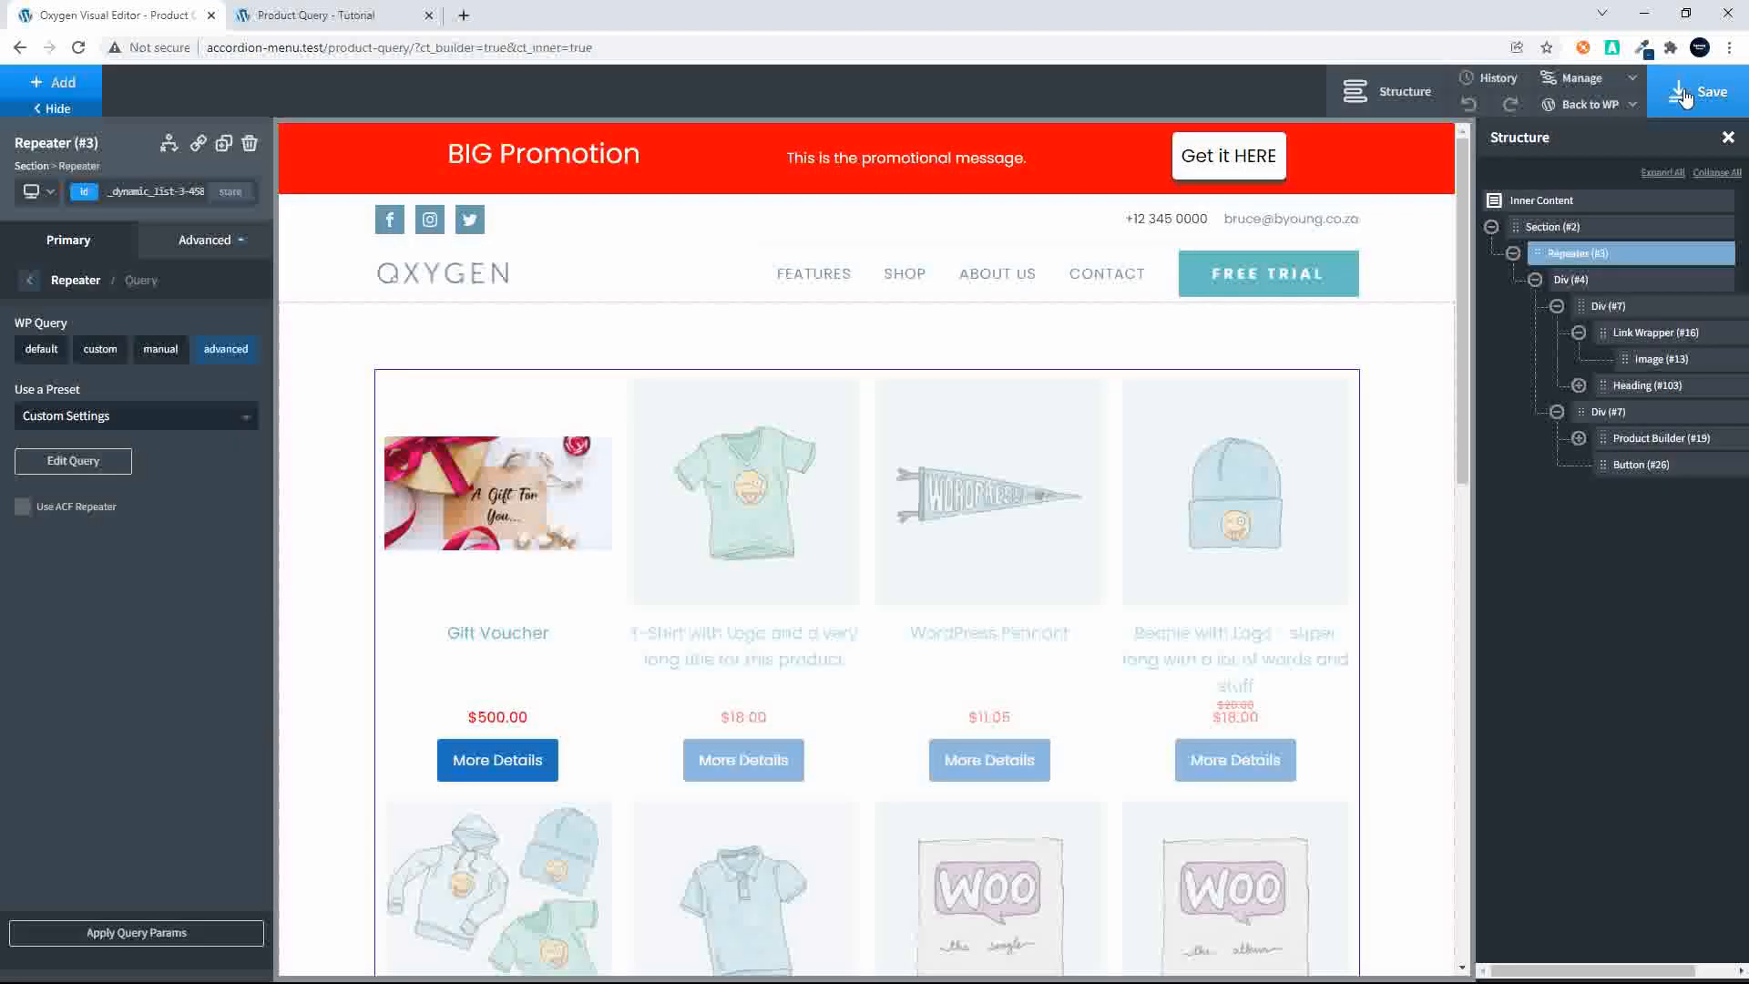
# Step: Reload the live product page to check the effect of the price condition of 50 and return to the Oxygen editor
pyautogui.click(346, 15)
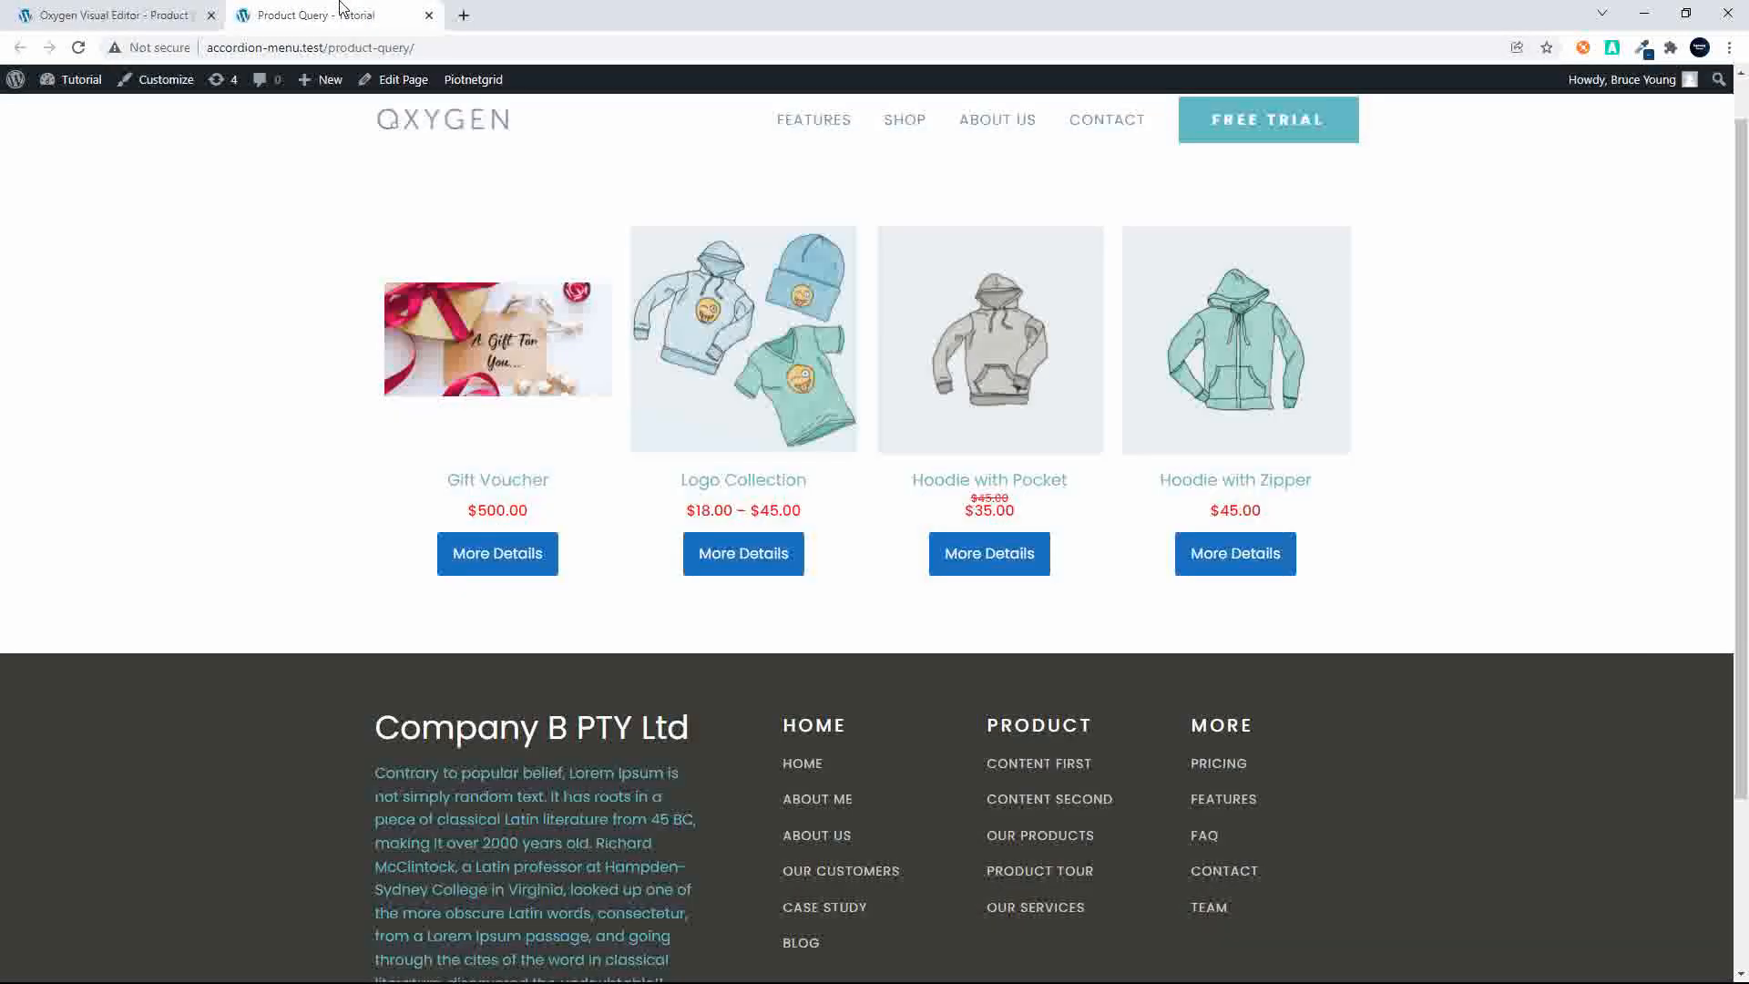
pyautogui.click(406, 46)
pyautogui.press('Return')
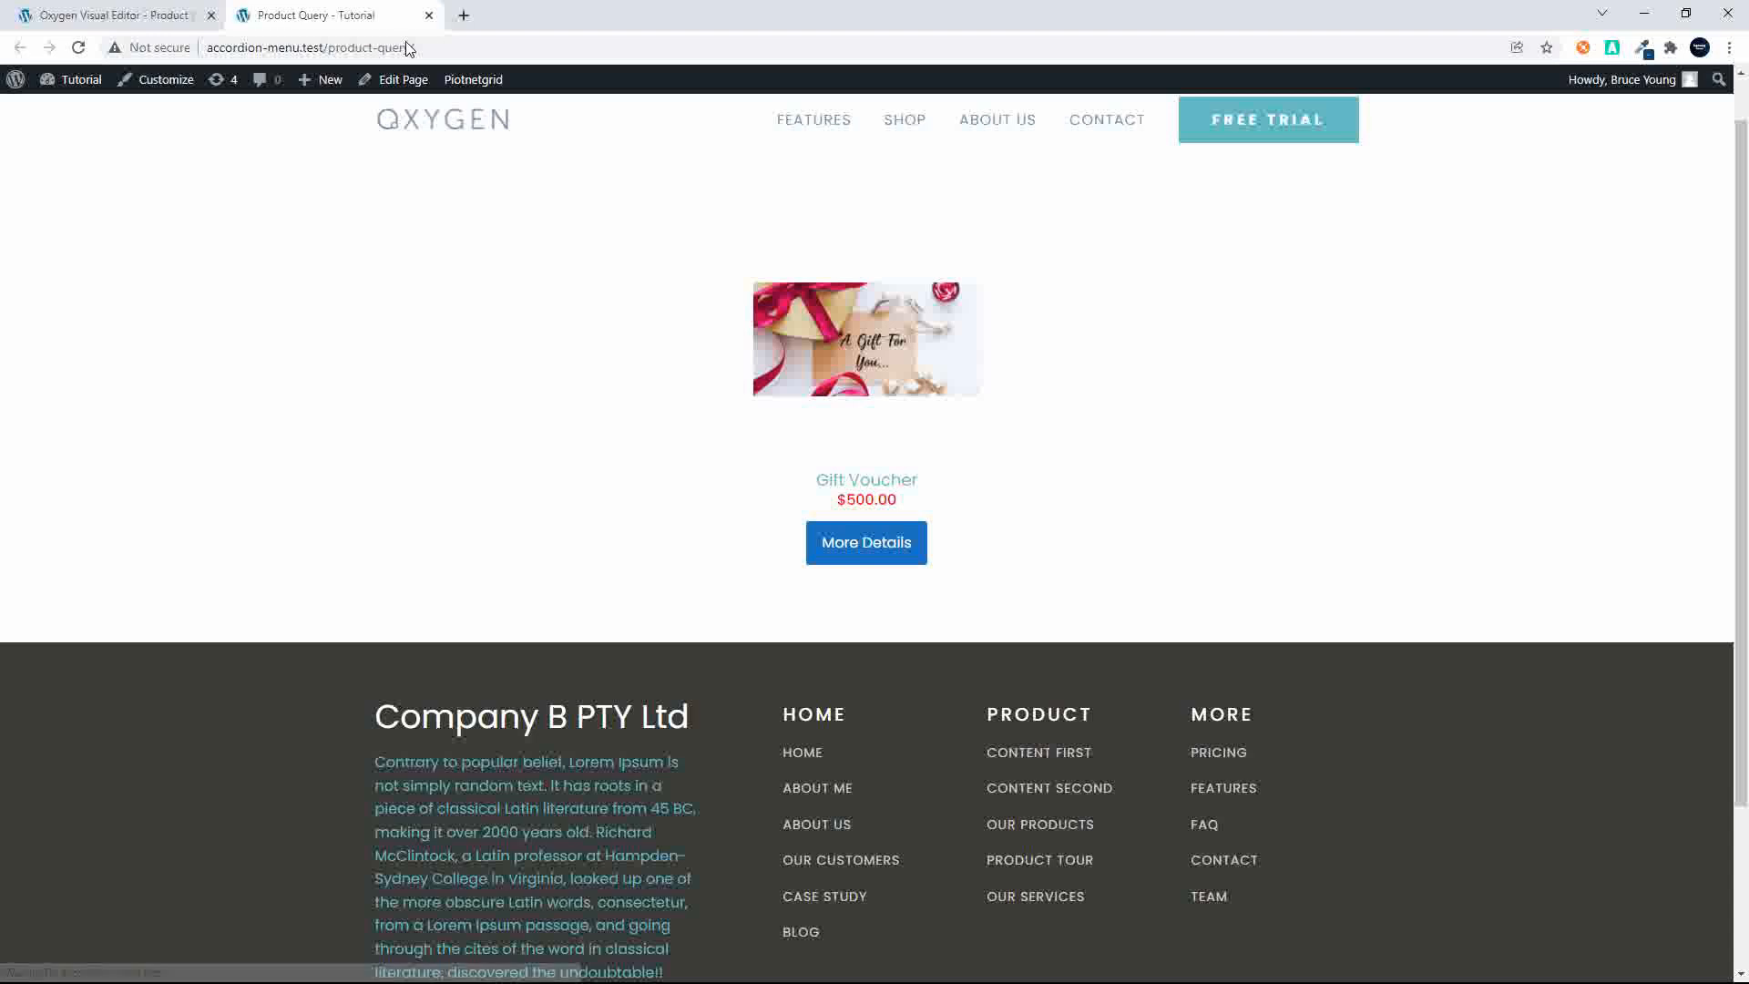
pyautogui.click(99, 17)
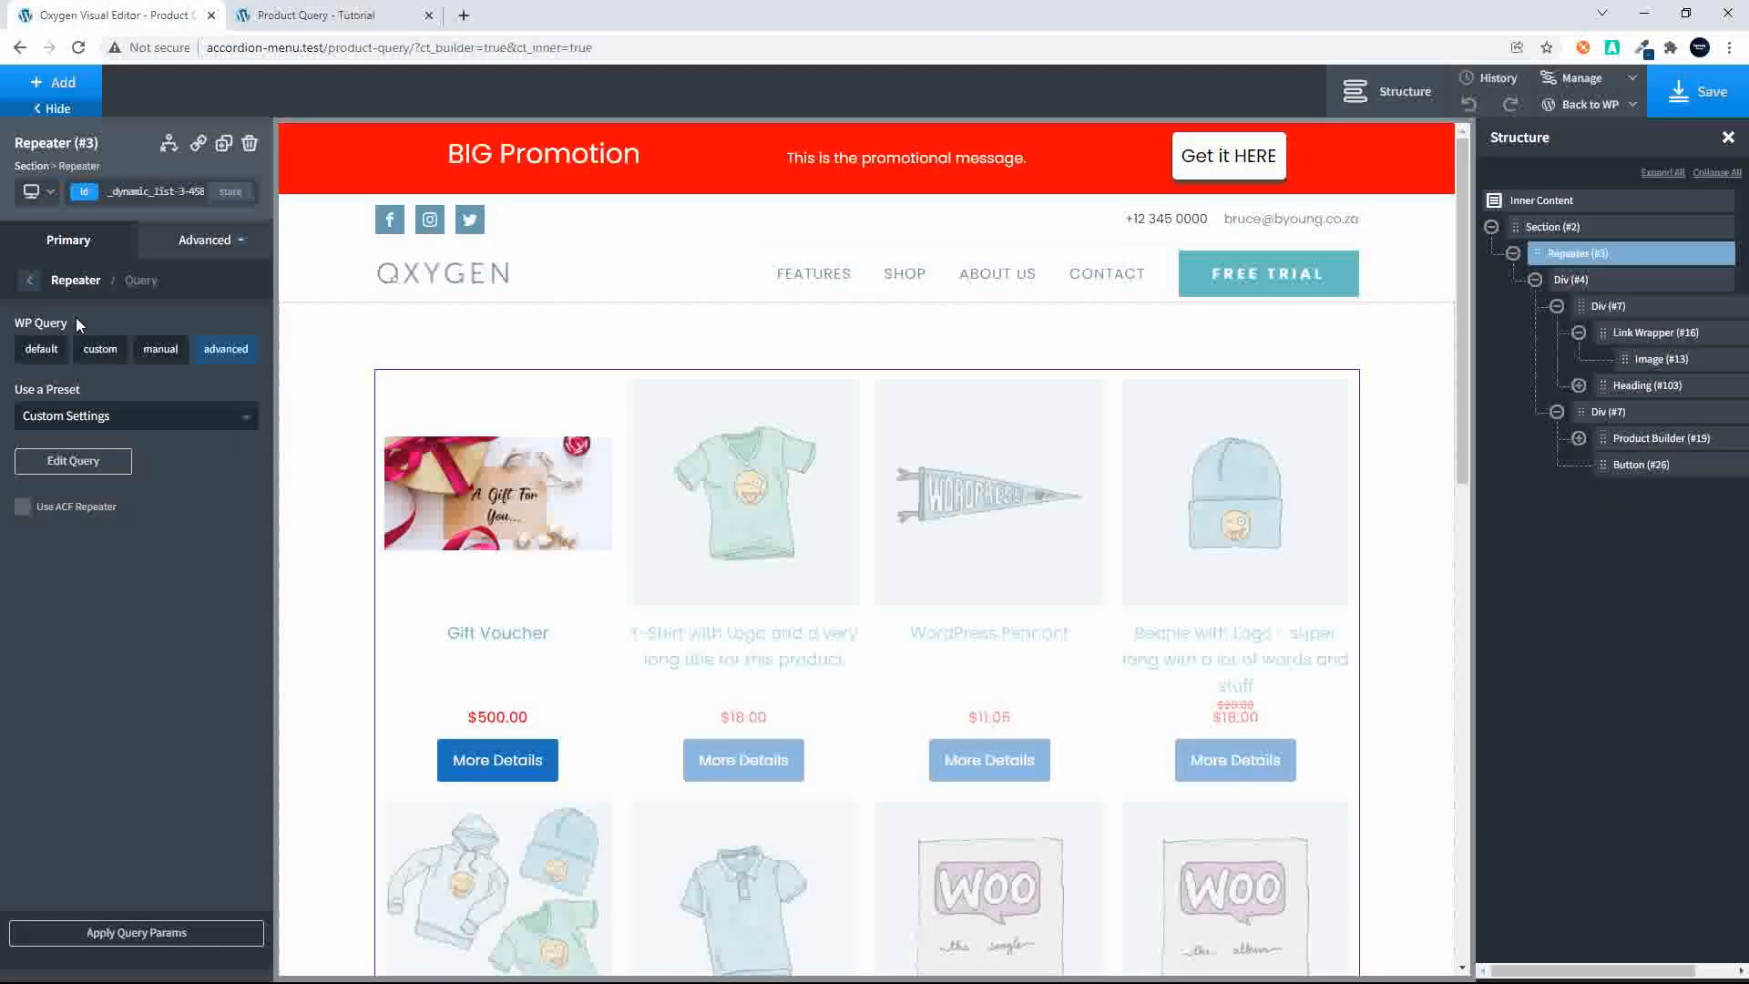
# Step: Set the meta_query relation before the stock status condition to OR in the repeater's advanced query and save the page
pyautogui.click(67, 468)
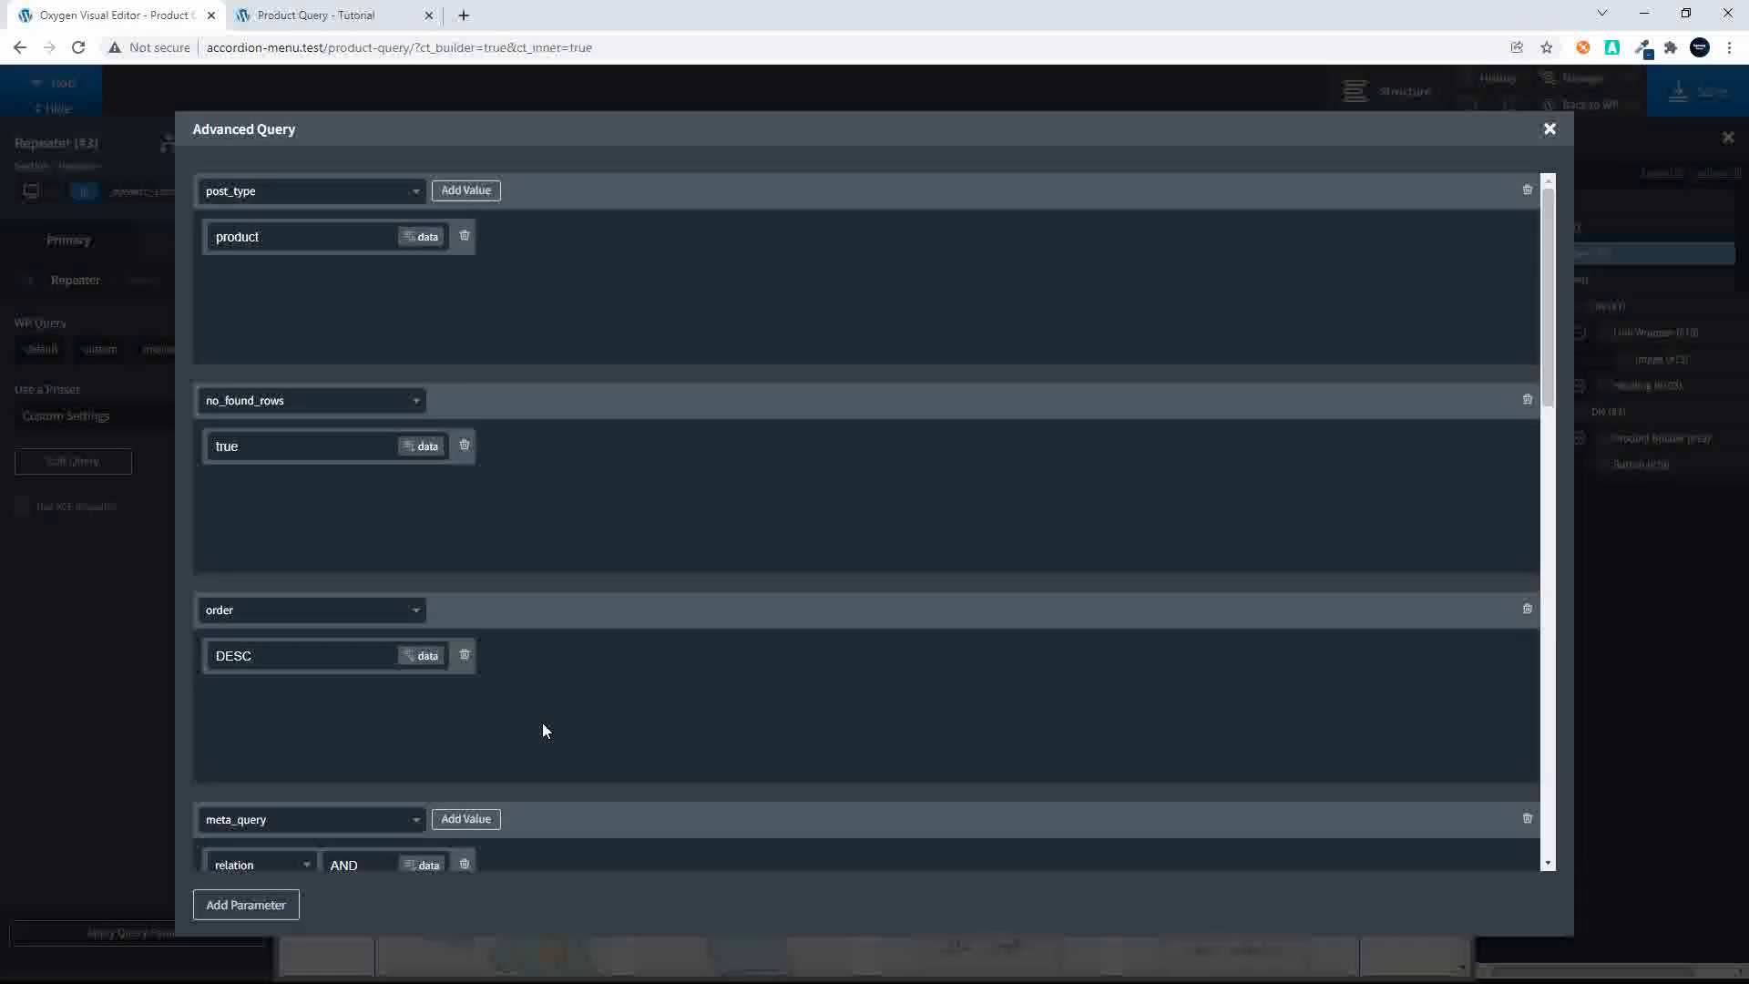
pyautogui.scroll(-10, 543, 729)
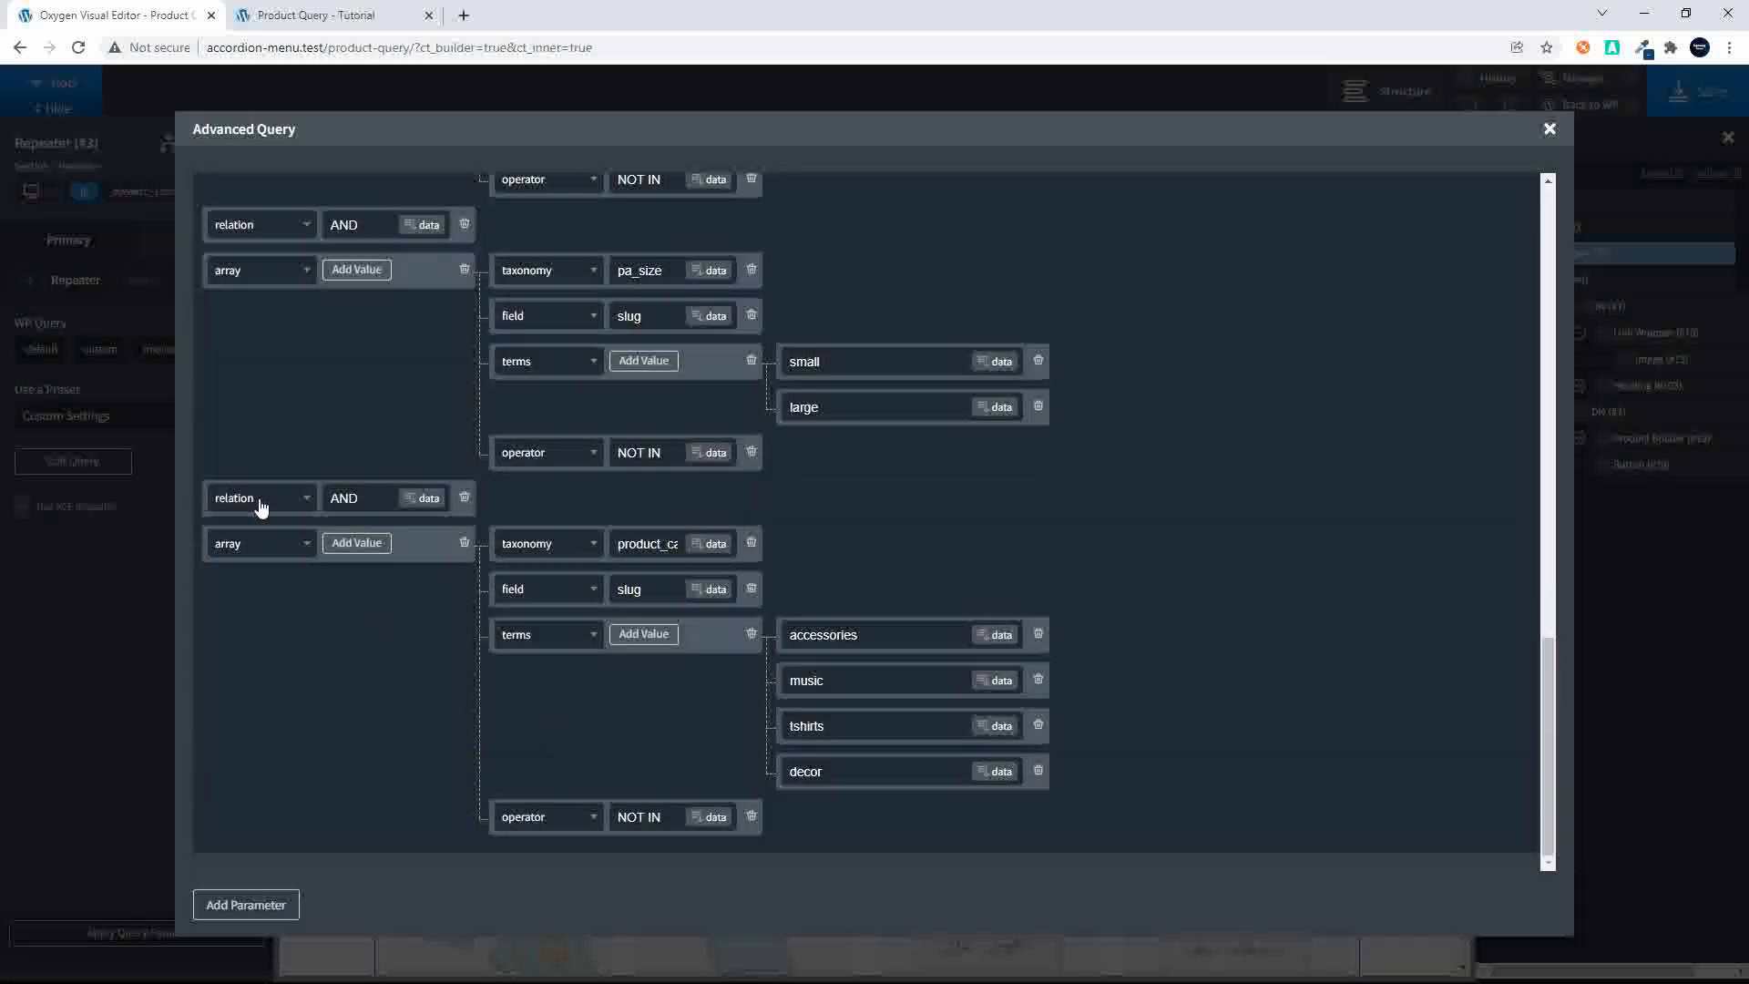
pyautogui.scroll(5, 376, 512)
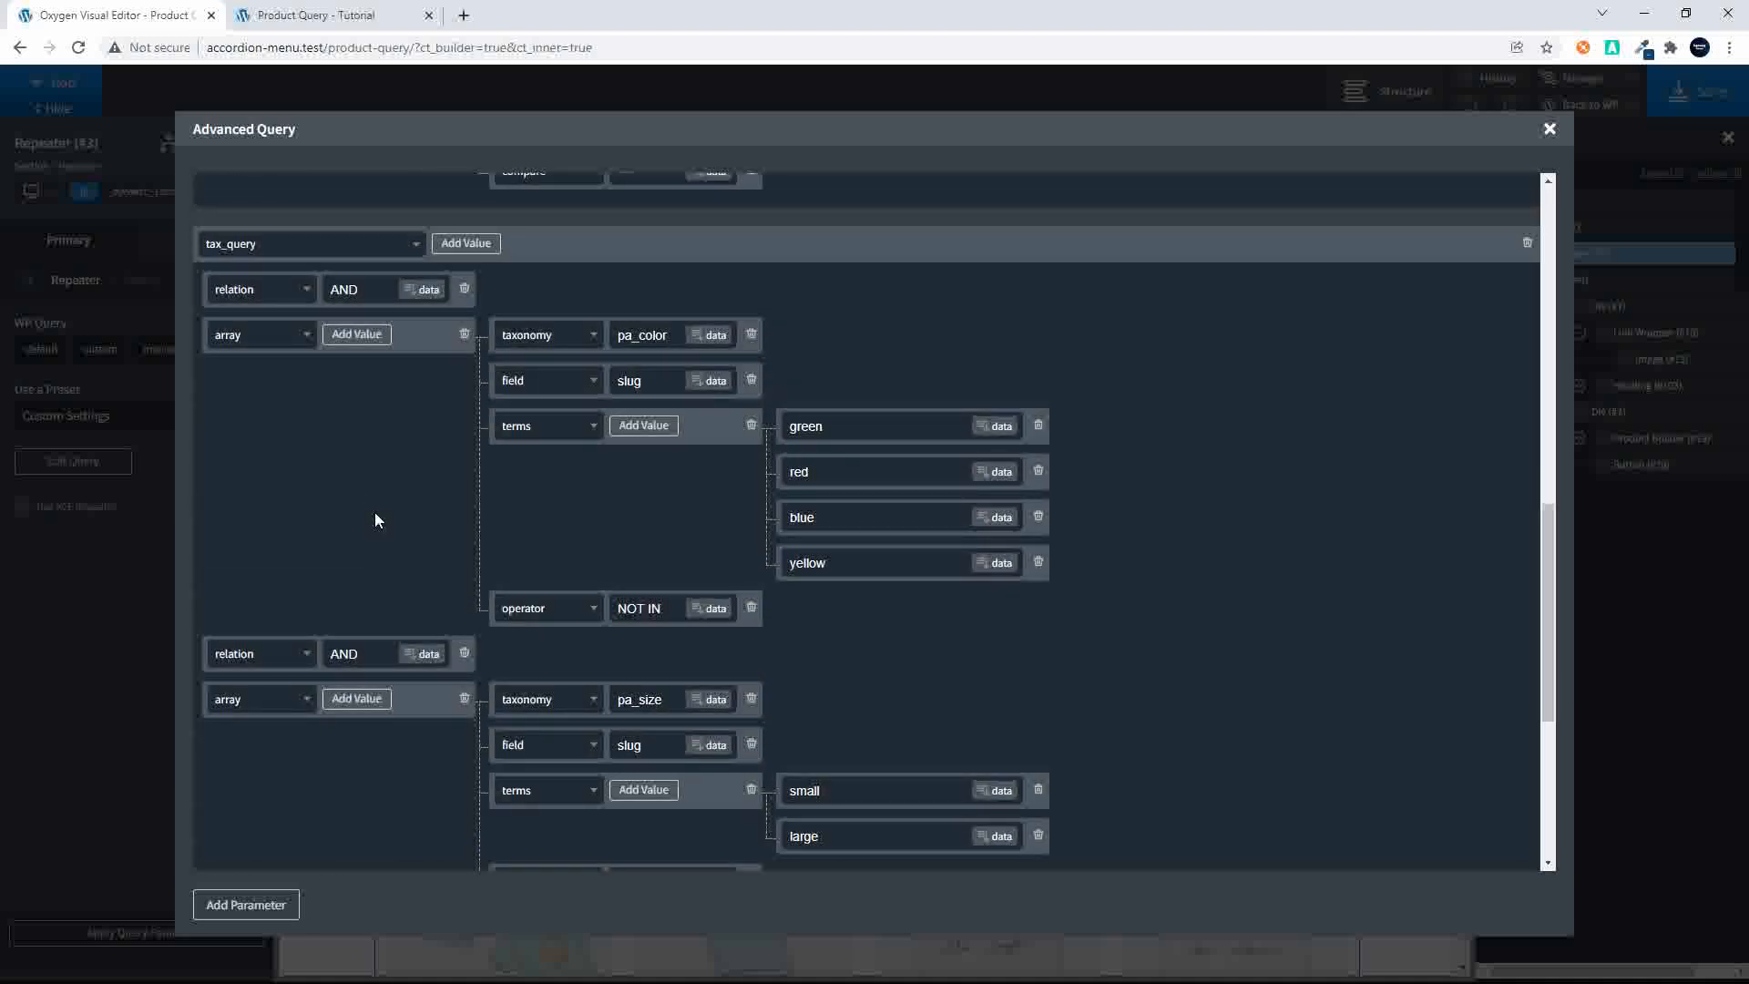
pyautogui.scroll(4, 376, 519)
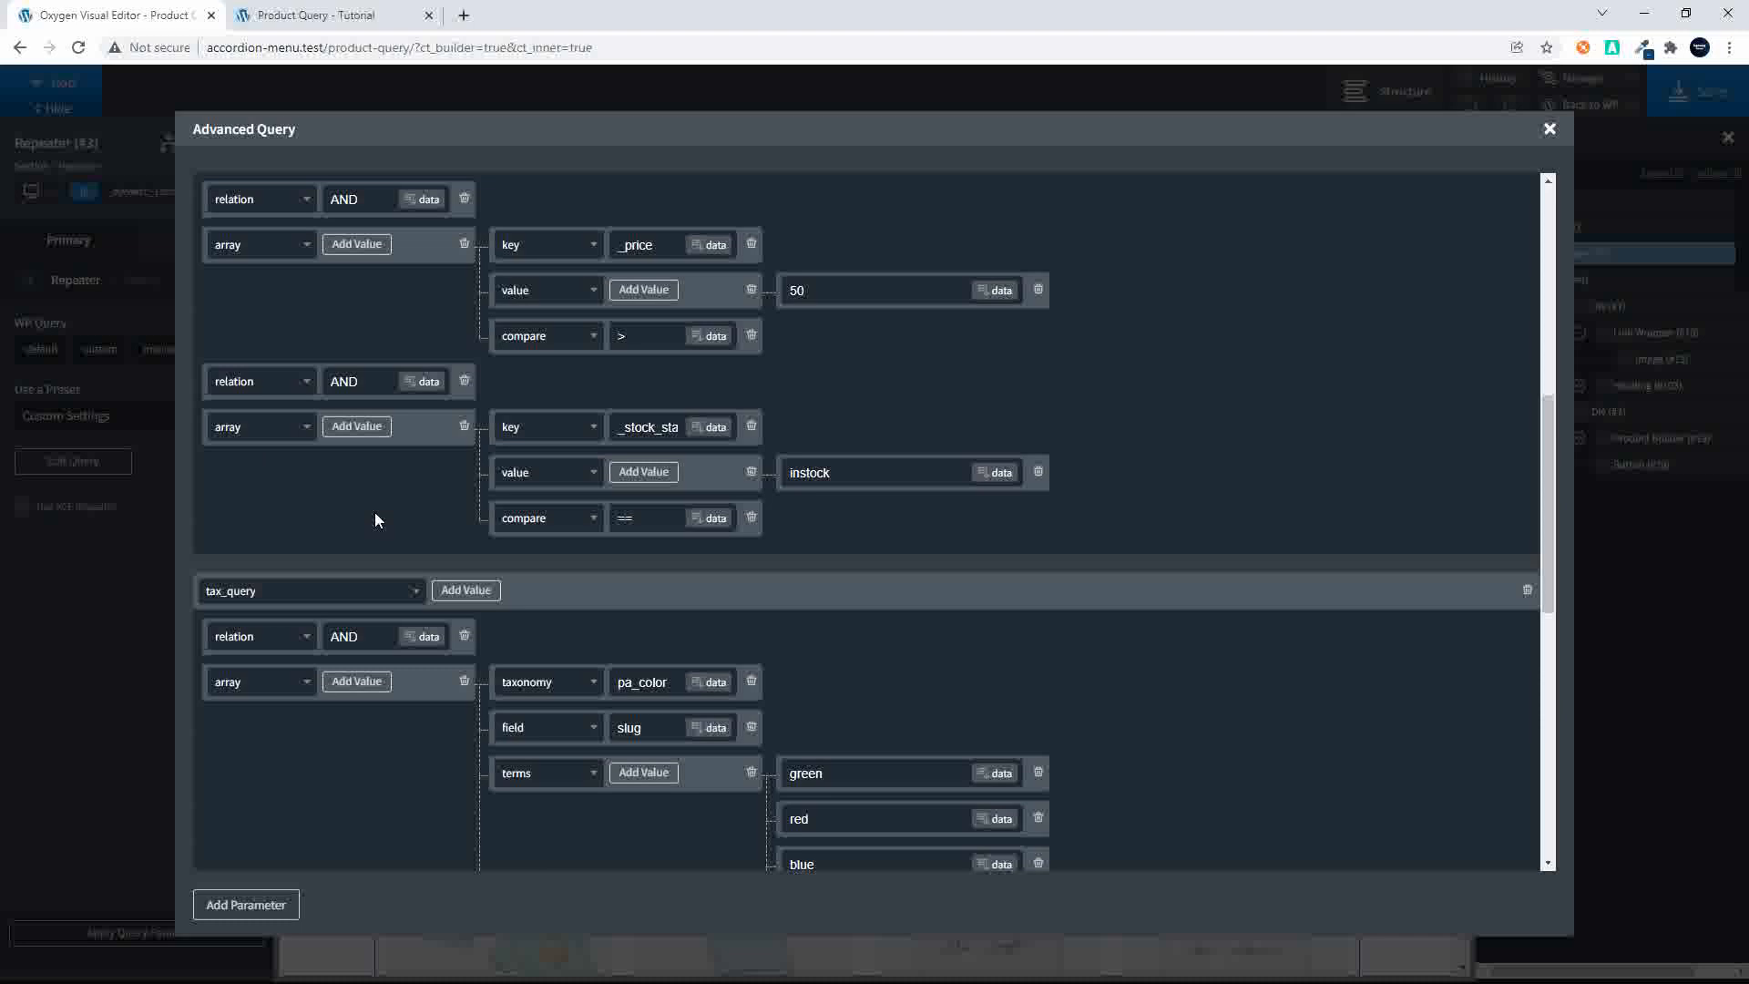
pyautogui.scroll(1, 375, 520)
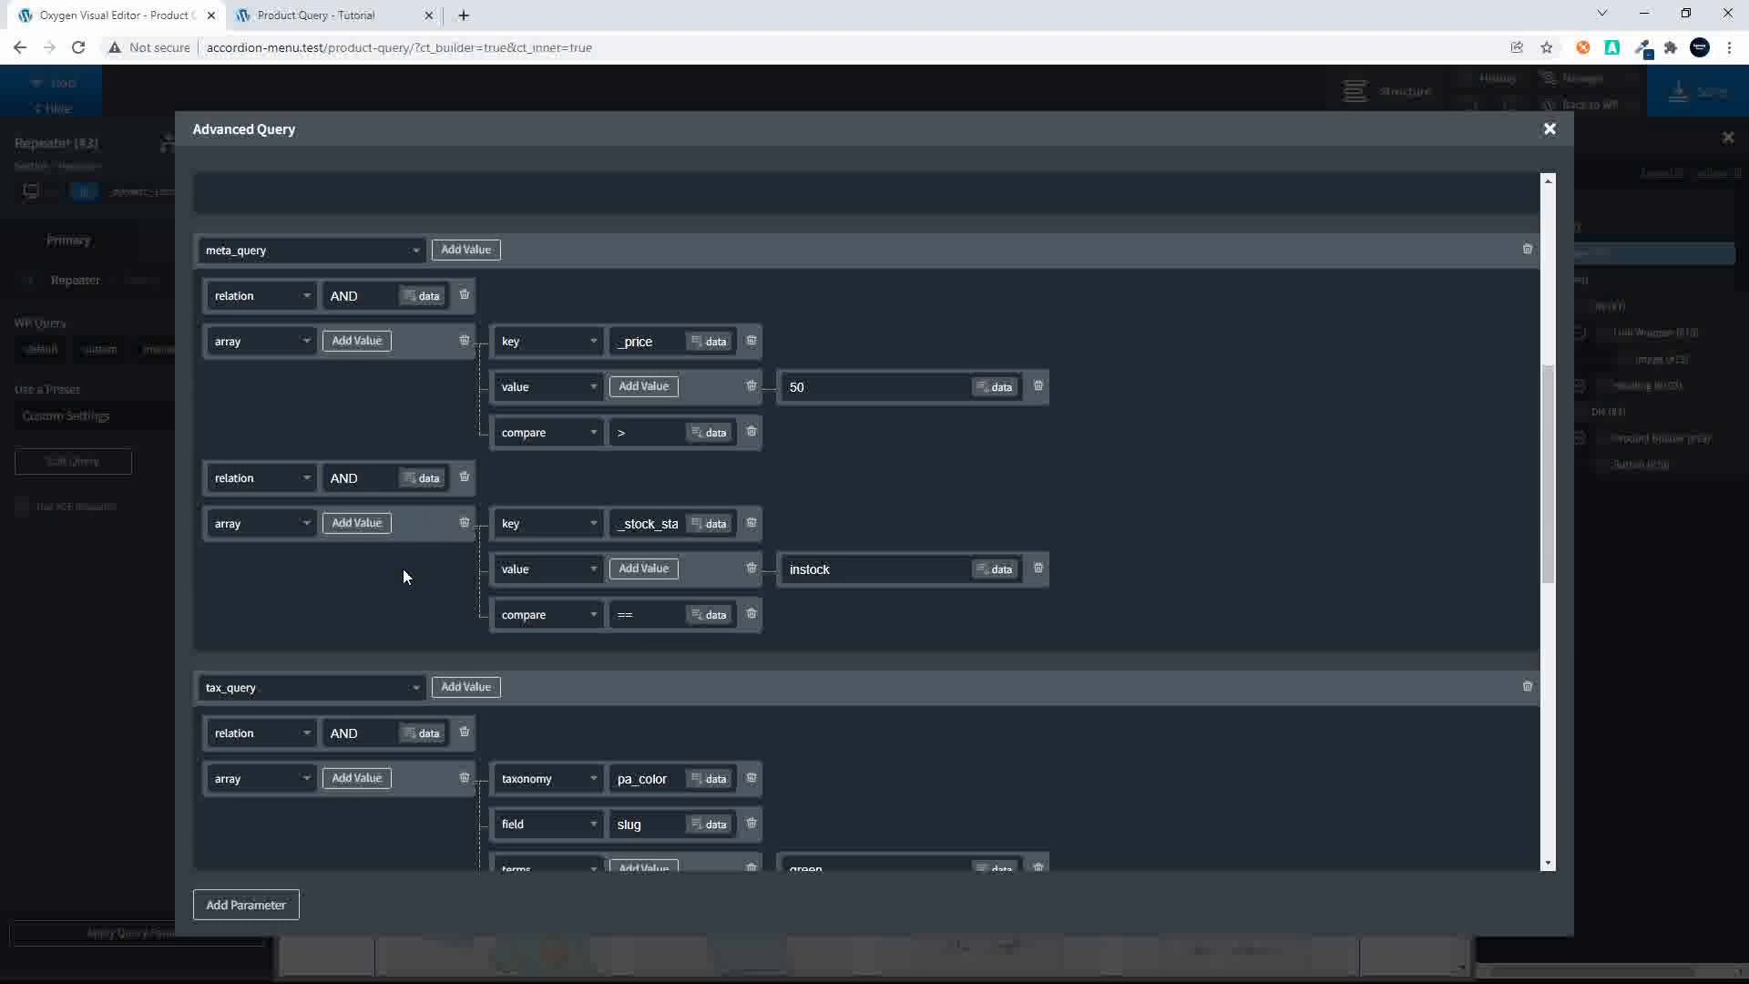
pyautogui.moveTo(367, 471); pyautogui.dragTo(310, 483)
pyautogui.write('OR')
pyautogui.click(1550, 130)
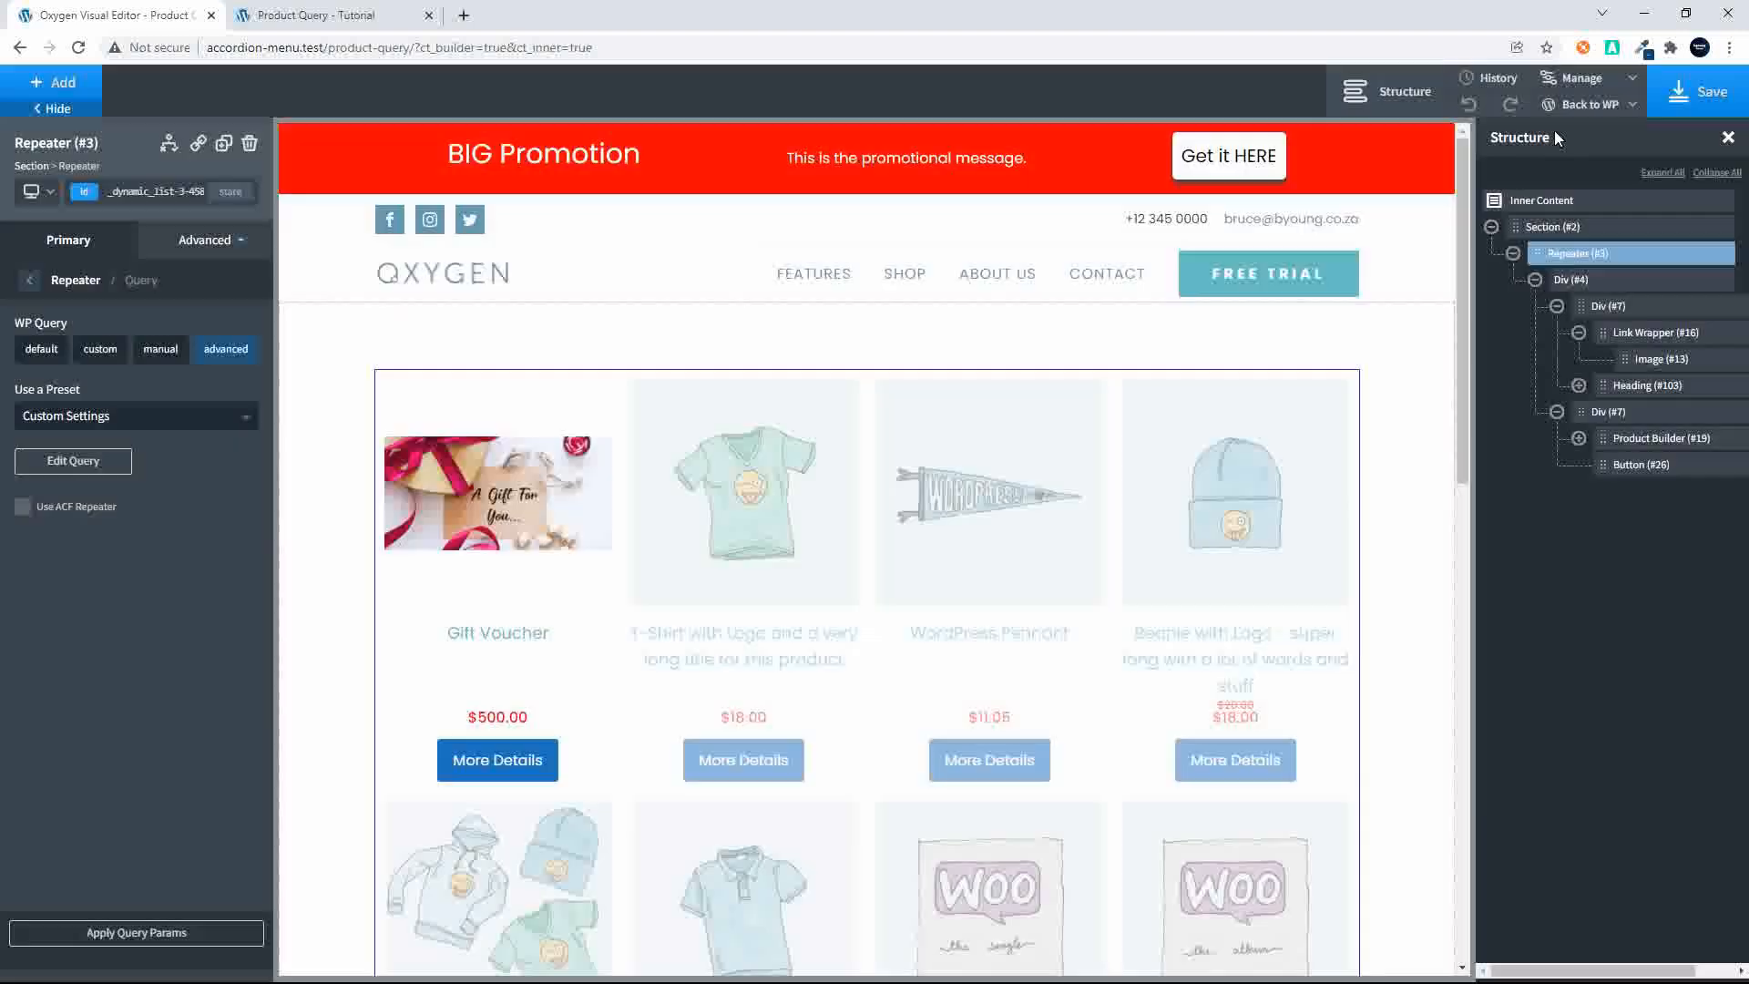
pyautogui.click(1711, 90)
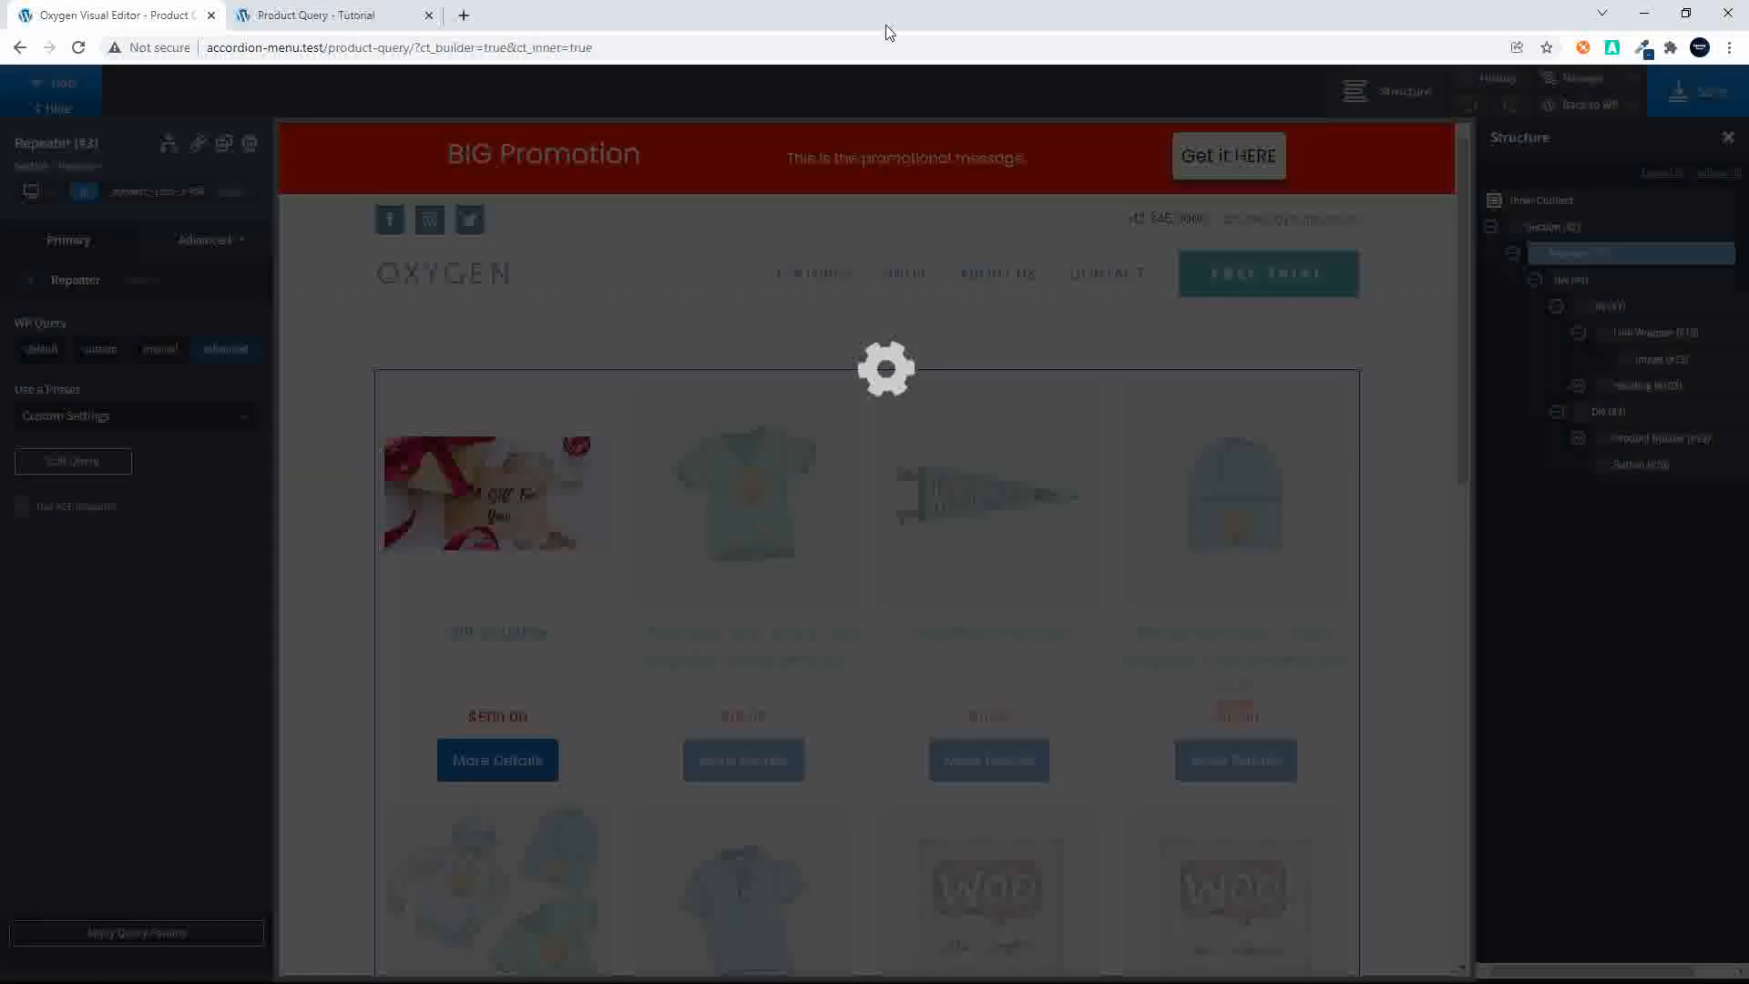
# Step: Reload the live product page to check the effect of the meta_query OR relation and return to the Oxygen editor
pyautogui.click(289, 13)
pyautogui.click(347, 53)
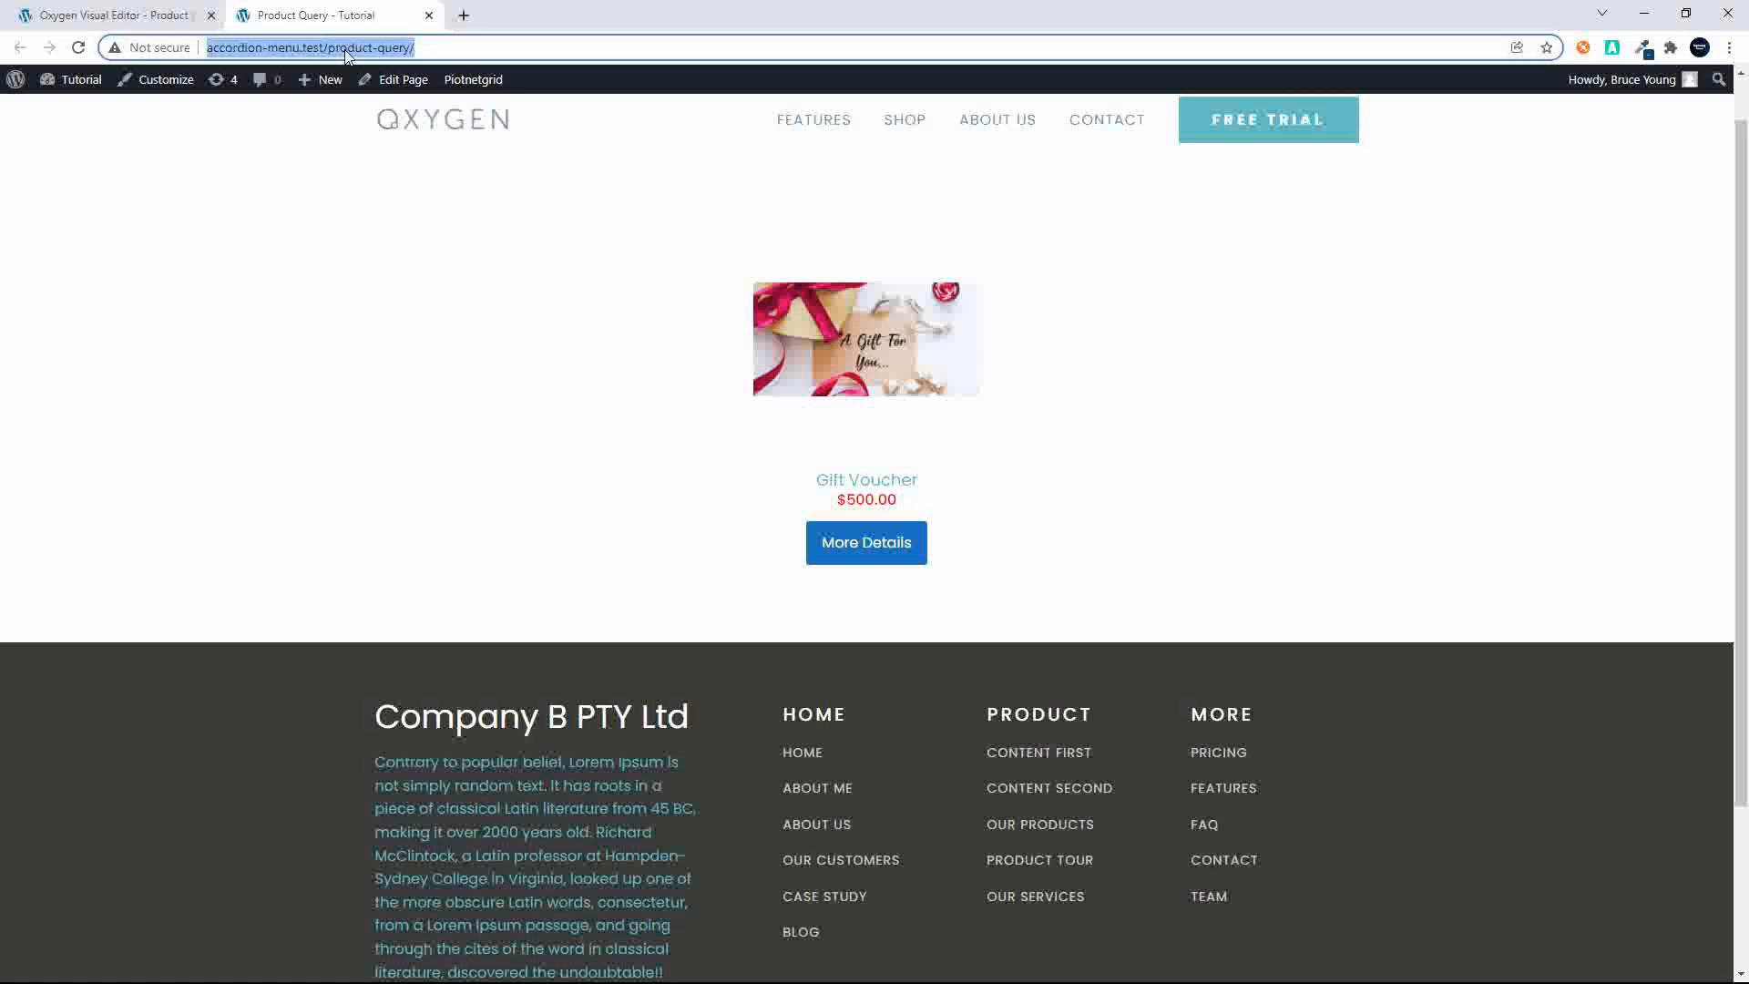
pyautogui.press('Return')
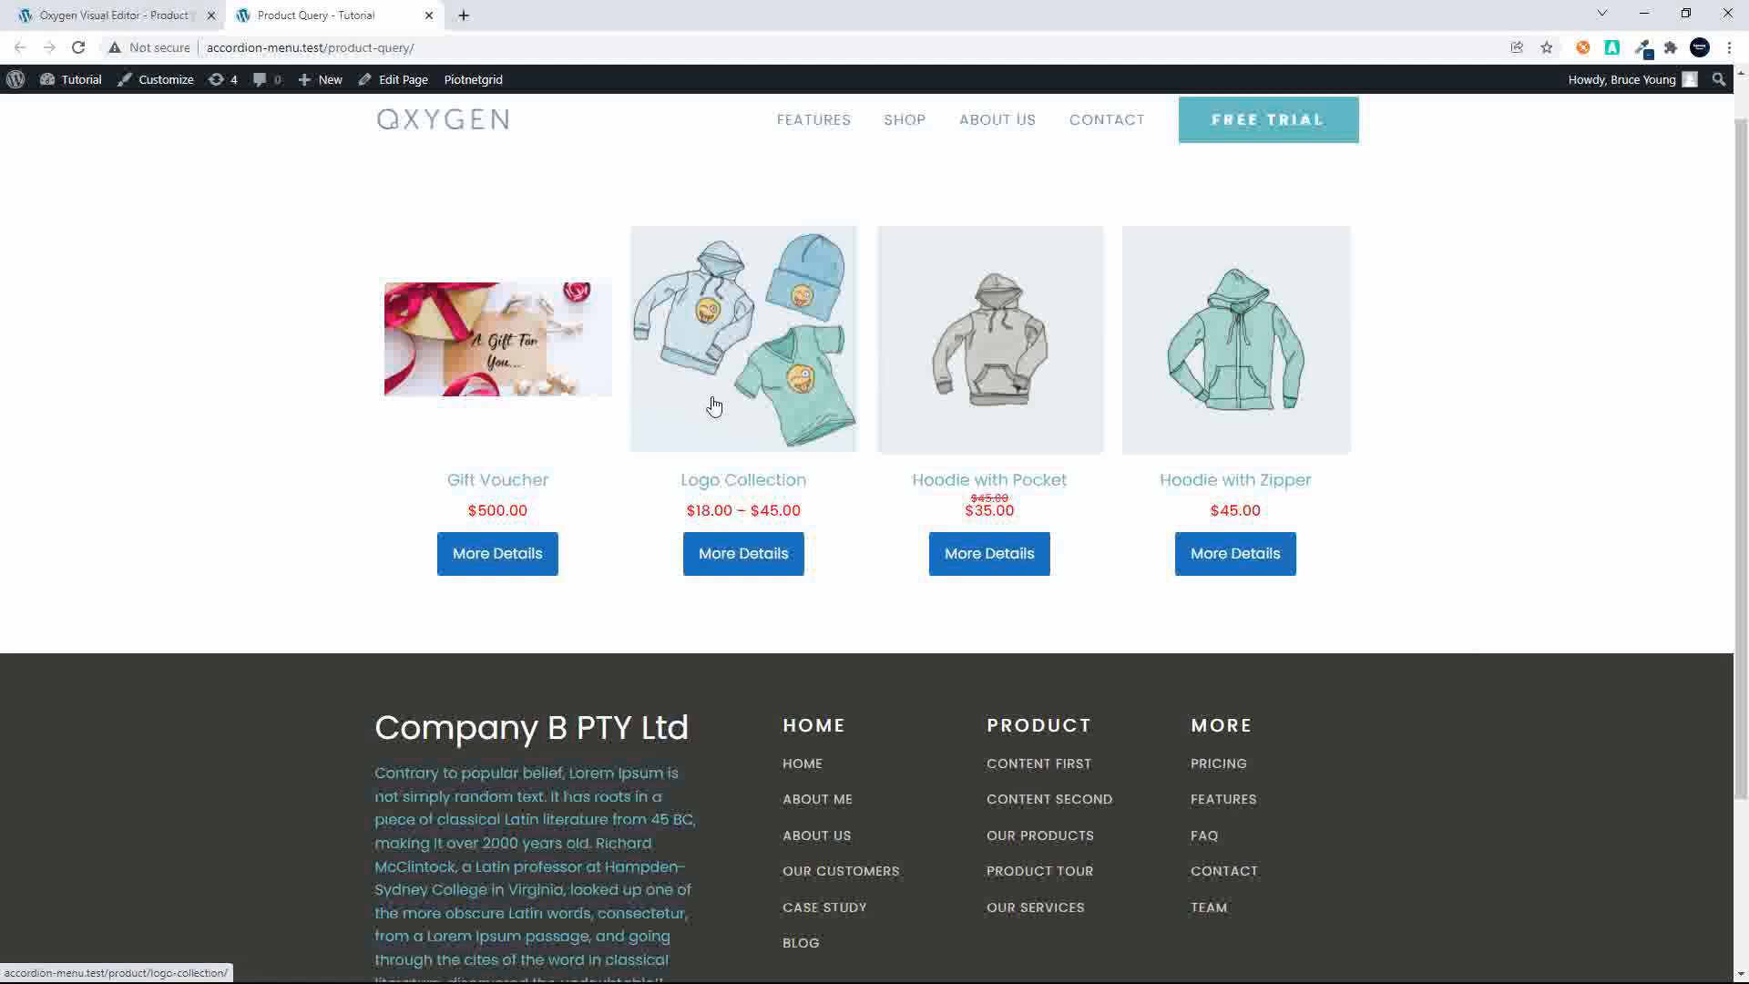
pyautogui.click(125, 16)
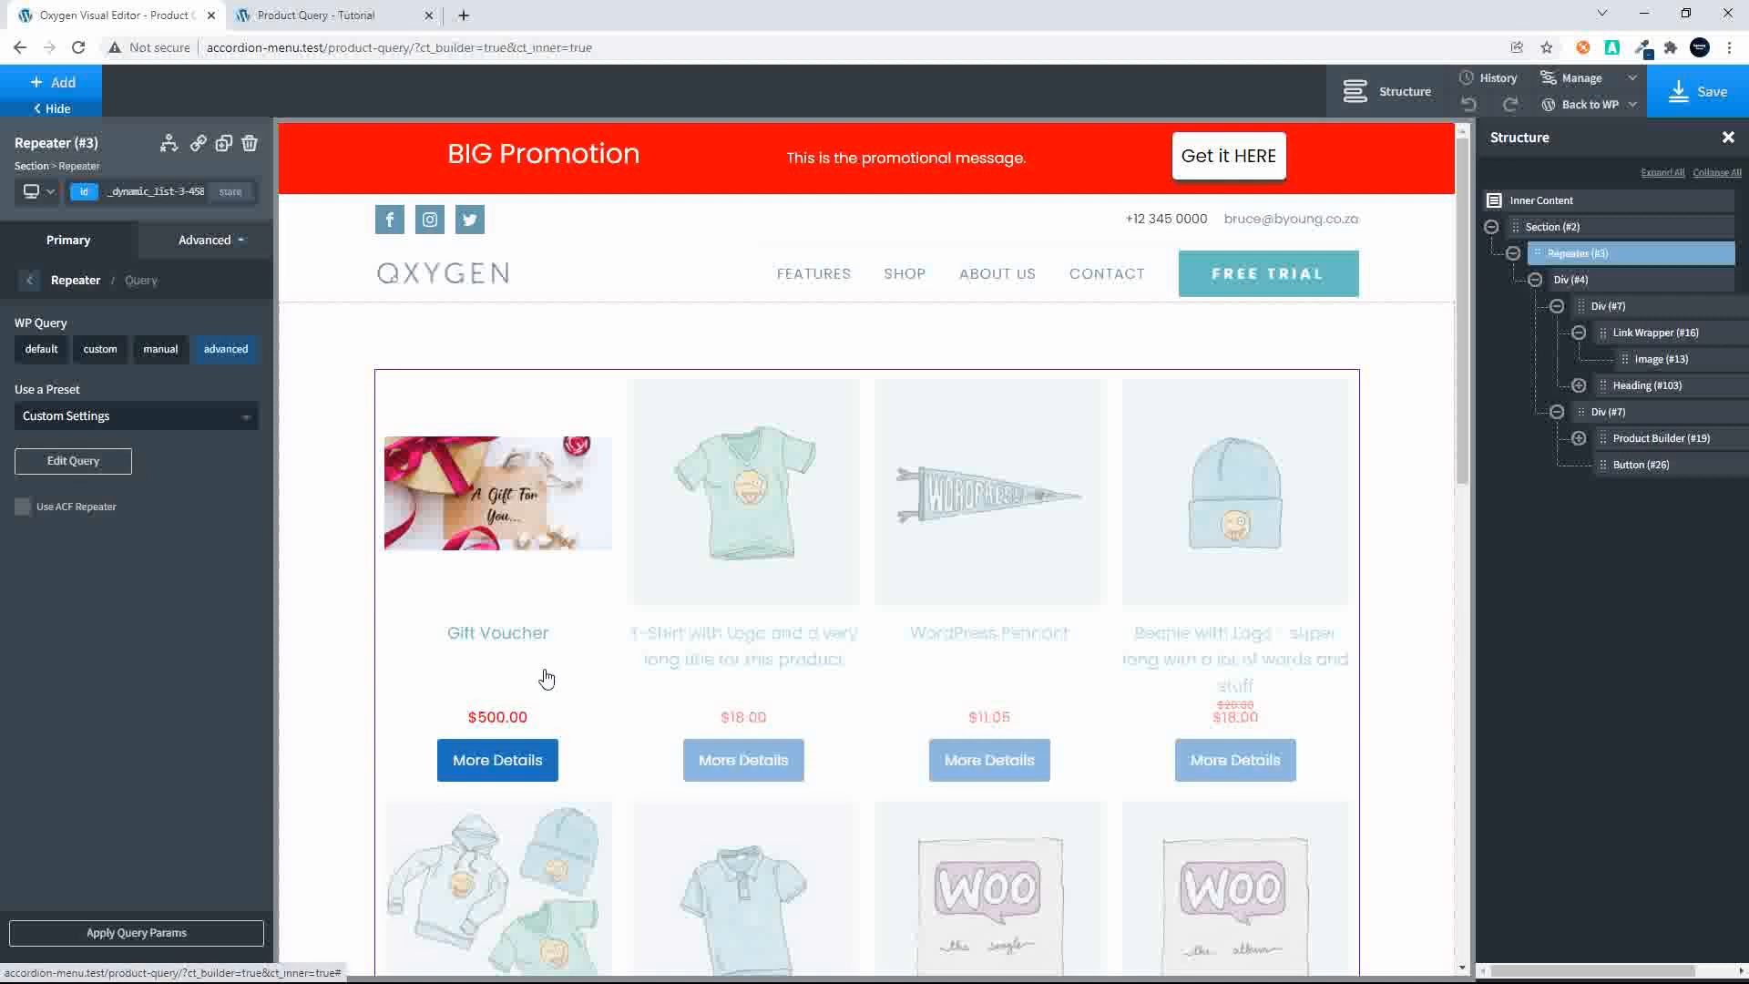
# Step: Compare the product_cat exclusions with the live page, set the tax_query relation before the product_cat array to OR and save the page
pyautogui.scroll(-10, 544, 672)
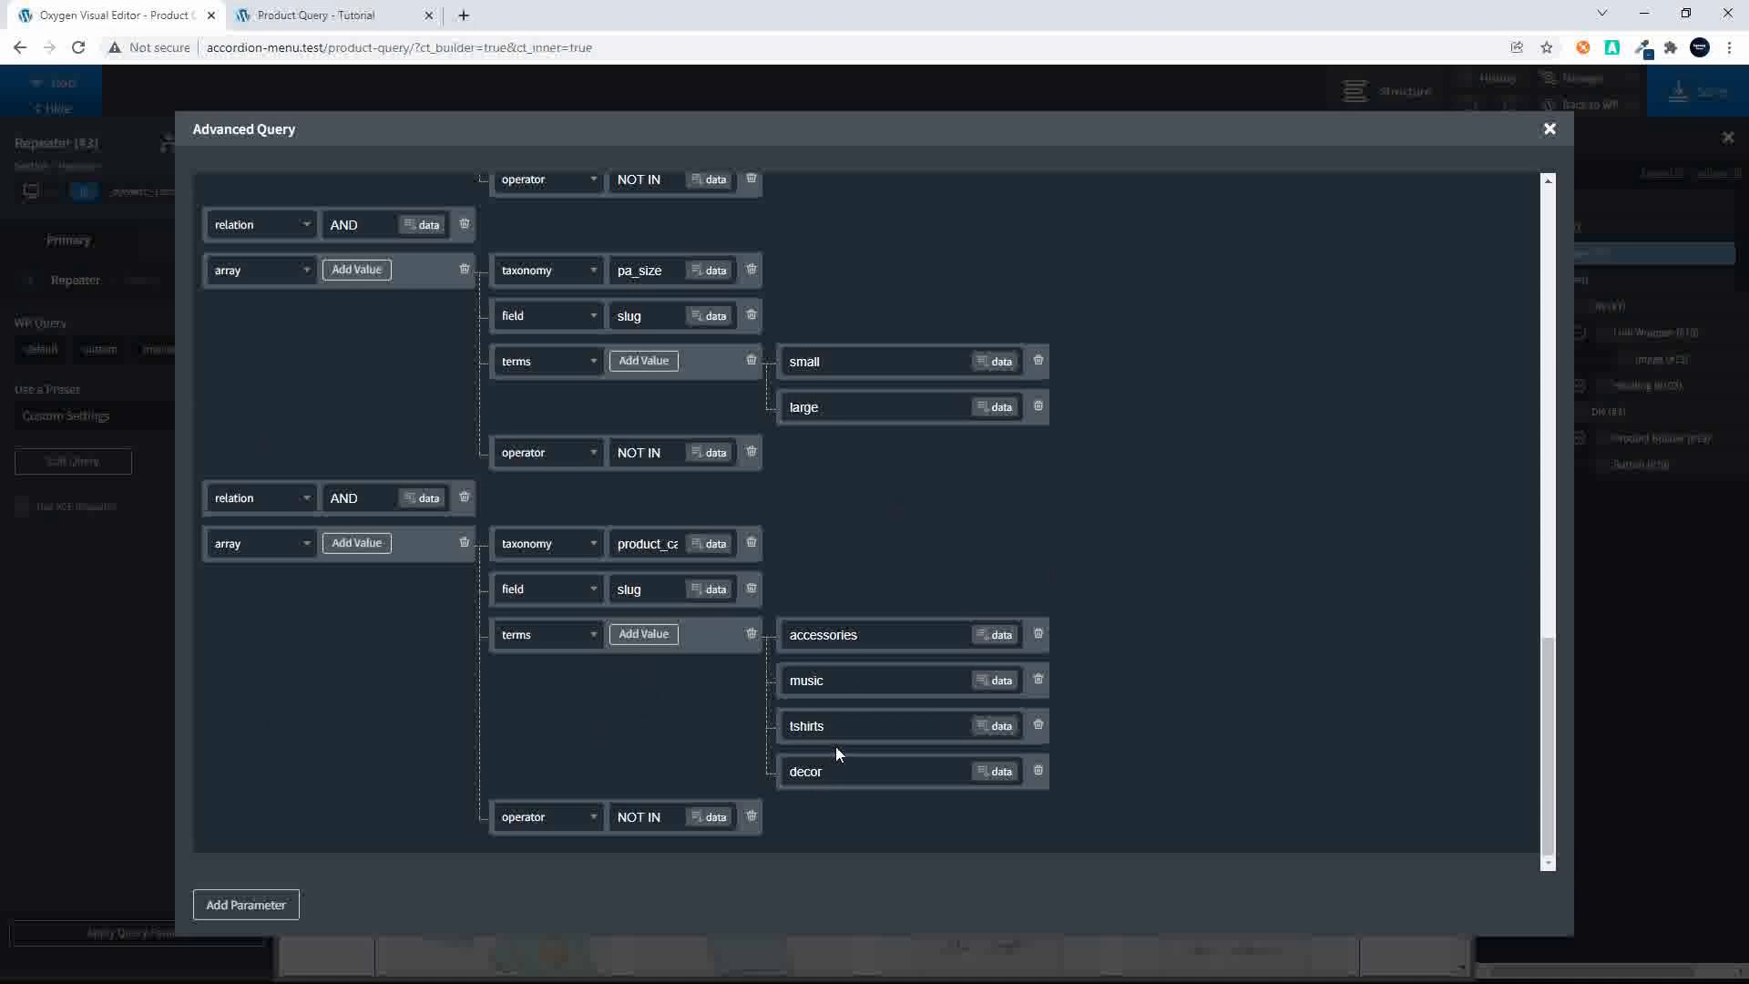
pyautogui.click(321, 12)
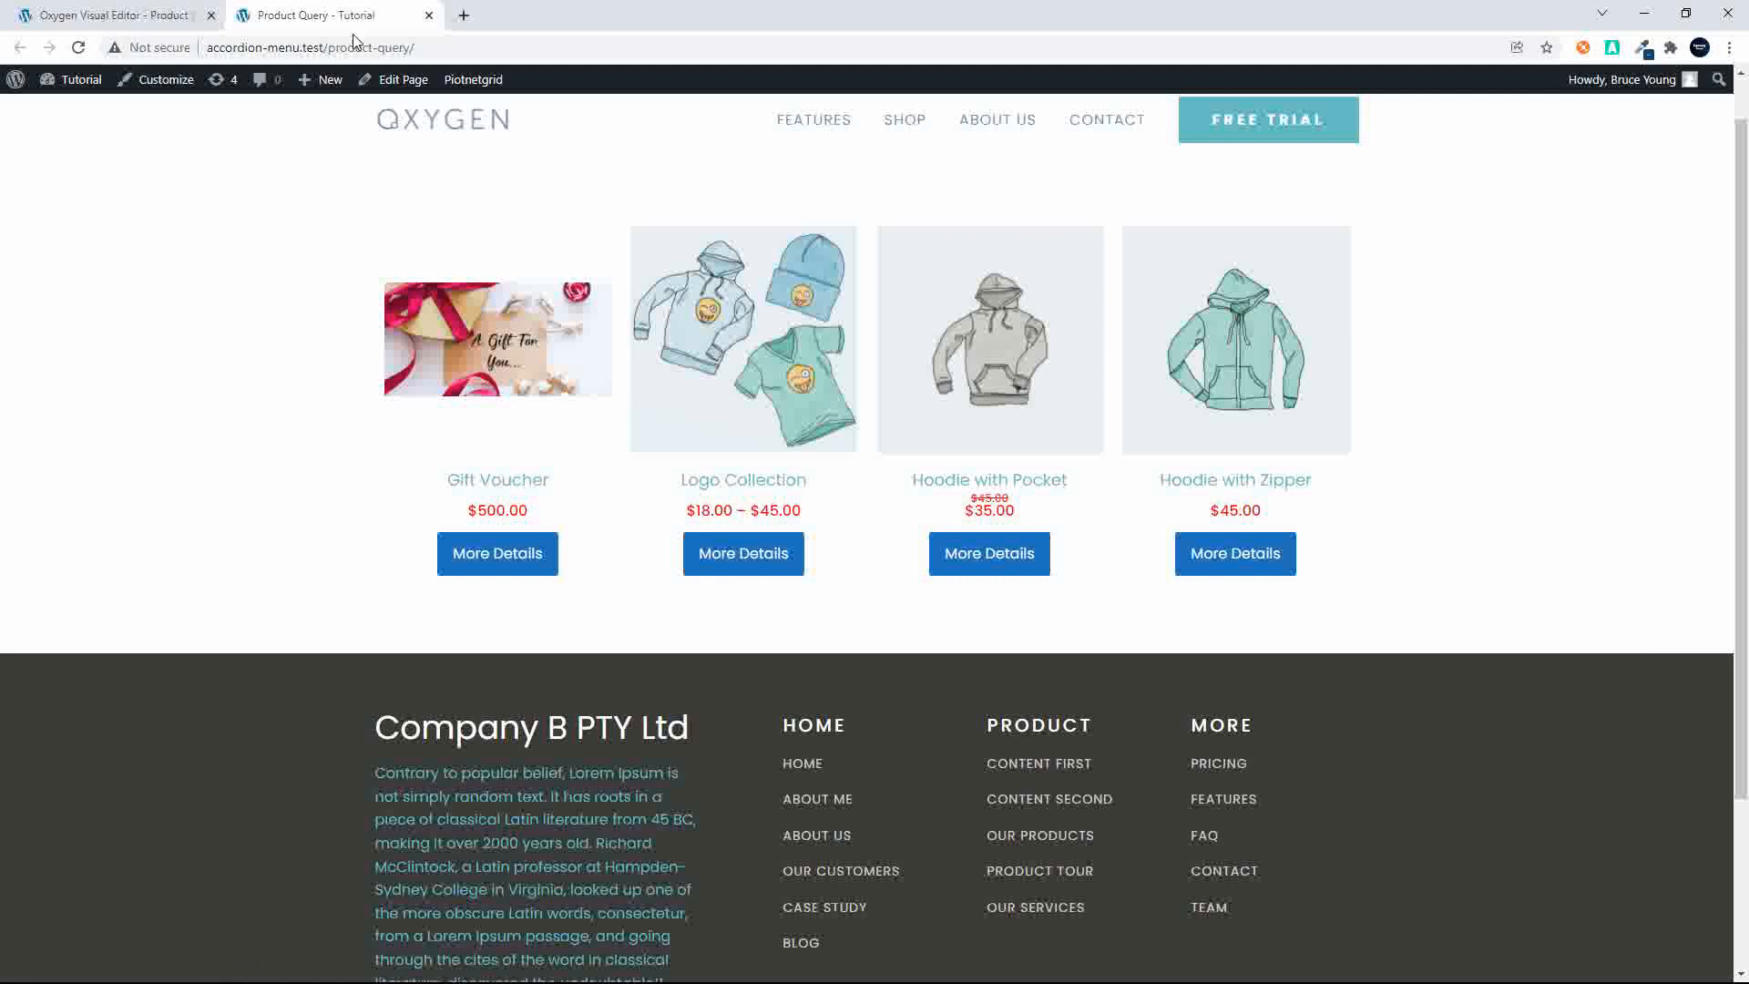
pyautogui.click(162, 18)
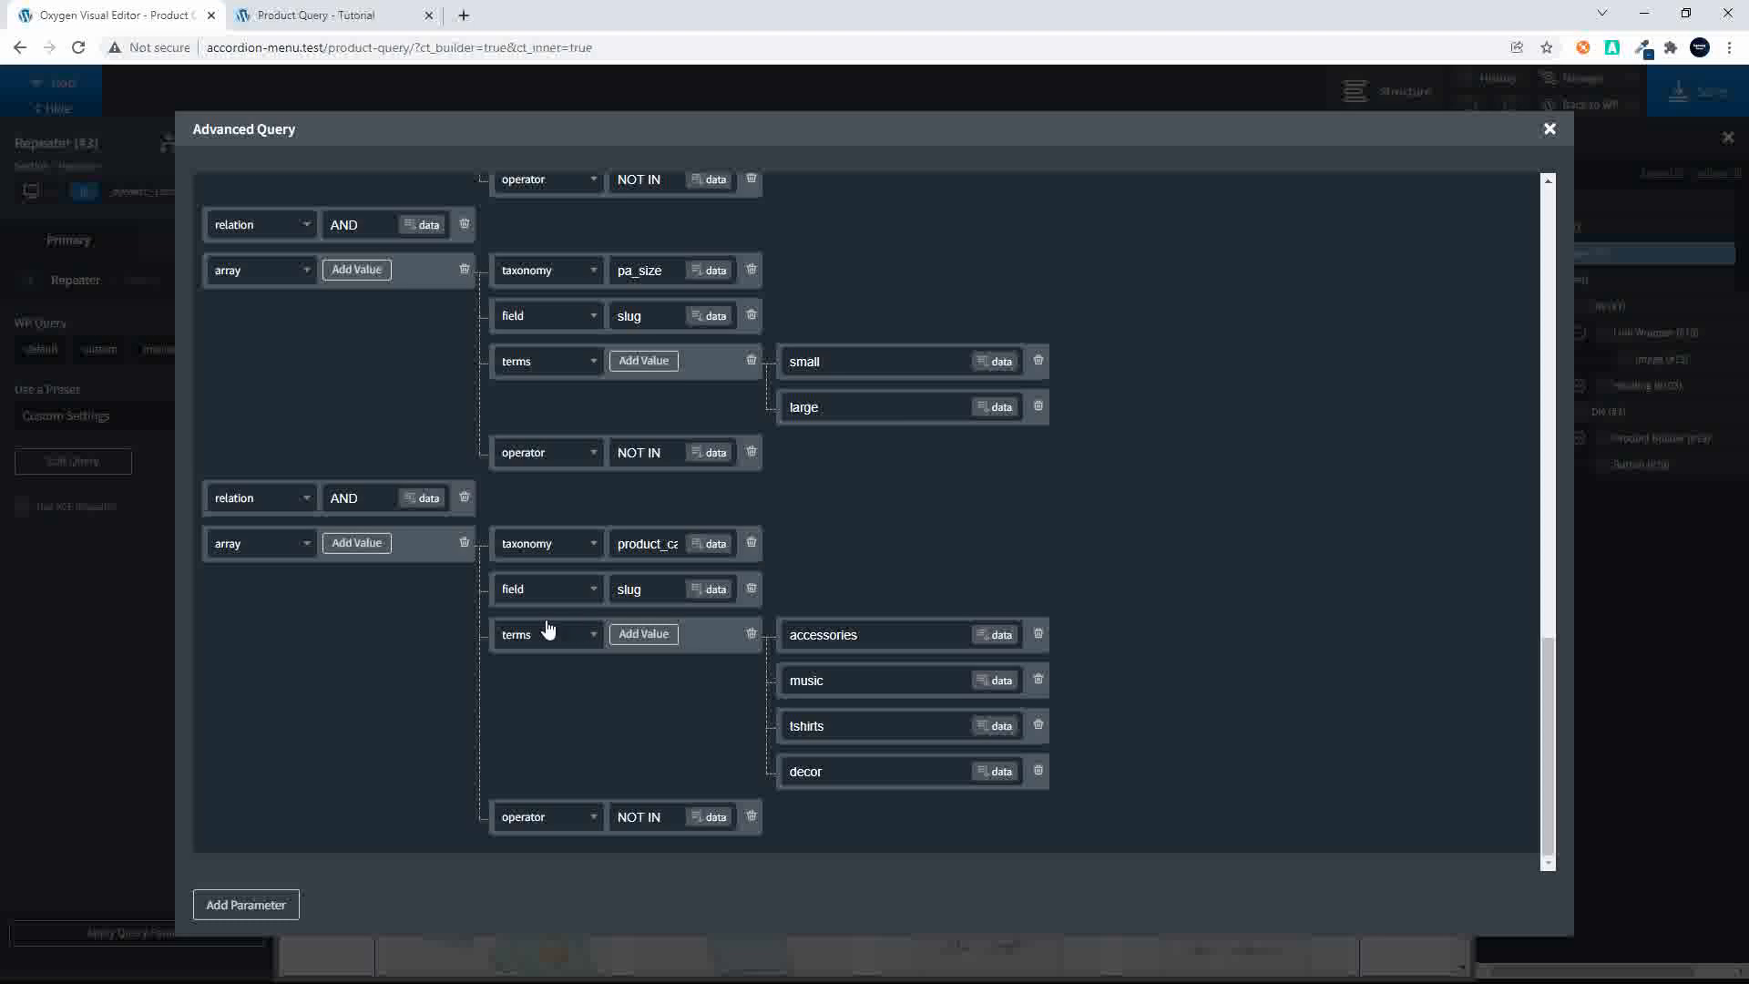
pyautogui.moveTo(384, 498); pyautogui.dragTo(307, 504)
pyautogui.write('OR')
pyautogui.click(1551, 130)
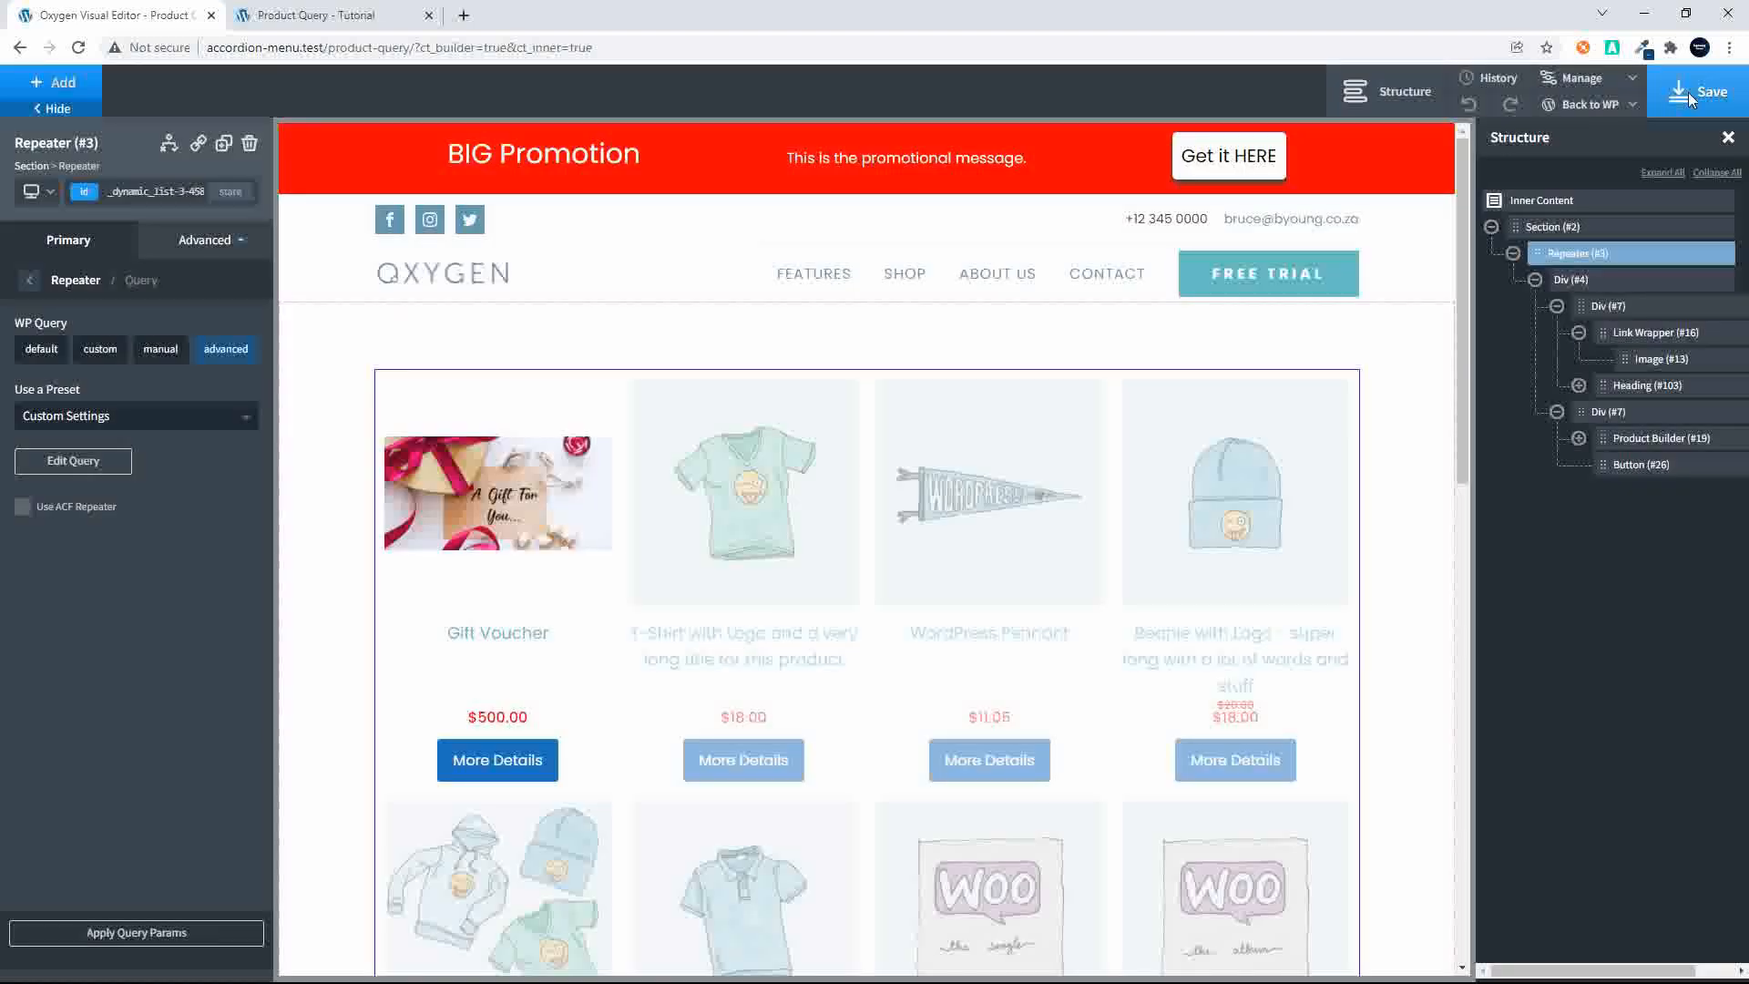
pyautogui.click(1687, 91)
# Step: Reload the live product page, look through the products returned with the tax_query OR relation and return to the Oxygen editor
pyautogui.click(344, 15)
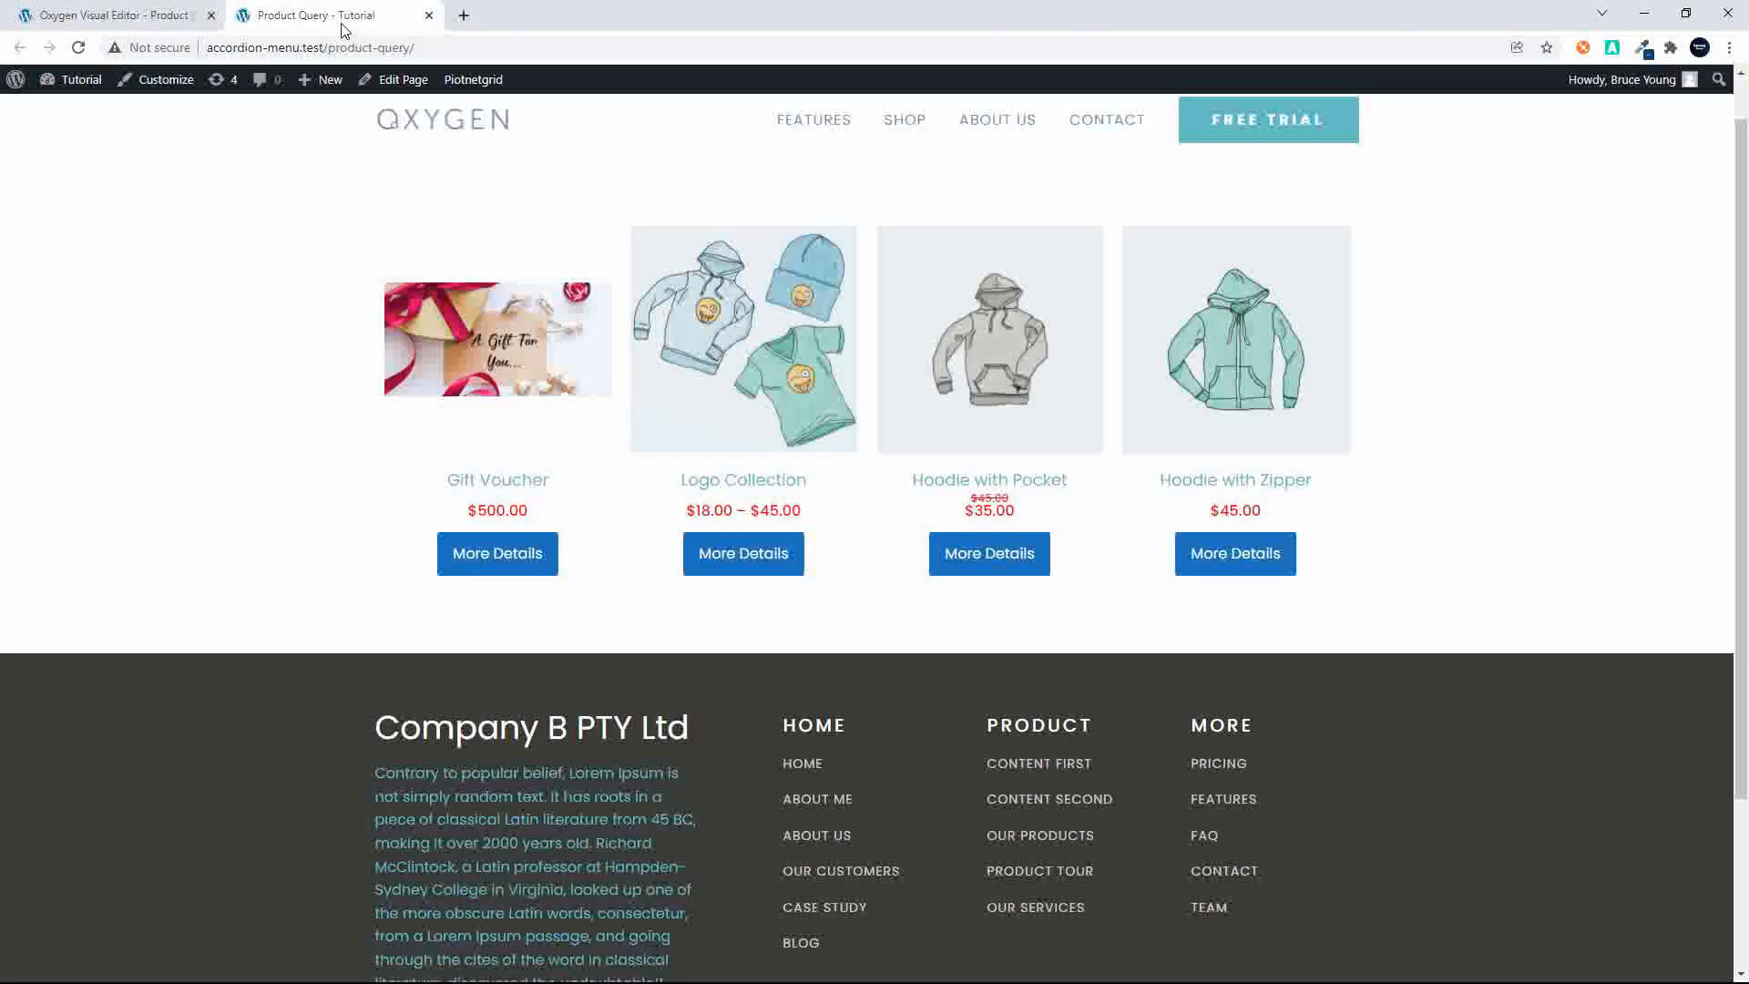
pyautogui.click(361, 50)
pyautogui.press('Return')
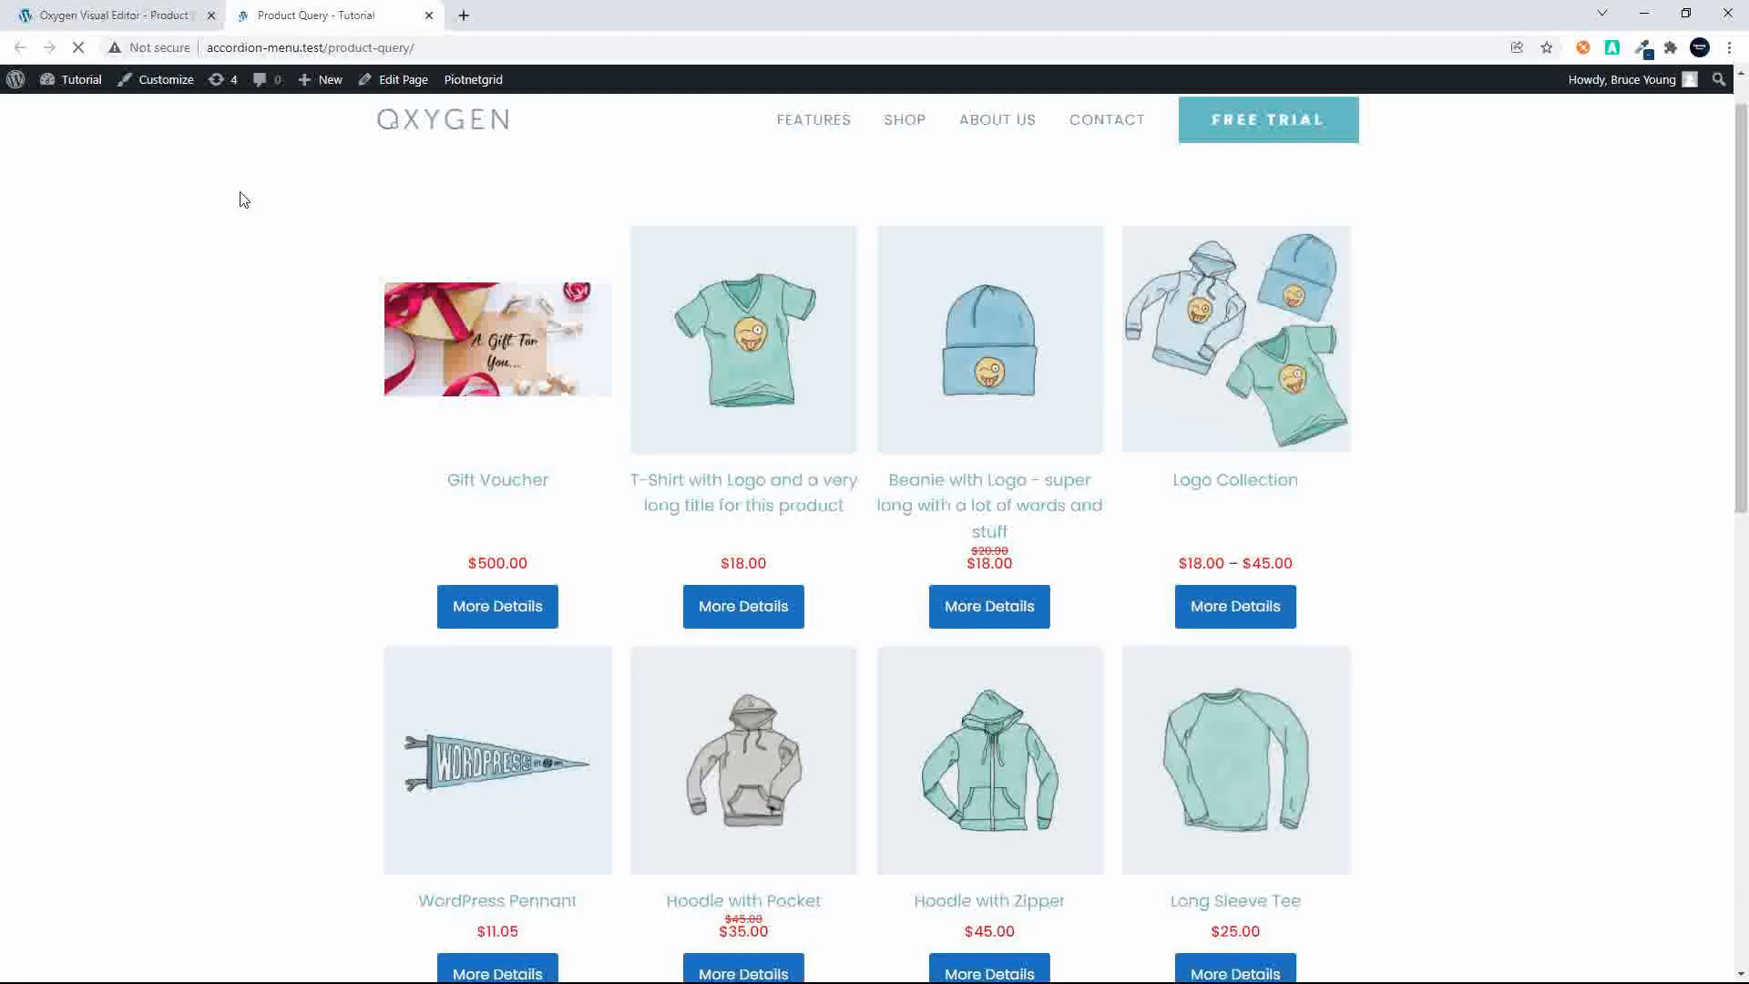
pyautogui.scroll(-5, 304, 468)
pyautogui.scroll(2, 306, 469)
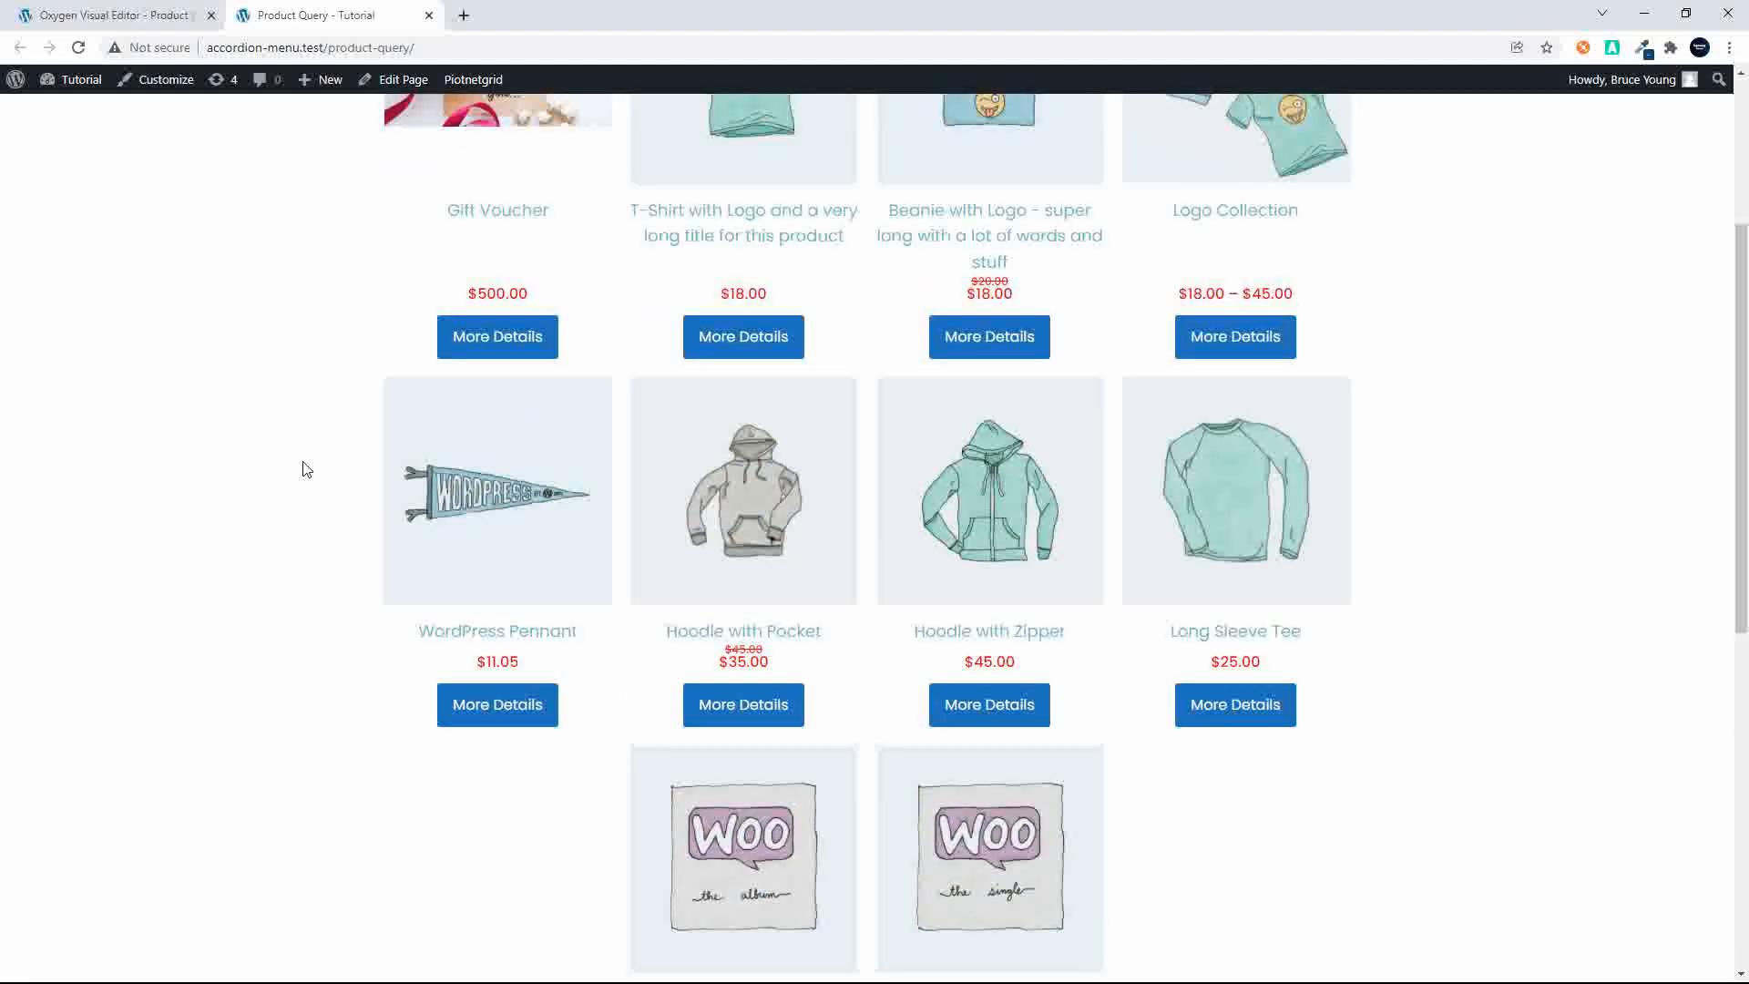
pyautogui.scroll(3, 304, 469)
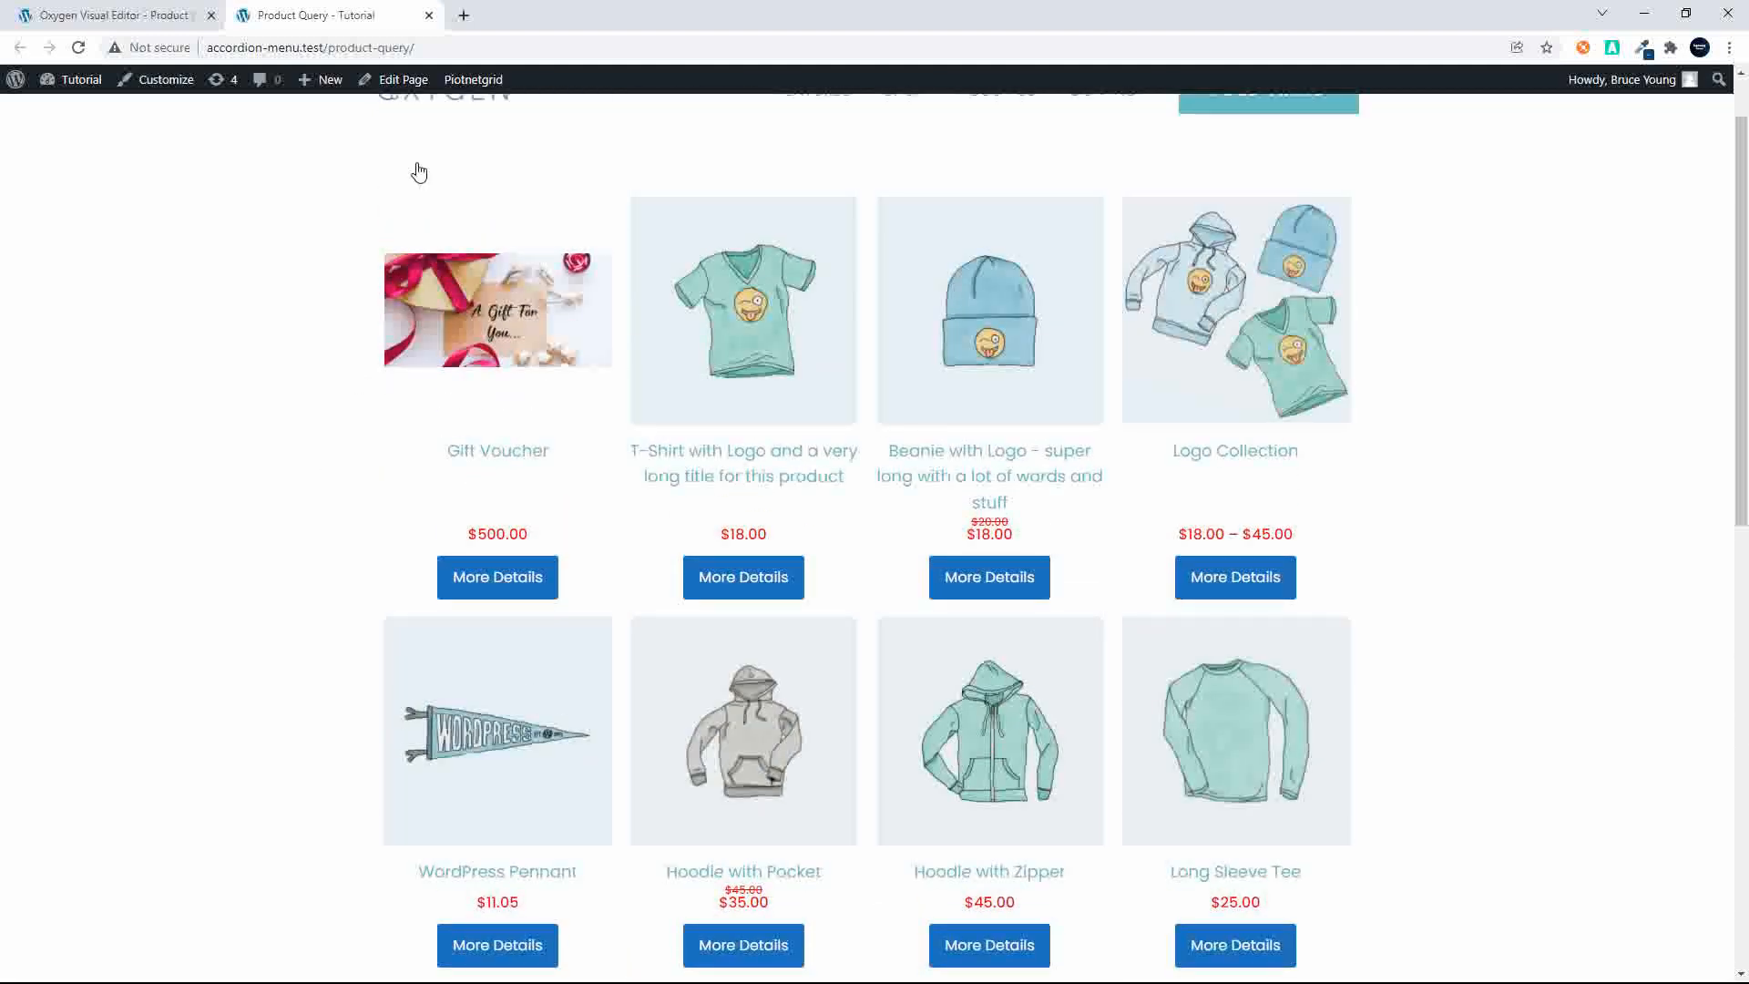
pyautogui.click(137, 15)
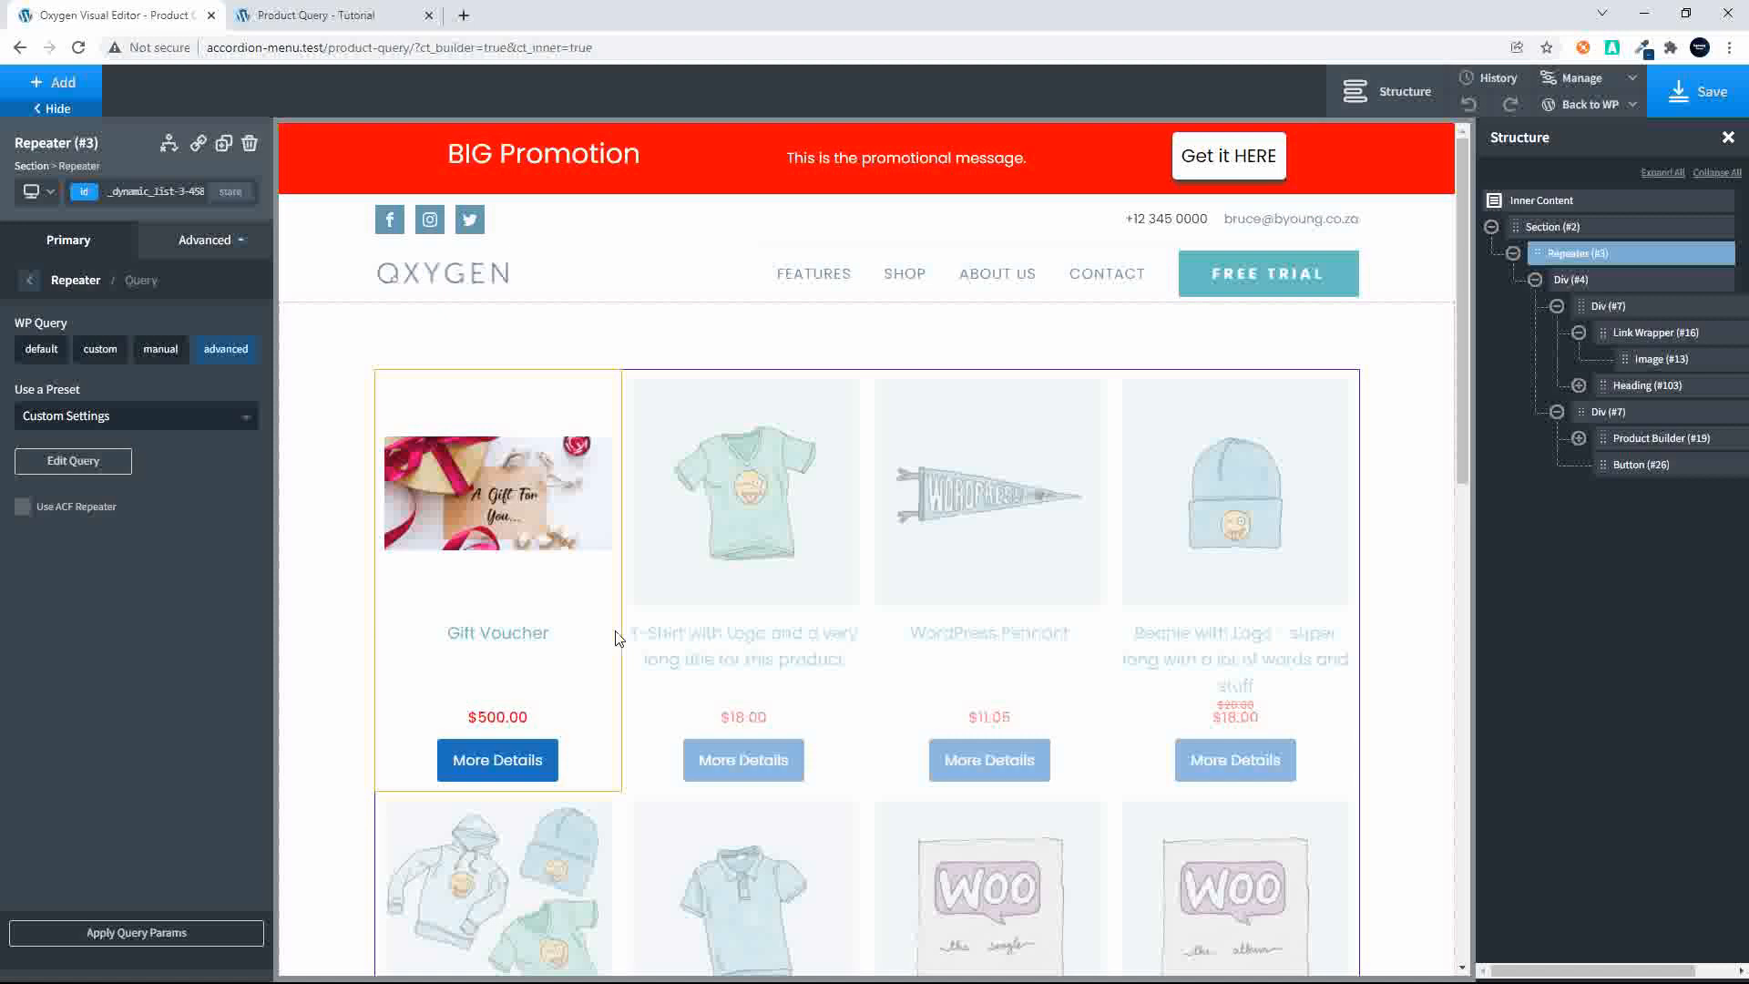
# Step: Reopen the repeater's advanced query and review its post_type, order, meta_query and tax_query parameters, including their AND and OR relations
pyautogui.scroll(-2, 615, 638)
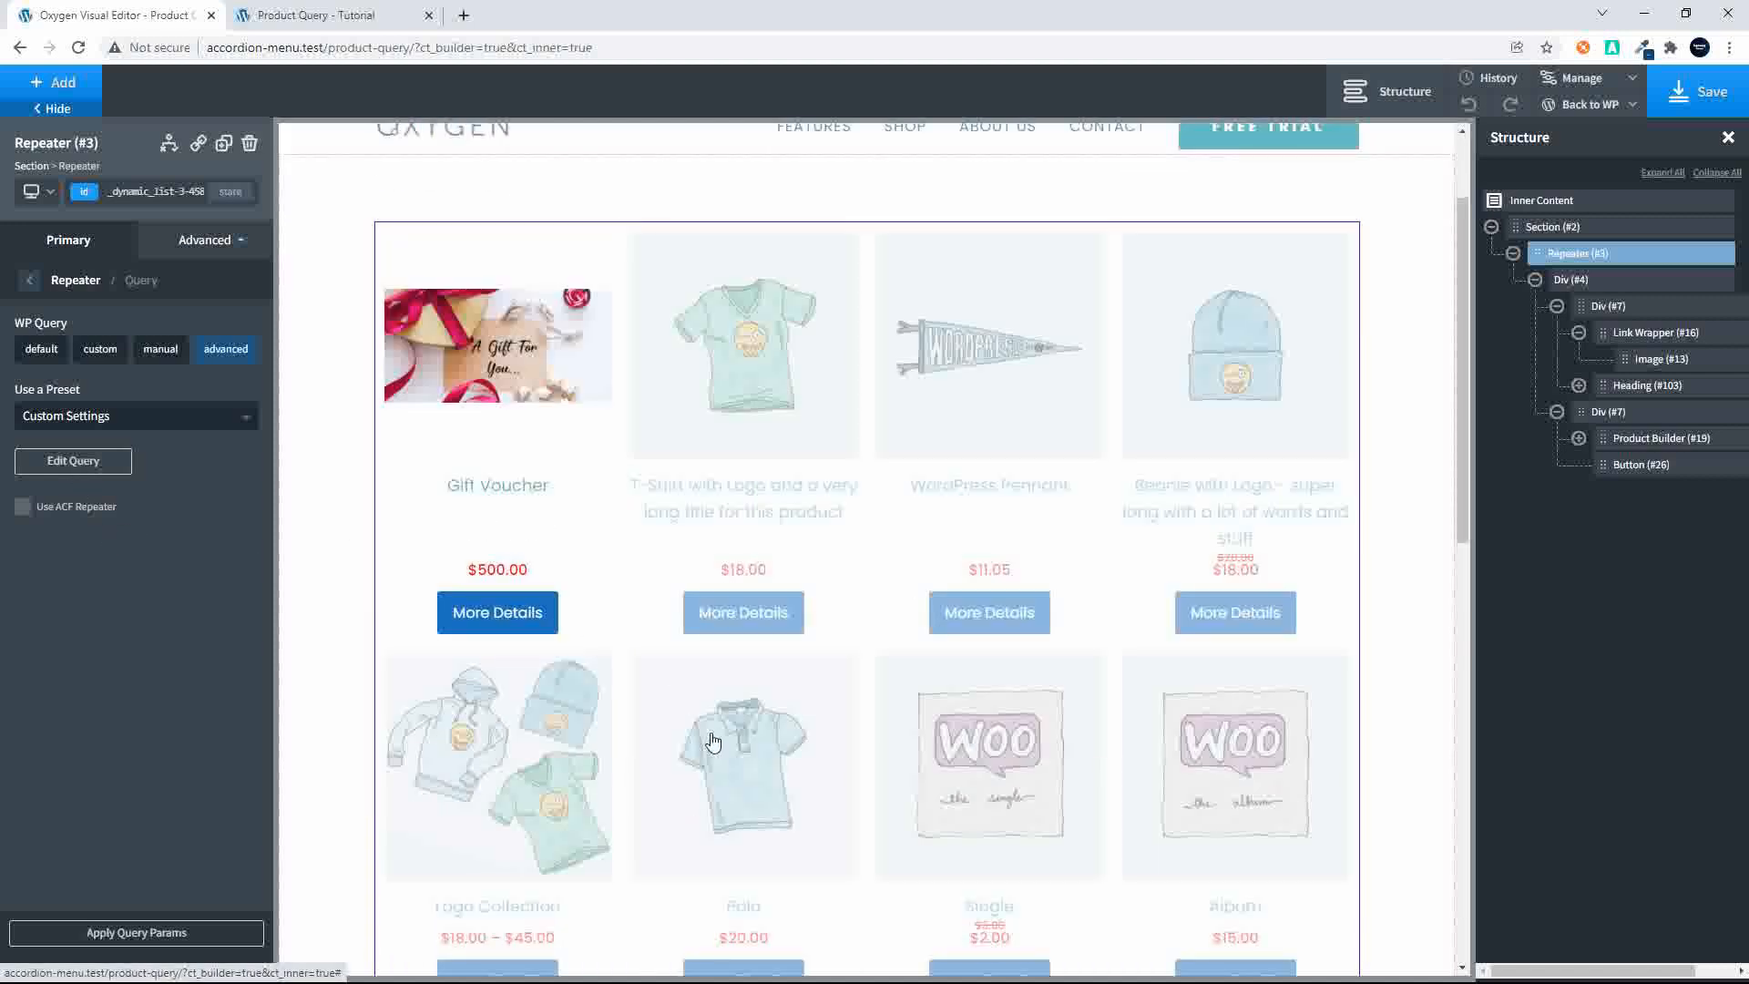
pyautogui.scroll(-10, 712, 739)
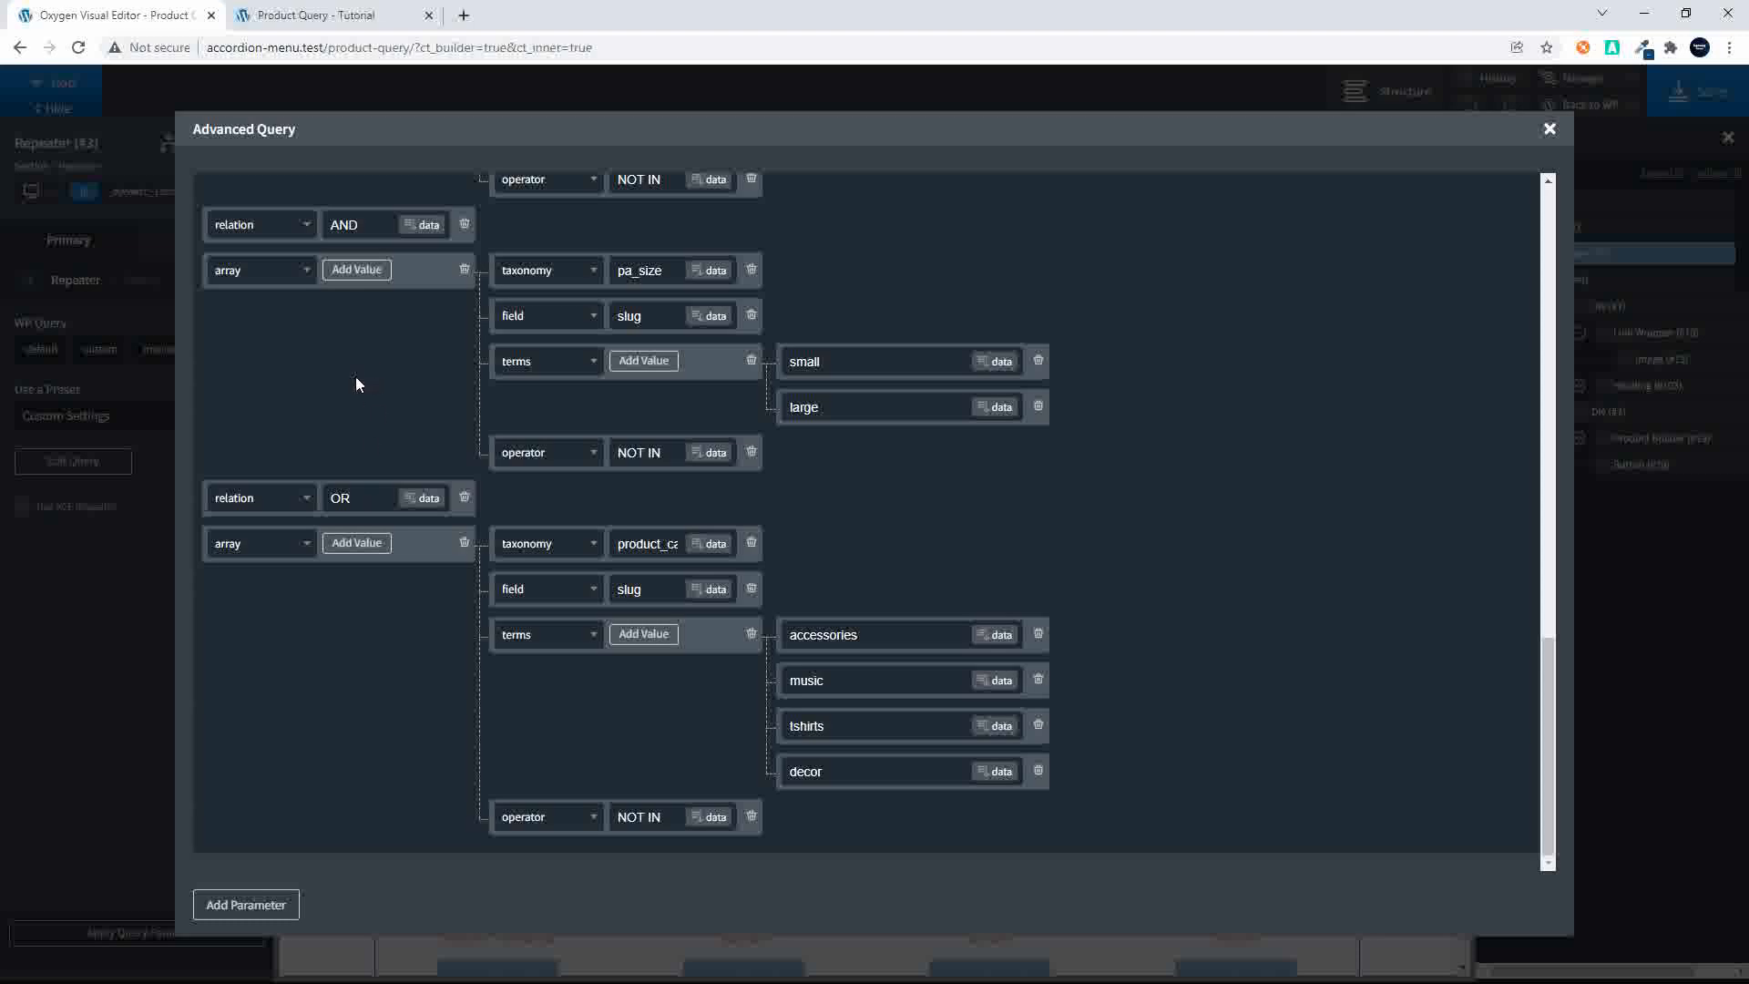
pyautogui.scroll(2, 355, 375)
pyautogui.scroll(3, 356, 375)
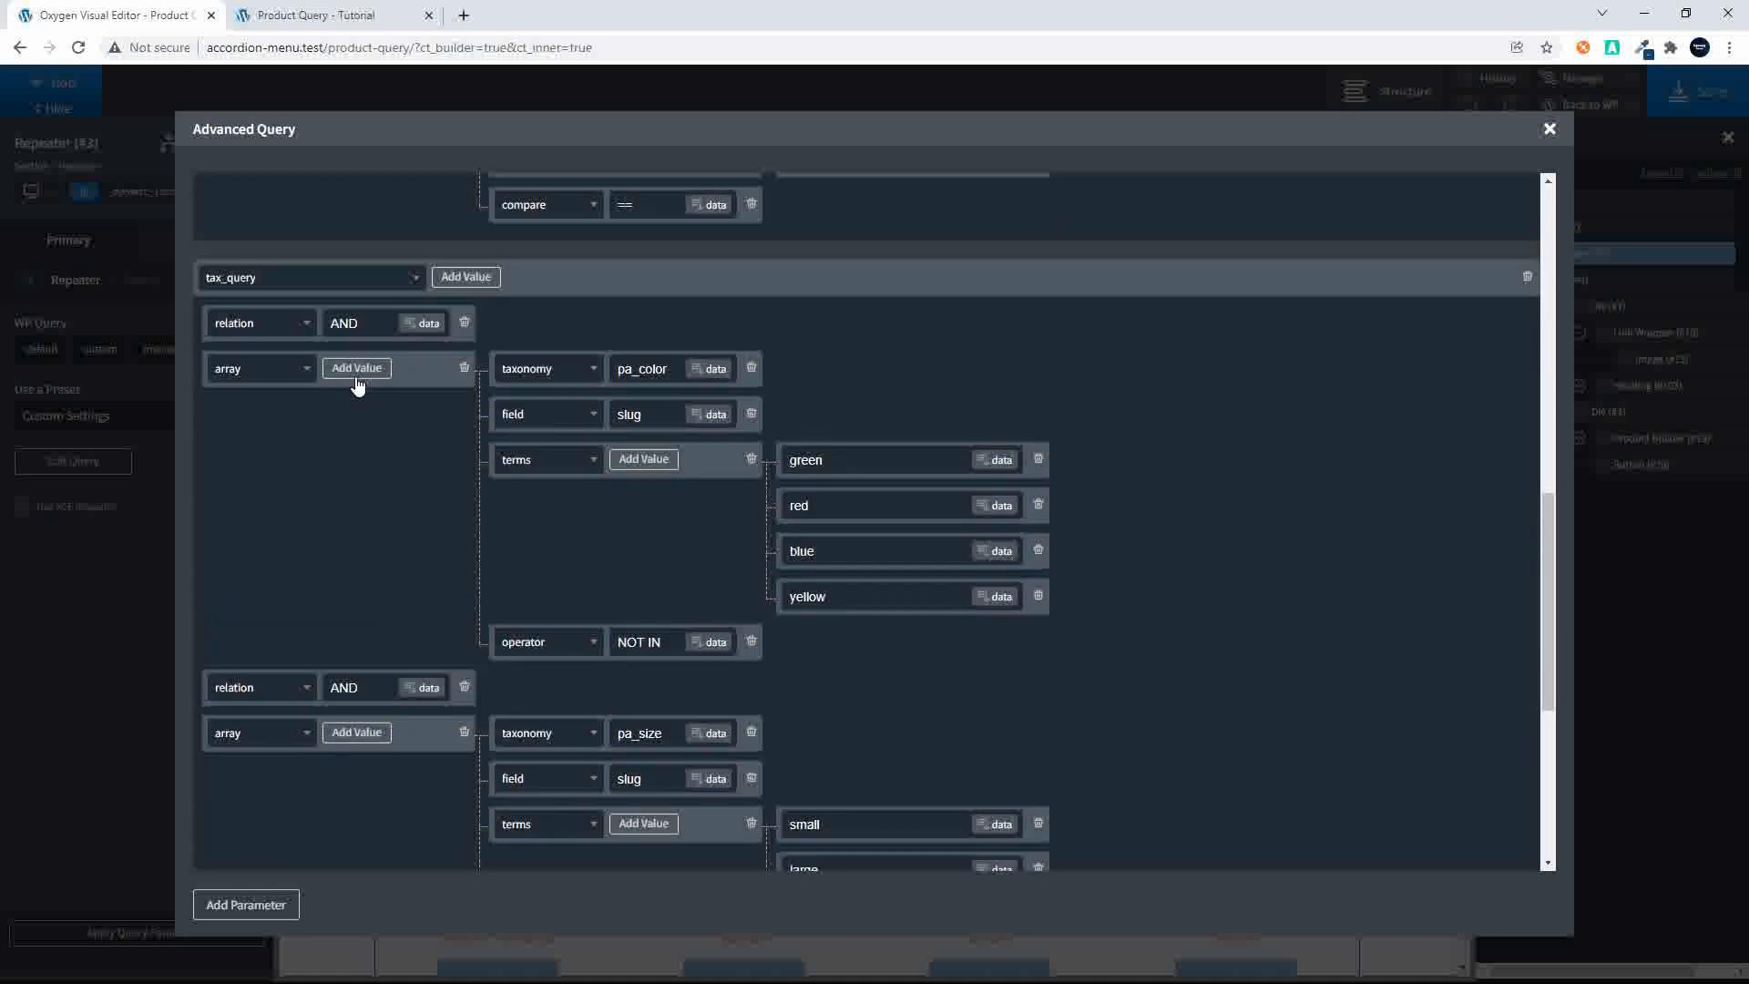
pyautogui.scroll(3, 357, 383)
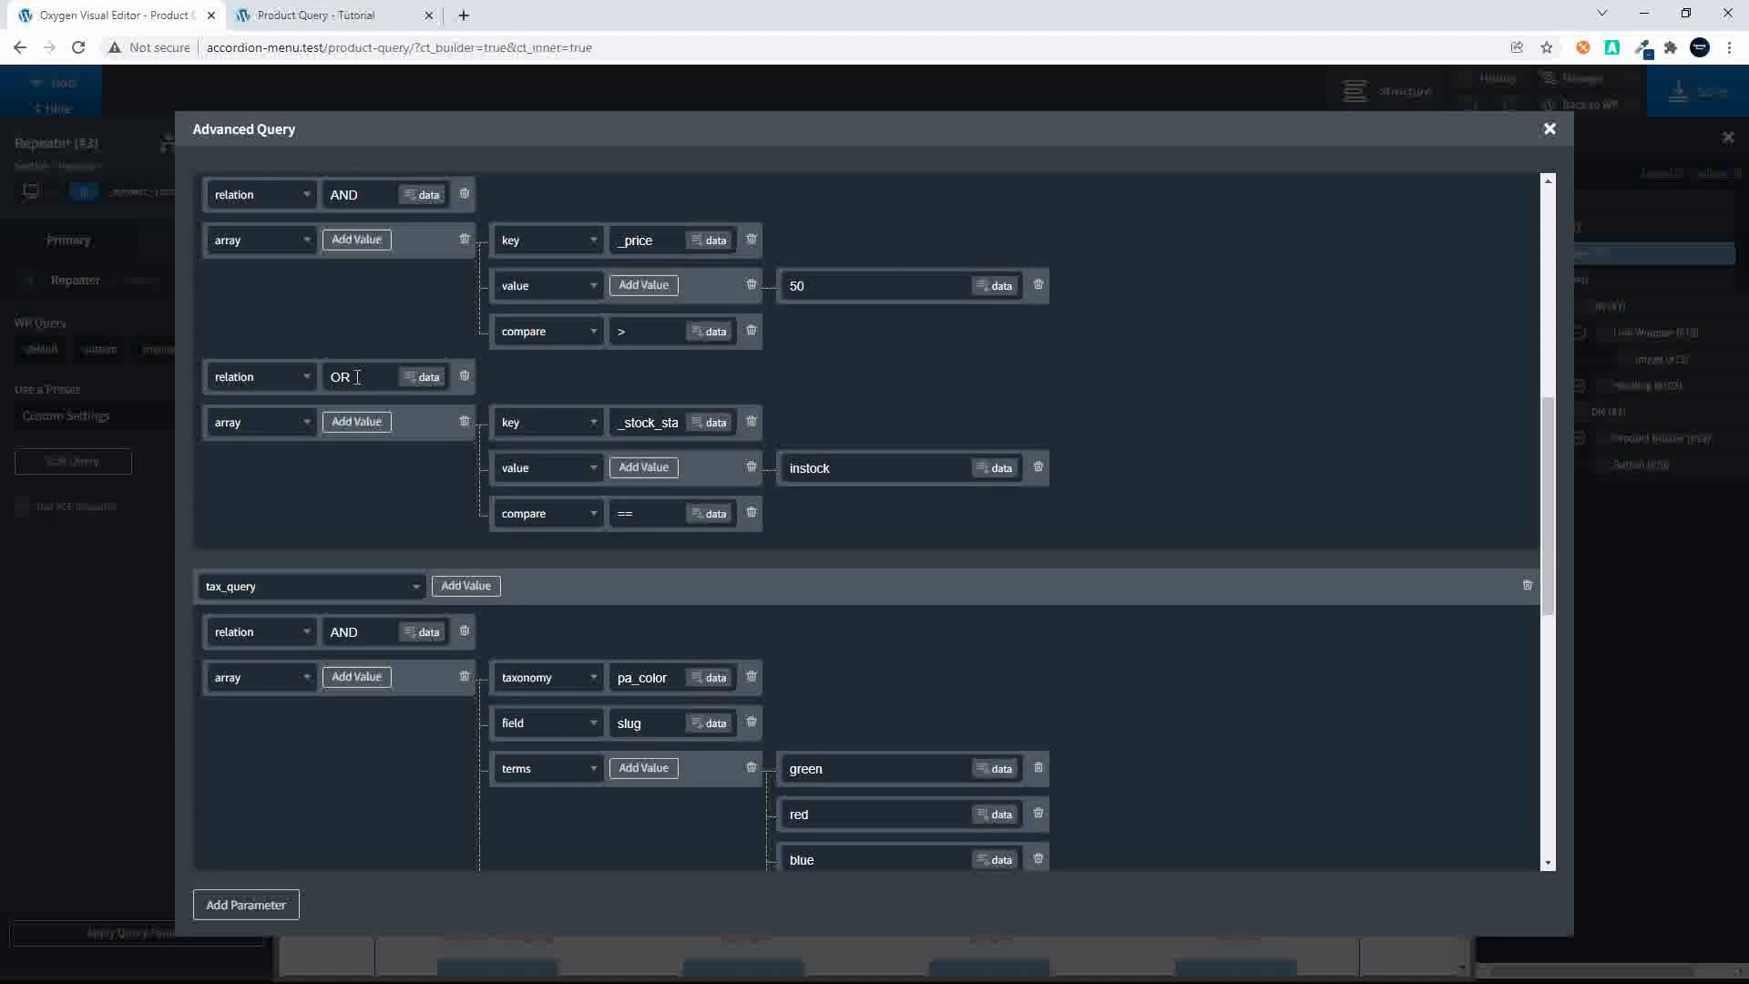
pyautogui.scroll(6, 357, 376)
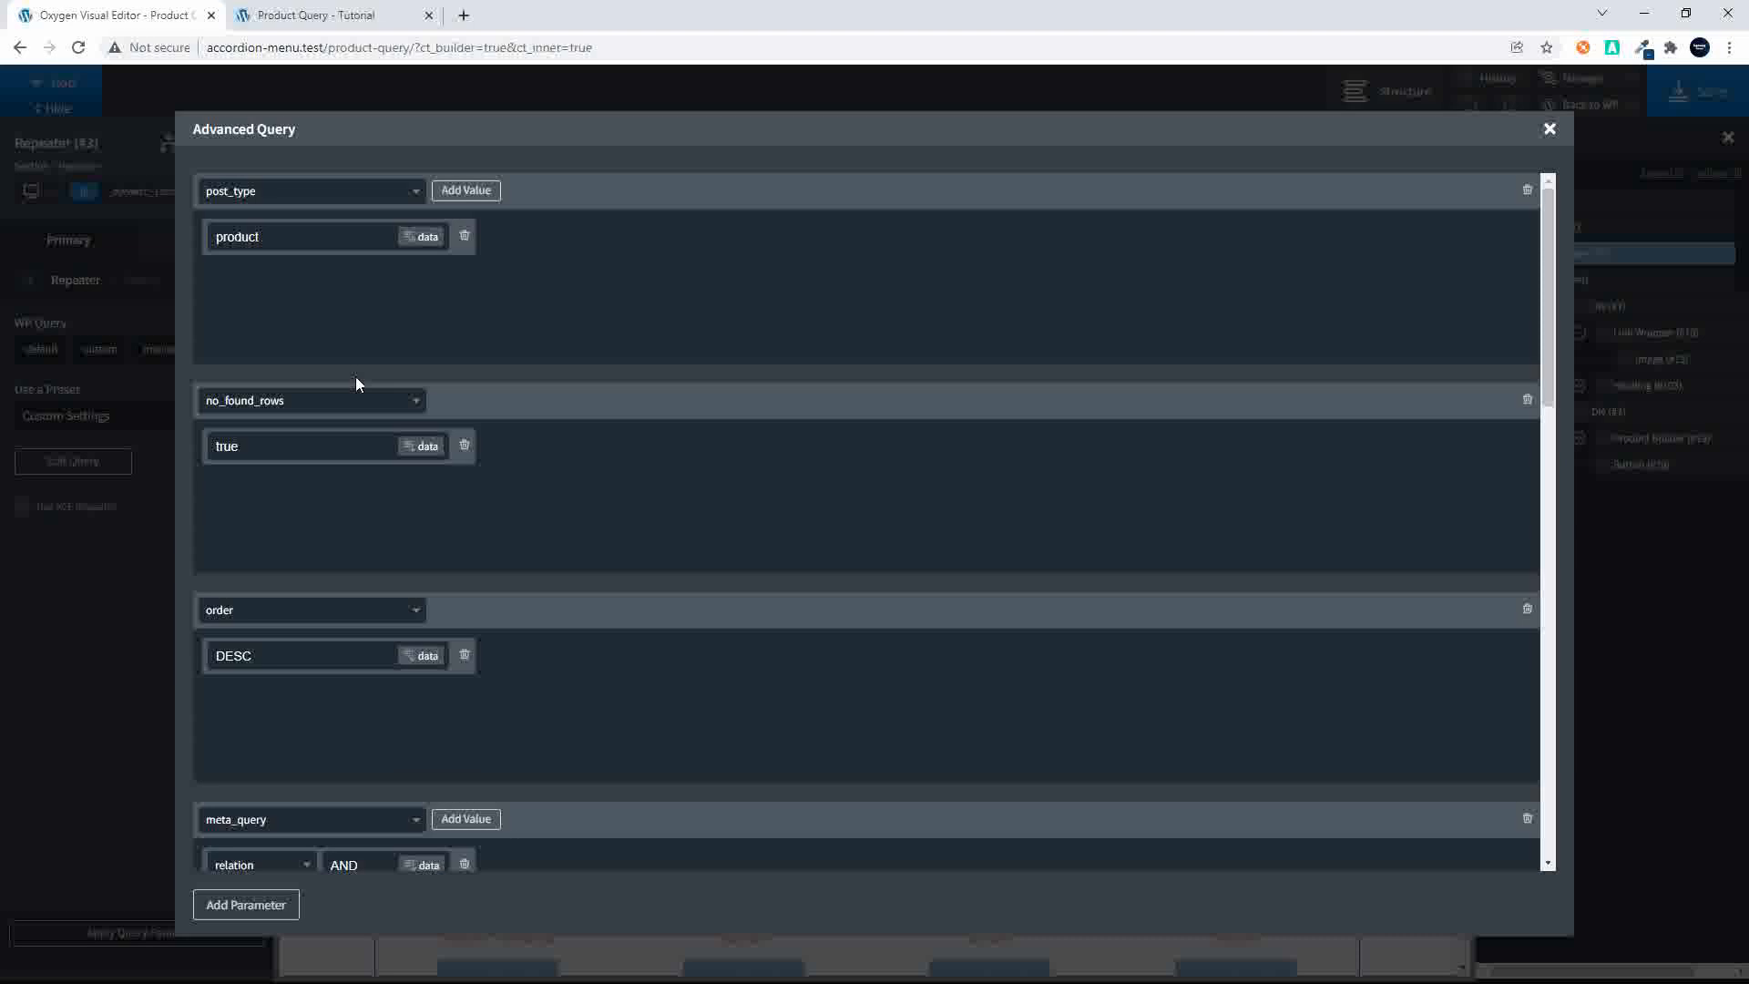
pyautogui.scroll(-7, 355, 375)
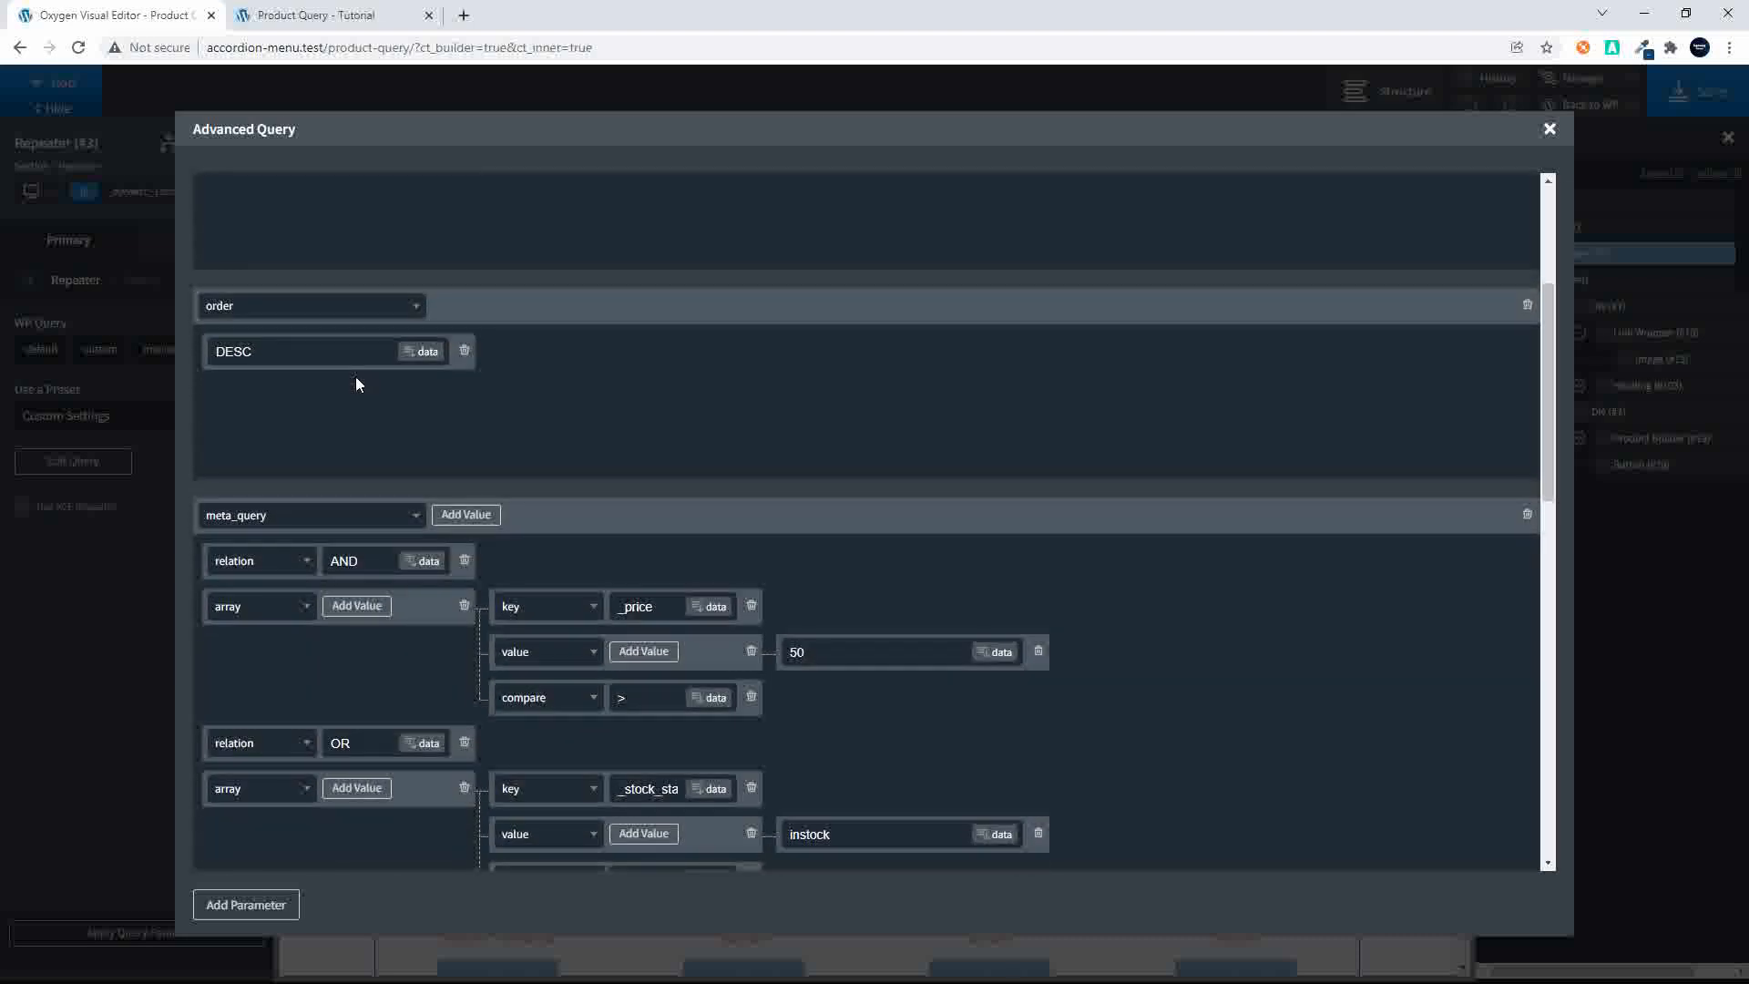
pyautogui.scroll(-1, 356, 380)
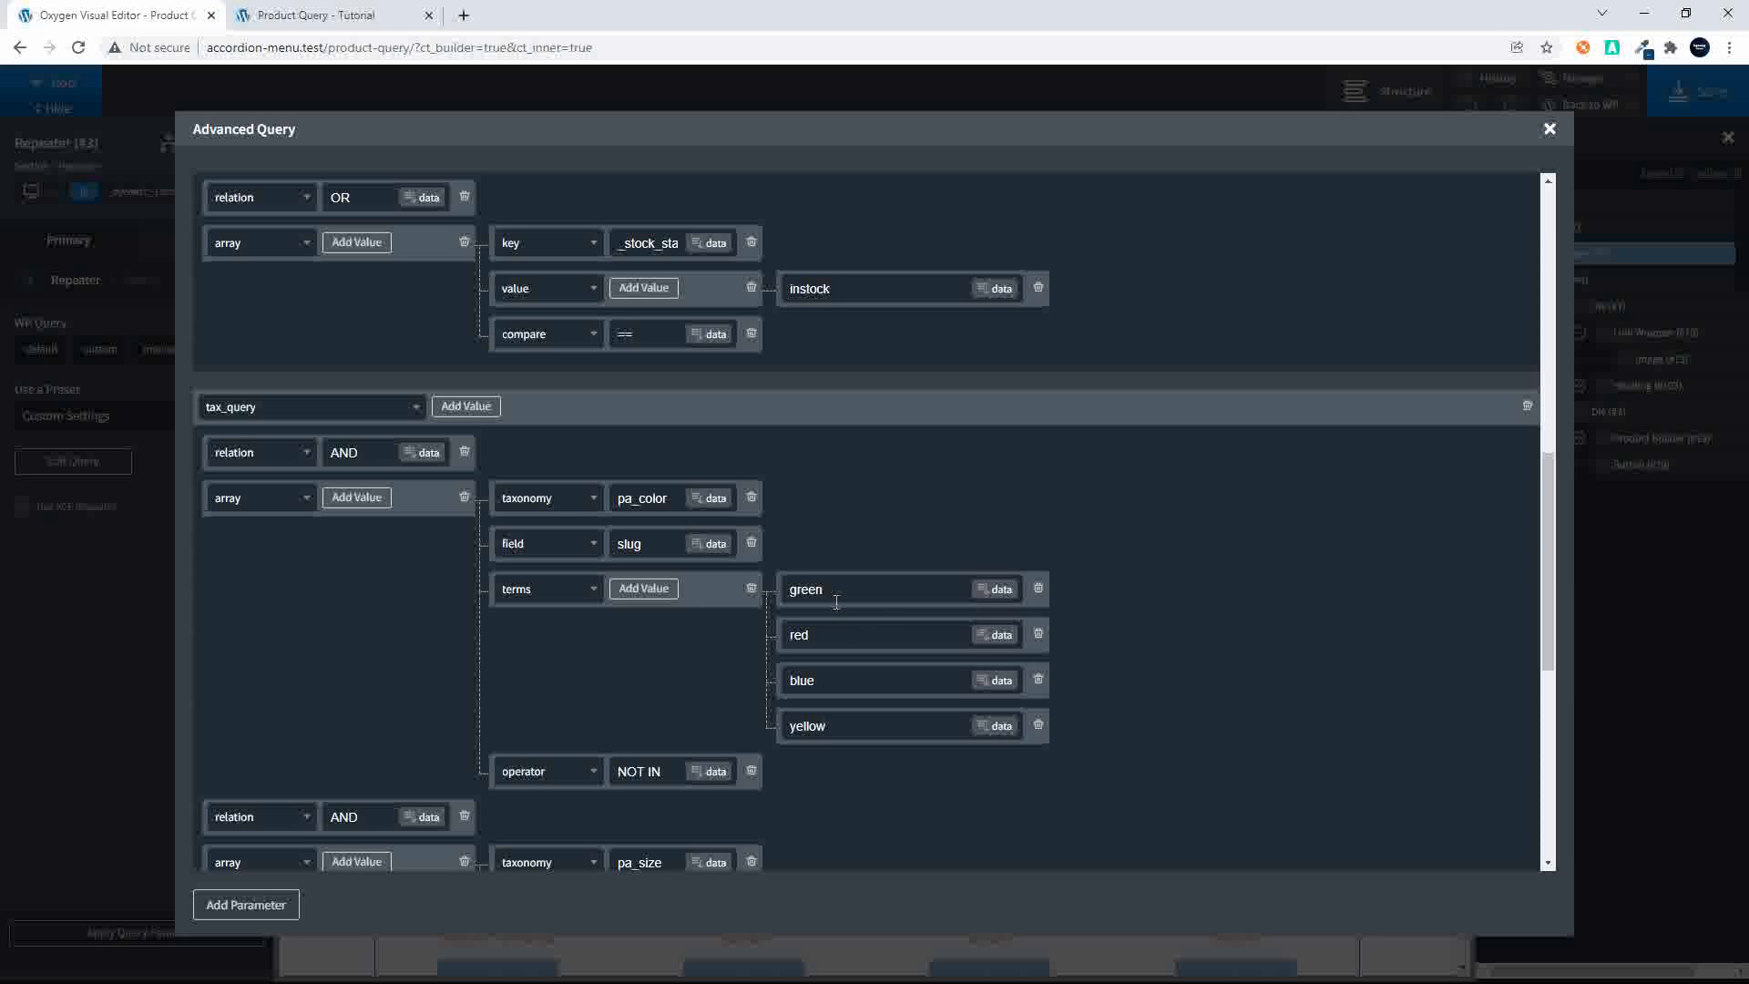
pyautogui.scroll(6, 838, 601)
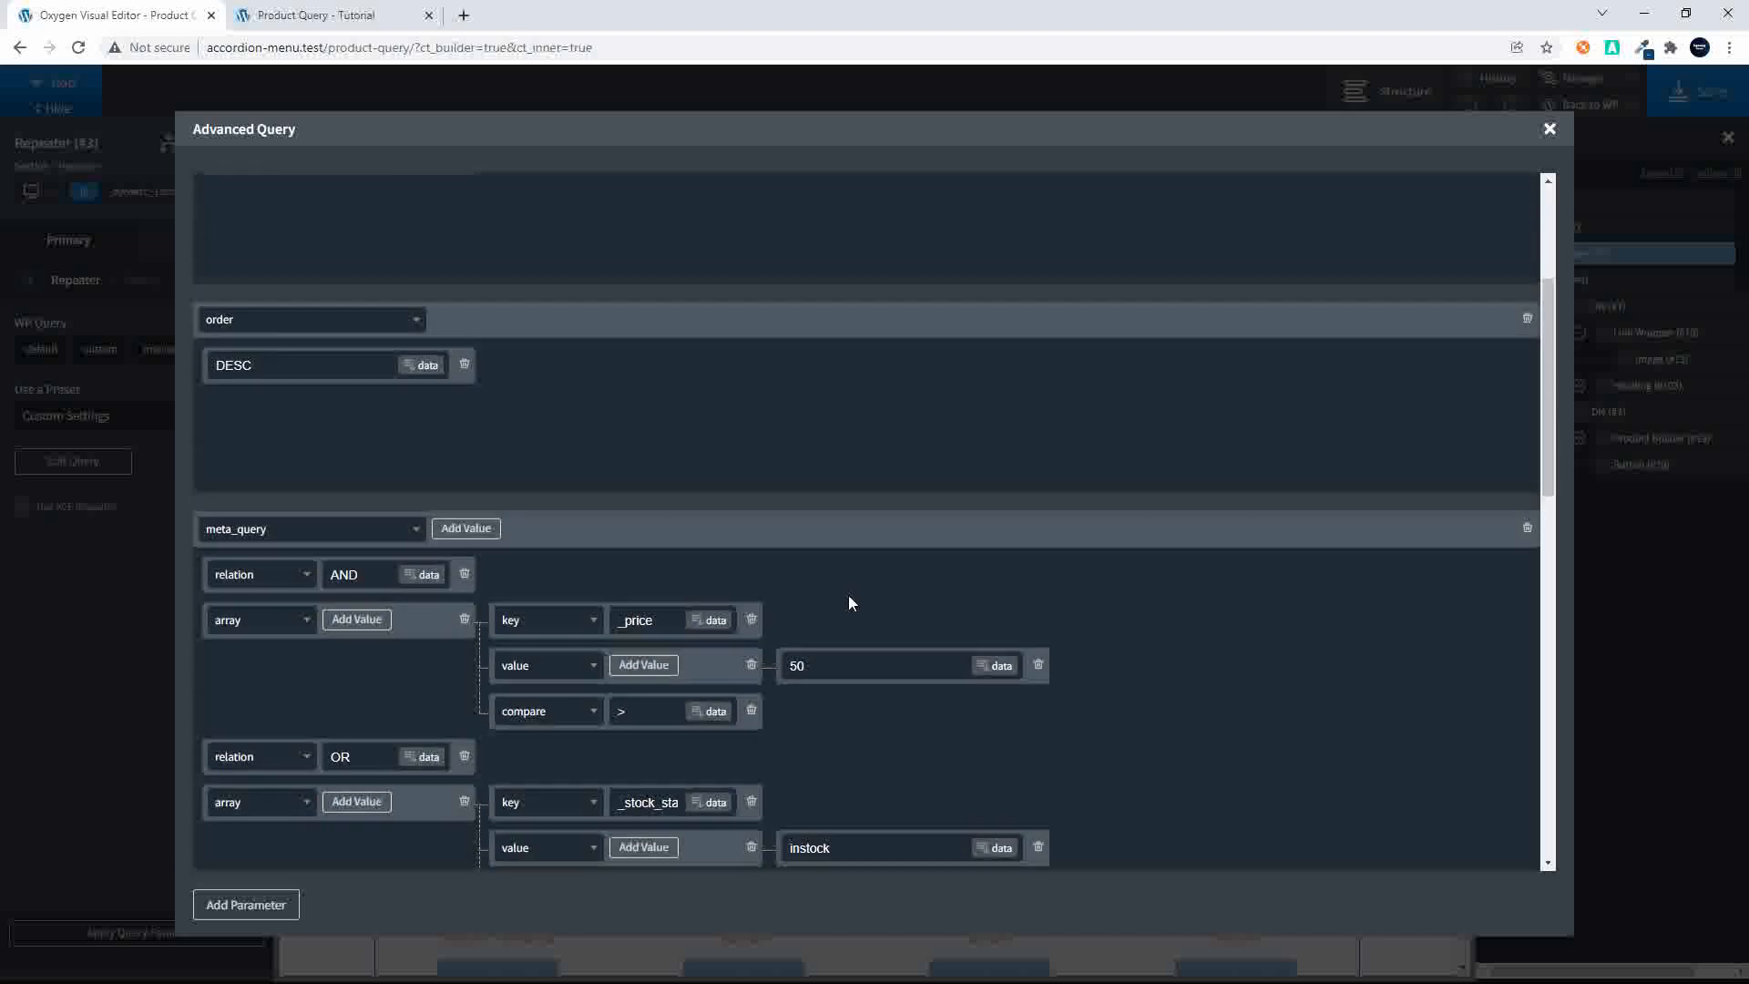
pyautogui.scroll(3, 849, 602)
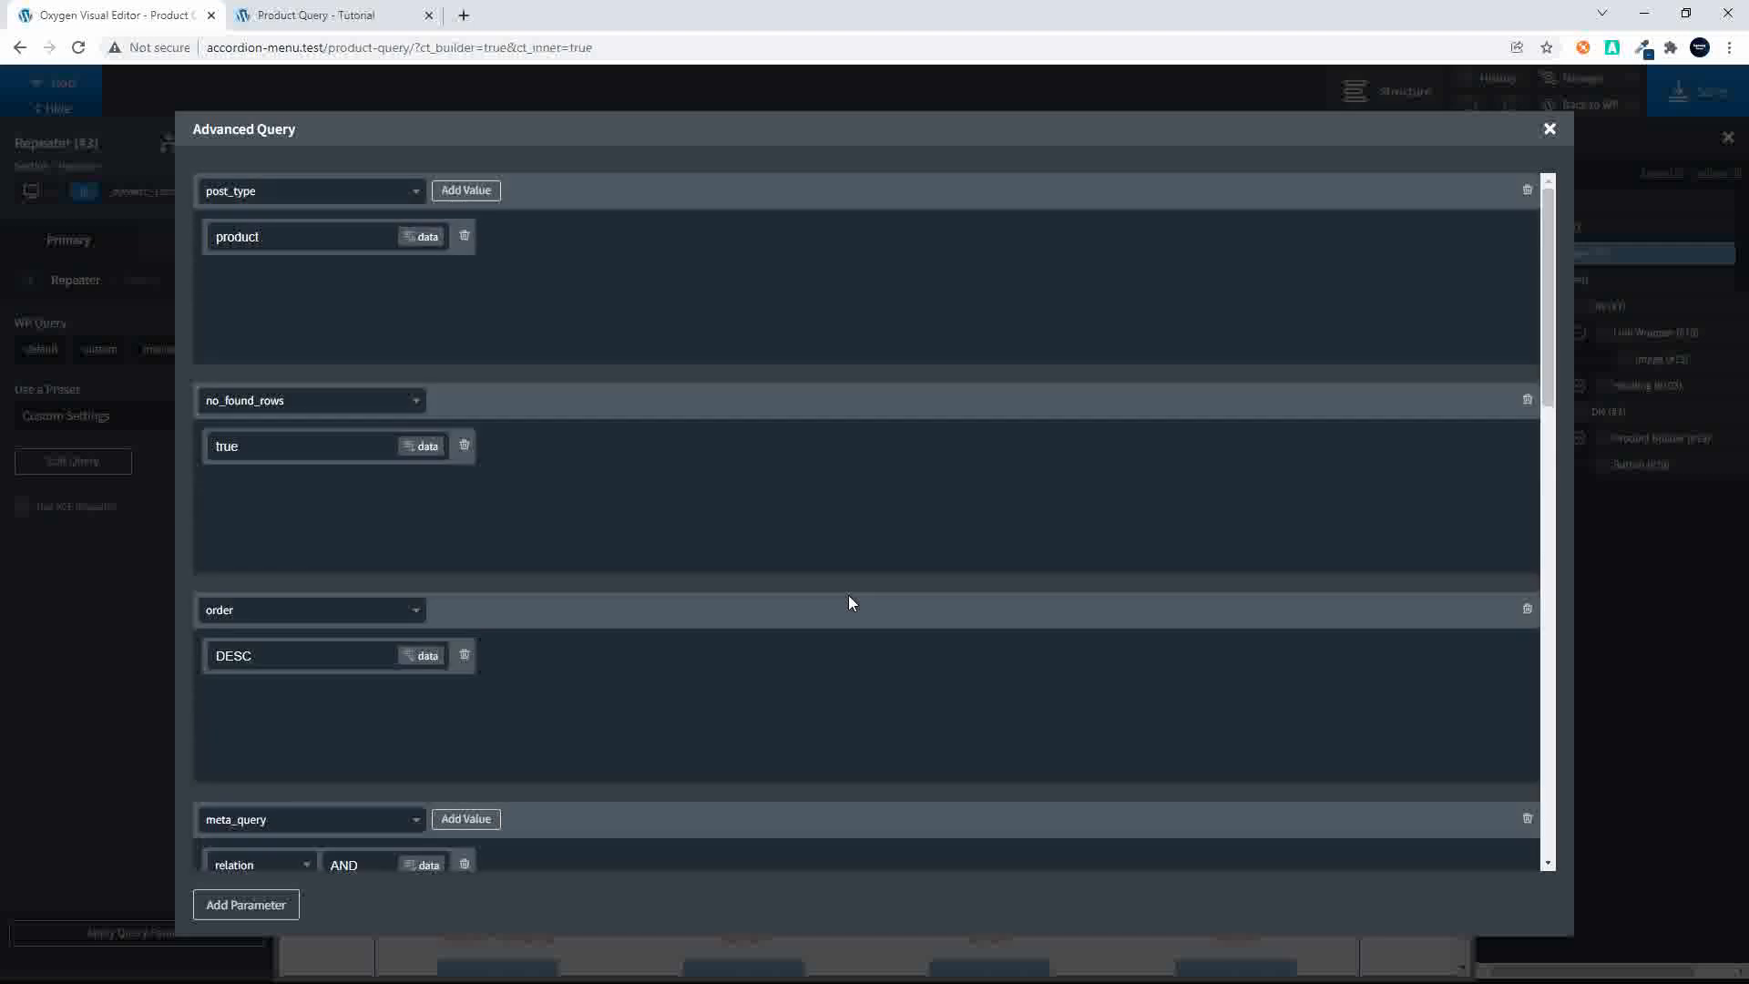